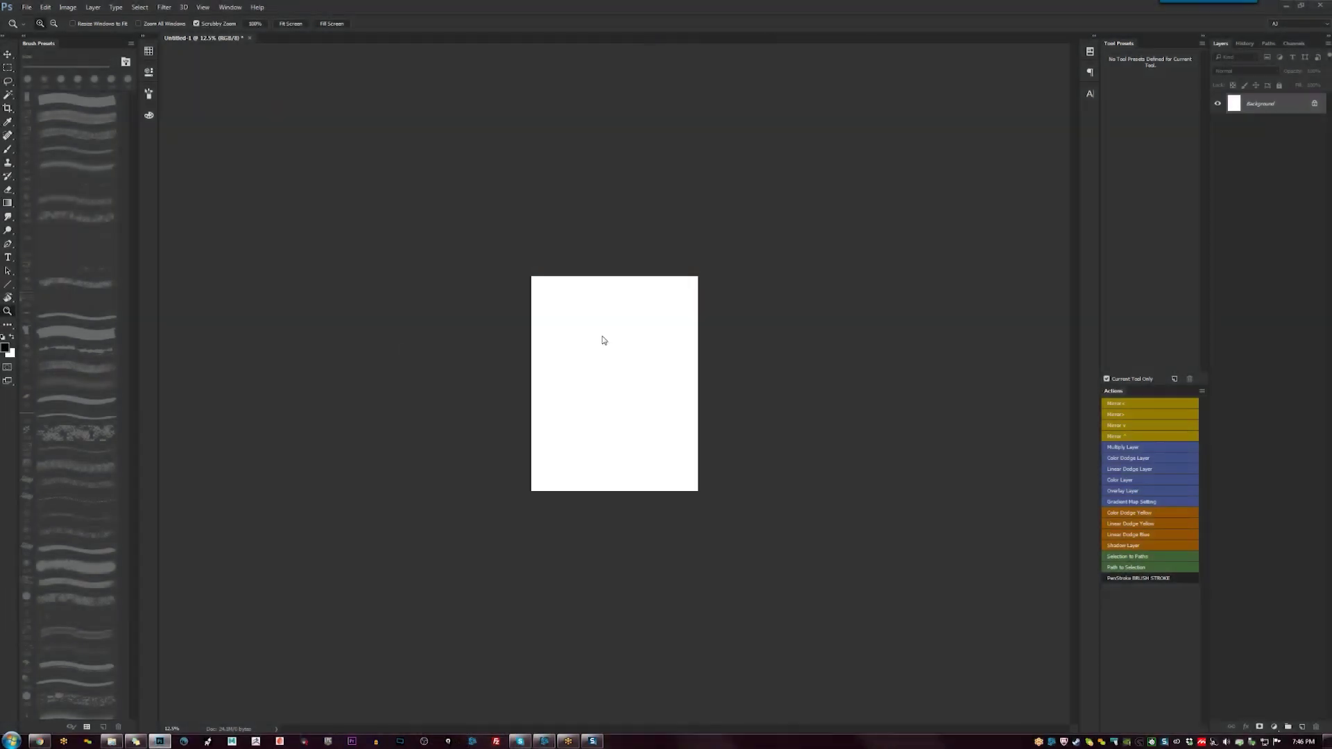
Sketch a creature head in profile with a domed skull, snout and shaded mouth near the upper part of the canvas
left_click(616, 331)
left_click(616, 331)
key("b")
left_click_drag(704, 174, 550, 292)
key("ctrl+z")
mouse_move(671, 172)
left_mouse_down()
mouse_move(562, 232)
mouse_move(552, 273)
mouse_move(598, 308)
mouse_move(652, 241)
mouse_move(627, 236)
left_mouse_up()
mouse_move(608, 254)
left_mouse_down()
mouse_move(563, 267)
mouse_move(576, 309)
mouse_move(558, 305)
mouse_move(585, 322)
left_mouse_up()
key("F2")
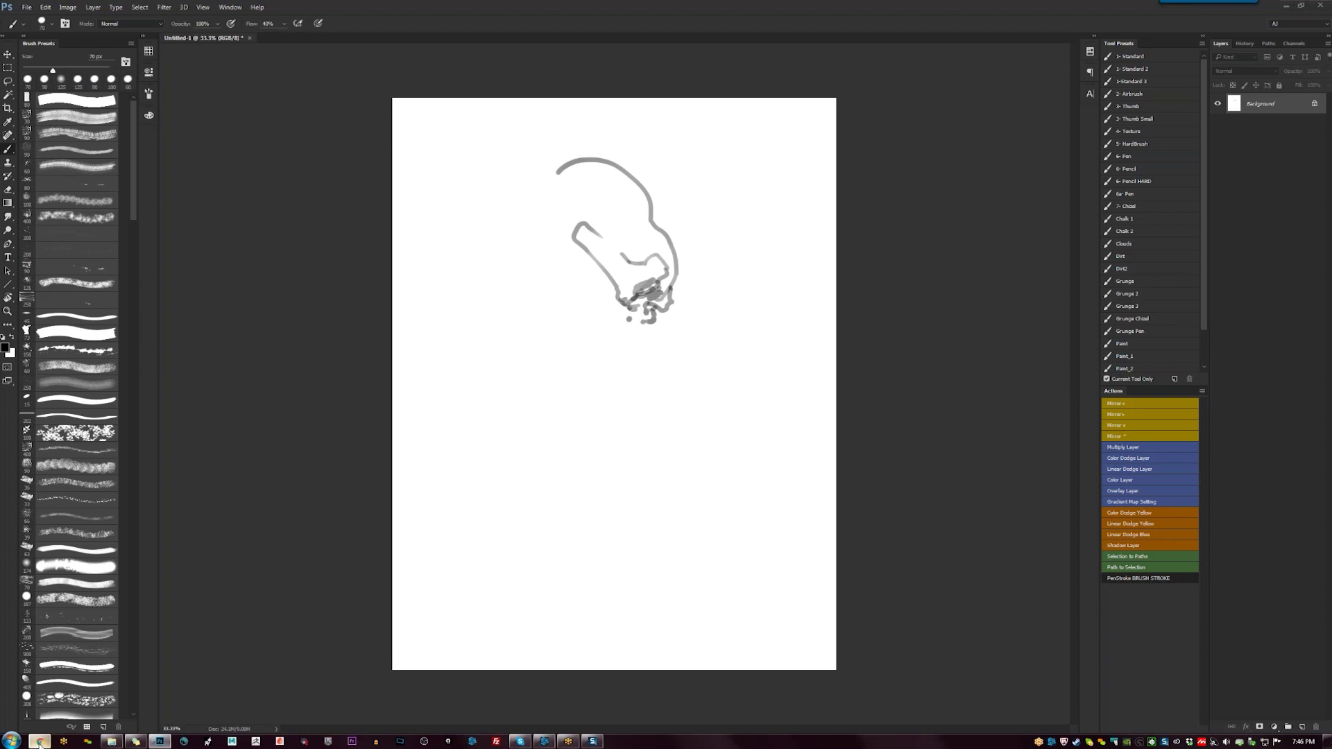
Switch to the Chrome browser, close the Facebook tab and search Google for "timer app"
left_click(40, 741)
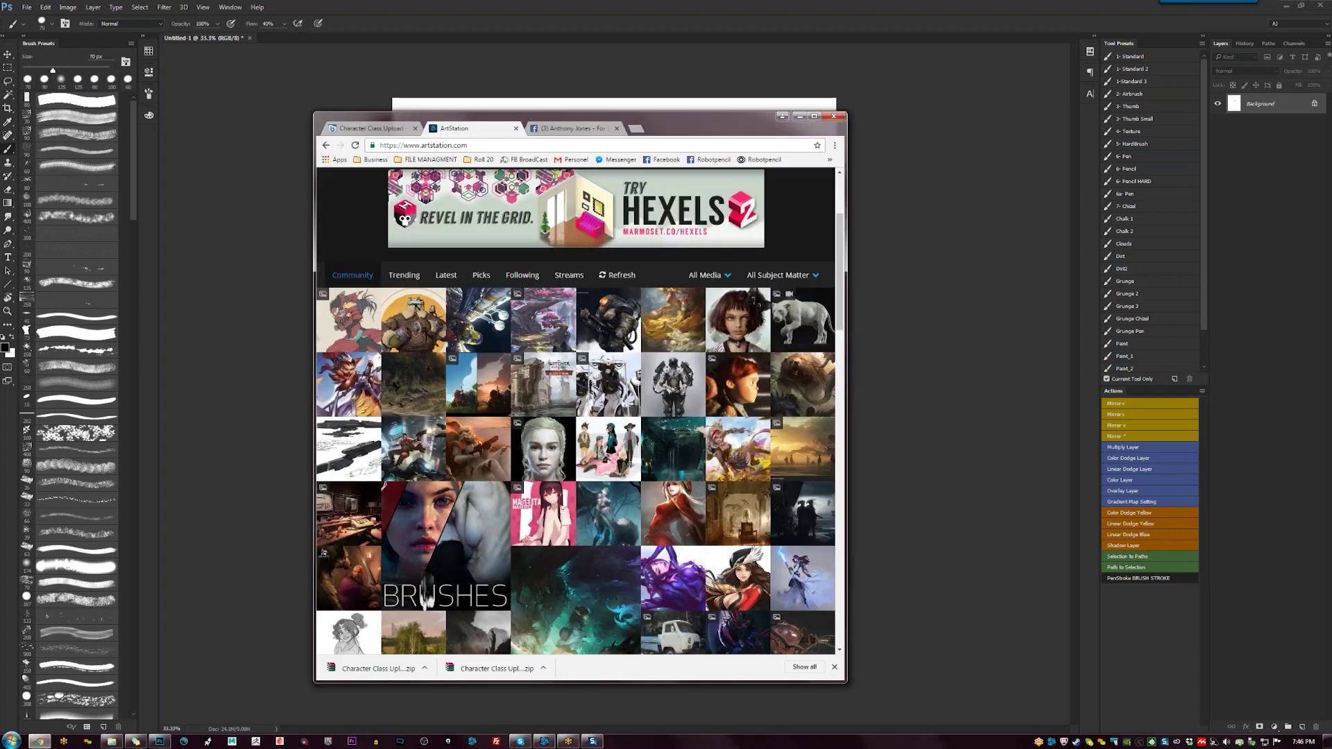
left_click(616, 128)
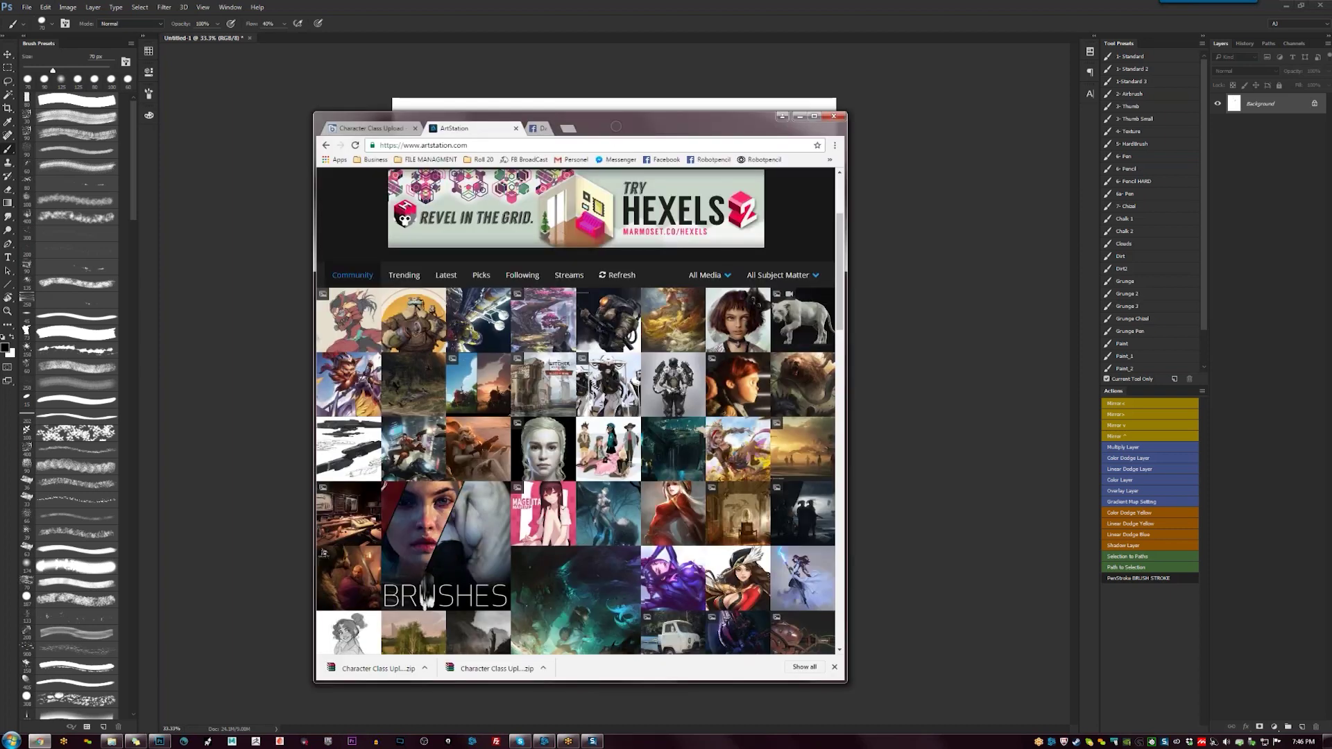
key("ctrl+l")
type("timer")
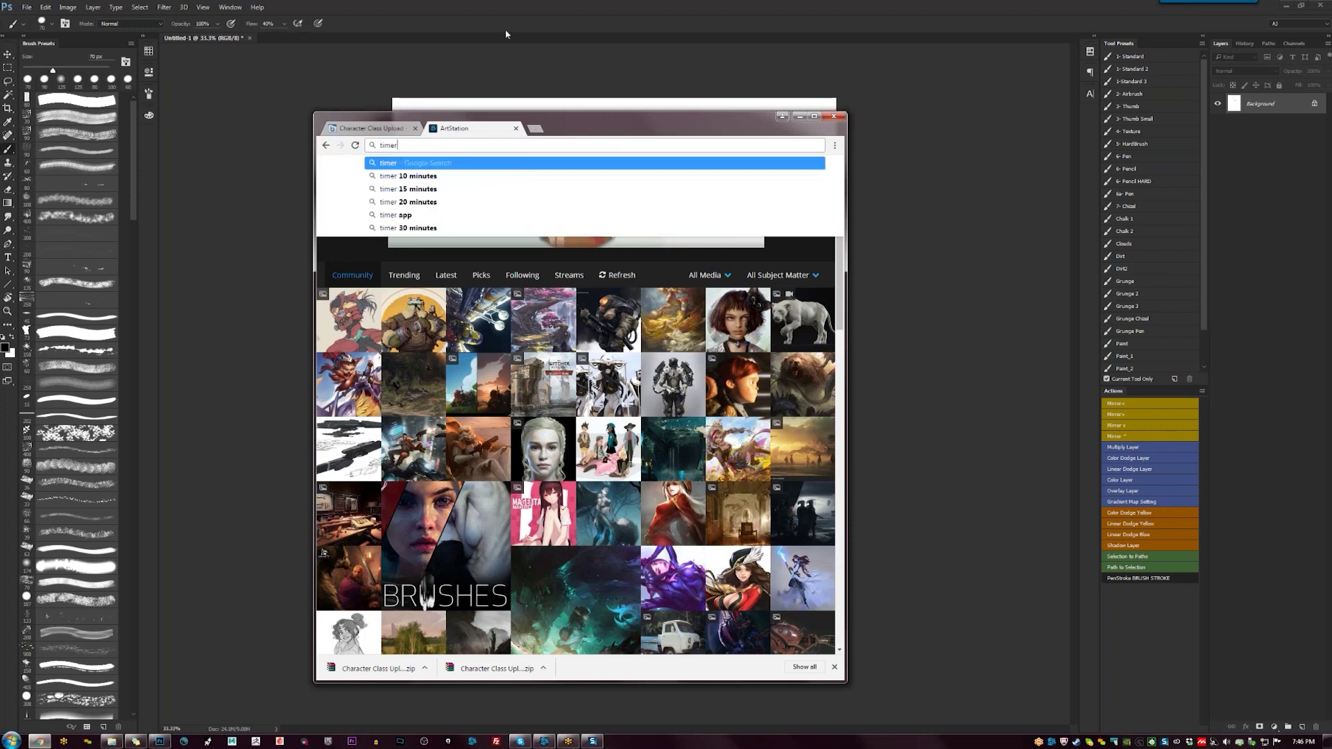
type(" ap")
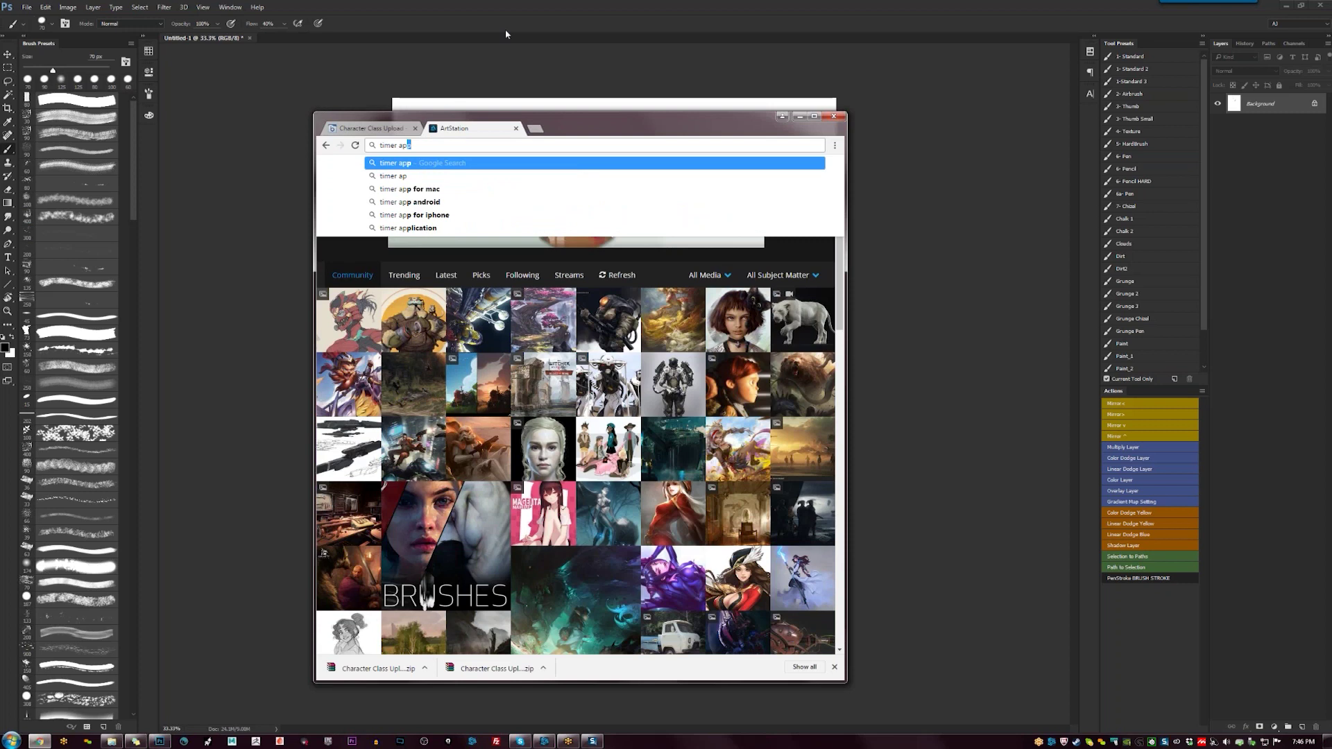
type("p")
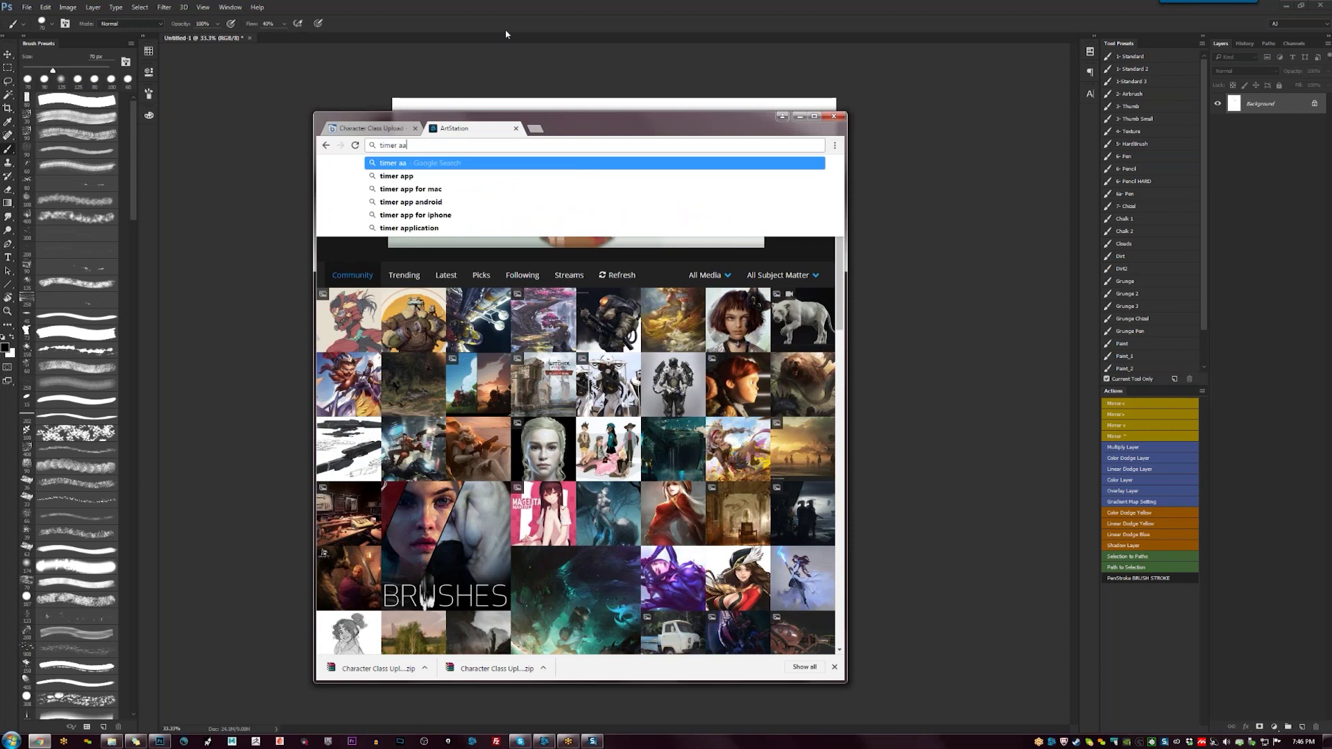
key("Return")
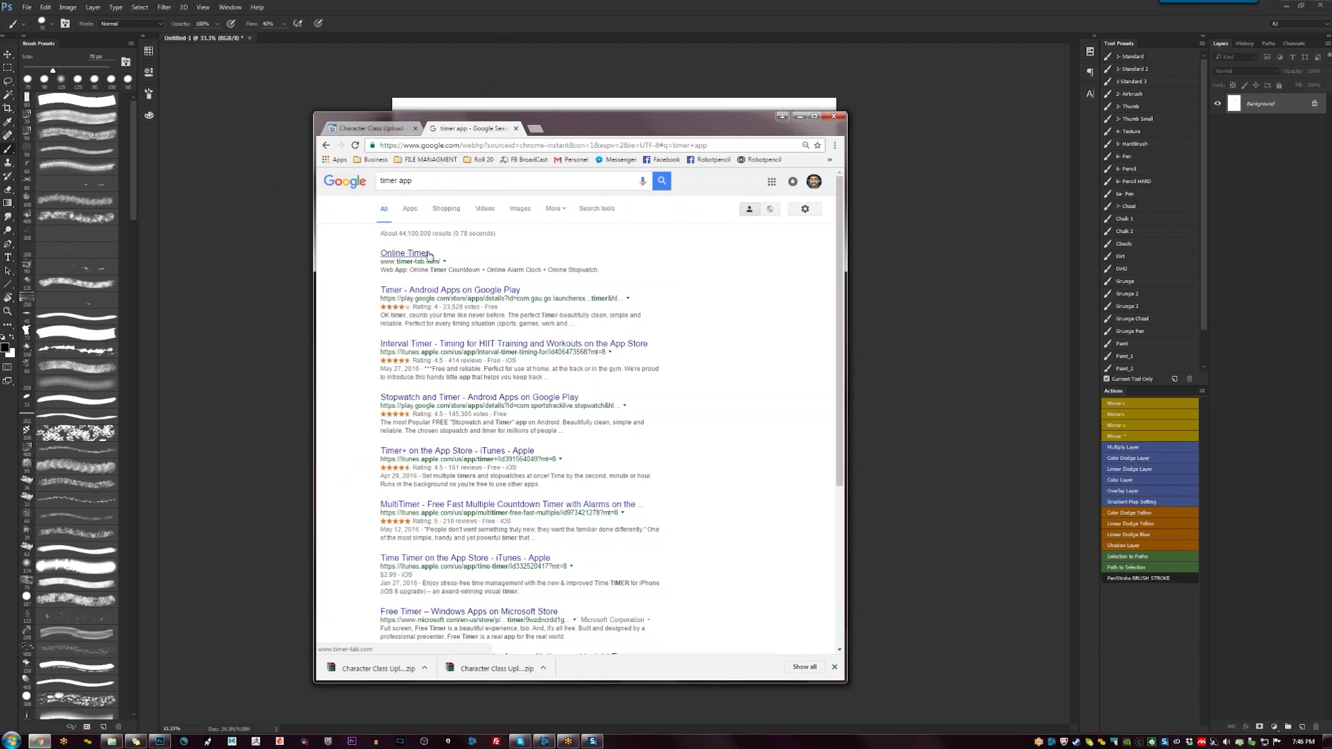
Try the Online Timer site's stopwatch, close its tab and return to Photoshop
left_click(404, 253)
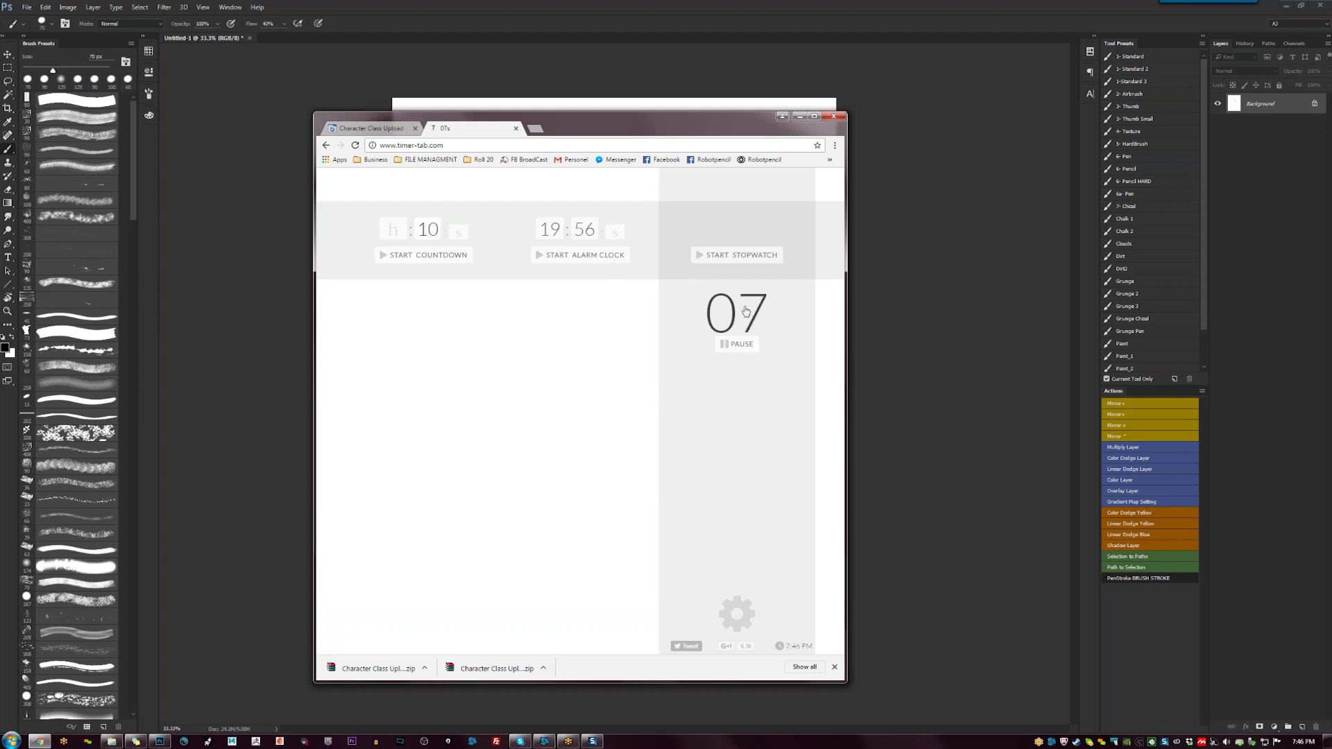
key("space")
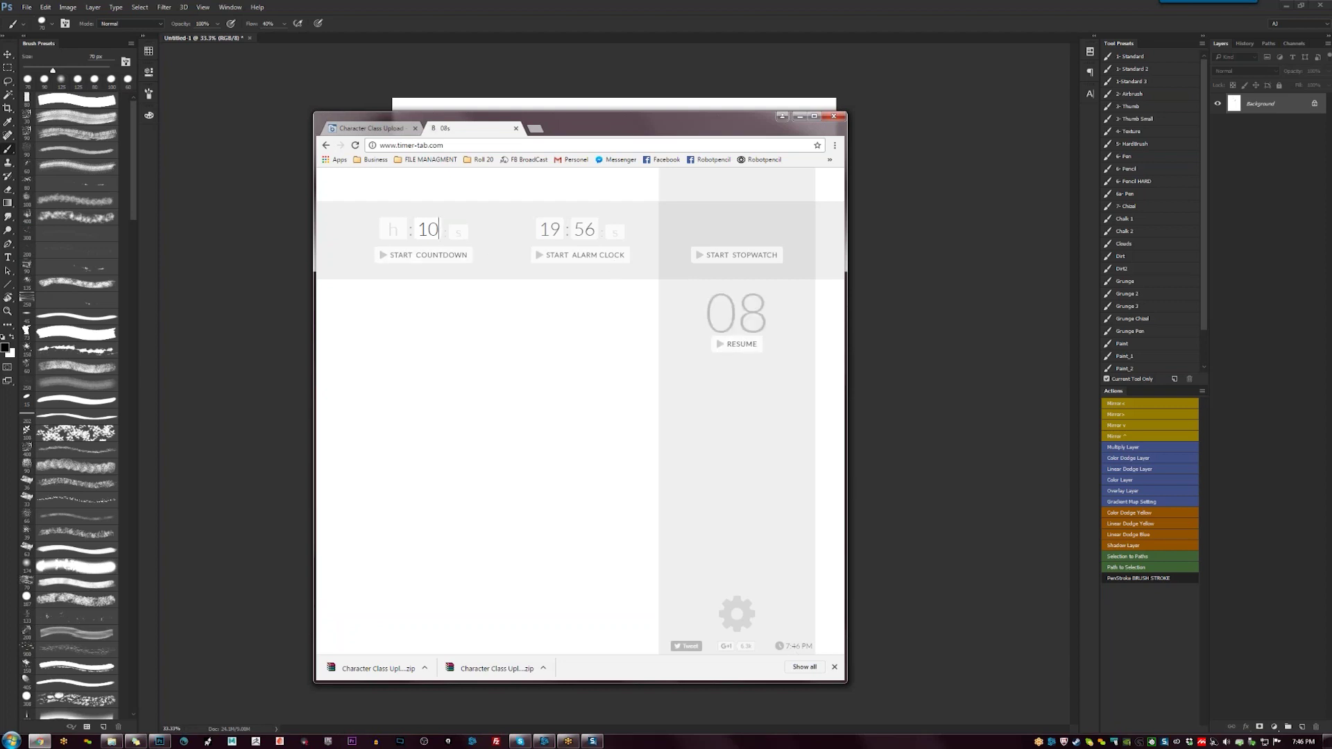
left_click(515, 128)
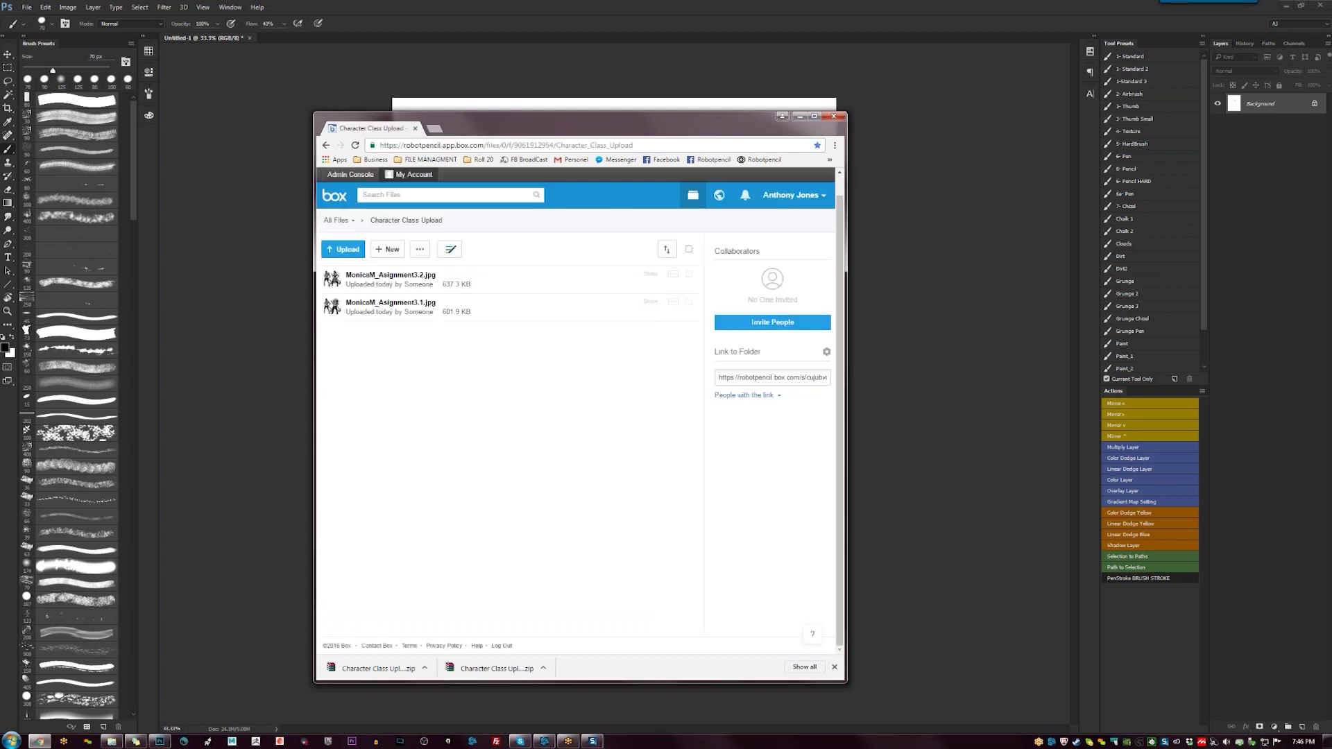
left_click(799, 116)
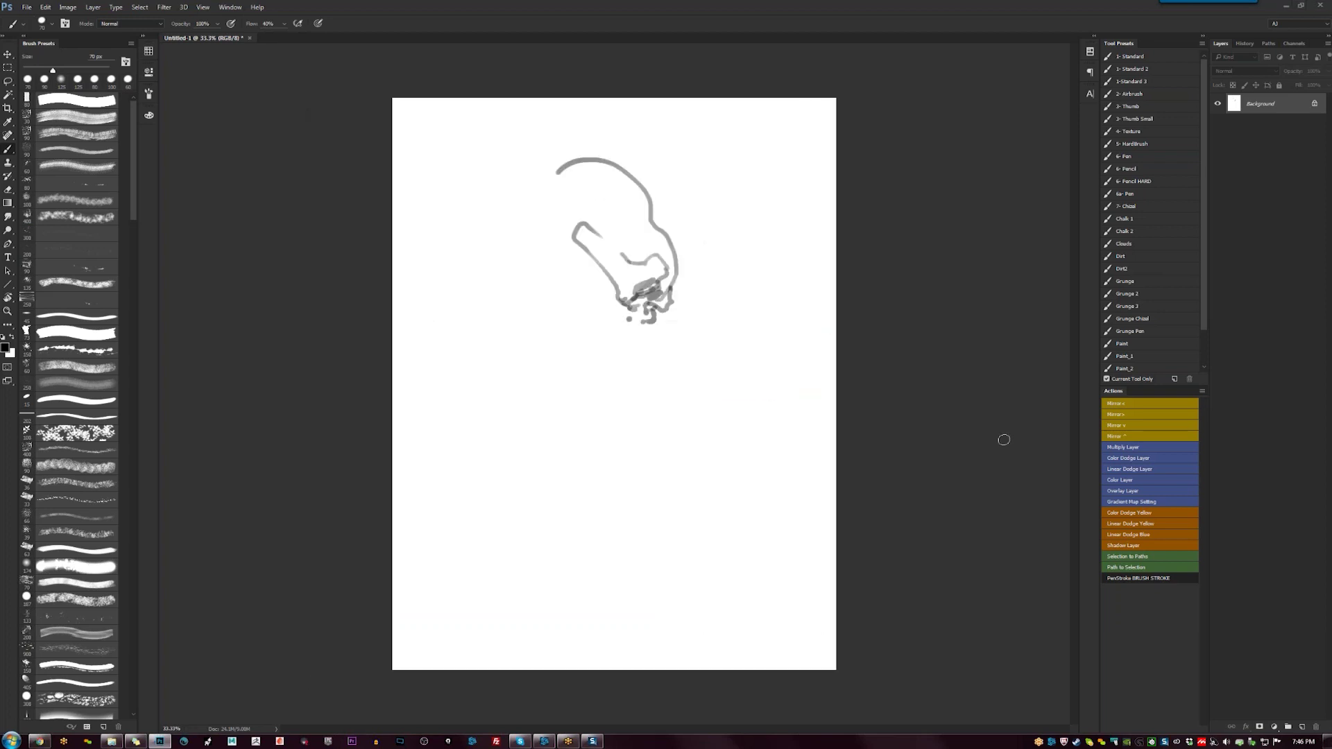
Add short strokes and dots along the open side of the head sketch and flip the canvas horizontally
mouse_move(559, 167)
left_mouse_down()
mouse_move(545, 198)
mouse_move(557, 192)
left_mouse_up()
left_click(569, 207)
key("ctrl+shift+h")
left_click(603, 329)
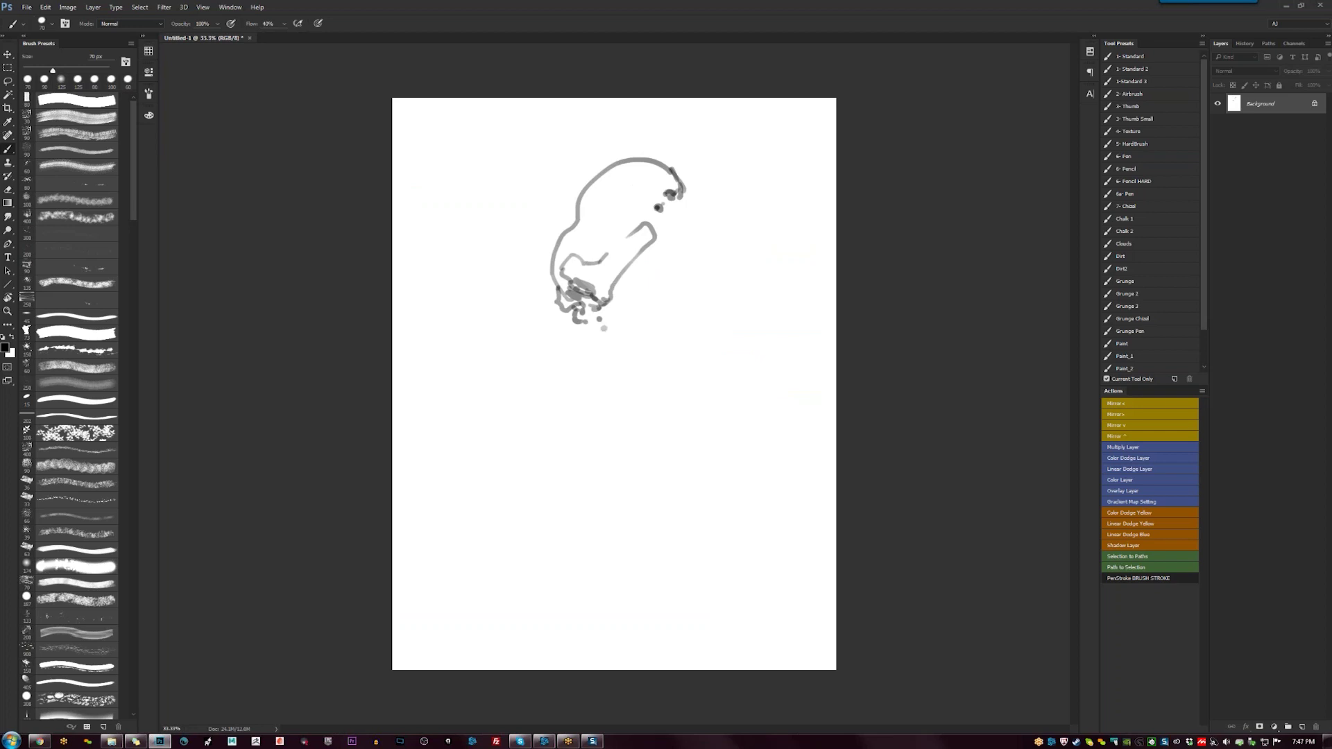
Reduce the brush to a thin line and draw a stroke below the head's jaw
key("bracketleft")
key("bracketleft")
key("bracketleft")
key("bracketleft")
mouse_move(608, 301)
left_mouse_down()
mouse_move(697, 208)
mouse_move(637, 350)
left_mouse_up()
key("bracketleft")
Flip the canvas back horizontally and erase the head sketch
key("ctrl+shift+h")
key("e")
mouse_move(666, 290)
left_mouse_down()
mouse_move(634, 347)
mouse_move(592, 134)
mouse_move(559, 172)
mouse_move(650, 196)
mouse_move(572, 298)
mouse_move(659, 219)
mouse_move(609, 361)
mouse_move(571, 259)
mouse_move(573, 211)
mouse_move(673, 180)
left_mouse_up()
key("b")
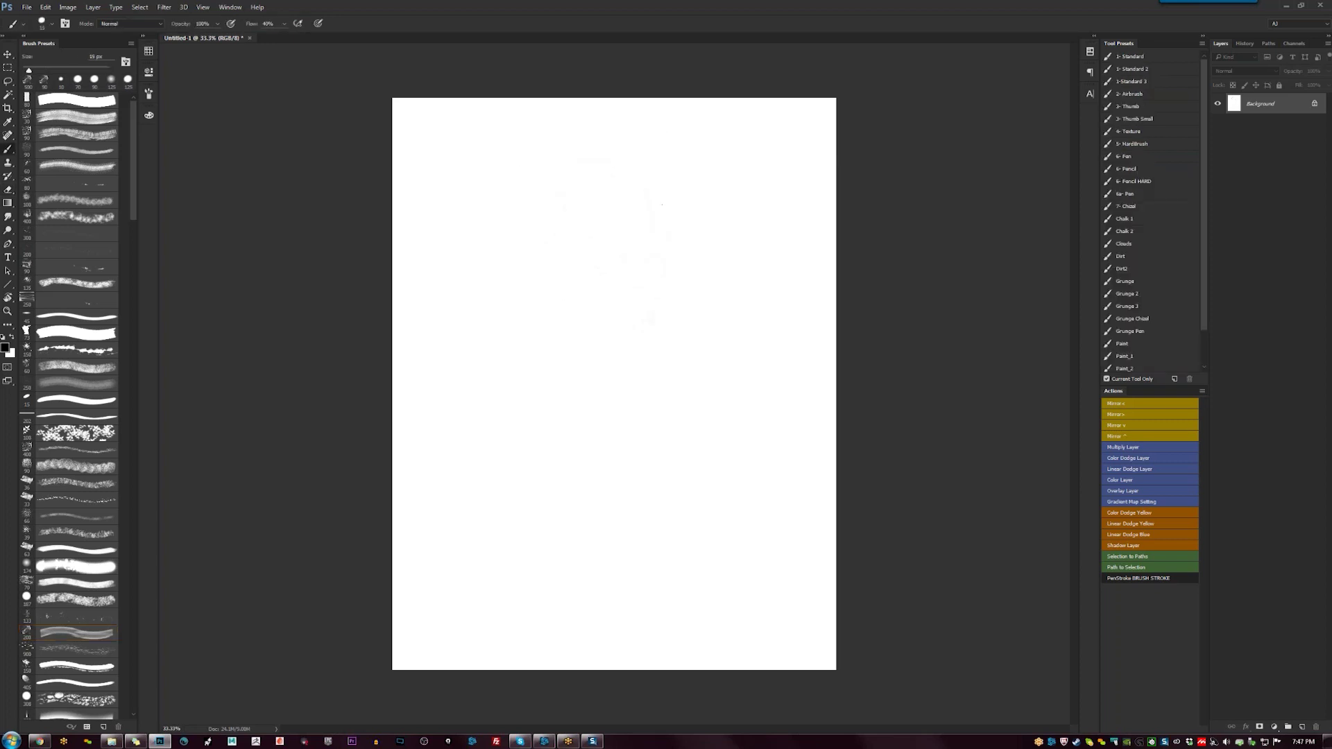
Sketch a small side-view dog with short legs, a long body, a boxy head and a pointed tail
mouse_move(570, 299)
left_mouse_down()
mouse_move(557, 324)
mouse_move(636, 298)
mouse_move(665, 314)
left_mouse_up()
left_click_drag(584, 309, 601, 322)
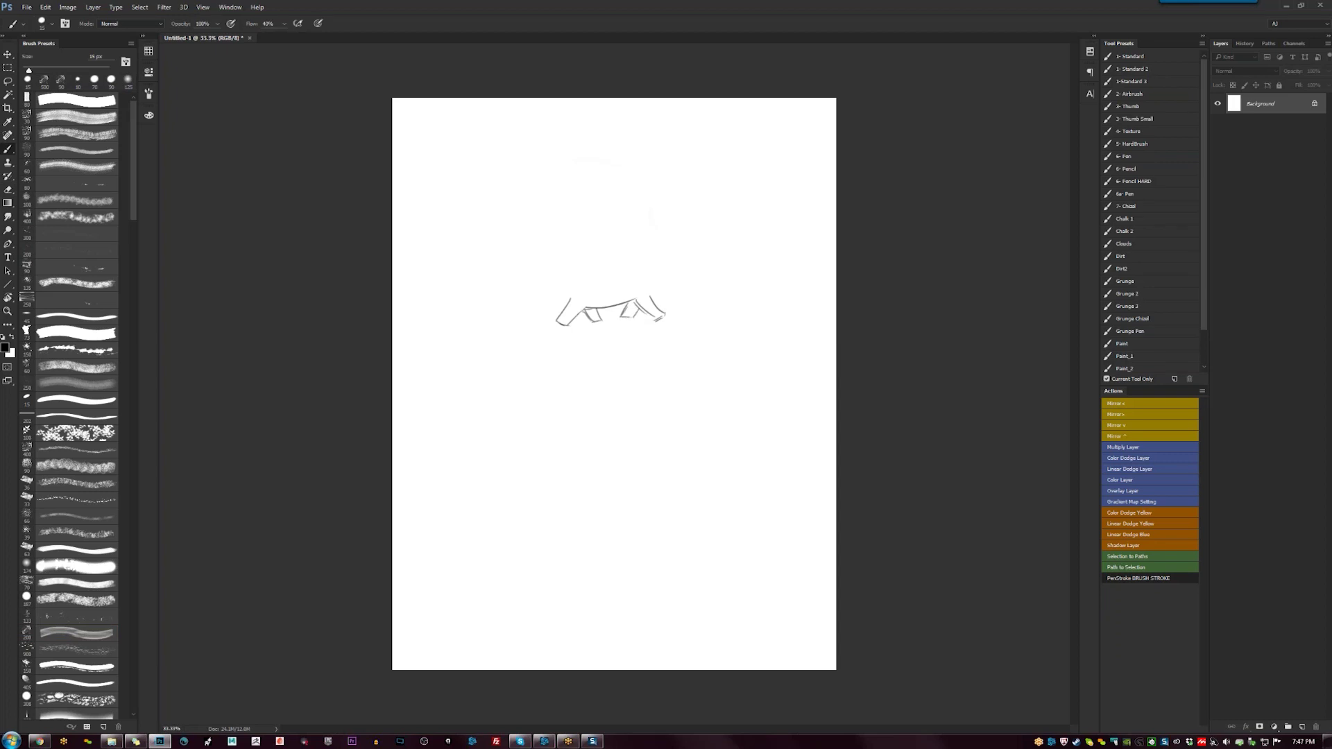
mouse_move(658, 262)
left_mouse_down()
mouse_move(656, 300)
mouse_move(571, 273)
mouse_move(565, 254)
mouse_move(527, 255)
mouse_move(529, 280)
mouse_move(559, 243)
mouse_move(572, 300)
left_mouse_up()
key("ctrl+z")
mouse_move(560, 276)
left_mouse_down()
mouse_move(573, 295)
mouse_move(568, 277)
mouse_move(581, 275)
mouse_move(567, 308)
left_mouse_up()
key("e")
key("b")
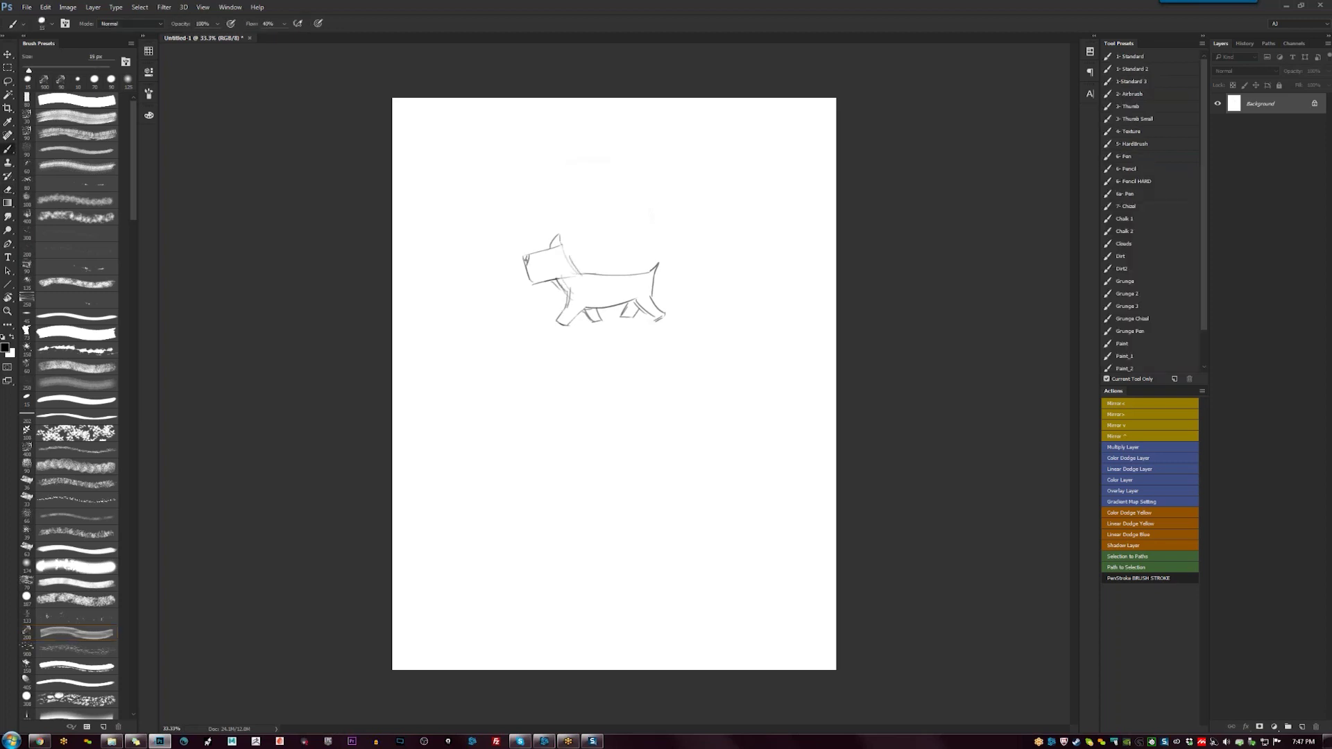
Draw a ground line under the dog's feet and try a taller ear and a vertical line in front of it
left_click_drag(539, 321, 701, 322)
left_click_drag(481, 321, 674, 321)
left_click_drag(551, 244, 568, 229)
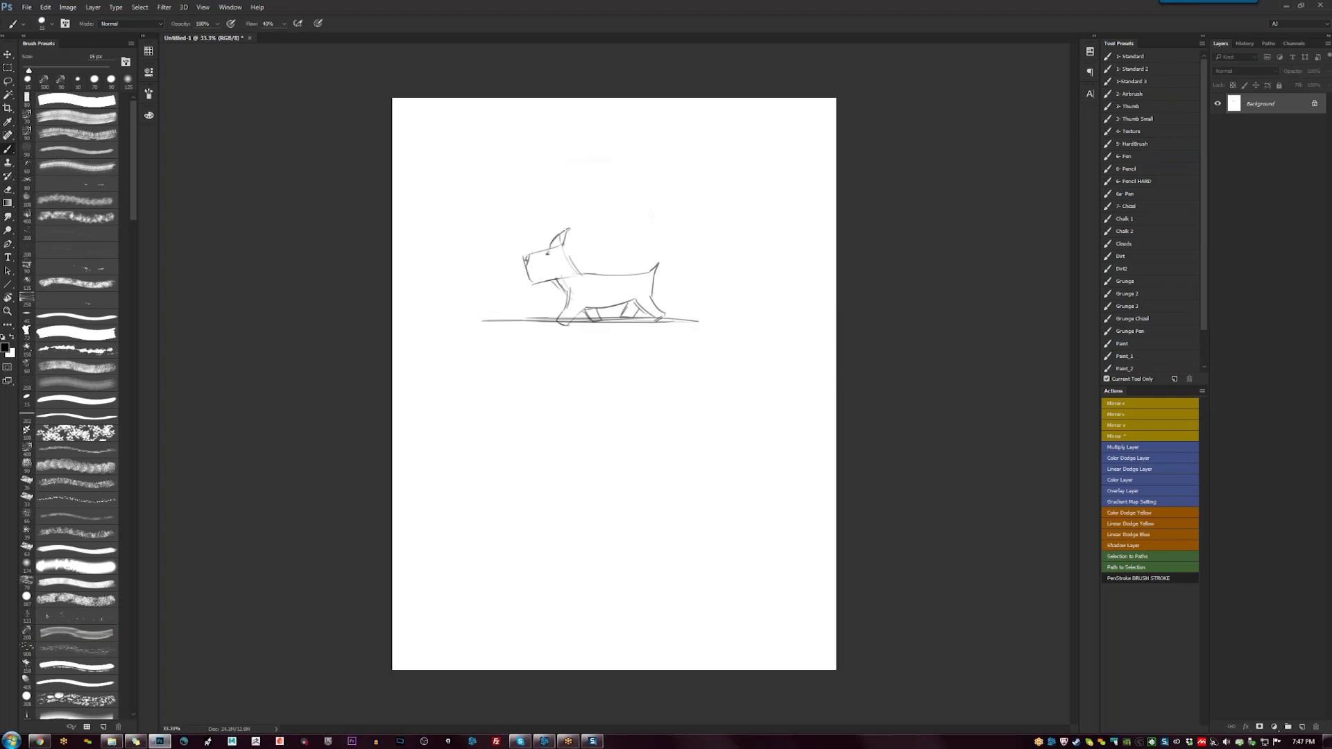
key("ctrl+z")
left_click_drag(470, 123, 469, 322)
key("ctrl+alt+z")
Sketch a treadmill under the dog with a tall front post, a slanted console, a belt deck and two end rollers
mouse_move(440, 126)
left_mouse_down()
mouse_move(474, 129)
mouse_move(478, 147)
left_mouse_up()
left_click_drag(472, 149, 477, 307)
mouse_move(441, 126)
left_mouse_down()
mouse_move(447, 328)
mouse_move(463, 360)
mouse_move(676, 366)
left_mouse_up()
left_click_drag(498, 363, 736, 366)
left_click_drag(500, 329, 512, 348)
mouse_move(492, 334)
left_mouse_down()
mouse_move(486, 350)
mouse_move(772, 333)
mouse_move(690, 353)
mouse_move(722, 354)
mouse_move(720, 324)
mouse_move(740, 342)
left_mouse_up()
left_click(719, 349)
left_click_drag(581, 366, 663, 365)
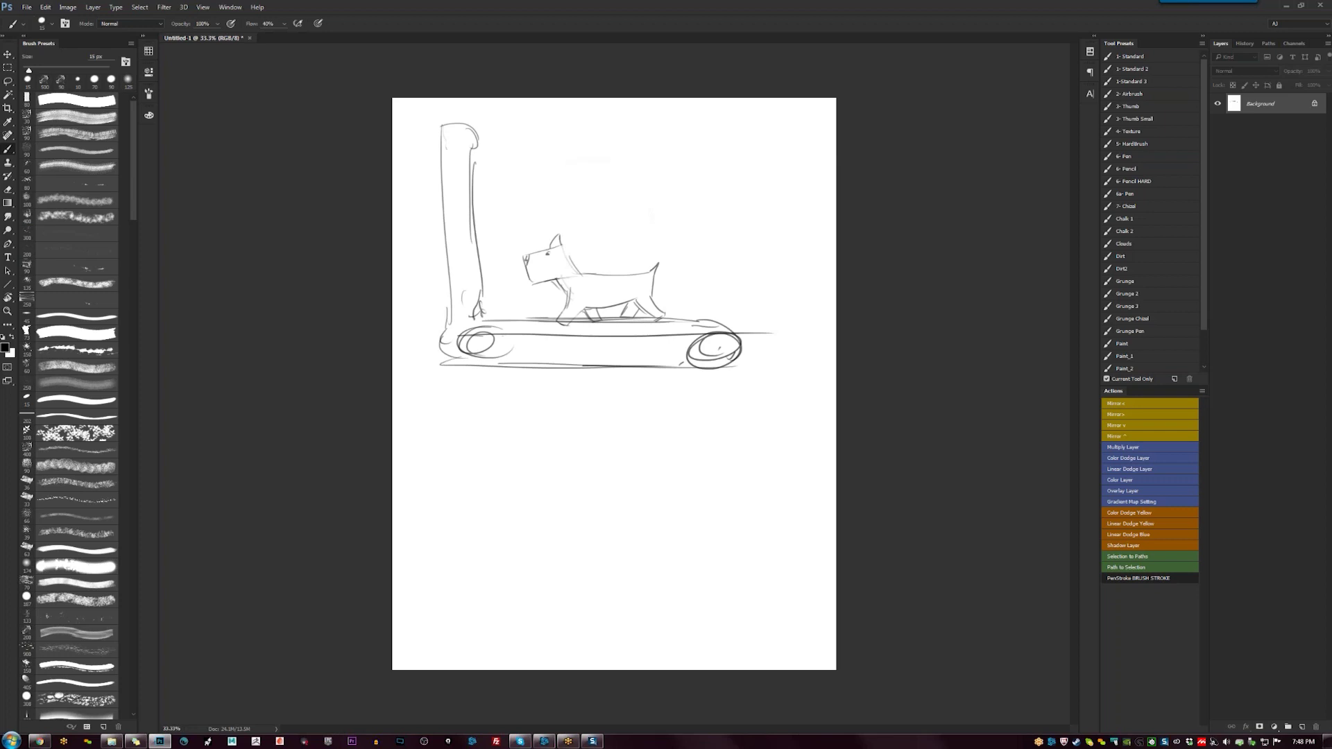
mouse_move(462, 121)
left_mouse_down()
mouse_move(491, 162)
mouse_move(449, 147)
mouse_move(465, 128)
left_mouse_up()
key("e")
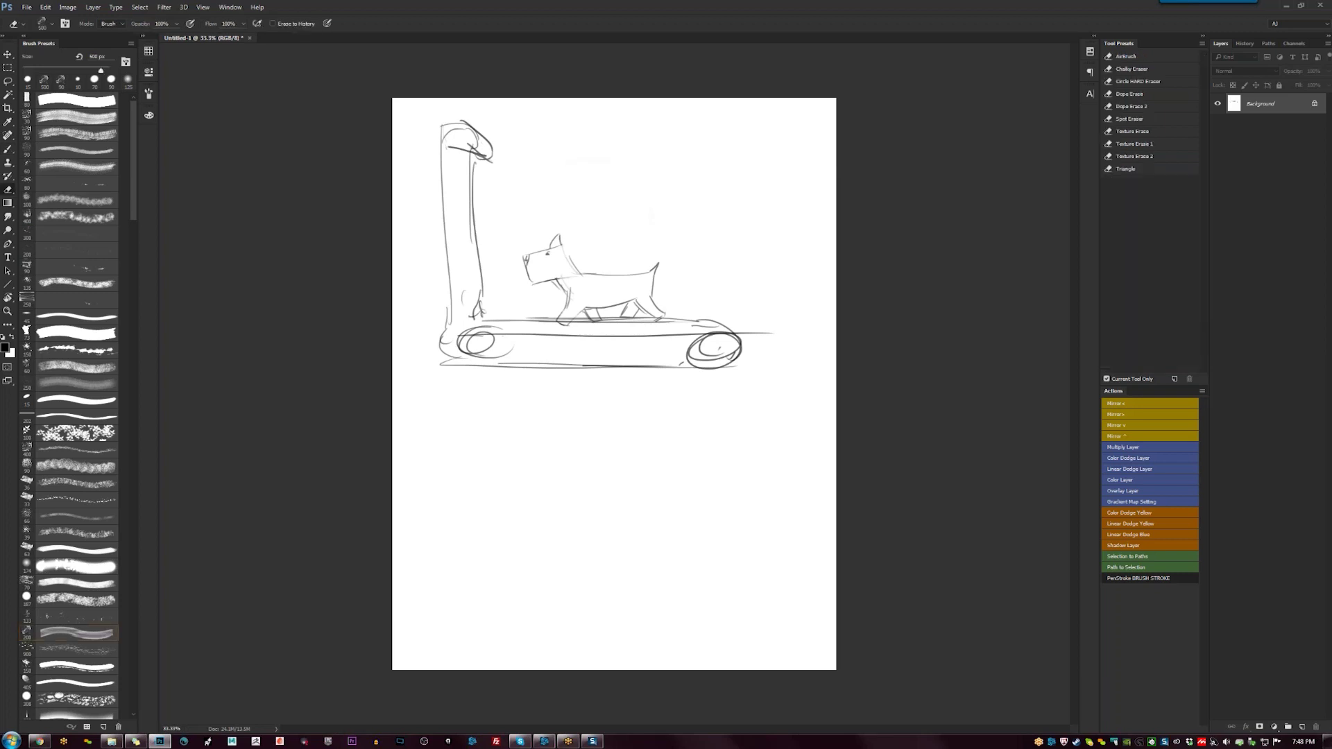
Clear the dog drawing and sketch a rounded head outline with a jagged inner edge on the empty canvas
key("ctrl+BackSpace")
key("b")
left_click_drag(567, 165, 660, 417)
key("ctrl+z")
mouse_move(632, 320)
left_mouse_down()
mouse_move(607, 350)
mouse_move(654, 247)
left_mouse_up()
left_click_drag(563, 271, 514, 378)
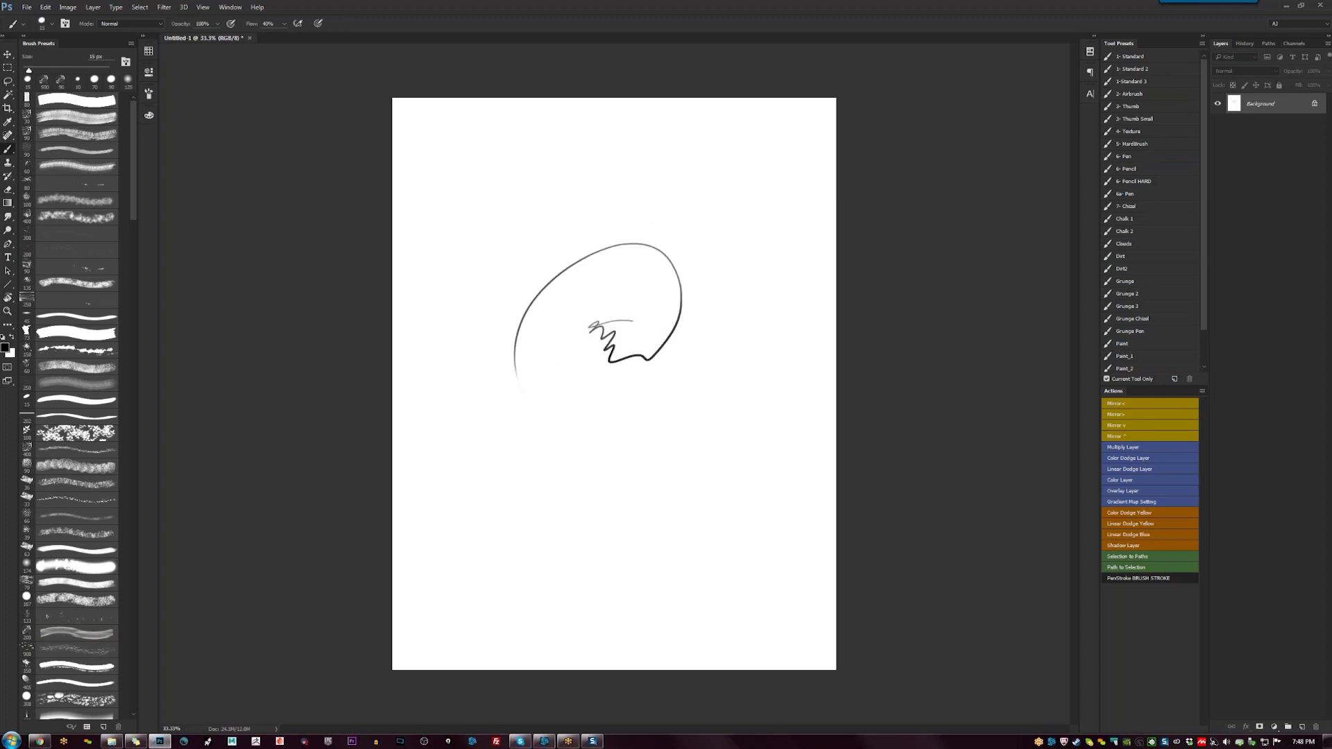
Clear the canvas and add a new empty layer above the background
key("BackSpace")
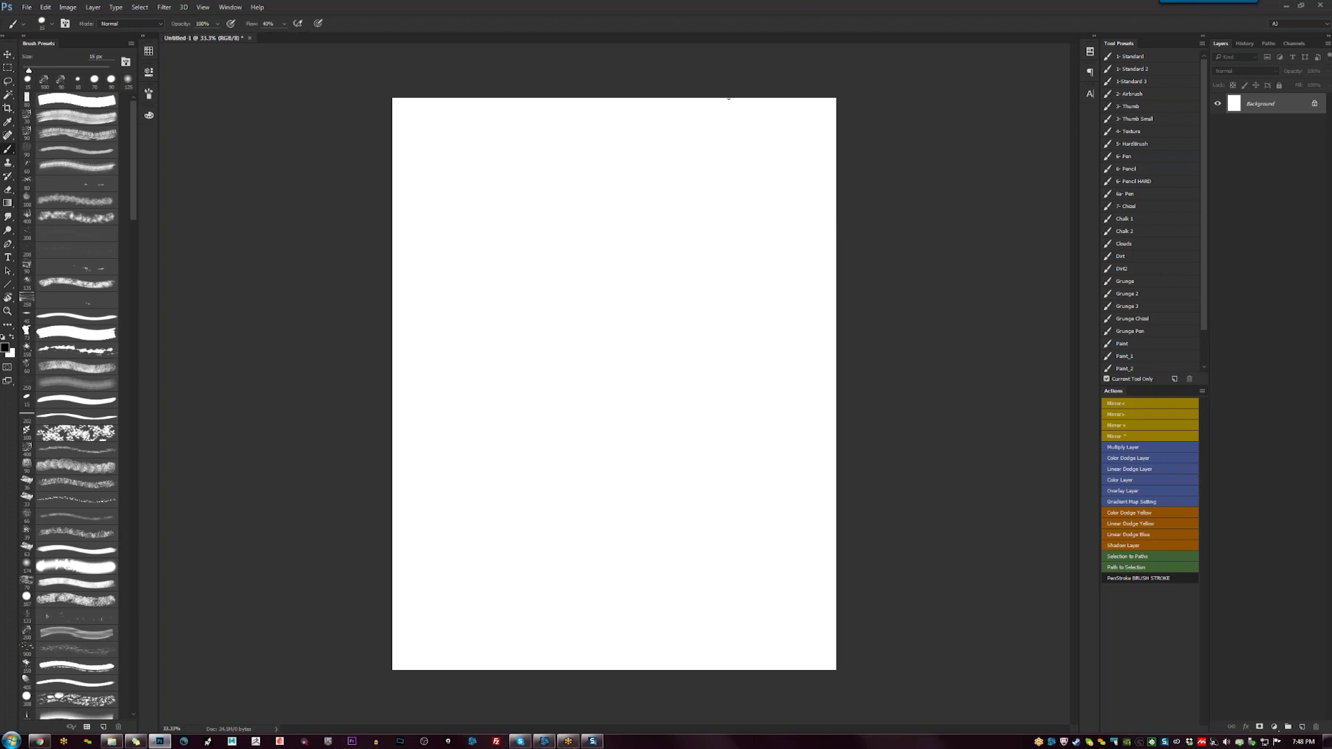
key("ctrl+shift+alt+n")
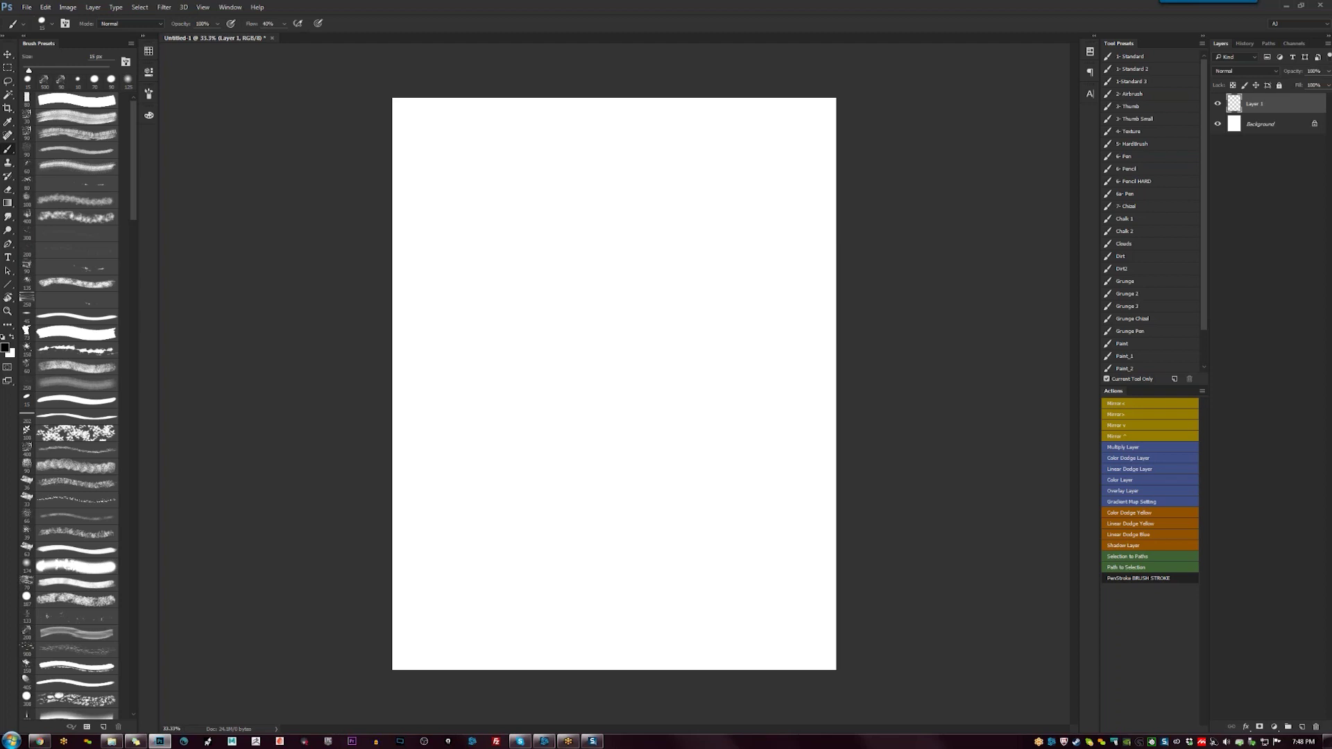
Sketch two domed creature heads side by side across the upper part of the page
mouse_move(563, 143)
left_mouse_down()
mouse_move(483, 189)
mouse_move(521, 225)
mouse_move(581, 158)
mouse_move(550, 226)
mouse_move(520, 239)
mouse_move(501, 215)
mouse_move(577, 205)
mouse_move(567, 229)
left_mouse_up()
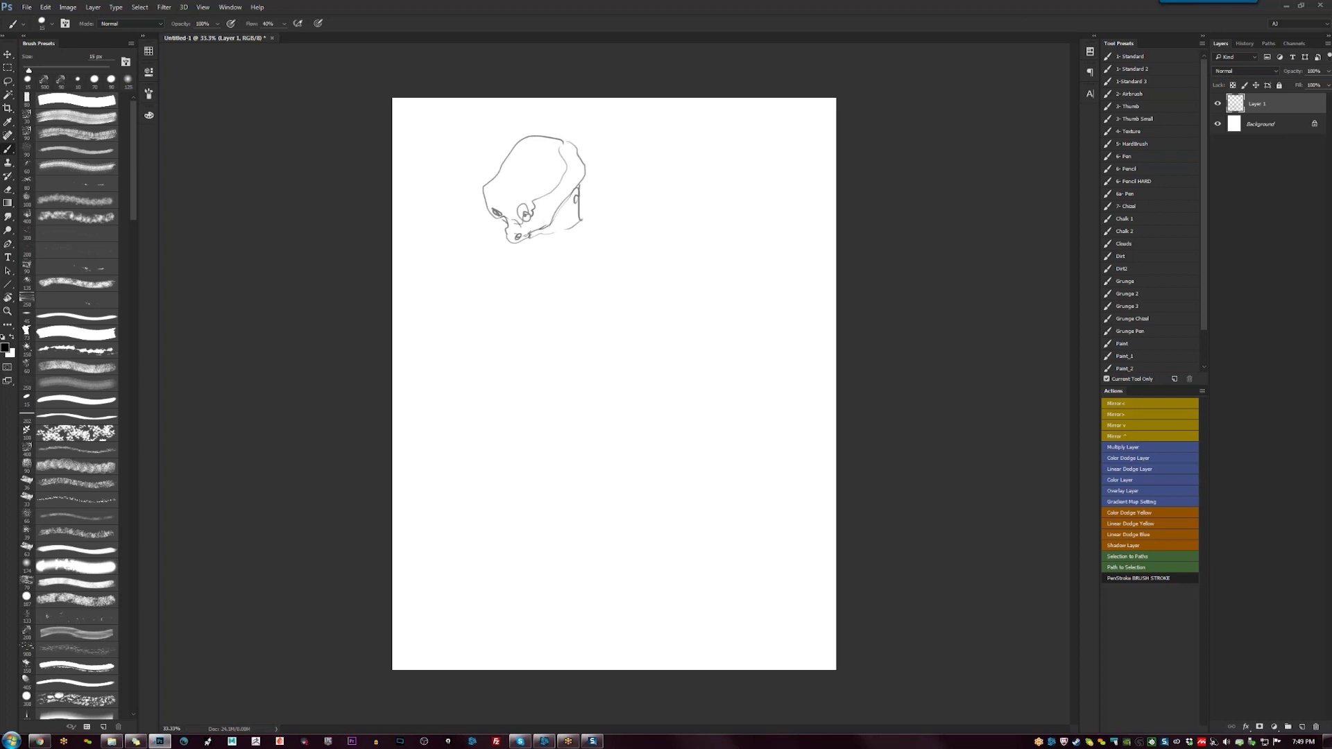
mouse_move(751, 163)
left_mouse_down()
mouse_move(650, 251)
mouse_move(665, 262)
mouse_move(734, 204)
mouse_move(770, 199)
mouse_move(711, 260)
left_mouse_up()
mouse_move(753, 201)
left_mouse_down()
mouse_move(761, 223)
mouse_move(709, 253)
mouse_move(735, 247)
mouse_move(658, 265)
left_mouse_up()
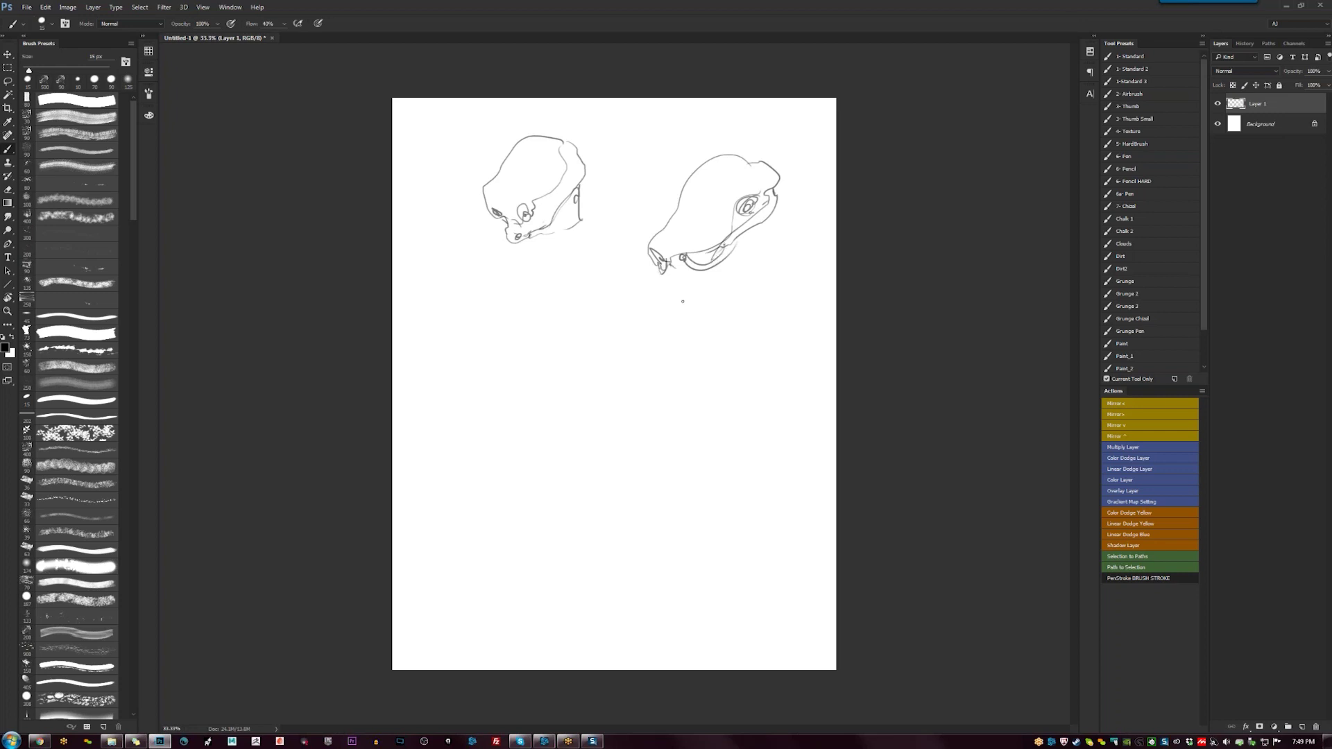
Sketch a second row with a blunt-snouted head and a long-snouted head with a frilled ear and a round eye
mouse_move(568, 323)
left_mouse_down()
mouse_move(516, 317)
mouse_move(499, 401)
mouse_move(531, 399)
mouse_move(532, 373)
mouse_move(575, 328)
mouse_move(563, 322)
mouse_move(569, 339)
mouse_move(541, 362)
mouse_move(569, 372)
mouse_move(527, 383)
mouse_move(560, 382)
mouse_move(587, 415)
left_mouse_up()
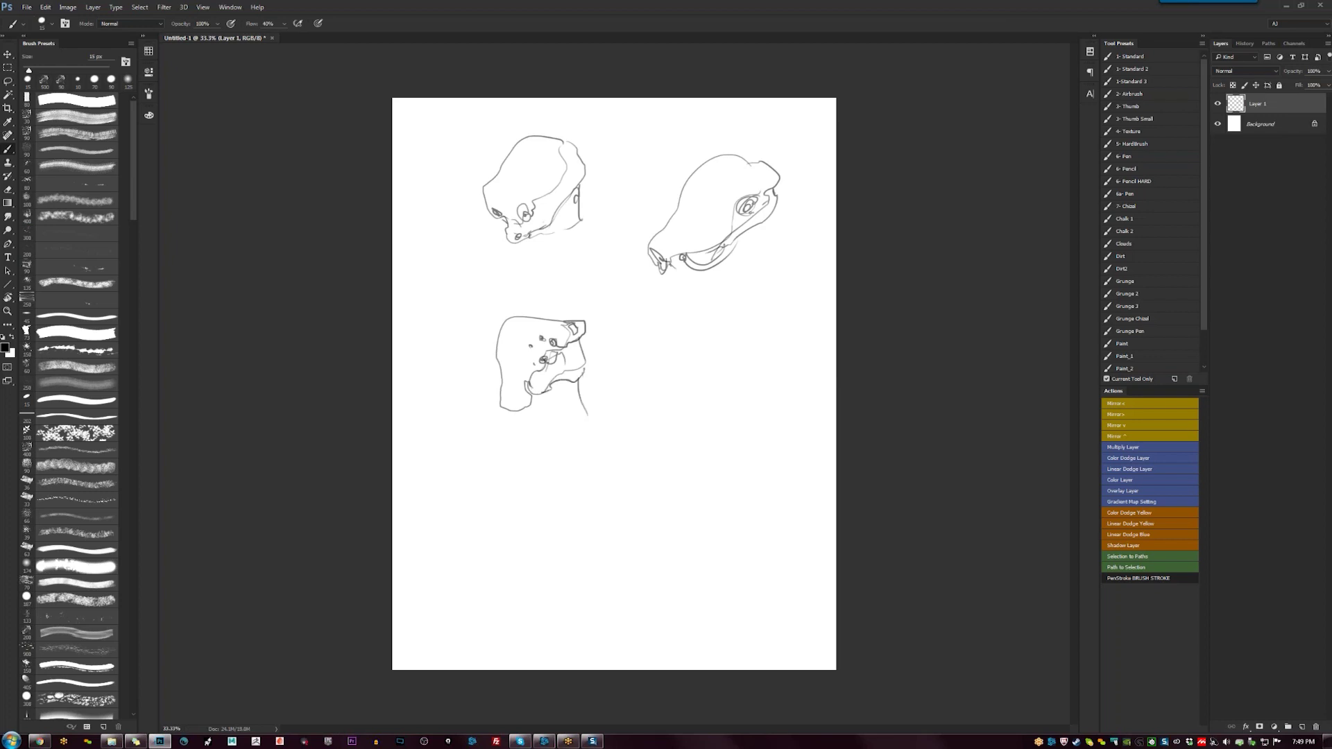
mouse_move(761, 324)
left_mouse_down()
mouse_move(704, 329)
mouse_move(645, 421)
mouse_move(730, 426)
left_mouse_up()
mouse_move(741, 386)
left_mouse_down()
mouse_move(737, 402)
mouse_move(785, 386)
mouse_move(737, 378)
mouse_move(770, 366)
left_mouse_up()
left_click_drag(712, 429, 724, 419)
mouse_move(737, 404)
left_mouse_down()
mouse_move(763, 398)
mouse_move(760, 418)
left_mouse_up()
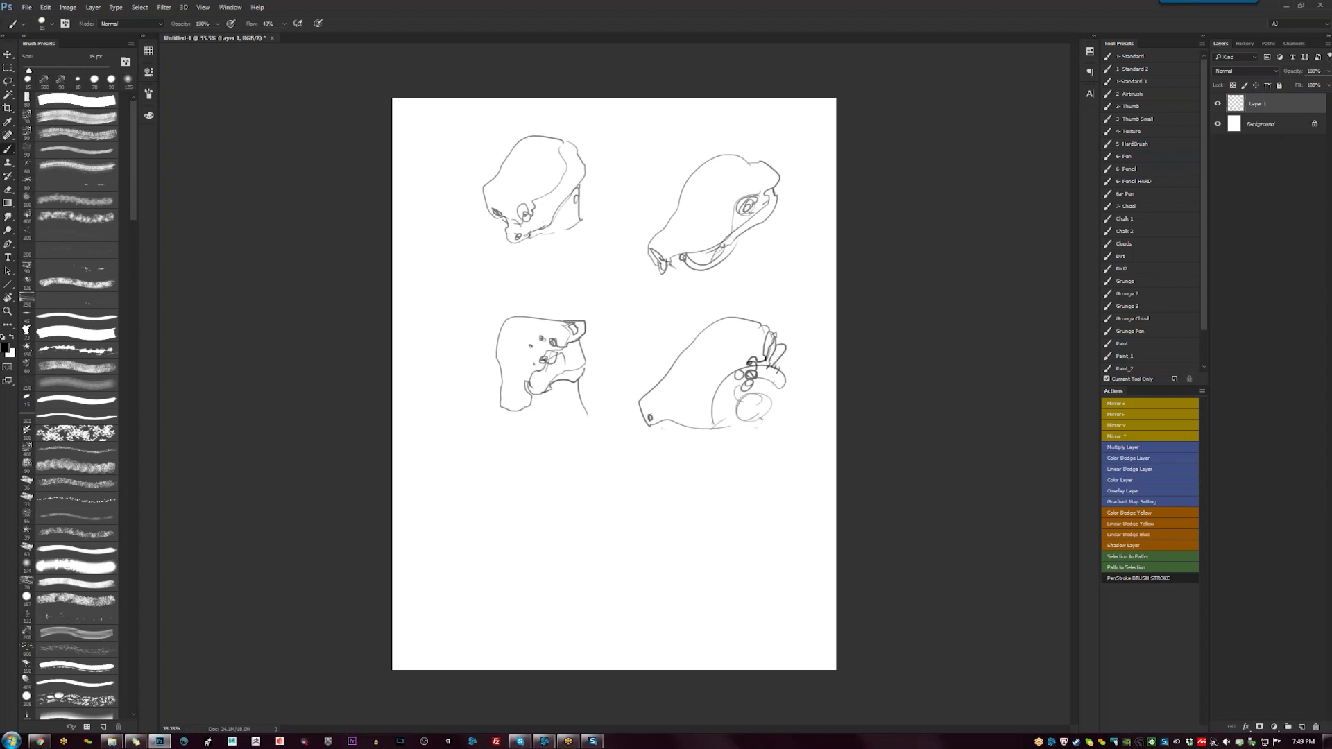
left_click_drag(702, 395, 696, 393)
Sketch a third row with a flat-topped head on a neck and a round-skulled head with a hinged jaw
mouse_move(550, 469)
left_mouse_down()
mouse_move(527, 462)
mouse_move(468, 495)
mouse_move(479, 525)
mouse_move(503, 534)
mouse_move(565, 489)
mouse_move(567, 469)
mouse_move(553, 491)
left_mouse_up()
mouse_move(470, 491)
left_mouse_down()
mouse_move(555, 503)
mouse_move(490, 550)
mouse_move(482, 568)
mouse_move(500, 569)
left_mouse_up()
mouse_move(526, 514)
left_mouse_down()
mouse_move(500, 568)
mouse_move(520, 543)
left_mouse_up()
left_click_drag(522, 534, 534, 526)
mouse_move(565, 493)
left_mouse_down()
mouse_move(574, 560)
mouse_move(530, 560)
mouse_move(495, 582)
left_mouse_up()
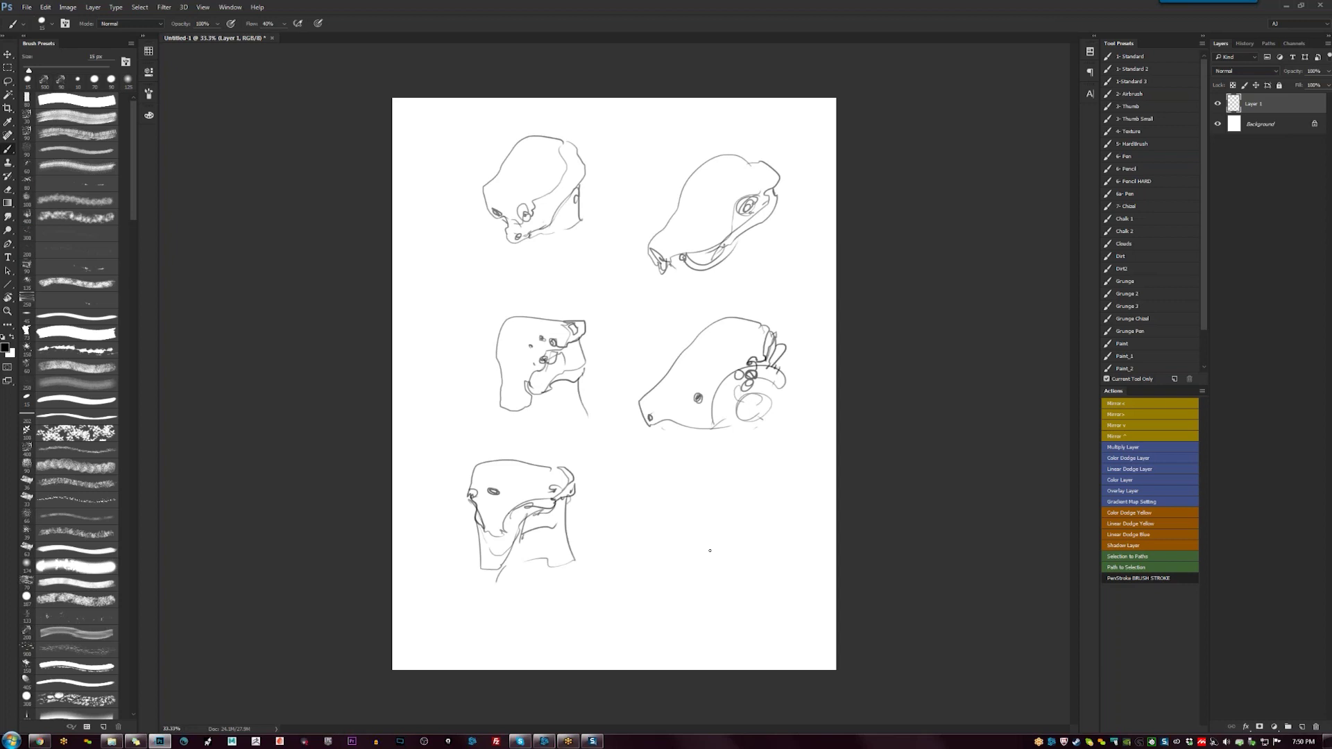
mouse_move(750, 482)
left_mouse_down()
mouse_move(677, 467)
mouse_move(671, 540)
mouse_move(712, 570)
mouse_move(732, 531)
mouse_move(714, 529)
mouse_move(741, 535)
mouse_move(774, 500)
mouse_move(739, 541)
mouse_move(726, 514)
mouse_move(728, 529)
mouse_move(746, 501)
mouse_move(673, 533)
mouse_move(690, 578)
mouse_move(734, 546)
mouse_move(716, 590)
mouse_move(678, 578)
left_mouse_up()
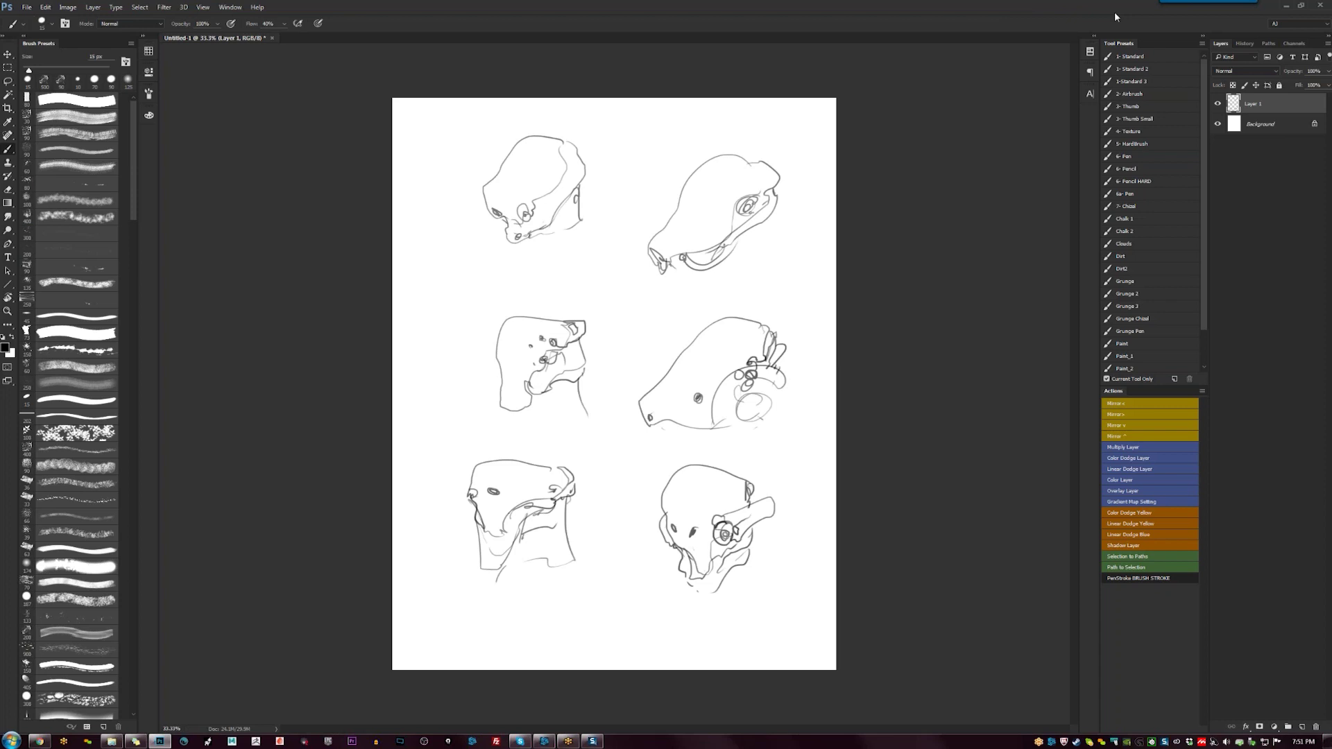
Move the layer of six head sketches slightly left and down on the page
left_click_drag(705, 466, 693, 475)
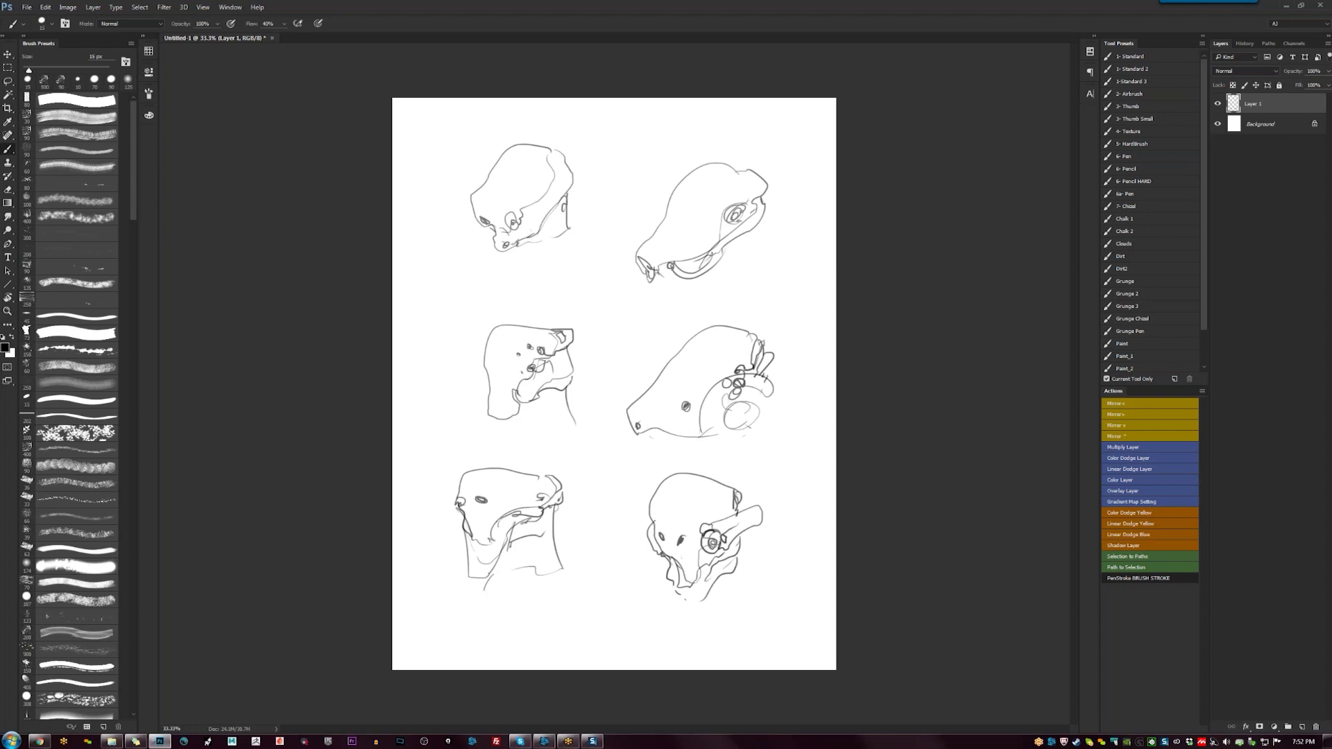
key("v")
left_click_drag(714, 421, 714, 426)
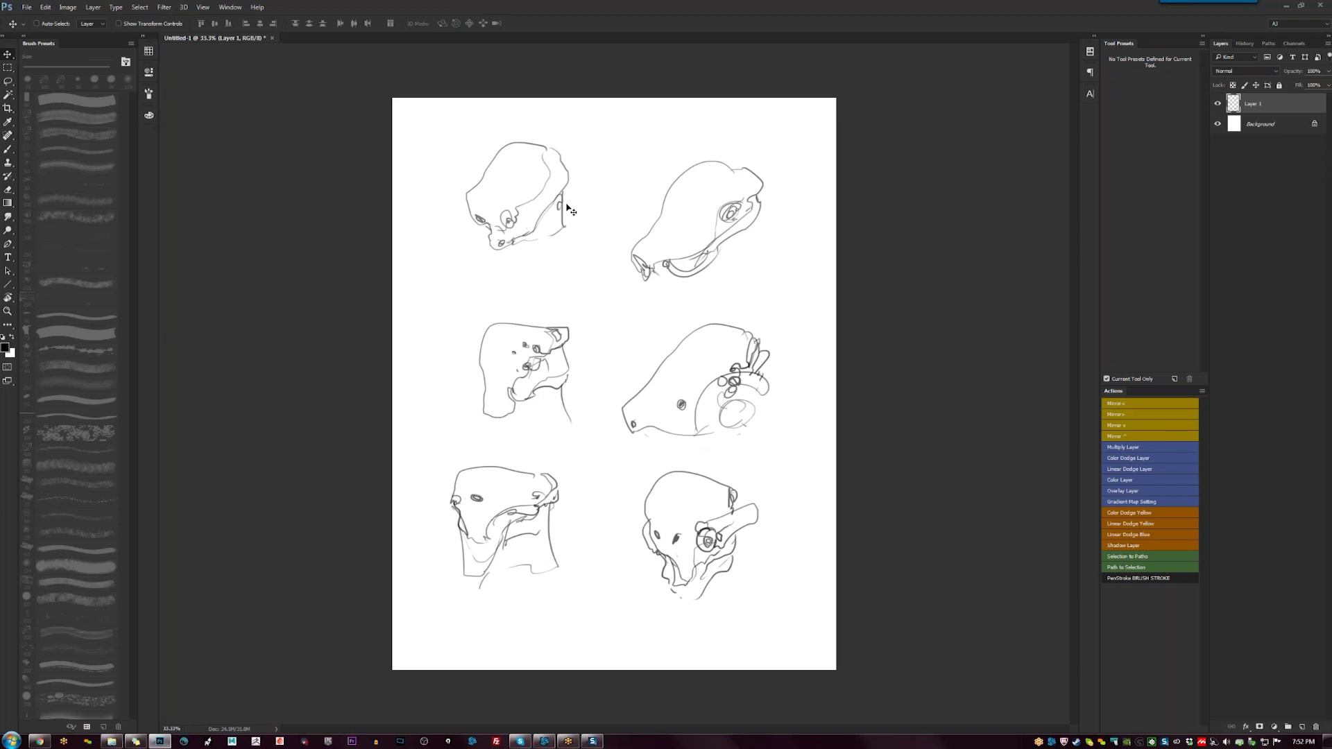
Handwrite "12sec" with the brush at the top centre of the page between the first two heads
key("b")
left_click_drag(611, 129, 622, 144)
left_click(624, 142)
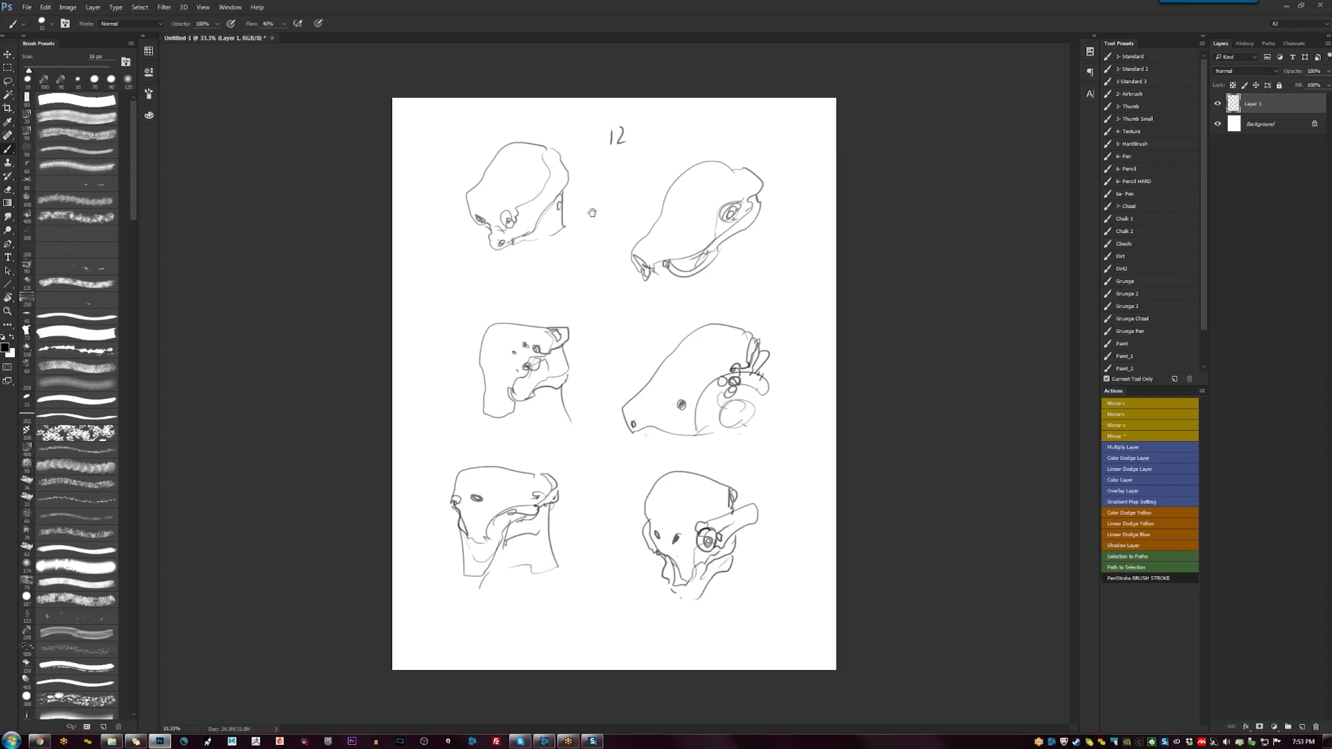
left_click_drag(640, 139, 647, 145)
Add a new layer above the head sketches and hide Layer 1
key("ctrl+shift+alt+n")
key("g")
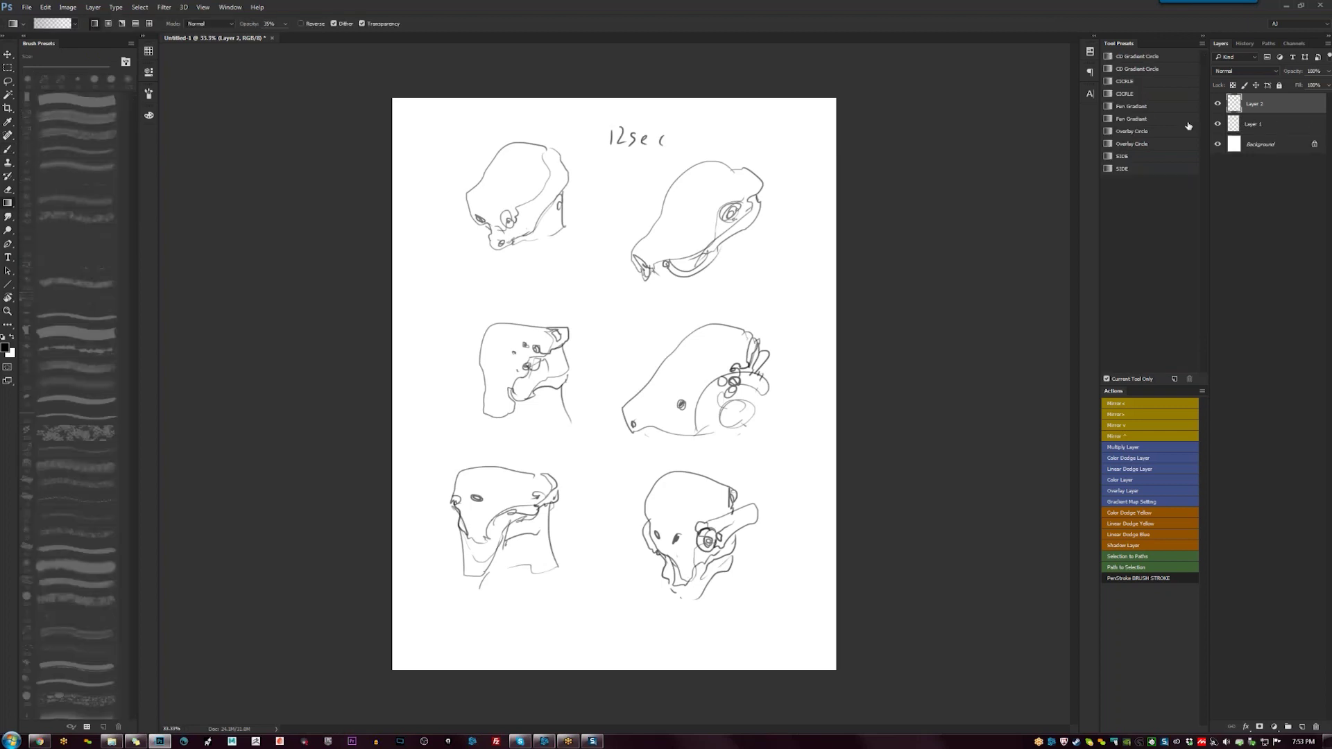
left_click(1217, 125)
left_click(1217, 124)
left_click(1216, 125)
left_click(1217, 125)
left_click(1214, 127)
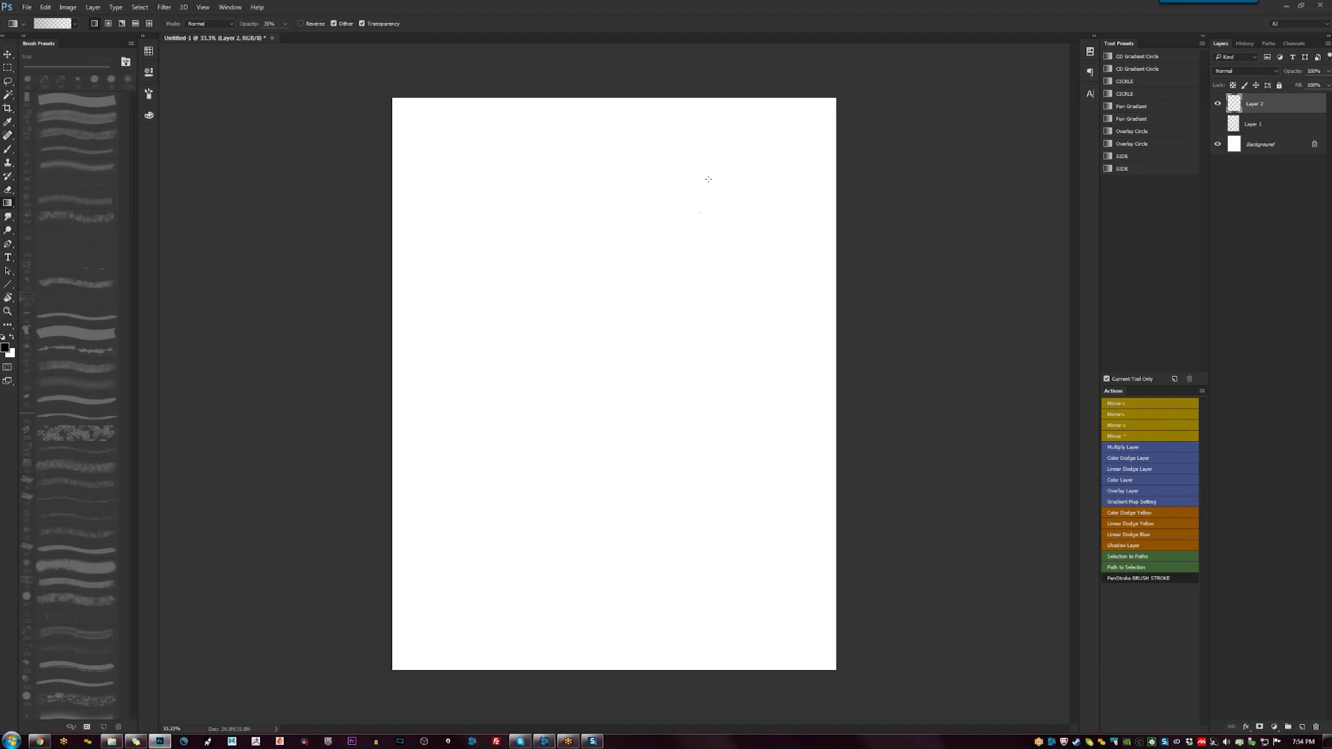
Sketch a larger creature head with a rear crest, eyes and an open segmented mouth, and flip the canvas horizontally
key("b")
mouse_move(662, 178)
left_mouse_down()
mouse_move(564, 261)
mouse_move(591, 264)
mouse_move(671, 152)
mouse_move(718, 142)
mouse_move(669, 220)
mouse_move(668, 203)
mouse_move(653, 217)
mouse_move(667, 191)
mouse_move(687, 209)
mouse_move(658, 284)
mouse_move(611, 314)
left_mouse_up()
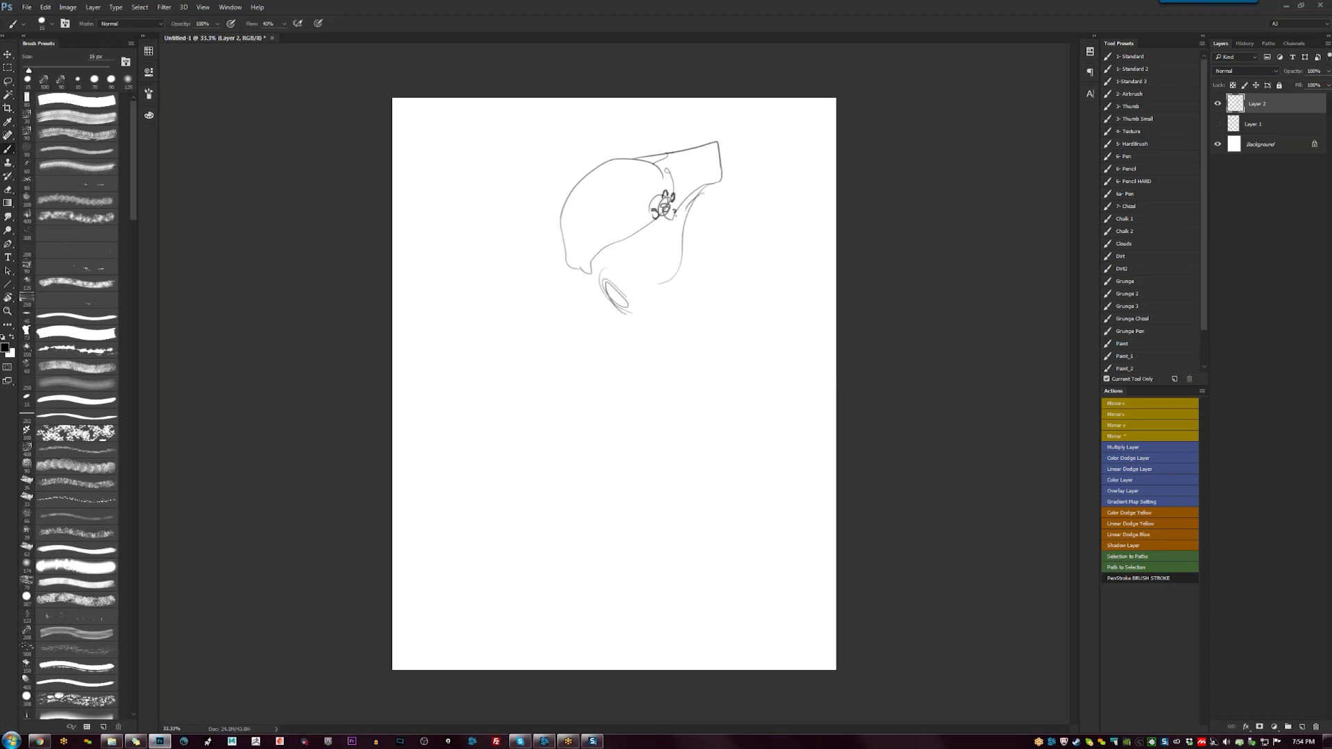
left_click_drag(557, 270, 568, 304)
left_click_drag(591, 222, 602, 215)
mouse_move(574, 276)
left_mouse_down()
mouse_move(568, 300)
mouse_move(600, 305)
mouse_move(575, 293)
mouse_move(586, 295)
left_mouse_up()
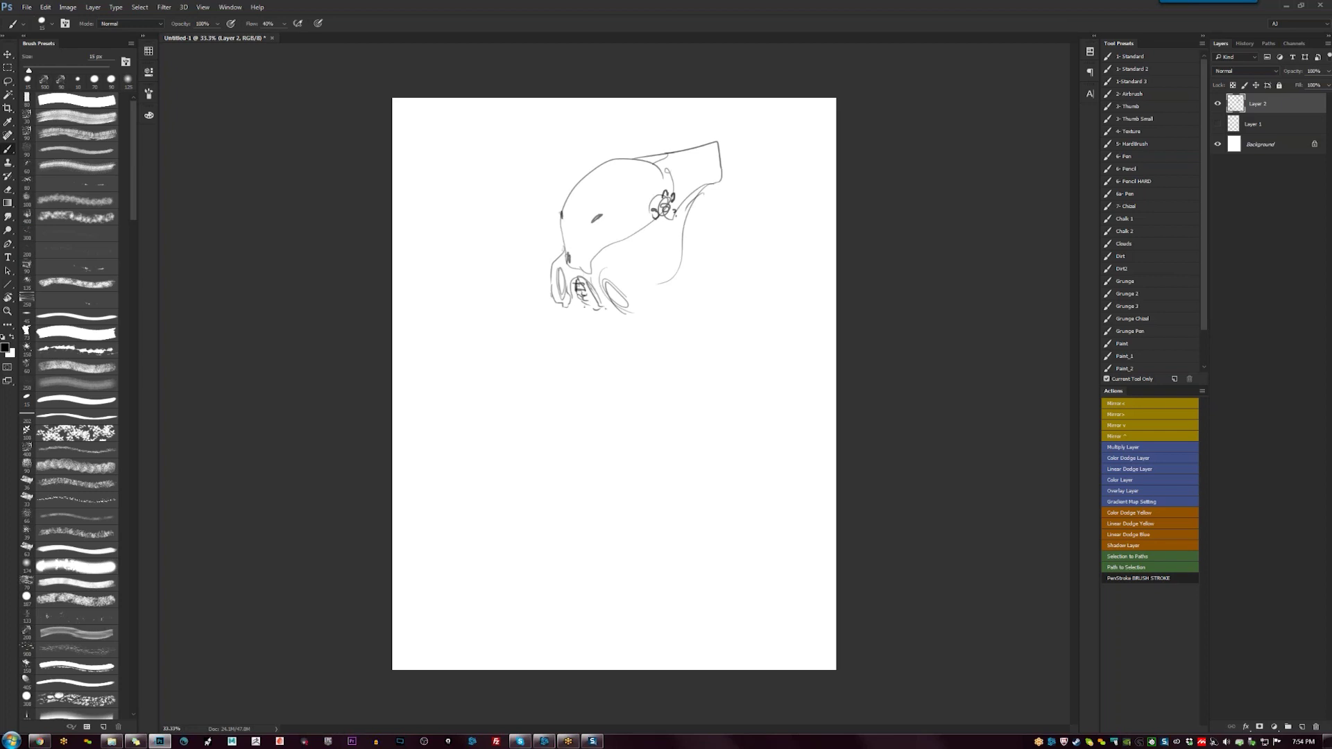
mouse_move(628, 311)
left_mouse_down()
mouse_move(663, 225)
mouse_move(647, 258)
left_mouse_up()
key("ctrl+shift+h")
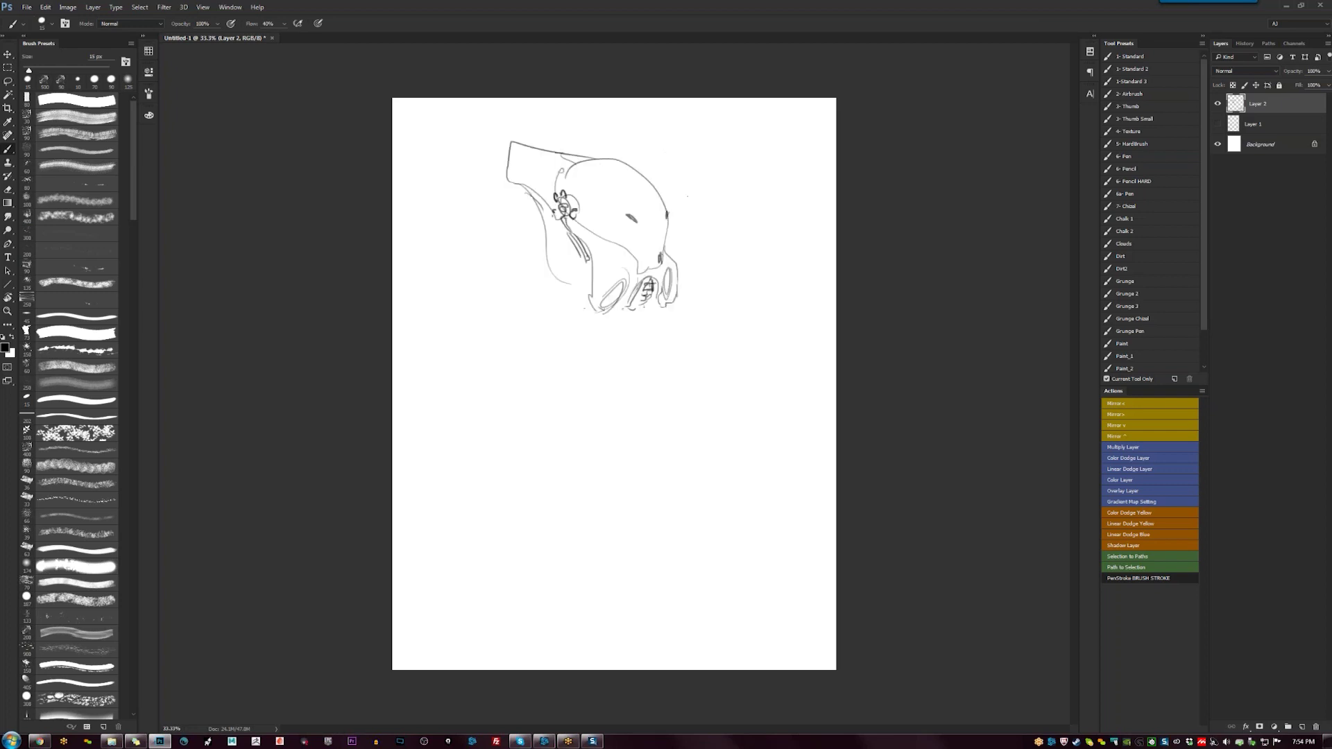
Add a round joint behind the cheek, a sweeping jaw outline and a small plate below the snout of the creature head
left_click_drag(514, 171, 531, 198)
mouse_move(539, 205)
left_mouse_down()
mouse_move(525, 260)
mouse_move(513, 253)
mouse_move(600, 331)
mouse_move(624, 301)
mouse_move(671, 325)
mouse_move(656, 305)
left_mouse_up()
left_click_drag(644, 253, 638, 261)
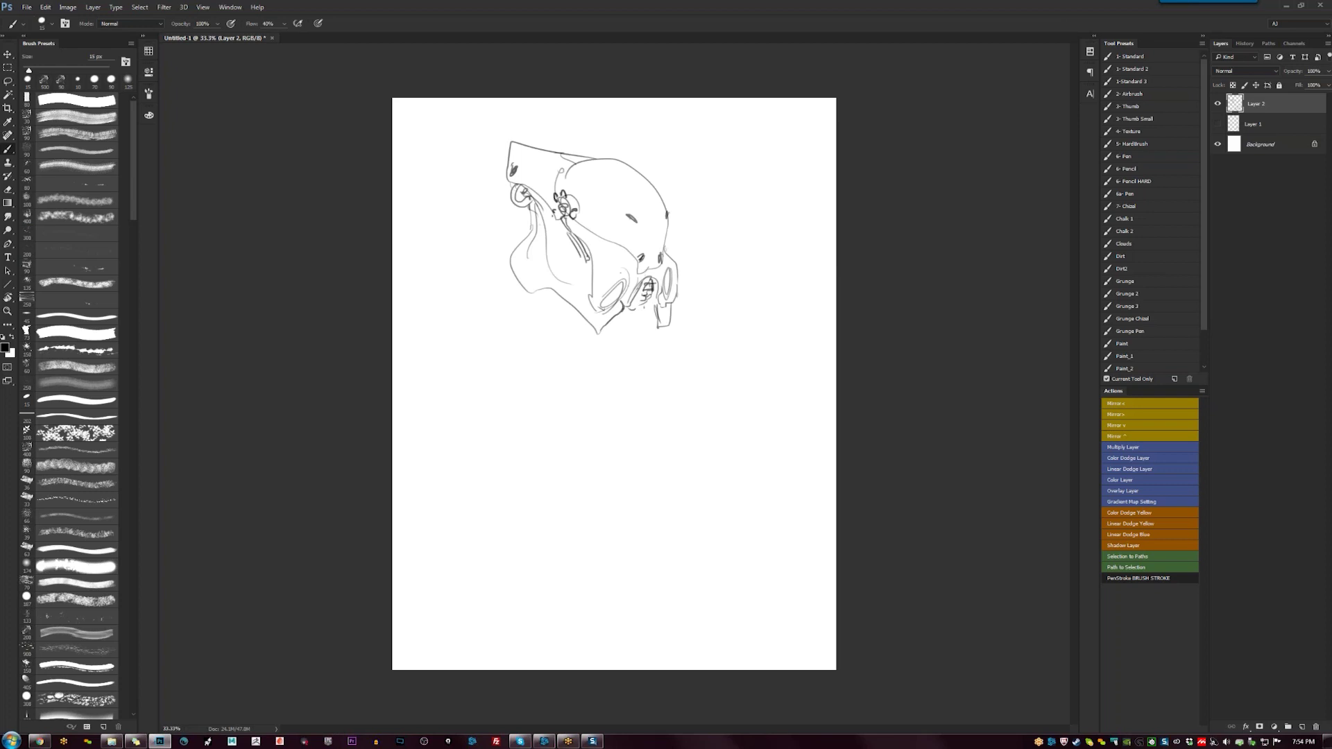
Draw a contour across the creature's skull, a barred plate hanging from its mouth and a flared neck collar beneath the jaw
left_click_drag(568, 167, 630, 185)
mouse_move(546, 289)
left_mouse_down()
mouse_move(602, 341)
mouse_move(661, 338)
mouse_move(602, 337)
left_mouse_up()
mouse_move(653, 300)
left_mouse_down()
mouse_move(653, 337)
mouse_move(629, 355)
left_mouse_up()
mouse_move(652, 292)
left_mouse_down()
mouse_move(643, 349)
mouse_move(631, 322)
mouse_move(632, 355)
mouse_move(625, 337)
mouse_move(628, 358)
mouse_move(650, 355)
left_mouse_up()
mouse_move(531, 212)
left_mouse_down()
mouse_move(465, 269)
mouse_move(605, 357)
left_mouse_up()
left_click_drag(677, 315, 671, 342)
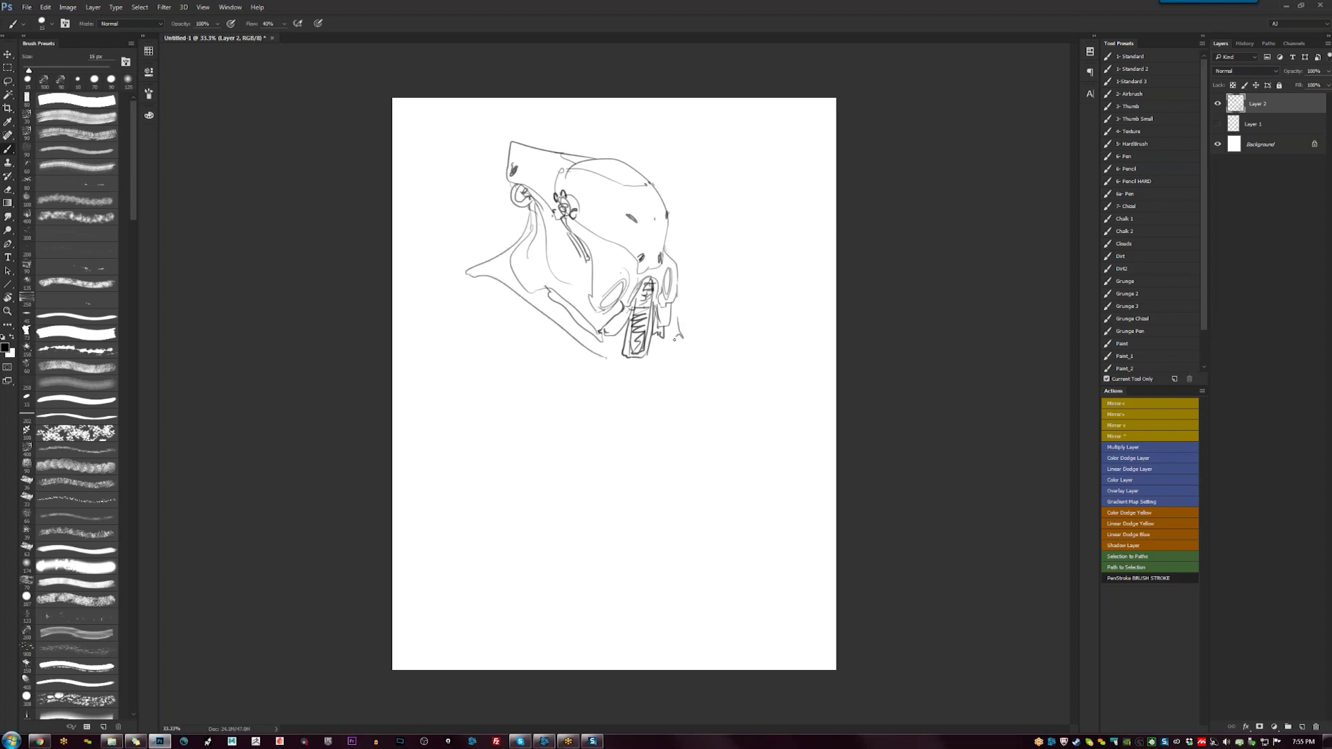
left_click_drag(512, 303, 450, 349)
key("ctrl+z")
left_click_drag(599, 238, 621, 197)
left_click_drag(578, 252, 562, 249)
Hide Layer 2, add a new layer, and delete all layers above the Background to clear the page
left_click(1217, 103)
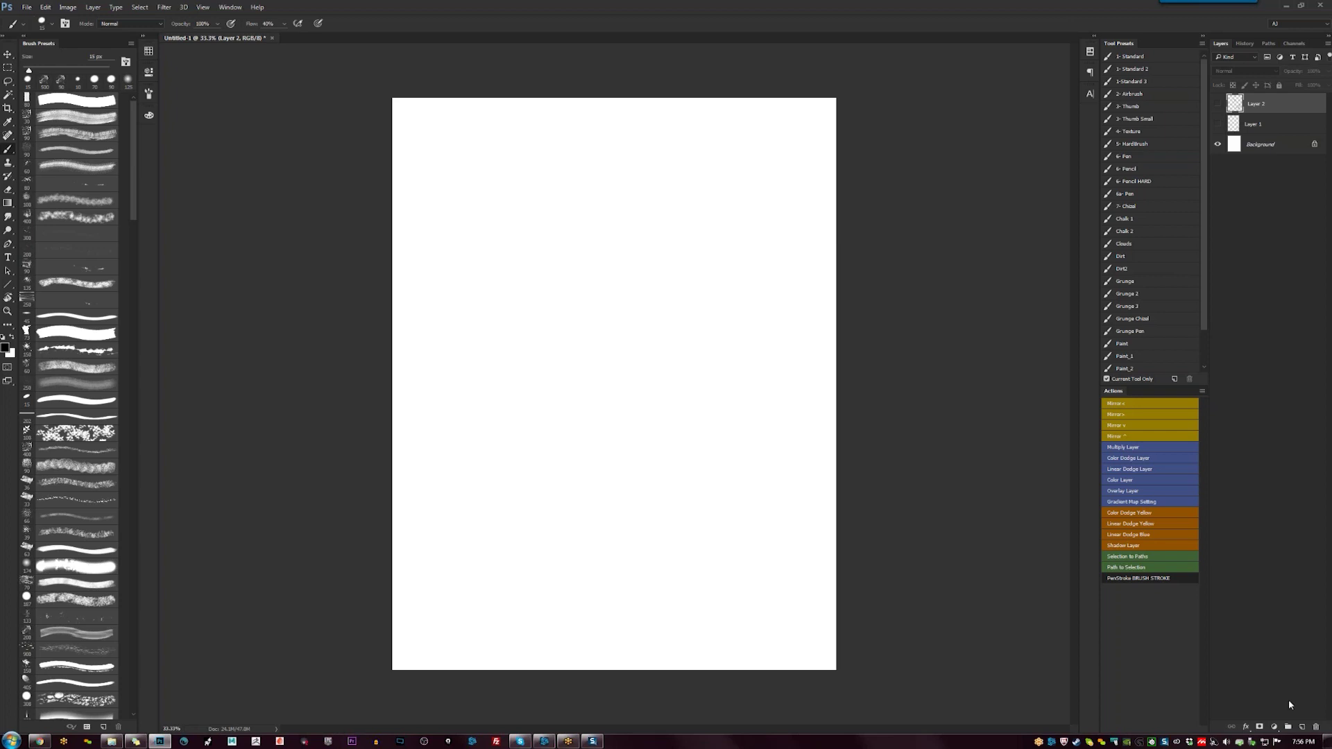
key("ctrl+shift+alt+n")
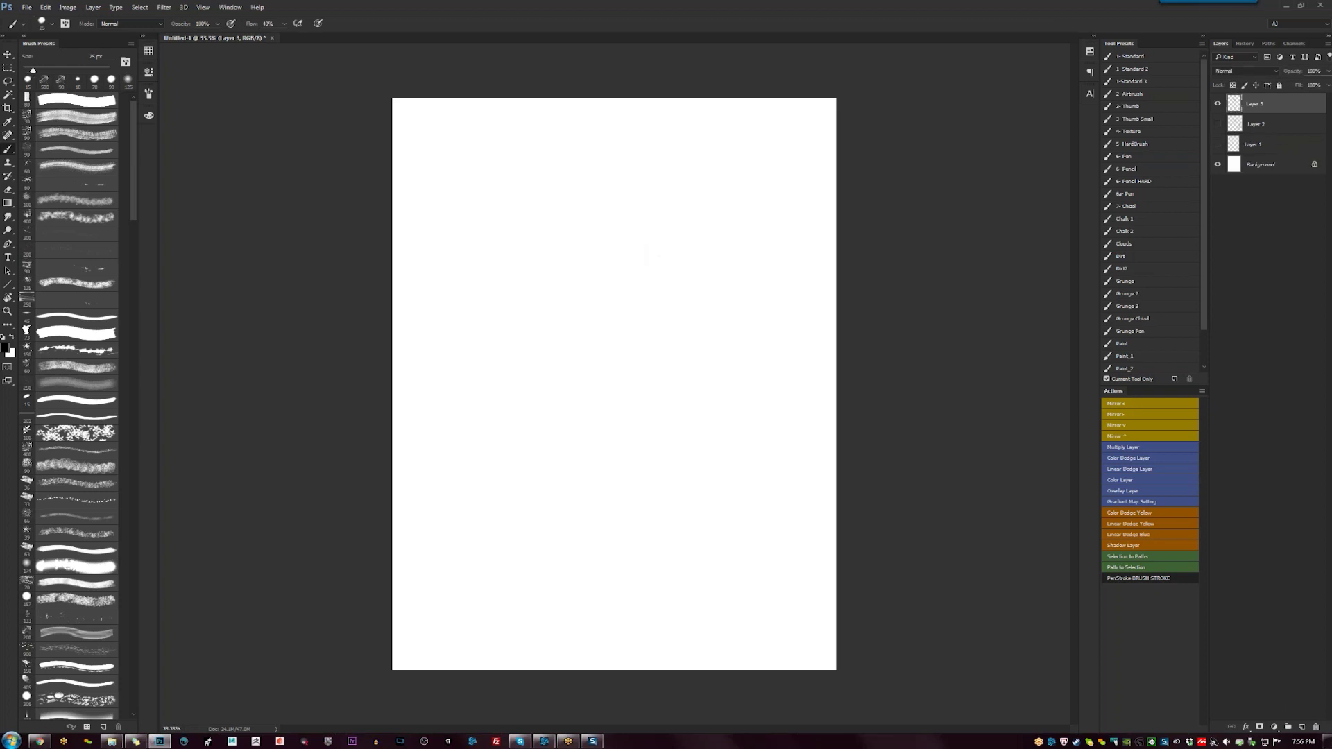
key("ctrl+alt+a")
key("Delete")
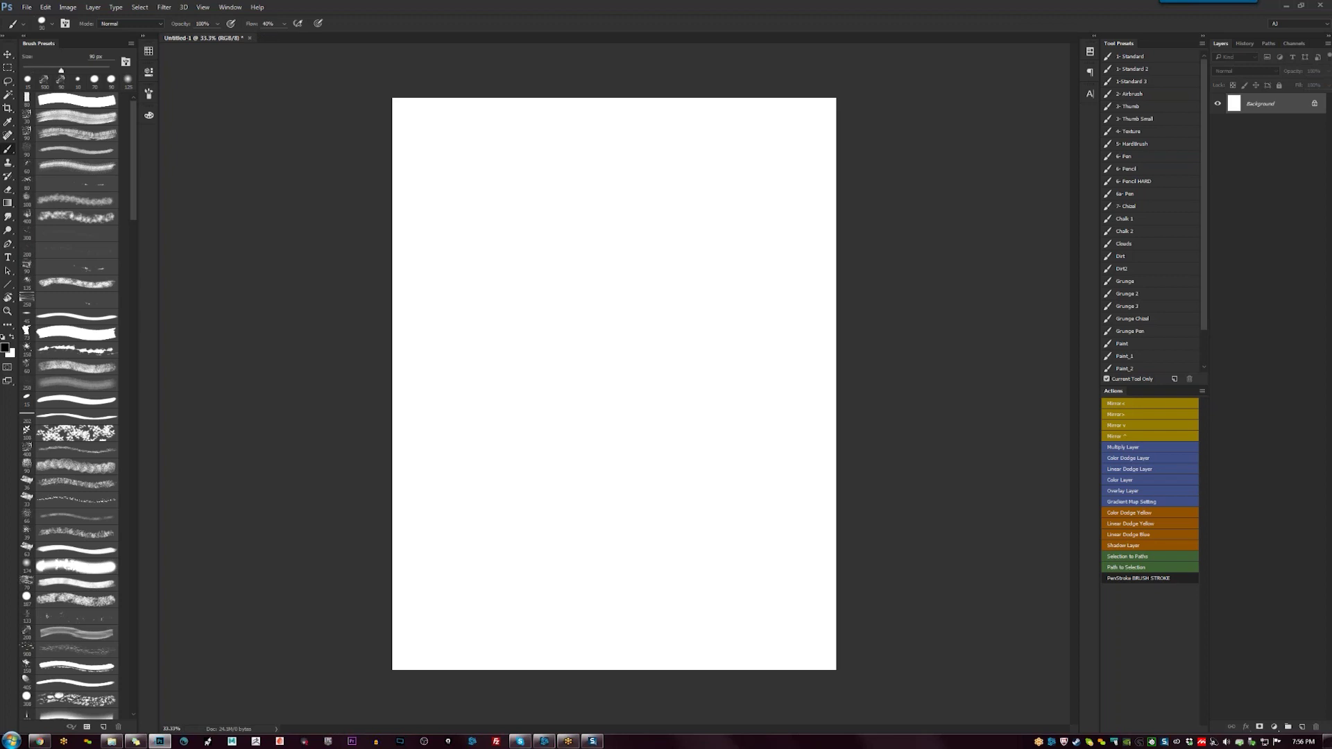
mouse_move(684, 184)
left_mouse_down()
mouse_move(564, 264)
mouse_move(565, 281)
left_mouse_up()
key("ctrl+z")
mouse_move(664, 173)
left_mouse_down()
mouse_move(559, 211)
mouse_move(591, 271)
left_mouse_up()
key("ctrl+z")
mouse_move(701, 202)
left_mouse_down()
mouse_move(561, 241)
mouse_move(610, 312)
left_mouse_up()
key("ctrl+z")
Darken the white Background to a mid grey with Hue/Saturation
key("ctrl+u")
left_click_drag(922, 380, 908, 380)
left_click(1047, 281)
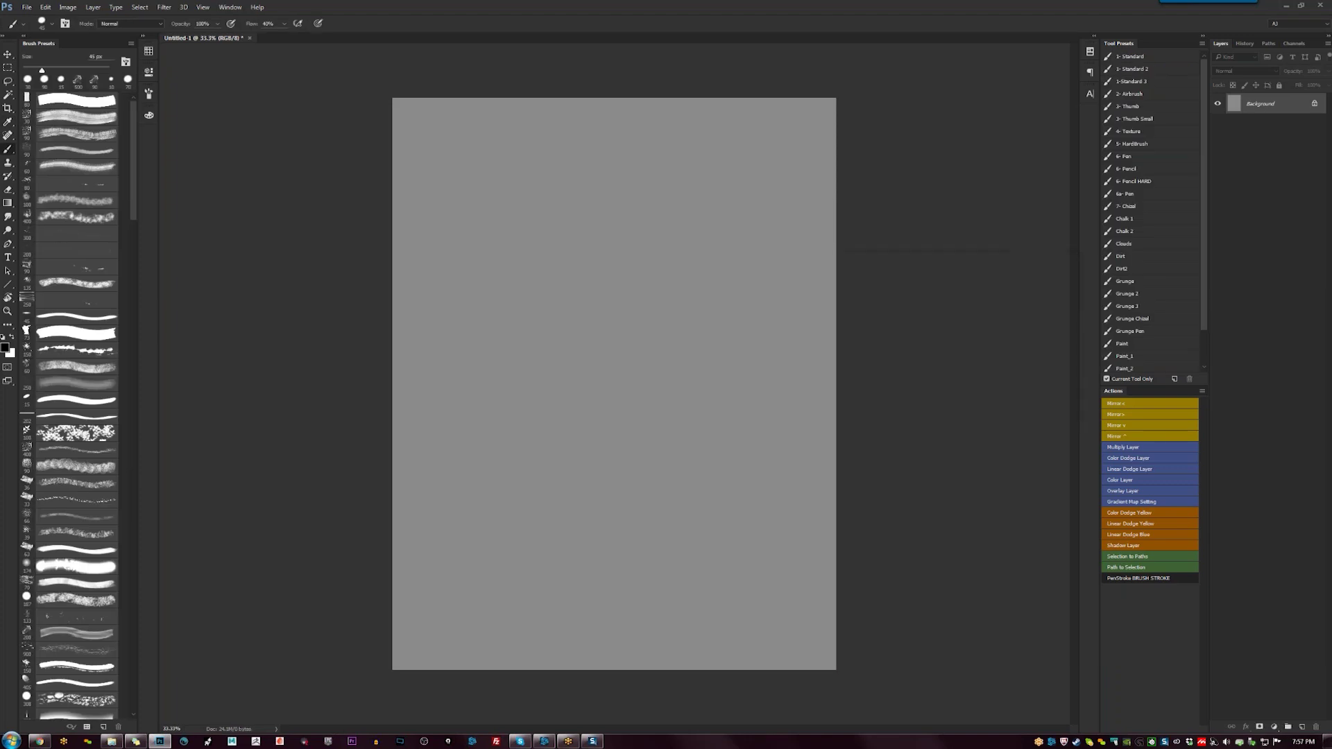
Paint a white oval head with subtle grey shading in the upper middle of the page using a larger brush
key("bracketright")
key("bracketright")
key("x")
mouse_move(603, 196)
left_mouse_down()
mouse_move(620, 221)
mouse_move(604, 200)
mouse_move(615, 236)
mouse_move(612, 190)
mouse_move(599, 196)
mouse_move(614, 180)
mouse_move(601, 261)
mouse_move(581, 259)
mouse_move(599, 272)
mouse_move(639, 235)
mouse_move(643, 250)
mouse_move(603, 248)
mouse_move(663, 244)
left_mouse_up()
key("x")
left_click(616, 231, "alt")
left_click(613, 218, "alt")
left_click(619, 229, "alt")
Block in the figure's neck, collar and shoulders in dark grey beneath the head with a smaller brush
key("x")
key("bracketleft")
key("bracketleft")
mouse_move(578, 247)
left_mouse_down()
mouse_move(563, 254)
mouse_move(568, 274)
mouse_move(610, 271)
mouse_move(598, 287)
mouse_move(637, 286)
mouse_move(617, 265)
mouse_move(649, 258)
mouse_move(583, 269)
mouse_move(597, 226)
mouse_move(603, 256)
mouse_move(634, 232)
mouse_move(628, 270)
mouse_move(603, 274)
mouse_move(634, 271)
mouse_move(566, 258)
mouse_move(577, 279)
mouse_move(564, 290)
left_mouse_up()
Fill in the figure's chest and rough in both upper arms with dark grey strokes
key("bracketleft")
left_click(635, 256, "alt")
left_click(563, 287, "alt")
mouse_move(583, 242)
left_mouse_down()
mouse_move(583, 255)
mouse_move(648, 250)
mouse_move(633, 276)
mouse_move(662, 258)
mouse_move(651, 292)
left_mouse_up()
left_click(589, 254, "alt")
left_click(590, 250, "alt")
left_click(628, 300)
mouse_move(570, 276)
left_mouse_down()
mouse_move(551, 286)
mouse_move(568, 291)
mouse_move(548, 333)
mouse_move(575, 286)
mouse_move(555, 358)
mouse_move(574, 301)
mouse_move(597, 297)
mouse_move(578, 304)
mouse_move(587, 329)
mouse_move(595, 301)
mouse_move(602, 325)
mouse_move(615, 285)
mouse_move(631, 328)
mouse_move(655, 277)
mouse_move(679, 337)
left_mouse_up()
key("bracketleft")
key("bracketleft")
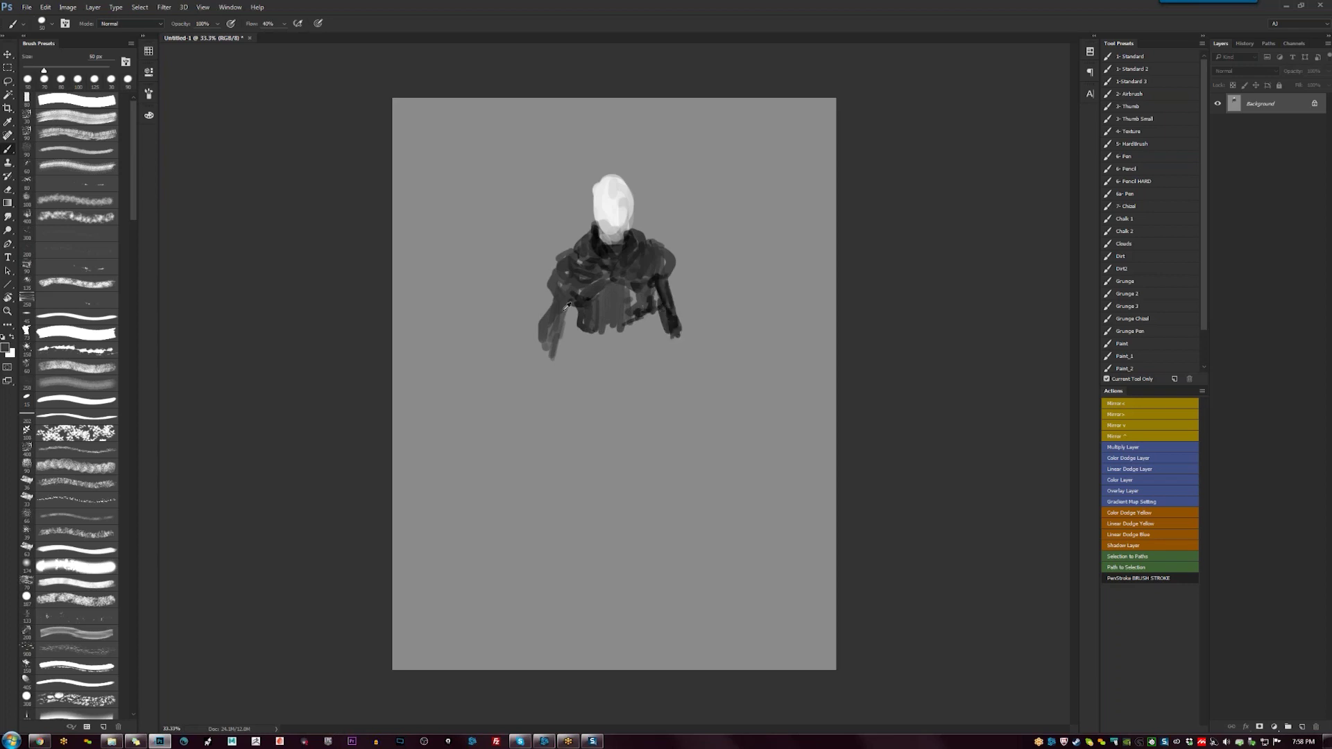
Define the torso down to the waist and block in the first hanging section of cloth over the hip
mouse_move(563, 278)
left_mouse_down()
mouse_move(554, 298)
mouse_move(557, 277)
mouse_move(571, 297)
mouse_move(560, 298)
mouse_move(623, 321)
mouse_move(593, 301)
mouse_move(614, 333)
mouse_move(649, 316)
mouse_move(583, 351)
mouse_move(638, 336)
mouse_move(610, 341)
left_mouse_up()
left_click(561, 294, "alt")
key("[")
left_click(576, 301, "alt")
left_click(610, 305, "alt")
left_click(580, 301, "alt")
key("bracketright")
key("ctrl+z")
mouse_move(581, 348)
left_mouse_down()
mouse_move(617, 346)
mouse_move(579, 357)
mouse_move(575, 425)
mouse_move(585, 397)
mouse_move(580, 424)
mouse_move(614, 393)
mouse_move(614, 348)
mouse_move(613, 389)
left_mouse_up()
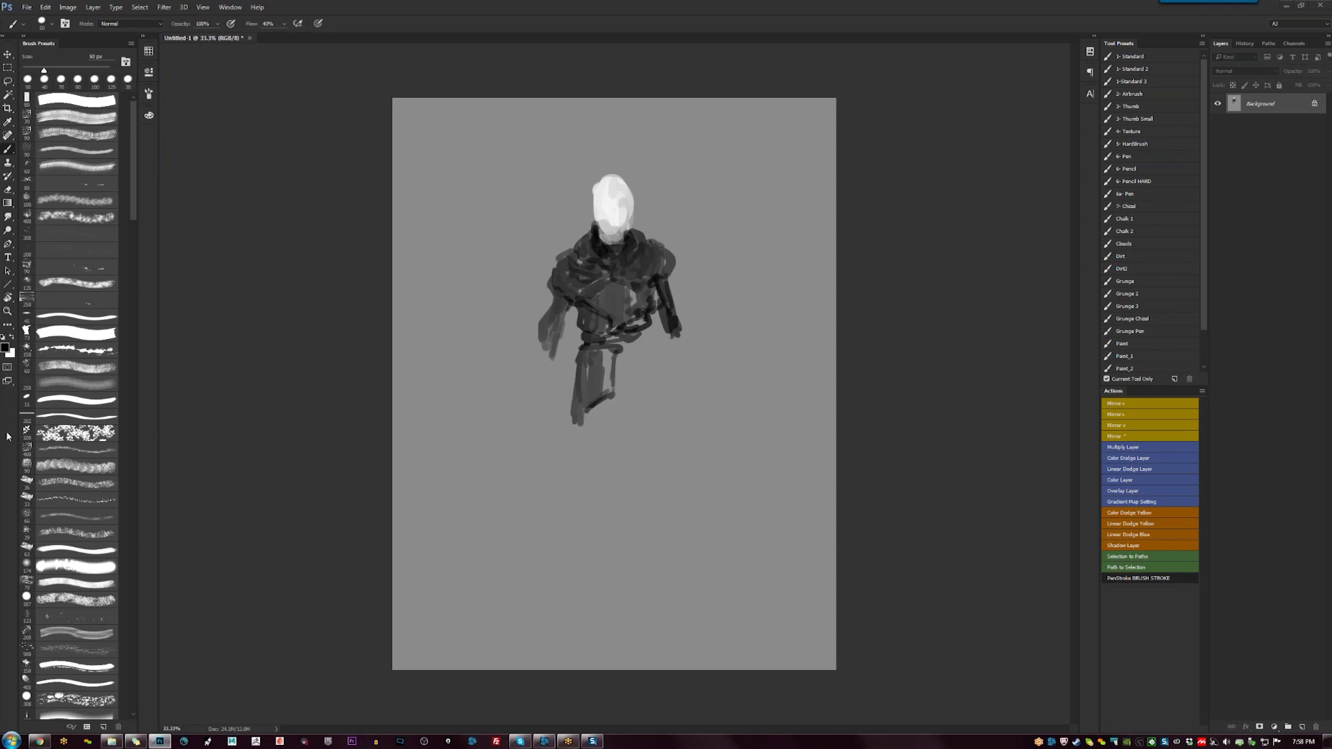
Shape the tunic's hanging flap over the hip and paint a dark belt around the waist
left_click(597, 368, "alt")
mouse_move(612, 352)
left_mouse_down()
mouse_move(606, 367)
mouse_move(576, 354)
mouse_move(565, 374)
mouse_move(616, 354)
mouse_move(572, 373)
mouse_move(591, 354)
mouse_move(567, 376)
mouse_move(598, 353)
mouse_move(624, 364)
left_mouse_up()
left_click(584, 345, "alt")
left_click(601, 362, "alt")
left_click(572, 377, "alt")
left_click(579, 365, "alt")
left_click(614, 330, "alt")
left_click_drag(619, 346, 644, 344)
mouse_move(629, 345)
left_mouse_down()
mouse_move(649, 347)
mouse_move(588, 339)
mouse_move(618, 343)
mouse_move(626, 373)
mouse_move(600, 349)
mouse_move(638, 364)
mouse_move(643, 331)
left_mouse_up()
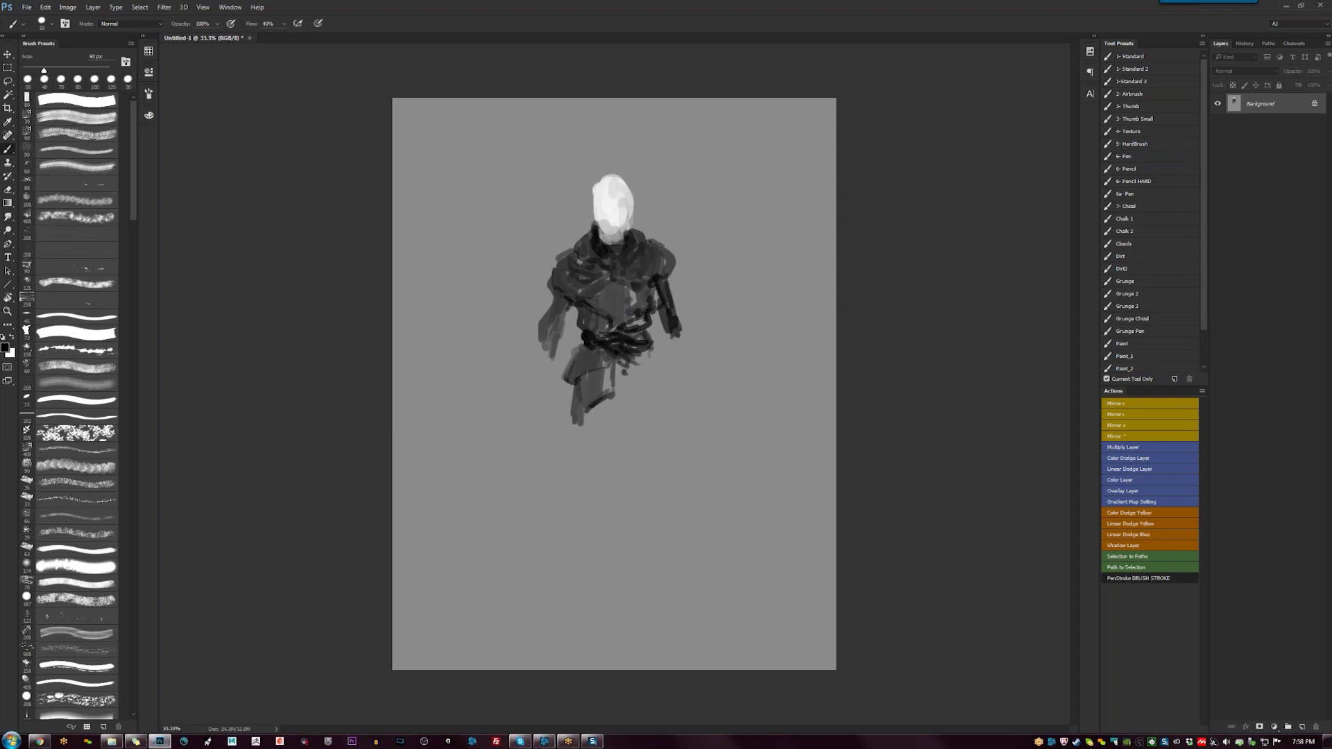
Extend both forearms downward and darken the upper arm on the figure's shadowed side
mouse_move(566, 305)
left_mouse_down()
mouse_move(547, 360)
mouse_move(537, 347)
mouse_move(542, 386)
left_mouse_up()
mouse_move(658, 330)
left_mouse_down()
mouse_move(679, 333)
mouse_move(683, 375)
left_mouse_up()
left_click_drag(656, 285, 670, 332)
mouse_move(664, 278)
left_mouse_down()
mouse_move(663, 305)
mouse_move(652, 284)
left_mouse_up()
left_click(662, 264, "alt")
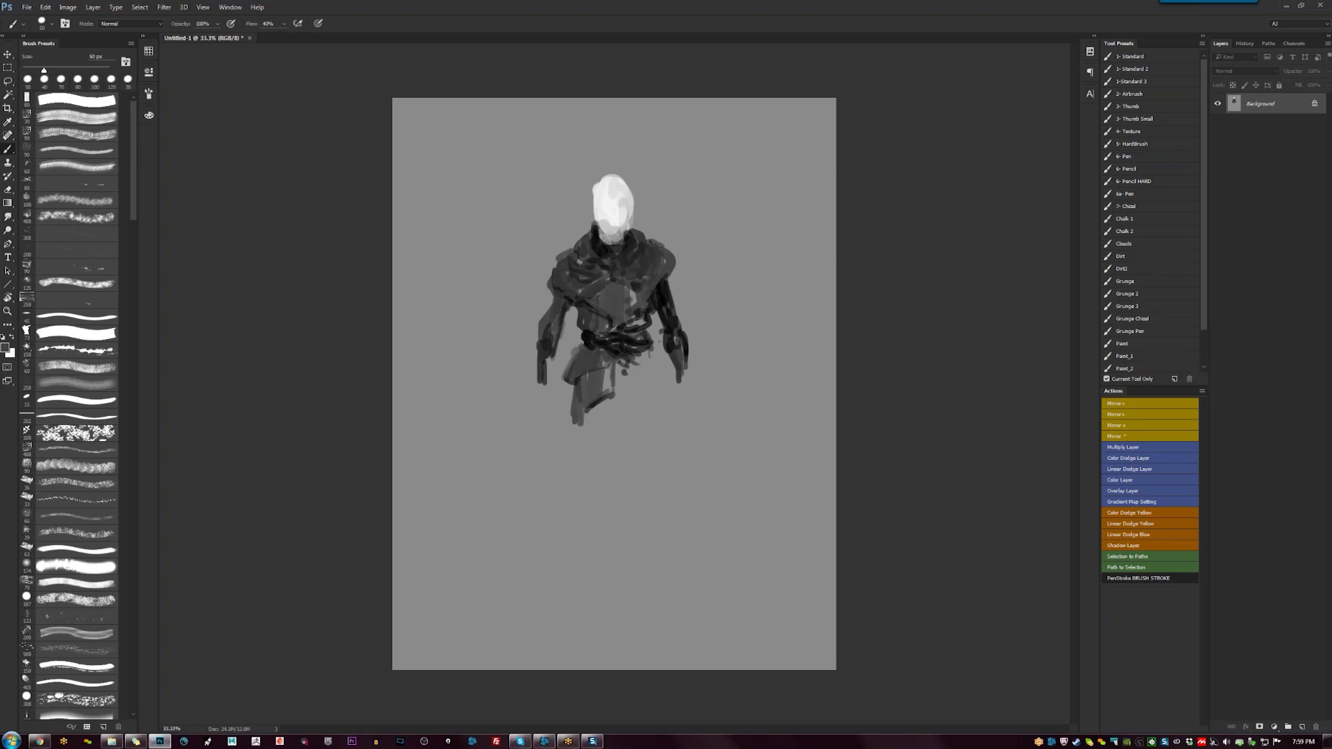
Paint the lower edge of a draped cowl curving across the chest in sampled greys
left_click(565, 294, "alt")
left_click(588, 297, "alt")
left_click_drag(571, 298, 599, 313)
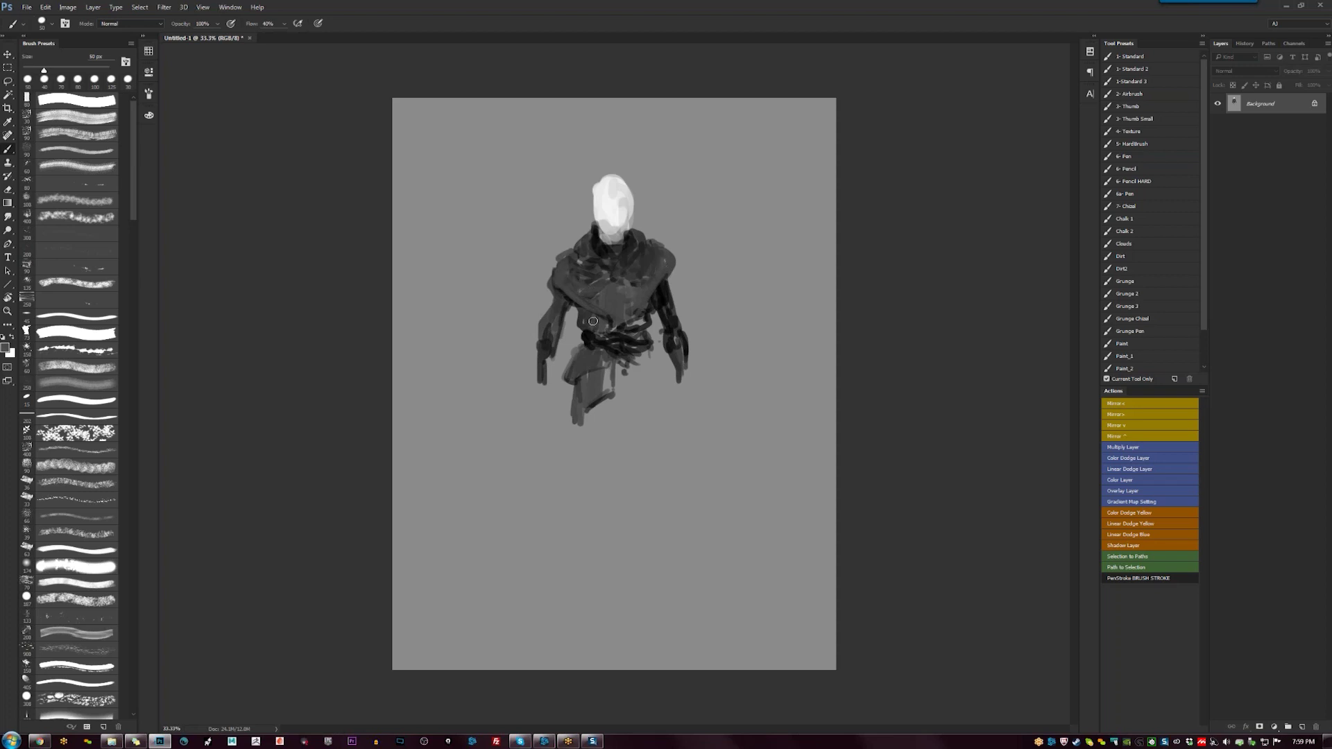
mouse_move(621, 325)
left_mouse_down()
mouse_move(608, 326)
mouse_move(626, 316)
mouse_move(602, 316)
left_mouse_up()
left_click(650, 305, "alt")
left_click_drag(645, 300, 612, 308)
left_click(642, 299, "alt")
left_click(632, 304, "alt")
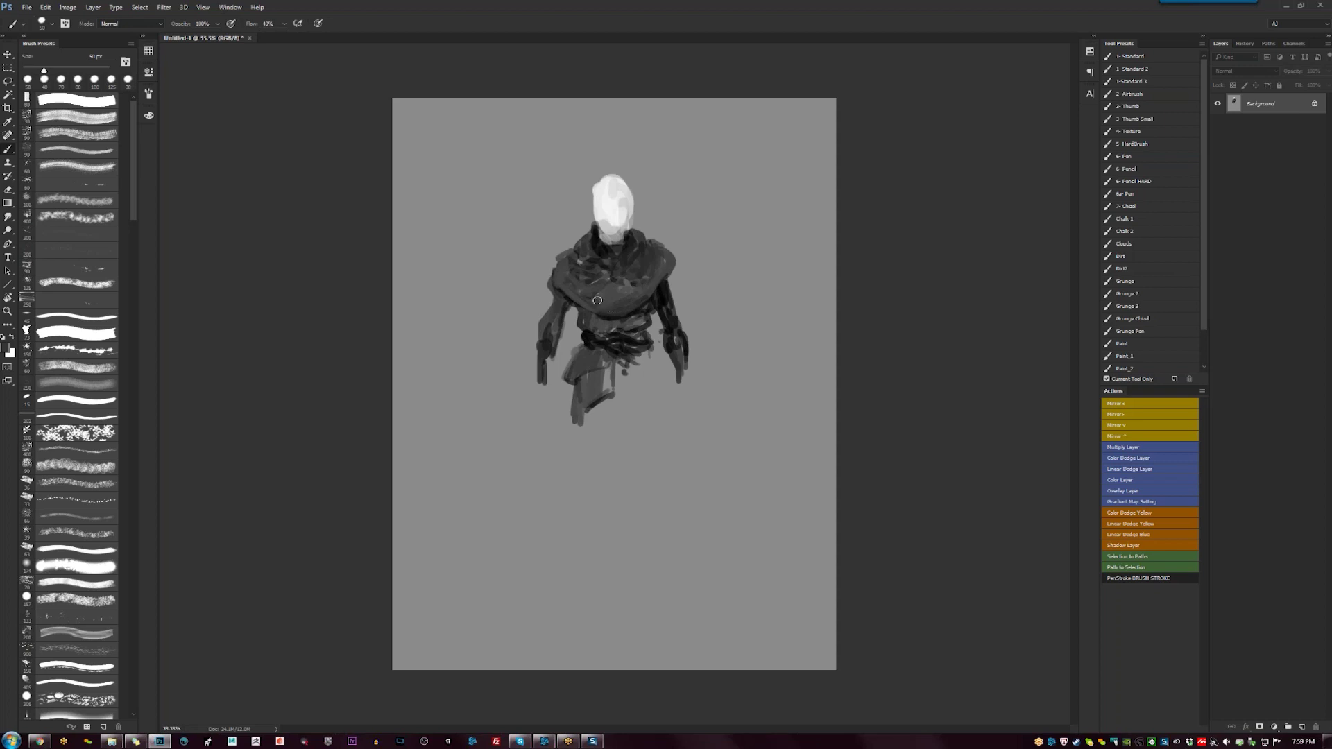
Blend the cowl's surface, darken the upper arm below it, and flip the canvas horizontally
left_click_drag(600, 297, 637, 292)
left_click_drag(558, 293, 553, 325)
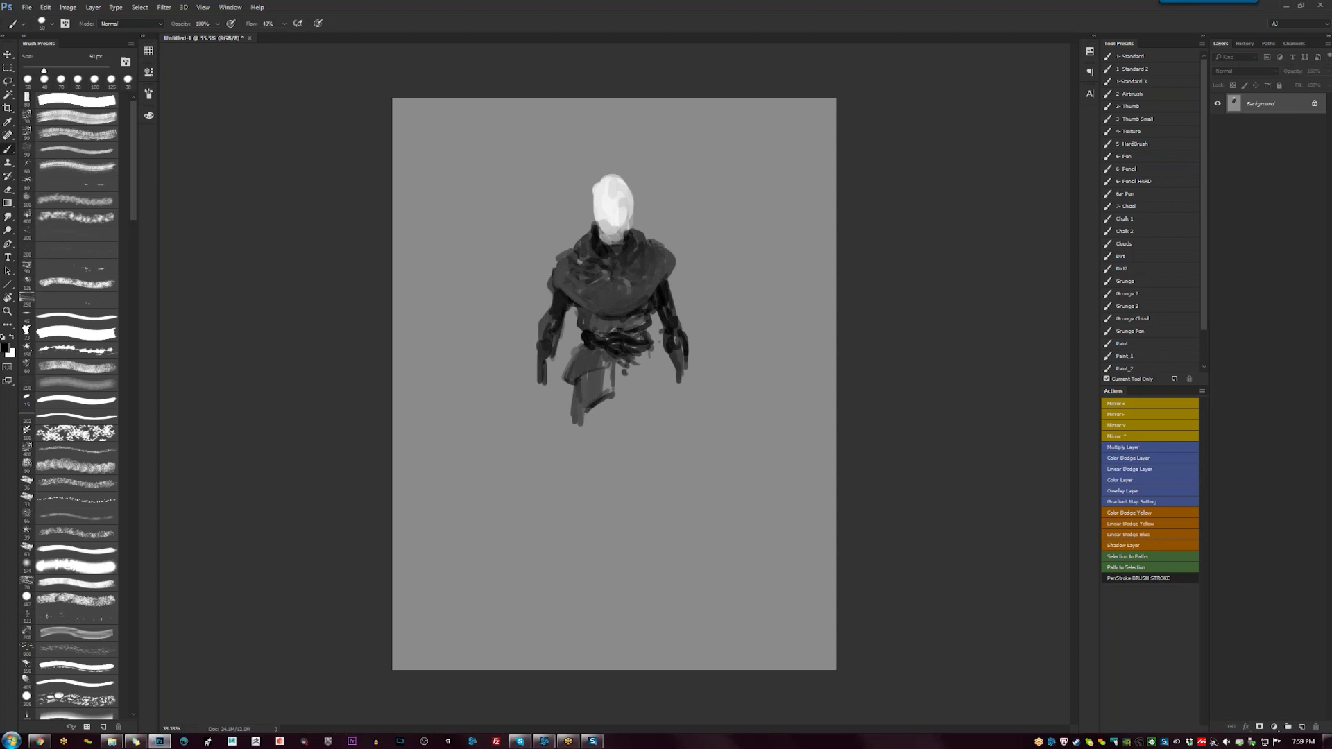
key("ctrl+shift+h")
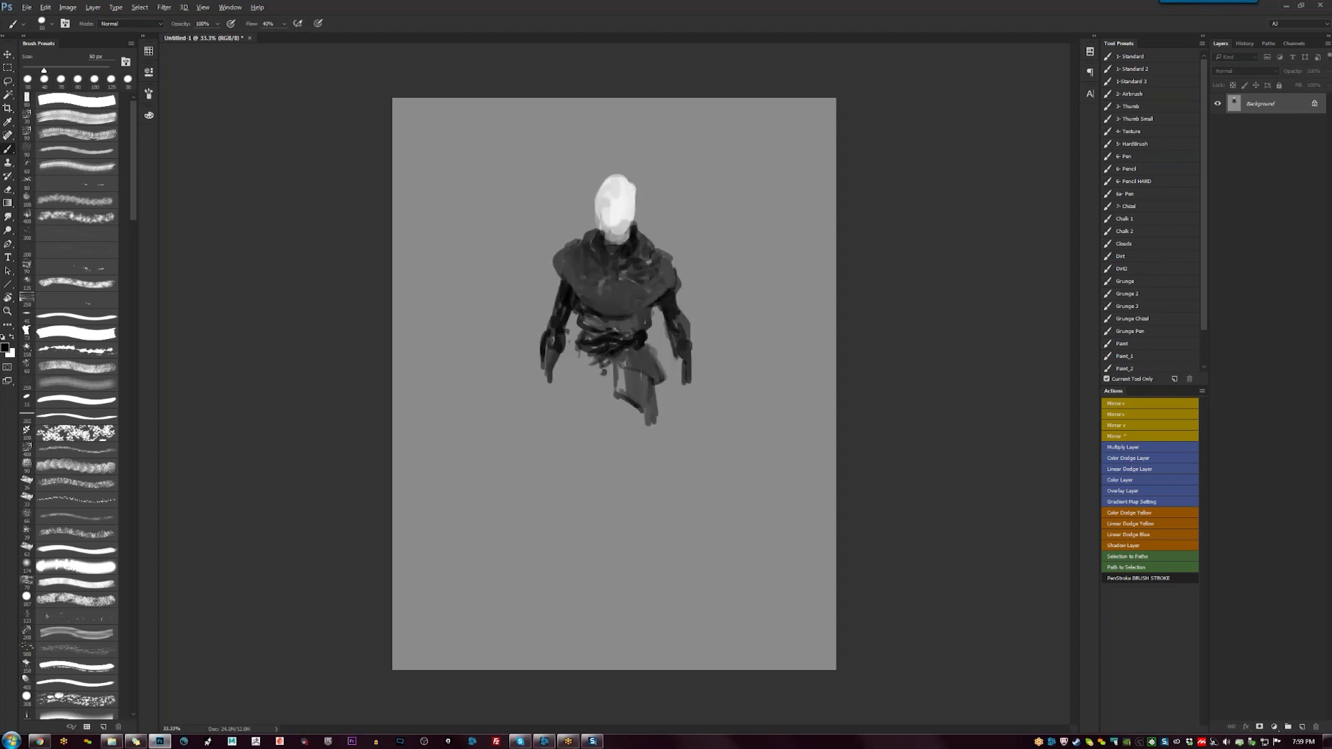
Trim the cowl's shoulder outline with the background grey and smooth the tunic above the belt
left_click(567, 241, "alt")
left_click_drag(669, 250, 681, 284)
left_click(584, 322, "alt")
left_click_drag(600, 313, 584, 310)
left_click(581, 312, "alt")
Paint the missing half of the tunic skirt below the belt and flip the canvas horizontally
mouse_move(585, 331)
left_mouse_down()
mouse_move(573, 347)
mouse_move(652, 344)
mouse_move(568, 390)
mouse_move(566, 410)
mouse_move(589, 395)
mouse_move(588, 407)
left_mouse_up()
mouse_move(604, 345)
left_mouse_down()
mouse_move(604, 404)
mouse_move(608, 389)
left_mouse_up()
mouse_move(603, 356)
left_mouse_down()
mouse_move(603, 390)
mouse_move(615, 352)
mouse_move(639, 353)
mouse_move(594, 389)
mouse_move(582, 345)
mouse_move(644, 347)
mouse_move(608, 354)
mouse_move(598, 338)
mouse_move(675, 364)
mouse_move(681, 402)
left_mouse_up()
left_click(597, 362, "alt")
left_click(617, 345, "alt")
left_click(621, 355, "alt")
left_click(590, 347, "alt")
key("F2")
key("[")
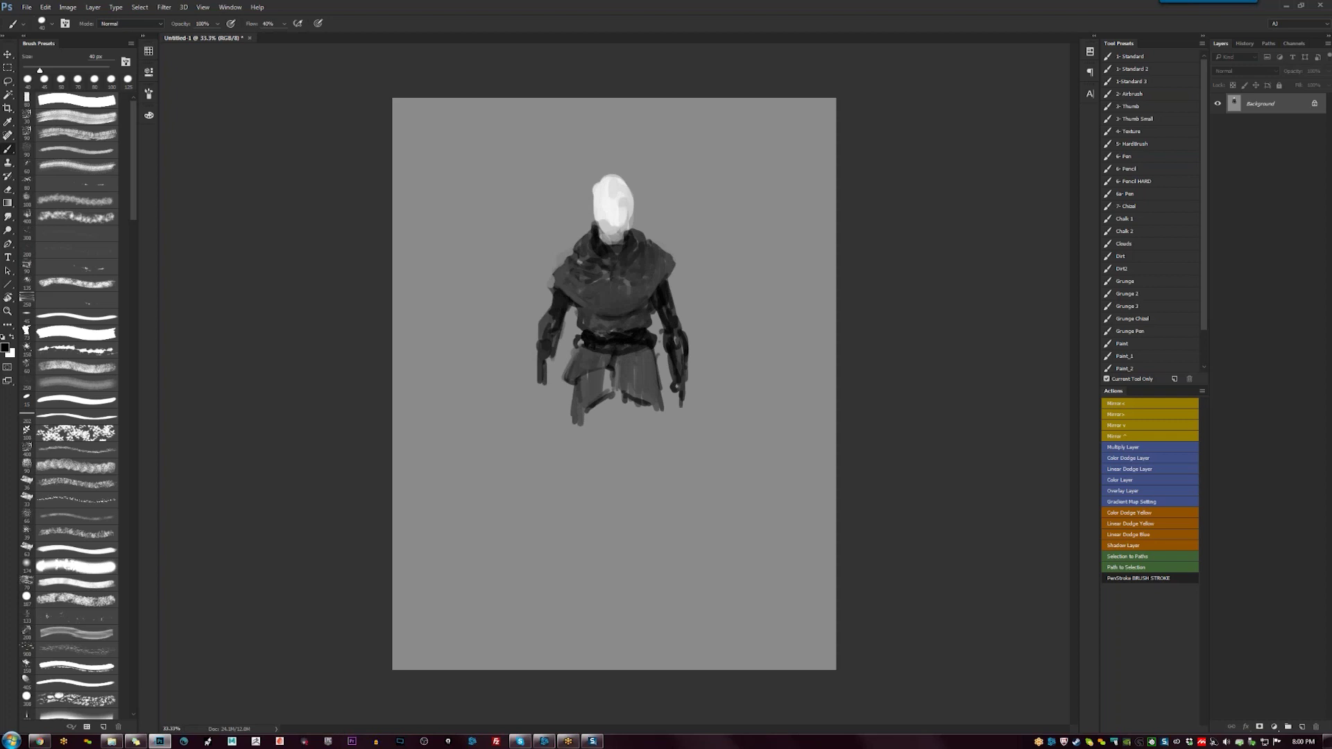
Clean up the tunic's front hem and block in the first leg down to the shin
left_click(593, 416, "alt")
mouse_move(582, 403)
left_mouse_down()
mouse_move(575, 393)
mouse_move(603, 395)
mouse_move(589, 388)
left_mouse_up()
left_click(573, 378, "alt")
left_click(588, 371, "alt")
left_click_drag(589, 375, 602, 388)
left_click_drag(604, 374, 608, 394)
left_click_drag(591, 391, 582, 410)
mouse_move(583, 389)
left_mouse_down()
mouse_move(578, 445)
mouse_move(597, 404)
mouse_move(579, 461)
left_mouse_up()
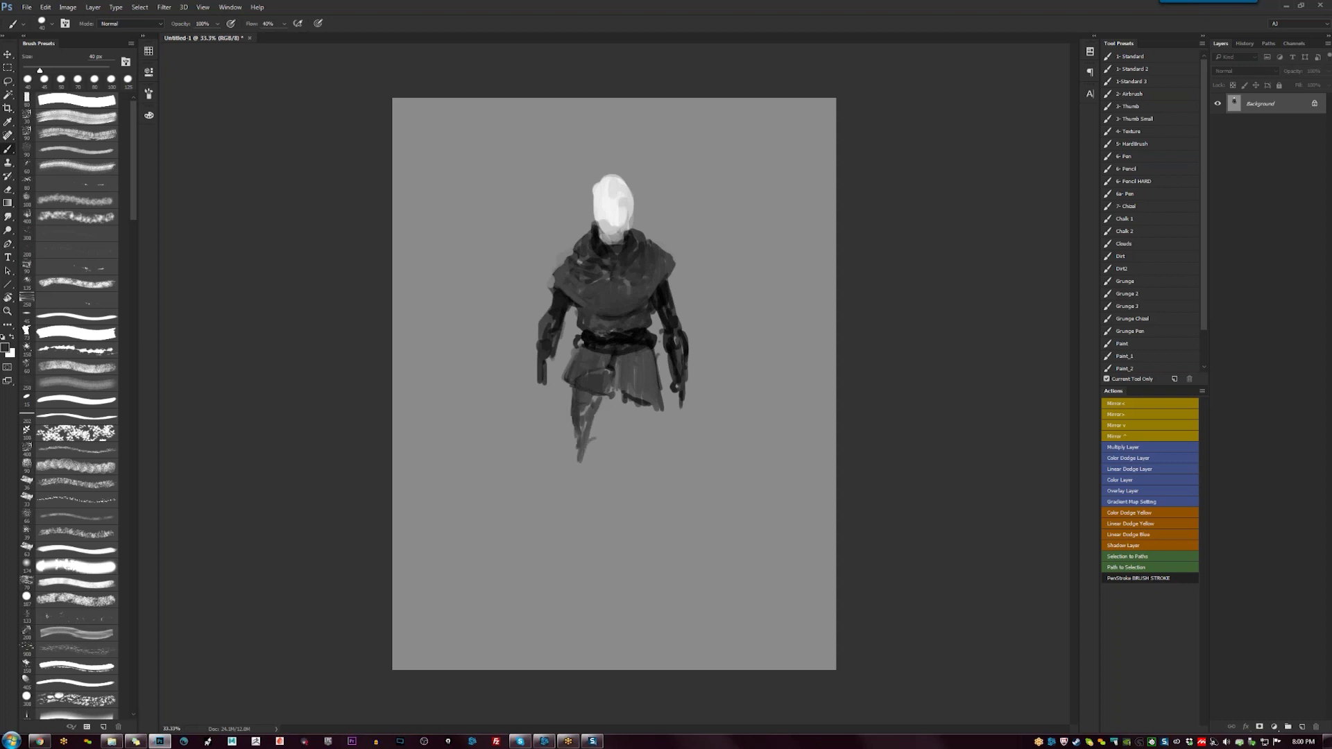
Block in the second leg from the tunic hem down to the lower shin in dark grey
mouse_move(610, 392)
left_mouse_down()
mouse_move(624, 409)
mouse_move(619, 452)
left_mouse_up()
mouse_move(641, 407)
left_mouse_down()
mouse_move(638, 462)
mouse_move(631, 450)
left_mouse_up()
left_click_drag(650, 408, 617, 474)
left_click_drag(641, 452, 618, 486)
left_click_drag(626, 468, 618, 491)
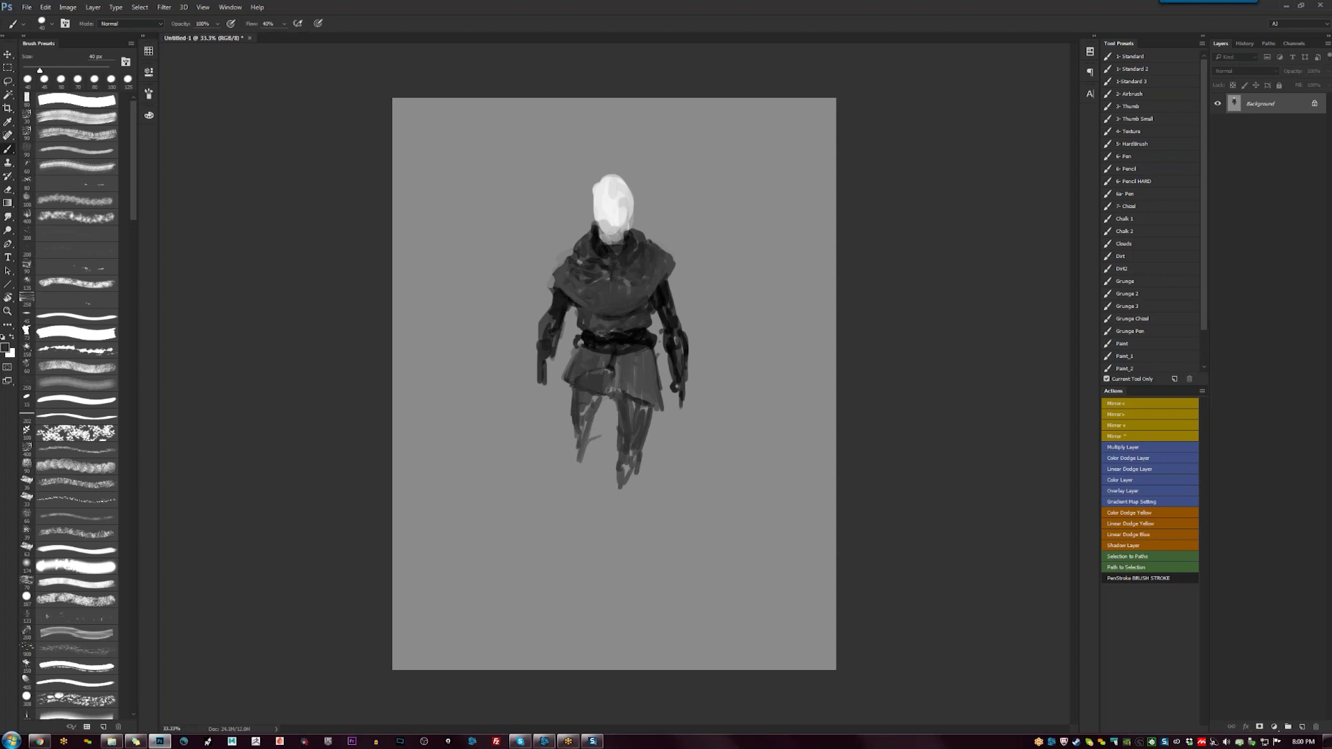
Fill in the first leg's thigh and shin, and flip the canvas horizontally
left_click_drag(606, 396, 588, 442)
left_click_drag(584, 429, 578, 472)
mouse_move(586, 442)
left_mouse_down()
mouse_move(581, 475)
mouse_move(592, 452)
left_mouse_up()
left_click_drag(592, 454, 590, 482)
key("F2")
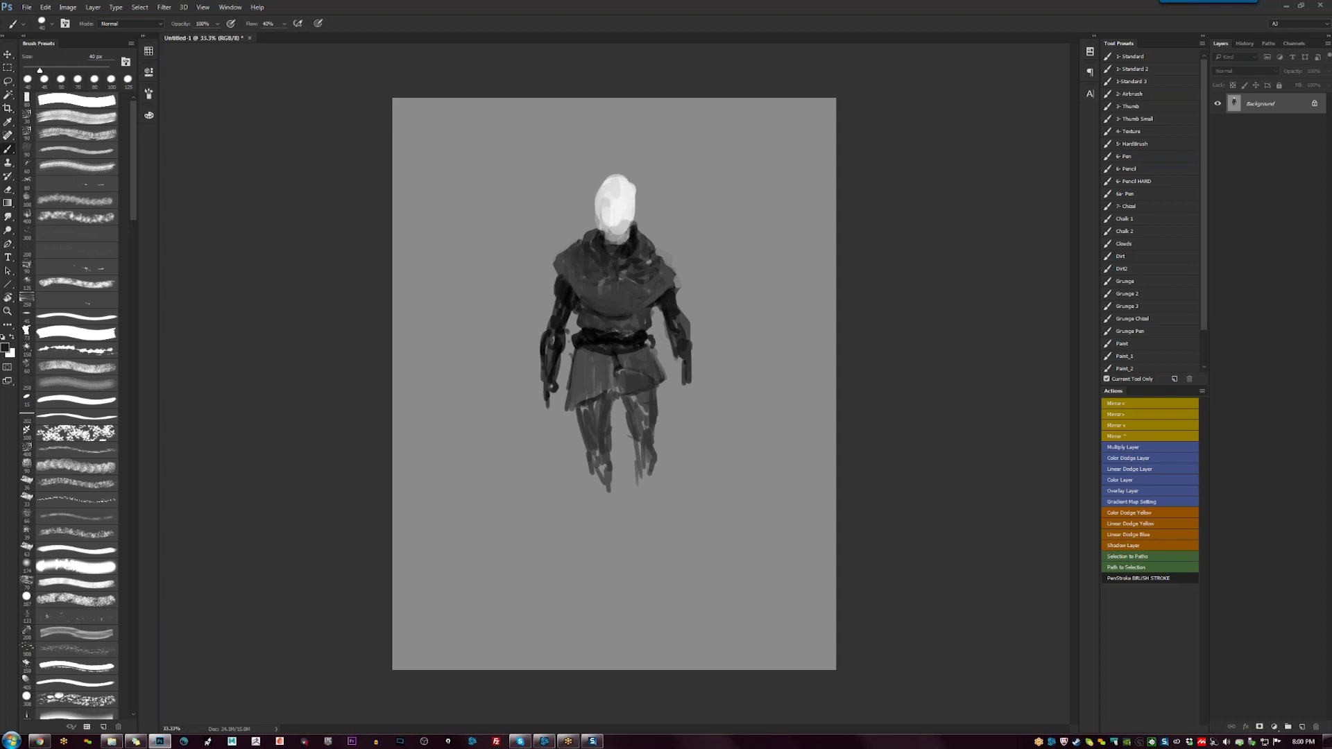
Reshape the head with a narrower skull, a tapered jaw and light ears on both sides
left_click(674, 293, "alt")
mouse_move(596, 228)
left_mouse_down()
mouse_move(593, 195)
mouse_move(619, 171)
mouse_move(604, 182)
mouse_move(641, 185)
mouse_move(617, 172)
mouse_move(633, 172)
mouse_move(595, 183)
mouse_move(629, 178)
left_mouse_up()
left_click(621, 226, "alt")
mouse_move(597, 210)
left_mouse_down()
mouse_move(634, 215)
mouse_move(611, 234)
left_mouse_up()
left_click(622, 220, "alt")
key("d")
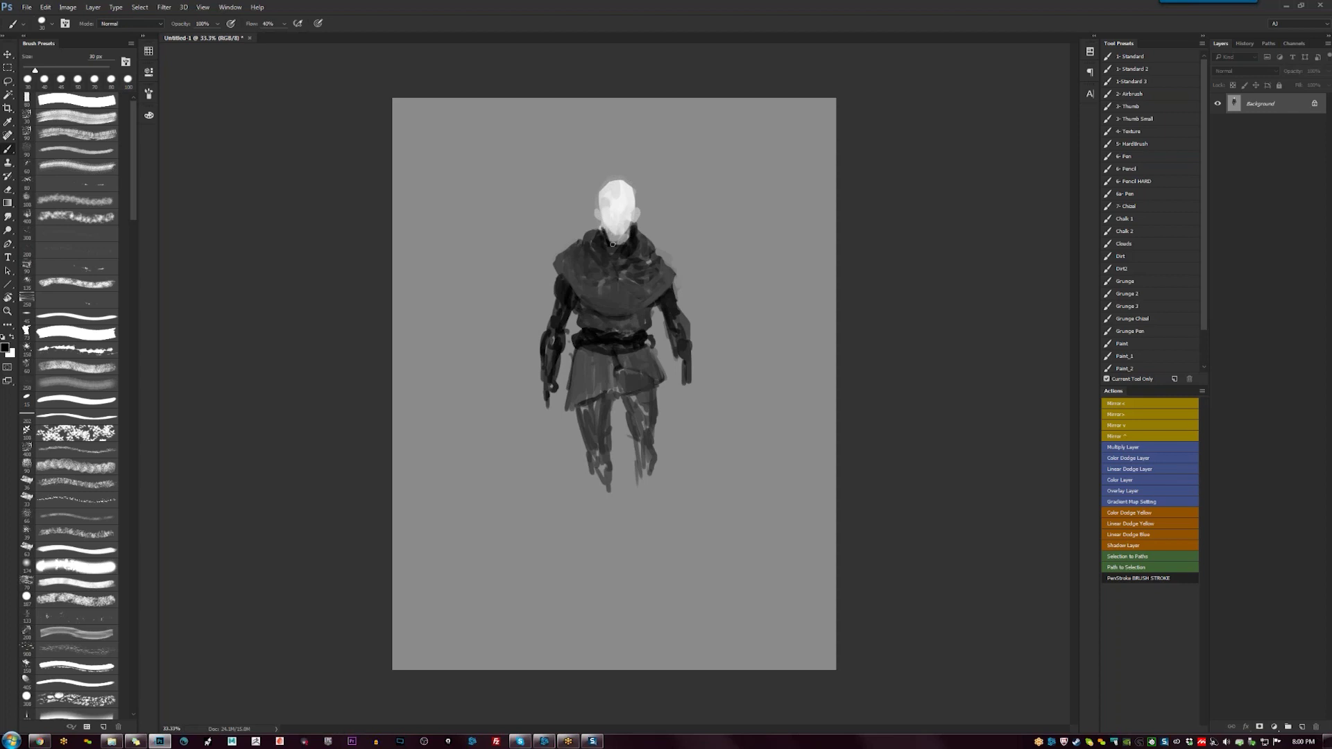
Refine the chin and neck edge and shade the face with light grey tones
left_click(614, 226, "alt")
left_click(603, 239, "alt")
left_click(603, 235, "alt")
key("]")
key("]")
key("]")
left_click(613, 240, "alt")
mouse_move(611, 221)
left_mouse_down()
mouse_move(622, 227)
mouse_move(614, 195)
mouse_move(619, 206)
mouse_move(628, 198)
left_mouse_up()
left_click(609, 212, "alt")
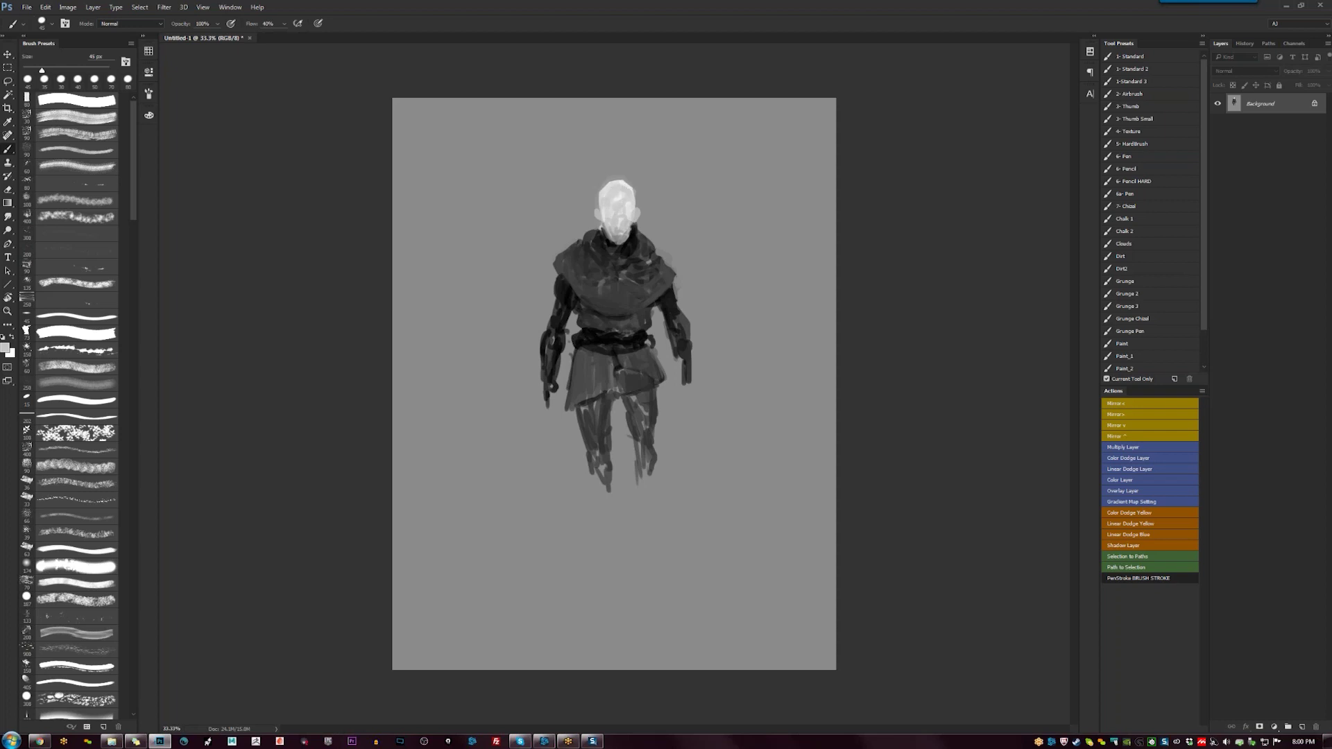
Paint black bands around both upper thighs below the tunic hem and extend the longer leg downward
key("d")
mouse_move(627, 405)
left_mouse_down()
mouse_move(649, 390)
mouse_move(649, 406)
mouse_move(626, 398)
mouse_move(649, 407)
mouse_move(577, 415)
left_mouse_up()
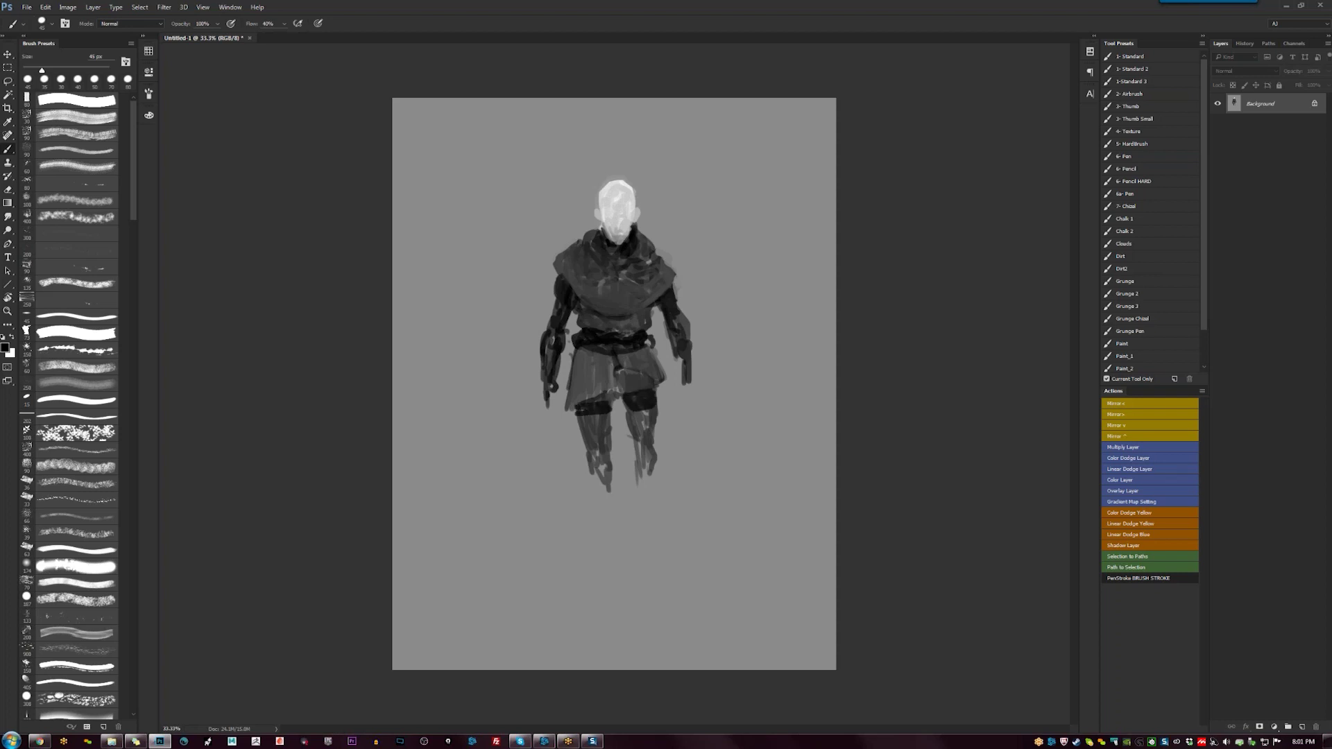
mouse_move(604, 465)
left_mouse_down()
mouse_move(597, 487)
mouse_move(591, 465)
mouse_move(606, 525)
left_mouse_up()
Darken the hand and forearm on the figure's shadowed side with a smaller brush
left_click_drag(549, 384, 547, 406)
key("[")
left_click_drag(549, 351, 550, 369)
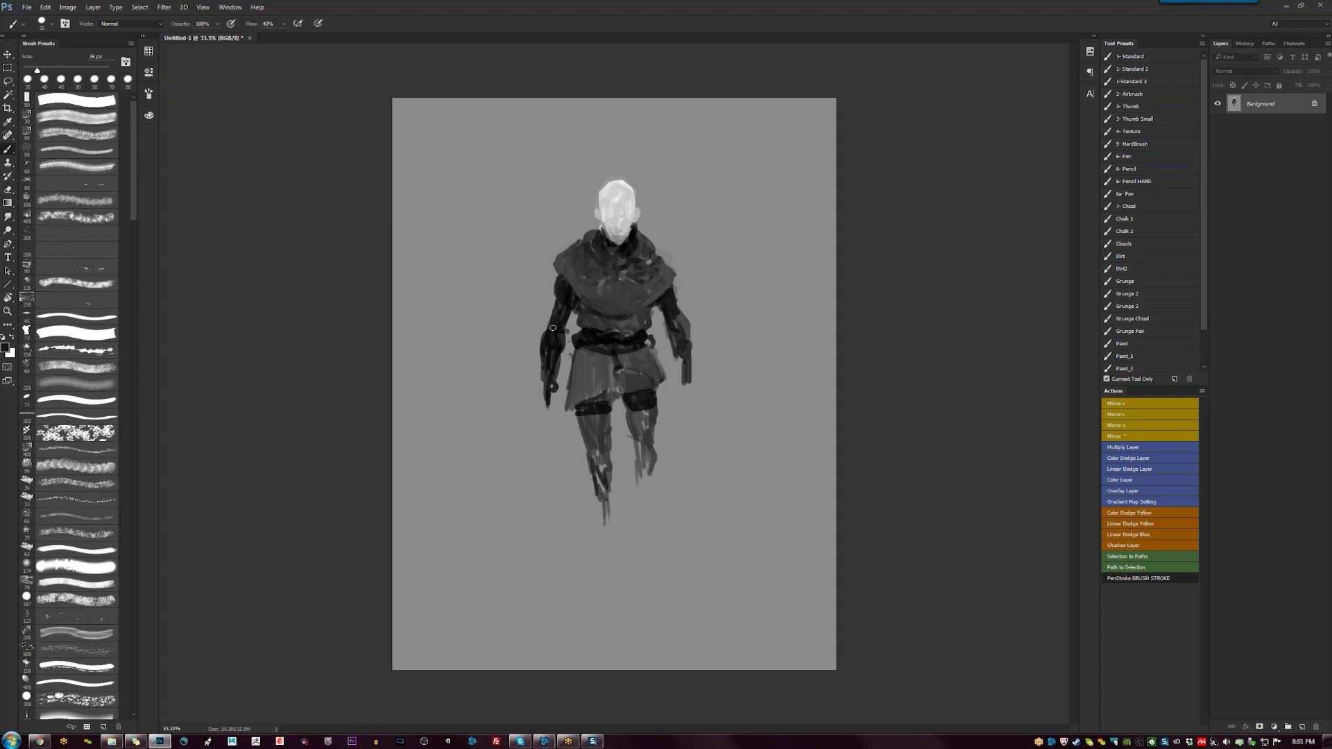
Darken the opposite arm from elbow to wrist and block in its hand
left_click_drag(676, 323, 685, 334)
left_click(690, 318, "alt")
left_click(680, 347, "alt")
left_click_drag(678, 350, 688, 399)
key("bracketleft")
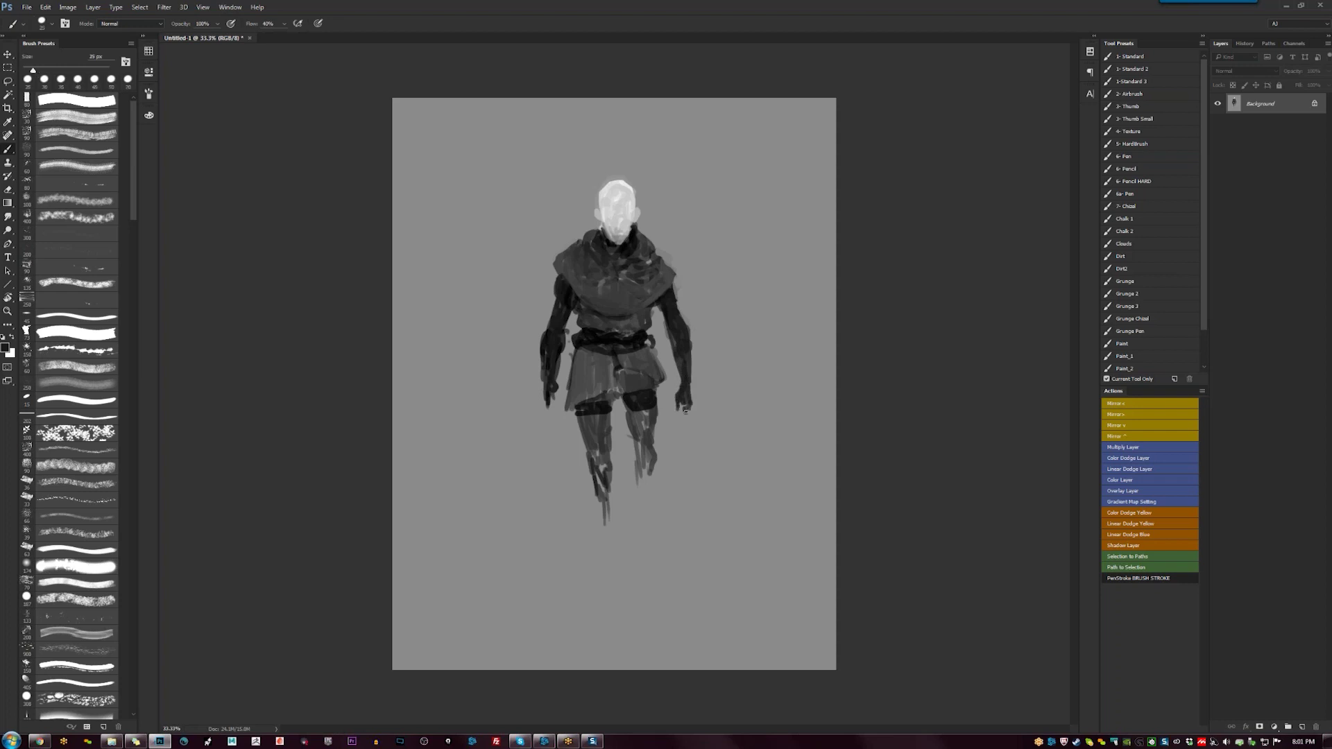
Add fingers to both hands, refine the forearm's inner contour, and flip the canvas horizontally
left_click_drag(688, 416, 690, 424)
left_click_drag(554, 390, 550, 418)
left_click_drag(554, 402, 553, 417)
left_click(563, 378, "alt")
left_click_drag(558, 366, 556, 385)
left_click_drag(568, 330, 562, 351)
key("ctrl+shift+h")
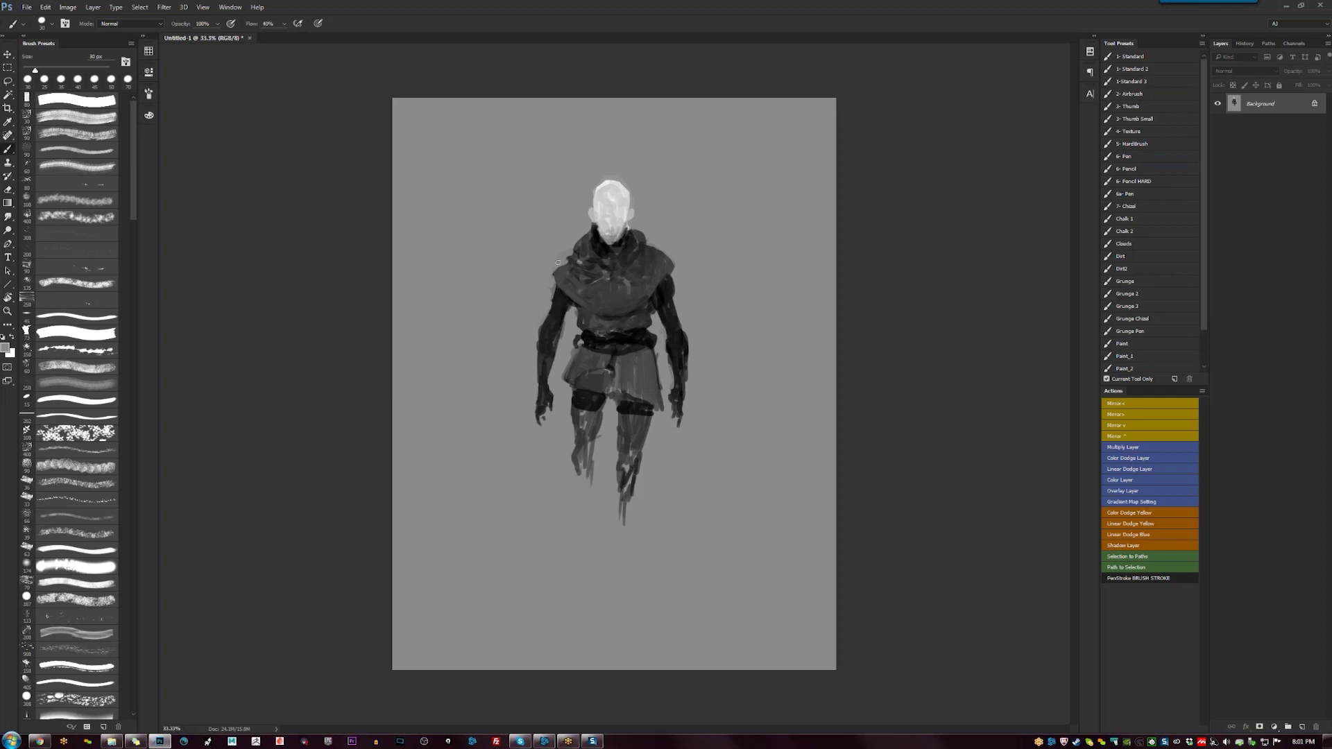
Paint a dark fold across the front of the cowl and flip the canvas horizontally
key("d")
mouse_move(616, 283)
left_mouse_down()
mouse_move(637, 288)
mouse_move(602, 310)
left_mouse_up()
left_click(602, 310, "alt")
key("d")
key("ctrl+minus")
key("F2")
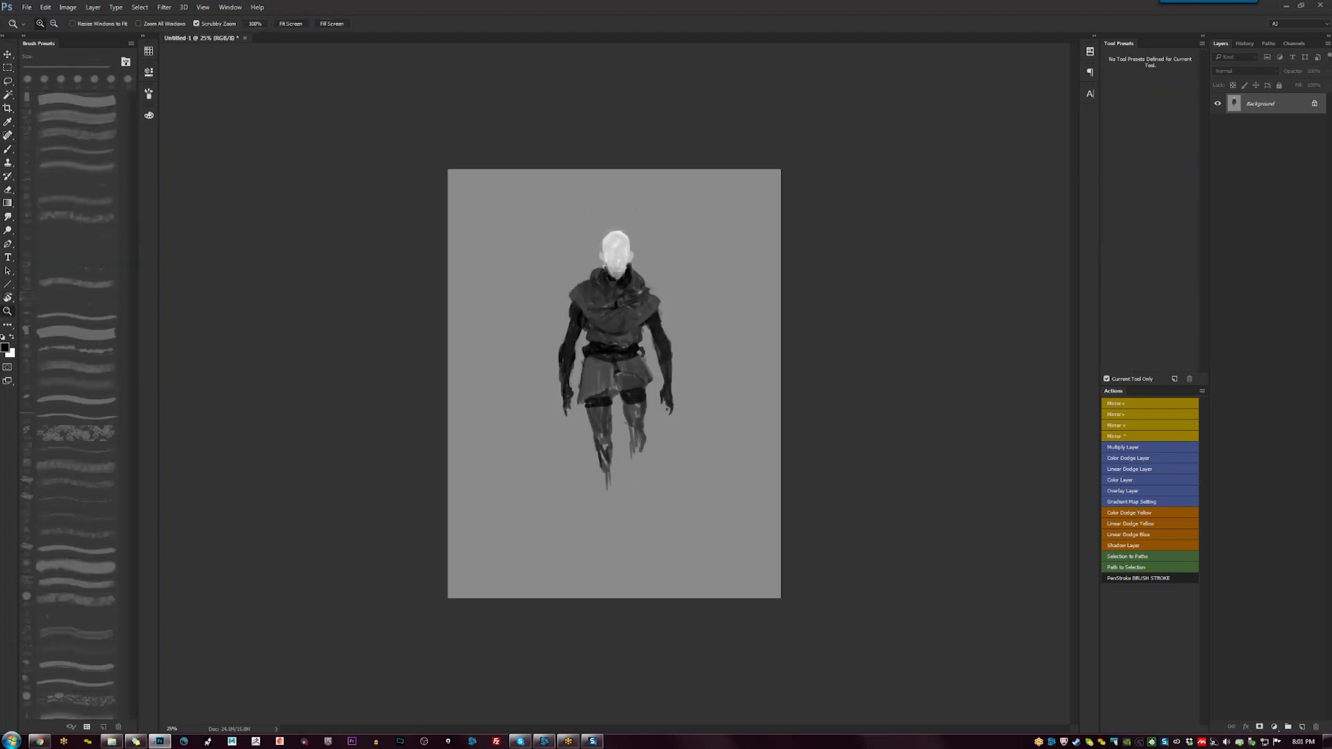
key("ctrl+plus")
key("ctrl+plus")
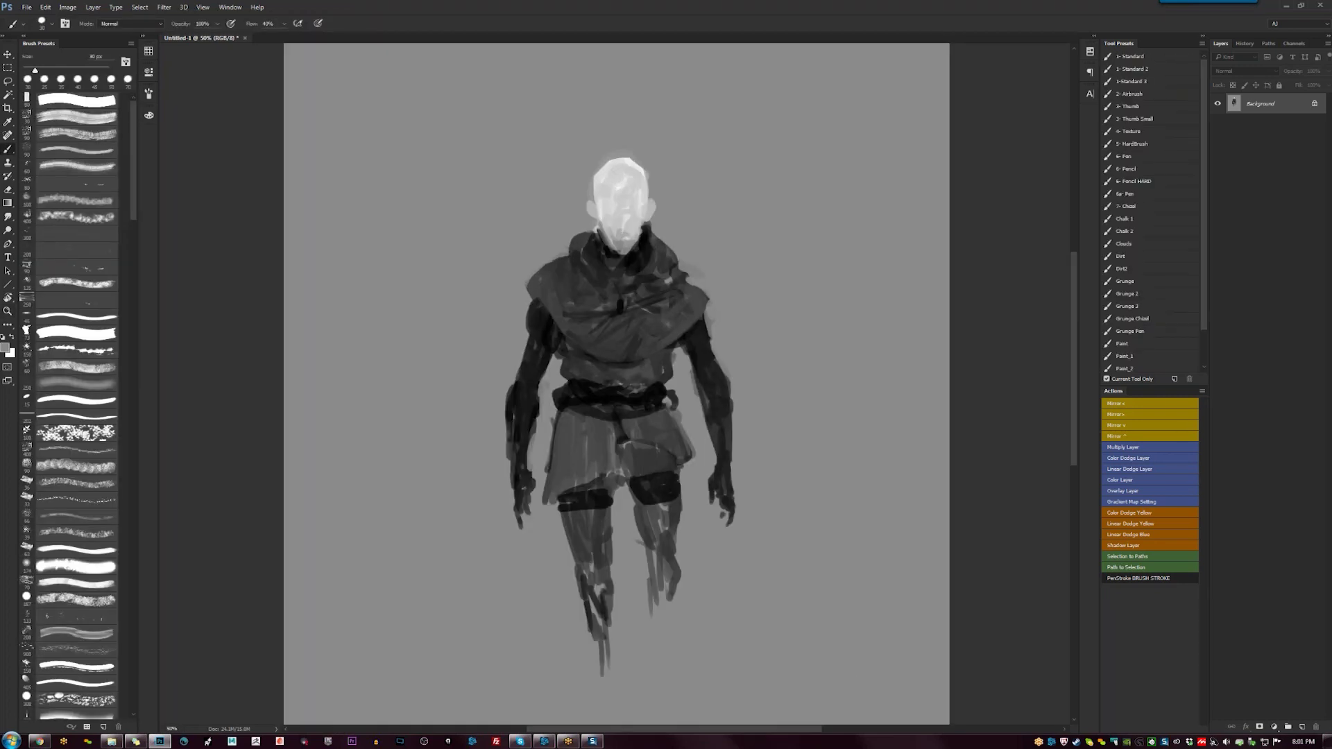
Paint short dark hair over the crown of the head, with a jagged fringe and a sideburn along the face
key("d")
mouse_move(608, 165)
left_mouse_down()
mouse_move(597, 179)
mouse_move(611, 190)
mouse_move(636, 172)
mouse_move(612, 176)
left_mouse_up()
left_click(609, 170, "alt")
key("d")
left_click(625, 182, "alt")
mouse_move(623, 166)
left_mouse_down()
mouse_move(612, 163)
mouse_move(639, 187)
mouse_move(646, 177)
mouse_move(601, 185)
mouse_move(598, 204)
mouse_move(647, 188)
mouse_move(600, 206)
mouse_move(596, 187)
mouse_move(651, 194)
mouse_move(597, 173)
mouse_move(623, 151)
mouse_move(642, 168)
mouse_move(617, 148)
mouse_move(635, 146)
mouse_move(654, 186)
mouse_move(622, 186)
mouse_move(642, 170)
left_mouse_up()
left_click(637, 195, "alt")
key("d")
key("x")
key("x")
left_click(616, 181, "alt")
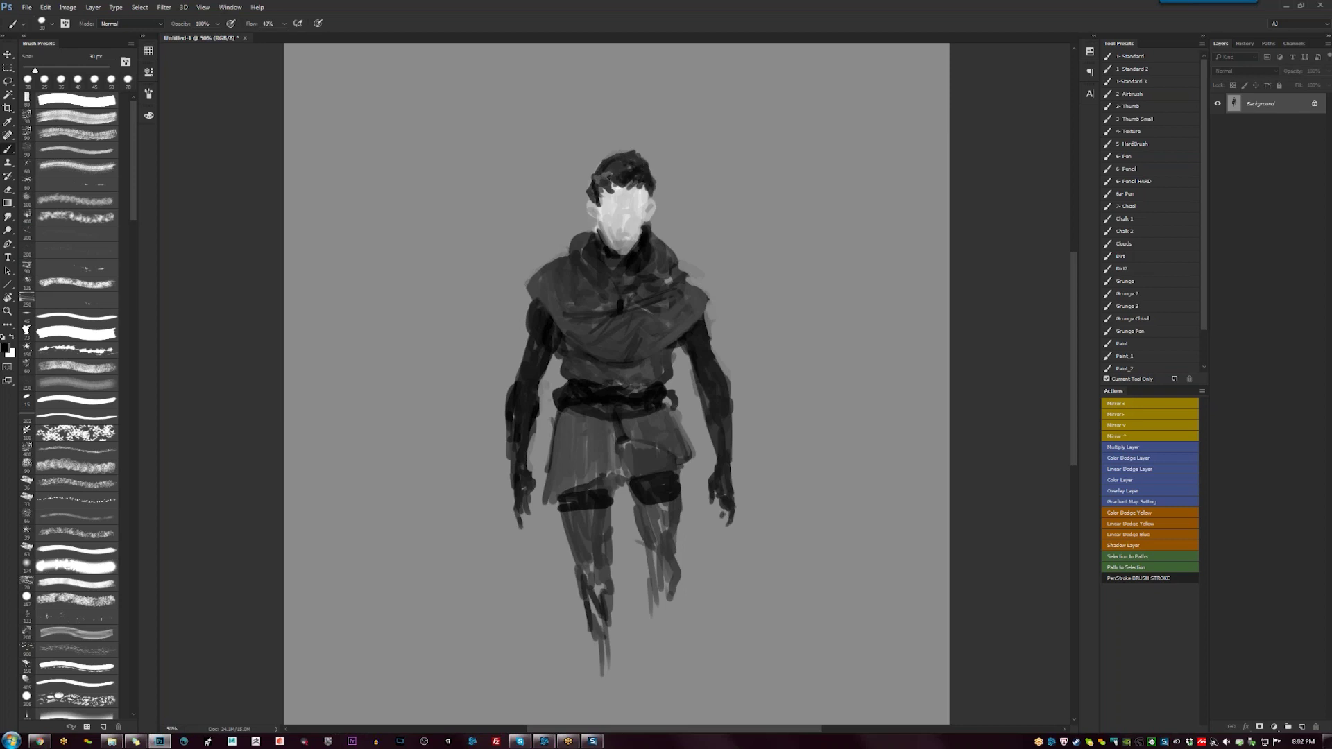
mouse_move(601, 179)
left_mouse_down()
mouse_move(595, 189)
mouse_move(621, 189)
left_mouse_up()
left_click_drag(648, 192, 648, 215)
Paint dark brows, eyes and nose shading with a 20 px brush, and check the face in a mirrored view
key("bracketleft")
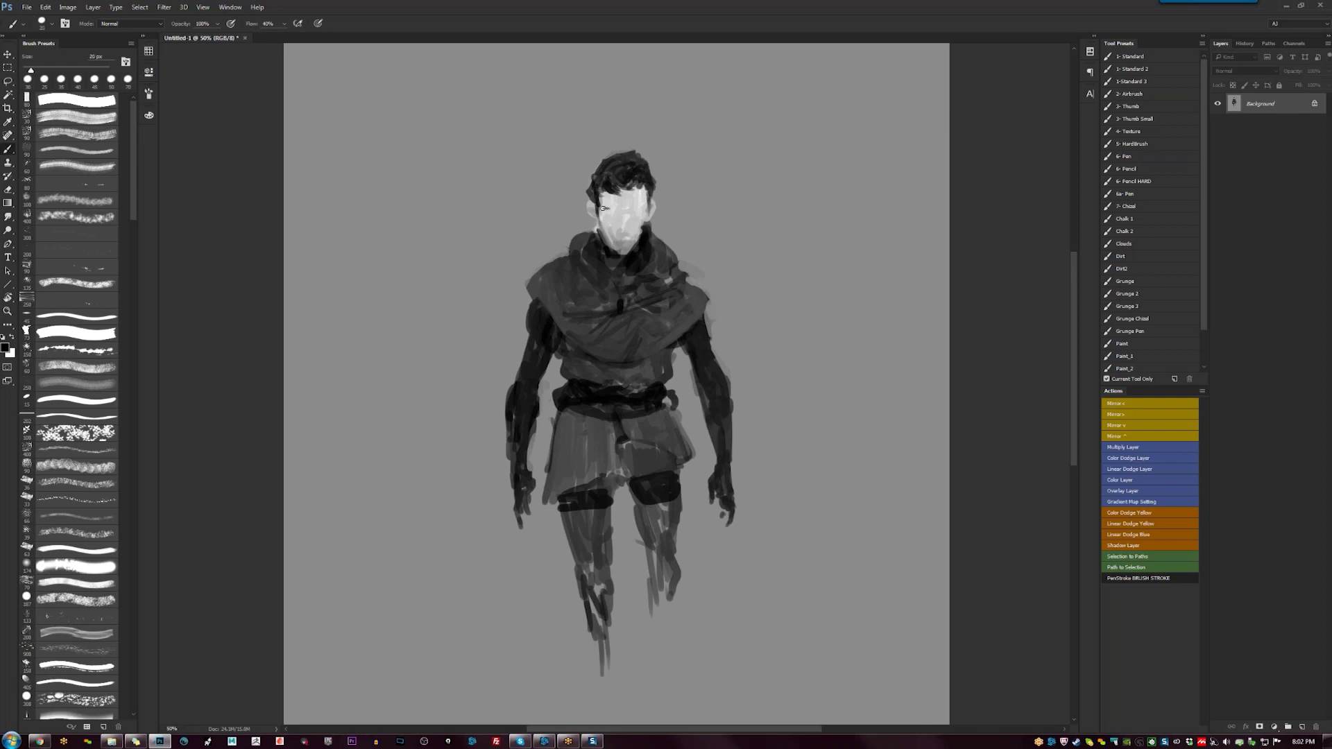
left_click_drag(607, 207, 642, 207)
left_click(631, 211, "alt")
key("d")
left_click(622, 236, "alt")
key("z")
left_click(623, 319, "alt")
left_click(623, 319, "alt")
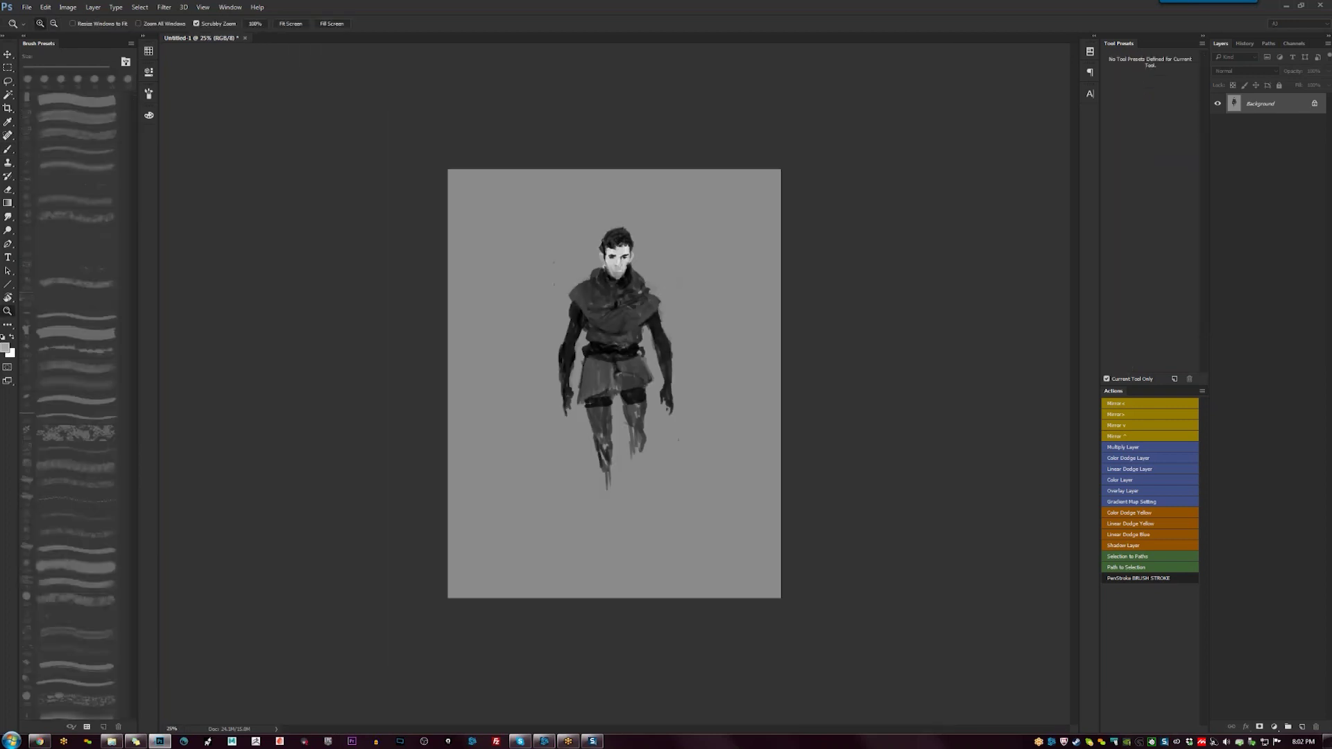
key("F2")
left_click(631, 295)
left_click(631, 294)
key("b")
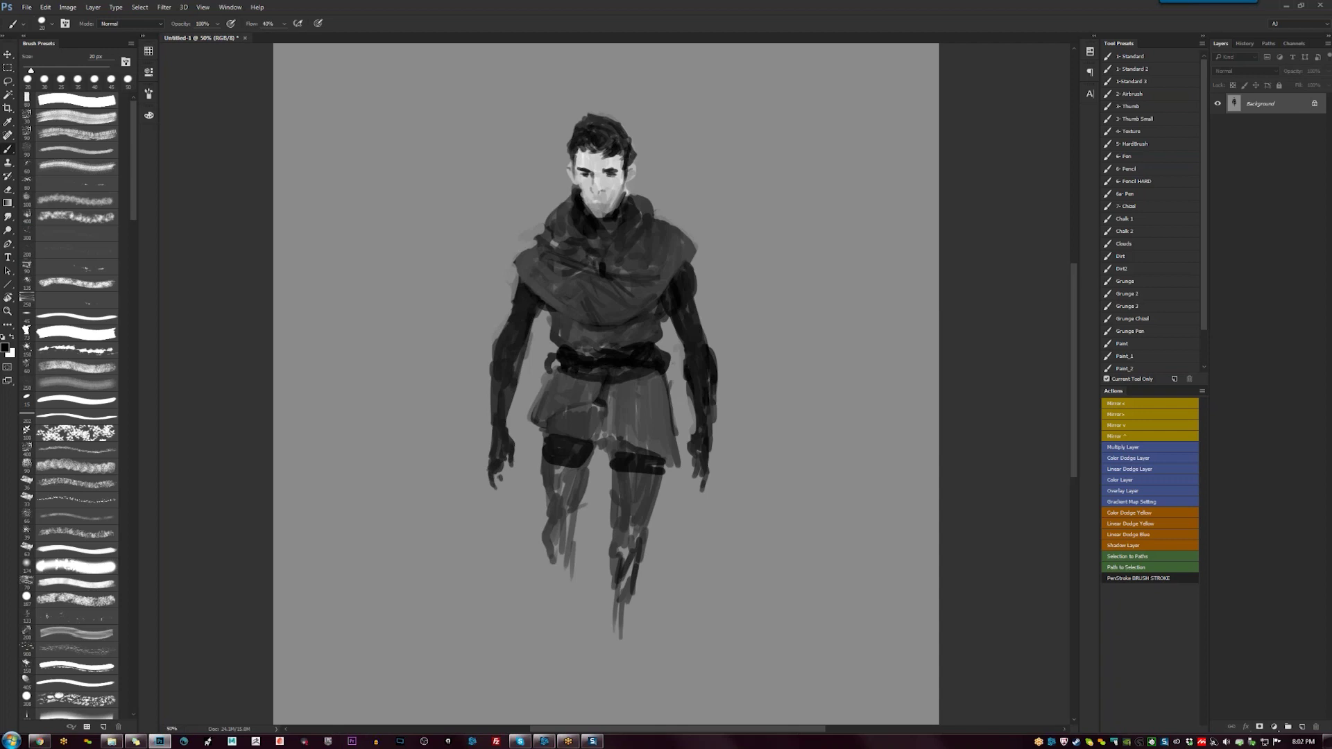
key("F2")
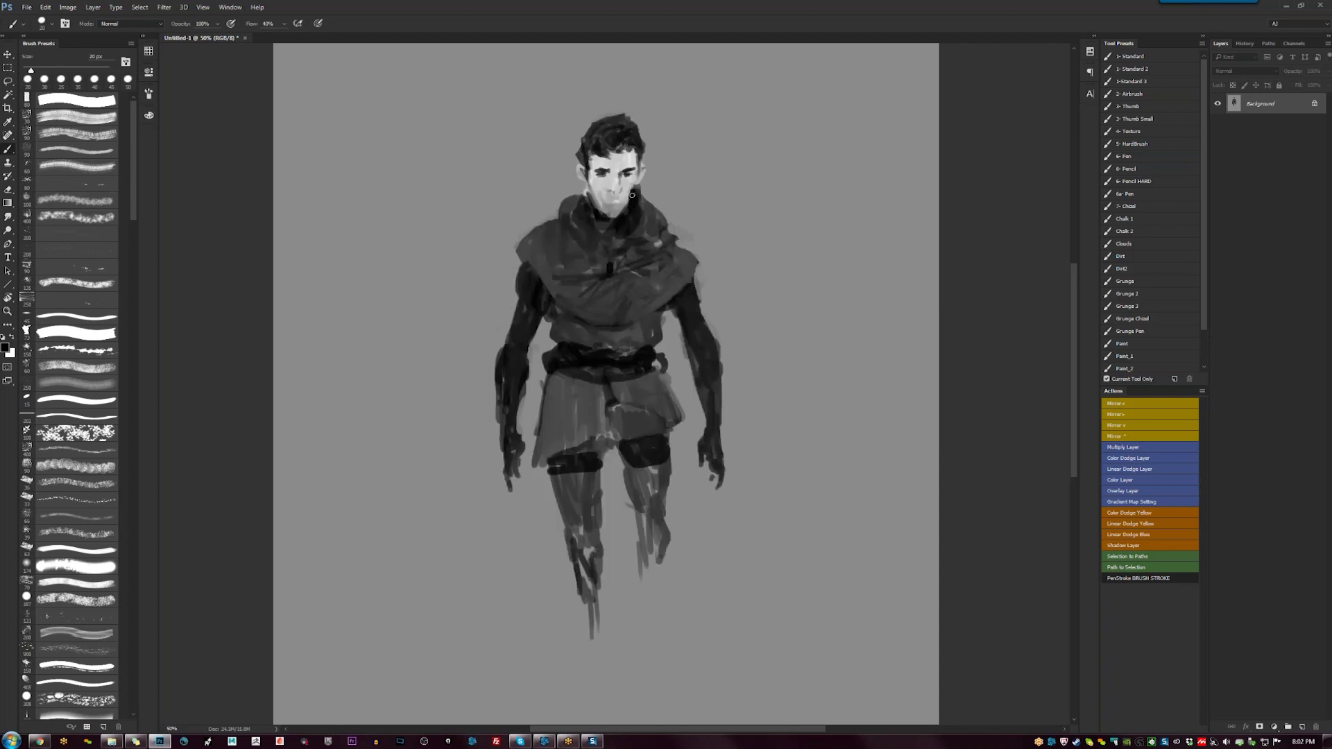
Darken the shadow between jaw and collar, and paint the line of the mouth
left_click_drag(630, 212, 620, 216)
key("z")
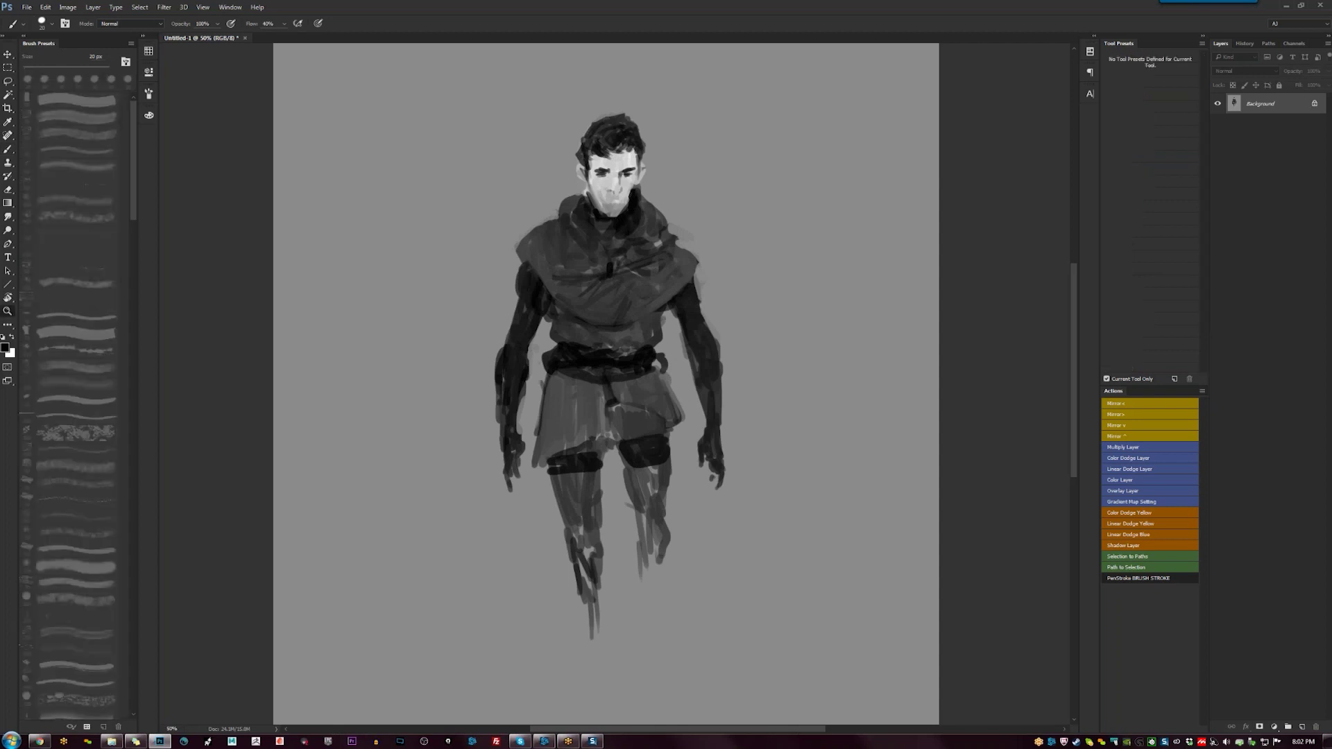
left_click(631, 302, "alt")
left_click(626, 274)
left_click(633, 241)
left_click(632, 240)
key("b")
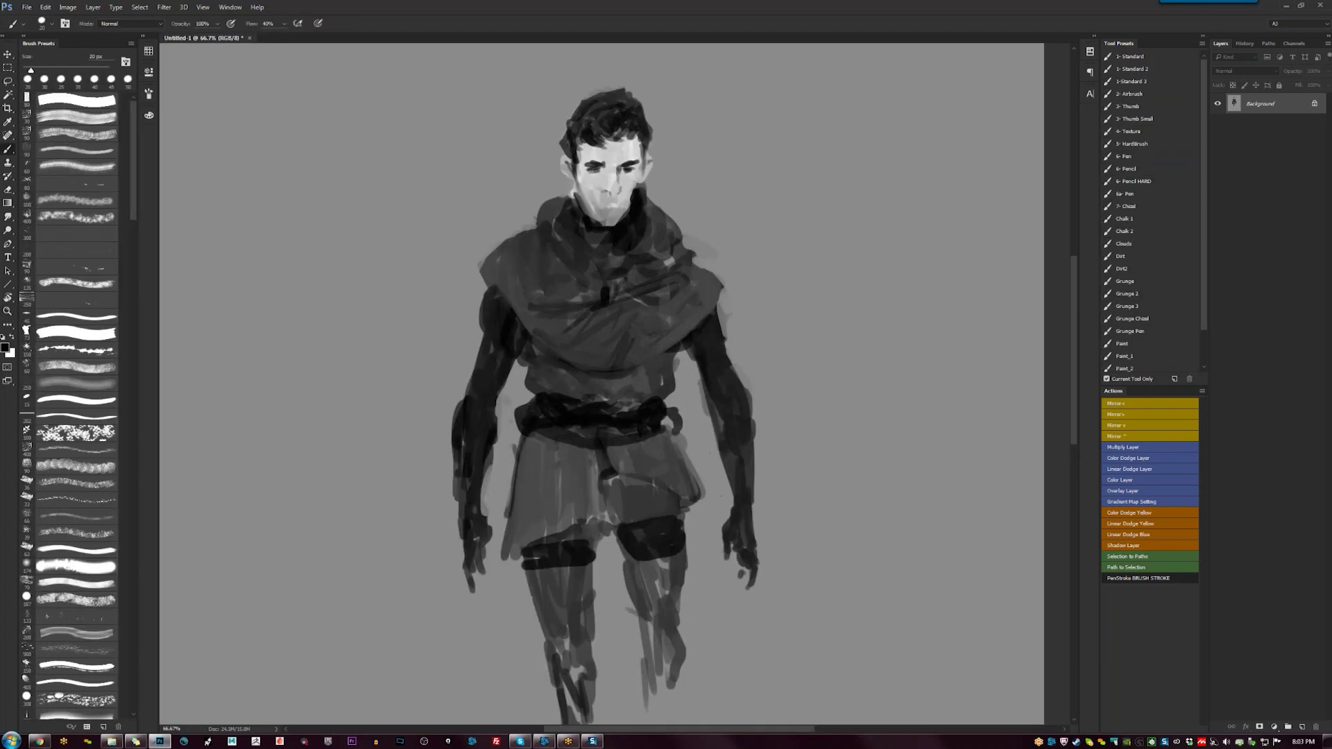
mouse_move(601, 206)
left_mouse_down()
mouse_move(618, 214)
mouse_move(599, 208)
mouse_move(610, 204)
left_mouse_up()
left_click(615, 203, "alt")
left_click(616, 203, "alt")
Touch up the nose, eye, temple and chin with grey tones sampled from the face
key("d")
left_click(606, 189, "alt")
left_click(606, 189, "alt")
left_click(621, 161, "alt")
left_click_drag(582, 153, 579, 165)
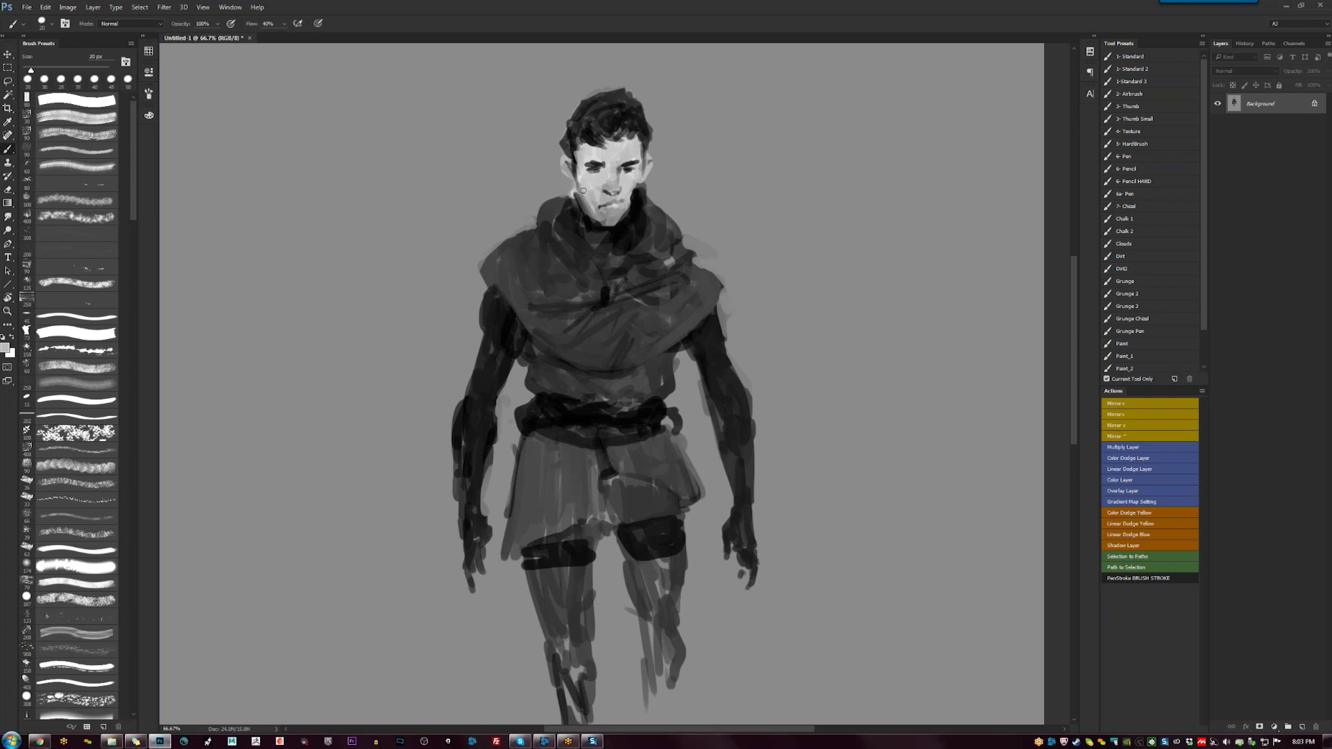
key("d")
left_click_drag(591, 217, 610, 231)
Flip the canvas horizontally and refine the cheek and jaw below the ear
key("z")
left_click(695, 356, "alt")
left_click(695, 355, "alt")
key("F2")
key("b")
key("ctrl+plus")
key("ctrl+plus")
left_click(636, 139, "alt")
mouse_move(640, 136)
left_mouse_down()
mouse_move(632, 166)
mouse_move(610, 172)
mouse_move(619, 181)
left_mouse_up()
left_click(627, 163, "alt")
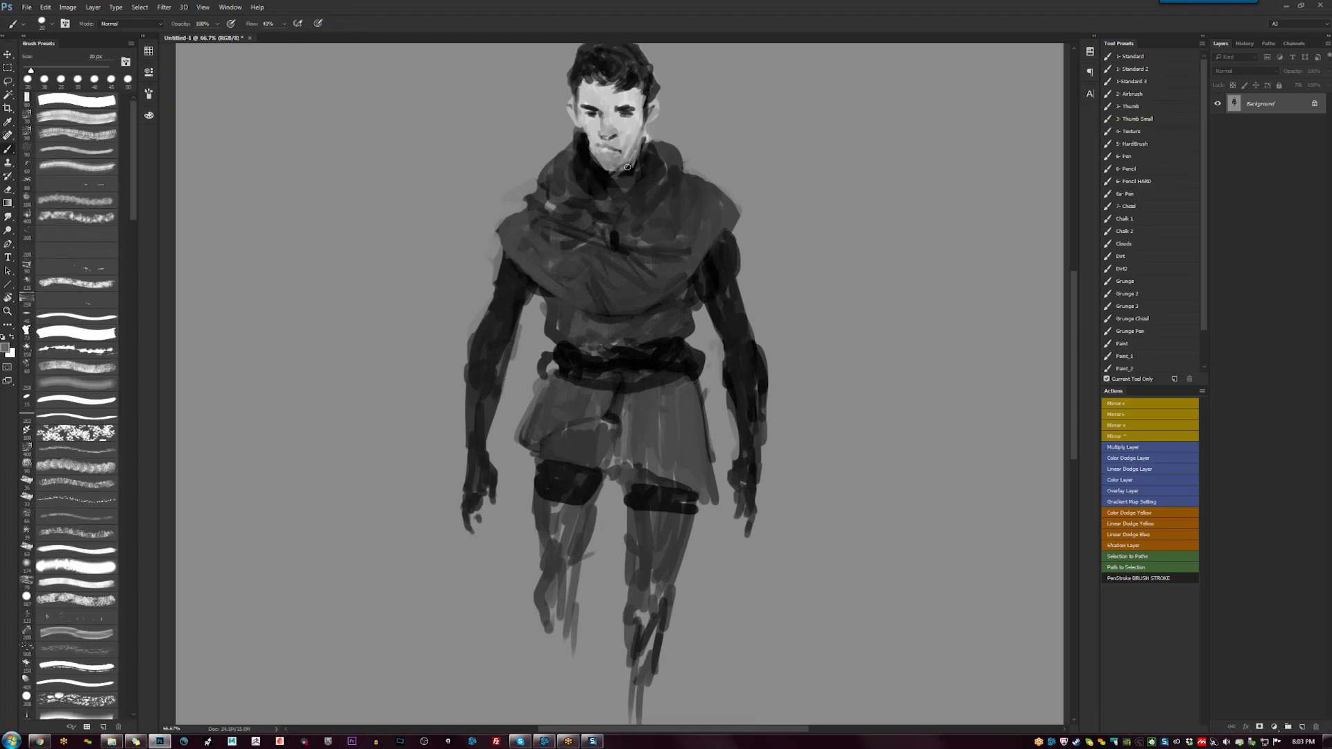
Shade the neck beneath the chin in dark grey and flip the canvas back
left_click(615, 169, "alt")
left_click(618, 169, "alt")
mouse_move(633, 156)
left_mouse_down()
mouse_move(629, 172)
mouse_move(600, 170)
mouse_move(613, 175)
left_mouse_up()
left_click(628, 164, "alt")
left_click(604, 175, "alt")
left_click(614, 229, "alt")
key("z")
left_click(613, 229, "alt")
left_click(614, 229, "alt")
key("ctrl+shift+h")
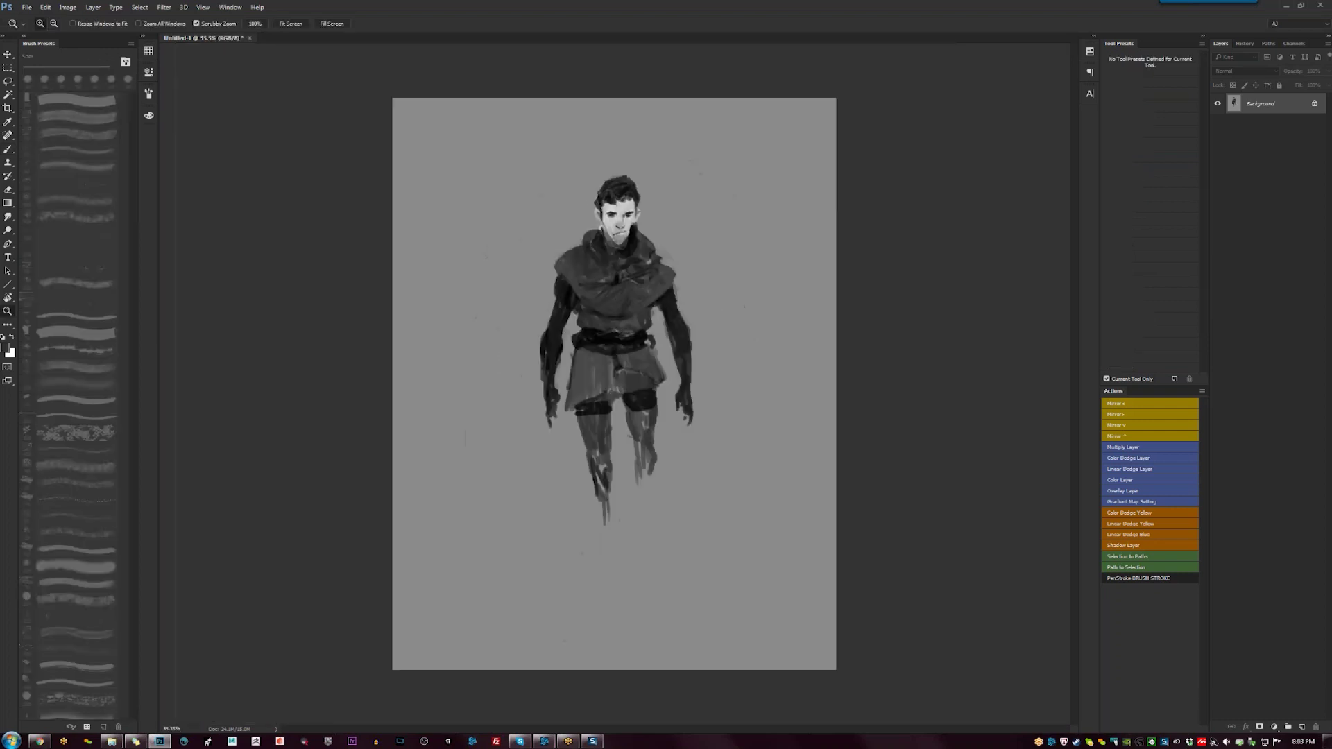
Reshape the cowl's collar edge beside the neck, hide all panels, and flip the canvas horizontally
key("b")
key("ctrl+plus")
key("ctrl+plus")
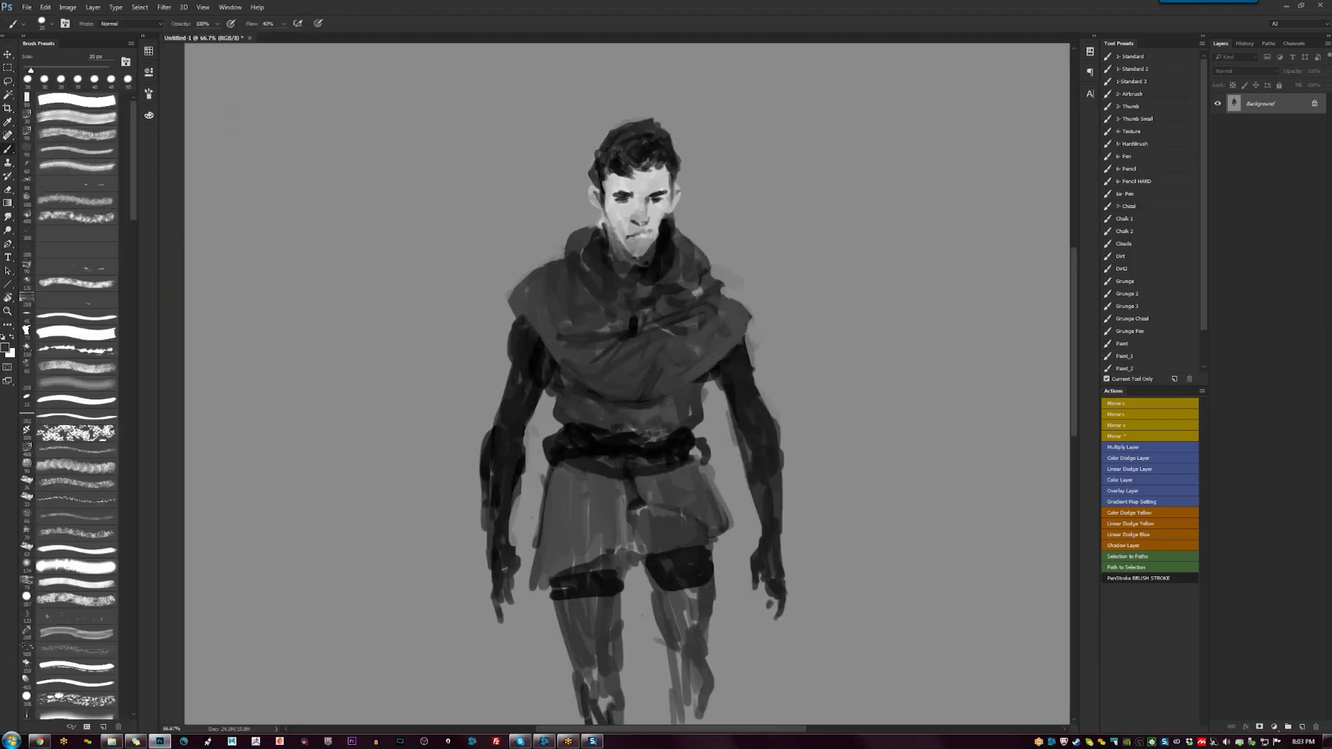
mouse_move(600, 221)
left_mouse_down()
mouse_move(598, 235)
mouse_move(587, 222)
mouse_move(571, 237)
left_mouse_up()
left_click(590, 227, "alt")
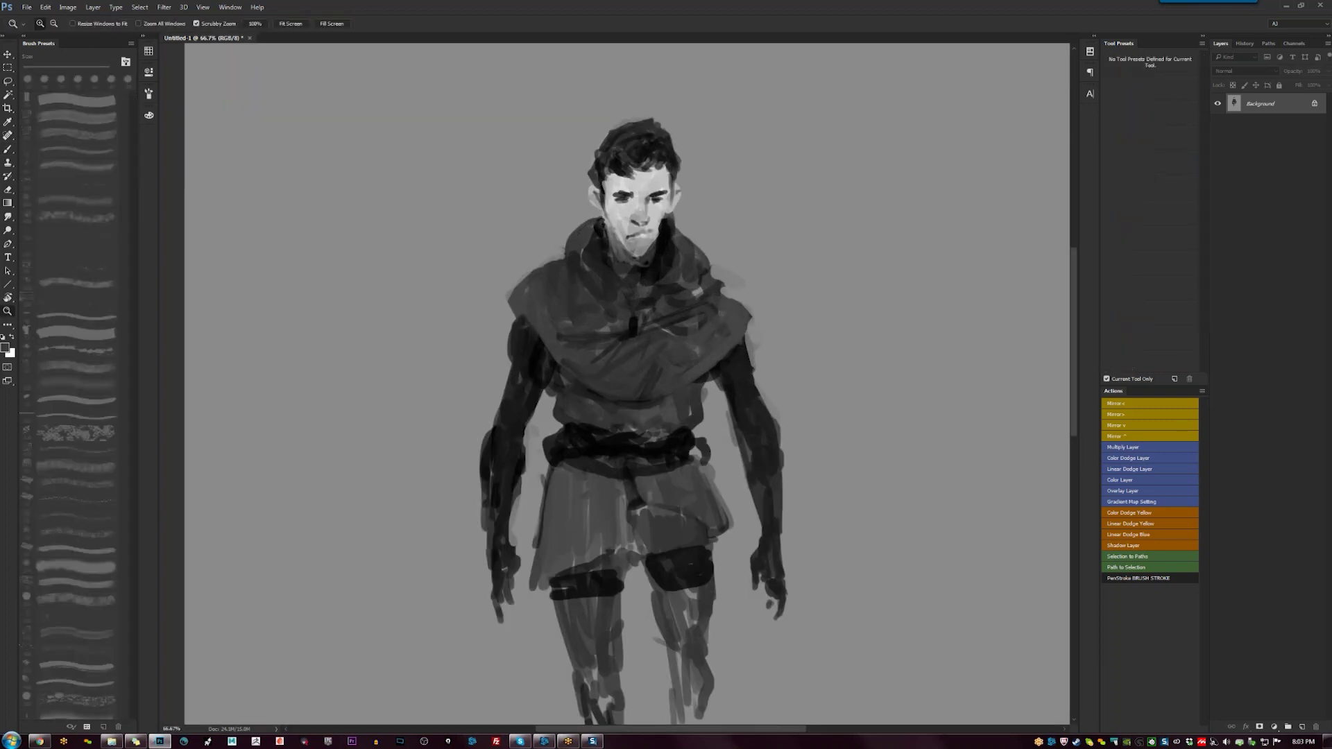
key("ctrl+minus")
key("ctrl+minus")
key("Tab")
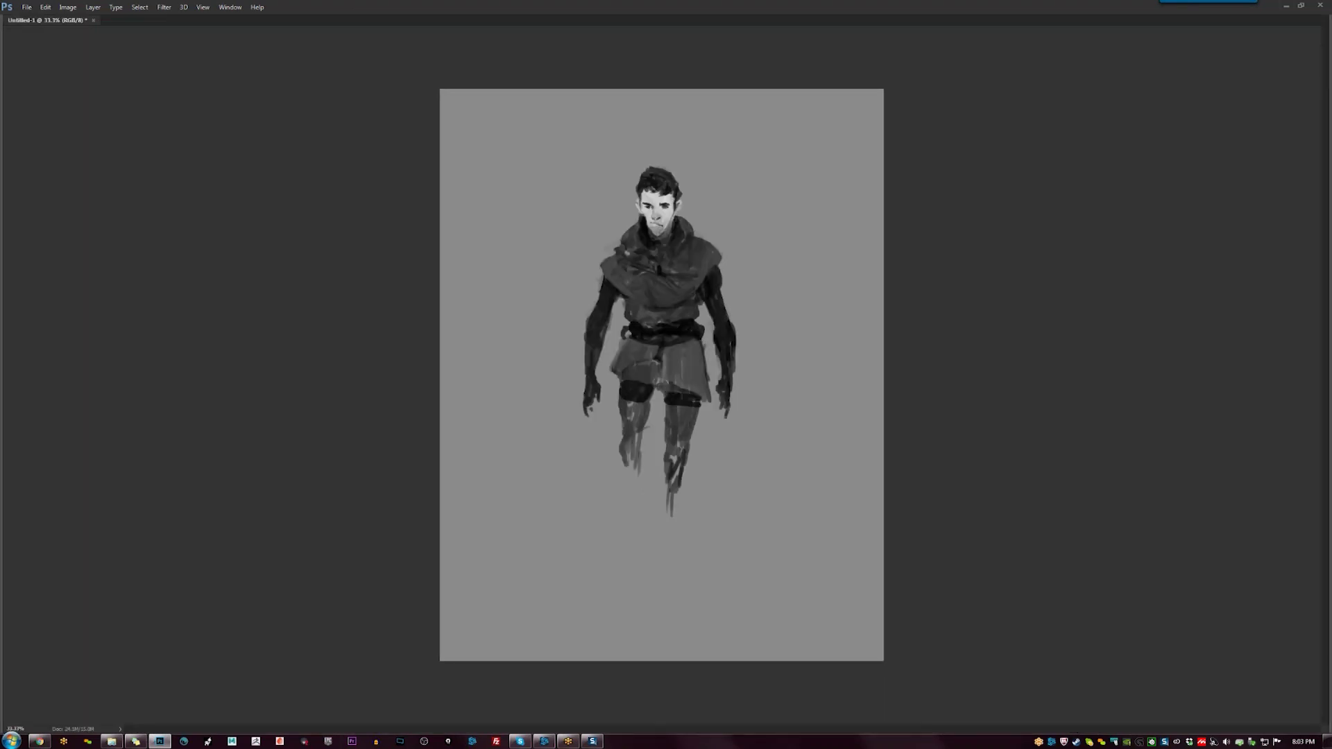
Clean up the background along the edge of the cowl's shoulder and the outer arm beneath it
key("ctrl+plus")
key("ctrl+plus")
left_click_drag(554, 215, 530, 231)
key("ctrl+z")
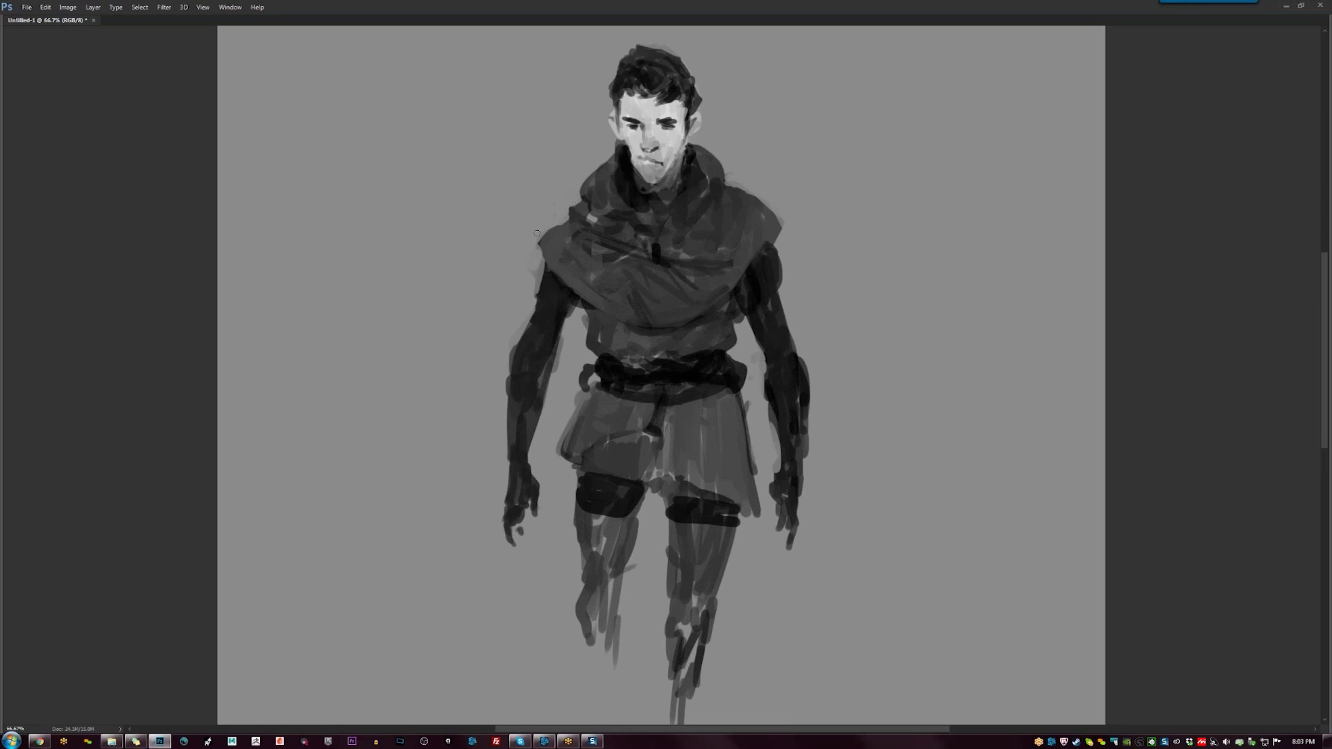
left_click_drag(574, 215, 578, 209)
left_click_drag(540, 263, 513, 368)
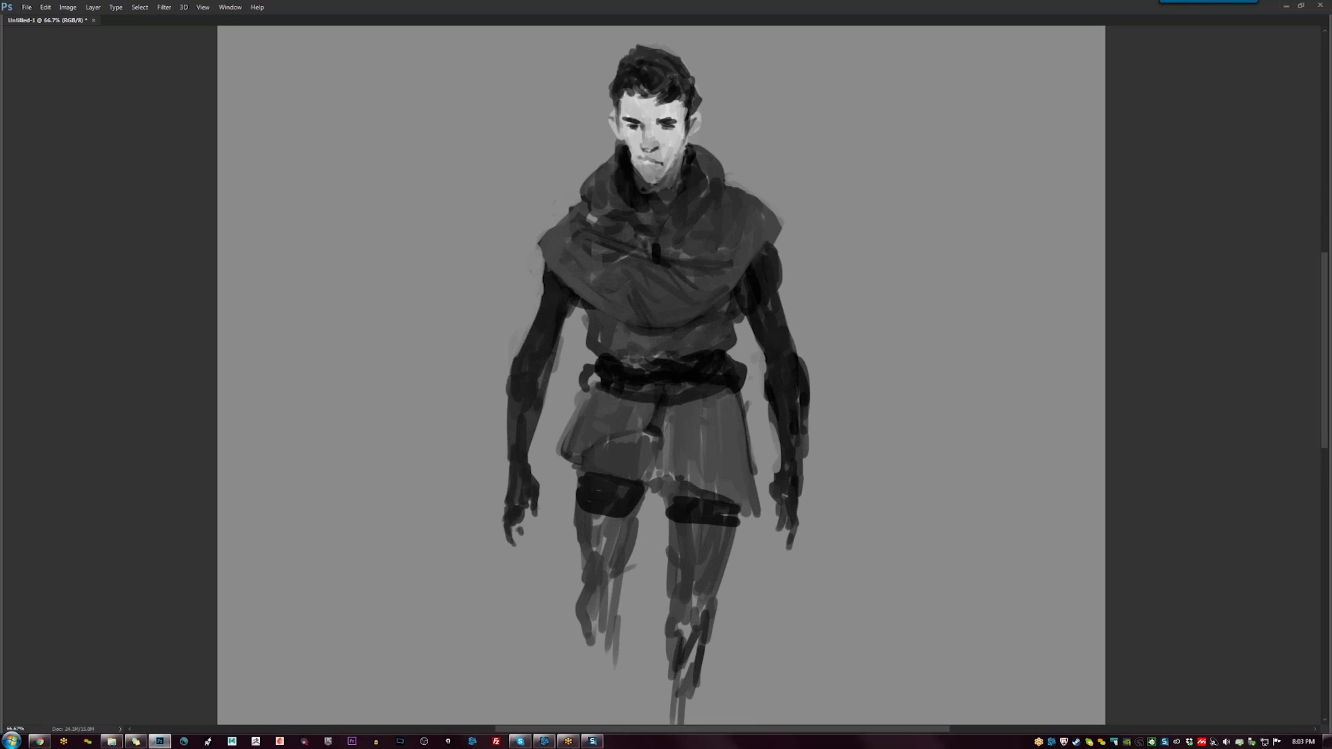
Flip the canvas horizontally, tidy the gap between arm and torso, and deepen the shadow beneath the cowl
key("ctrl+shift+h")
left_click(570, 340, "alt")
mouse_move(573, 321)
left_mouse_down()
mouse_move(558, 352)
mouse_move(574, 316)
left_mouse_up()
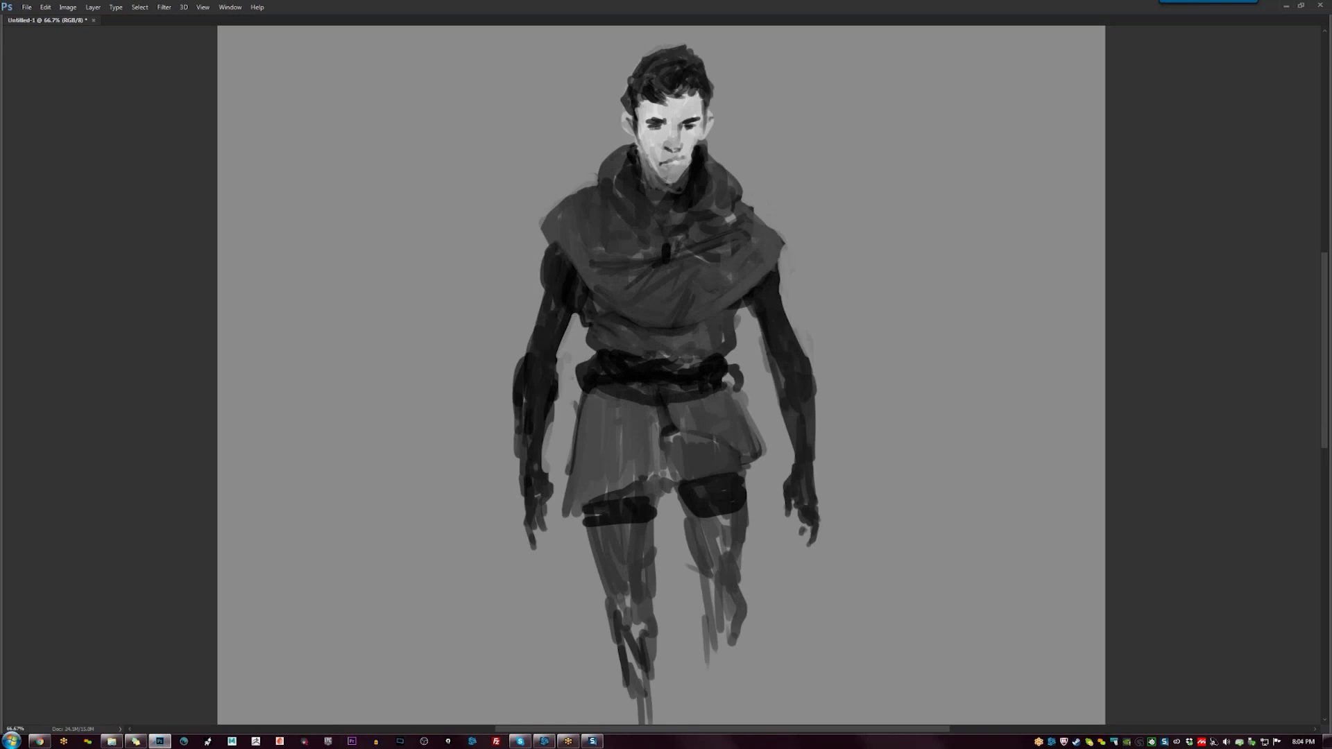
mouse_move(599, 336)
left_mouse_down()
mouse_move(628, 322)
mouse_move(704, 333)
mouse_move(693, 349)
mouse_move(709, 352)
mouse_move(705, 329)
mouse_move(733, 311)
mouse_move(714, 318)
left_mouse_up()
key("ctrl+alt+z")
key("ctrl+alt+z")
key("ctrl+alt+z")
key("ctrl+alt+z")
key("ctrl+alt+z")
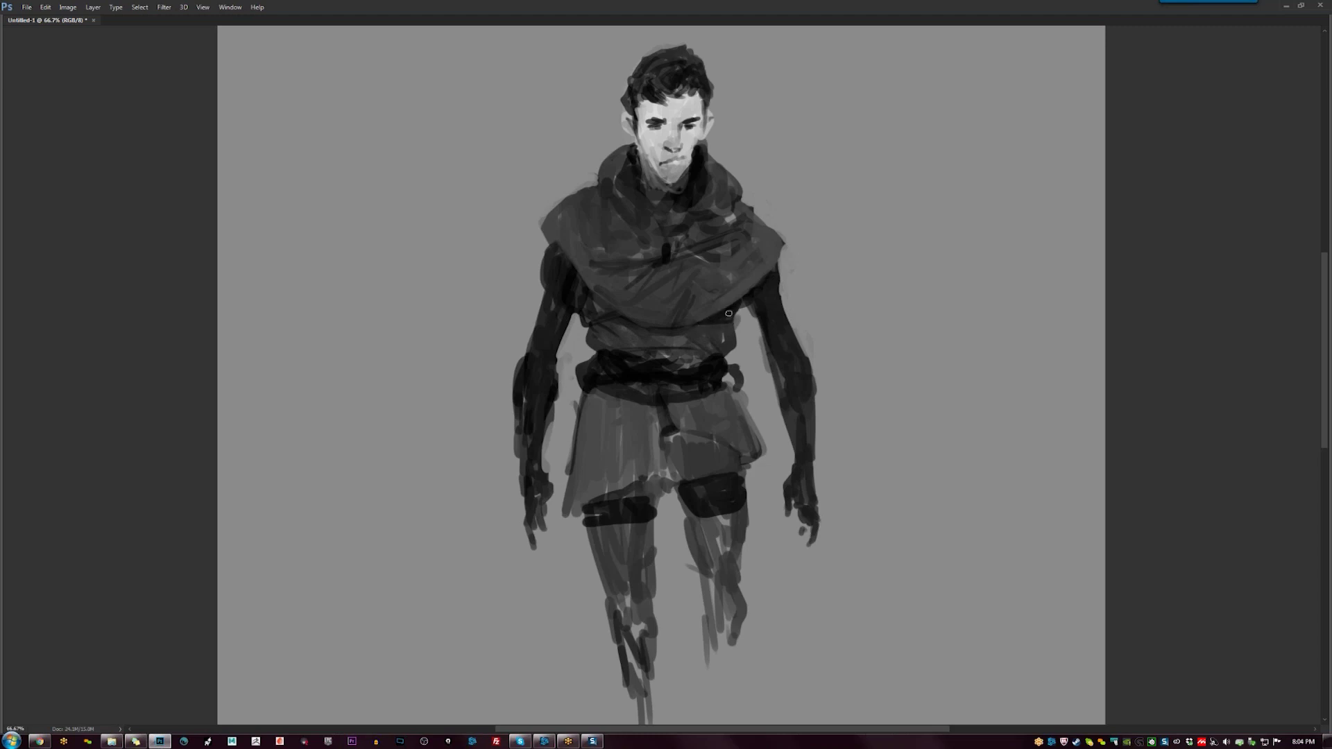
left_click_drag(596, 305, 603, 316)
Deepen the skirt's central split and shade its panels in a mirrored view, ending with the canvas flipped back
key("ctrl+minus")
key("ctrl+minus")
key("ctrl+shift+h")
left_click(672, 378)
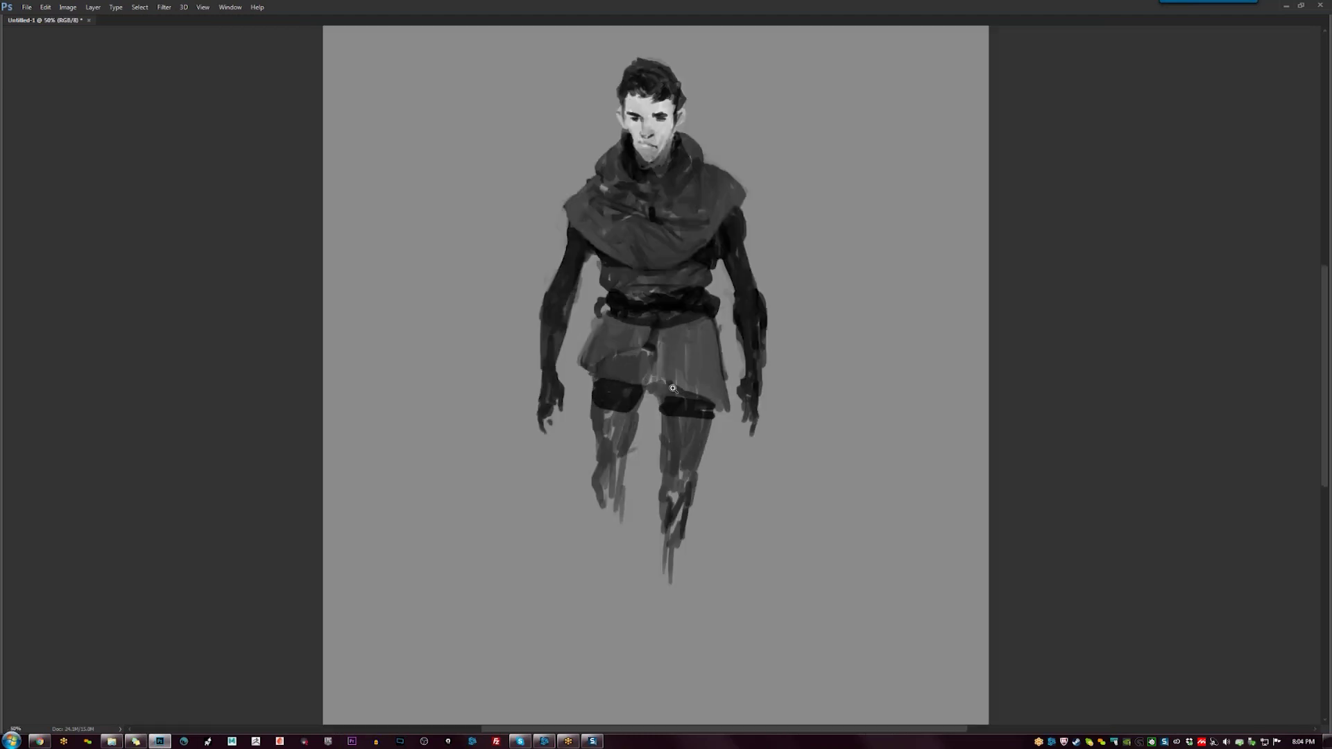
mouse_move(652, 376)
left_mouse_down()
mouse_move(649, 392)
mouse_move(597, 374)
mouse_move(601, 362)
mouse_move(643, 391)
left_mouse_up()
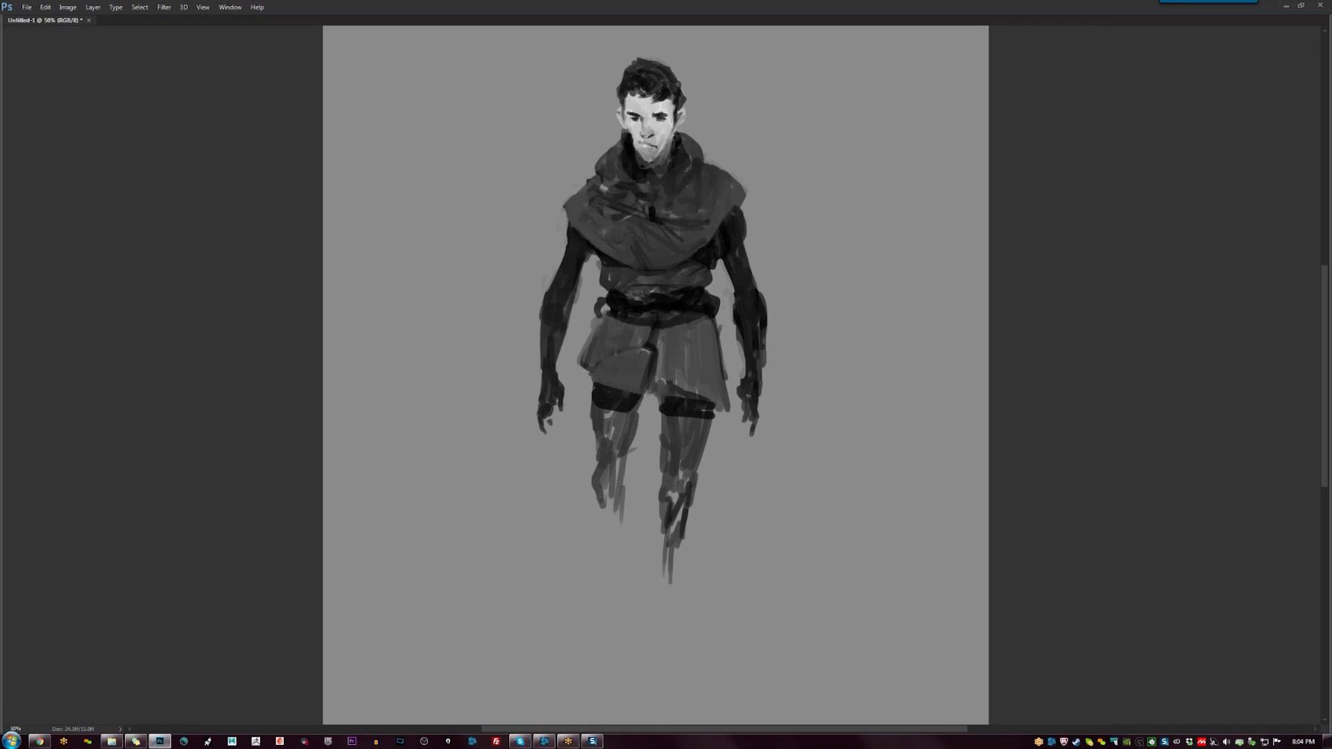
mouse_move(671, 326)
left_mouse_down()
mouse_move(720, 348)
mouse_move(659, 315)
mouse_move(677, 419)
left_mouse_up()
left_click_drag(618, 371, 608, 390)
key("ctrl+shift+h")
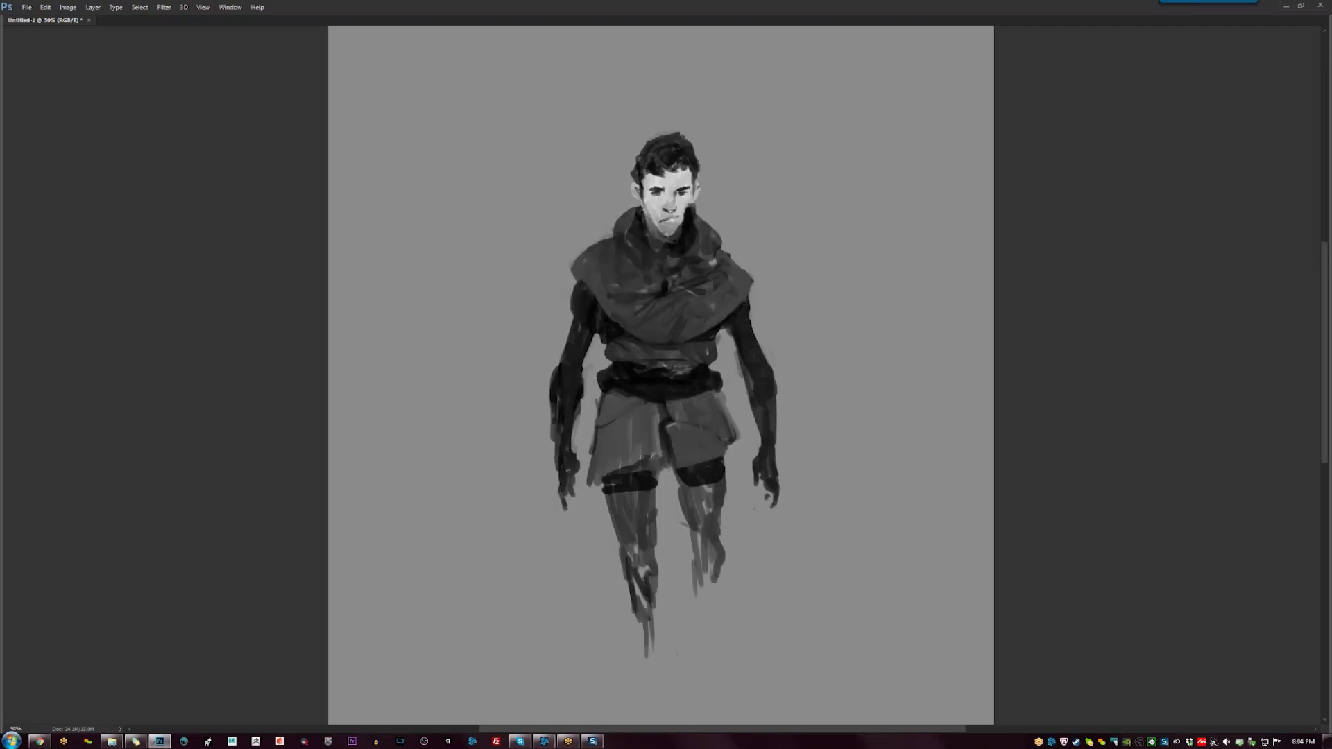
Darken the belt and shade the upper skirt with diagonal strokes
left_click_drag(678, 653, 670, 602)
mouse_move(656, 375)
left_mouse_down()
mouse_move(661, 410)
mouse_move(590, 413)
mouse_move(610, 424)
left_mouse_up()
left_click_drag(612, 376, 635, 413)
mouse_move(627, 364)
left_mouse_down()
mouse_move(632, 381)
mouse_move(596, 372)
mouse_move(671, 408)
left_mouse_up()
left_click_drag(674, 377, 682, 399)
left_click_drag(696, 350, 717, 375)
Tidy the torso's side beside the arm and extend the skirt's outer edge downwards
left_click_drag(594, 346, 589, 372)
left_click_drag(593, 413, 584, 458)
mouse_move(584, 391)
left_mouse_down()
mouse_move(581, 469)
mouse_move(581, 443)
left_mouse_up()
key("ctrl+minus")
key("ctrl+minus")
key("ctrl+plus")
key("ctrl+plus")
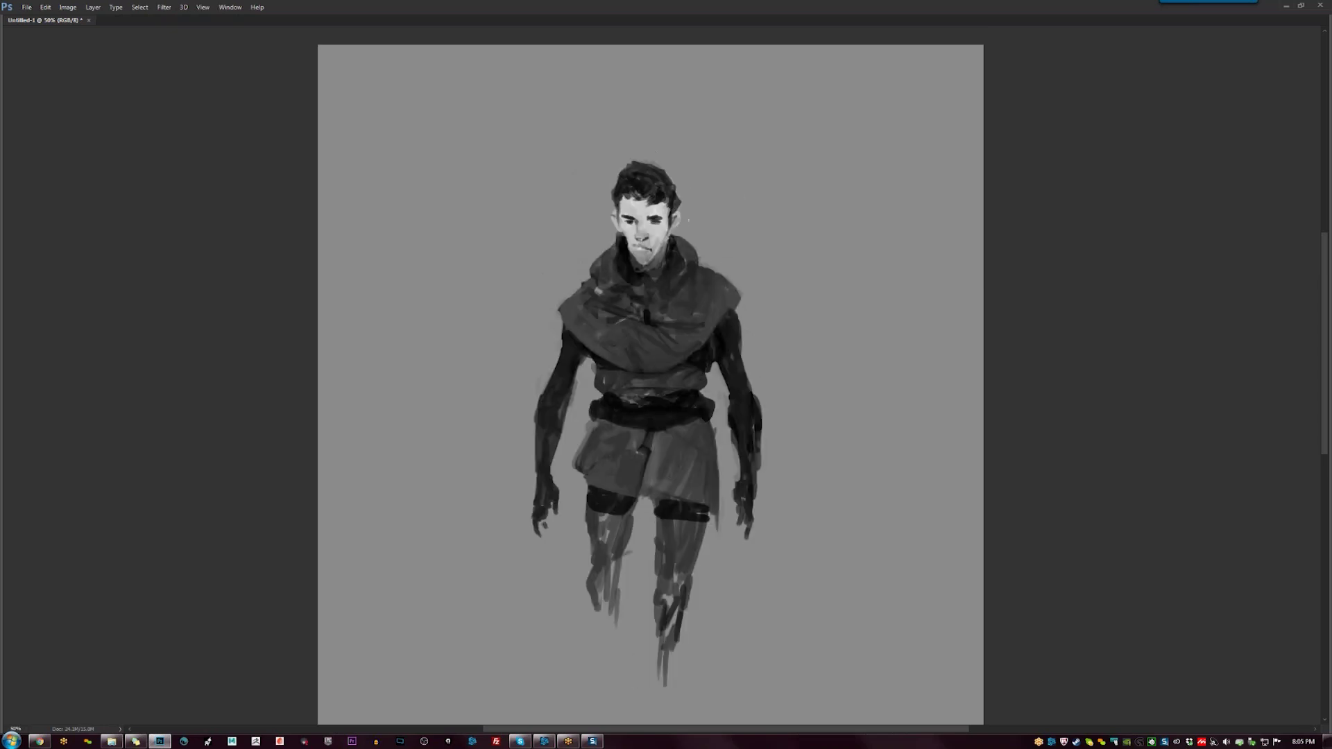
Darken the upper arms where they meet the torso, refine the jaw edge, and flip the canvas horizontally
left_click_drag(715, 349, 722, 328)
left_click_drag(582, 358, 576, 382)
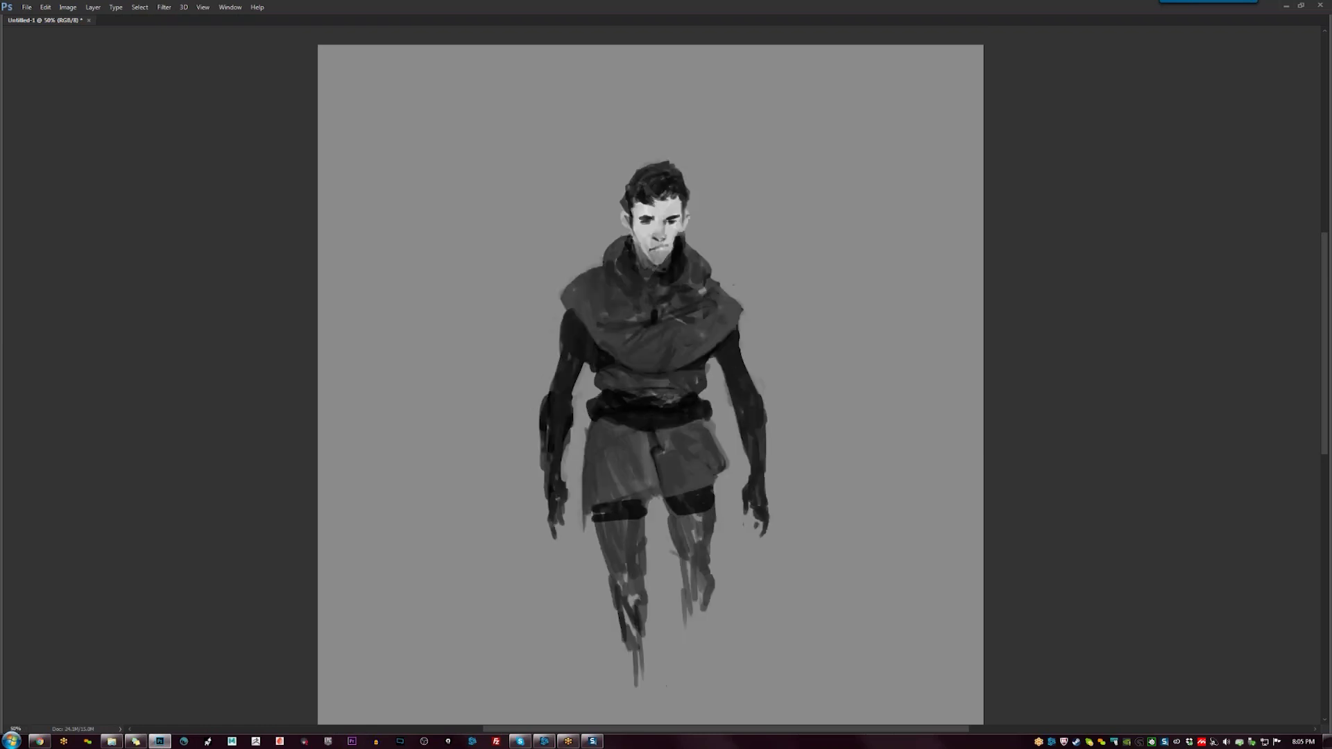
left_click_drag(700, 365, 702, 355)
left_click(658, 240)
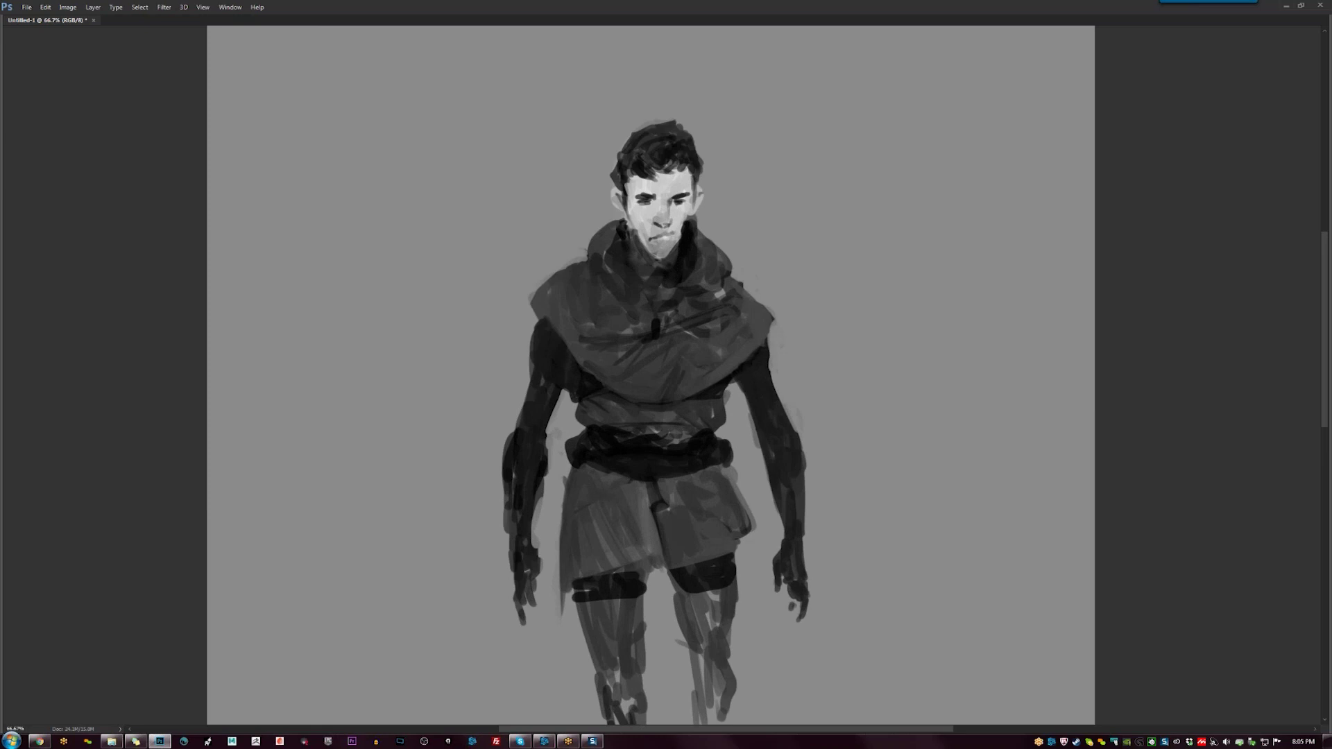
left_click_drag(632, 228, 641, 244)
scroll(665, 250, "down", 2)
key("ctrl+shift+h")
scroll(692, 286, "up", 3)
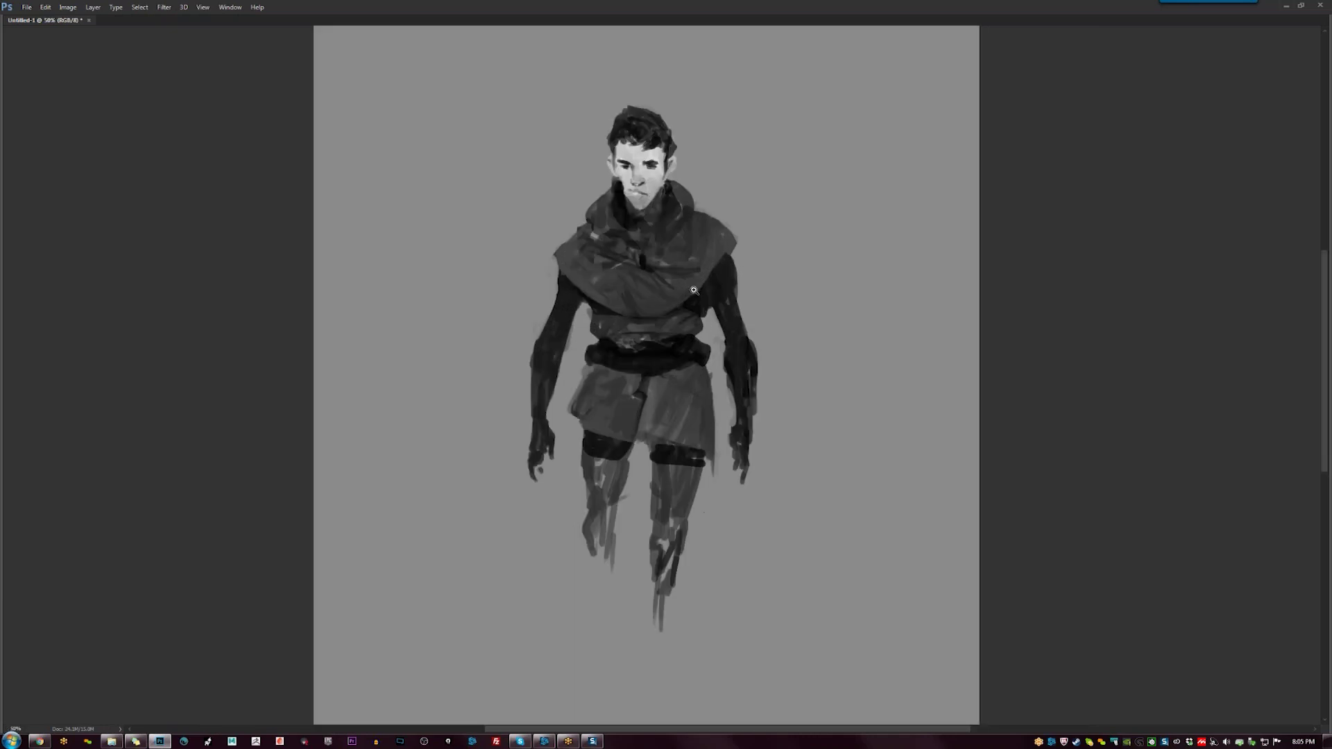
Add soft grey shading under both eyes and across the forehead below the hairline
left_click_drag(650, 309, 684, 442)
left_click_drag(597, 224, 602, 231)
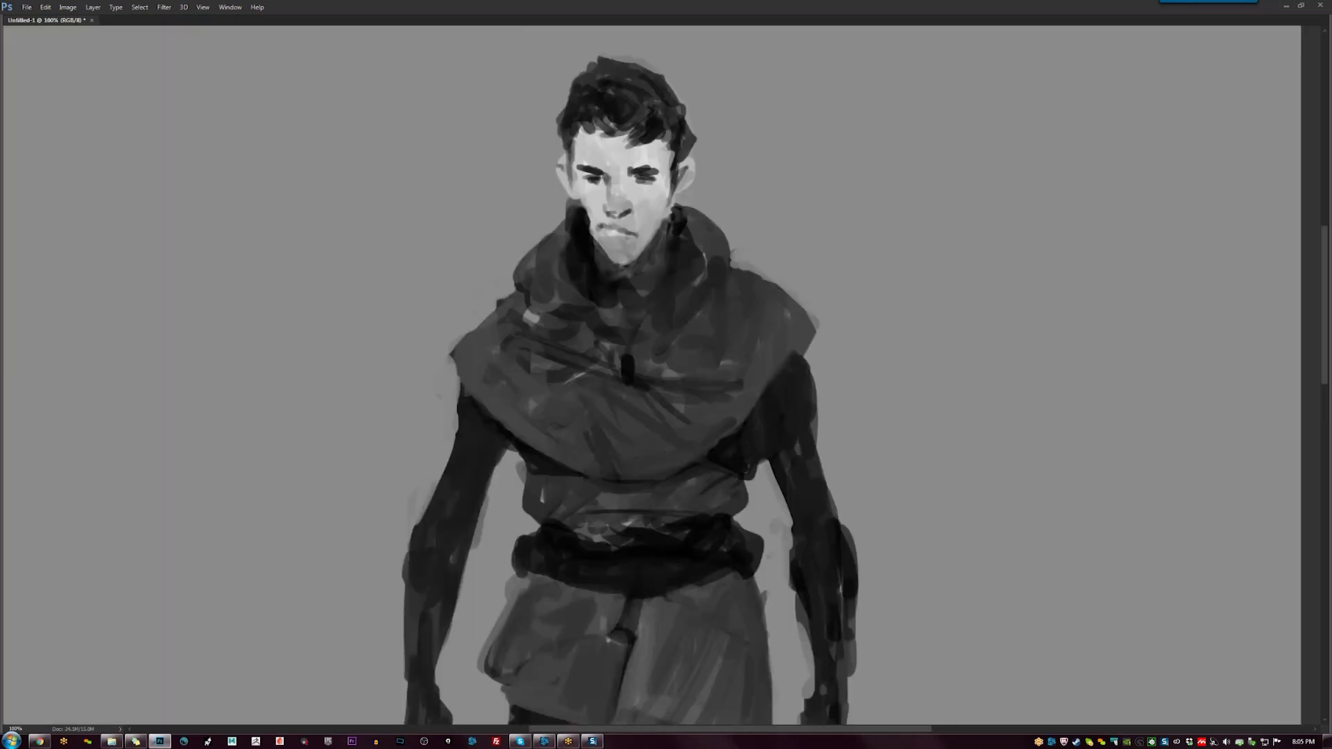
left_click_drag(598, 183, 593, 191)
mouse_move(640, 181)
left_mouse_down()
mouse_move(657, 184)
mouse_move(640, 191)
left_mouse_up()
mouse_move(578, 139)
left_mouse_down()
mouse_move(576, 162)
mouse_move(594, 153)
left_mouse_up()
left_click_drag(608, 149, 612, 161)
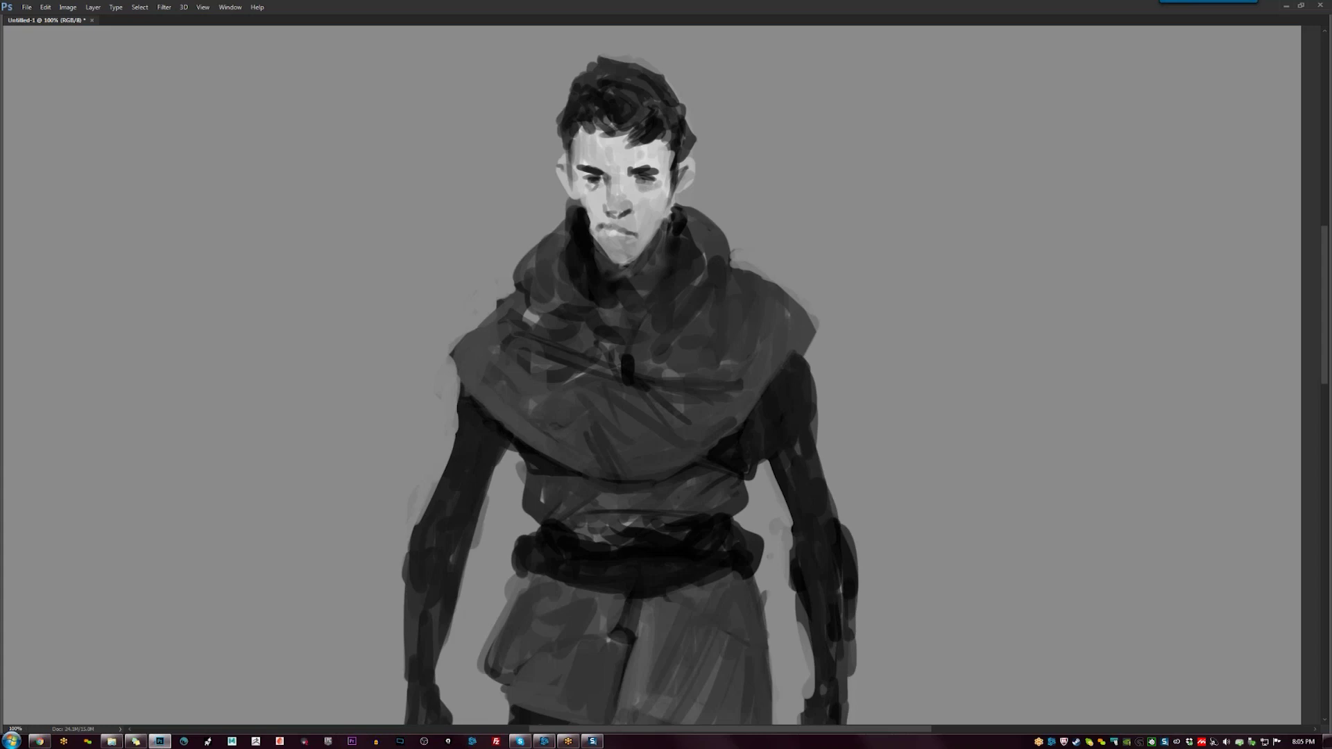
Flip the canvas back and refine the jaw, the ear and the hair's outline and dark masses
key("ctrl+minus")
key("ctrl+minus")
key("ctrl+minus")
key("ctrl+minus")
key("ctrl+shift+h")
key("ctrl+plus")
key("ctrl+plus")
key("ctrl+plus")
key("ctrl+plus")
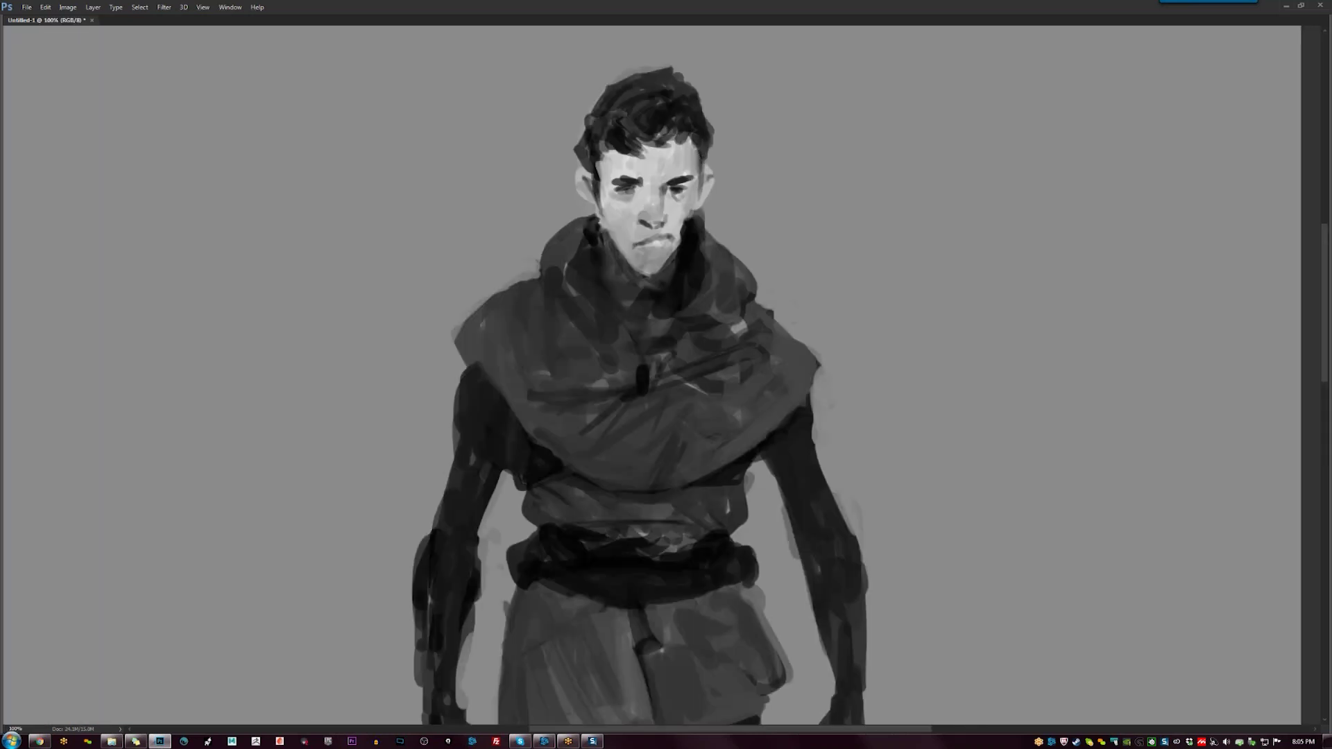
left_click_drag(695, 214, 685, 227)
left_click_drag(701, 167, 699, 195)
left_click_drag(707, 145, 699, 165)
mouse_move(635, 93)
left_mouse_down()
mouse_move(662, 76)
mouse_move(686, 87)
mouse_move(704, 145)
left_mouse_up()
scroll(656, 288, "down", 2)
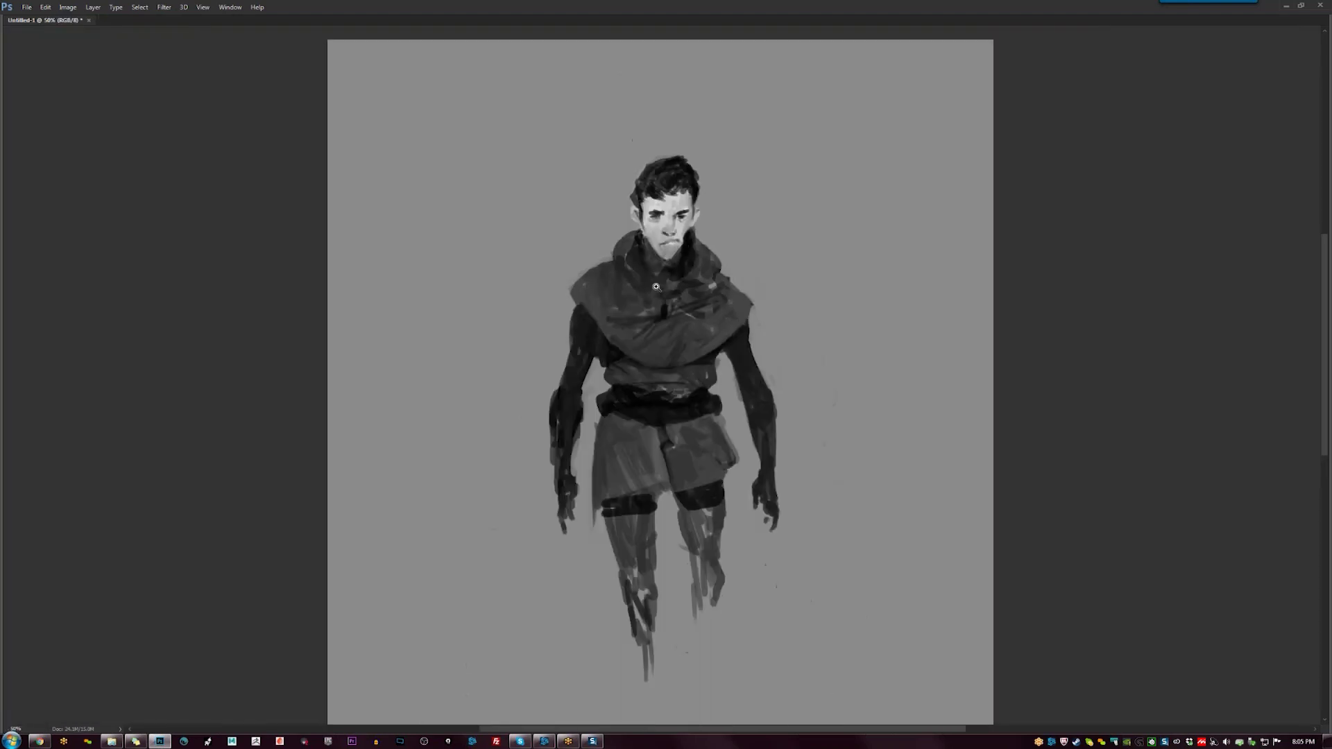
Darken the neckline inside the cowl and clean the background around the shoulders and outer arm
scroll(656, 288, "up", 1)
mouse_move(637, 226)
left_mouse_down()
mouse_move(626, 255)
mouse_move(679, 275)
left_mouse_up()
mouse_move(599, 260)
left_mouse_down()
mouse_move(633, 292)
mouse_move(585, 274)
left_mouse_up()
mouse_move(712, 274)
left_mouse_down()
mouse_move(744, 290)
mouse_move(721, 288)
left_mouse_up()
left_click(746, 312, "ctrl+alt")
left_click_drag(765, 389, 714, 316)
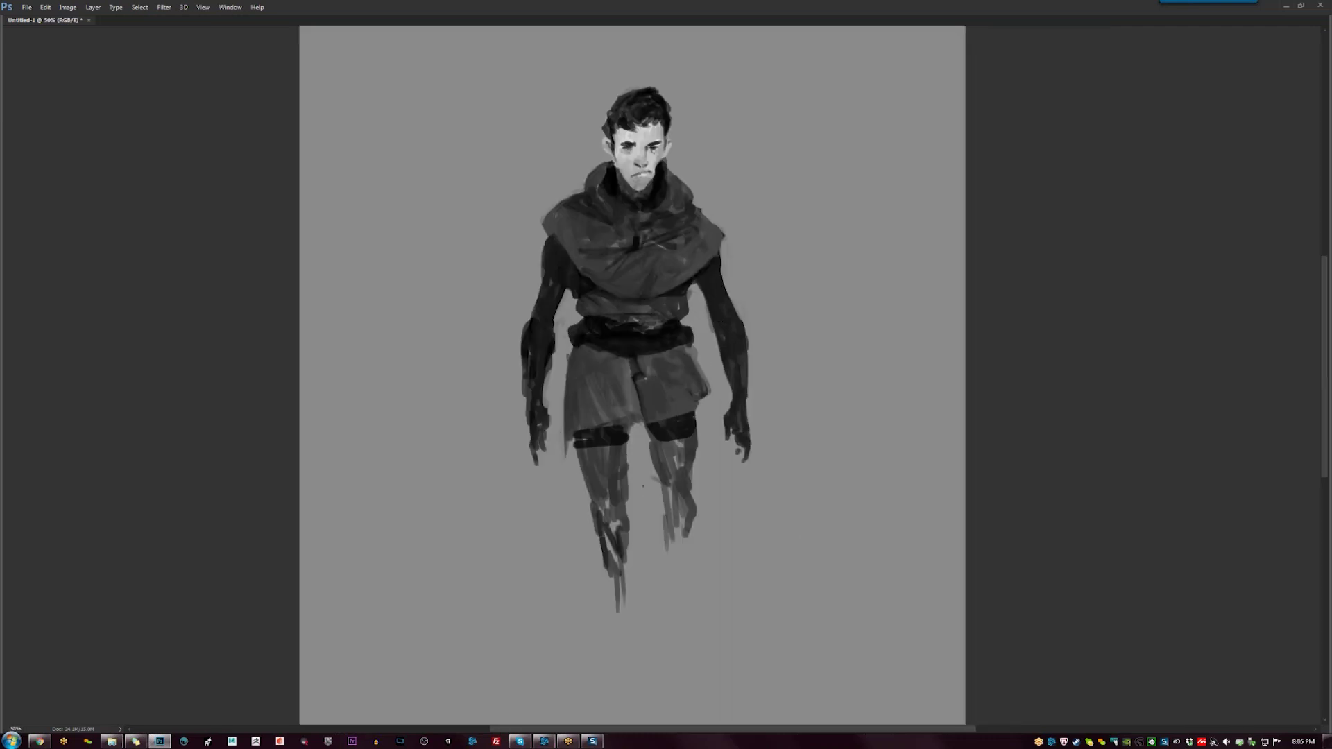
Smooth the cowl's shoulder edge with the canvas mirrored, and flip the canvas back
key("ctrl+minus")
key("ctrl+shift+h")
left_click(723, 256, "ctrl")
left_click(722, 255, "ctrl")
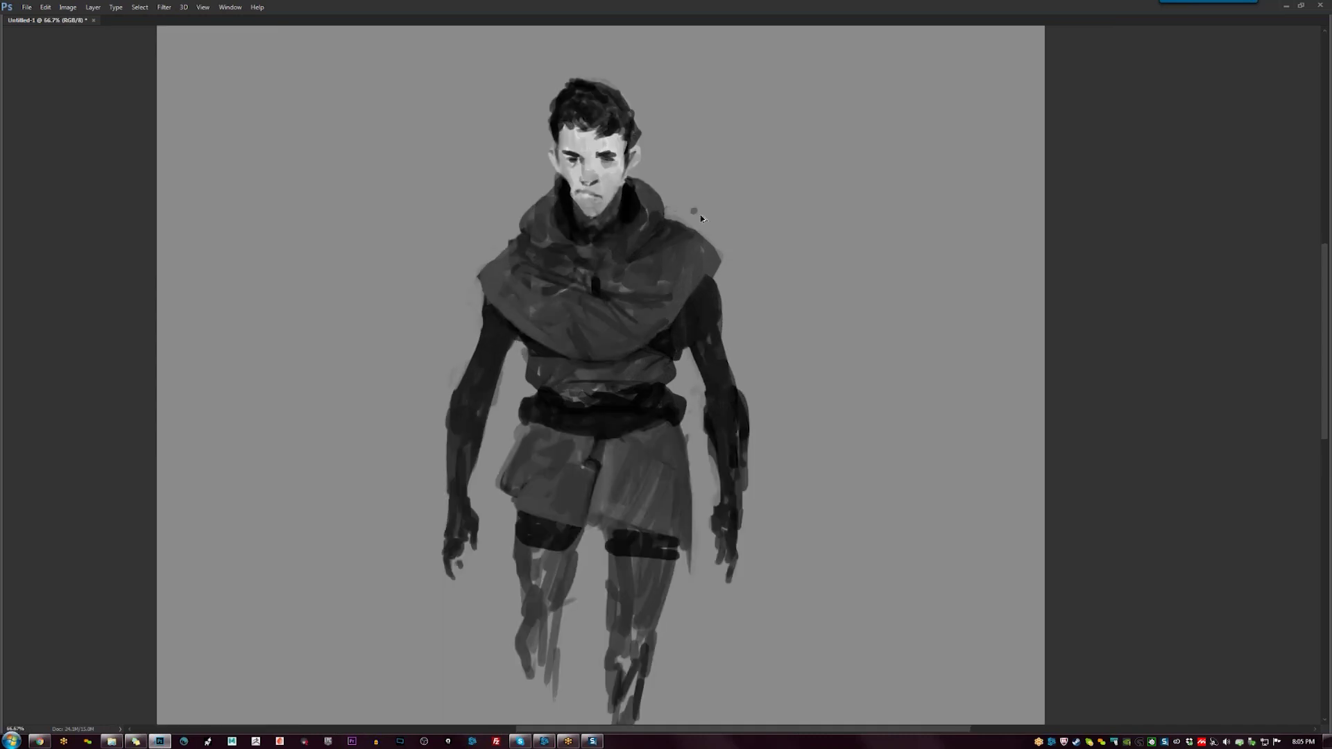
left_click_drag(673, 214, 718, 251)
key("h")
key("ctrl+minus")
left_click(744, 334)
Lasso the figure's left arm, bring back the hidden panels, and copy the selection to a new layer
key("l")
mouse_move(728, 296)
left_mouse_down()
mouse_move(683, 354)
mouse_move(715, 611)
mouse_move(804, 356)
left_mouse_up()
mouse_move(676, 353)
left_mouse_down()
mouse_move(690, 368)
mouse_move(708, 560)
mouse_move(677, 408)
mouse_move(685, 433)
mouse_move(646, 363)
mouse_move(683, 362)
left_mouse_up()
key("Tab")
key("ctrl+j")
Move the copied arm slightly closer to the torso, check it mirrored, and merge it into the background layer
key("v")
left_click_drag(683, 358, 711, 375)
left_click(711, 376, "alt")
key("ctrl+shift+h")
key("ctrl+shift+h")
key("v")
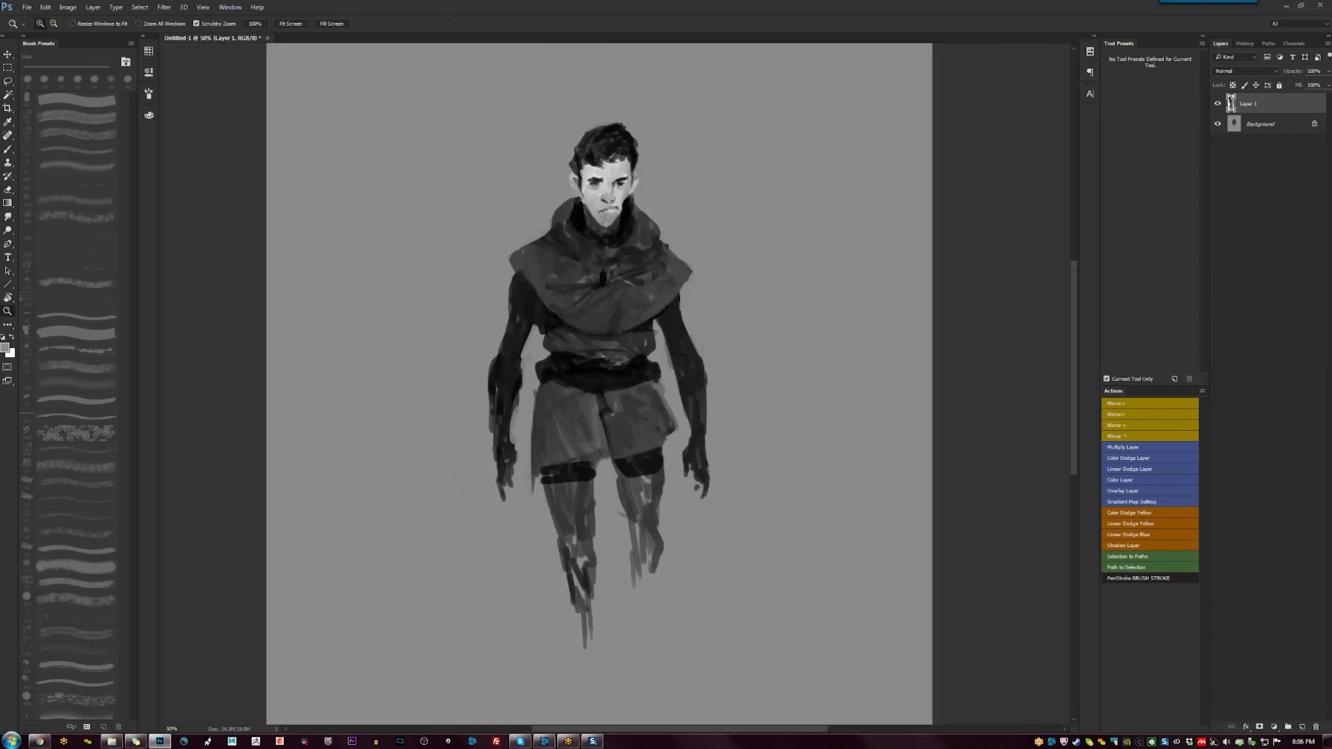
left_click_drag(678, 392, 698, 361)
key("ctrl+e")
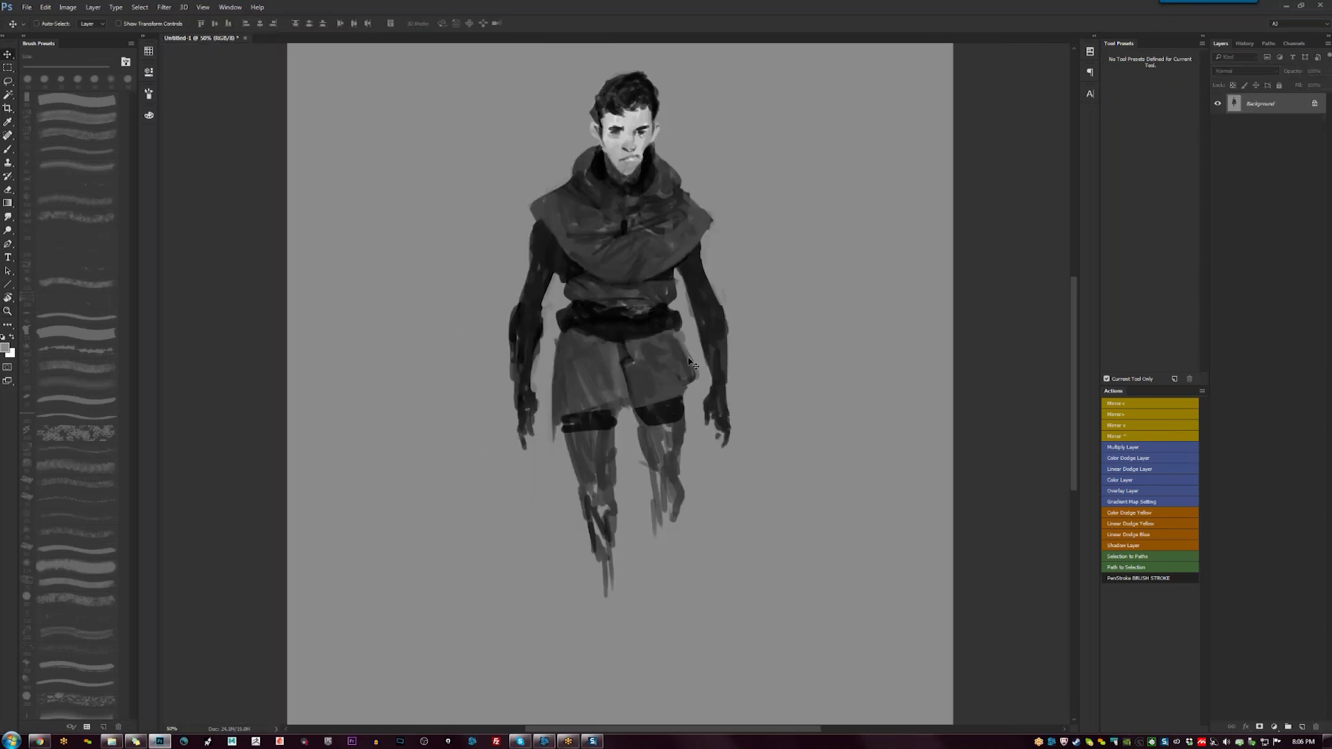
key("ctrl+alt+z")
key("b")
key("ctrl+plus")
left_click(563, 286, "alt")
left_click_drag(552, 285, 575, 325)
key("ctrl+z")
key("ctrl+z")
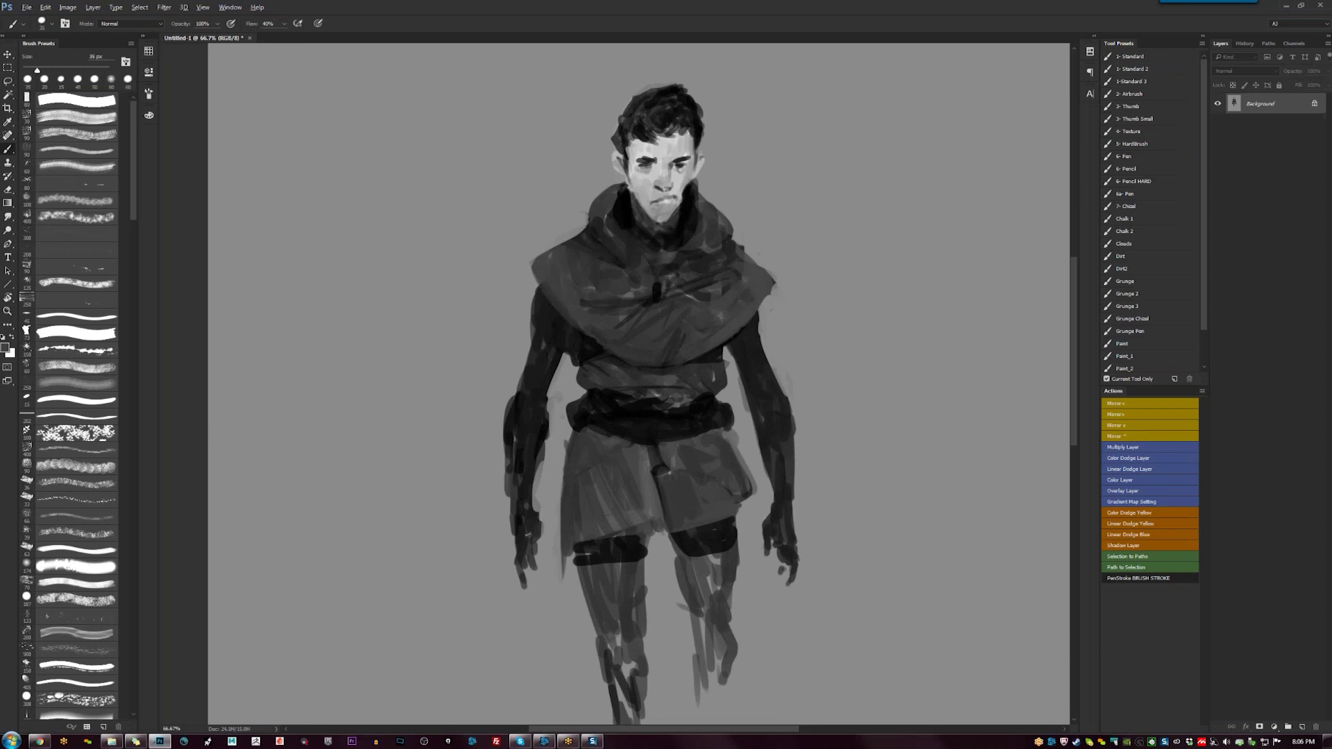
Paint dark folds radiating from the centre of the cowl with a 30 px brush, and check the figure mirrored
key("bracketleft")
mouse_move(582, 300)
left_mouse_down()
mouse_move(645, 299)
mouse_move(617, 302)
mouse_move(627, 325)
mouse_move(605, 349)
left_mouse_up()
key("d")
left_click_drag(652, 310, 636, 361)
mouse_move(645, 319)
left_mouse_down()
mouse_move(621, 357)
mouse_move(656, 362)
left_mouse_up()
left_click(597, 291, "alt")
left_click_drag(591, 303, 538, 292)
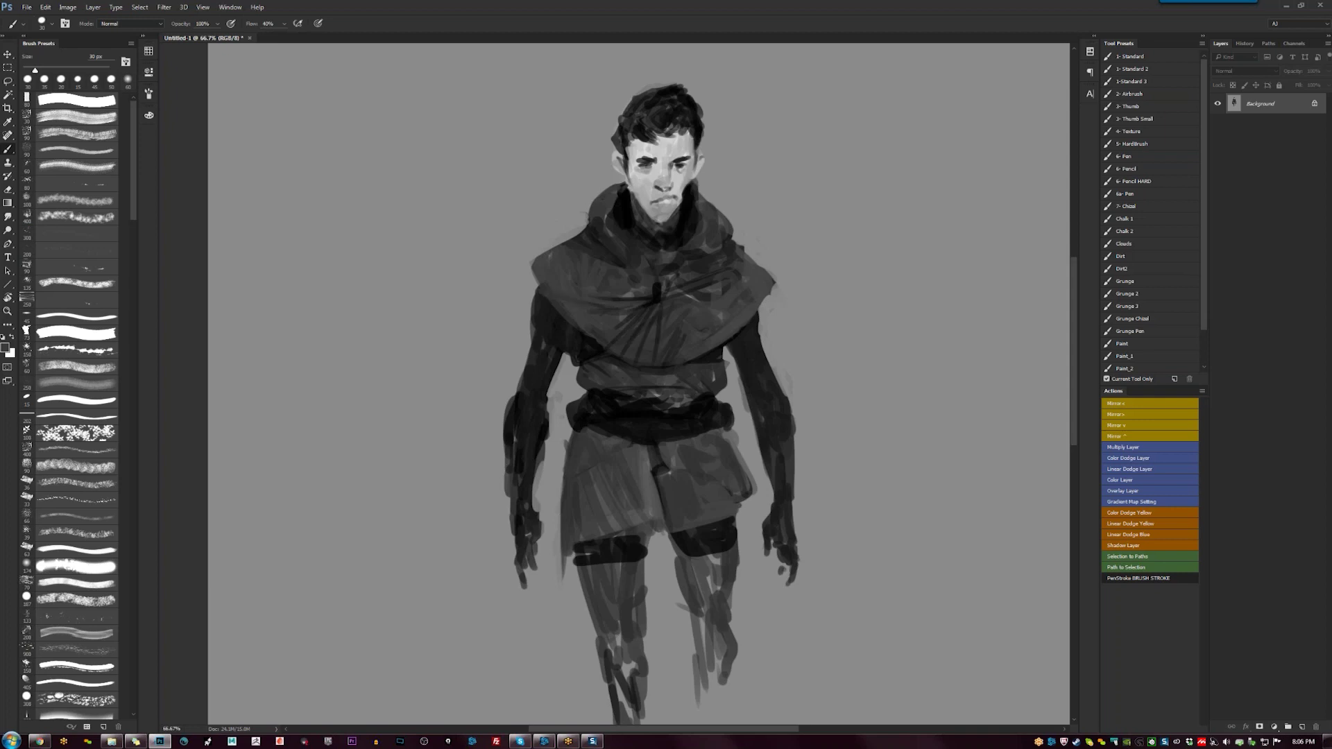
mouse_move(620, 301)
left_mouse_down()
mouse_move(596, 310)
mouse_move(593, 337)
mouse_move(643, 311)
mouse_move(624, 362)
left_mouse_up()
left_click_drag(654, 313, 649, 368)
key("z")
left_click(649, 367, "alt")
key("F2")
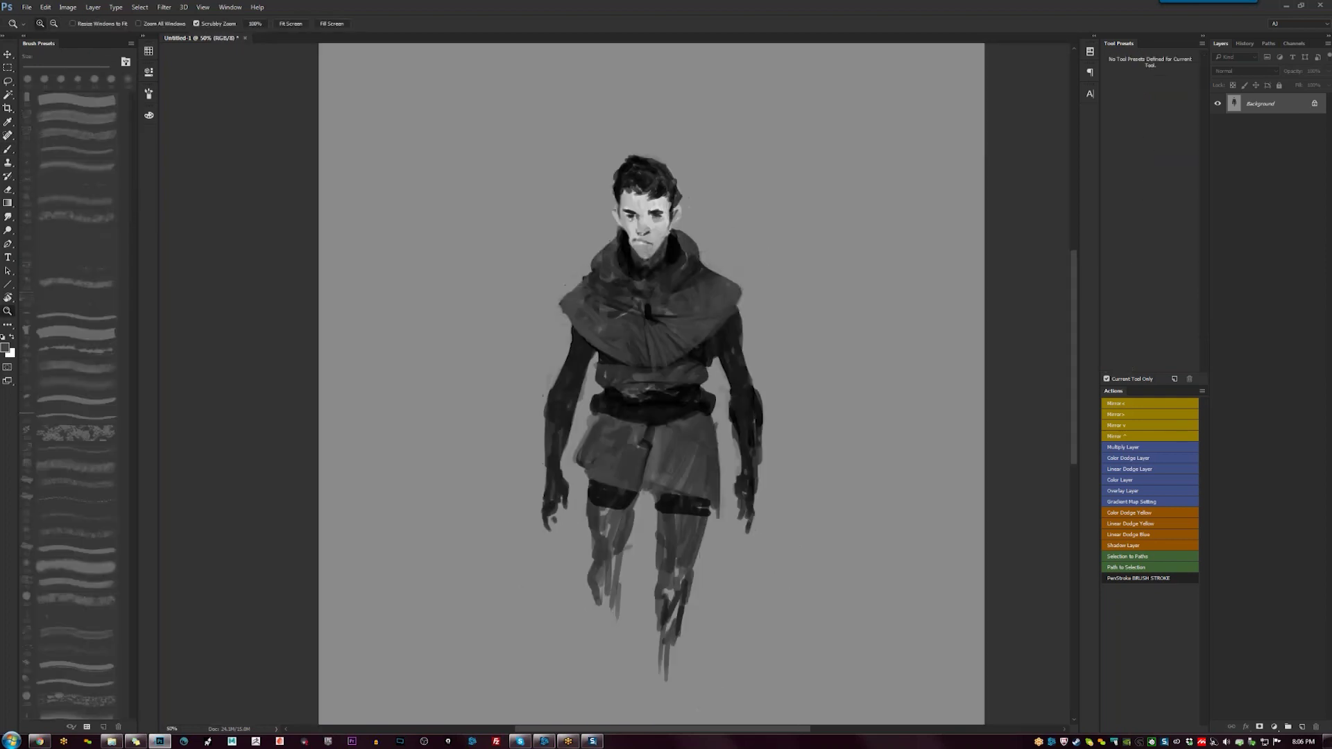
key("F2")
Touch up the cowl's shoulder corner and the upper arm beneath it
key("b")
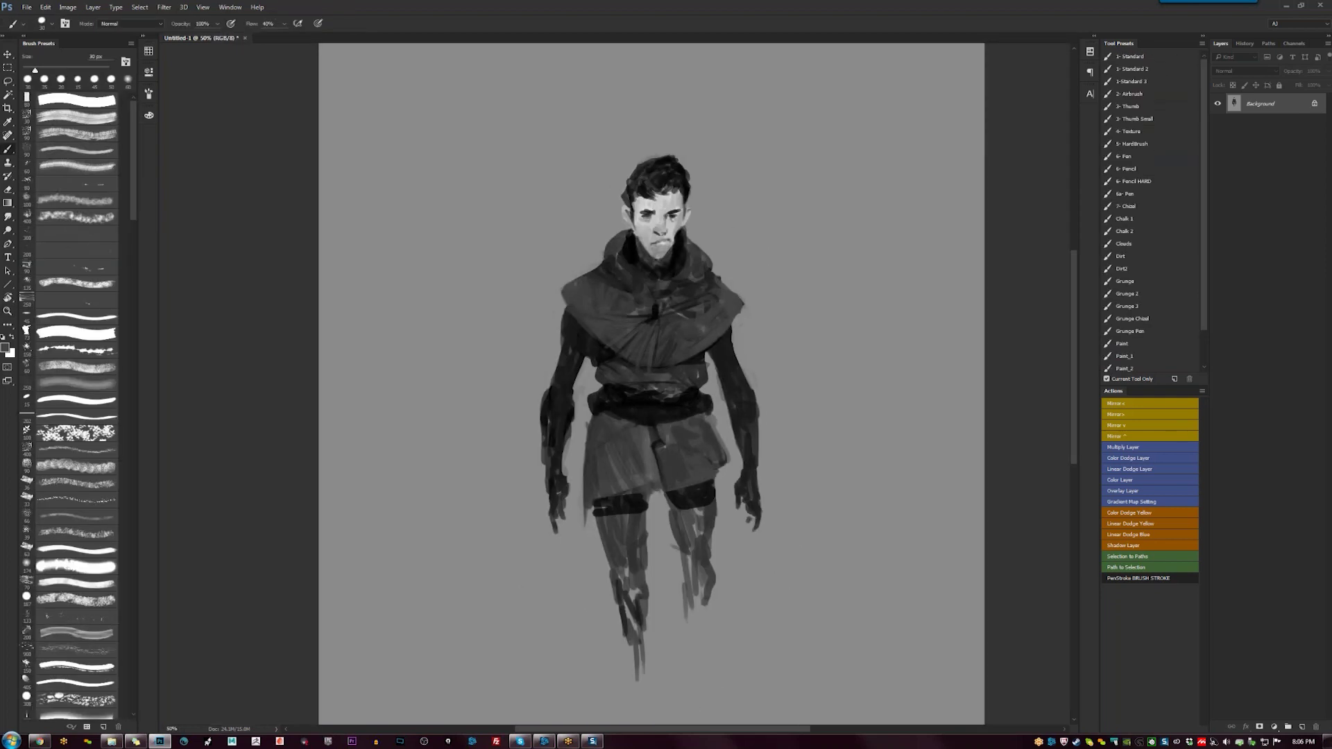
key("ctrl+plus")
mouse_move(555, 288)
left_mouse_down()
mouse_move(558, 318)
mouse_move(543, 305)
mouse_move(566, 334)
left_mouse_up()
key("ctrl+z")
left_click(572, 284, "alt")
key("ctrl+z")
left_click(563, 302, "alt")
left_click(559, 336, "alt")
key("z")
left_click(798, 387, "alt")
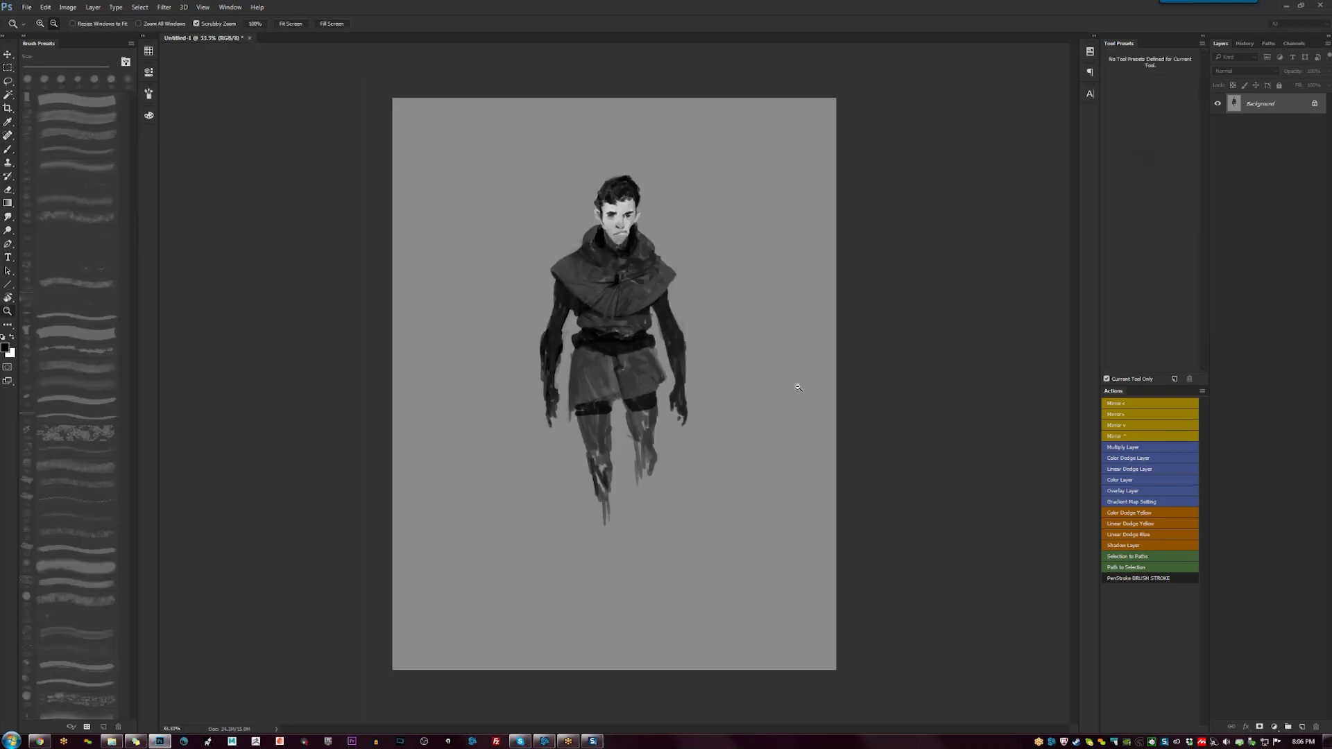
Reshape the shorts' hem and cover the dark thigh bands with the leg grey in the mirrored view
left_click(640, 420)
key("b")
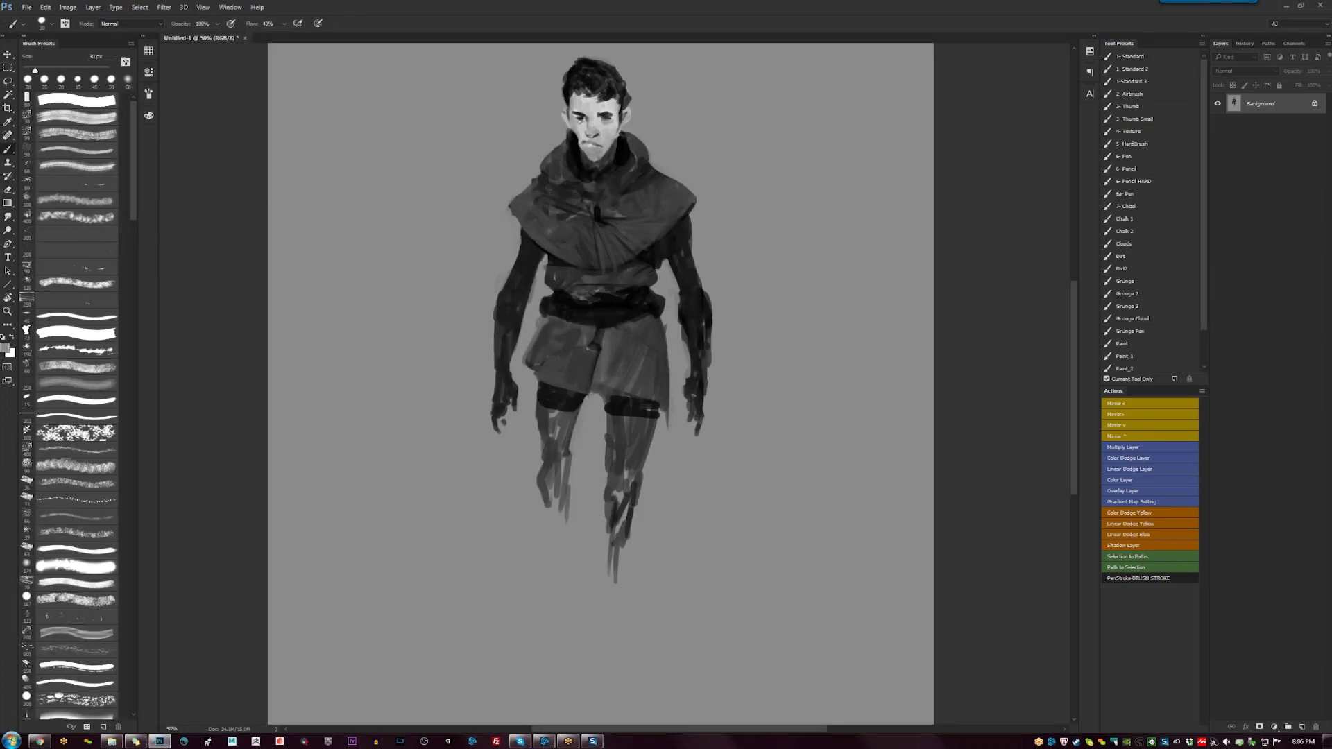
mouse_move(541, 411)
left_mouse_down()
mouse_move(567, 408)
mouse_move(541, 402)
mouse_move(544, 434)
mouse_move(562, 446)
mouse_move(572, 425)
mouse_move(650, 414)
mouse_move(612, 413)
mouse_move(642, 414)
mouse_move(608, 406)
mouse_move(625, 400)
left_mouse_up()
left_click(558, 414, "alt")
left_click(620, 400, "alt")
mouse_move(614, 402)
left_mouse_down()
mouse_move(599, 392)
mouse_move(645, 395)
mouse_move(596, 380)
mouse_move(631, 393)
left_mouse_up()
left_click(600, 368, "alt")
left_click_drag(626, 392, 605, 389)
Paint cloth strokes into the shorts and clean up their outer edges
left_click_drag(624, 333, 618, 363)
mouse_move(638, 342)
left_mouse_down()
mouse_move(626, 364)
mouse_move(636, 347)
mouse_move(602, 355)
mouse_move(626, 382)
mouse_move(643, 371)
left_mouse_up()
left_click(611, 367, "alt")
left_click(674, 324, "alt")
left_click_drag(666, 319, 669, 356)
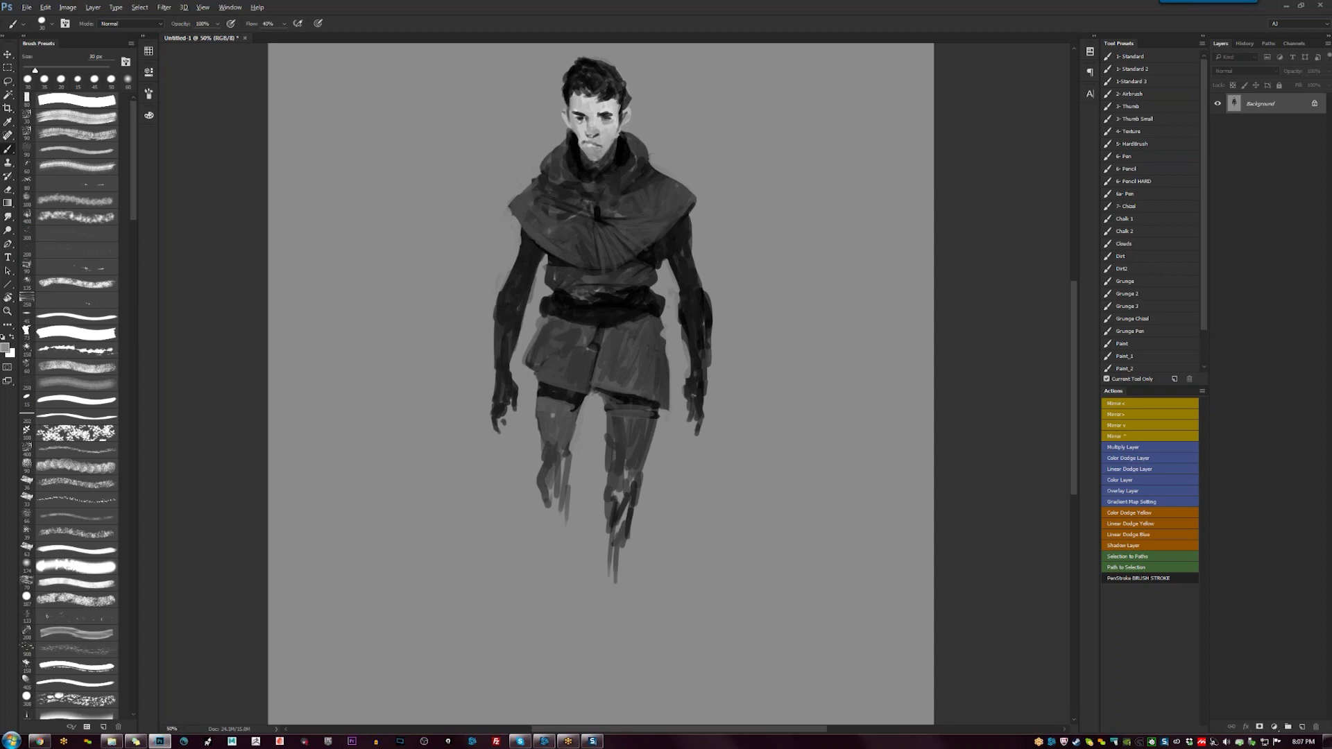
left_click_drag(534, 325, 527, 365)
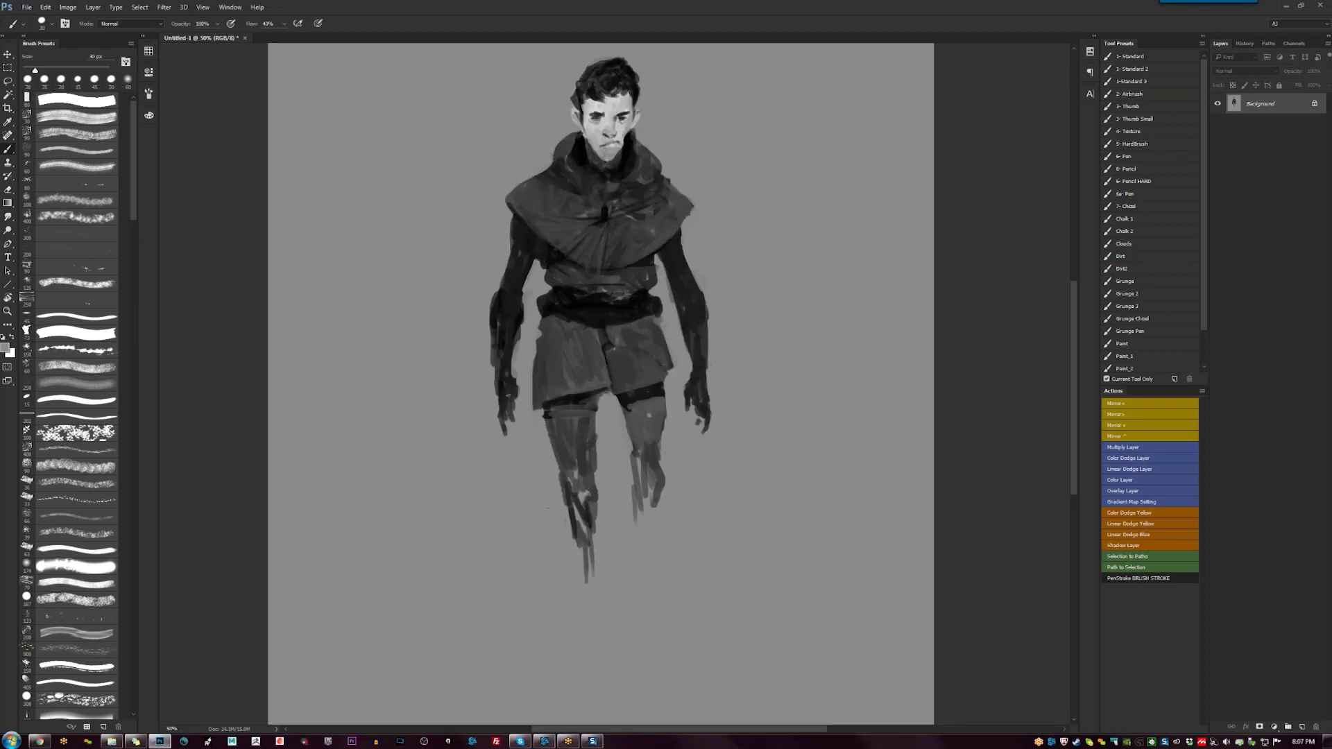
Refine the wrapped waist cloth with curved folds and dark accents below the cowl
left_click(655, 272, "alt")
left_click(629, 299, "alt")
left_click_drag(626, 298, 582, 277)
left_click(616, 290, "alt")
left_click(613, 286, "alt")
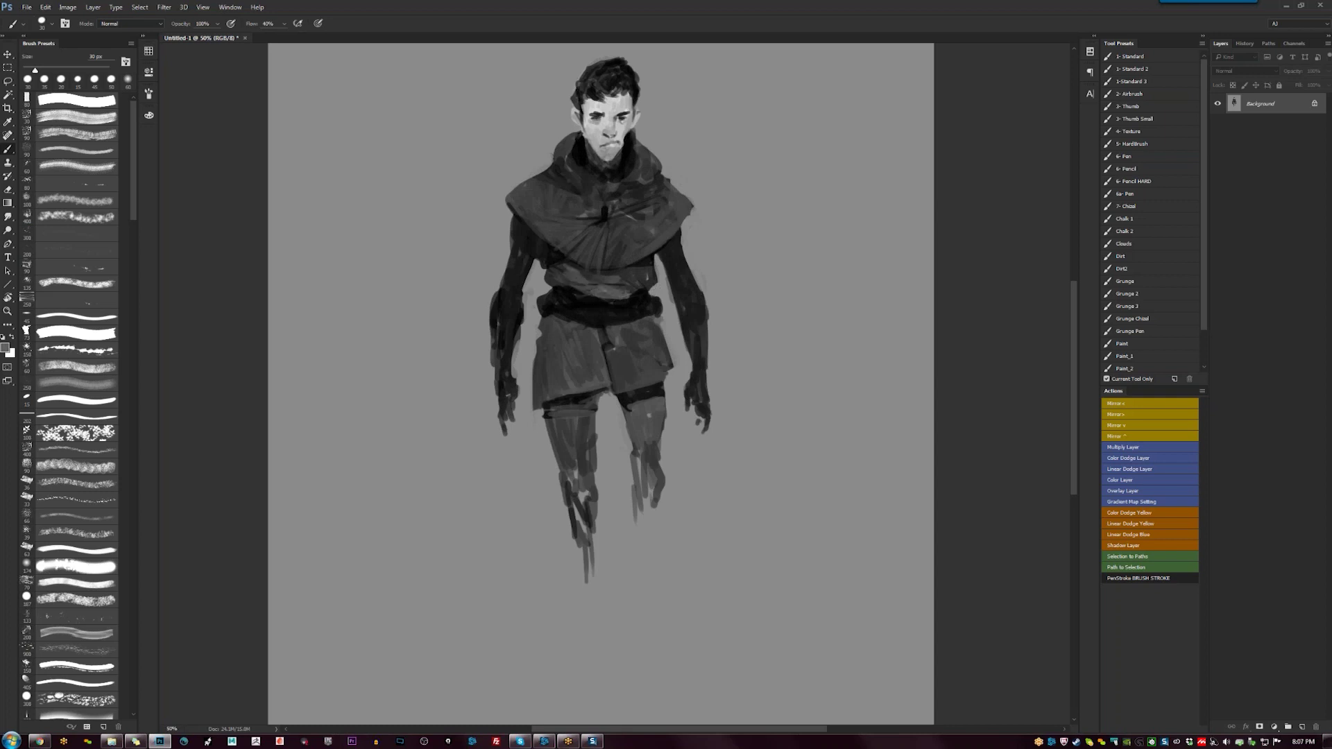
left_click(637, 276, "alt")
left_click(630, 298, "alt")
left_click_drag(577, 288, 588, 287)
left_click_drag(573, 252, 567, 259)
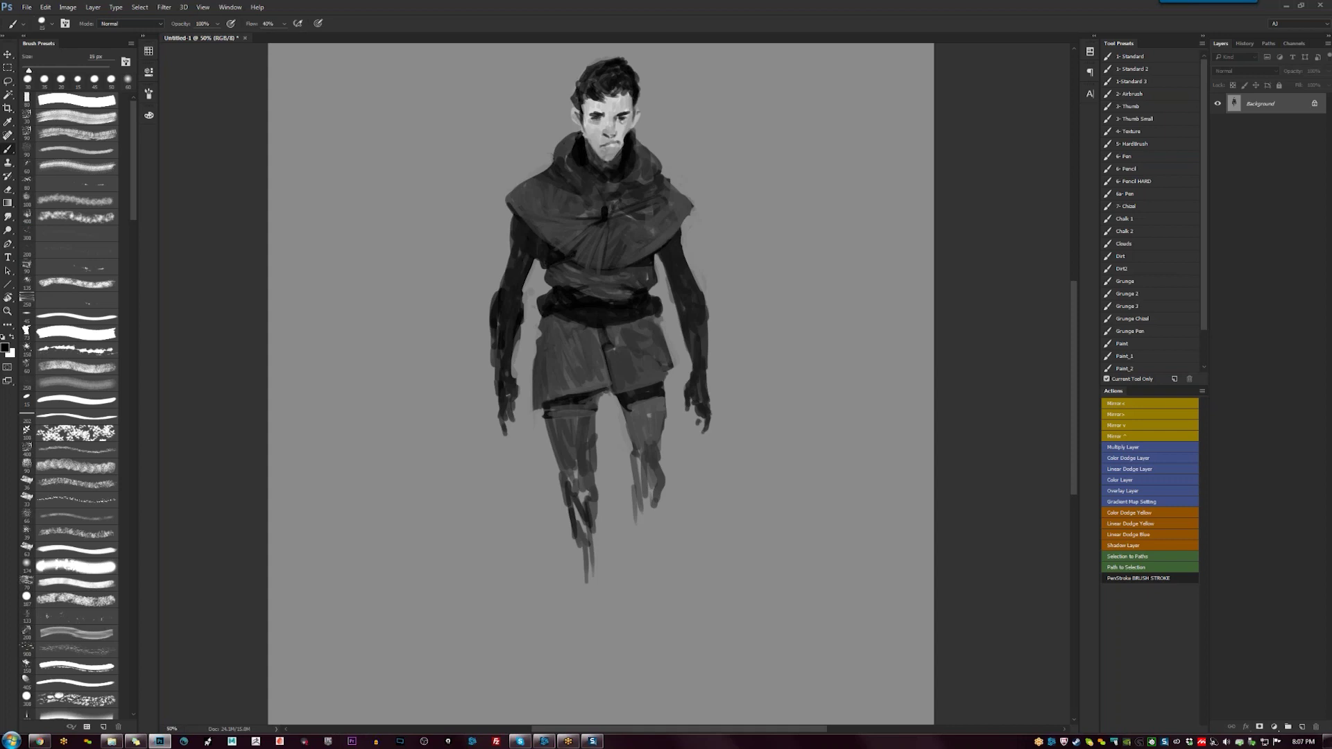
Darken the area under the cowl's lower edge with the canvas mirrored, and flip the canvas back
left_click(629, 336, "ctrl+alt")
left_click(628, 336, "ctrl+alt")
key("ctrl+shift+h")
left_click(628, 336, "ctrl")
left_click(629, 336, "ctrl")
left_click(552, 290, "alt")
key("bracketright")
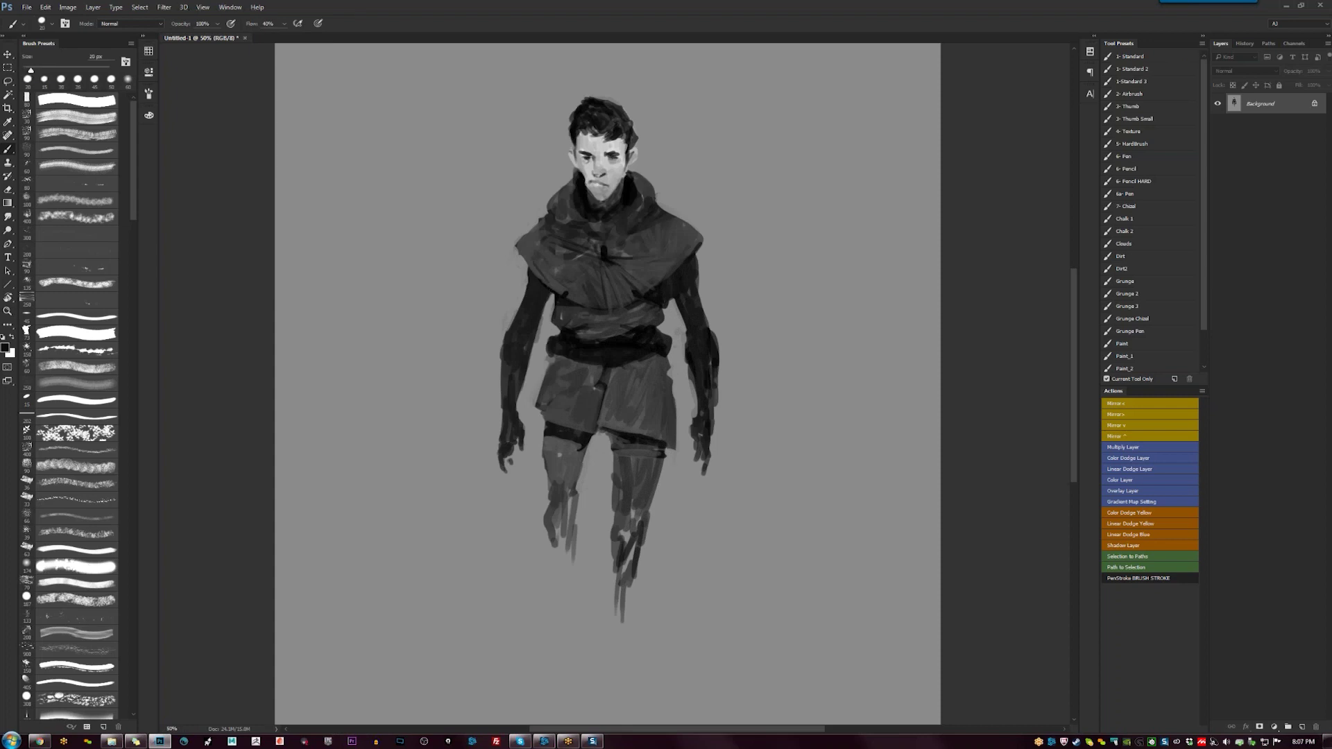
key("bracketright")
key("bracketright")
key("bracketright")
key("bracketright")
key("bracketright")
key("bracketright")
key("bracketright")
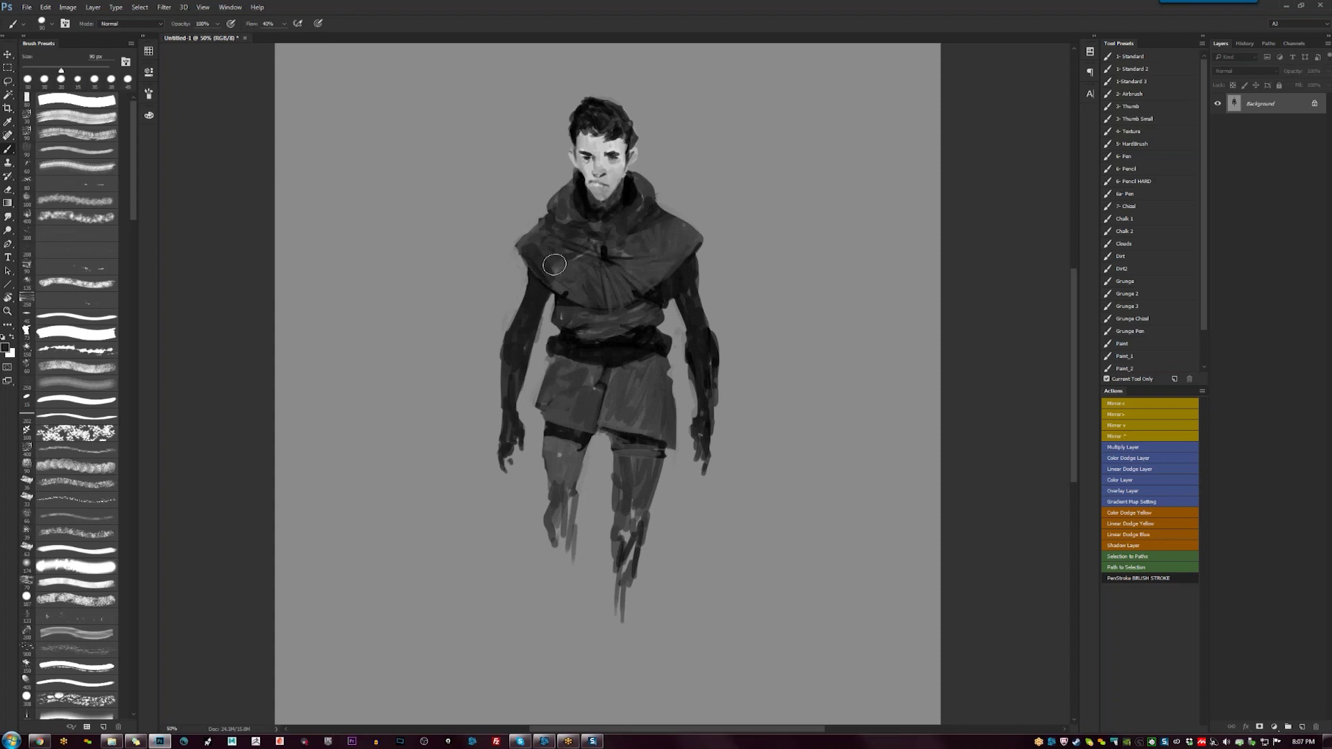
key("ctrl+minus")
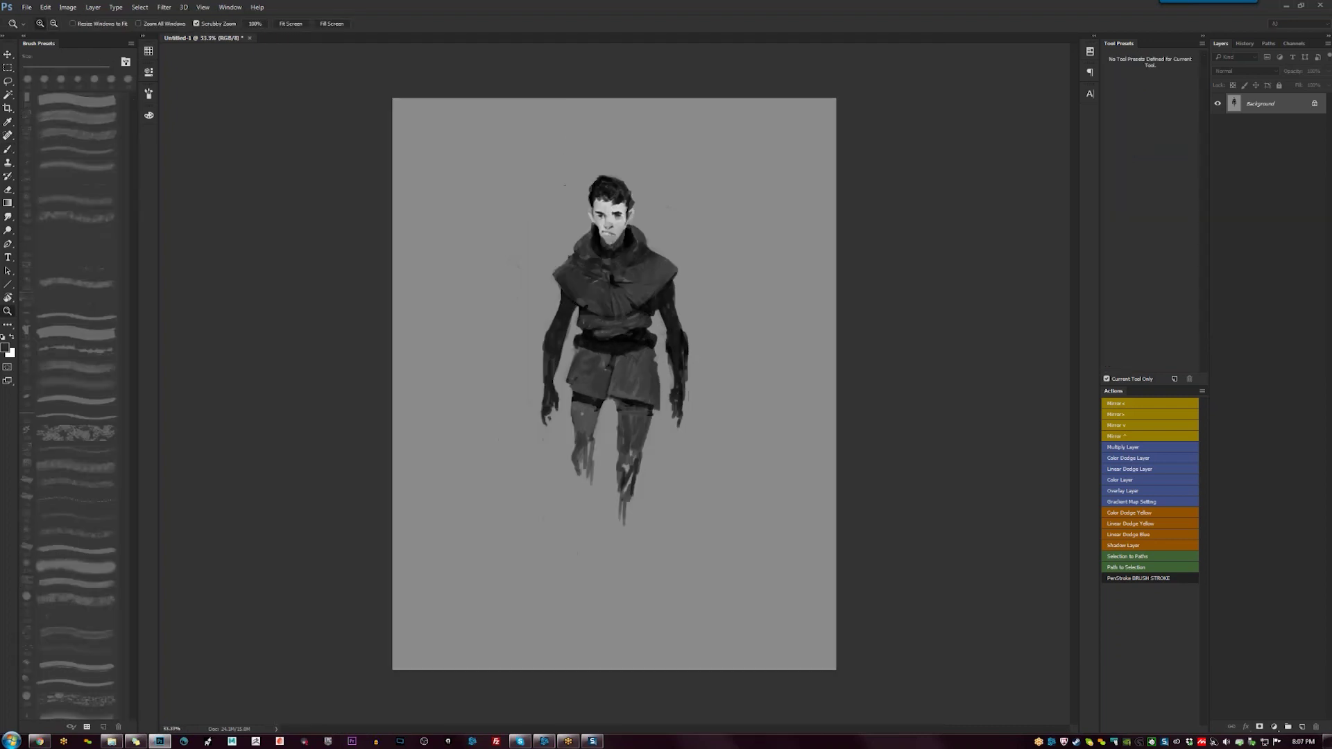
key("ctrl+shift+h")
Soften the folds on the chest area of the cowl with a smaller brush
key("ctrl+plus")
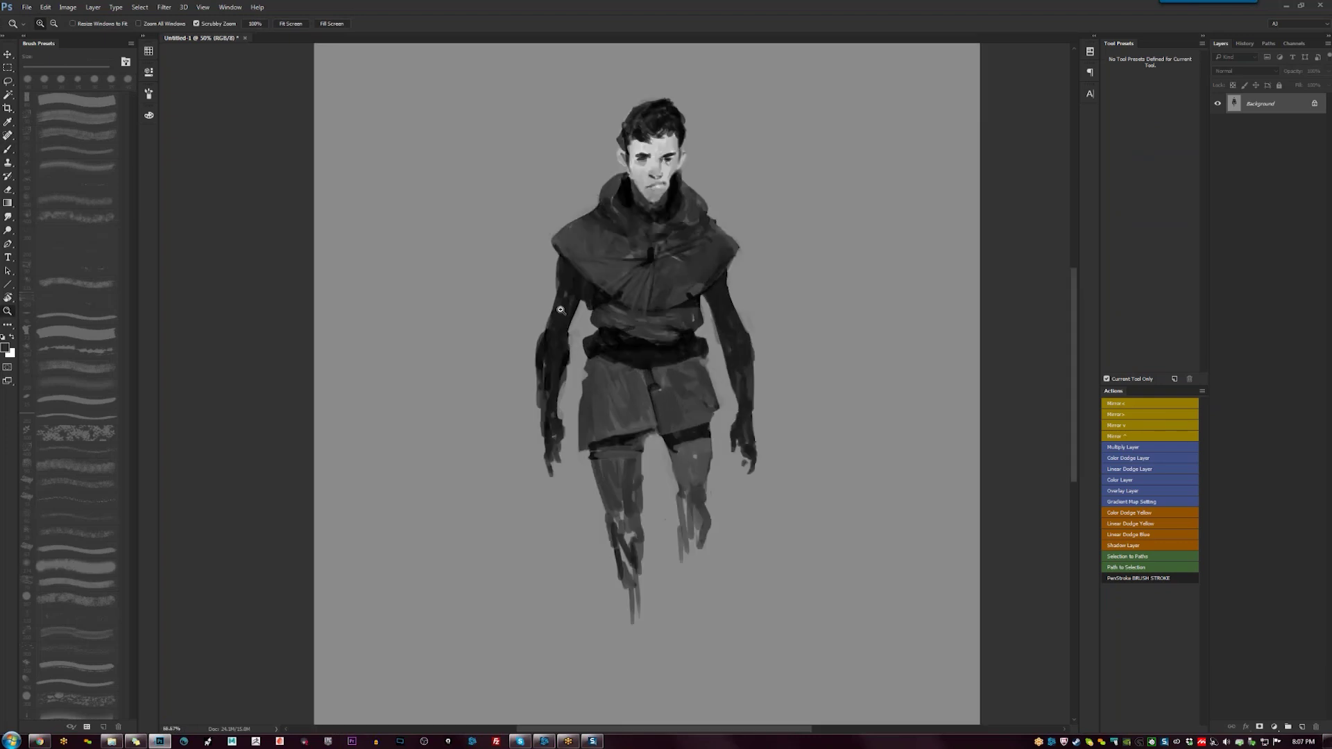
key("ctrl+plus")
key("b")
key("bracketleft")
key("bracketleft")
key("bracketleft")
key("bracketleft")
key("bracketleft")
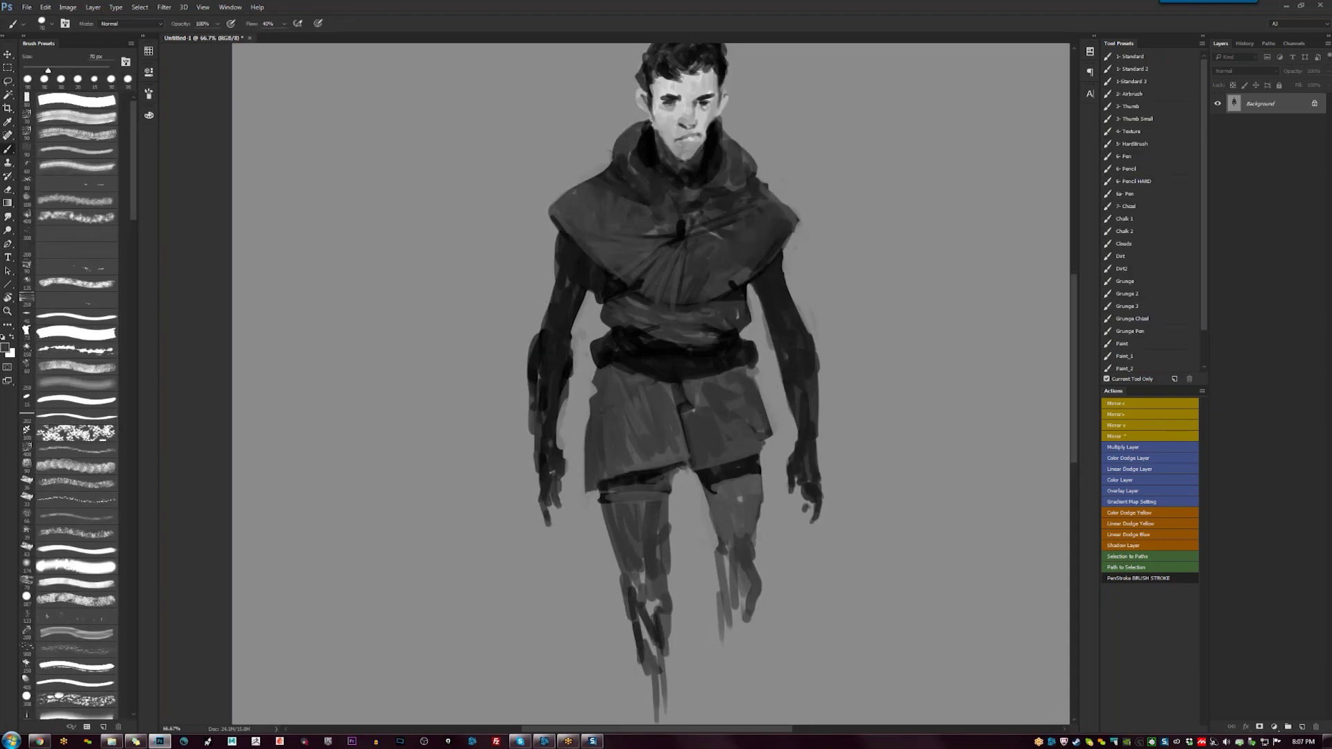
left_click_drag(652, 238, 668, 235)
key("z")
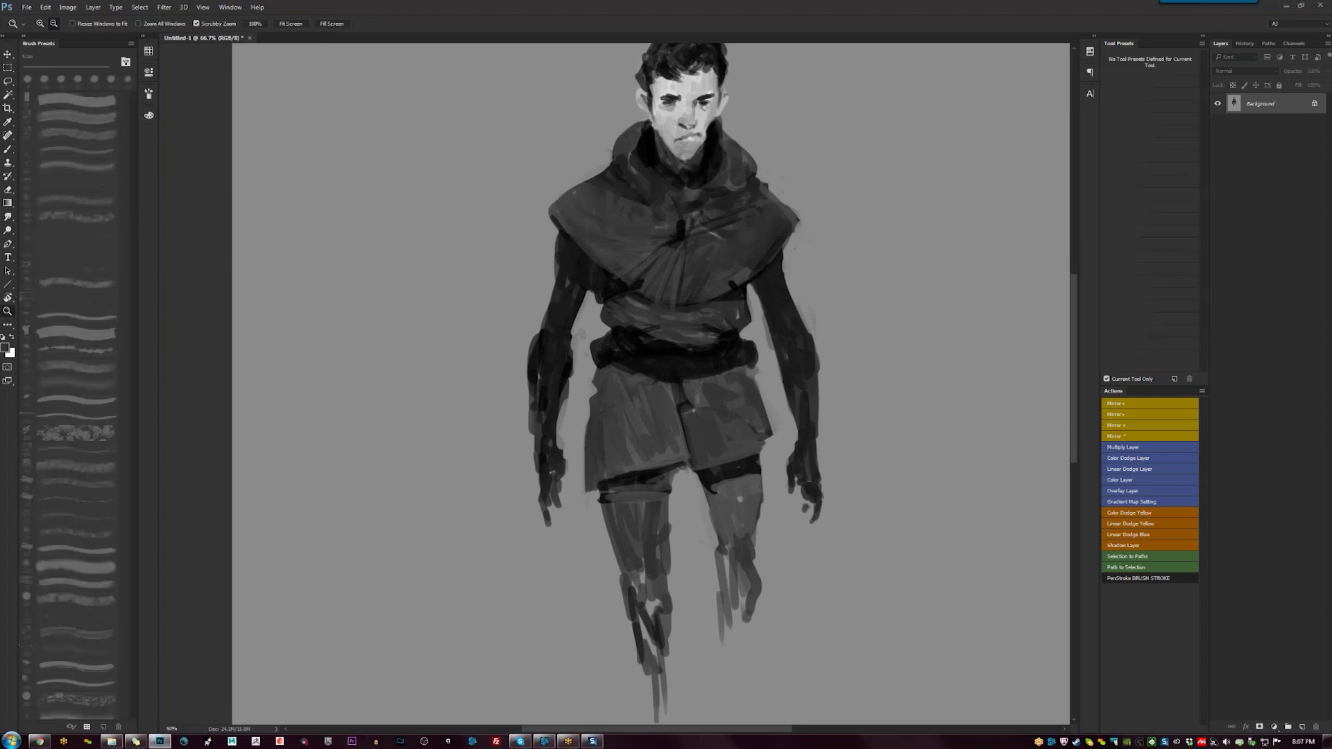
key("ctrl+minus")
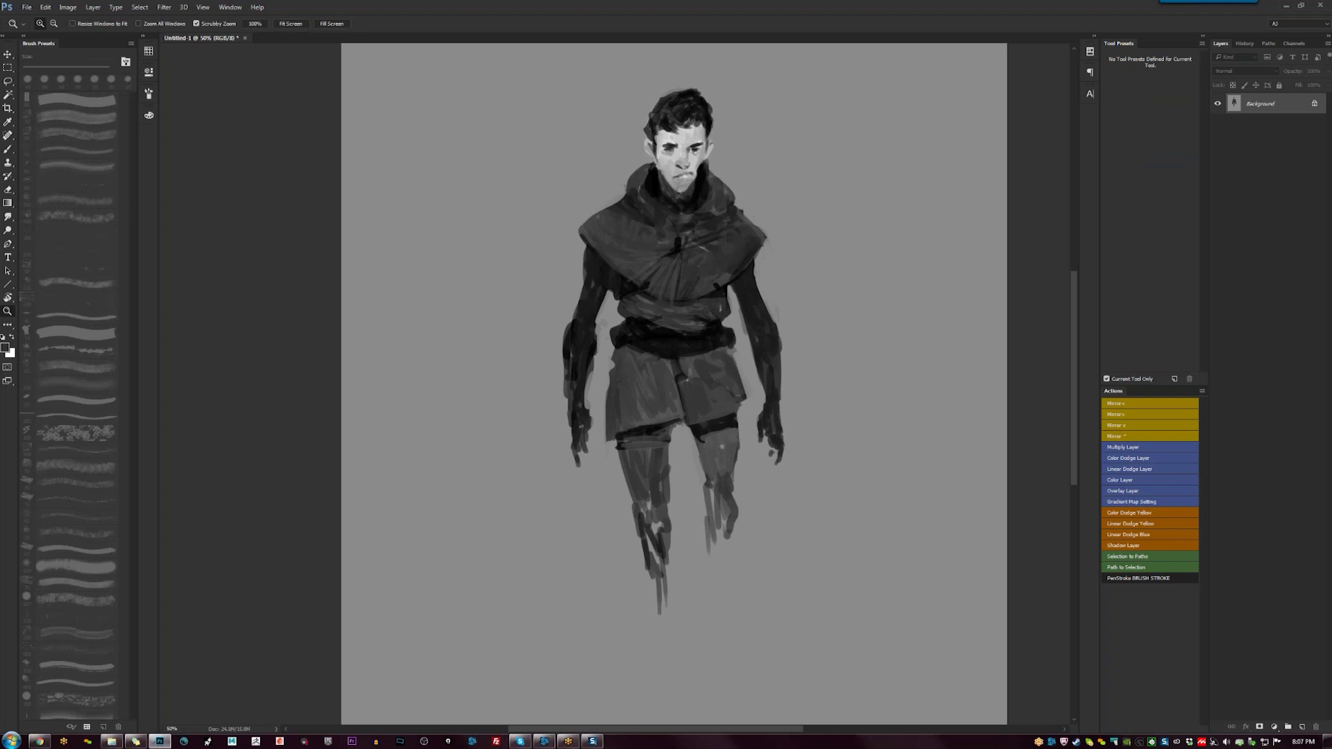
key("b")
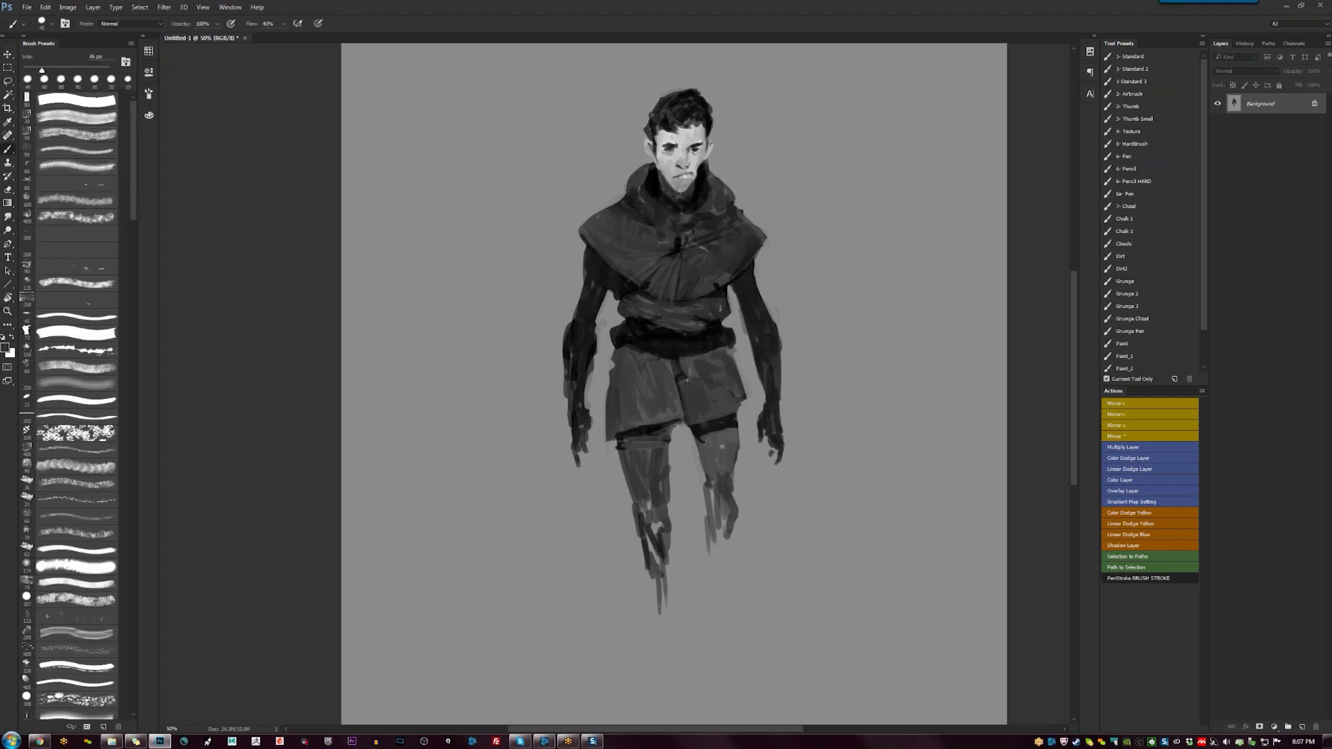
Clean the background along the cowl's shoulder with a 45 px brush in the mirrored view, and flip the canvas back
key("z")
key("ctrl+plus")
key("b")
left_click_drag(729, 197, 773, 249)
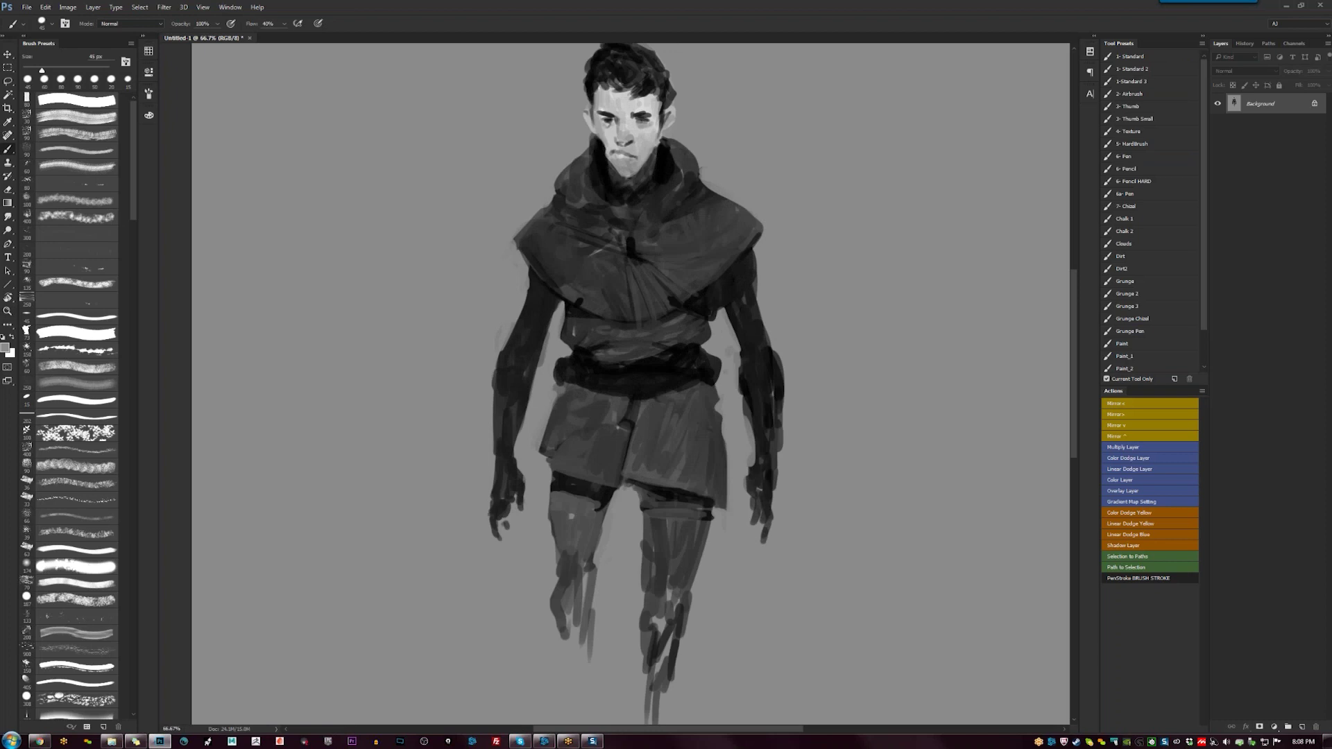
key("d")
key("z")
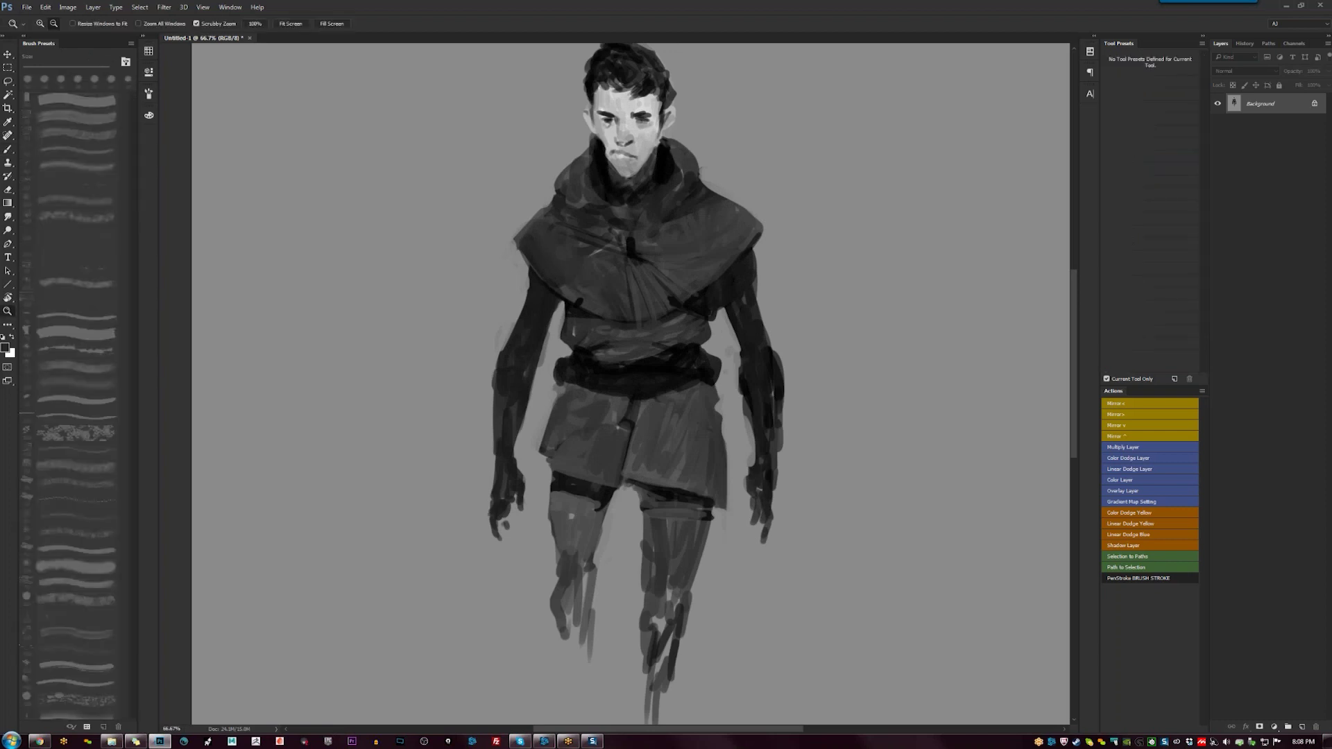
left_click(616, 298, "alt")
key("ctrl+shift+h")
Refine the silhouette of the cowl on both shoulders
left_click(693, 299)
key("b")
left_click_drag(514, 170, 547, 224)
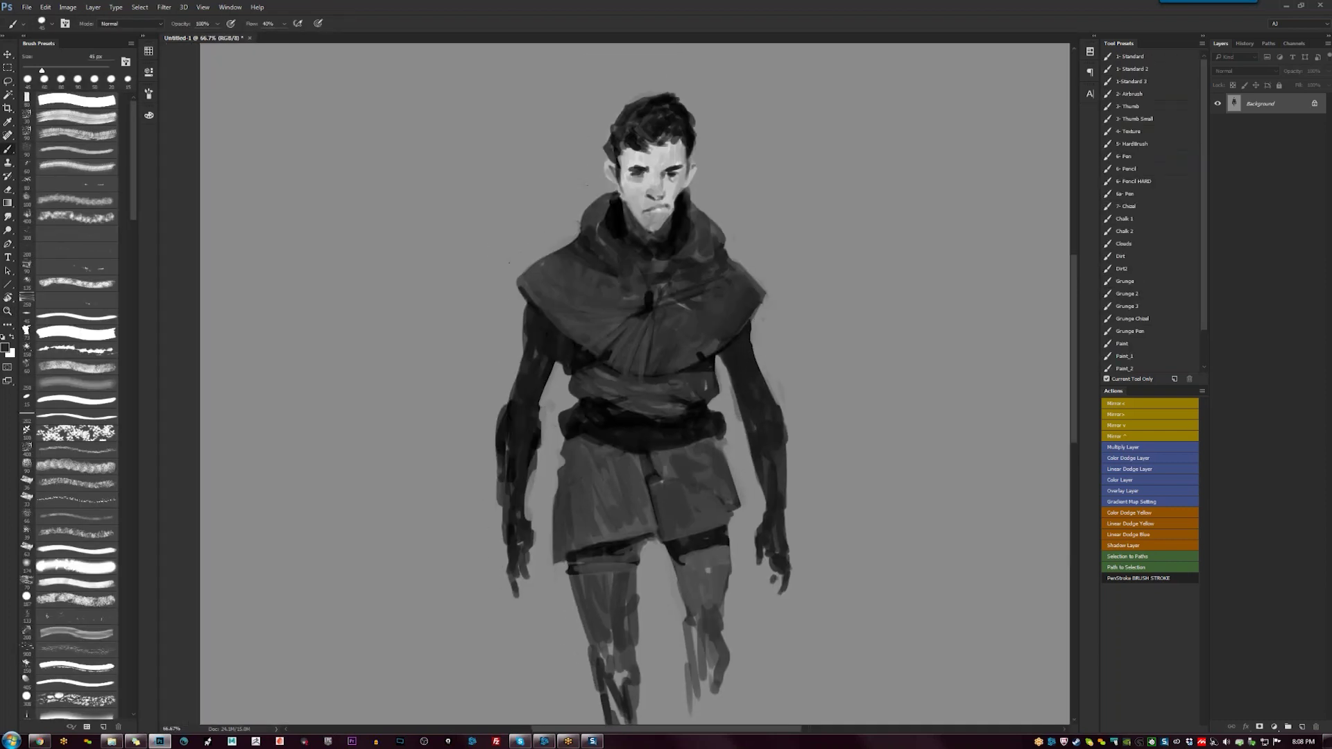
left_click(744, 273, "alt")
key("z")
left_click(727, 369, "alt")
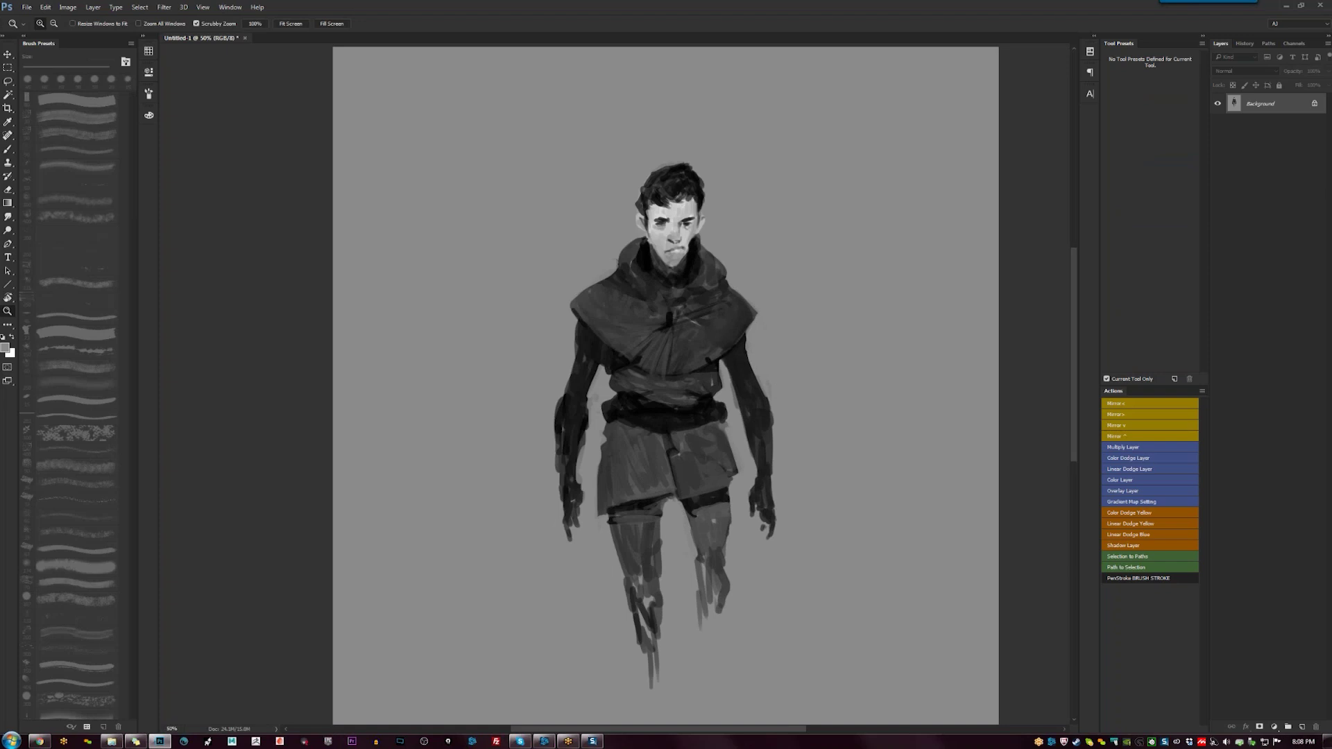
left_click(608, 361)
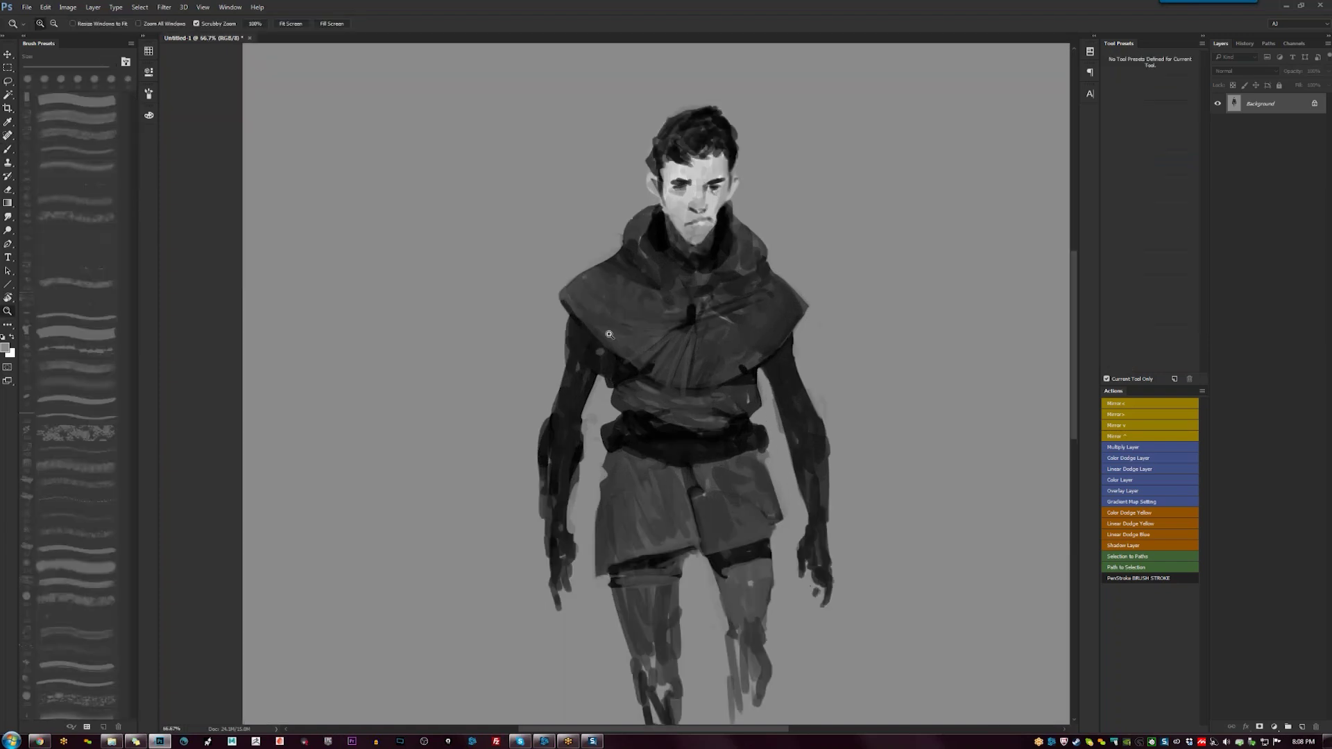
Darken both upper arms beneath the cowl and firm up their contours
key("b")
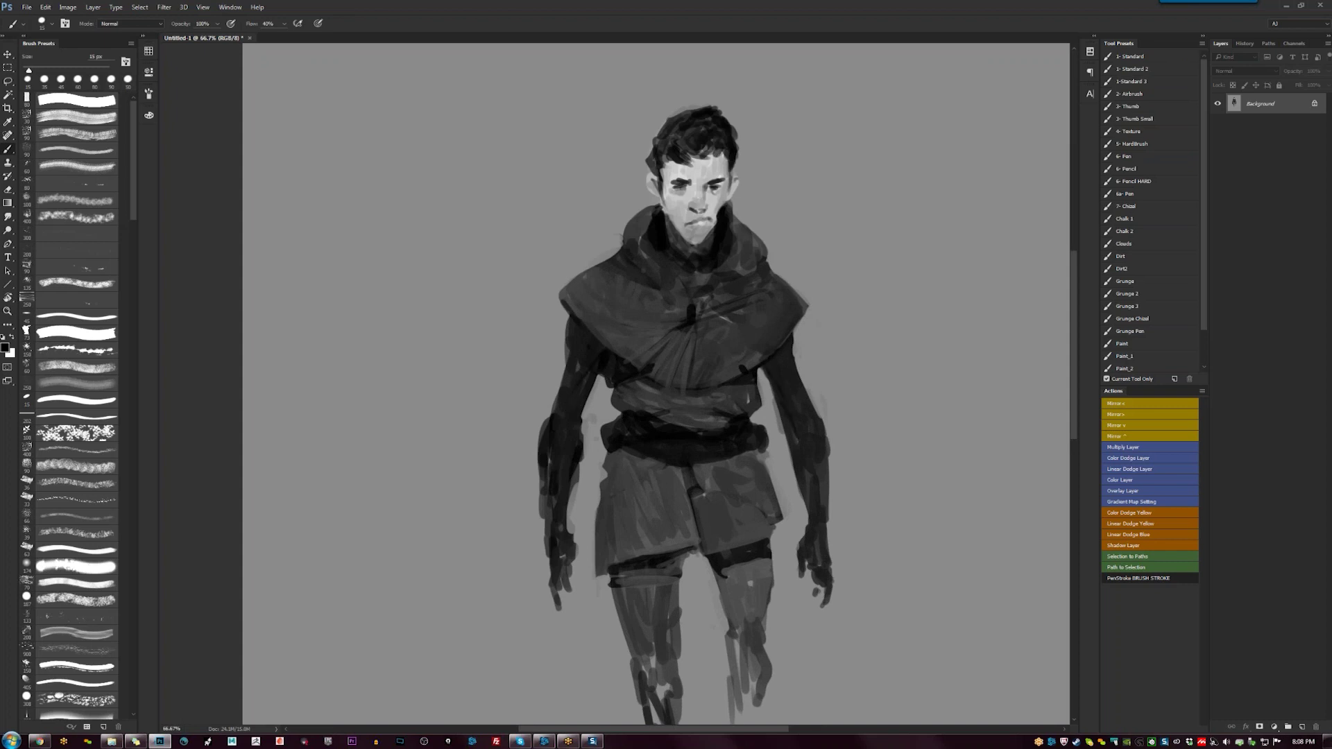
left_click_drag(763, 369, 794, 464)
key("bracketright")
left_click_drag(575, 388, 572, 412)
left_click_drag(566, 336, 564, 380)
key("ctrl+z")
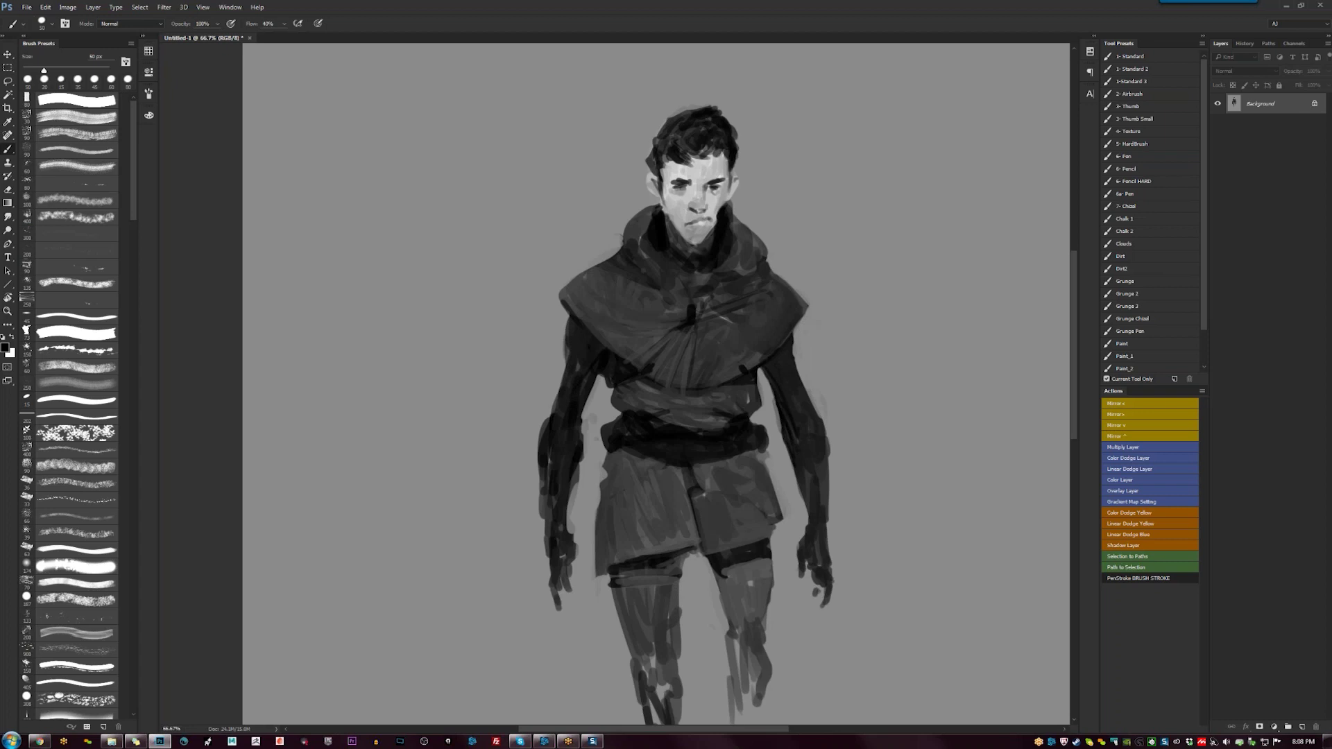
left_click_drag(567, 347, 567, 367)
left_click(586, 305, "alt")
left_click_drag(565, 305, 582, 323)
left_click(646, 284, "alt")
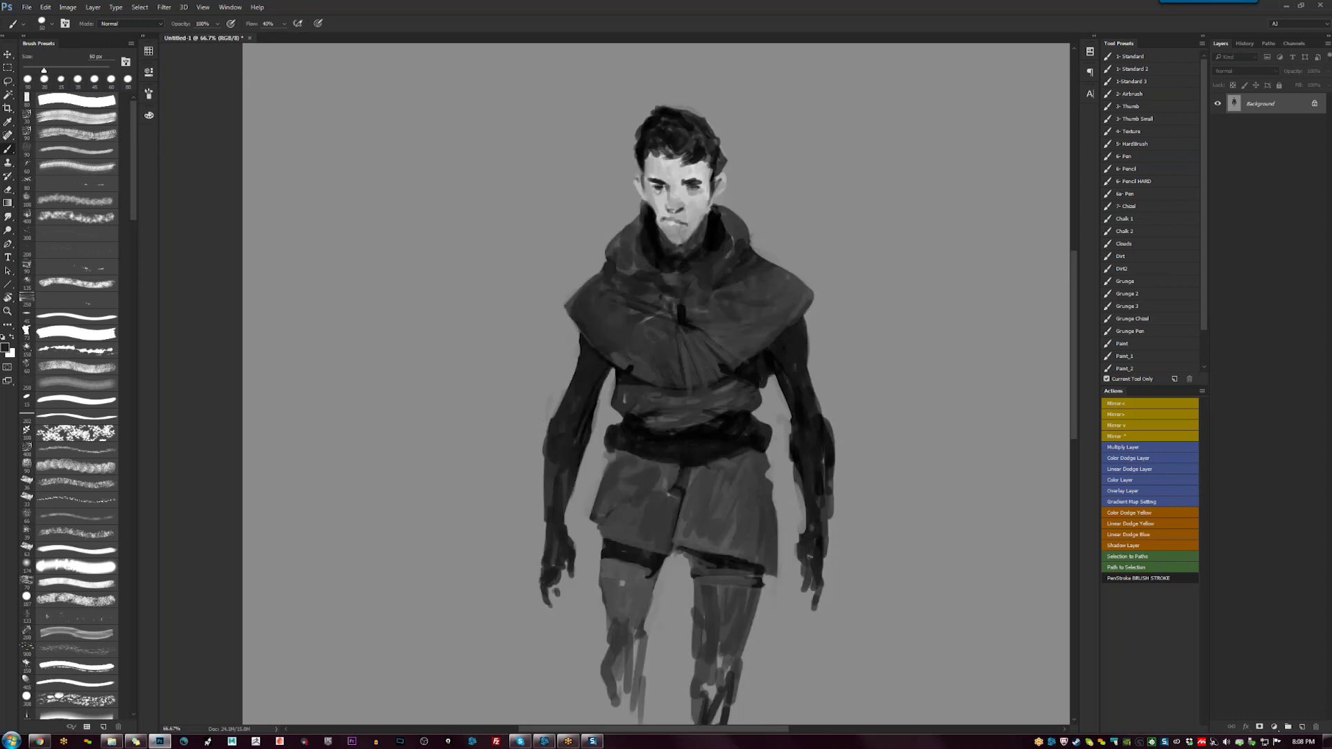
Shape the cowl's fold and slope below the collar in the mirrored view, and flip the canvas back
key("d")
key("bracketleft")
key("bracketleft")
key("bracketleft")
key("bracketleft")
key("bracketleft")
mouse_move(616, 277)
left_mouse_down()
mouse_move(638, 294)
mouse_move(631, 279)
mouse_move(586, 282)
left_mouse_up()
key("bracketright")
key("bracketright")
key("bracketleft")
key("bracketright")
key("bracketright")
left_click(595, 265, "alt")
key("ctrl+shift+h")
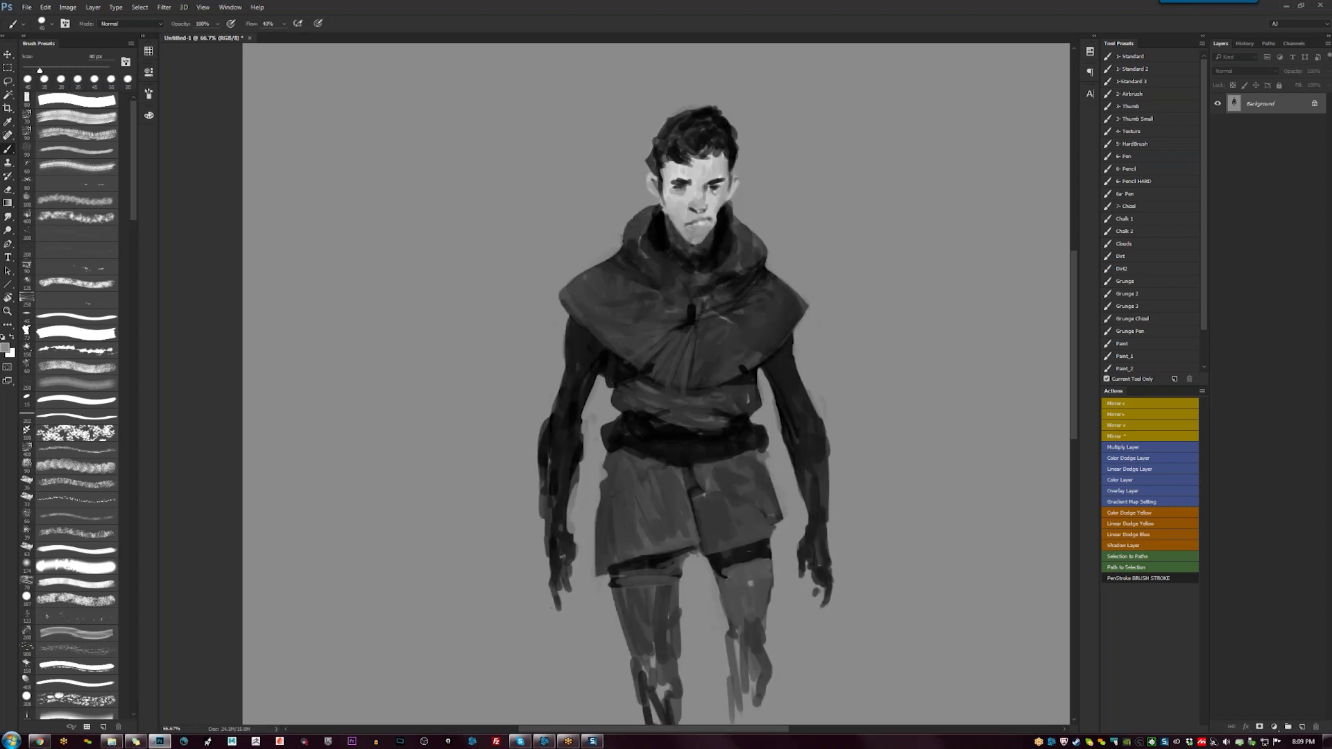
Smooth the cowl's slope over the figure's left shoulder with a 40 px brush, and mirror the canvas
key("z")
left_click(739, 385, "alt")
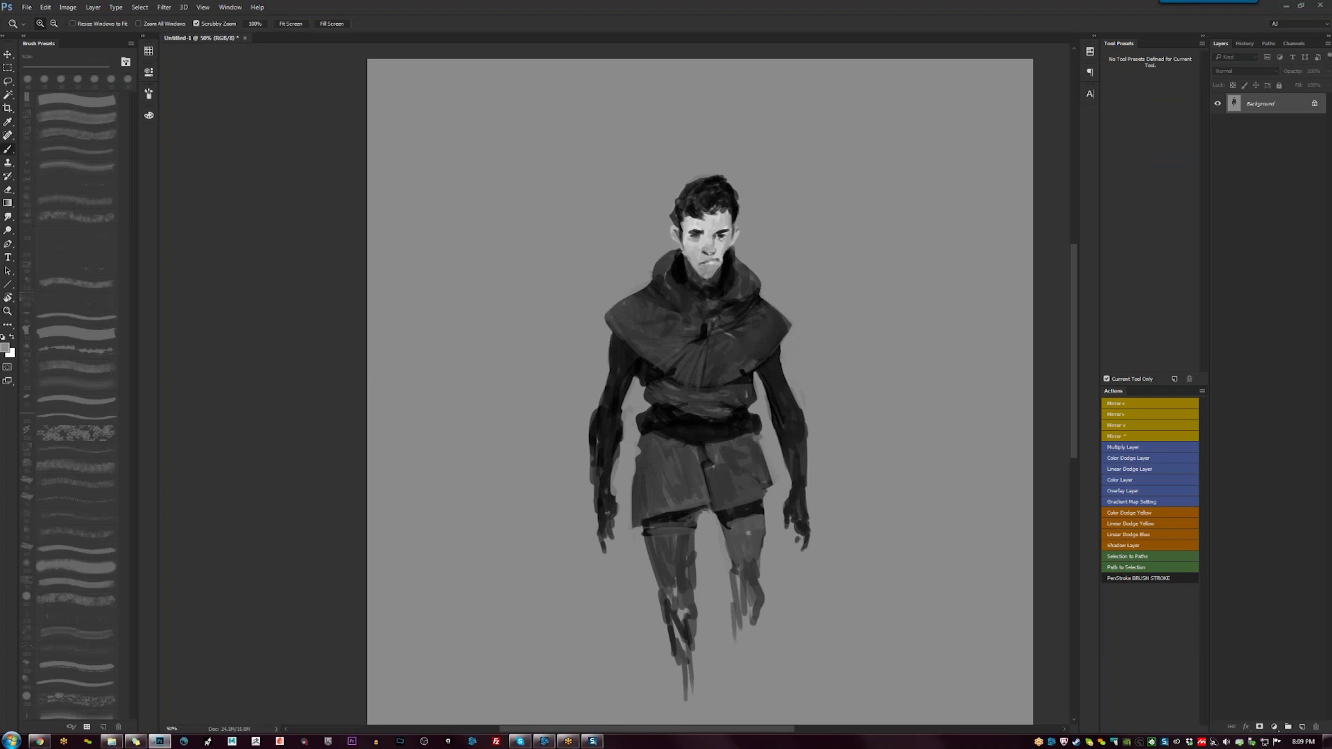
left_click(646, 303)
key("b")
key("d")
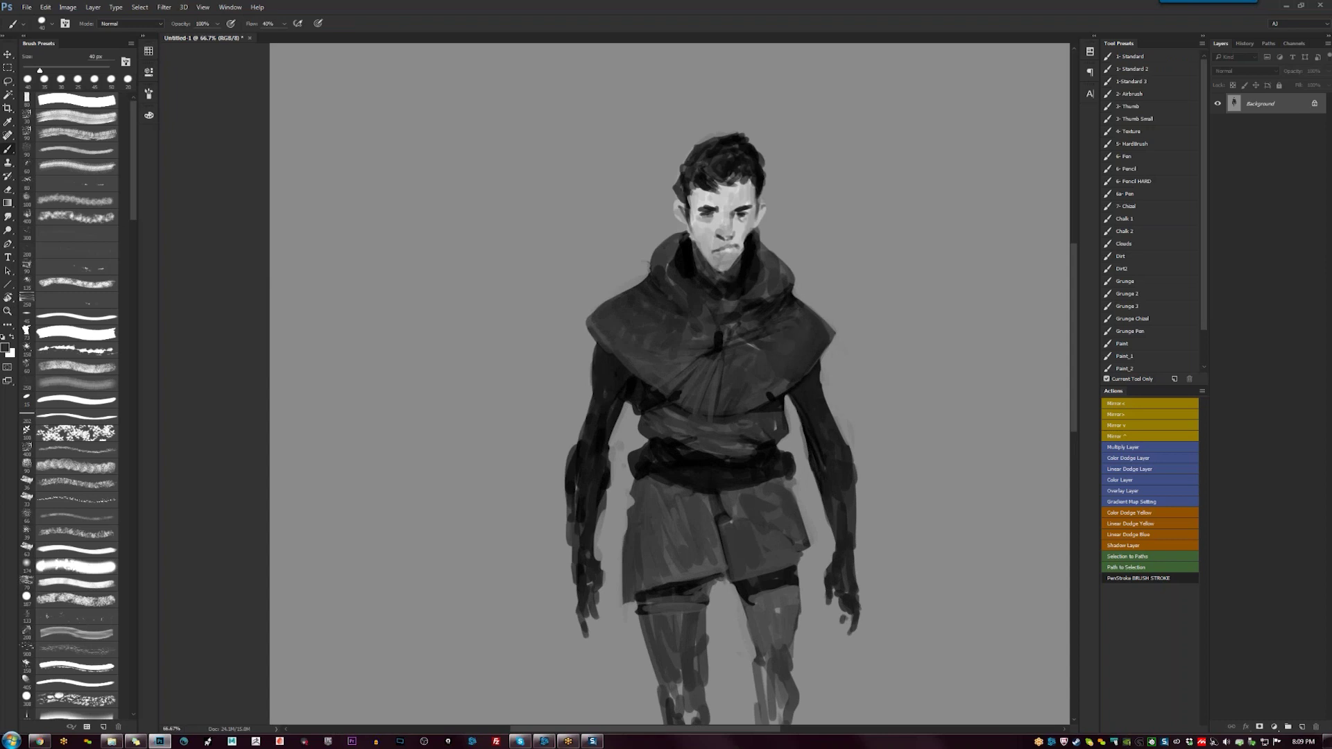
left_click(813, 295, "alt")
left_click_drag(799, 300, 823, 318)
left_click_drag(798, 301, 832, 334)
left_click(844, 375, "alt")
key("ctrl+shift+h")
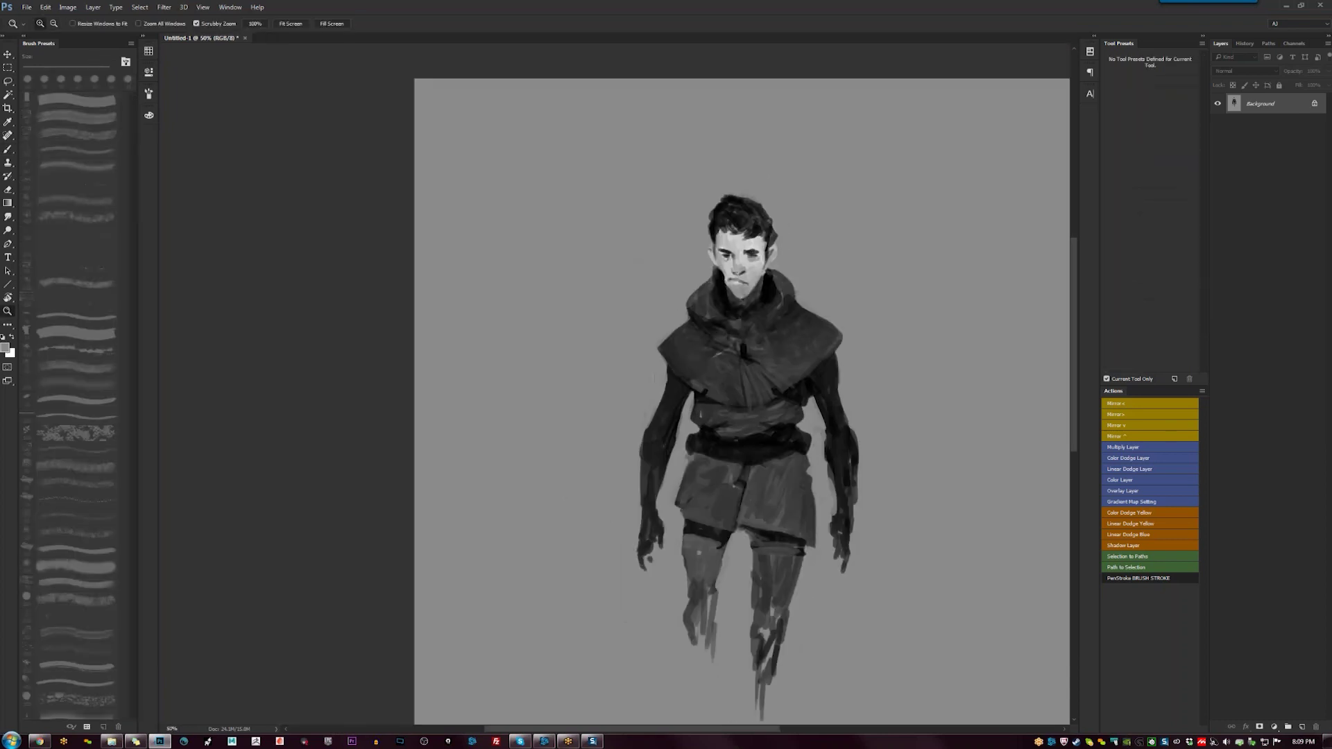
Paint an even grey over both thighs with a brush enlarged to 90 px
left_click(739, 267, "ctrl")
left_click_drag(661, 394, 661, 305)
key("b")
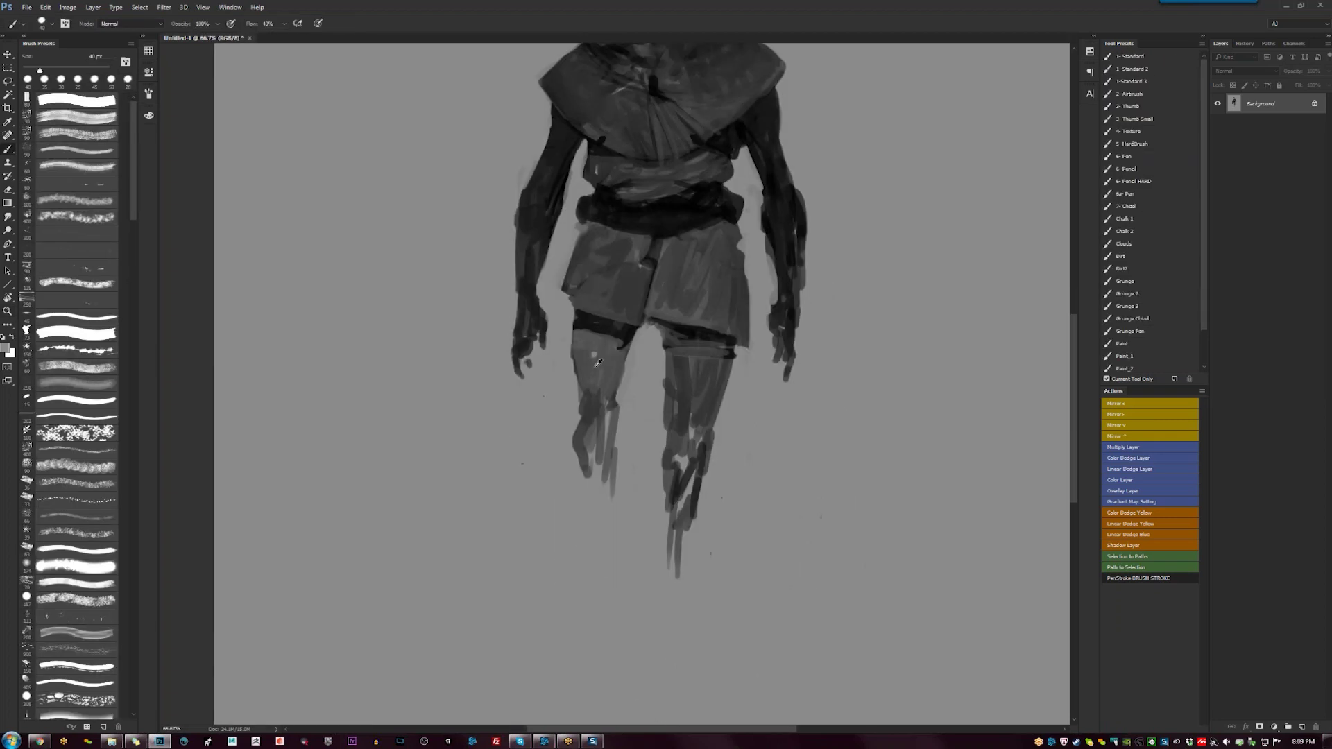
key("bracketright")
key("bracketright")
left_click_drag(580, 352, 604, 399)
key("bracketright")
key("bracketright")
key("bracketright")
left_click_drag(683, 368, 678, 417)
key("z")
left_click(700, 430, "alt")
left_click(700, 430, "alt")
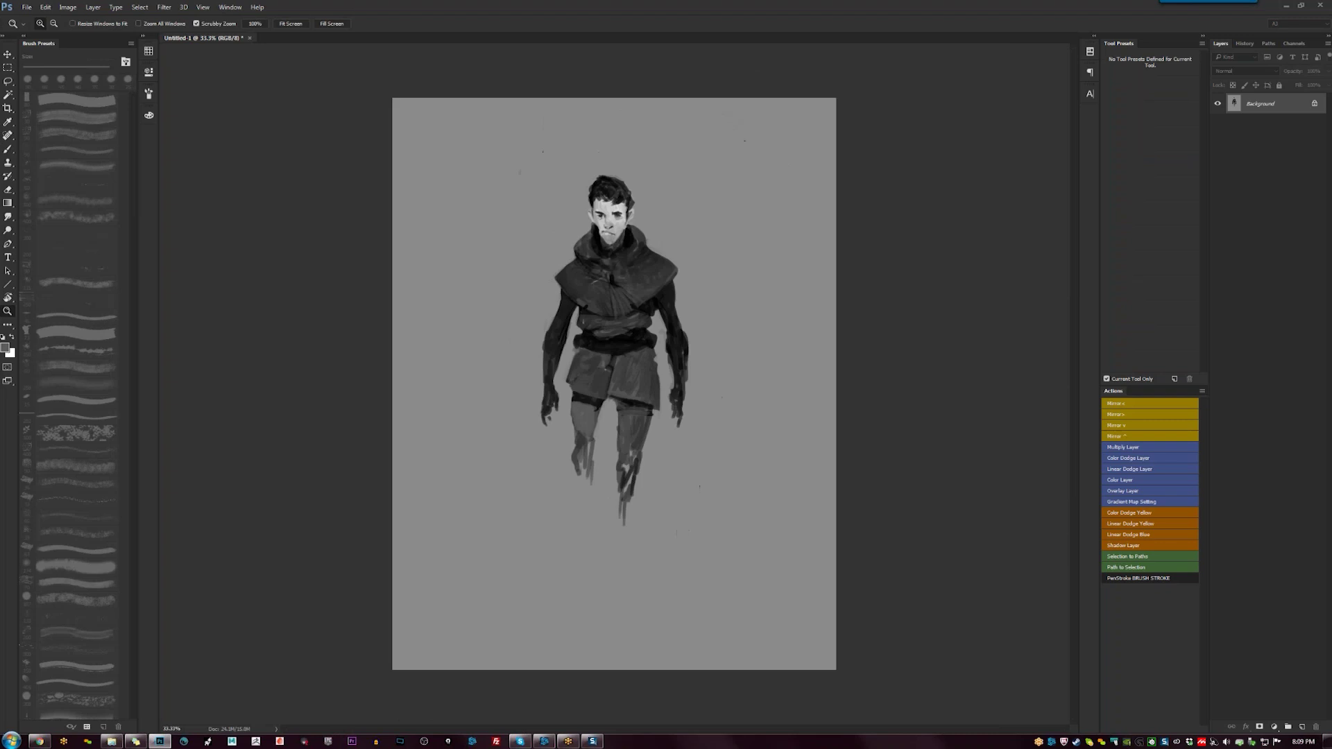
Soften the dark band under the shorts' hem on the figure's left leg and tidy the inner legs
key("b")
key("ctrl+plus")
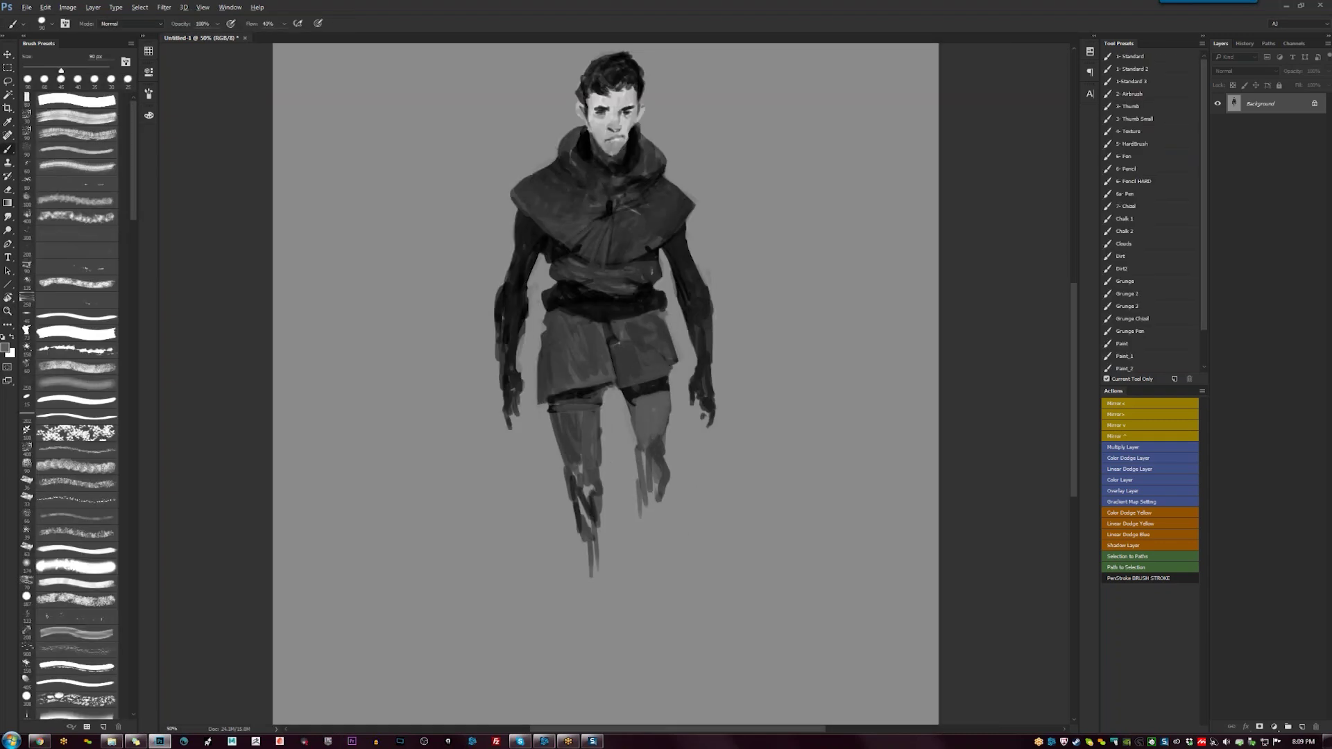
mouse_move(635, 404)
left_mouse_down()
mouse_move(628, 439)
mouse_move(666, 394)
left_mouse_up()
left_click(646, 387, "alt")
left_click(646, 405, "alt")
left_click_drag(636, 401, 670, 384)
left_click(654, 392, "alt")
left_click_drag(605, 436, 656, 468)
left_click_drag(611, 440, 647, 435)
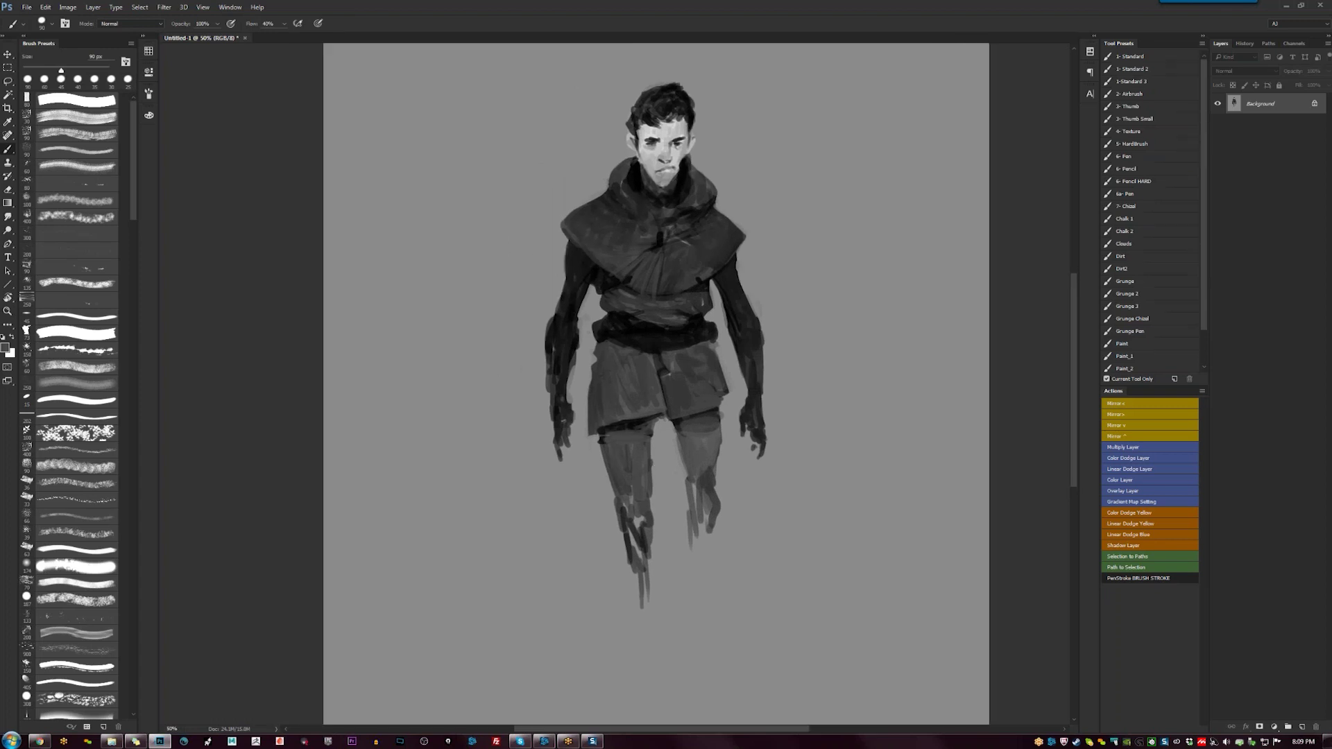
Block in the lower legs below both knees with dark strokes, and reduce the brush to 70 px
mouse_move(629, 495)
left_mouse_down()
mouse_move(639, 558)
mouse_move(637, 520)
mouse_move(645, 534)
mouse_move(632, 574)
left_mouse_up()
left_click_drag(687, 505, 702, 572)
key("bracketleft")
key("bracketleft")
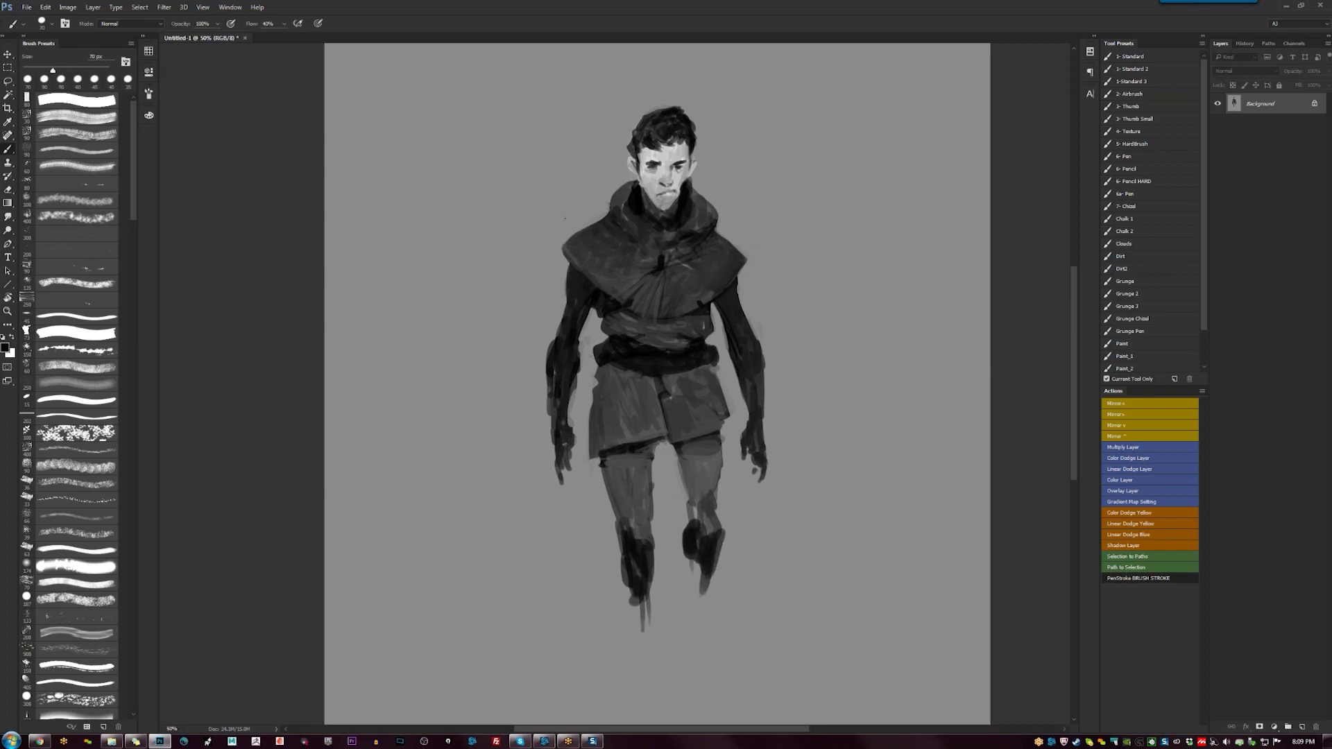
Darken and fill out the figure's right lower leg below the knee with a 60 px brush
key("bracketleft")
left_click_drag(622, 541, 648, 612)
left_click_drag(652, 563, 655, 589)
left_click(637, 524, "alt")
left_click_drag(626, 517, 627, 534)
left_click_drag(623, 522, 629, 547)
left_click(639, 553, "alt")
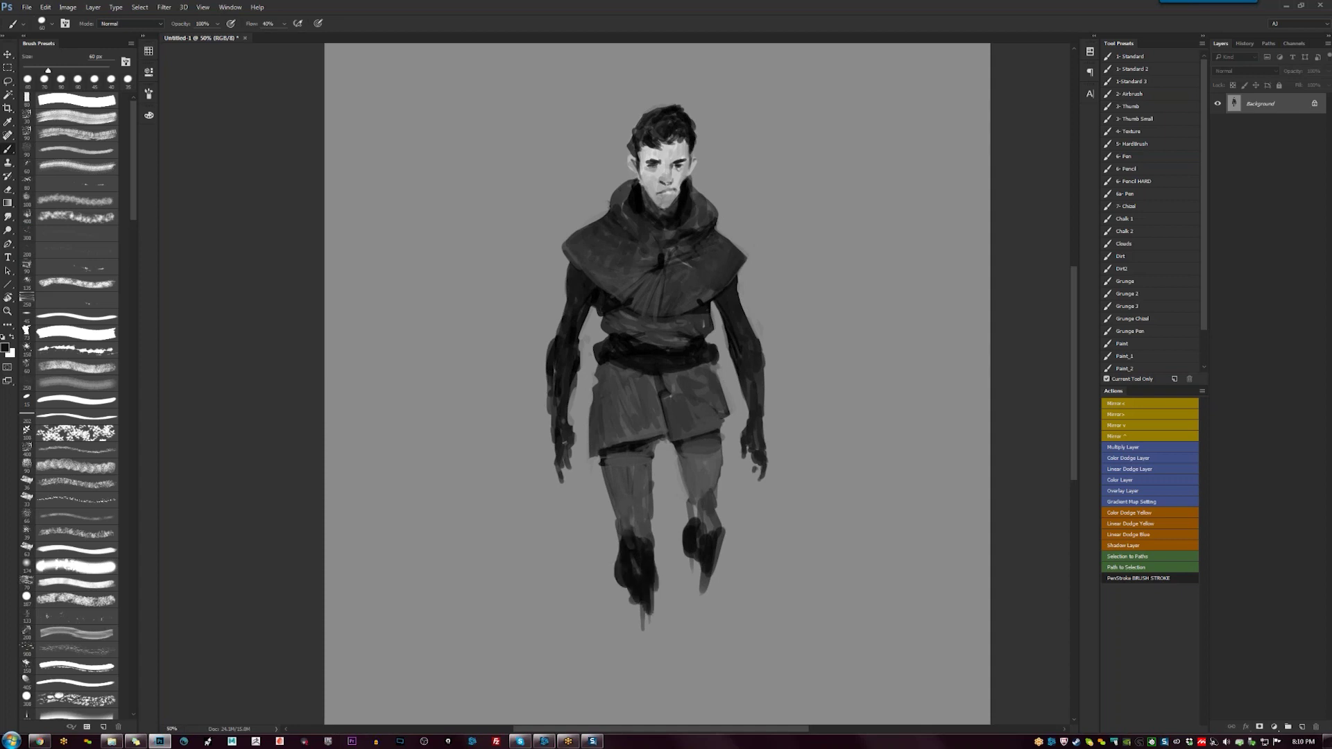
Paint over the shadow band under the shorts' hem on the figure's right thigh
left_click(622, 463, "alt")
left_click(621, 452, "alt")
left_click_drag(612, 457, 650, 444)
left_click(624, 463, "alt")
left_click(627, 444, "alt")
Tidy the inner thigh and the leg edges just below the shorts' hem with background grey, checking the figure in a mirrored view
left_click(664, 476, "alt")
left_click_drag(656, 439, 653, 521)
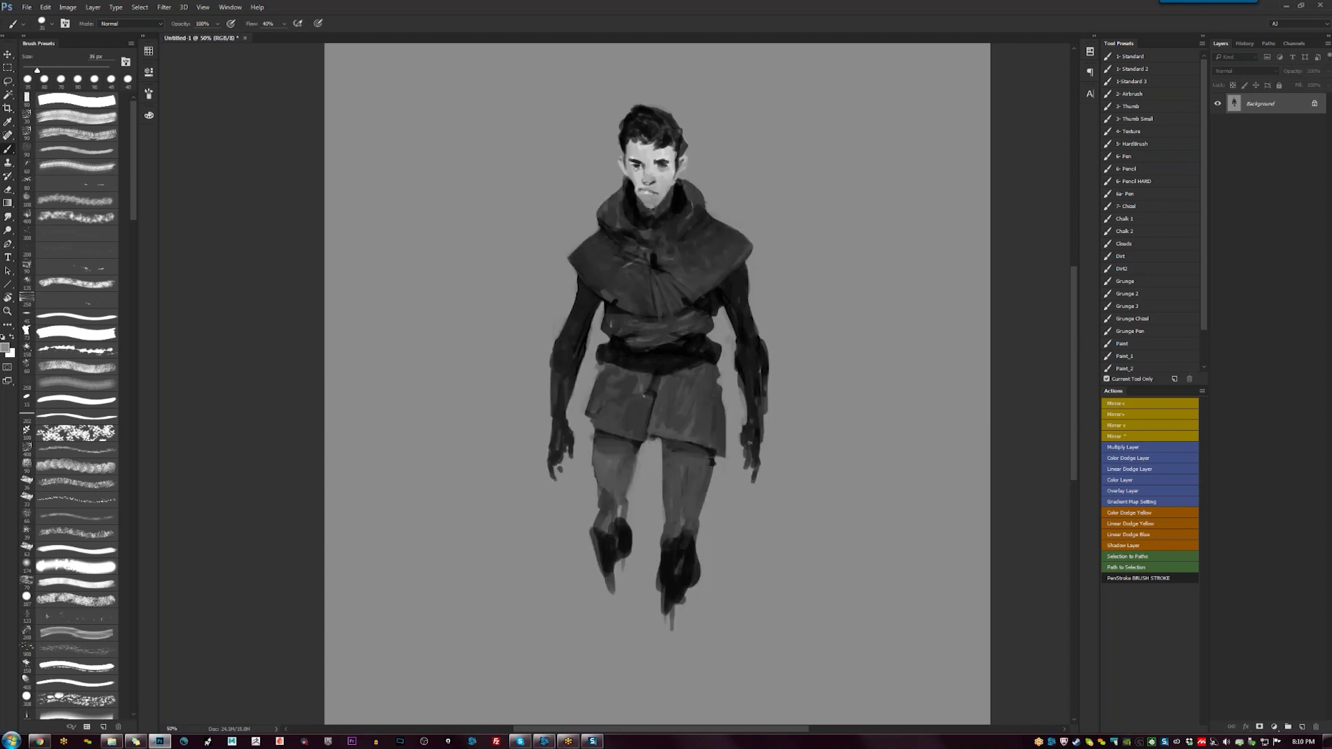
left_click_drag(591, 450, 591, 471)
key("ctrl+shift+h")
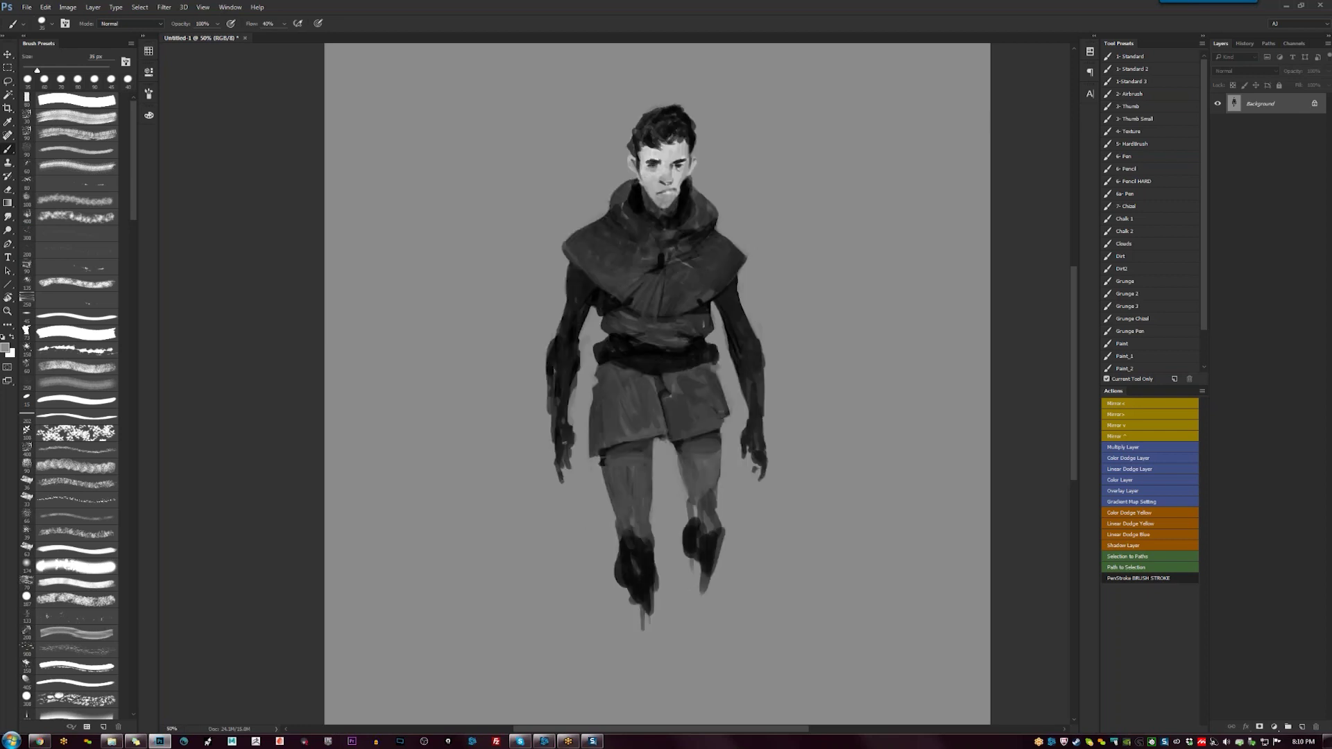
left_click_drag(669, 443, 667, 443)
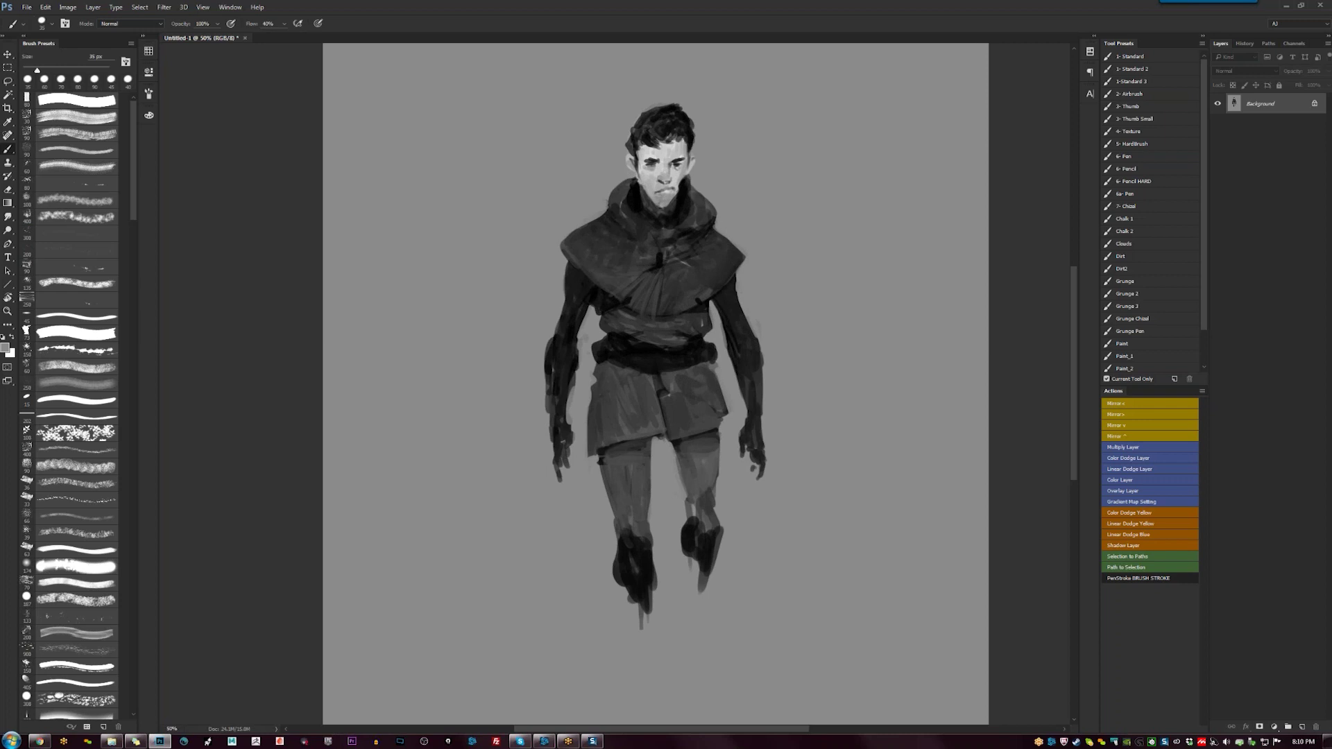
Shade the outer side of the figure's right thigh with dark grey, using a brush of 70 px and then 60 px
left_click(645, 415, "alt")
key("bracketright")
key("bracketright")
key("bracketright")
left_click_drag(607, 466, 612, 505)
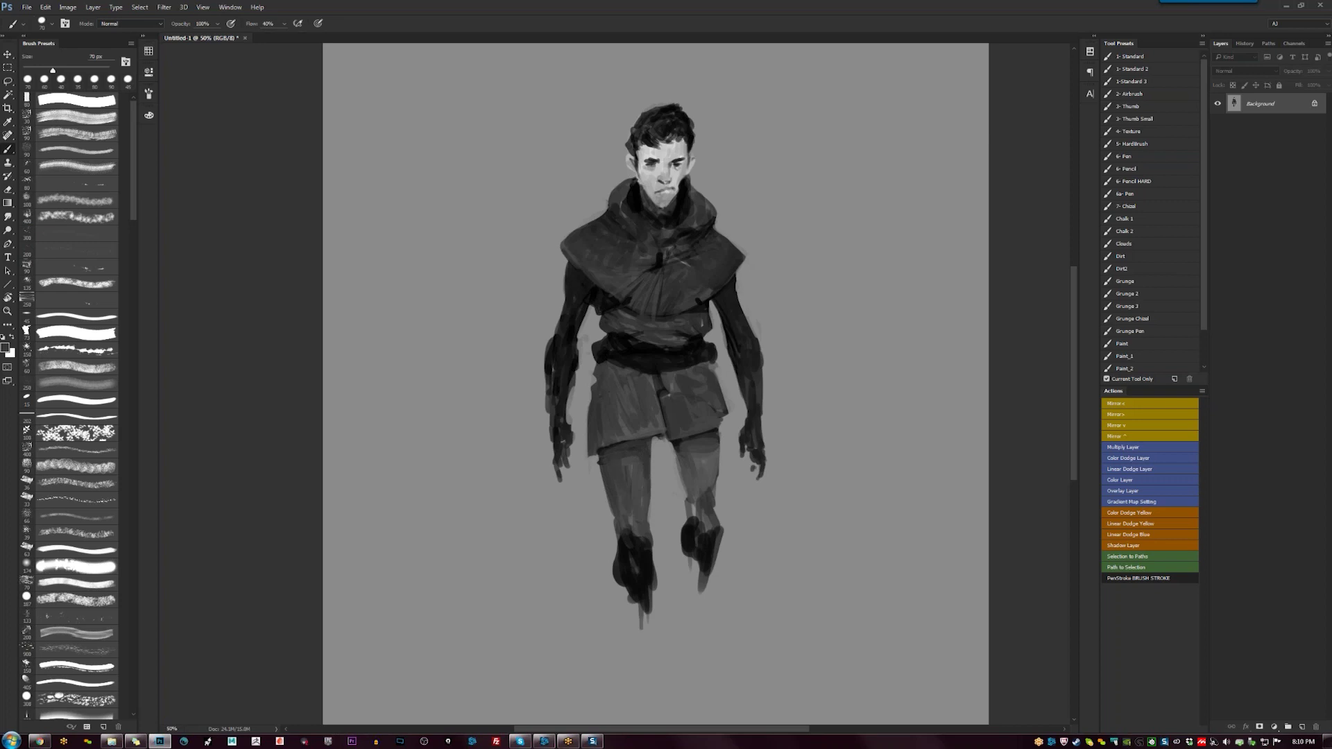
key("bracketleft")
mouse_move(608, 459)
left_mouse_down()
mouse_move(601, 469)
mouse_move(615, 448)
mouse_move(605, 491)
left_mouse_up()
left_click(593, 475, "alt")
Glaze the figure's right lower leg with an even, slightly lighter dark grey
mouse_move(605, 488)
left_mouse_down()
mouse_move(617, 549)
mouse_move(644, 566)
mouse_move(634, 593)
mouse_move(624, 567)
mouse_move(640, 610)
left_mouse_up()
left_click(639, 513, "alt")
left_click(631, 538, "alt")
Trim the figure's left lower leg to a sharp diagonal point with background grey, and mirror the canvas
mouse_move(693, 548)
left_mouse_down()
mouse_move(693, 535)
mouse_move(704, 586)
left_mouse_up()
left_click(727, 548, "alt")
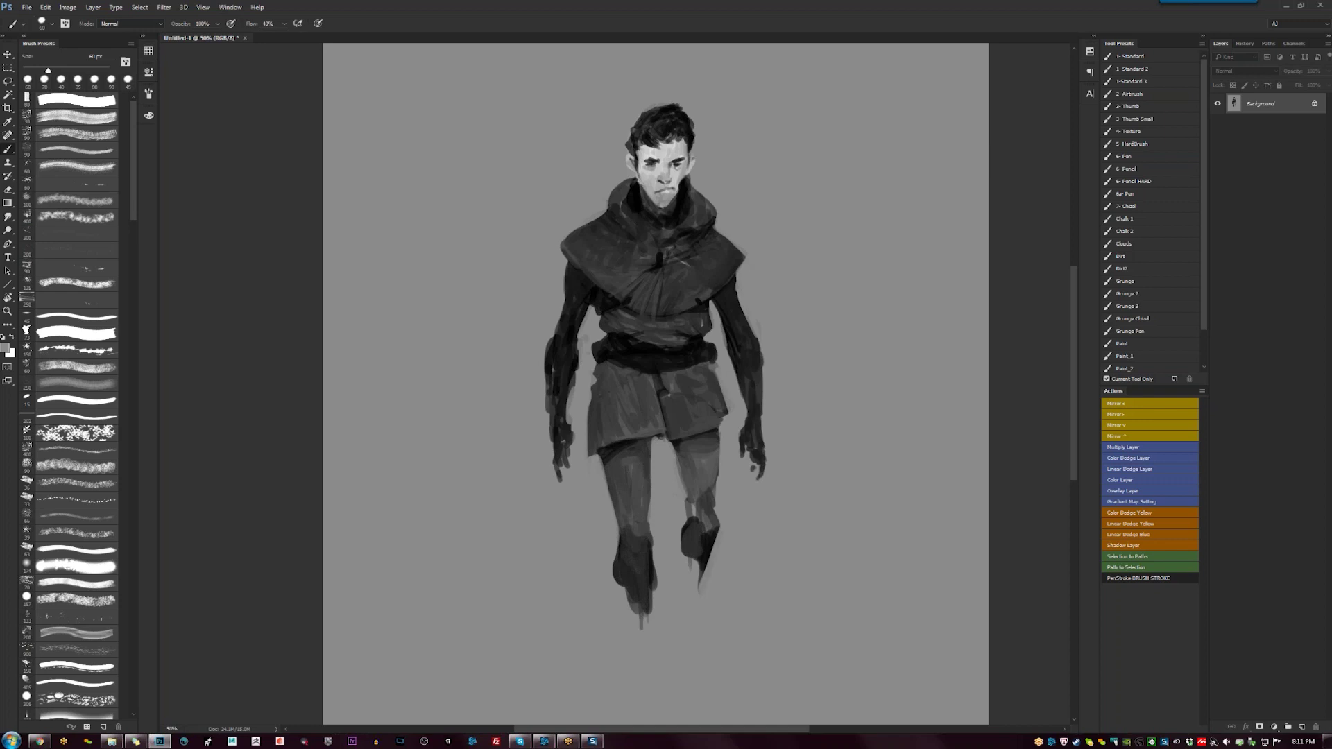
left_click_drag(714, 527, 703, 587)
key("z")
left_click(715, 571, "alt")
left_click(715, 571, "alt")
key("ctrl+shift+h")
left_click(634, 432)
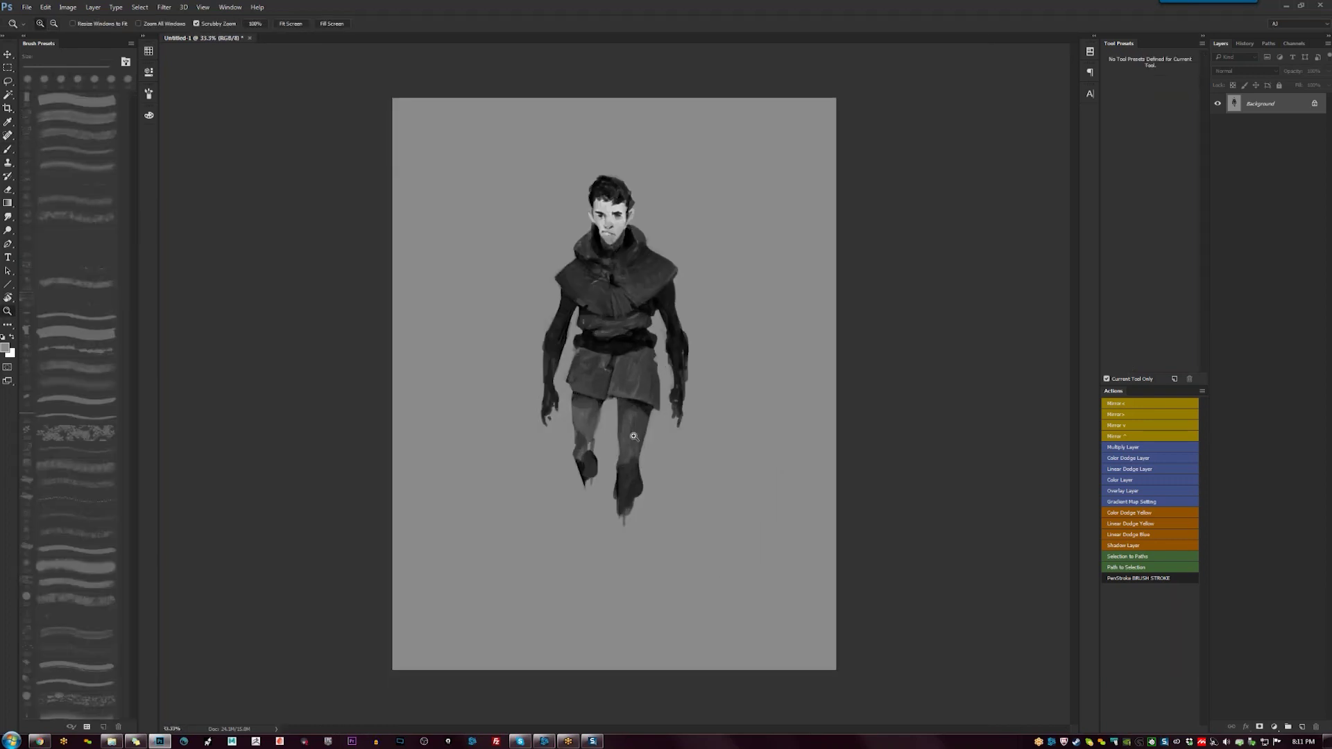
left_click(634, 432)
key("b")
Switch to the Chrome browser and open the PubMed home page in a new tab
left_click(39, 740)
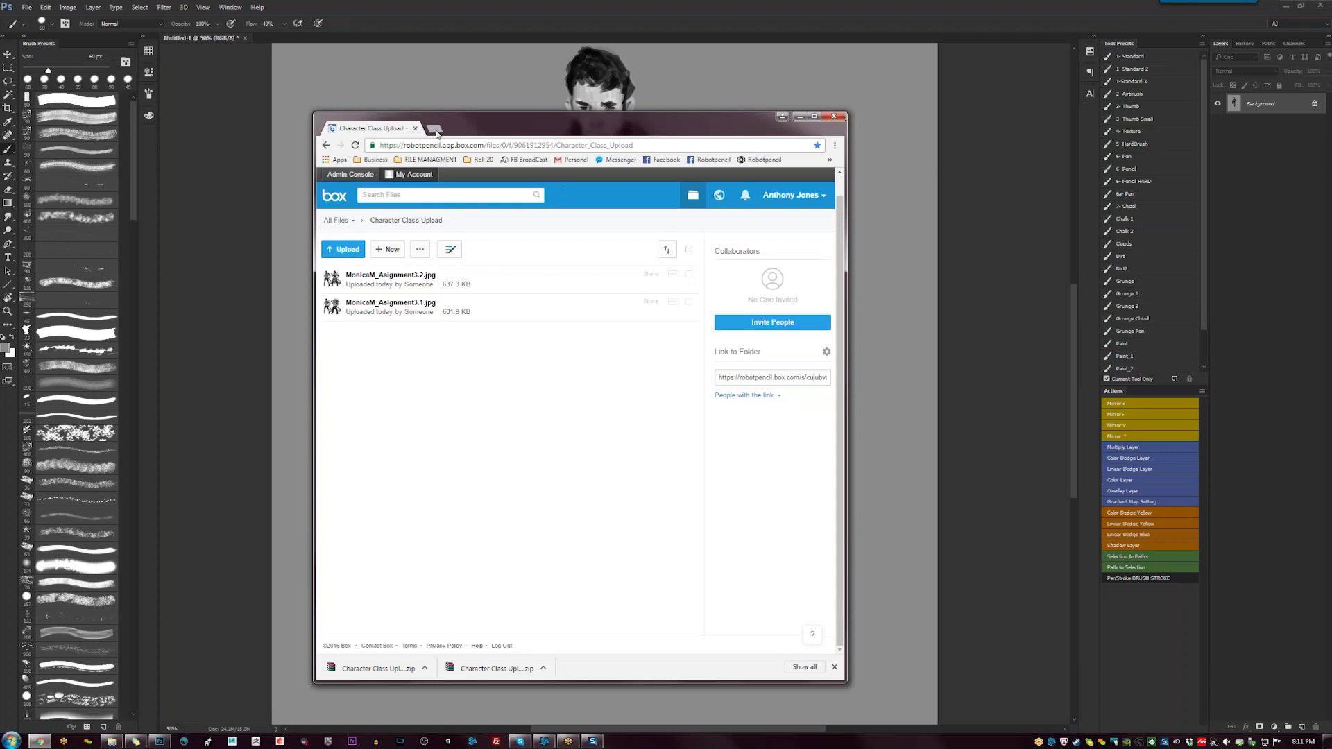
left_click(434, 129)
type("pubmed")
key("Return")
left_click(458, 254)
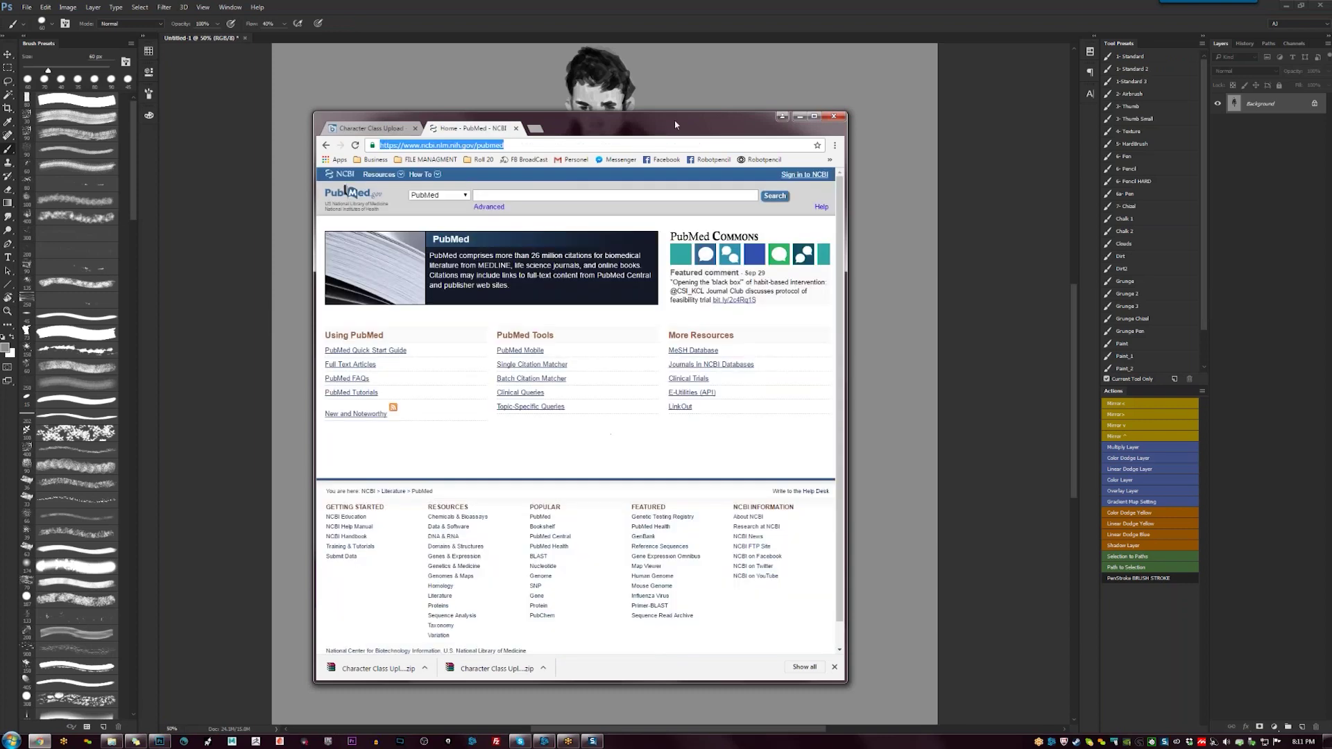
Maximize the browser and send the PubMed link to the (Evenings) September Class 2016 chat in Skype
double_click(675, 125)
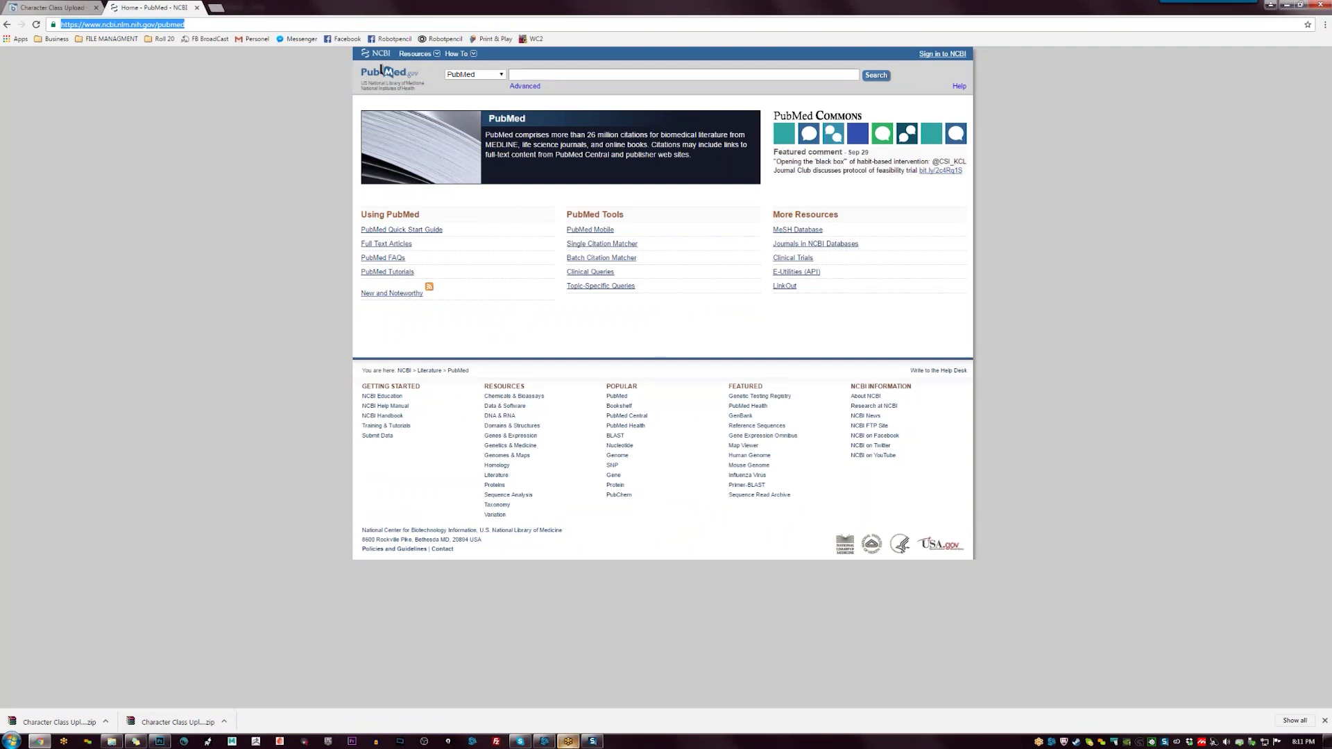
left_click(517, 742)
left_click(1108, 712)
type("https://www.ncbi.nlm.nih.gov/pubmed")
key("Return")
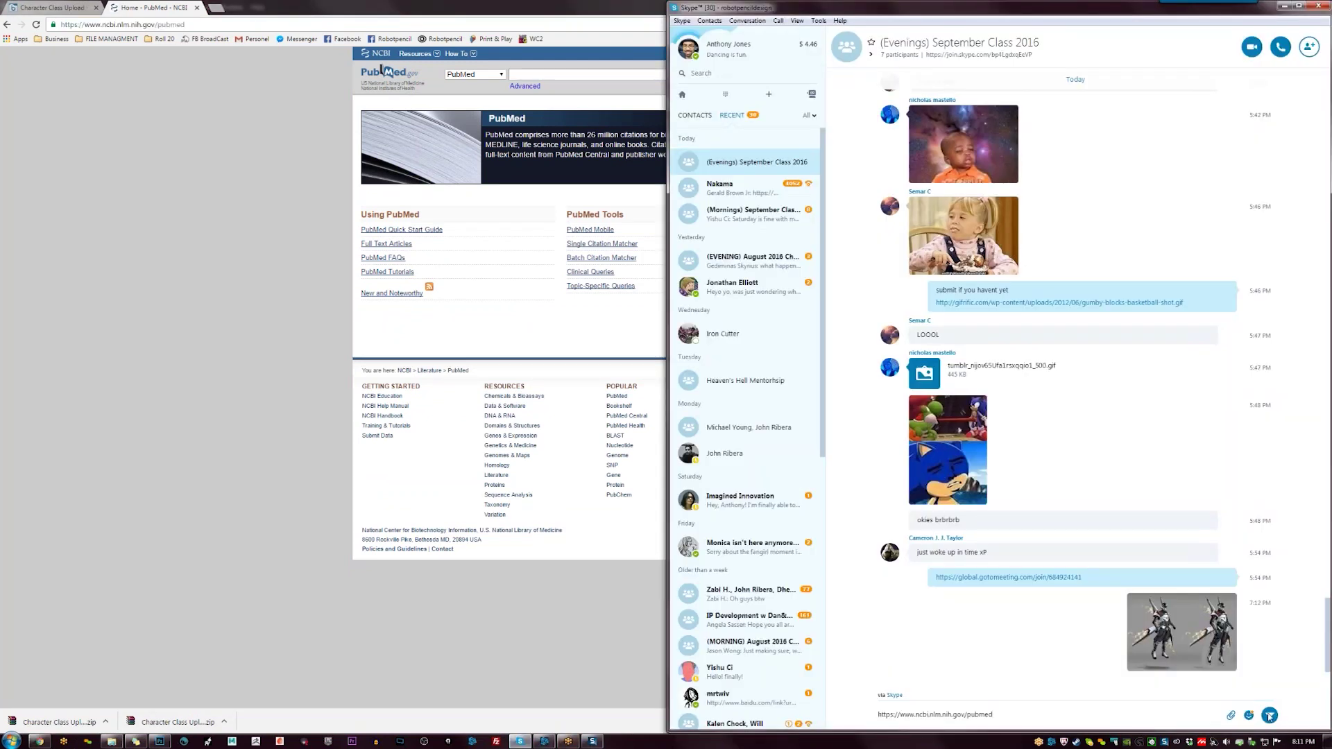
Switch back to Photoshop and paint white trim around the cowl's collar and a dark-lined white strip on its lower edge with a 9 px brush
left_click(154, 742)
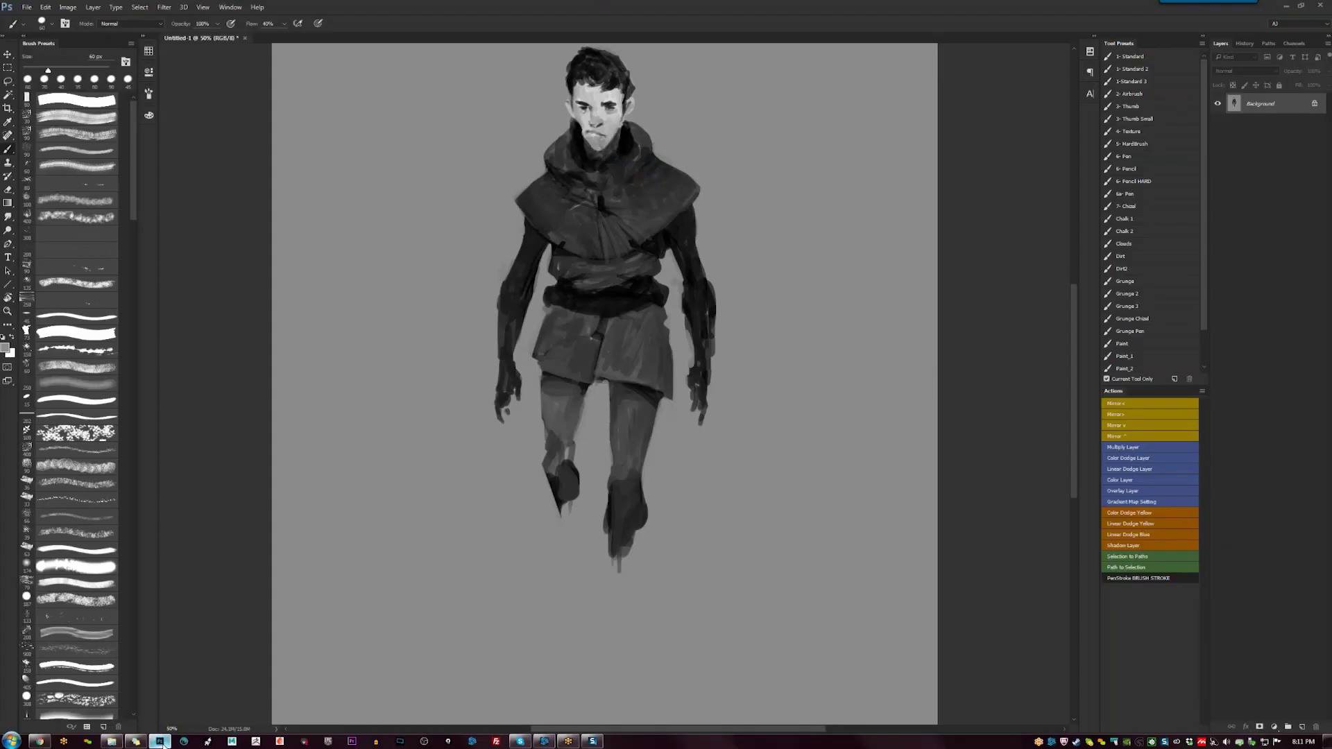
left_click(619, 237, "ctrl")
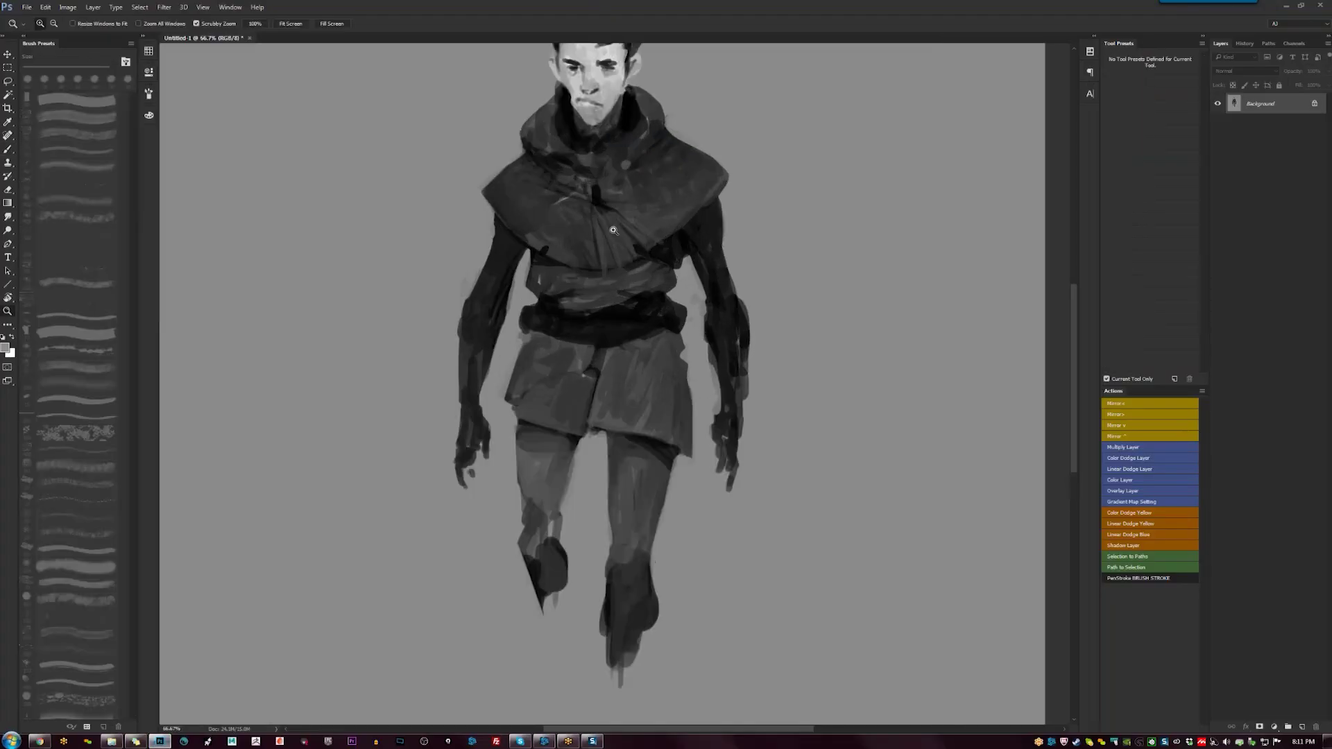
left_click_drag(619, 239, 631, 319)
key("bracketleft")
key("d")
key("x")
key("bracketleft")
key("bracketleft")
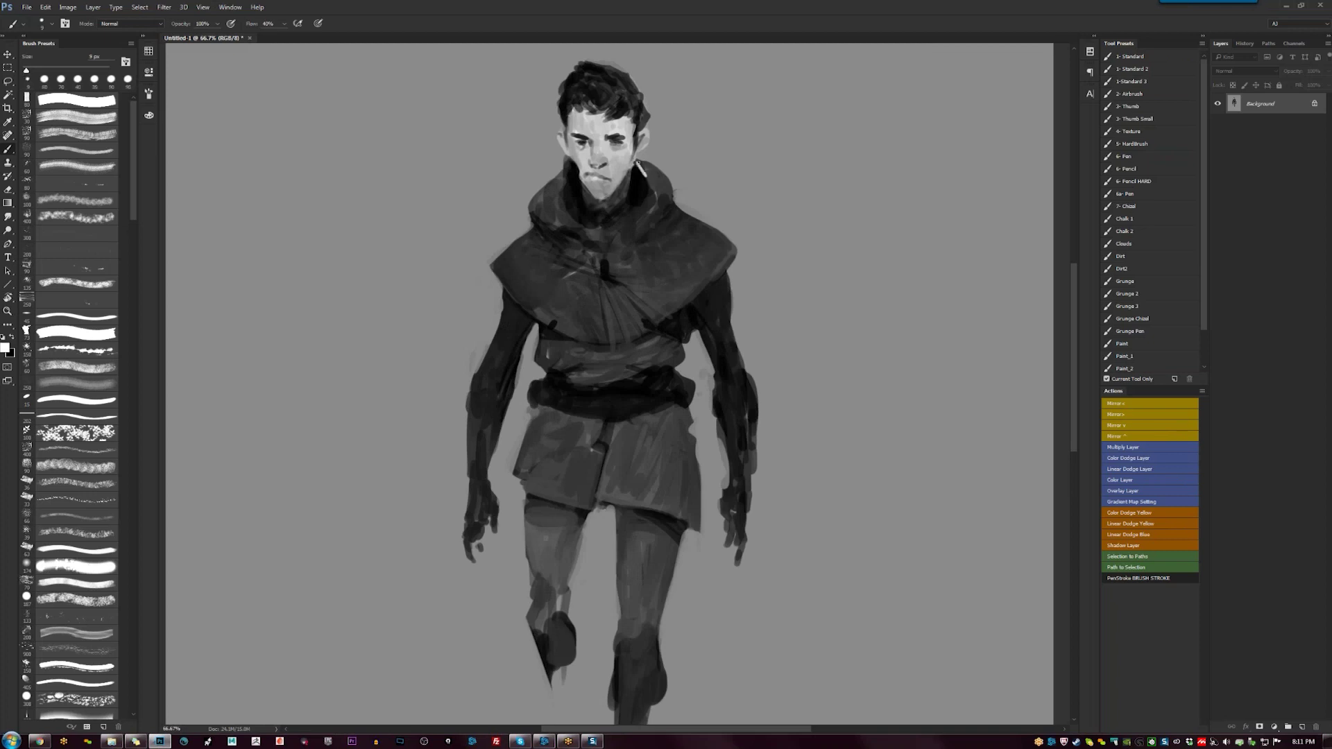
left_click_drag(639, 164, 650, 184)
mouse_move(568, 175)
left_mouse_down()
mouse_move(561, 205)
mouse_move(588, 230)
mouse_move(630, 220)
left_mouse_up()
left_click_drag(660, 323, 687, 298)
key("x")
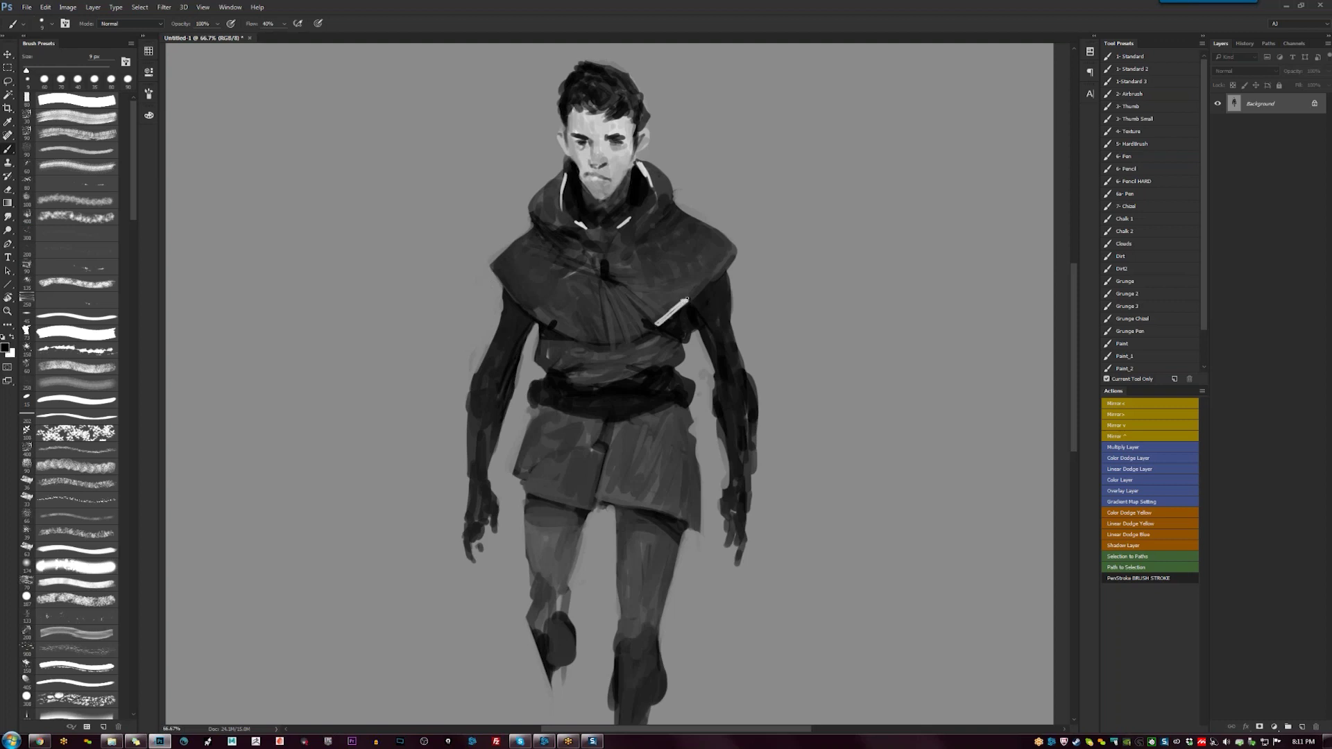
left_click_drag(679, 302, 655, 326)
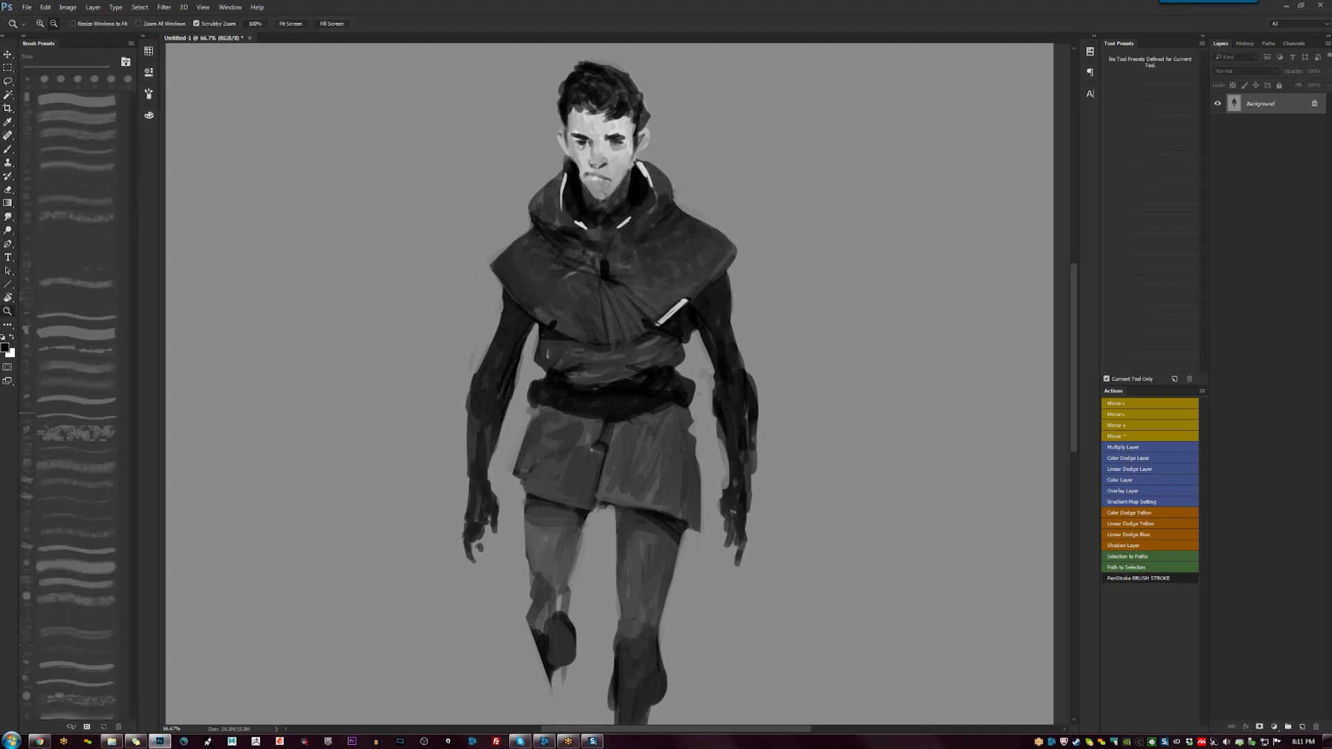
Mirror the canvas and paint two white corner patches at the front opening of the shorts' hem
left_click(656, 377, "ctrl+alt")
left_click(656, 377, "ctrl+alt")
key("ctrl+shift+h")
left_click(638, 375, "ctrl")
left_click(638, 375, "ctrl")
key("b")
key("x")
mouse_move(596, 384)
left_mouse_down()
mouse_move(601, 400)
mouse_move(583, 401)
mouse_move(625, 405)
mouse_move(627, 473)
left_mouse_up()
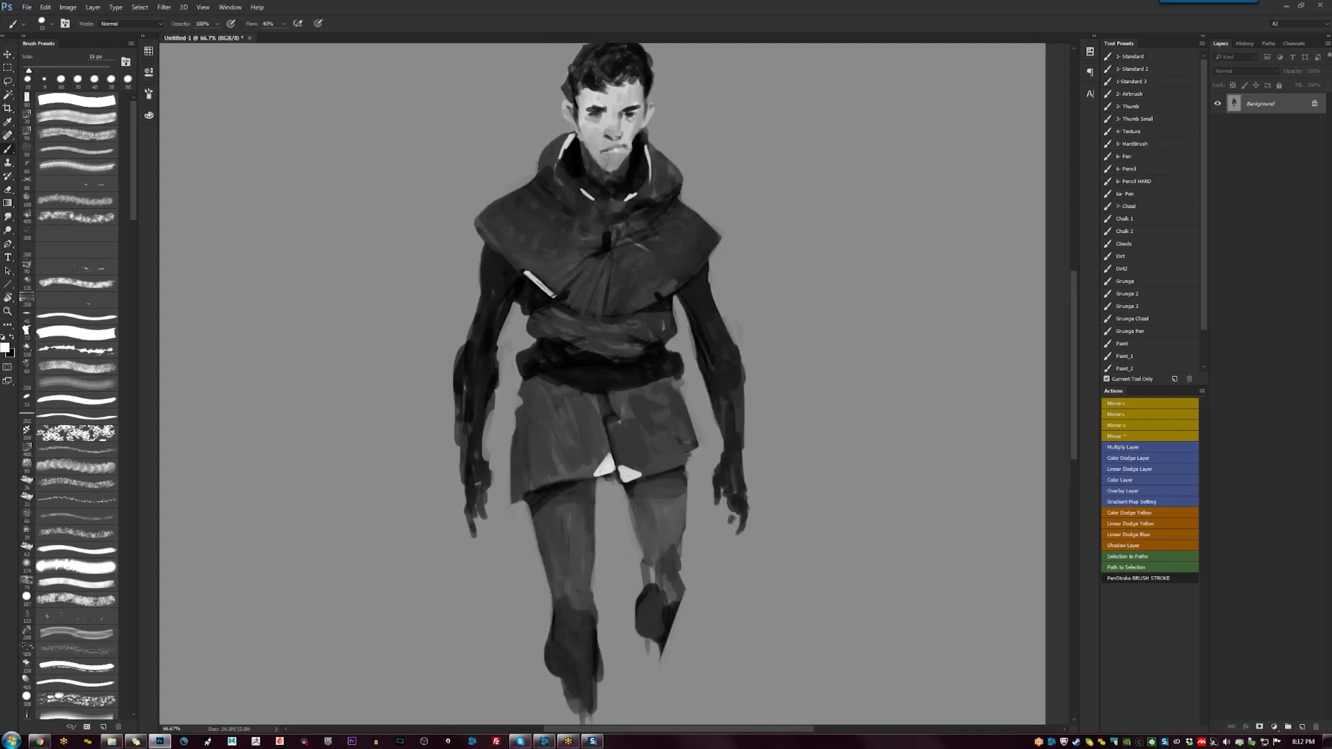
Fill out the outer edge of the figure's right forearm with dark grey
left_click(461, 438, "alt")
key("bracketright")
mouse_move(457, 433)
left_mouse_down()
mouse_move(463, 487)
mouse_move(467, 477)
left_mouse_up()
key("bracketright")
key("bracketright")
key("bracketright")
key("bracketright")
key("bracketright")
key("bracketright")
key("bracketright")
Copy the marquee-selected figure to a new layer and scale it up to nearly fill the canvas height
key("ctrl+minus")
key("ctrl+minus")
key("ctrl+minus")
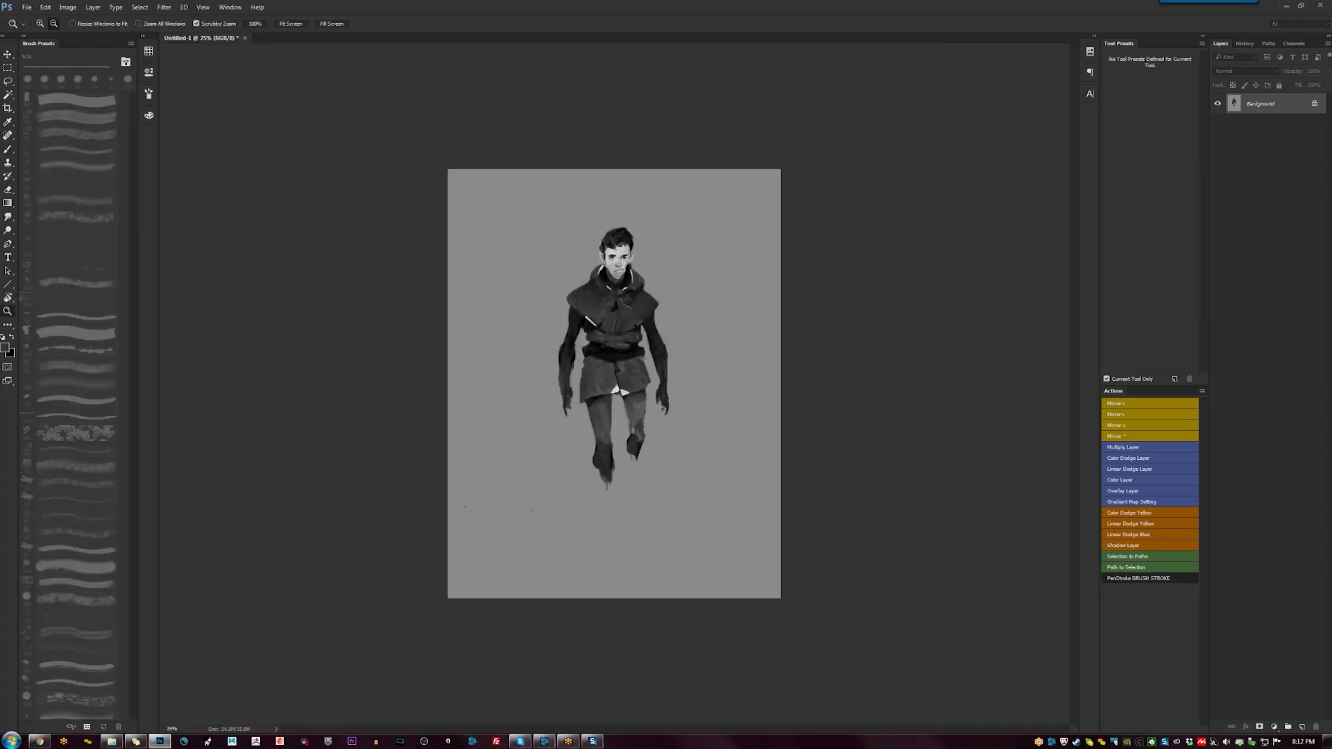
key("bracketright")
key("bracketright")
key("ctrl+plus")
key("m")
left_click_drag(518, 154, 717, 558)
key("ctrl+j")
key("ctrl+t")
left_click_drag(717, 154, 765, 58)
left_click_drag(695, 243, 695, 271)
key("Return")
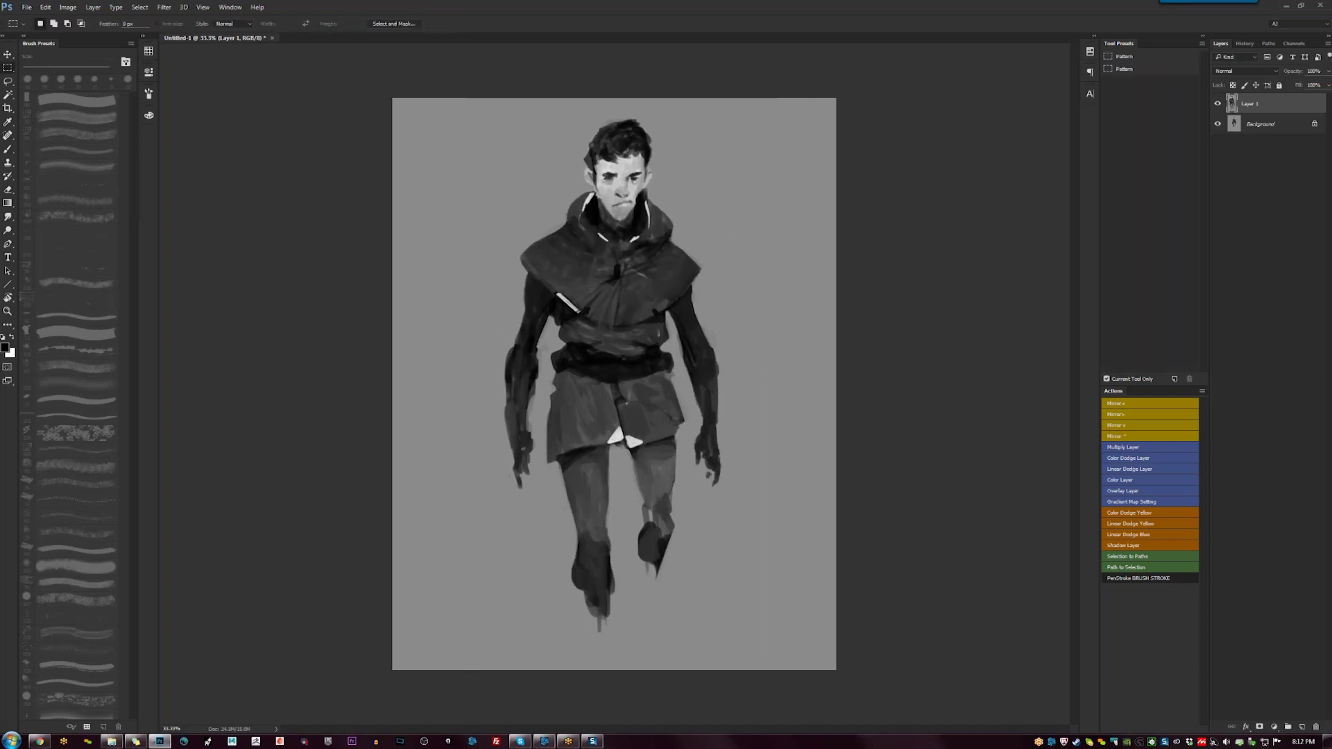
Switch to Chrome, search Google for "dr. barnard" in a new tab and open the Program for Reversing Diabetes page
left_click(39, 741)
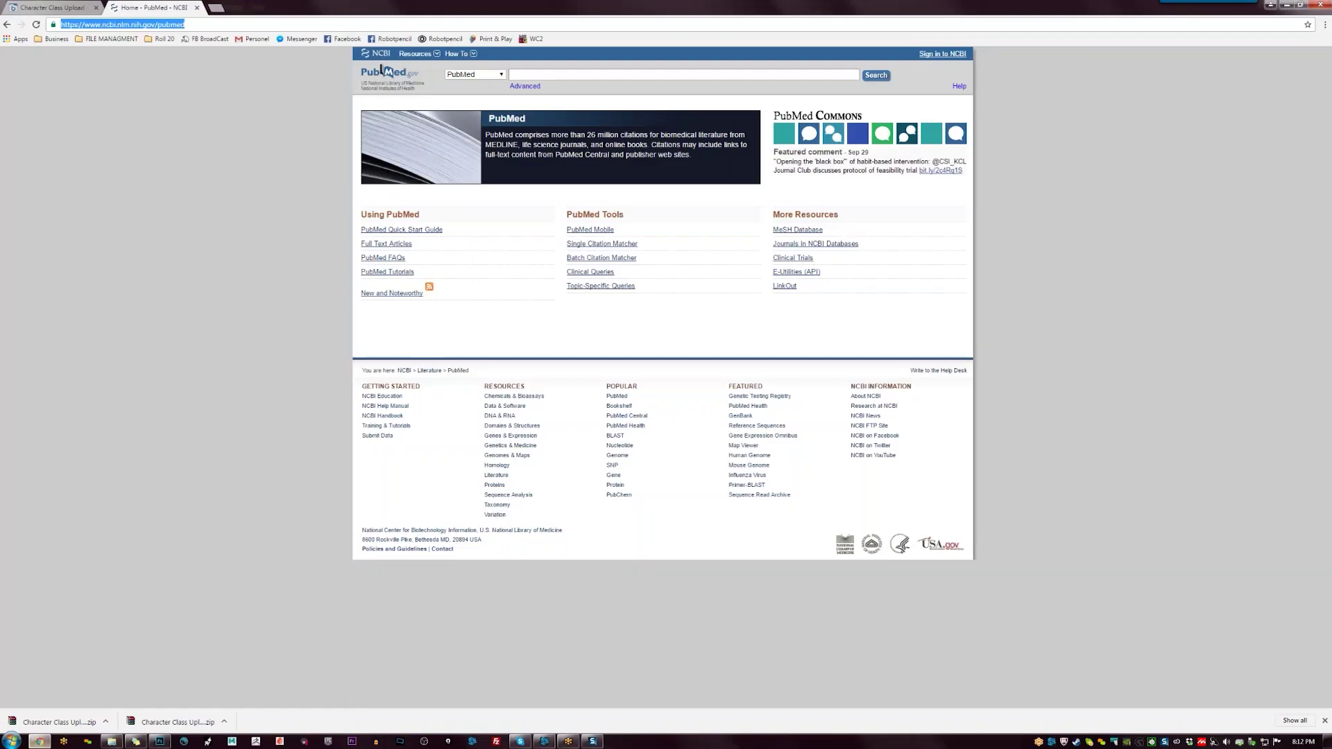
left_click(216, 8)
type("dr.")
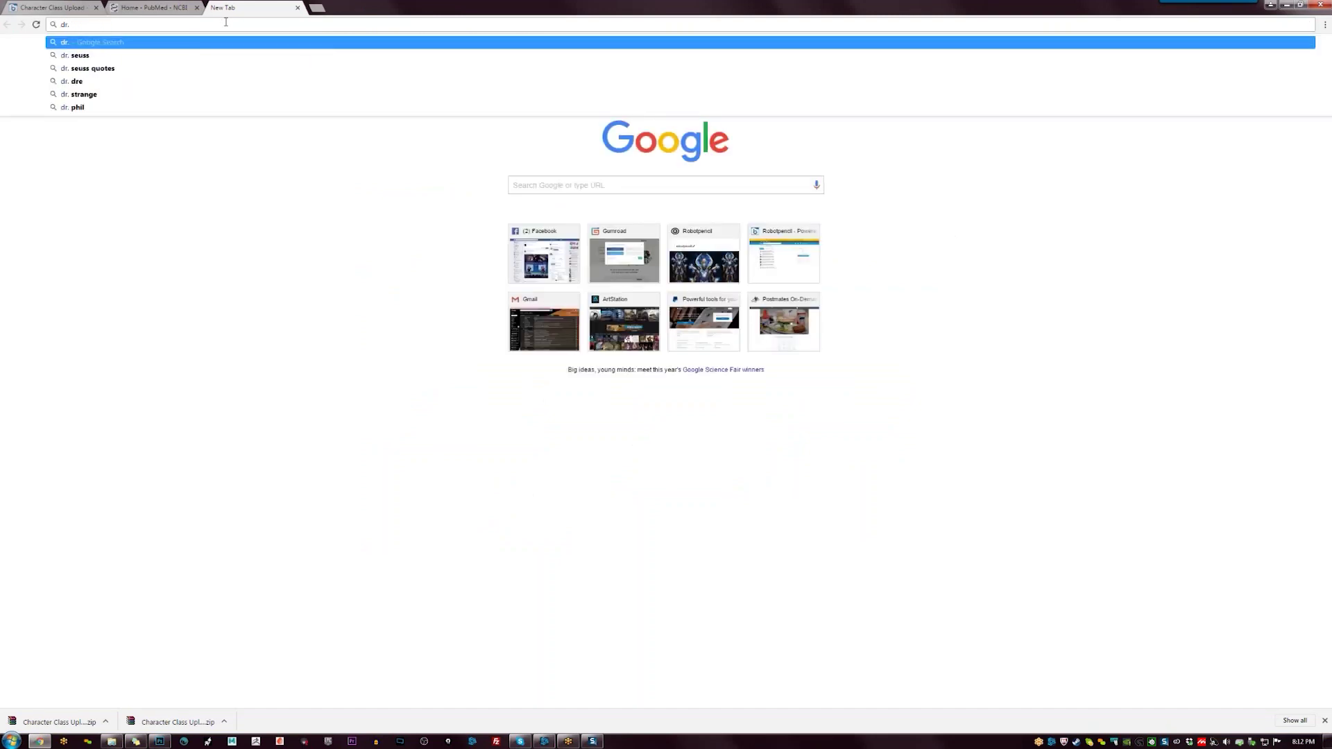
type(" barn")
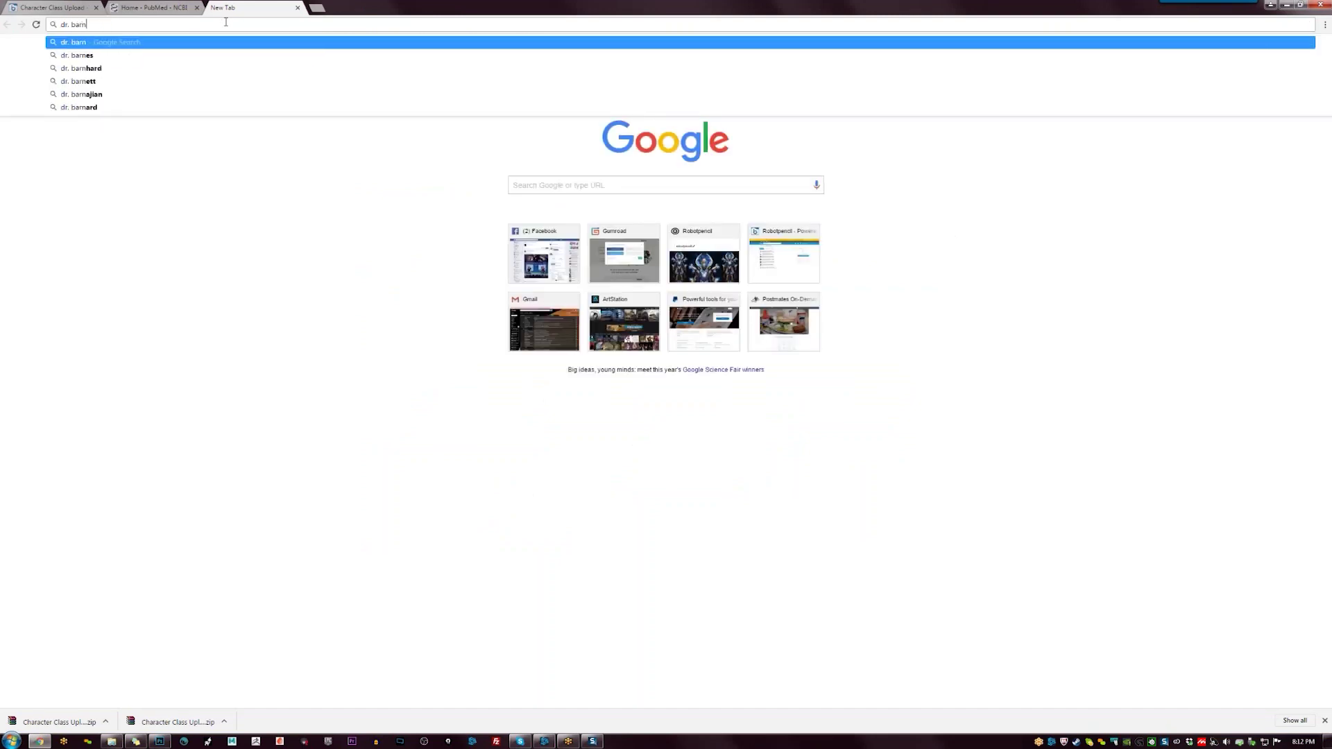
type("ard")
key("Return")
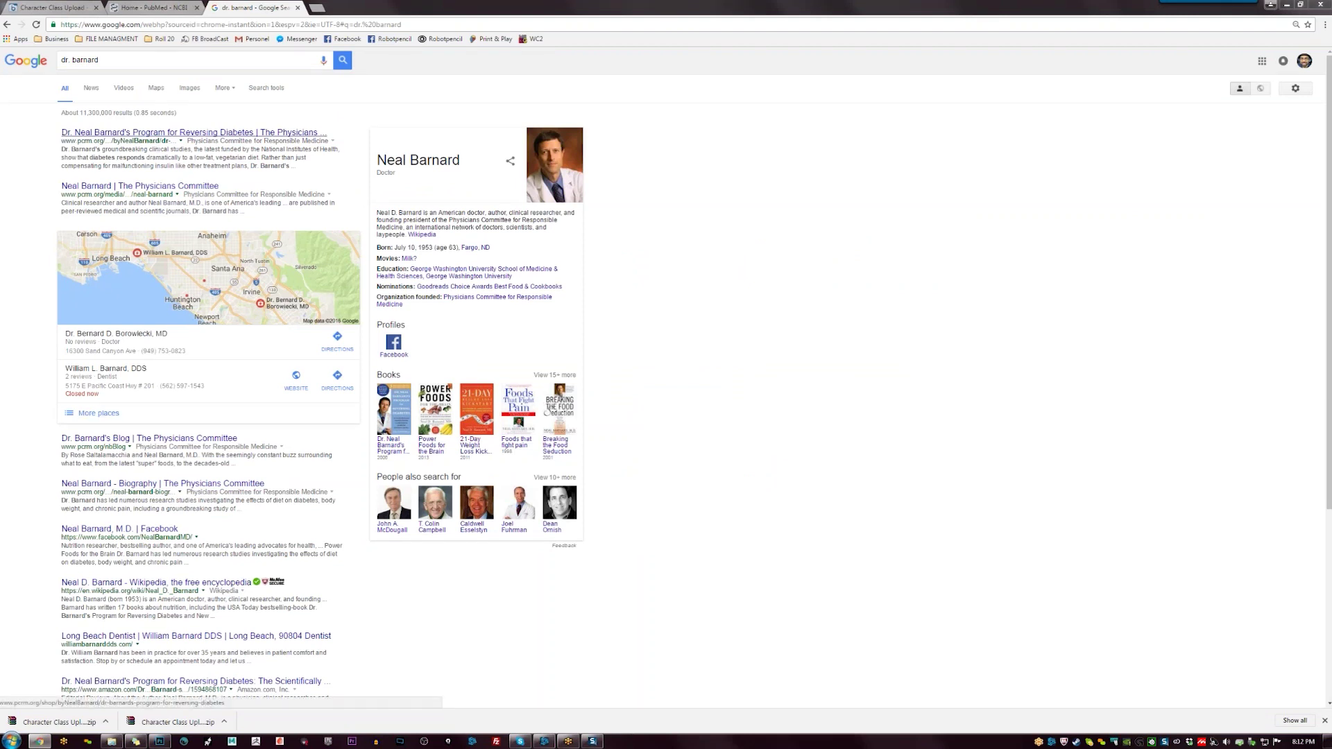
left_click(194, 131)
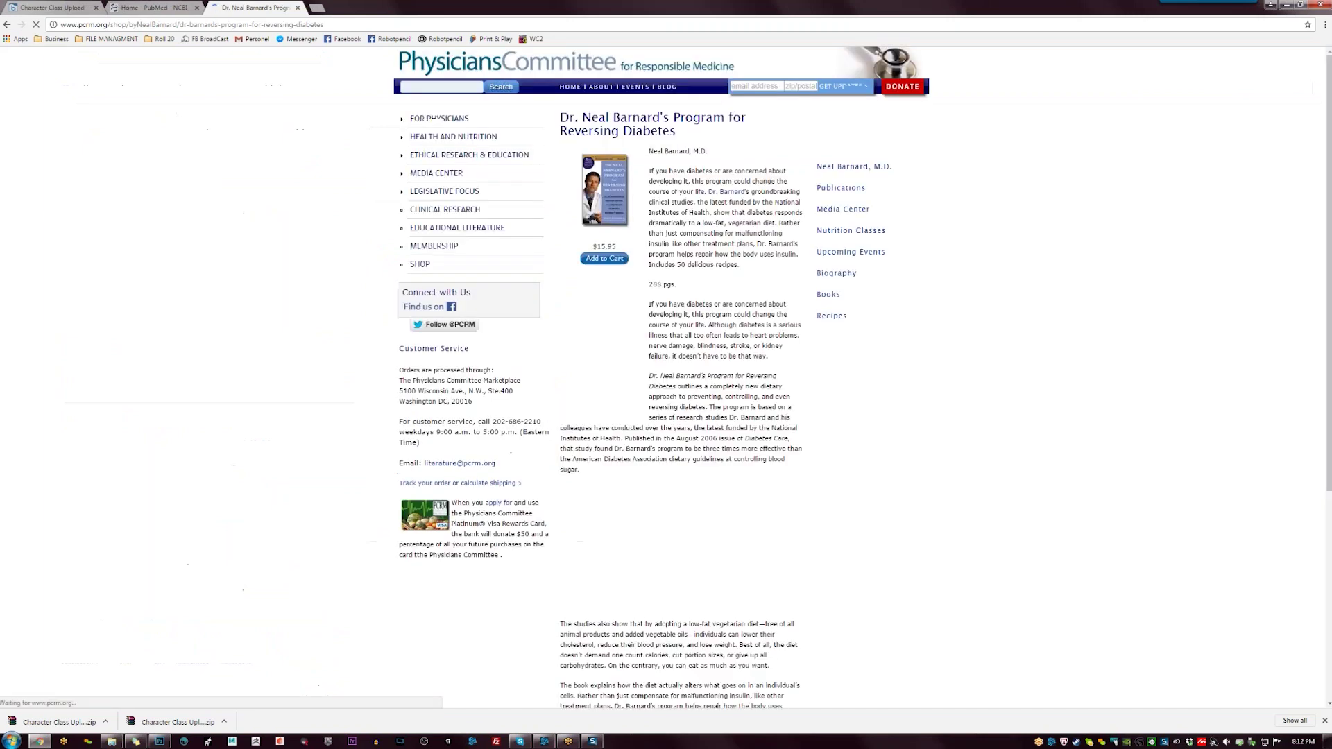
Send the page's link to the Skype class chat, and clear the FileZilla and Skype windows away
left_click(265, 24)
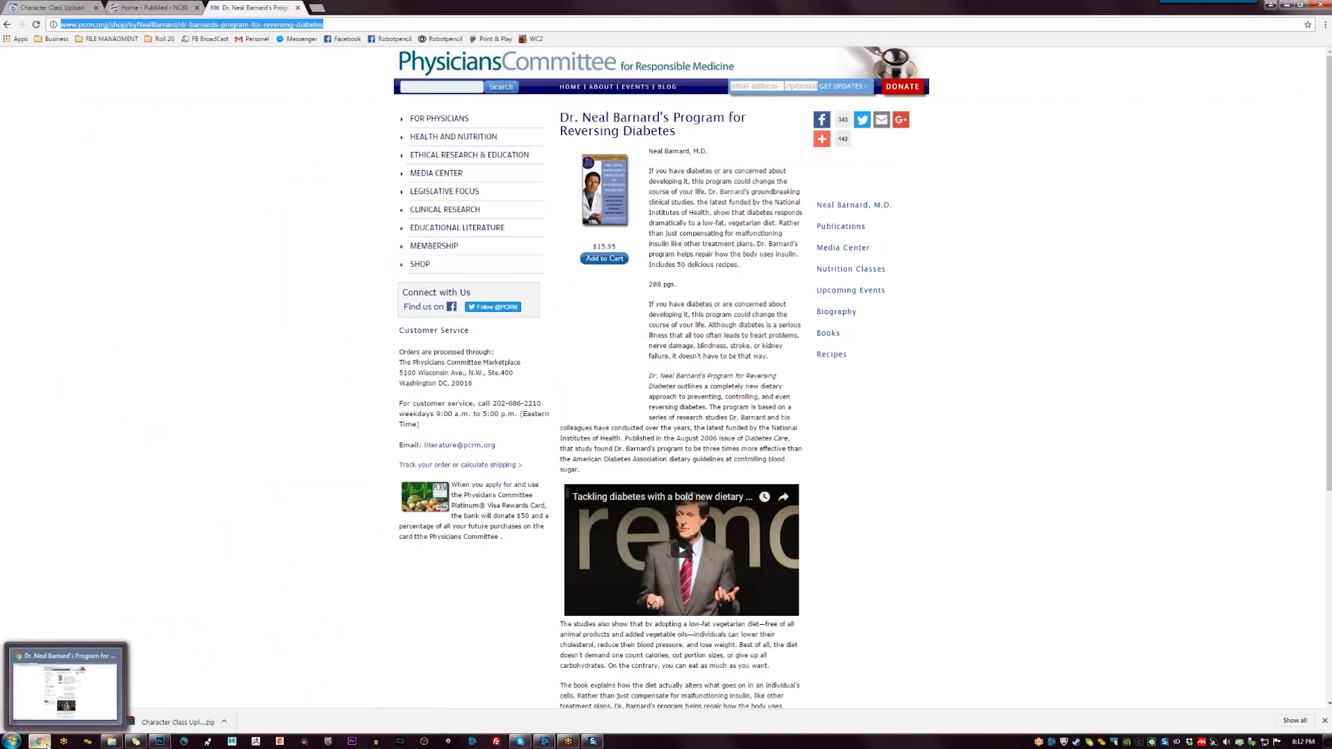
left_click(519, 741)
key("ctrl+v")
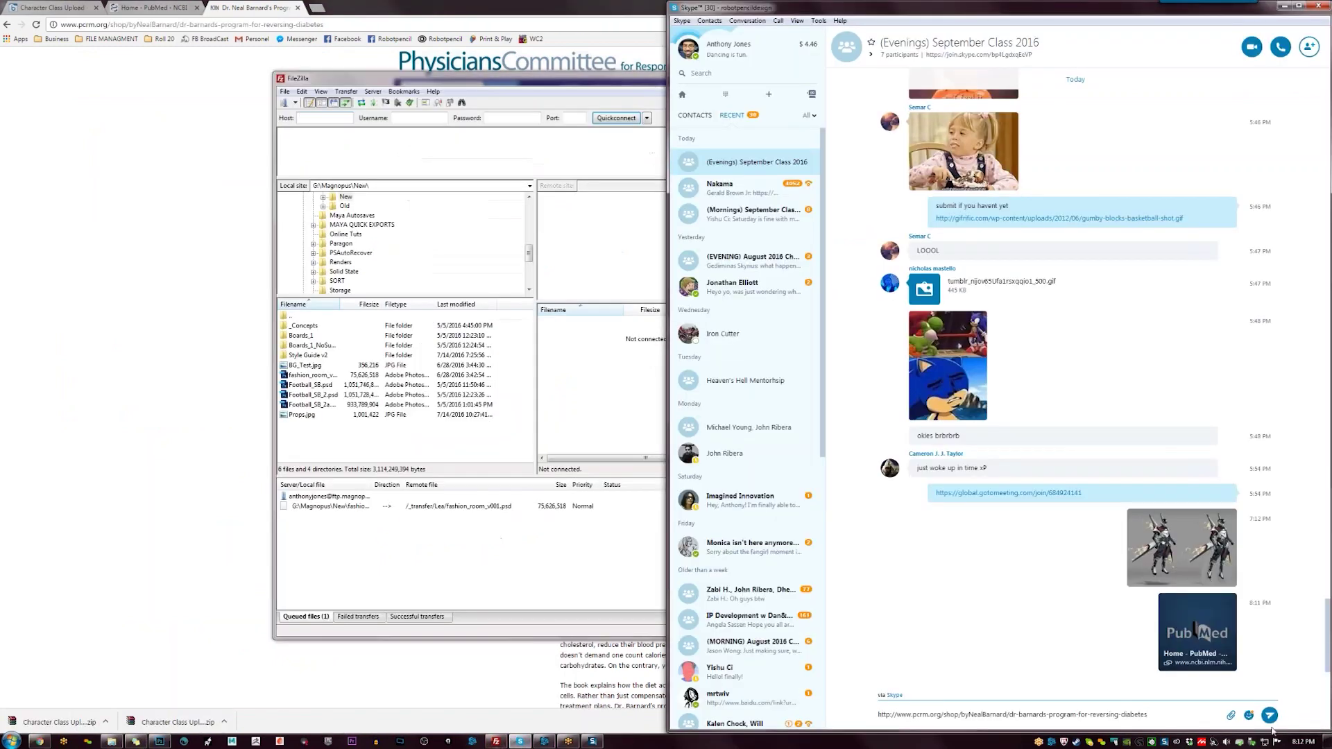
left_click(1267, 715)
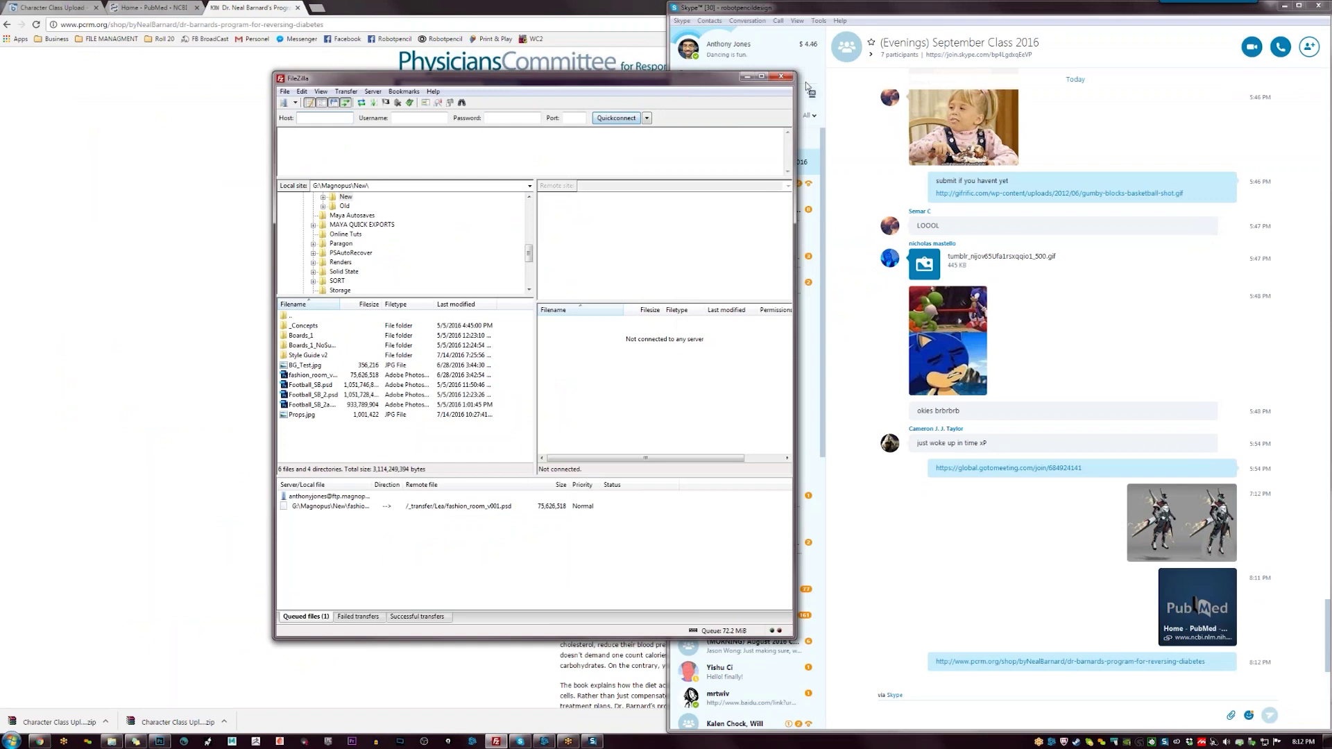
left_click(784, 77)
left_click(1284, 5)
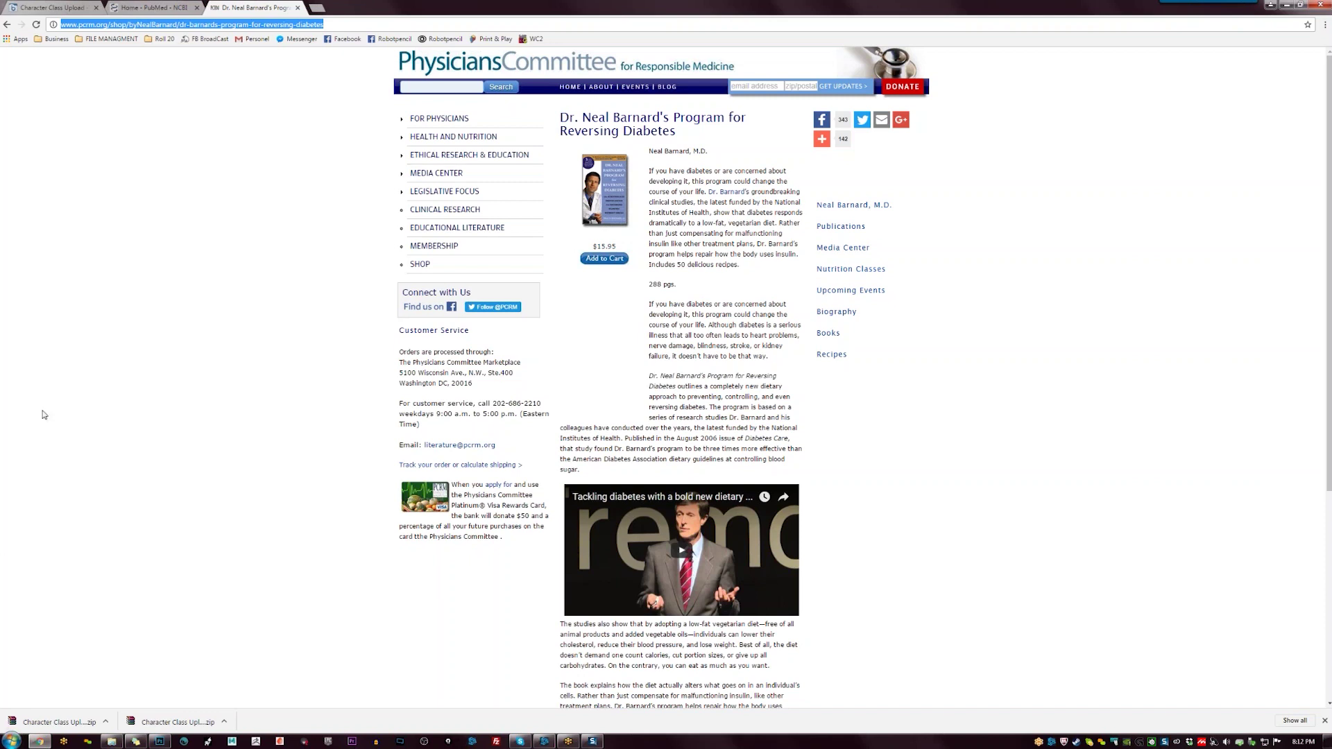
Switch back to Photoshop, paint a matching white strip on the opposite side of the cowl's lower edge, and mirror the canvas
key("alt+Tab")
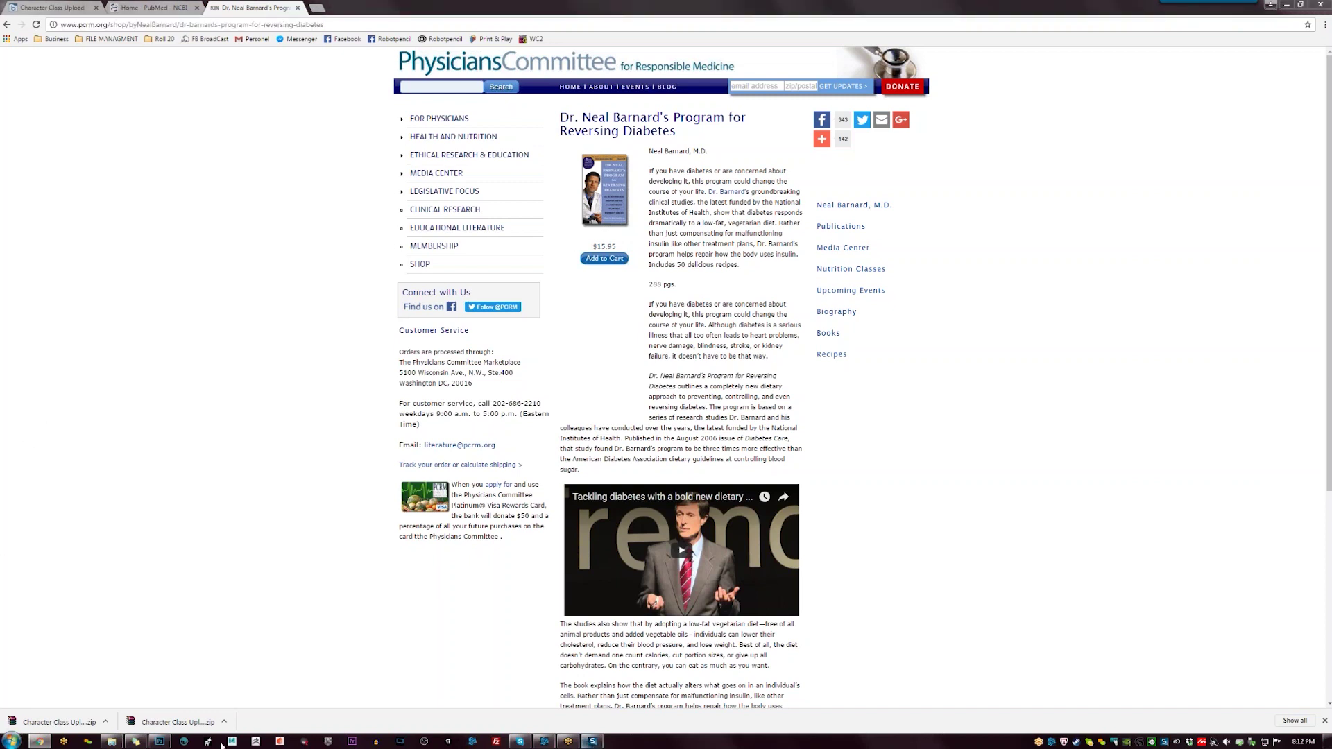
left_click(159, 741)
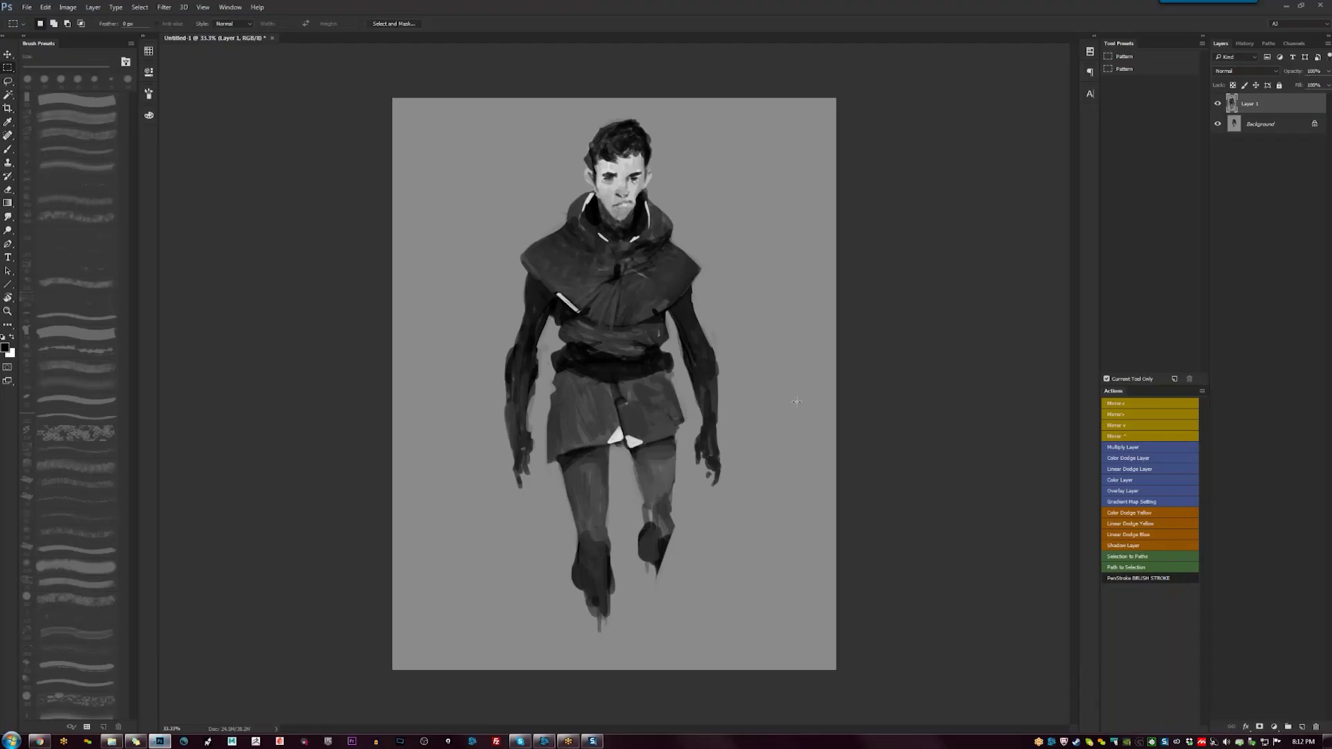
key("z")
left_click(570, 313)
key("b")
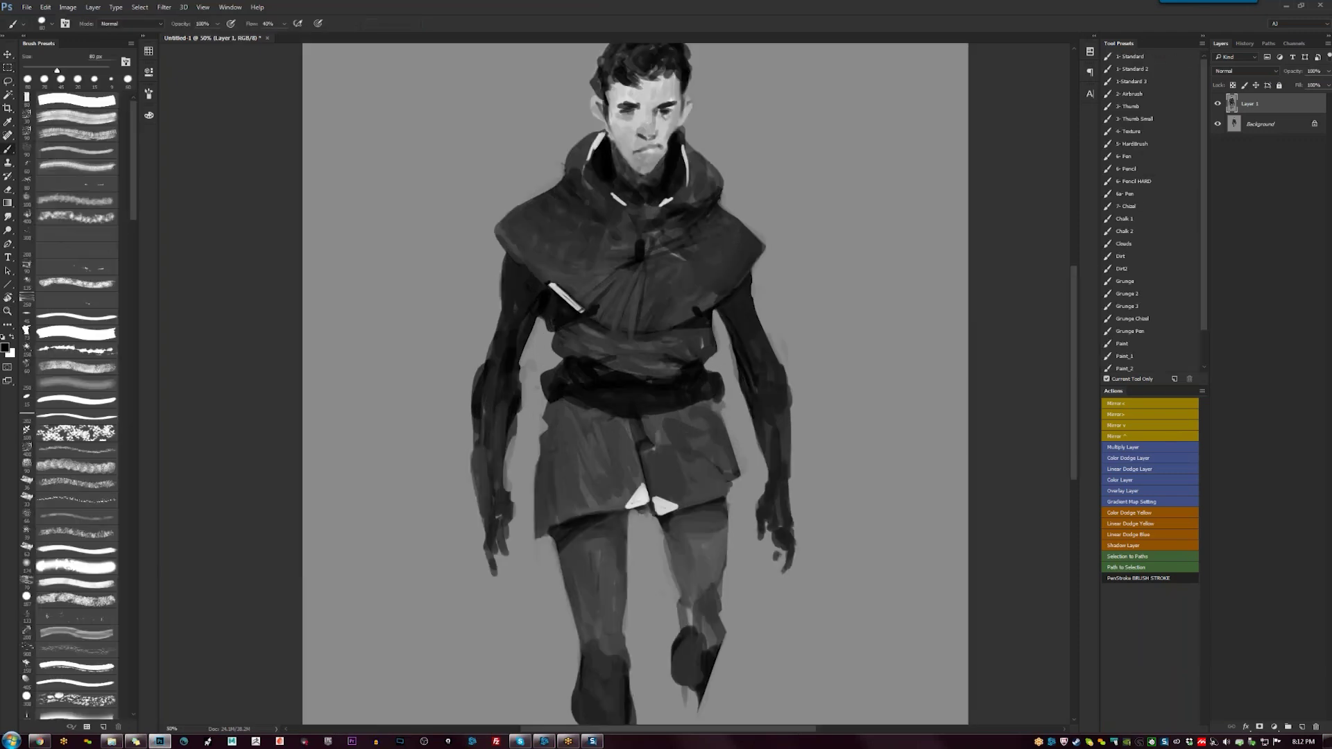
left_click_drag(702, 309, 724, 282)
key("d")
key("z")
left_click(732, 283, "alt")
left_click(731, 284, "alt")
key("F1")
Darken the neck area inside the collar below the chin with a 20 px brush, and mirror the canvas
key("z")
left_click(629, 372)
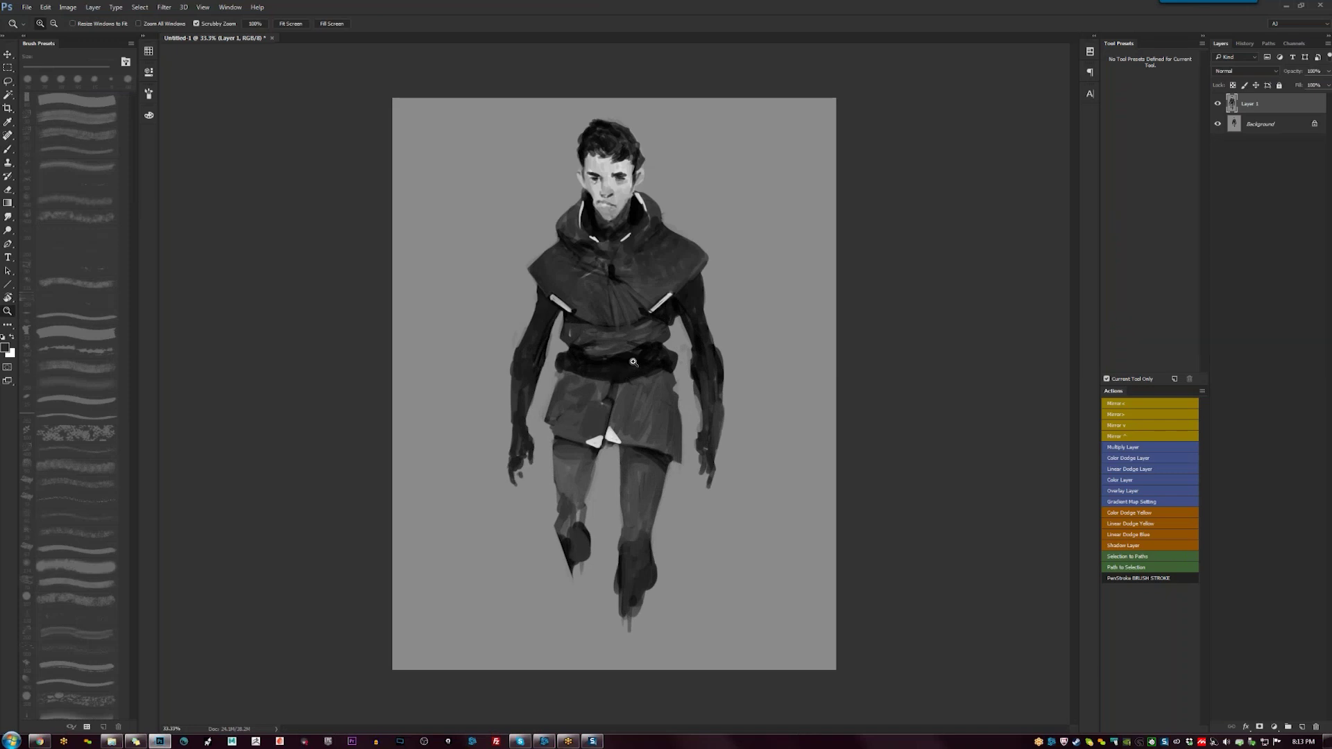
left_click(629, 373)
key("b")
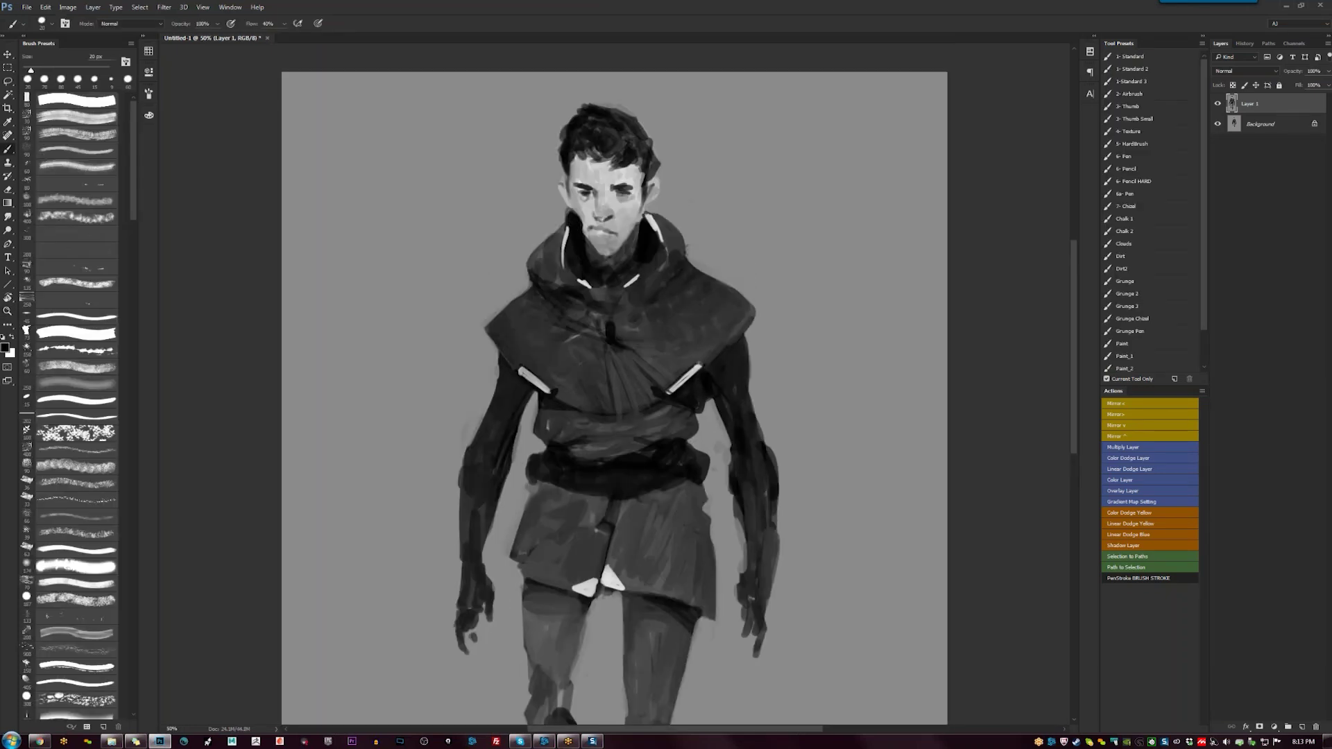
left_click(582, 216, "alt")
mouse_move(580, 214)
left_mouse_down()
mouse_move(597, 253)
mouse_move(620, 247)
mouse_move(586, 214)
mouse_move(625, 262)
left_mouse_up()
left_click(606, 261, "alt")
key("ctrl+shift+h")
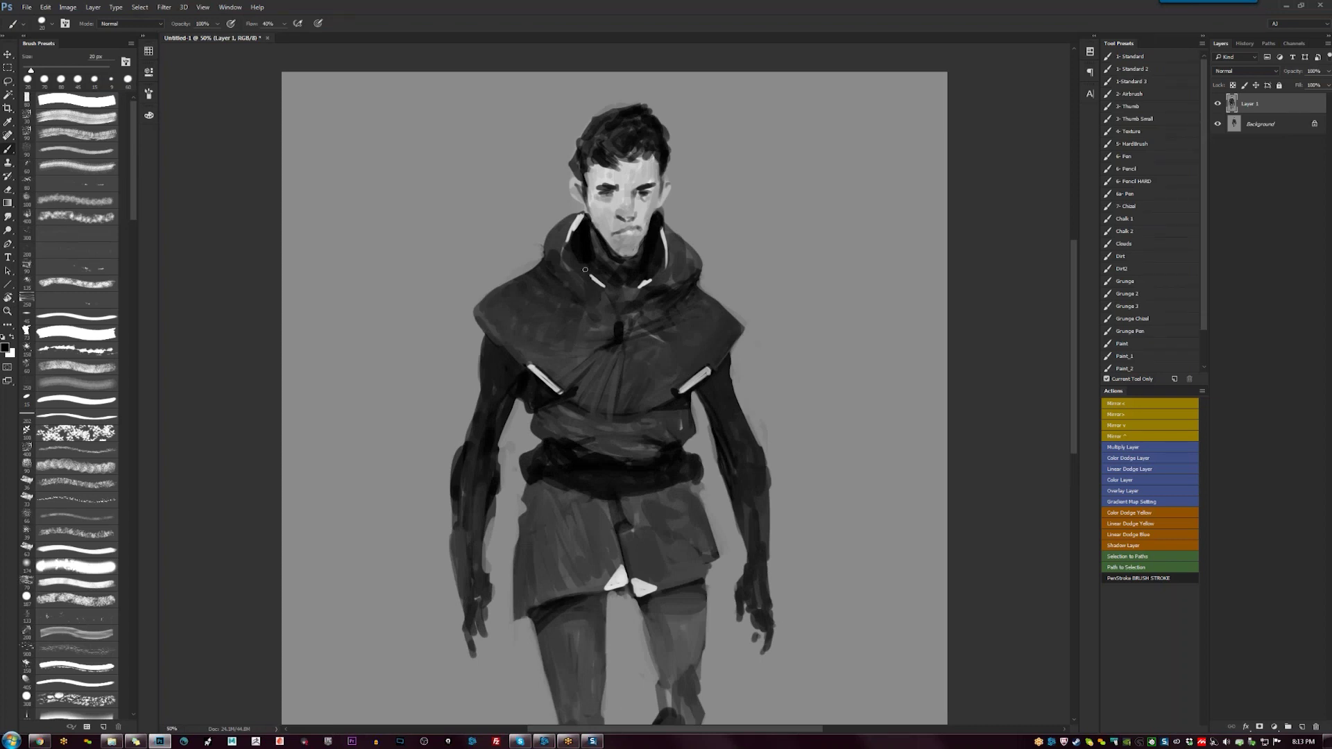
Trim the cowl's edge at the figure's right shoulder with background grey and a 40 px brush
key("bracketright")
key("bracketright")
key("bracketright")
key("bracketright")
left_click(509, 267, "alt")
mouse_move(481, 308)
left_mouse_down()
mouse_move(489, 295)
mouse_move(483, 308)
left_mouse_up()
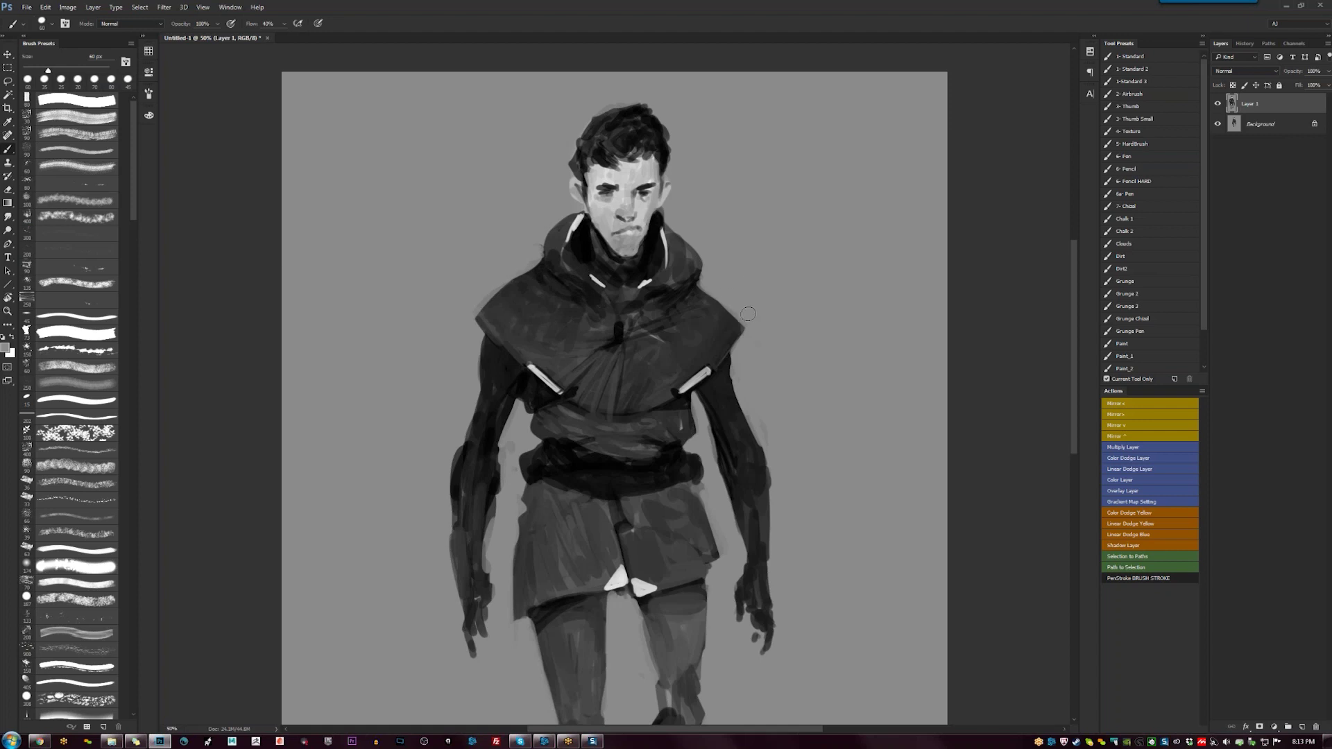
key("z")
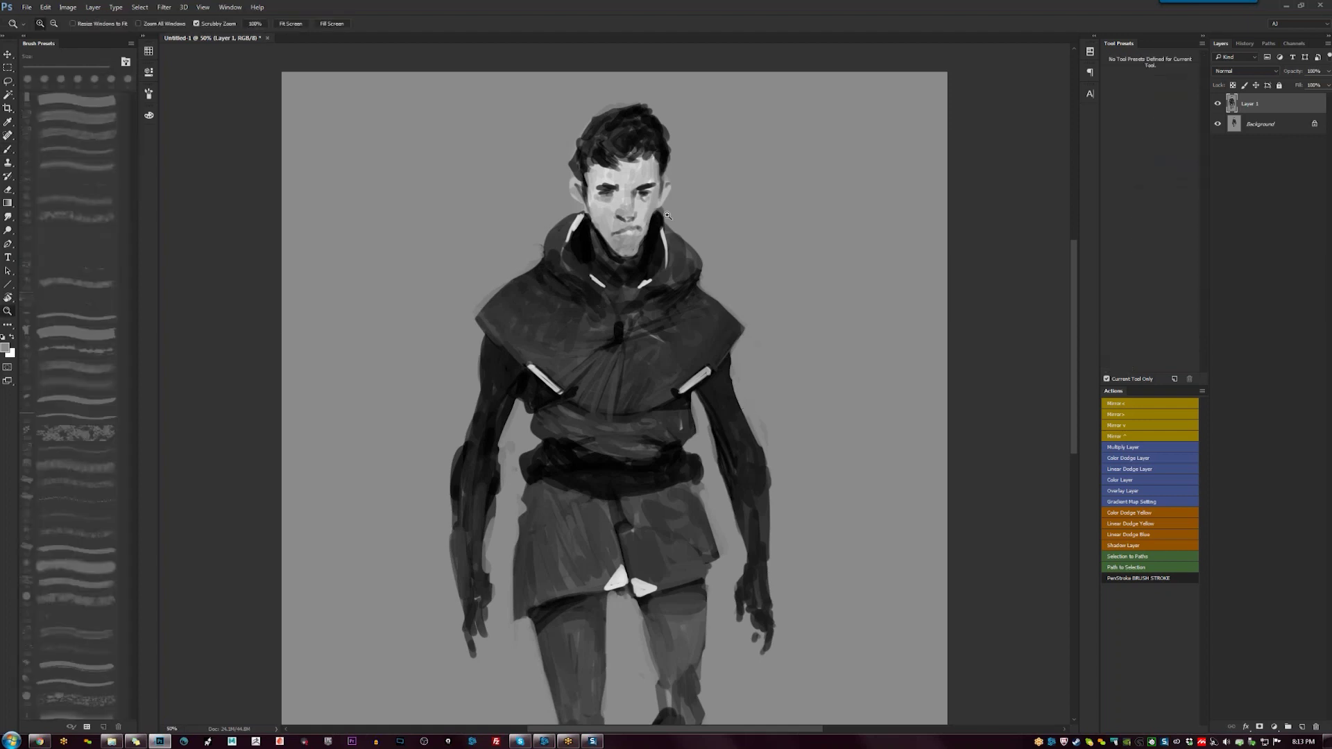
Paint black spiky tufts along the crown of the hair with a smaller brush
key("b")
key("bracketleft")
key("bracketleft")
key("bracketleft")
key("bracketleft")
key("bracketleft")
key("bracketleft")
key("bracketleft")
key("bracketleft")
key("bracketleft")
key("bracketleft")
key("d")
mouse_move(611, 111)
left_mouse_down()
mouse_move(649, 103)
mouse_move(672, 153)
left_mouse_up()
Add black tufts to the hair on the figure's right side with a 20 px brush
key("bracketright")
key("bracketright")
key("bracketright")
key("bracketright")
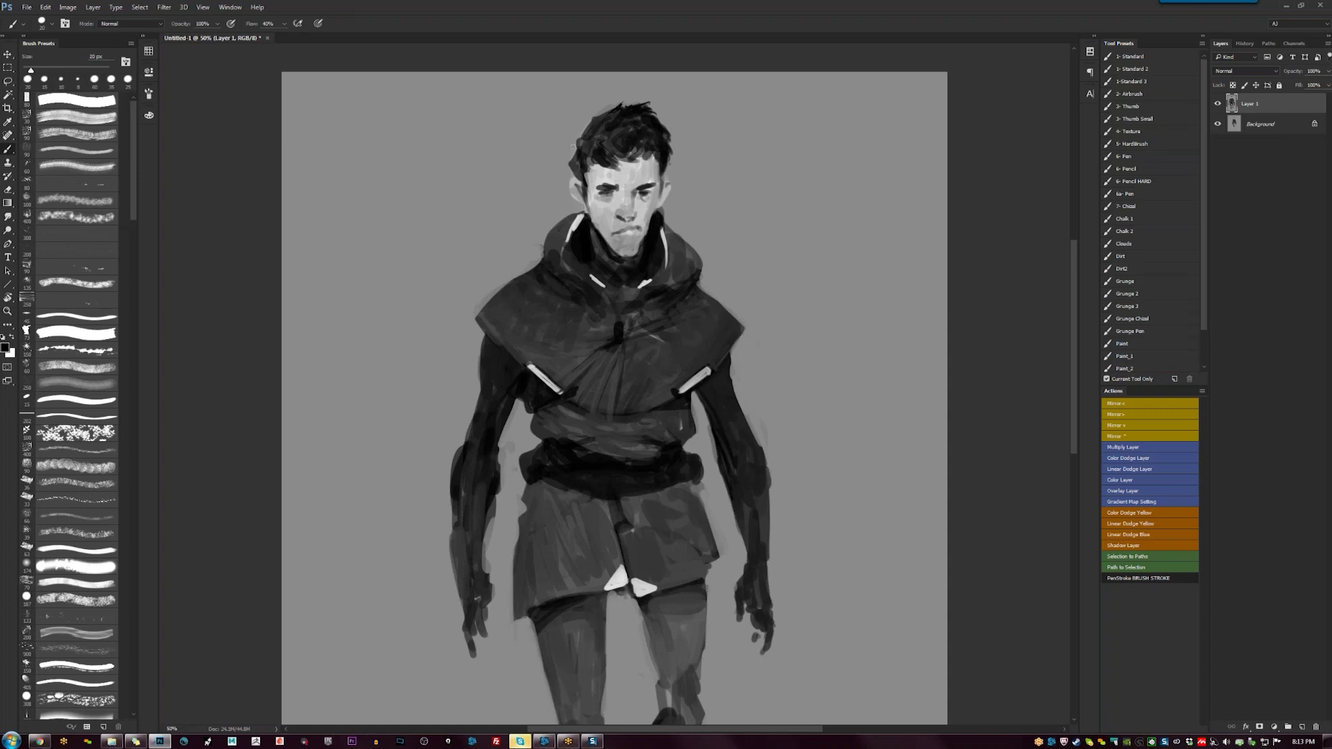
left_click_drag(580, 147, 585, 124)
left_click_drag(588, 128, 602, 114)
left_click_drag(577, 159, 577, 158)
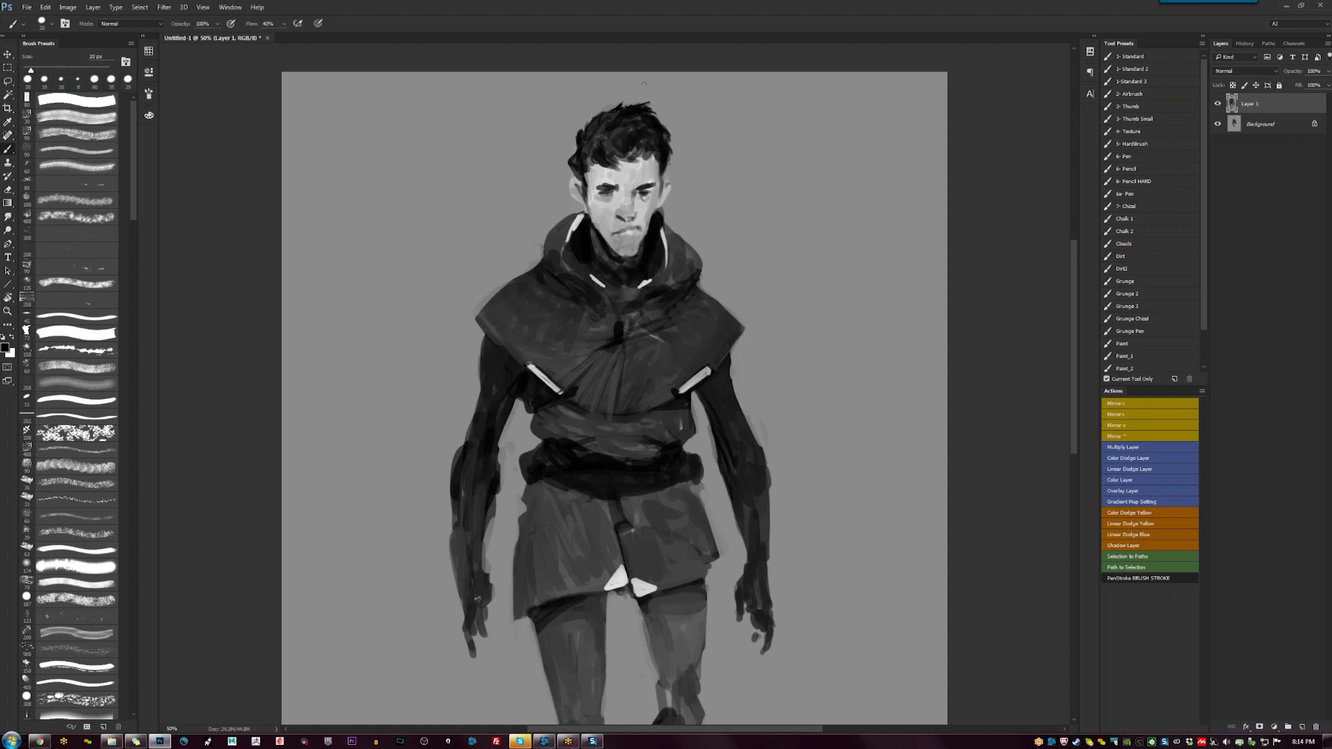
Fill out the hair at the figure's left temple and paint a black moustache and goatee with a 20 px brush
mouse_move(670, 161)
left_mouse_down()
mouse_move(665, 179)
mouse_move(584, 180)
mouse_move(647, 152)
left_mouse_up()
mouse_move(624, 225)
left_mouse_down()
mouse_move(609, 233)
mouse_move(647, 232)
mouse_move(613, 232)
left_mouse_up()
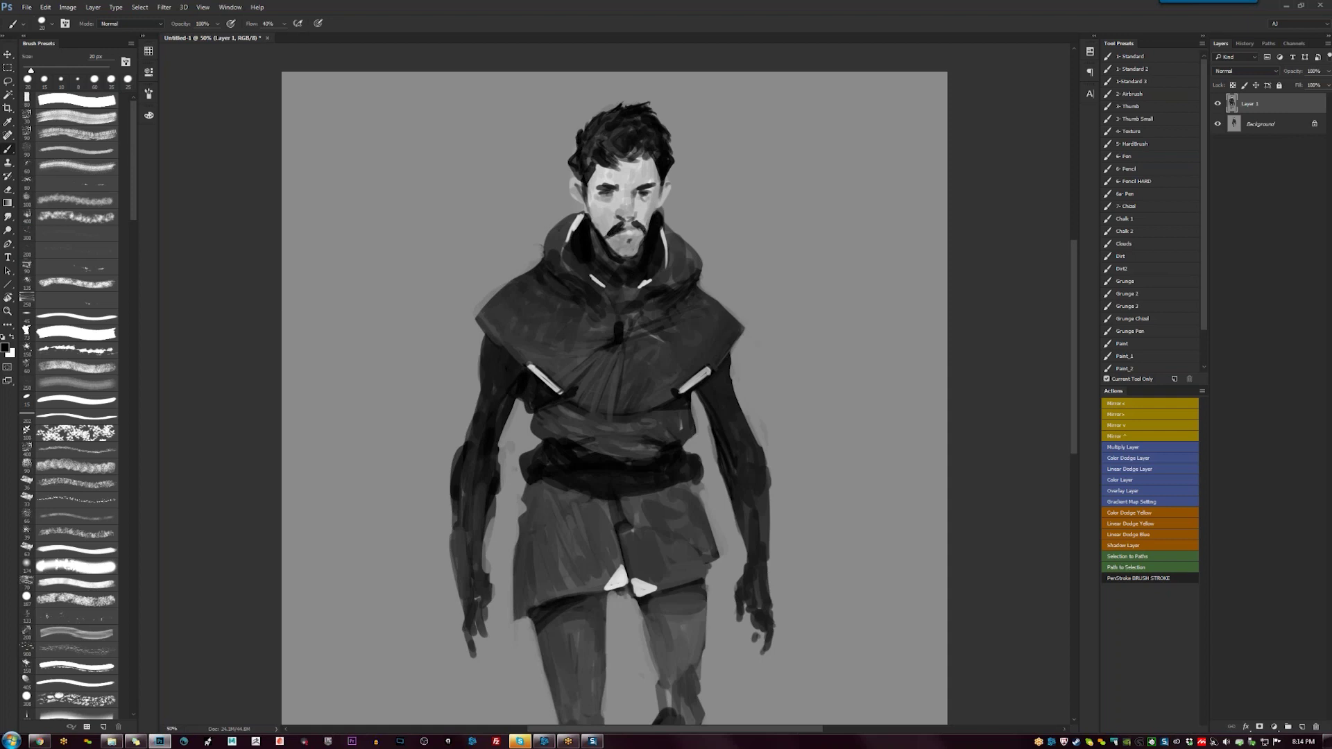
left_click_drag(621, 240, 631, 245)
left_click(628, 247, "alt")
left_click(646, 240, "alt")
Lighten the forehead and model the cheek beside the moustache, enlarging the brush to 30 px
key("x")
key("ctrl+plus")
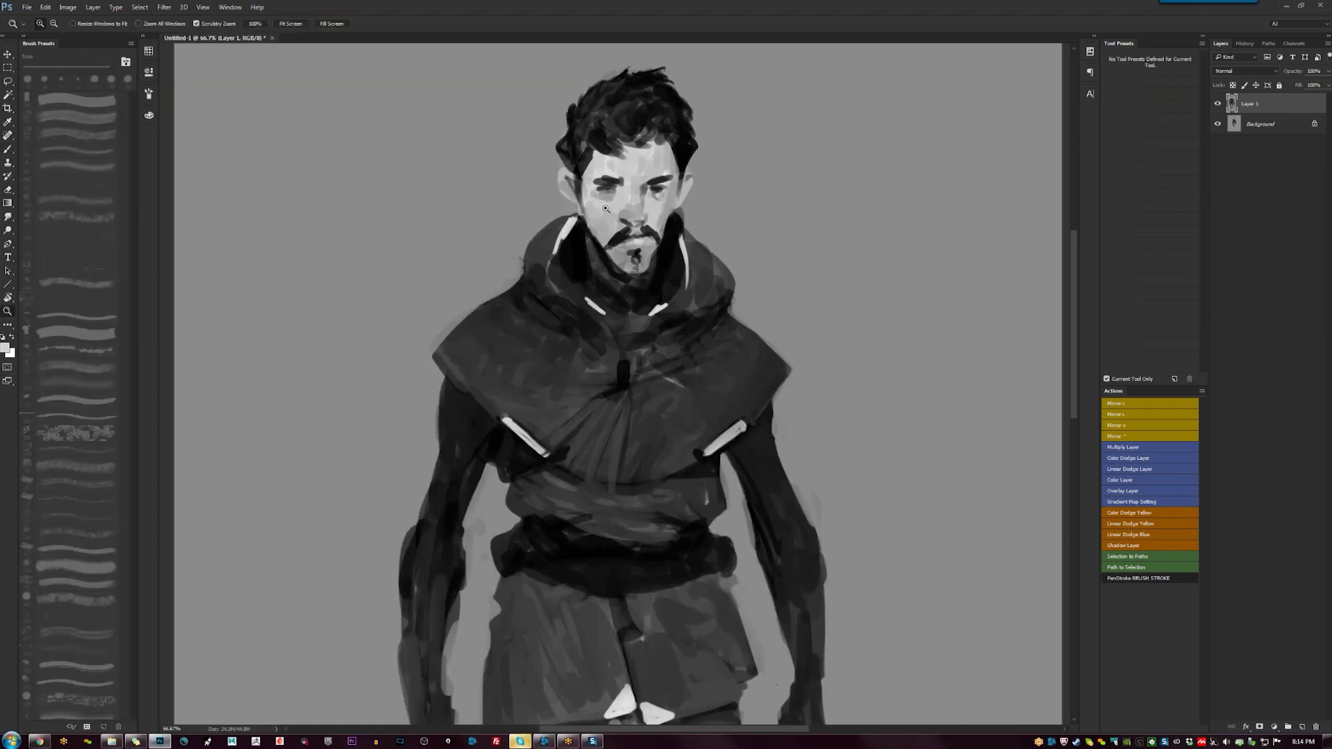
left_click(595, 170, "alt")
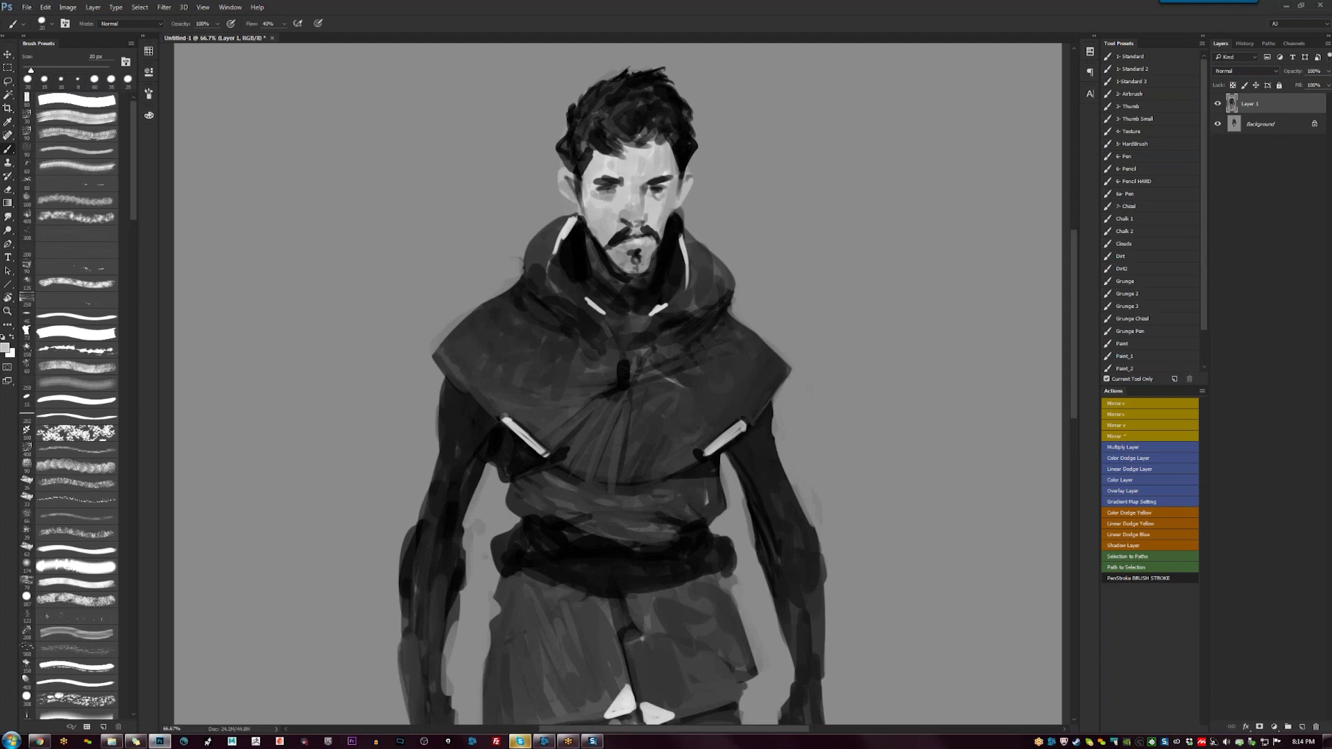
key("bracketright")
left_click(673, 161, "alt")
left_click_drag(601, 222, 605, 241)
key("ctrl+z")
left_click(599, 237, "alt")
left_click(601, 212, "alt")
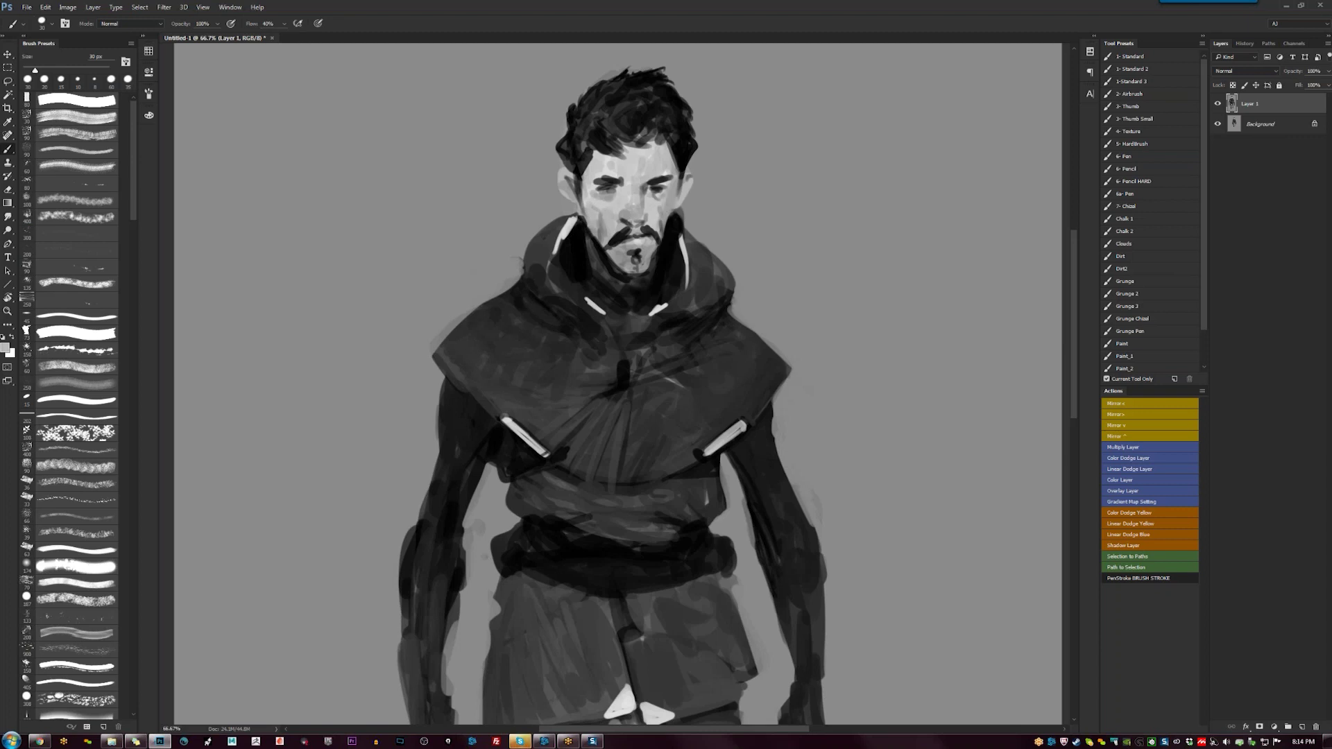
Refine the tones around the brow, eye and temple on the figure's left with the 30 px brush
left_click(652, 182, "alt")
mouse_move(644, 181)
left_mouse_down()
mouse_move(668, 163)
mouse_move(672, 176)
mouse_move(669, 144)
left_mouse_up()
left_click(670, 167, "alt")
left_click(665, 161, "alt")
left_click(668, 168, "alt")
left_click(674, 177, "alt")
left_click(671, 170, "alt")
Rework the light and shadow patches on both cheeks below the eyes
key("z")
left_click(643, 273, "alt")
left_click(643, 274, "alt")
left_click(643, 273, "alt")
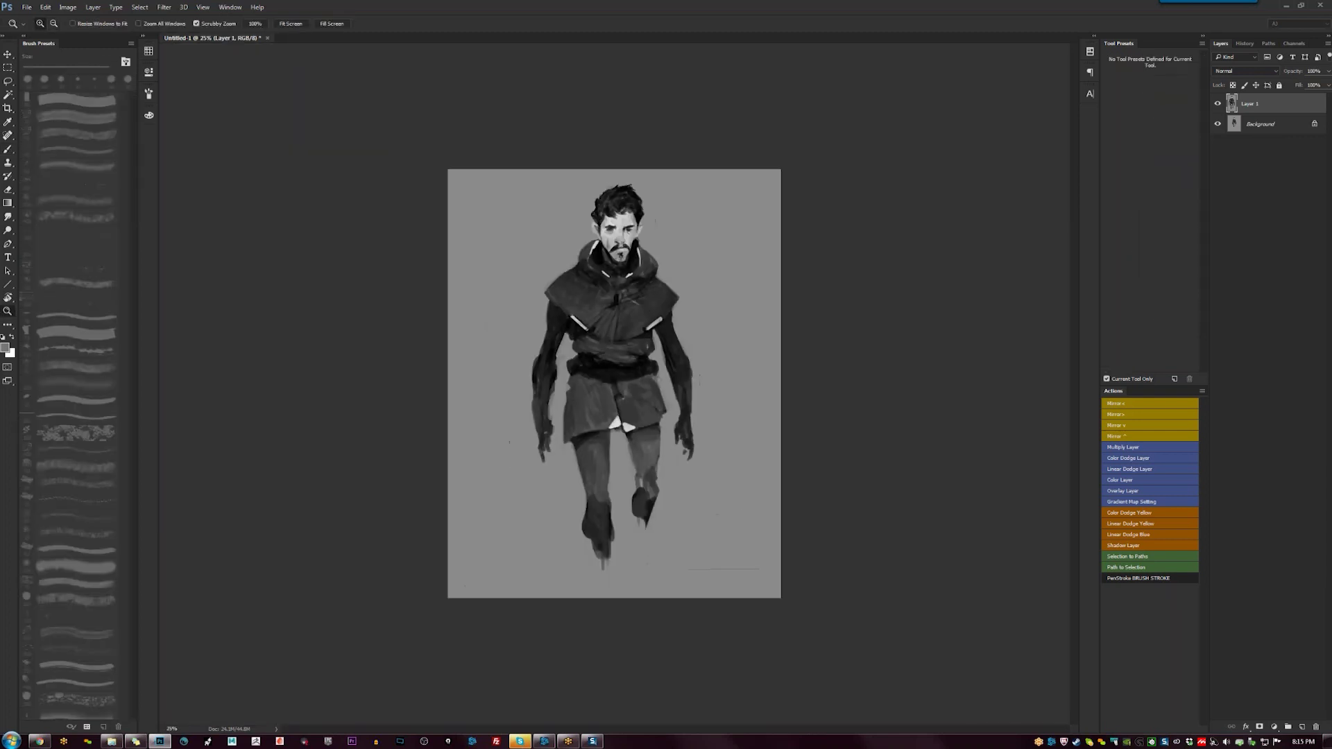
left_click(644, 273)
left_click(639, 266)
key("b")
left_click_drag(606, 227, 615, 289)
key("ctrl+plus")
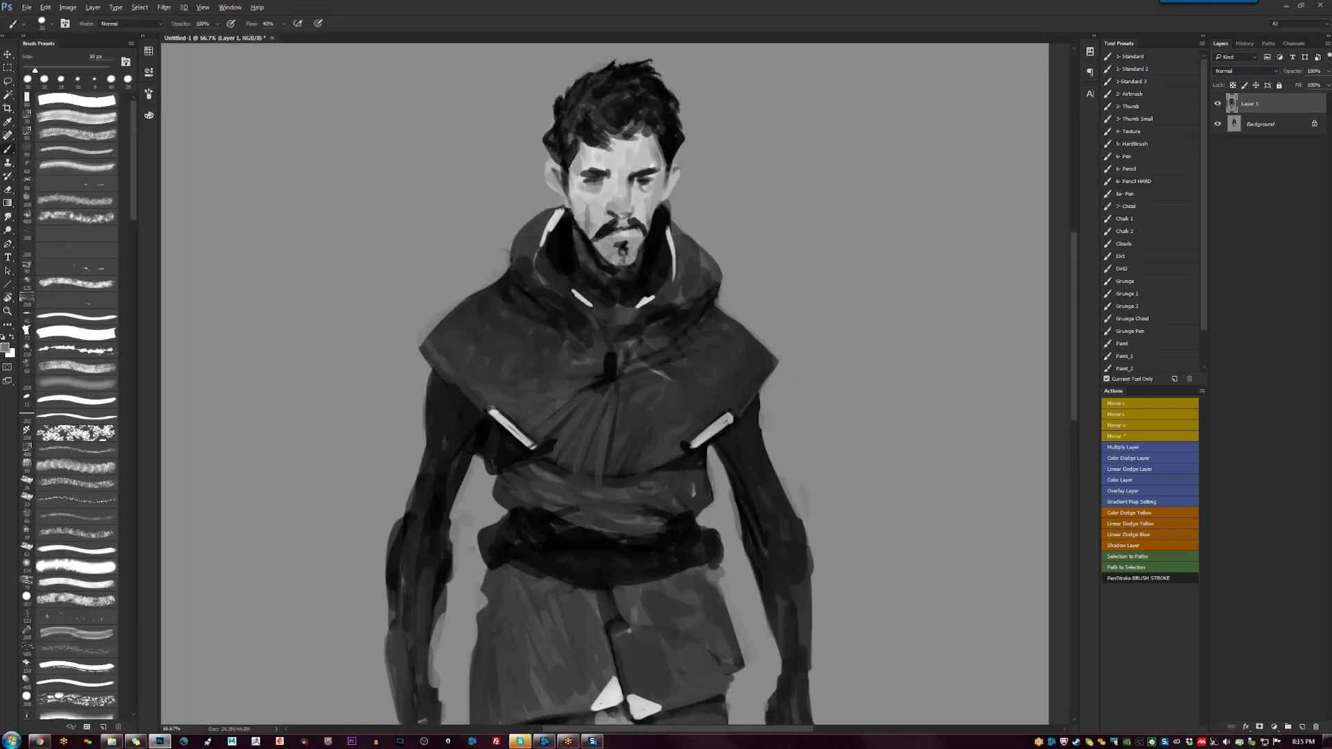
left_click(652, 200, "alt")
left_click(591, 203, "alt")
left_click(590, 200, "alt")
left_click(642, 193, "alt")
Define the nose and the planes beside it, and touch up the hairline and jaw edge
key("d")
left_click_drag(635, 208, 621, 215)
left_click(604, 206, "alt")
left_click_drag(602, 203, 606, 213)
left_click(604, 202, "alt")
left_click(584, 155, "alt")
left_click(662, 216, "alt")
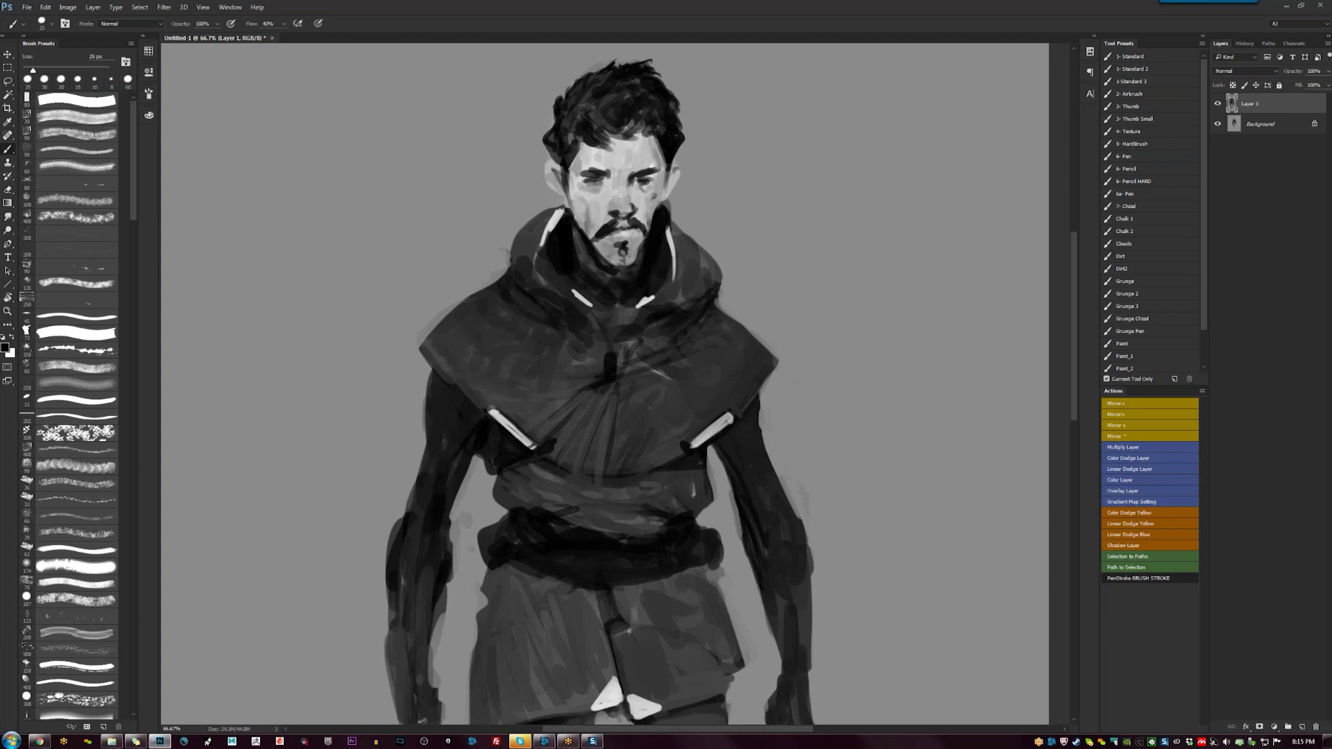
Shade the ear on the figure's left and darken the brows with a 20 px brush
key("bracketleft")
left_click_drag(668, 187, 664, 196)
left_click(667, 195, "alt")
left_click_drag(669, 190, 669, 183)
key("d")
left_click(595, 159, "alt")
left_click_drag(662, 166, 659, 175)
key("d")
left_click_drag(662, 165, 574, 176)
Mirror the canvas and sharpen both eyes with small light and dark strokes
key("ctrl+shift+h")
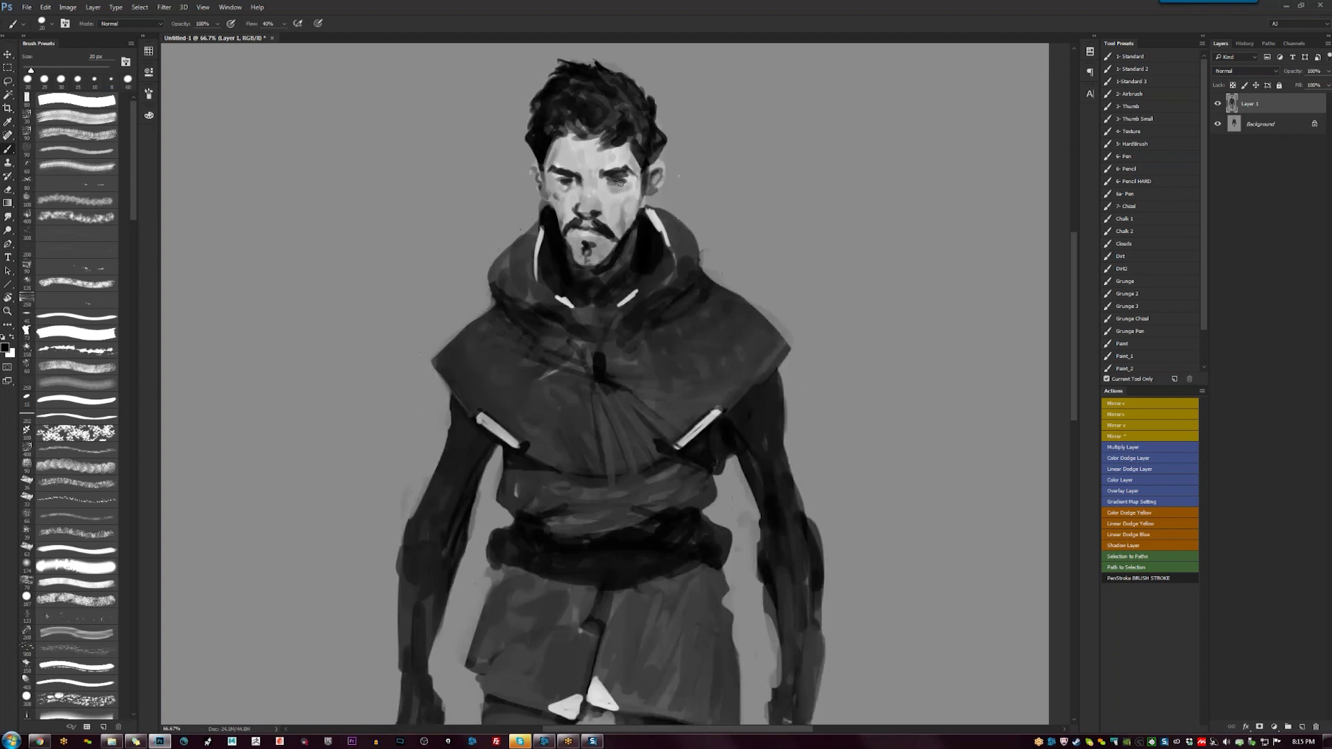
key("x")
left_click_drag(613, 178, 625, 177)
key("x")
left_click_drag(552, 179, 569, 179)
left_click(555, 183, "alt")
key("d")
left_click_drag(552, 180, 567, 182)
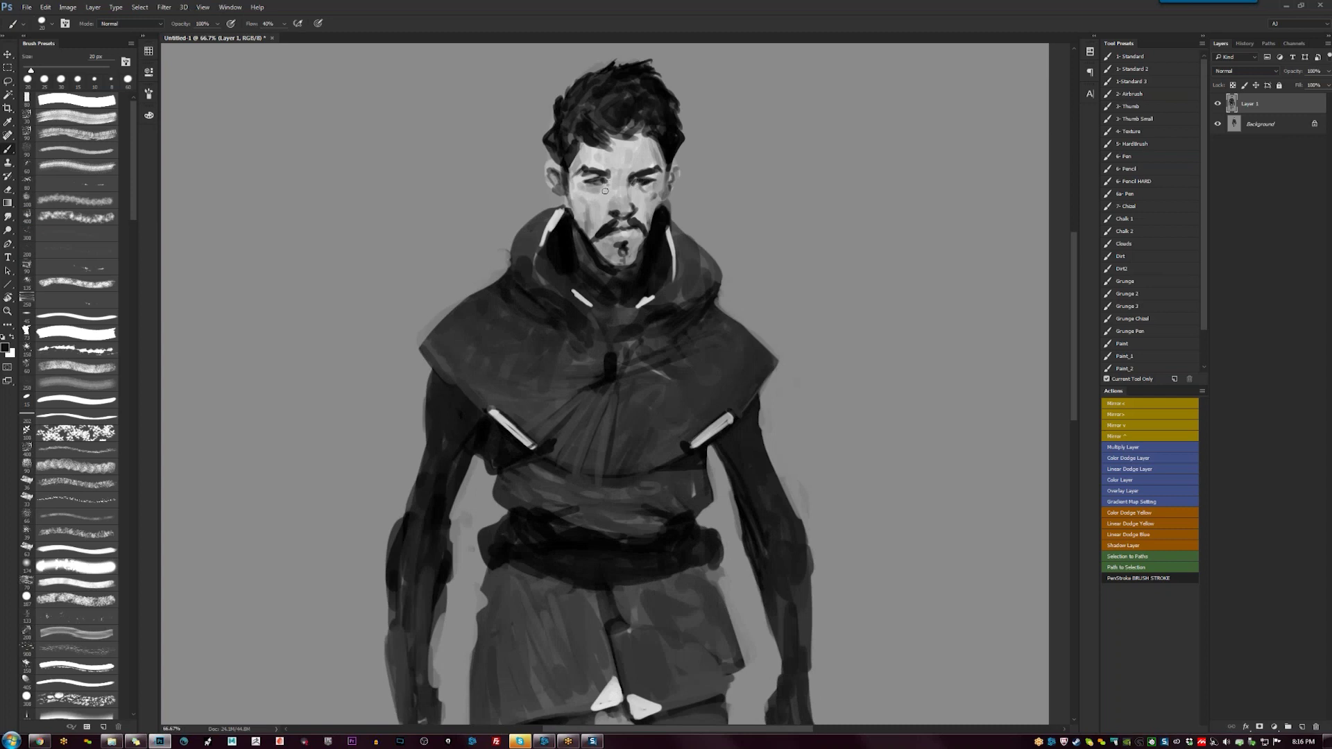
left_click(655, 186, "alt")
key("d")
Check the face in a mirrored view and touch up the forehead and brow
key("z")
left_click(616, 317, "alt")
left_click(617, 316, "alt")
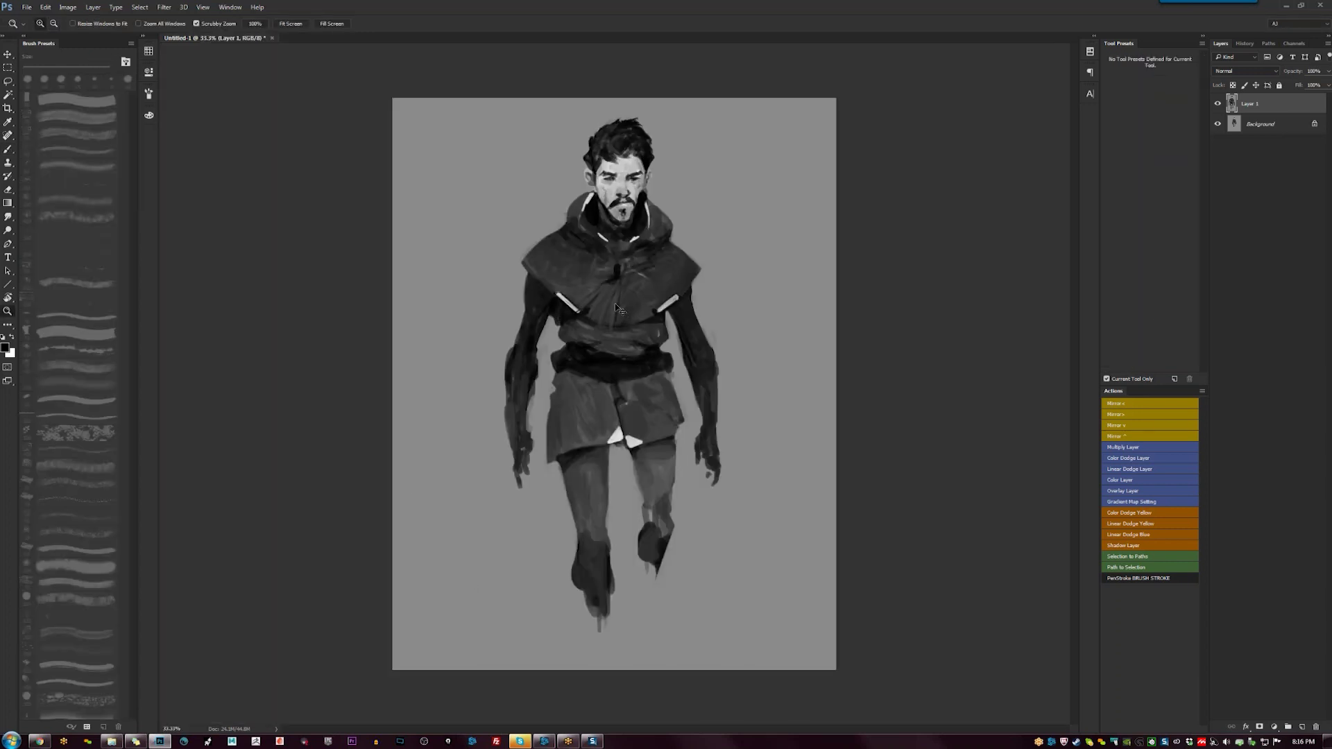
key("ctrl+shift+h")
left_click(633, 218)
left_click(634, 219)
left_click_drag(605, 244, 648, 328)
key("b")
key("x")
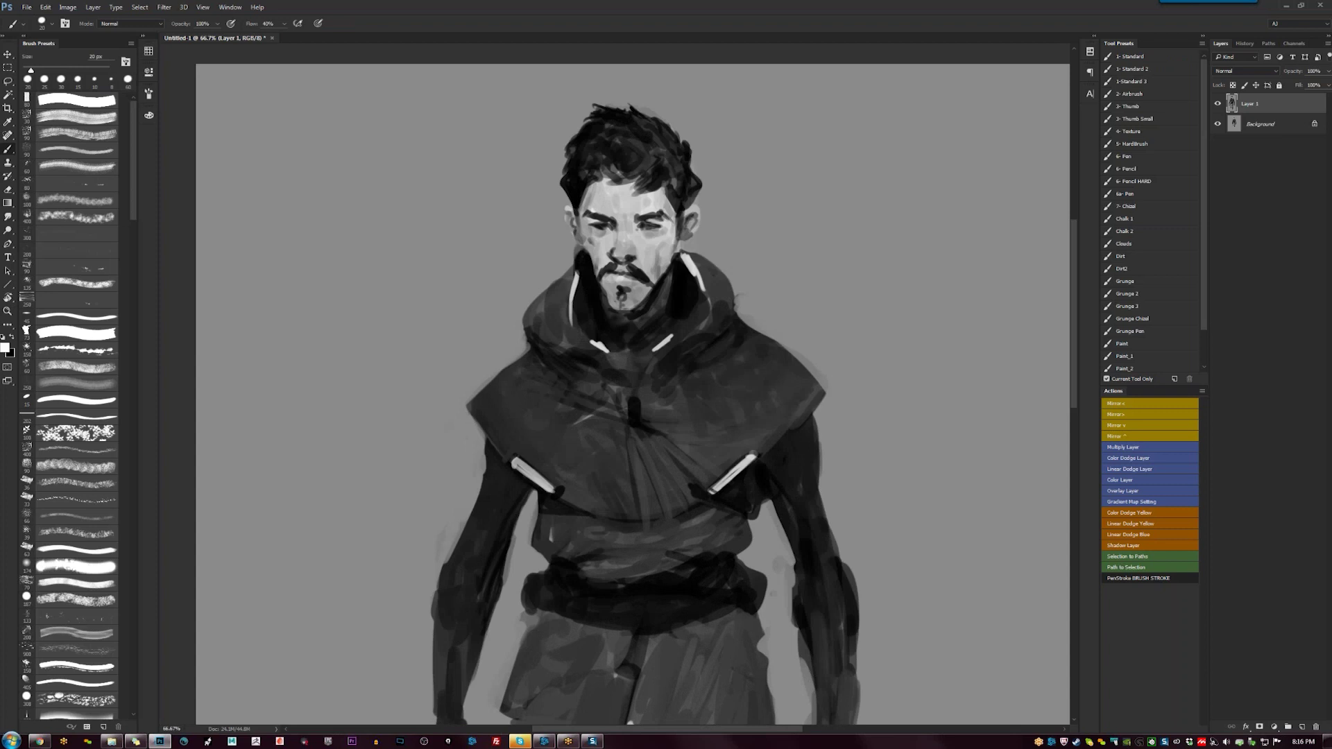
left_click(655, 203, "alt")
key("d")
left_click(657, 276, "alt")
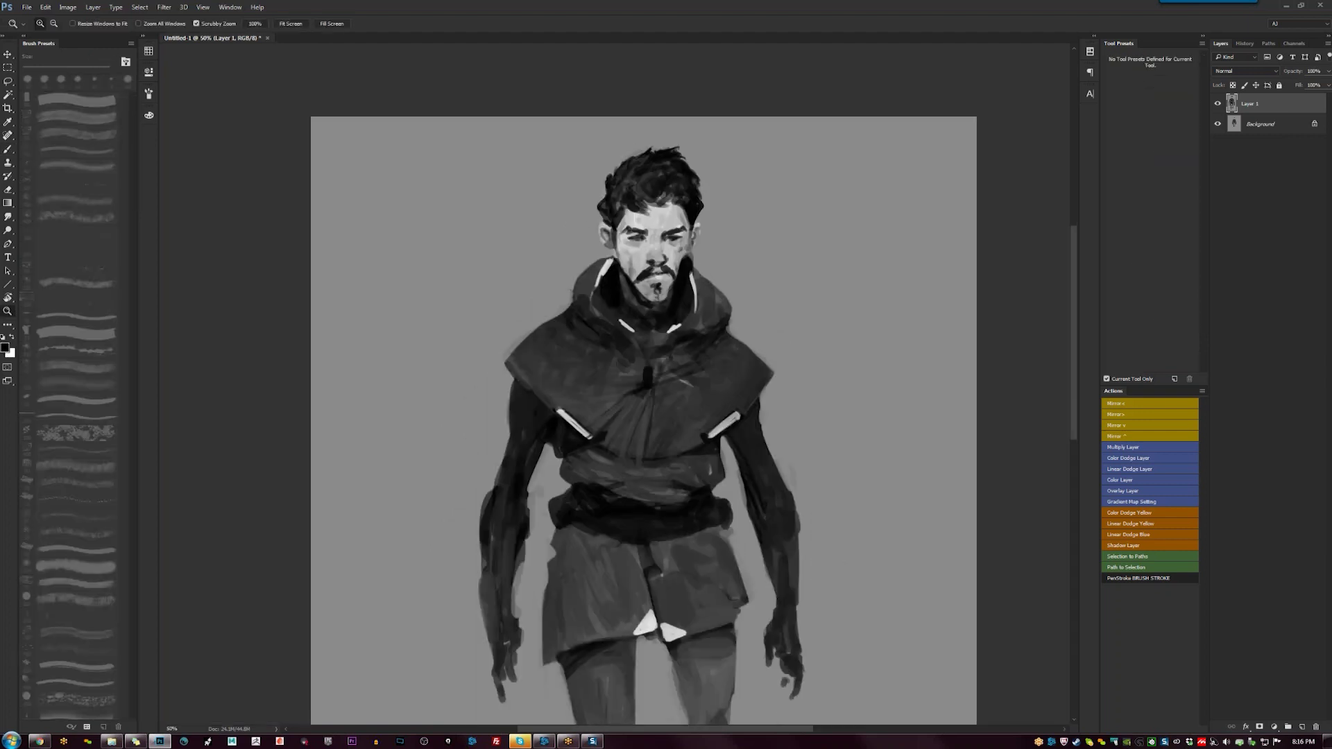
Strengthen the dark brows and eye lines on both sides of the face
key("b")
key("z")
left_click(688, 265)
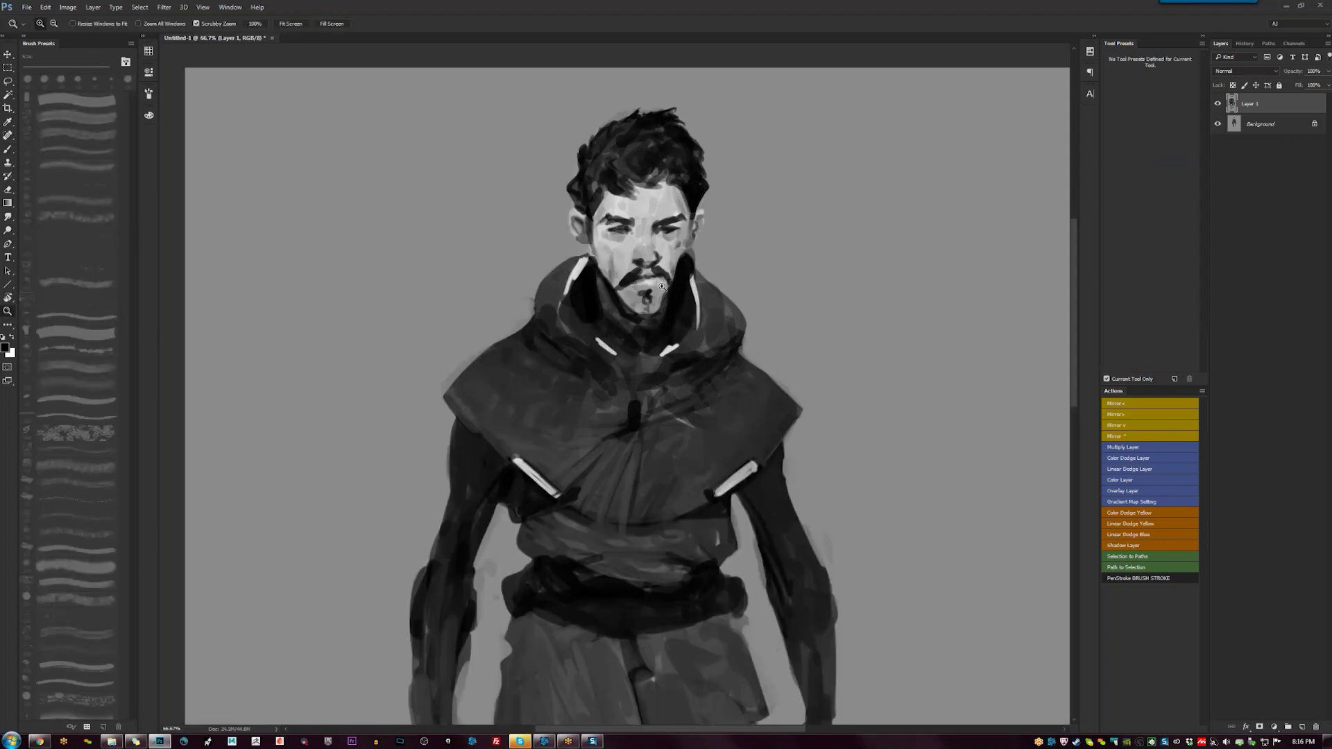
key("b")
left_click(597, 216, "alt")
left_click_drag(599, 224, 673, 229)
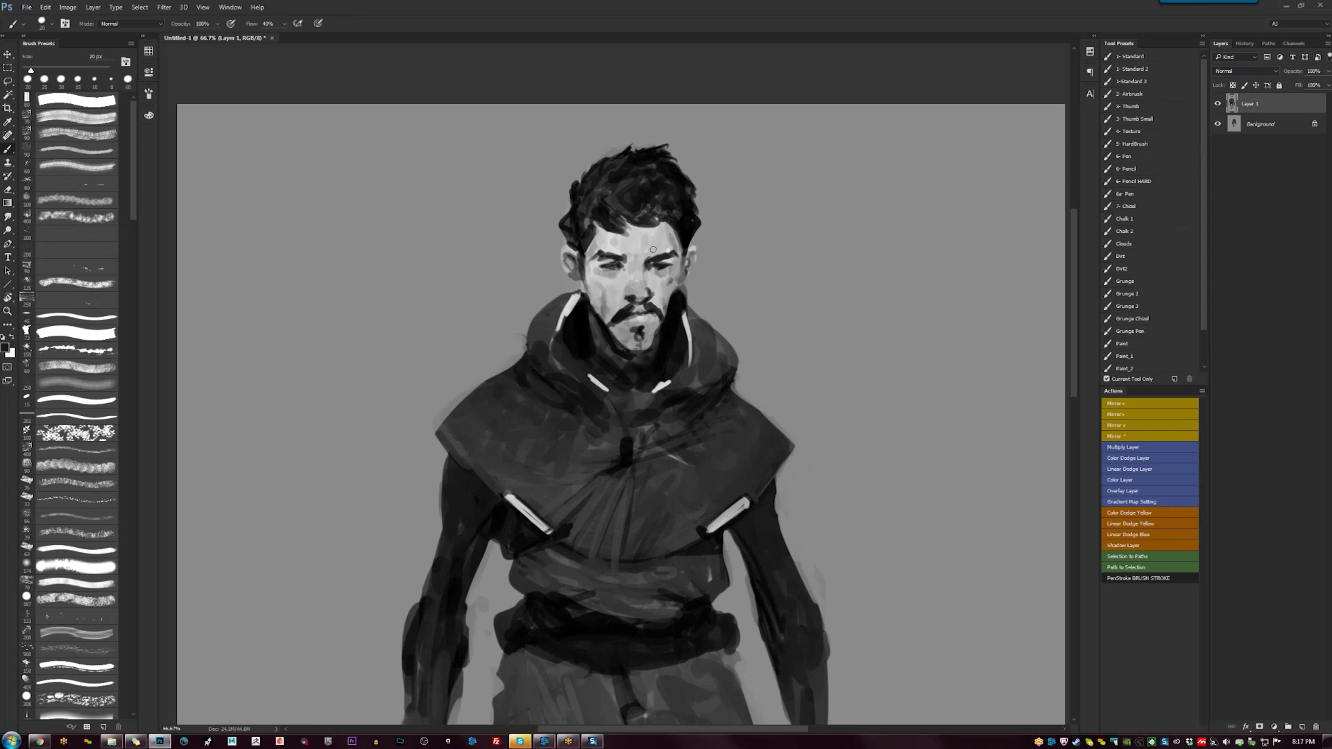
Paint dark sideburns down both sides of the face in front of the ears
left_click_drag(581, 271, 583, 291)
left_click_drag(680, 242, 680, 289)
left_click_drag(579, 263, 584, 292)
key("ctrl+z")
mouse_move(581, 266)
left_mouse_down()
mouse_move(586, 296)
mouse_move(573, 248)
left_mouse_up()
Reshape the hairline across the forehead with short dark strokes
left_click(599, 231, "alt")
left_click(600, 219, "alt")
left_click_drag(634, 222, 661, 222)
left_click_drag(663, 212, 651, 222)
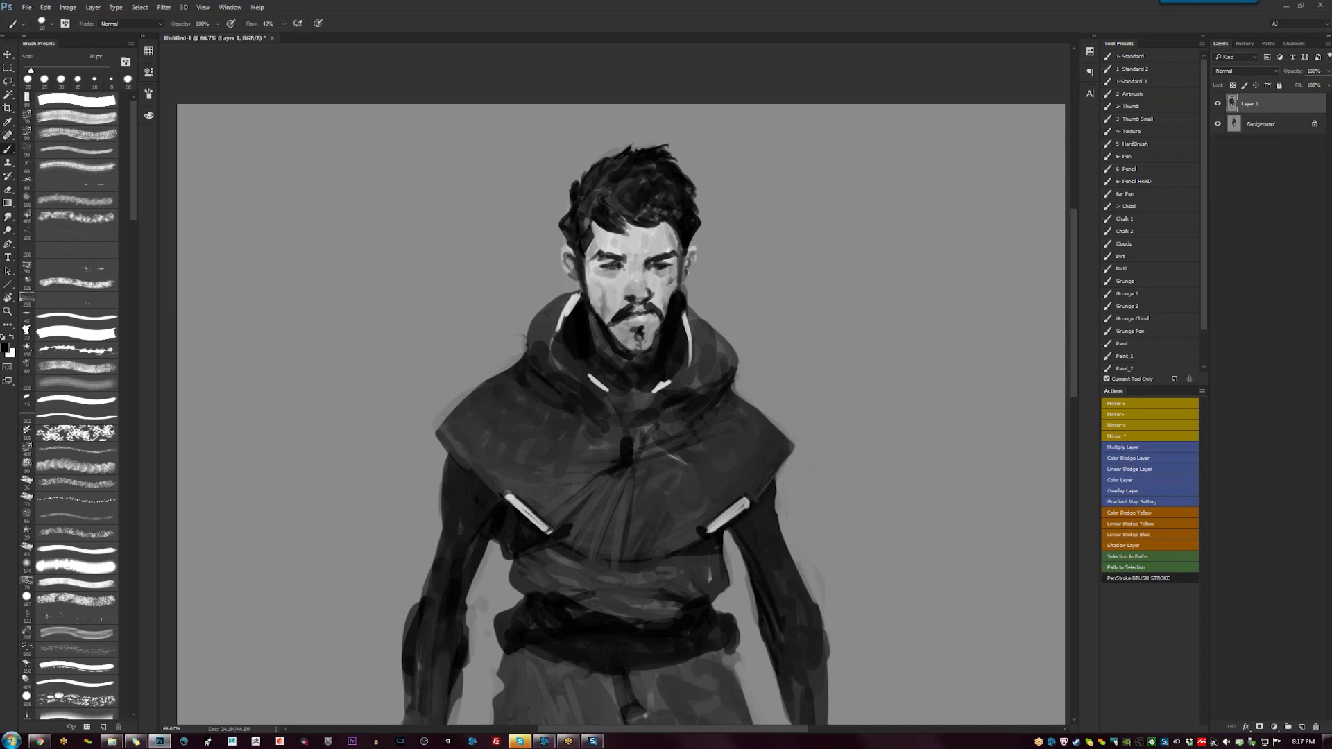
Even out the dark hair mass with a 70 px brush
key("bracketright")
key("bracketright")
key("bracketright")
key("bracketright")
key("bracketright")
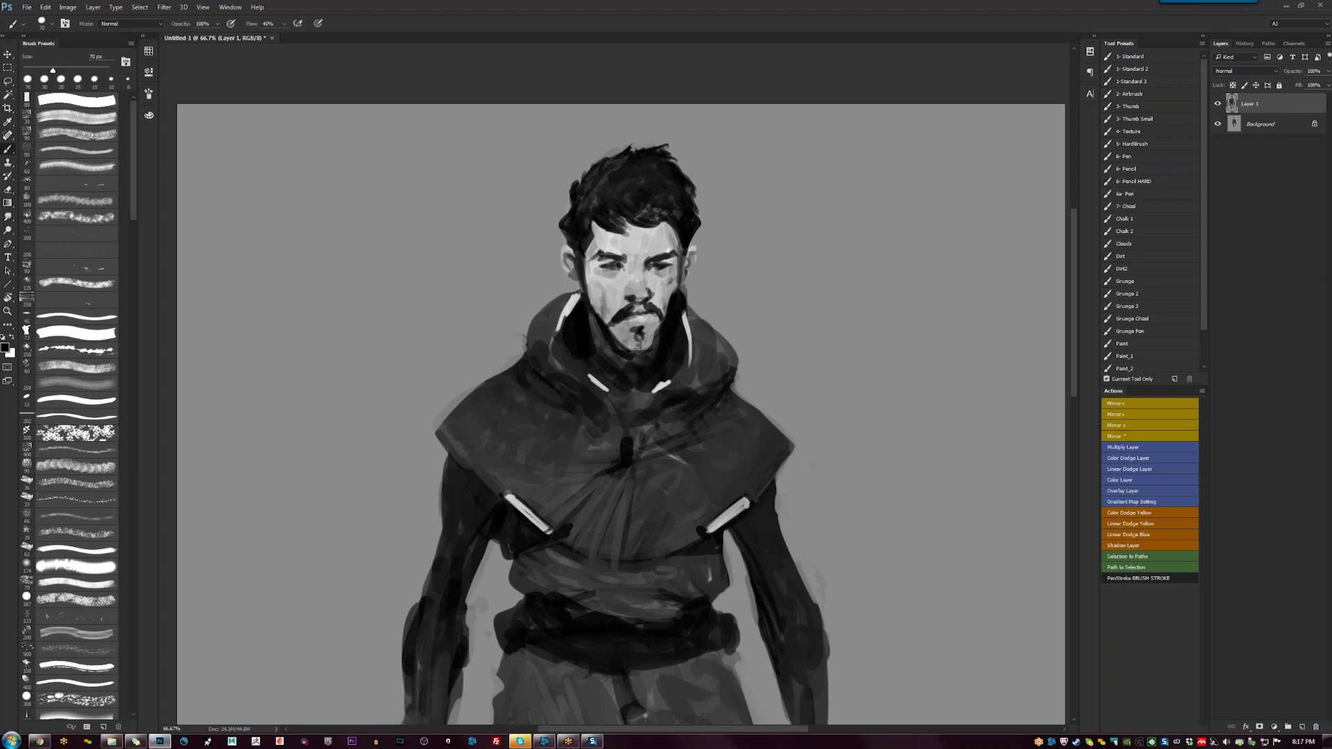
key("z")
left_click(611, 226, "alt")
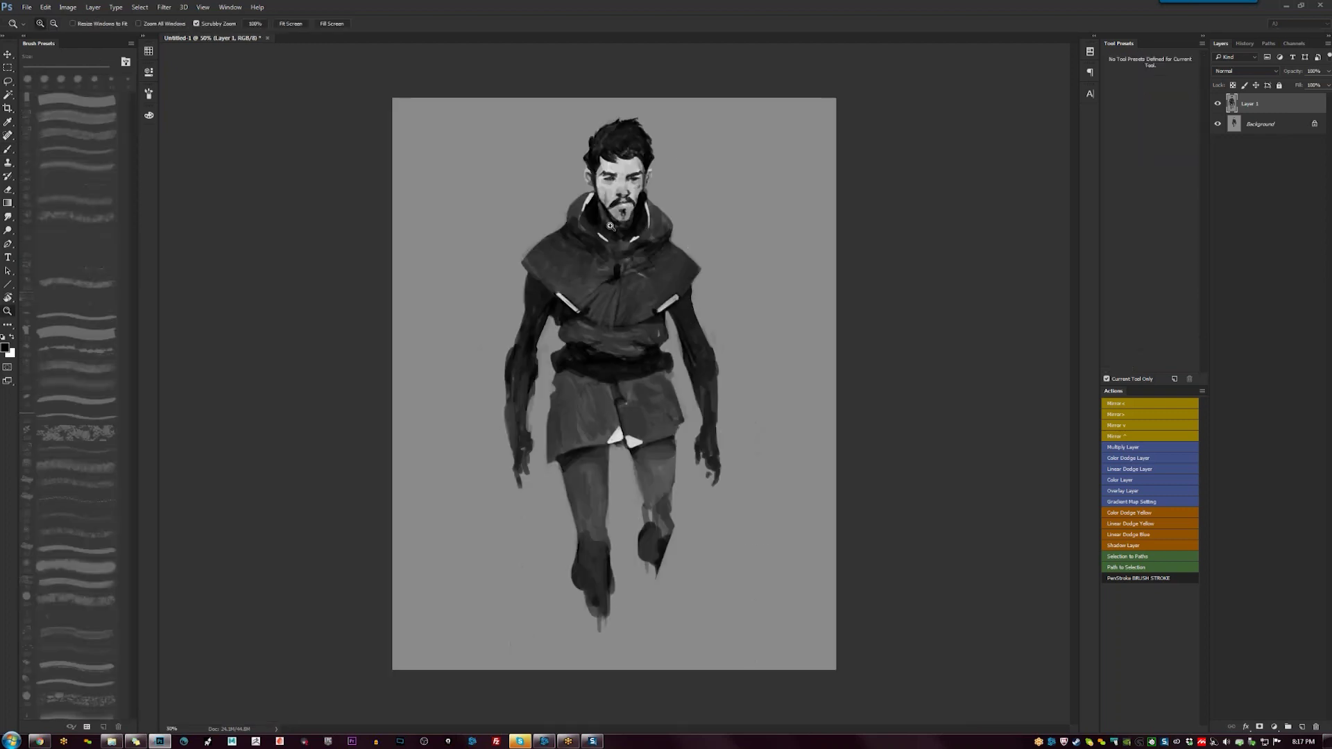
left_click(610, 225)
key("b")
Adjust the dark grey tones on the neck inside the collar with a 25 px brush
left_click(586, 194, "alt")
key("bracketleft")
key("bracketleft")
key("bracketleft")
key("bracketleft")
key("bracketleft")
key("bracketleft")
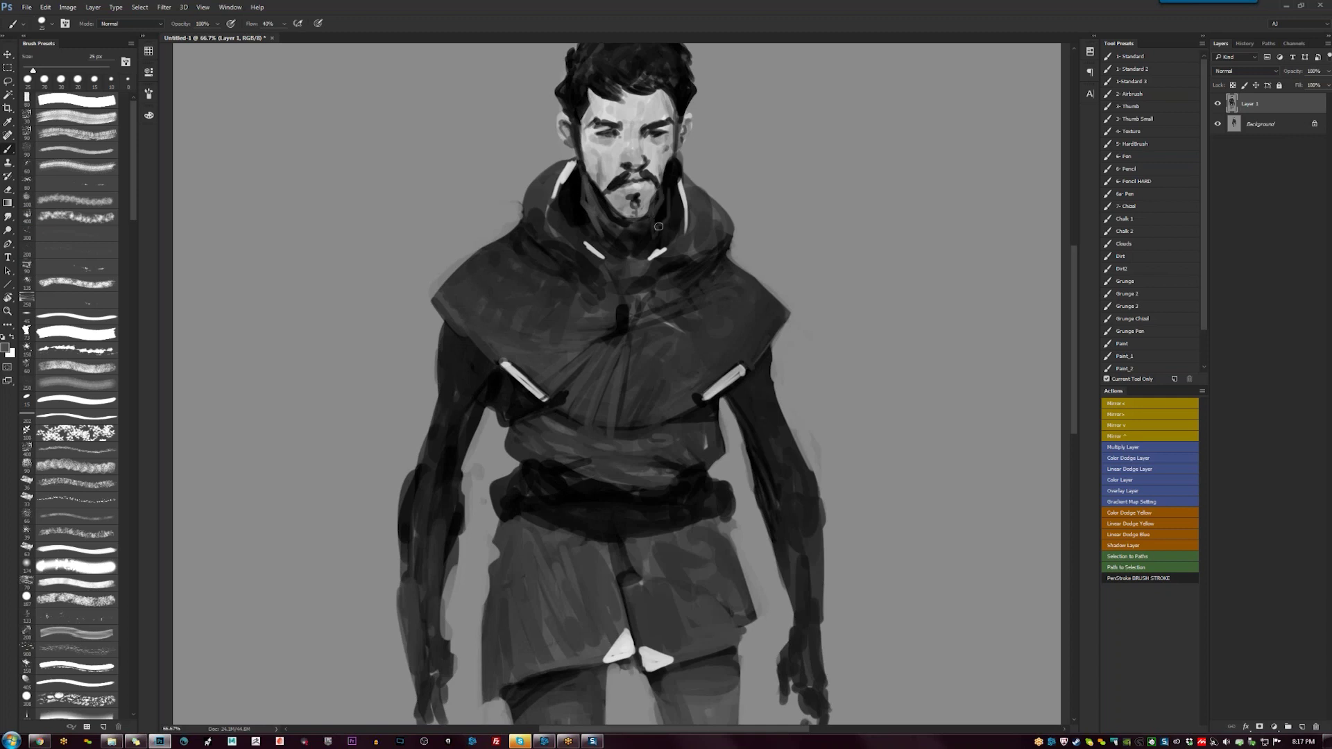
left_click(669, 179, "alt")
left_click_drag(575, 281, 611, 333)
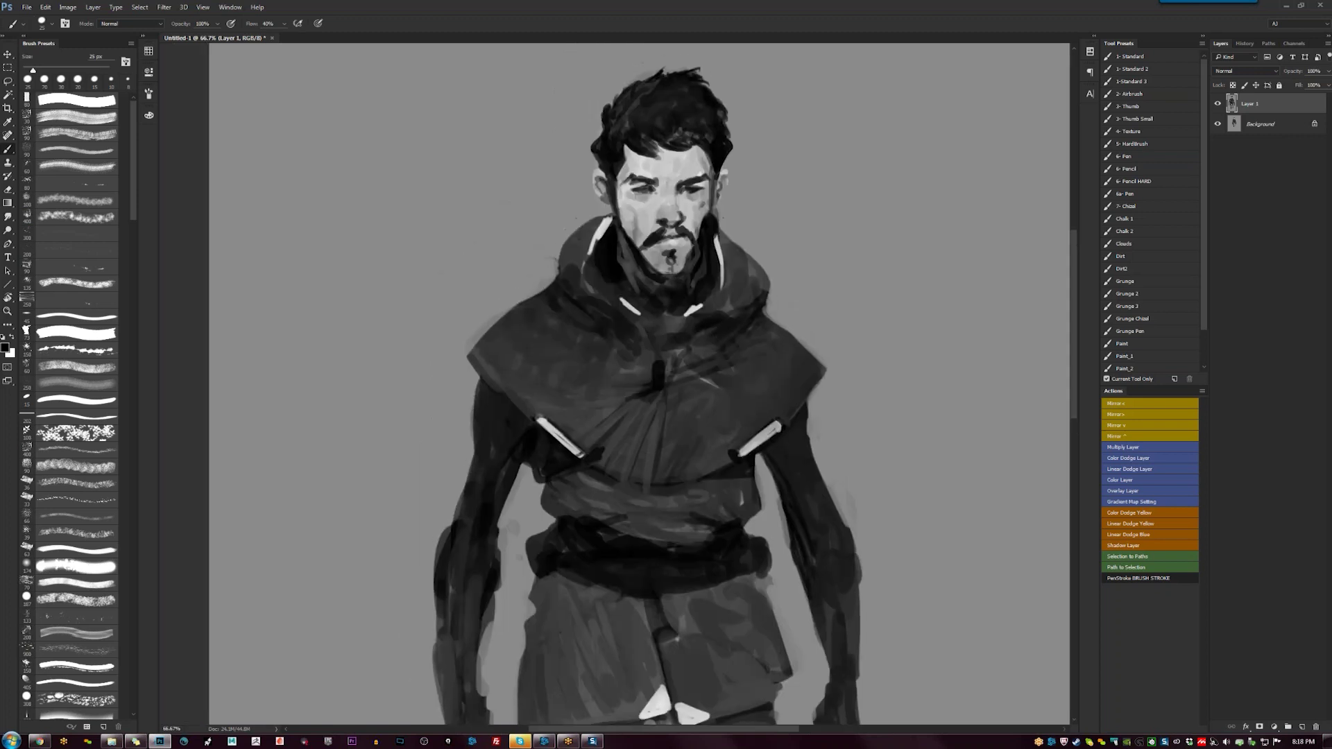
Clean up the hood and shoulder edge of the cowl on the figure's right with background grey
left_click(594, 208, "alt")
left_click(585, 263, "alt")
left_click_drag(584, 258, 590, 239)
left_click(584, 258, "alt")
left_click(587, 250, "alt")
left_click(582, 262, "alt")
left_click_drag(554, 260, 555, 276)
left_click_drag(692, 428, 720, 320)
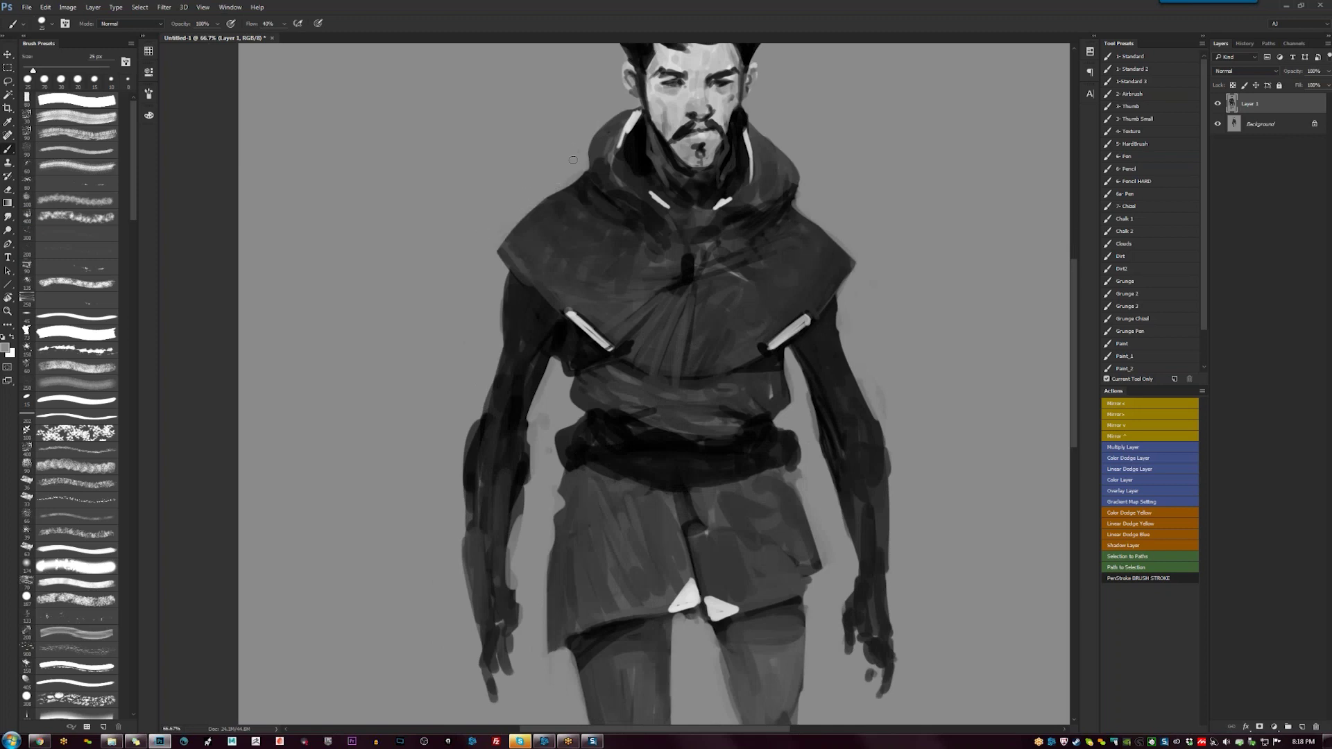
left_click_drag(576, 183, 531, 210)
Paint a grey diagonal fold of cloth crossing the chest of the cowl from the collar to the figure's right
key("z")
left_click(837, 325, "alt")
left_click(837, 326, "alt")
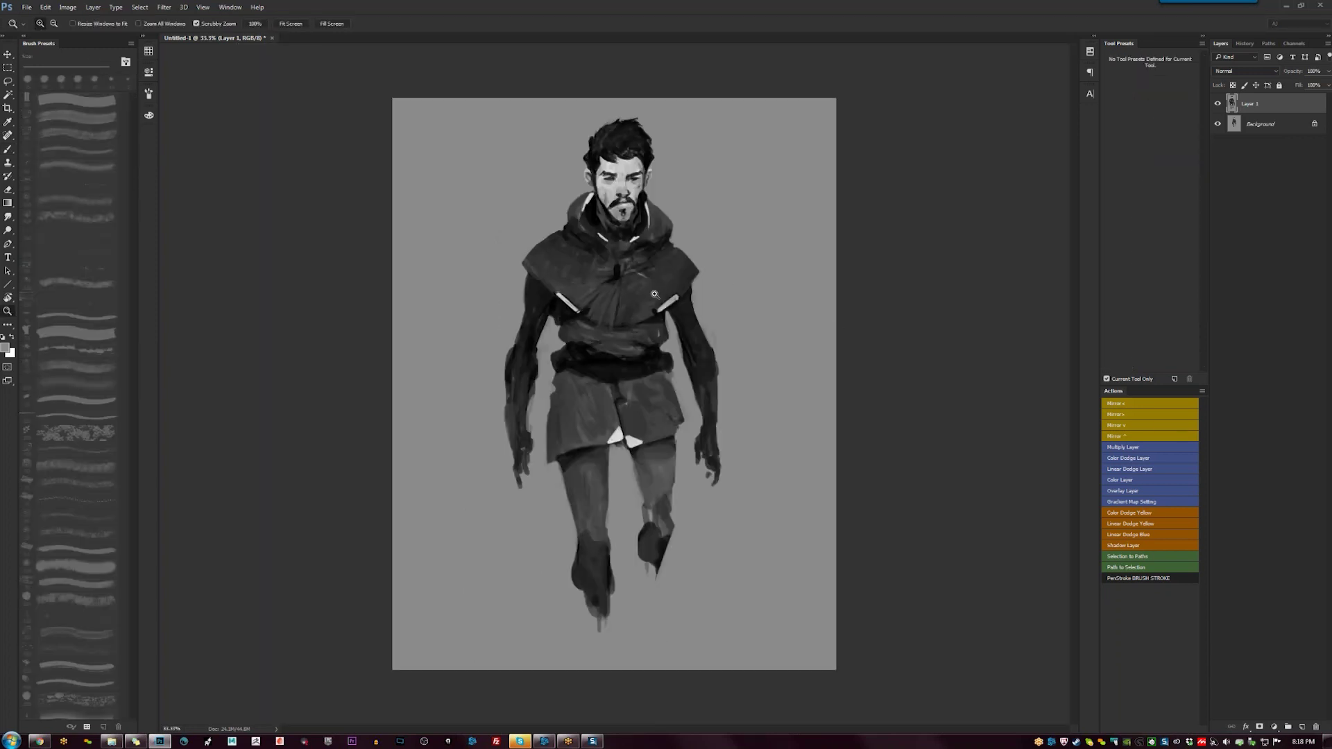
left_click(655, 292)
key("b")
left_click(599, 258, "alt")
left_click(613, 244, "alt")
left_click_drag(610, 245, 584, 251)
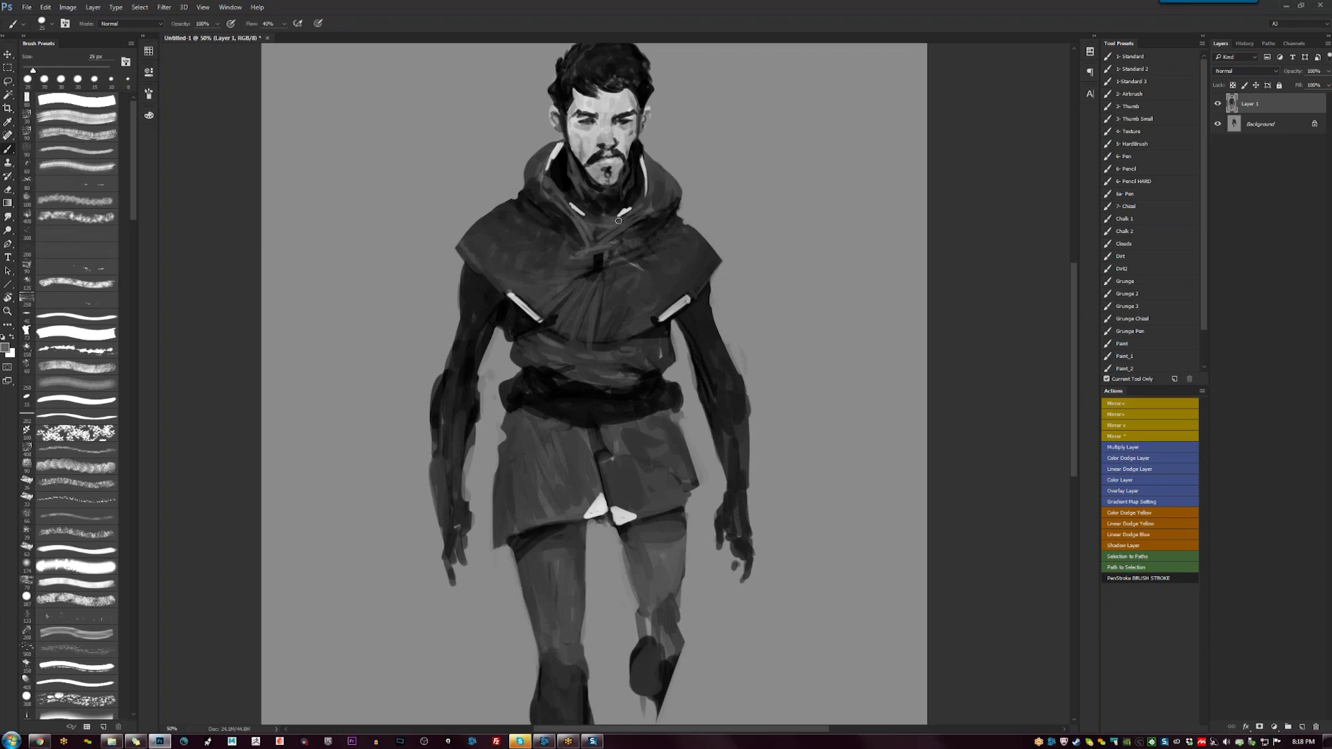
key("d")
mouse_move(614, 237)
left_mouse_down()
mouse_move(509, 293)
mouse_move(588, 247)
mouse_move(541, 273)
left_mouse_up()
left_click(586, 248, "alt")
left_click_drag(633, 218, 595, 246)
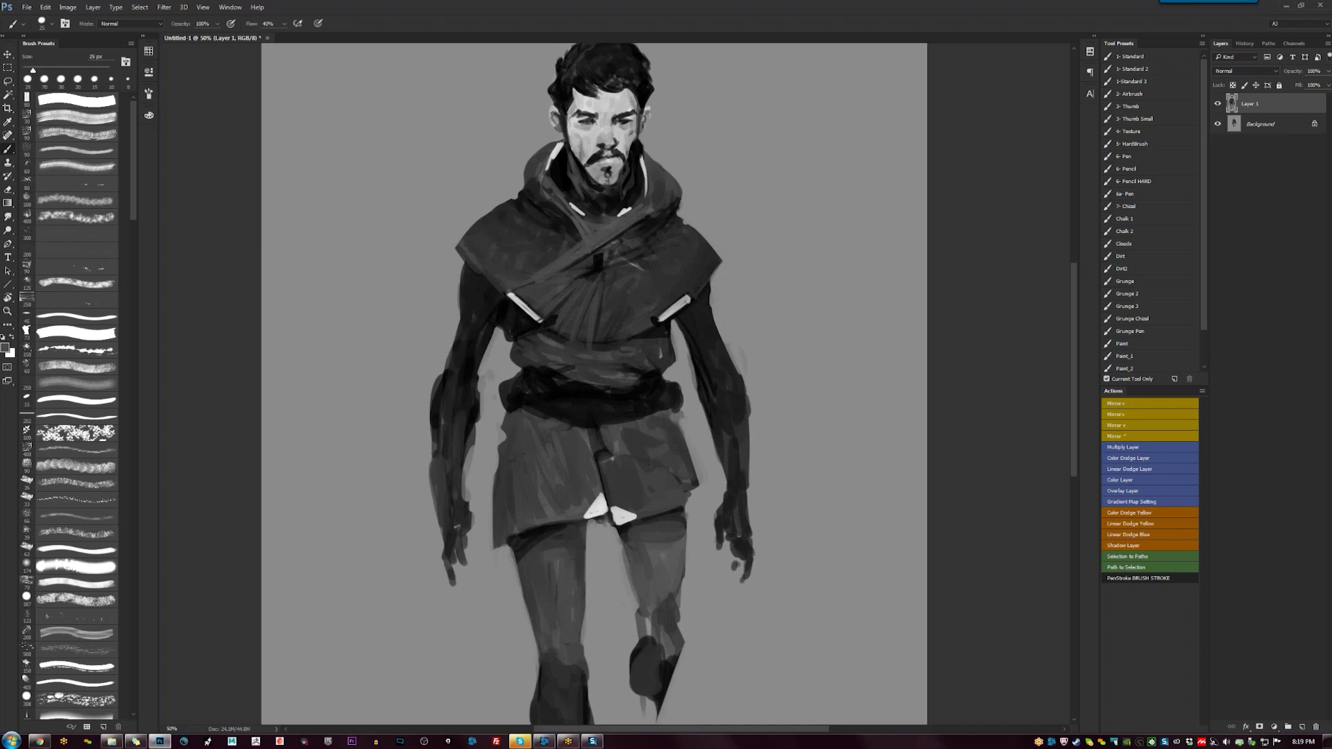
left_click_drag(648, 204, 657, 182)
left_click(656, 295, "ctrl+alt")
left_click(655, 295, "ctrl+alt")
left_click(655, 294, "ctrl")
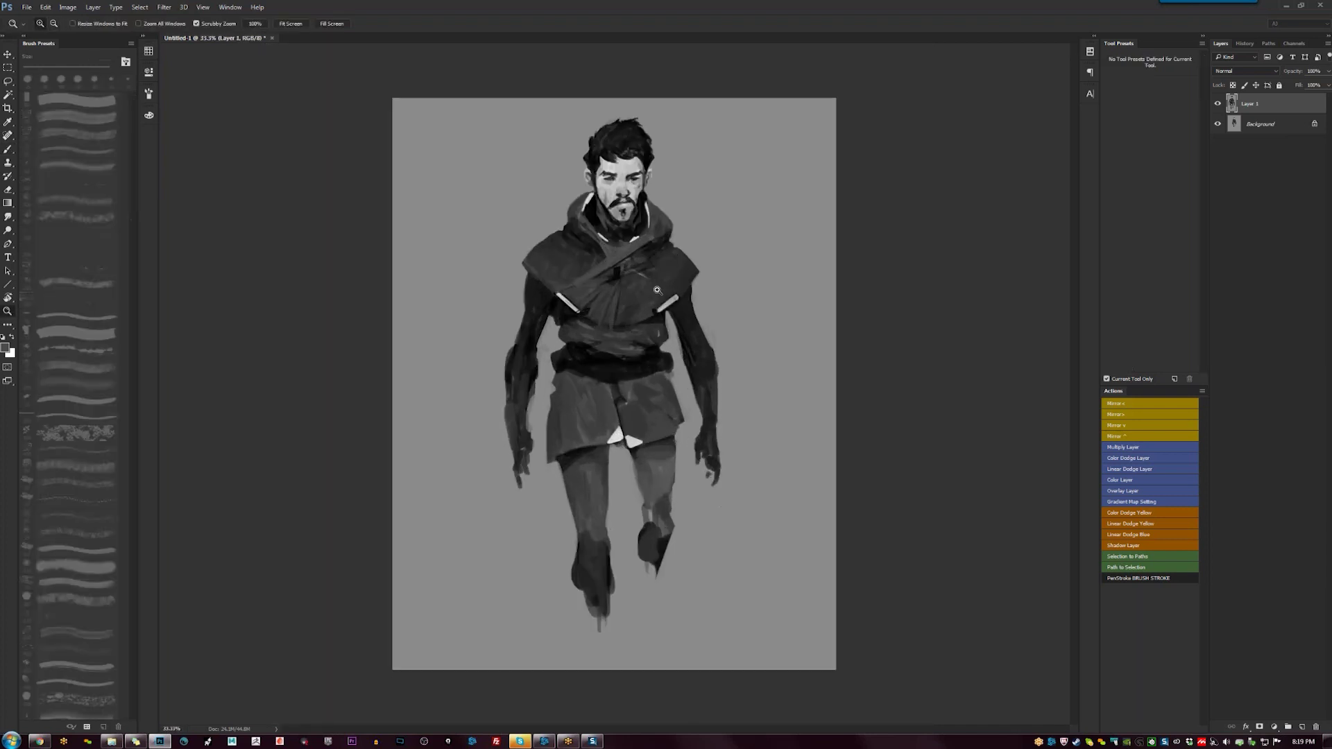
left_click(655, 294, "ctrl")
key("d")
mouse_move(530, 290)
left_mouse_down()
mouse_move(598, 249)
mouse_move(563, 272)
mouse_move(487, 282)
left_mouse_up()
key("ctrl+z")
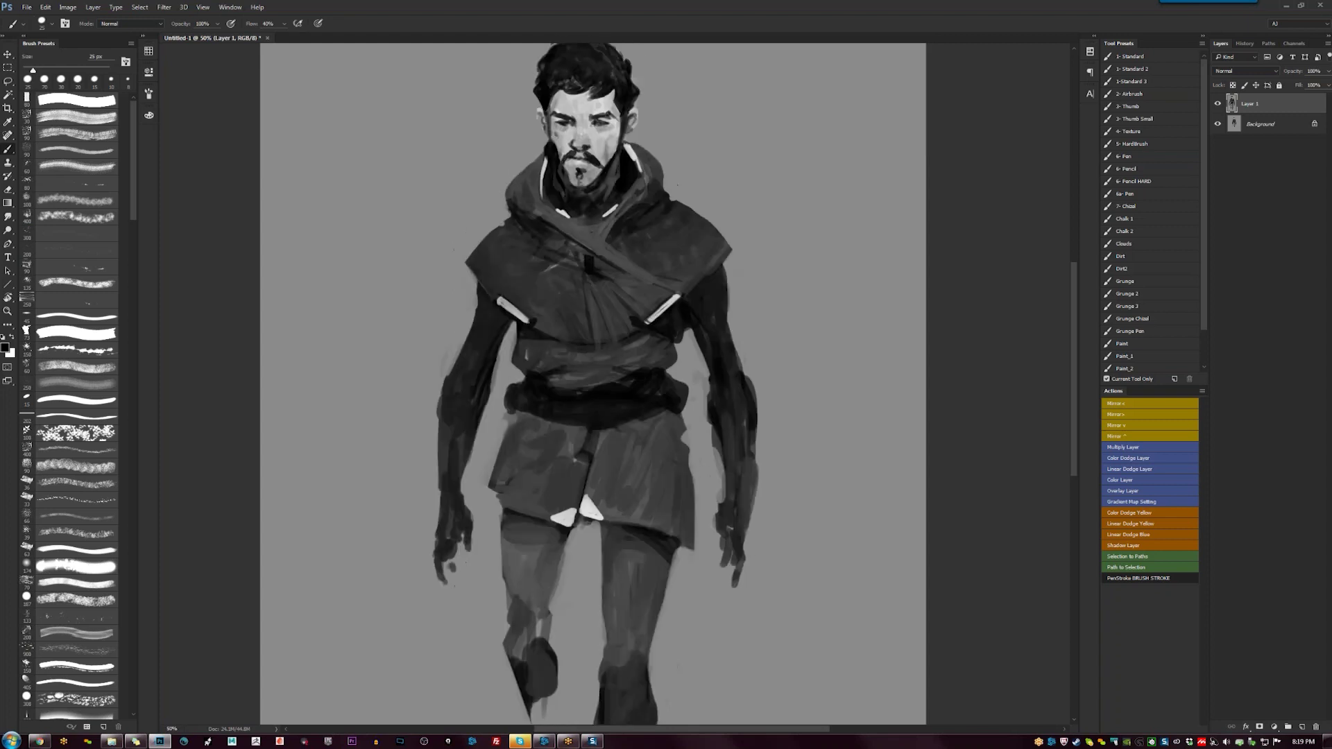
Darken the diagonal chest fold and the collar side of the cowl with a 40 px brush
left_click_drag(580, 241, 608, 293)
left_click(589, 302, "alt")
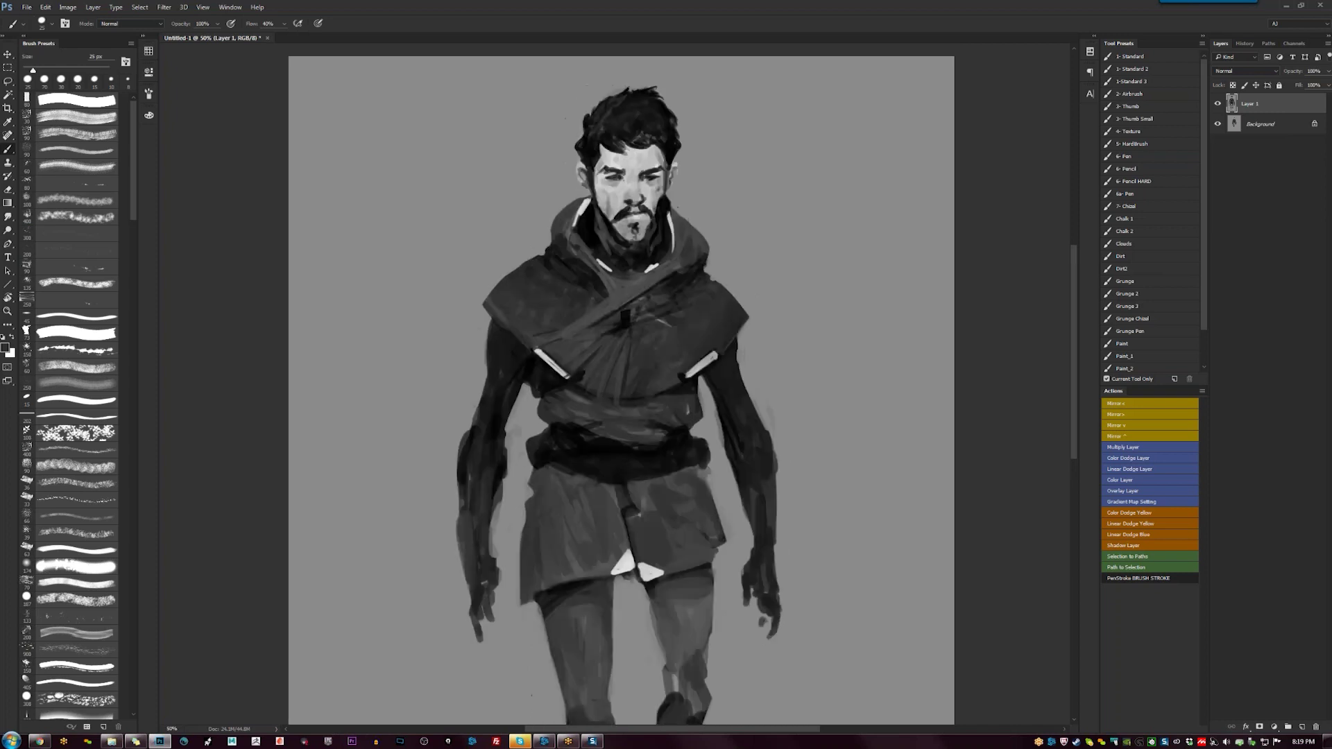
mouse_move(630, 317)
left_mouse_down()
mouse_move(672, 276)
mouse_move(676, 250)
mouse_move(718, 226)
left_mouse_up()
key("bracketright")
key("bracketright")
left_click_drag(605, 290, 709, 227)
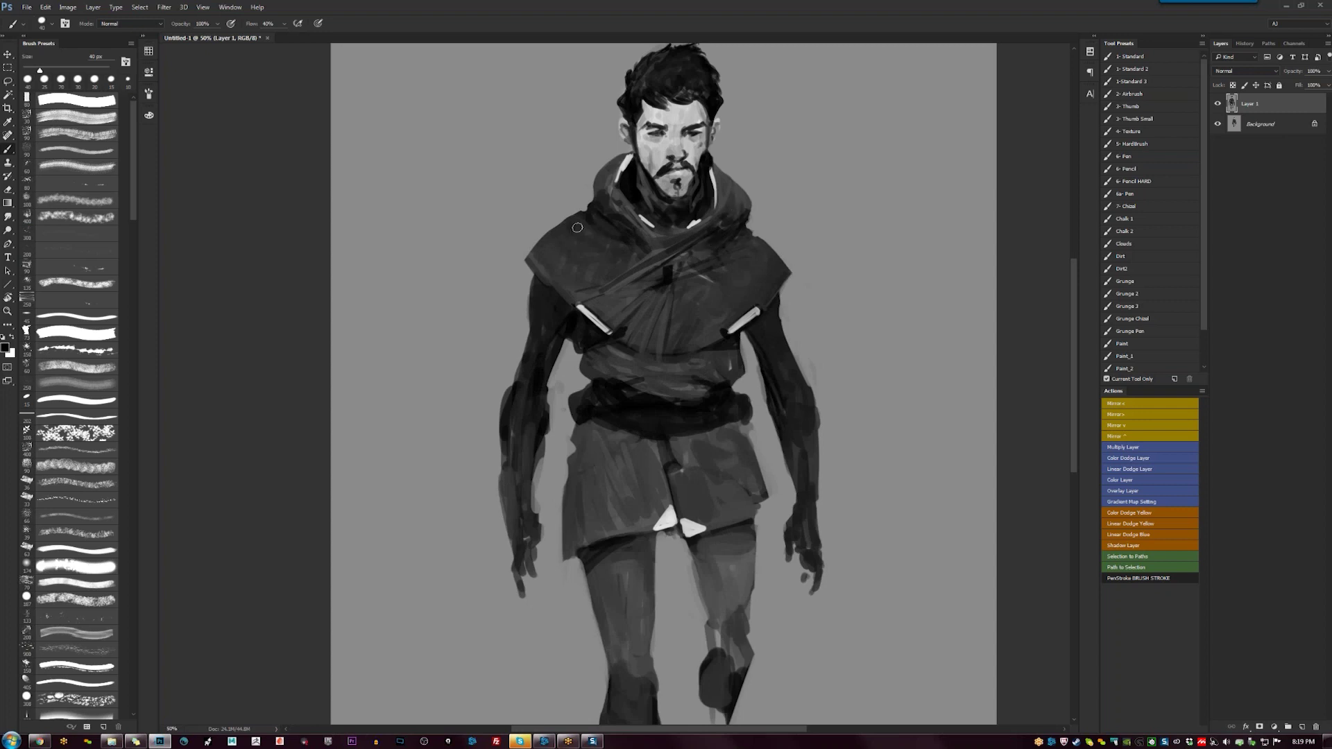
Add dark crease strokes to the cowl on the figure's left and along its lower edge
mouse_move(714, 267)
left_mouse_down()
mouse_move(751, 293)
mouse_move(718, 298)
left_mouse_up()
mouse_move(692, 277)
left_mouse_down()
mouse_move(710, 315)
mouse_move(734, 282)
left_mouse_up()
left_click(718, 275, "alt")
left_click_drag(630, 344, 622, 336)
left_click(605, 340, "alt")
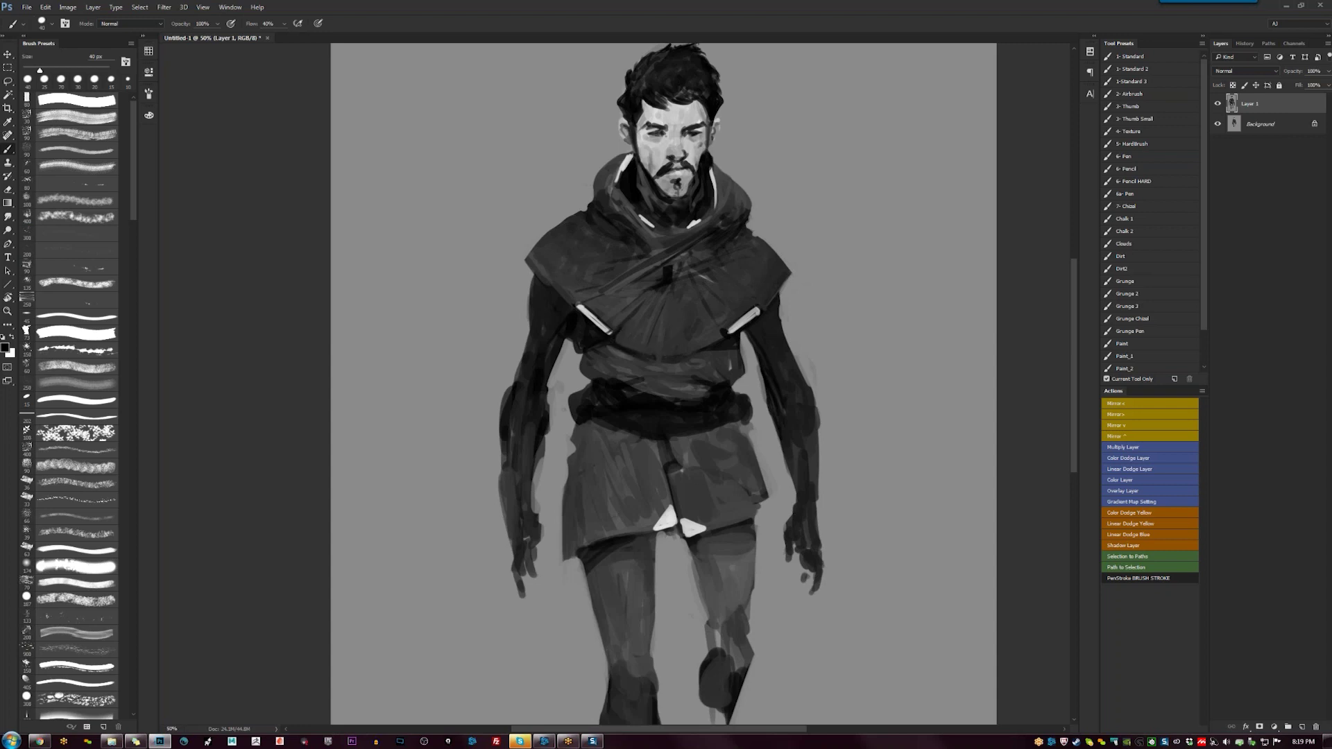
Paint trim stripes beside the white corner patches at the tunic's split hem with a 20 px brush
key("z")
left_click(679, 392, "alt")
left_click(679, 392, "alt")
left_click(679, 393)
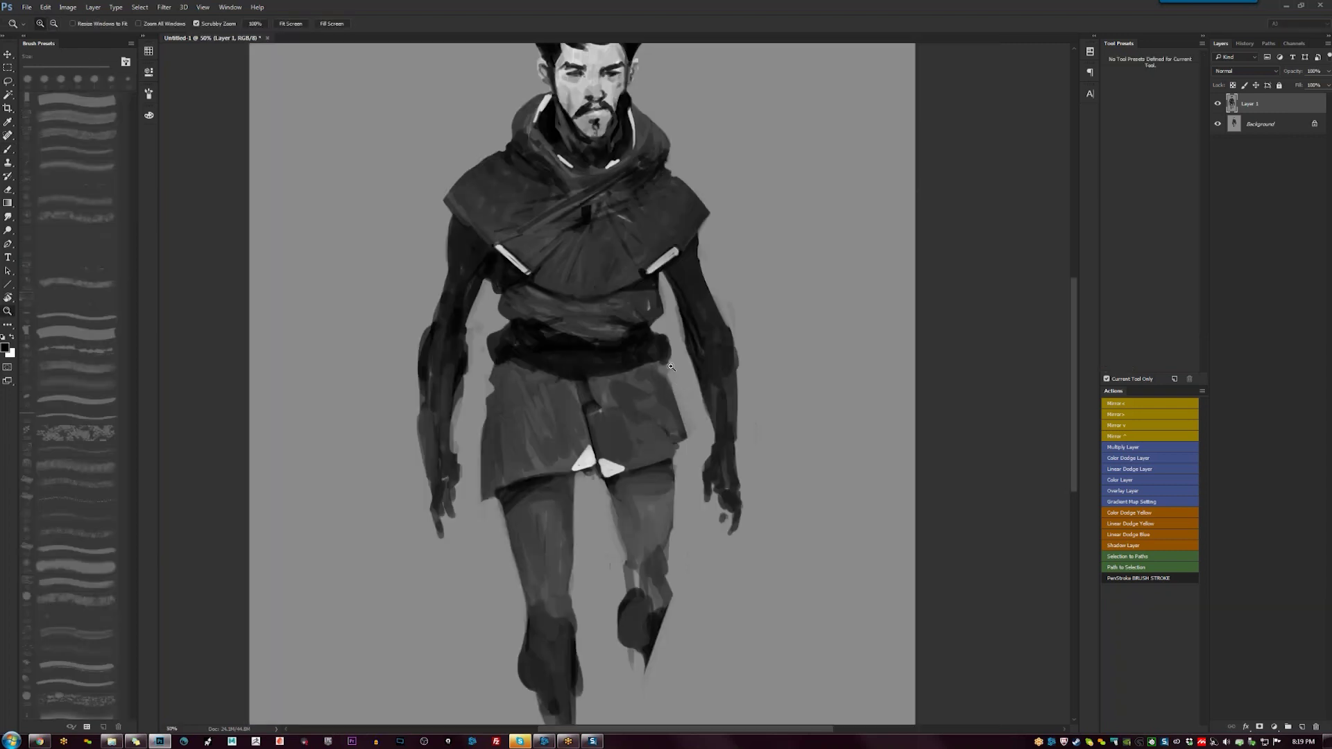
left_click_drag(613, 516, 696, 303)
key("b")
left_click_drag(670, 221, 643, 260)
key("d")
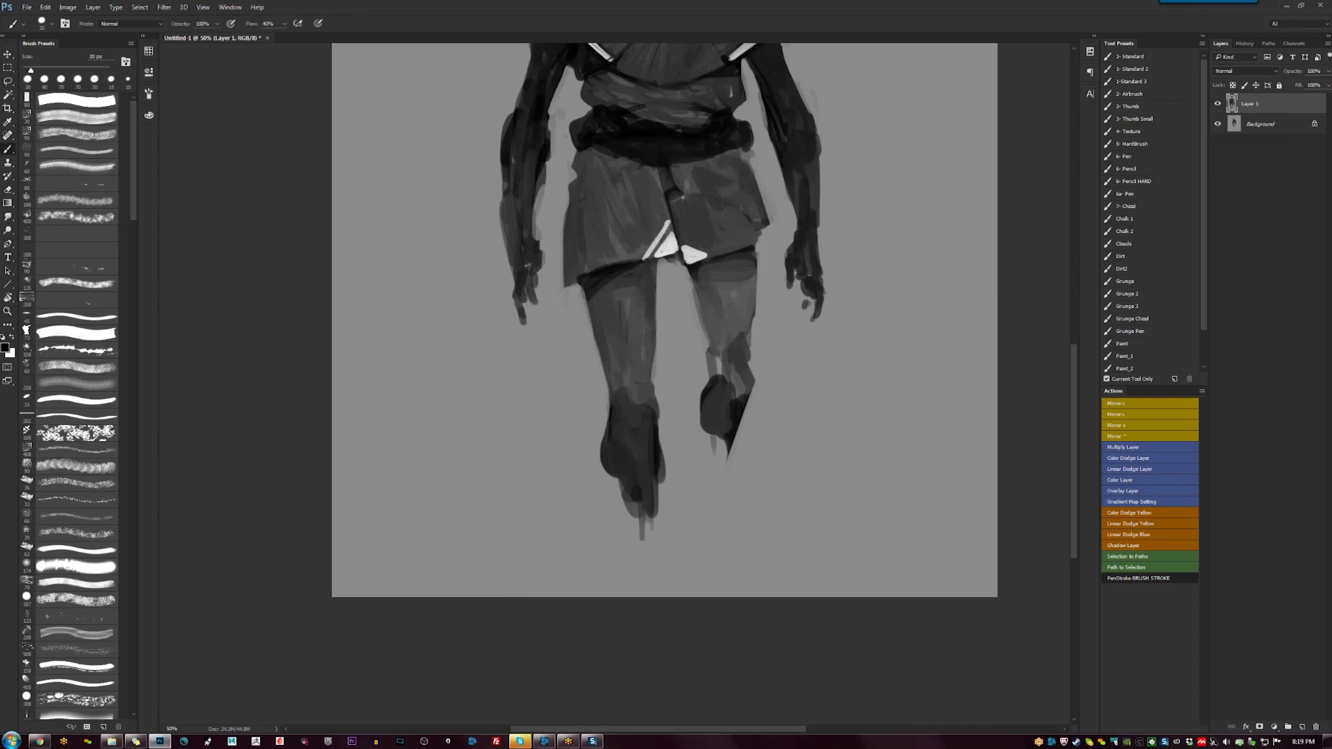
left_click(669, 222, "alt")
left_click_drag(681, 235, 717, 253)
key("ctrl+z")
Darken the lower edge and end of the belt with a 15 px brush
key("z")
left_click(693, 342, "alt")
left_click(693, 341, "alt")
left_click(627, 379)
key("b")
key("ctrl+plus")
key("d")
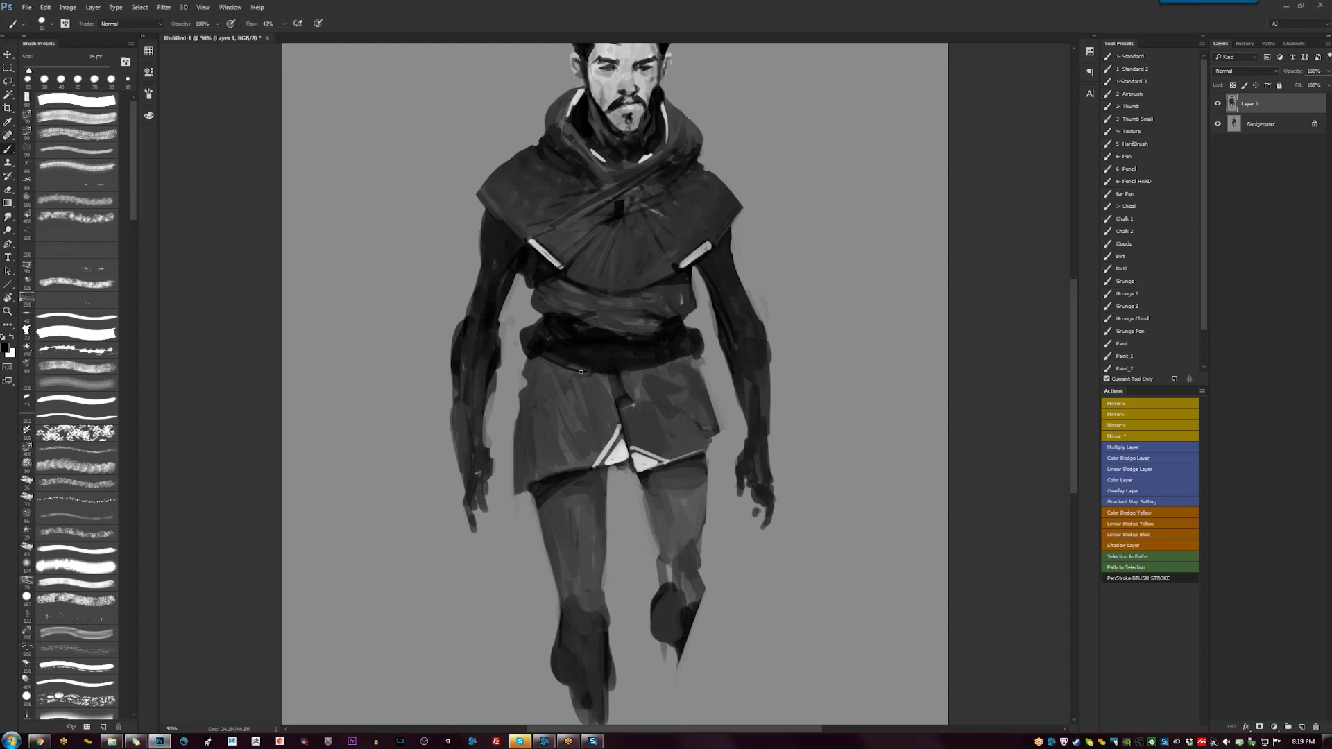
left_click_drag(548, 353, 573, 368)
left_click_drag(679, 361, 682, 358)
mouse_move(699, 335)
left_mouse_down()
mouse_move(689, 364)
mouse_move(698, 332)
left_mouse_up()
Paint dark straps hanging from both ends of the belt and shade the tunic's hem corner with a 30 px brush
left_click_drag(472, 561, 488, 498)
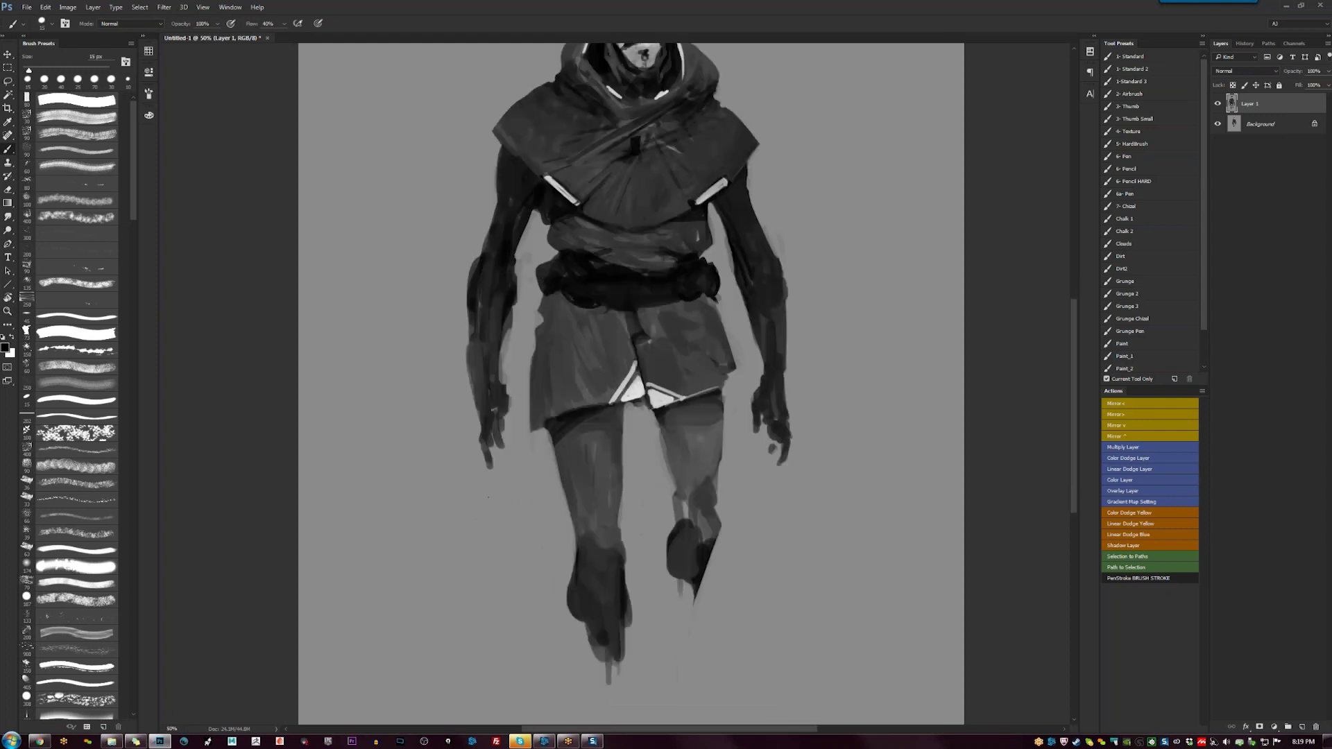
left_click_drag(542, 265, 539, 320)
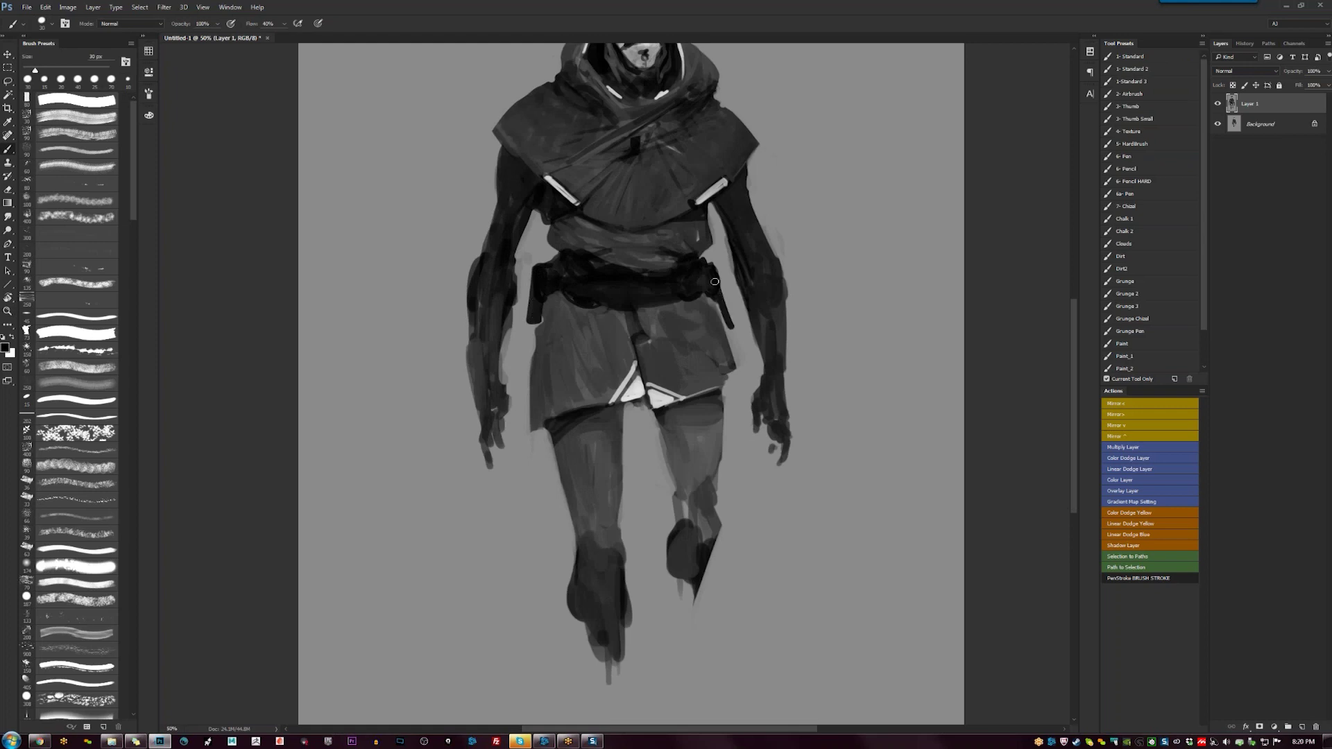
left_click_drag(677, 424, 665, 361)
left_click_drag(592, 341, 604, 339)
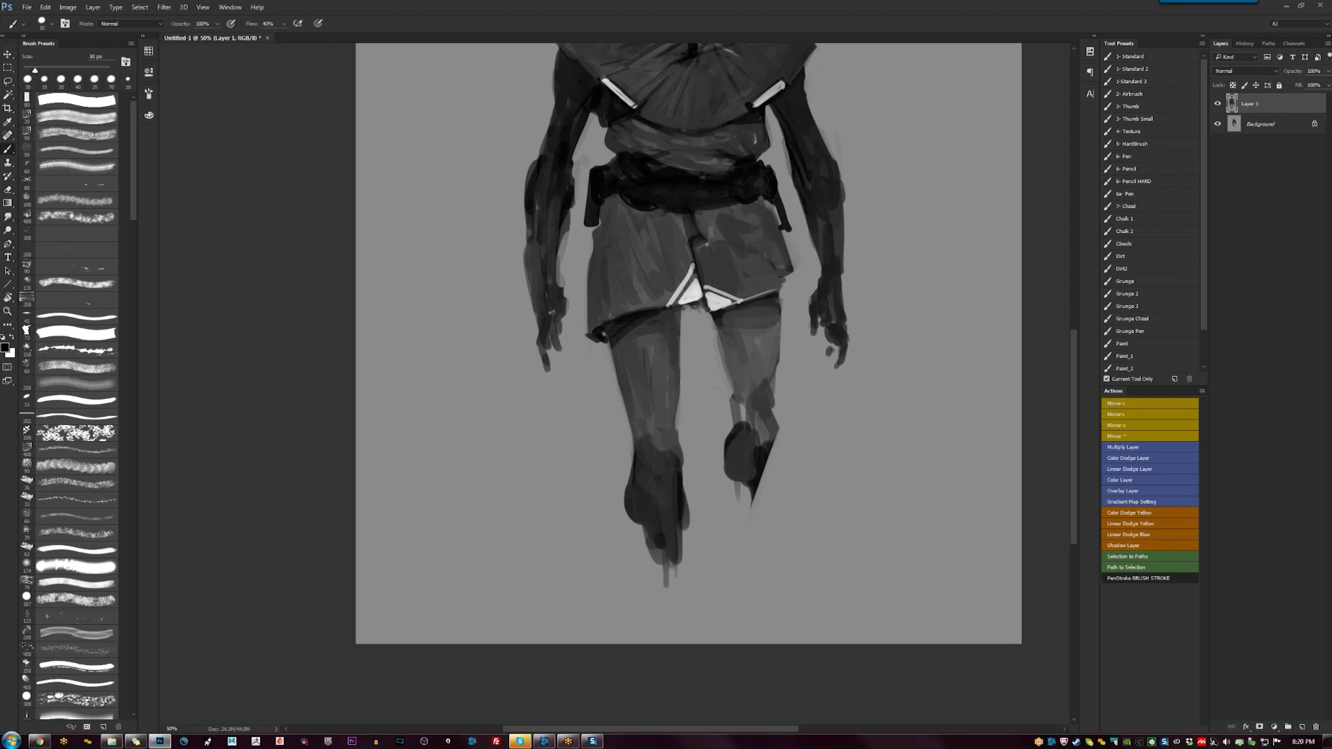
Paint dark cloth beneath the tunic's split hem and its right-hand corner, and touch up the front seam
mouse_move(683, 303)
left_mouse_down()
mouse_move(704, 316)
mouse_move(687, 334)
mouse_move(707, 323)
mouse_move(699, 305)
mouse_move(684, 332)
mouse_move(711, 328)
left_mouse_up()
mouse_move(788, 278)
left_mouse_down()
mouse_move(782, 310)
mouse_move(790, 289)
left_mouse_up()
left_click(785, 282, "alt")
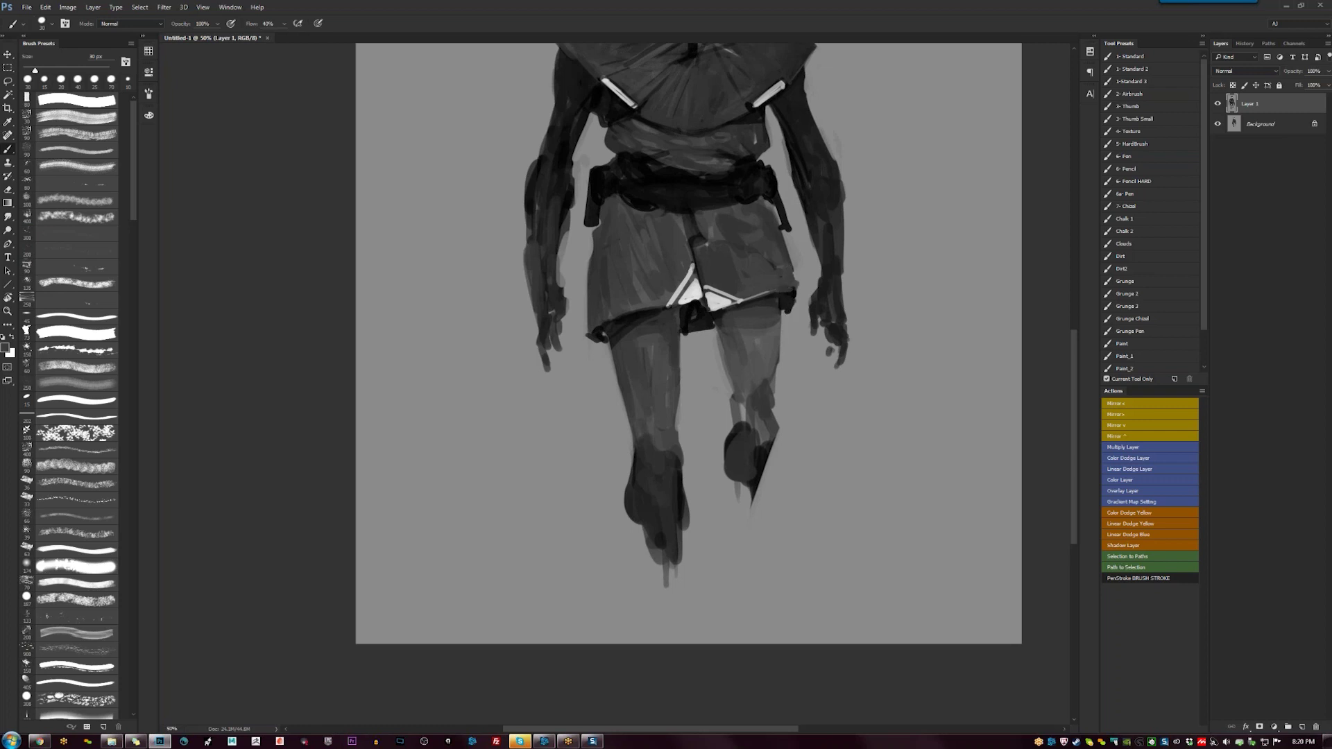
mouse_move(701, 239)
left_mouse_down()
mouse_move(698, 222)
mouse_move(681, 227)
mouse_move(691, 225)
left_mouse_up()
key("z")
left_click(692, 224, "alt")
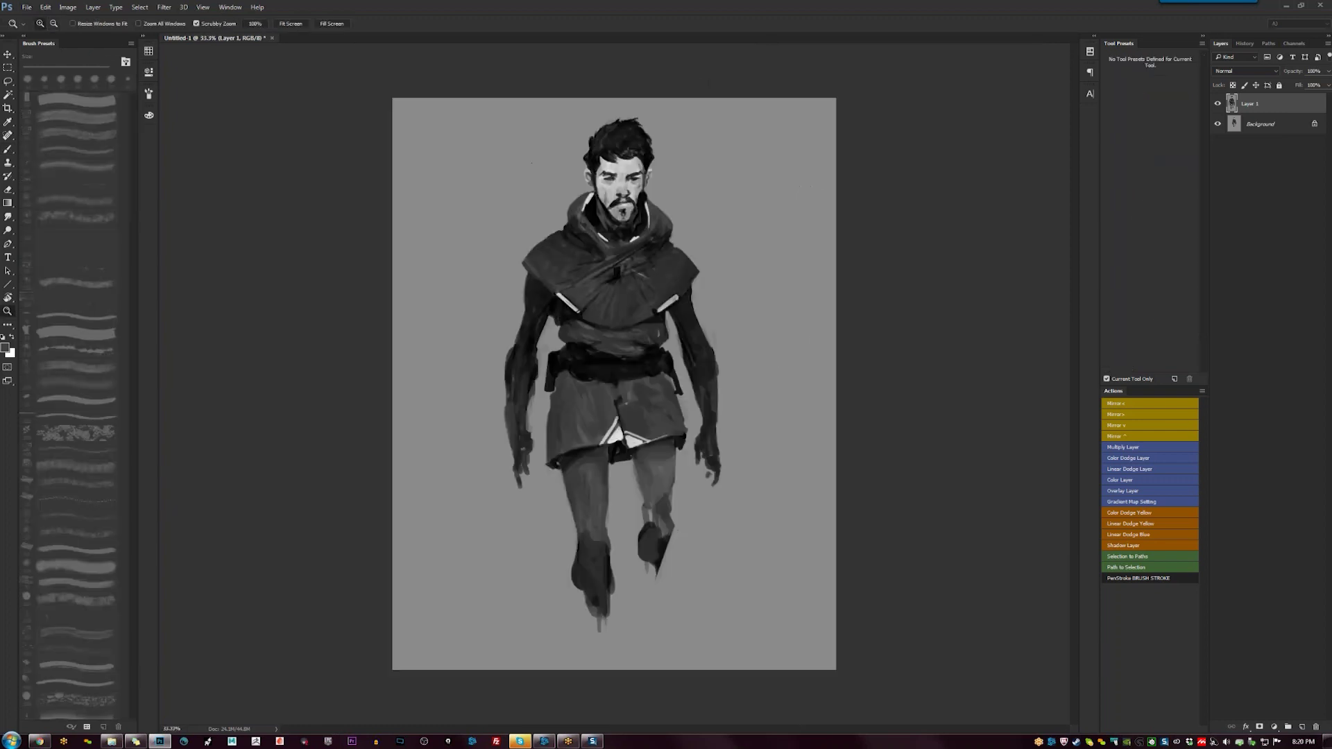
Darken the torso wrap just below the cowl with broad strokes of a larger brush
key("b")
key("z")
left_click(597, 351)
key("b")
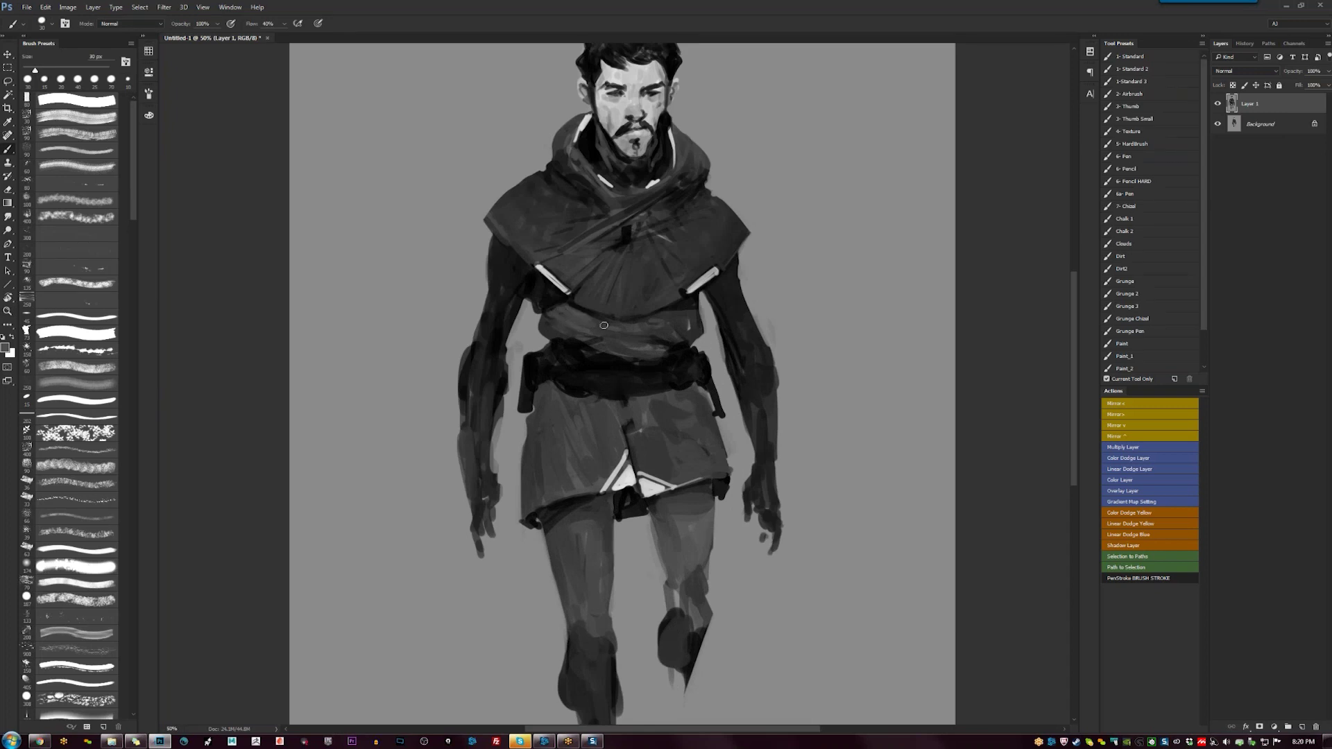
key("]")
key("]")
key("]")
left_click_drag(574, 310, 608, 316)
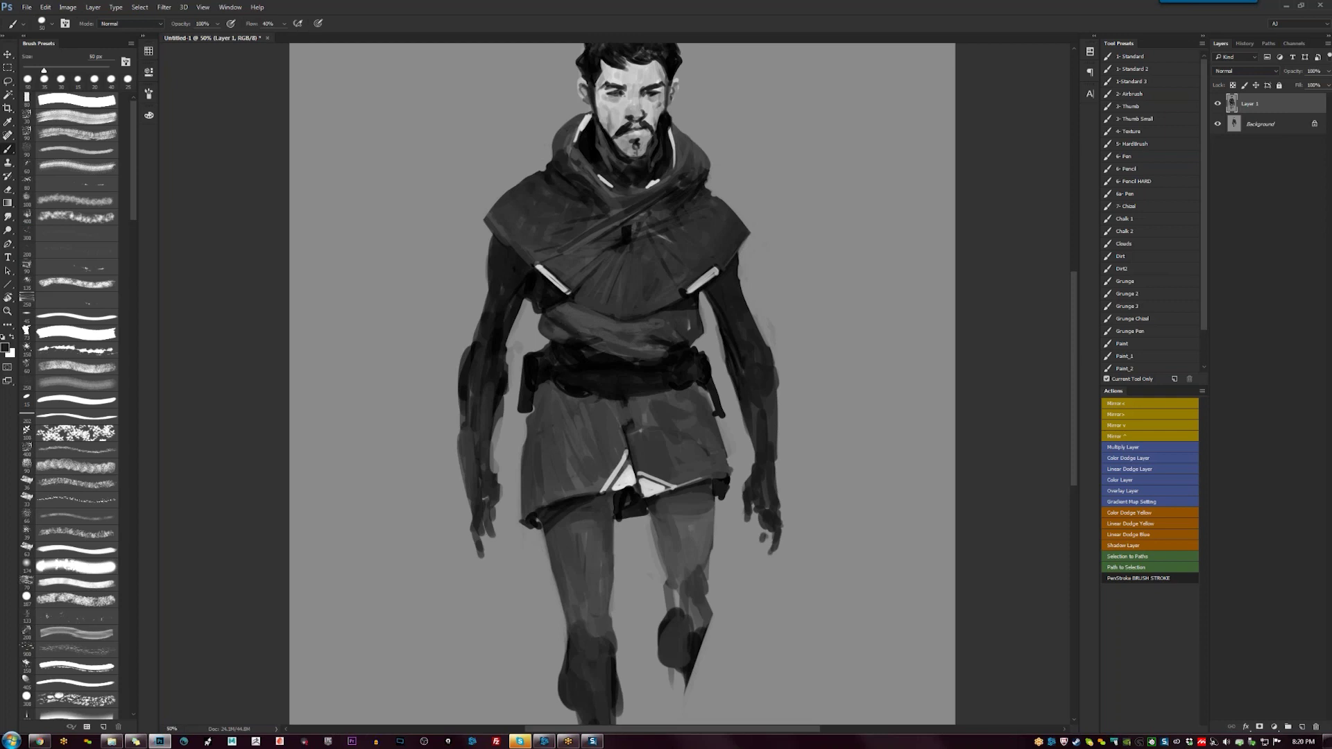
left_click_drag(573, 312, 645, 326)
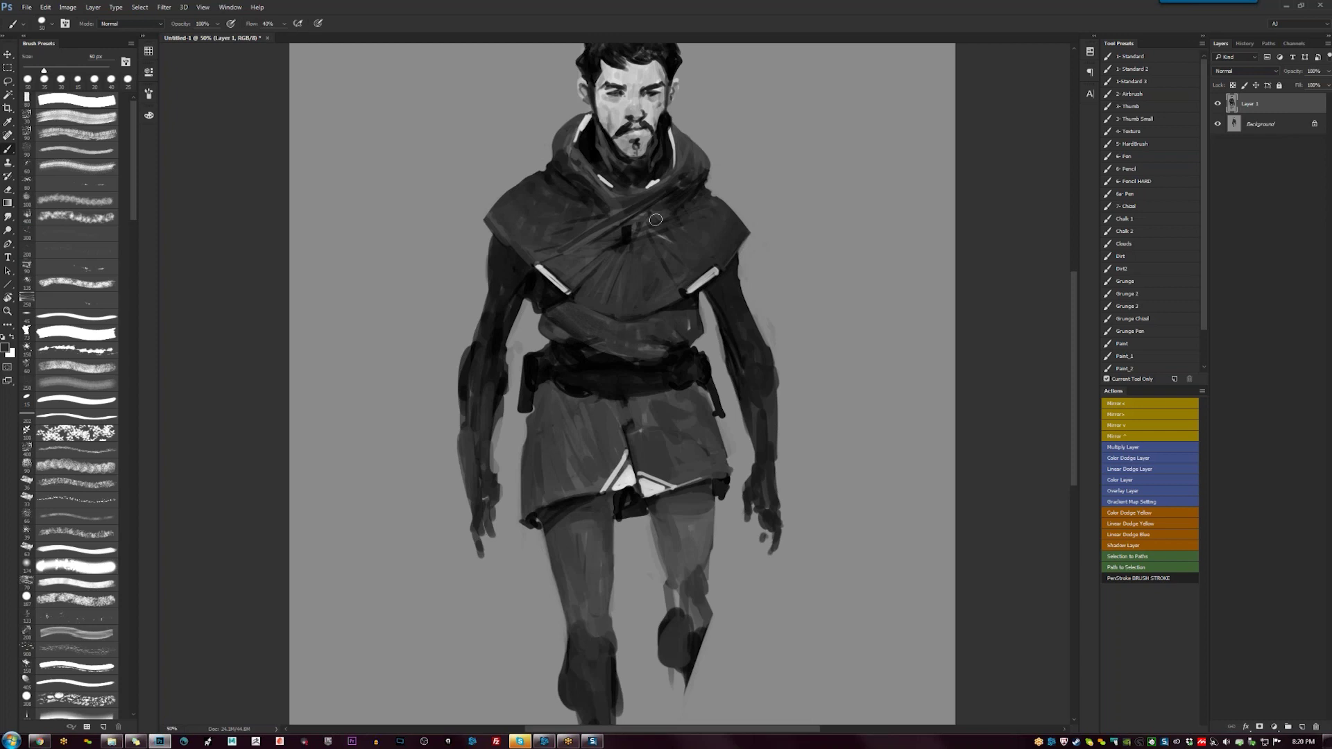
Paint diagonal fold strokes across the cowl's chest, running up toward the shoulder
mouse_move(639, 221)
left_mouse_down()
mouse_move(626, 230)
mouse_move(637, 228)
mouse_move(604, 208)
mouse_move(701, 166)
left_mouse_up()
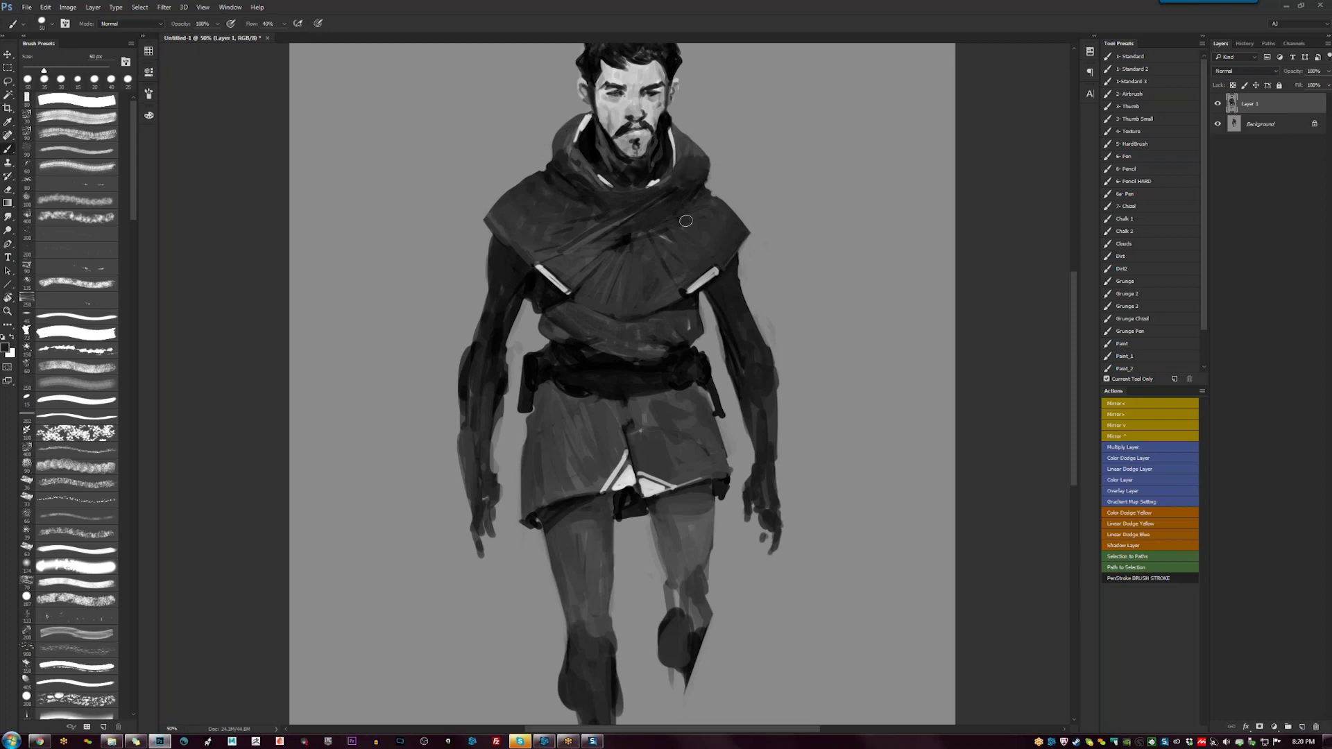
mouse_move(630, 233)
left_mouse_down()
mouse_move(605, 258)
mouse_move(659, 210)
mouse_move(647, 214)
left_mouse_up()
left_click(618, 258, "alt")
left_click(639, 235, "alt")
left_click_drag(630, 249, 685, 198)
Paint a light trim strip beside the cowl's corner patch and a thin 9 px light edge up to the shoulder point
key("z")
left_click(598, 267, "alt")
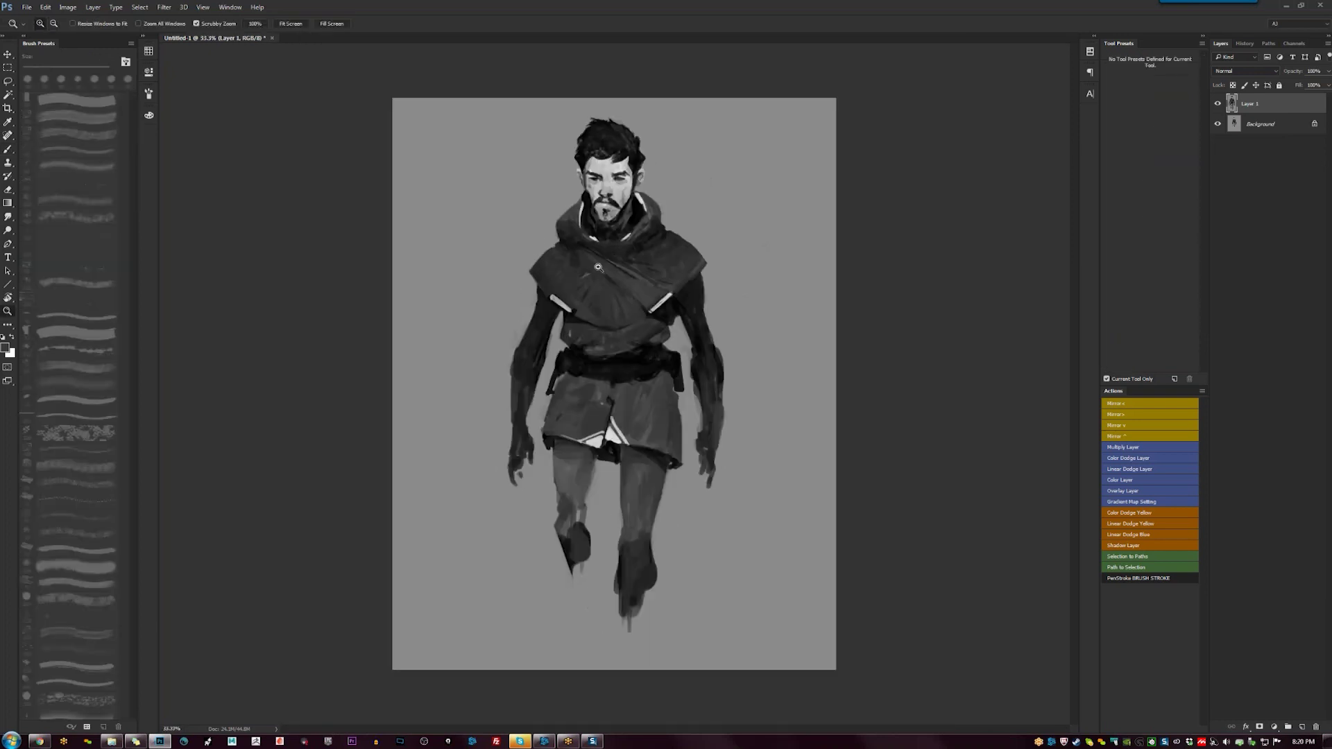
left_click(598, 267)
key("b")
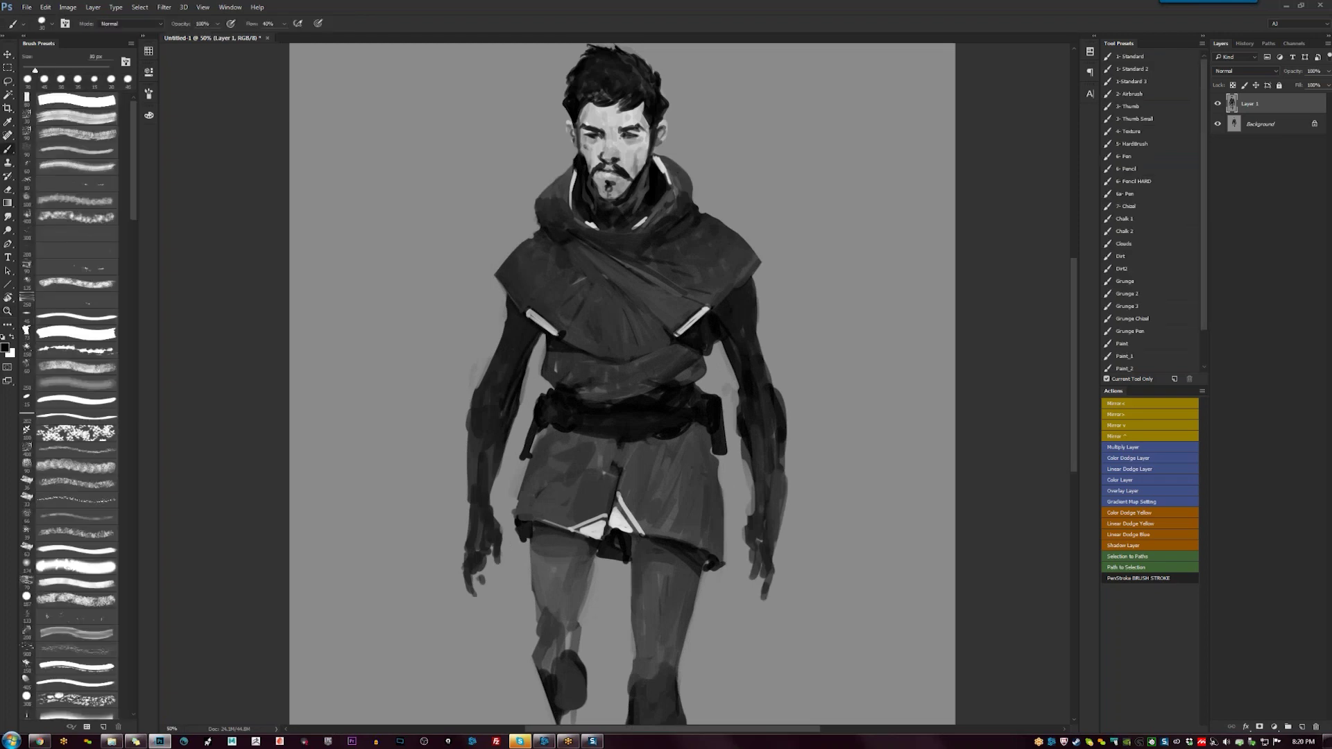
mouse_move(583, 248)
left_mouse_down()
mouse_move(658, 306)
mouse_move(591, 274)
mouse_move(624, 301)
mouse_move(673, 311)
mouse_move(654, 348)
left_mouse_up()
left_click(683, 326, "alt")
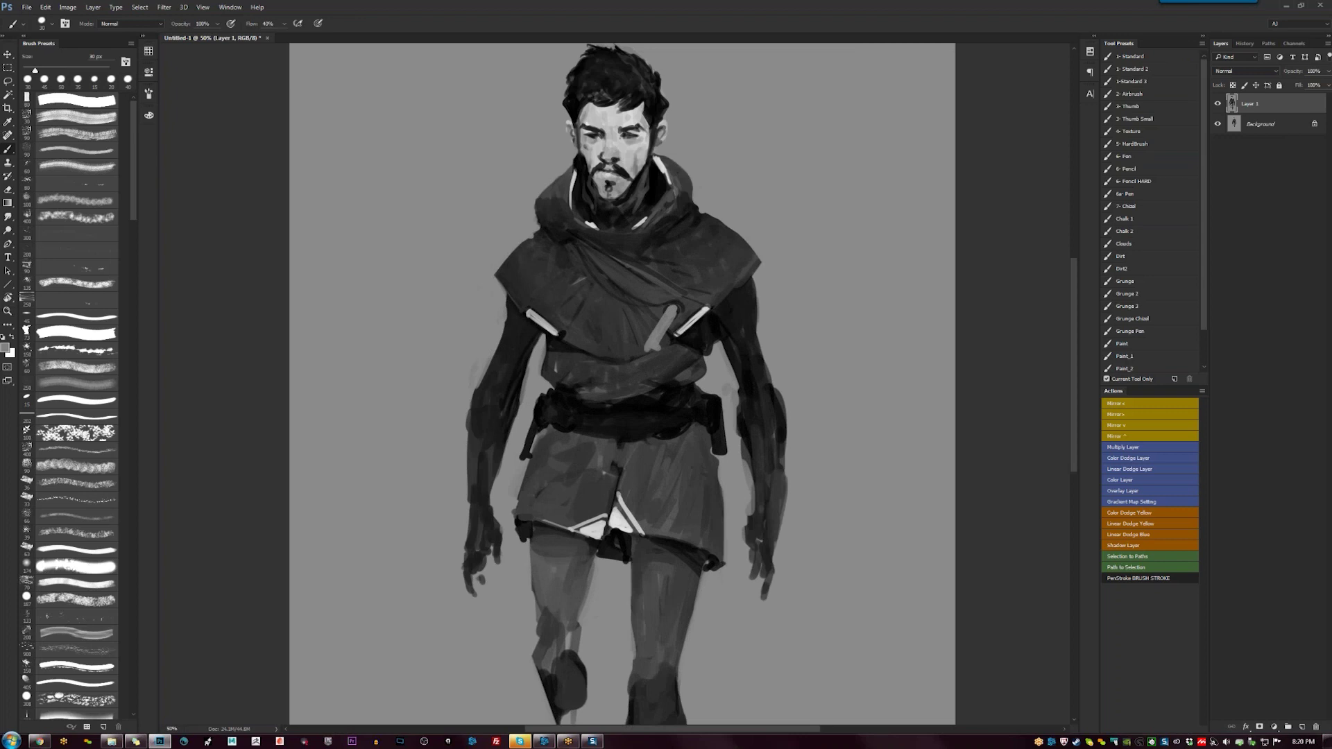
mouse_move(672, 307)
left_mouse_down()
mouse_move(647, 351)
mouse_move(758, 266)
left_mouse_up()
key("bracketleft")
key("bracketleft")
key("bracketleft")
key("bracketleft")
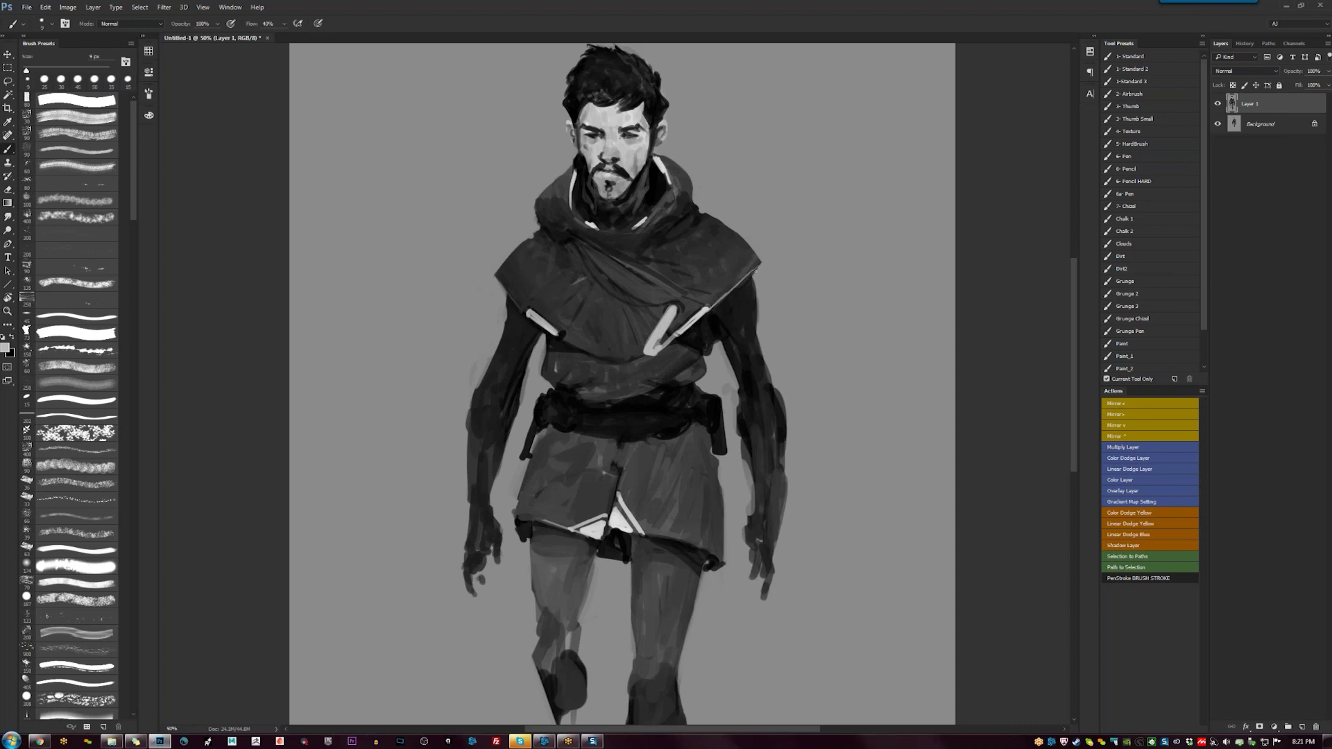
key("x")
Mirror the canvas and paint thin light trim along the collar opening and its lower edge with a 9 px brush
key("F2")
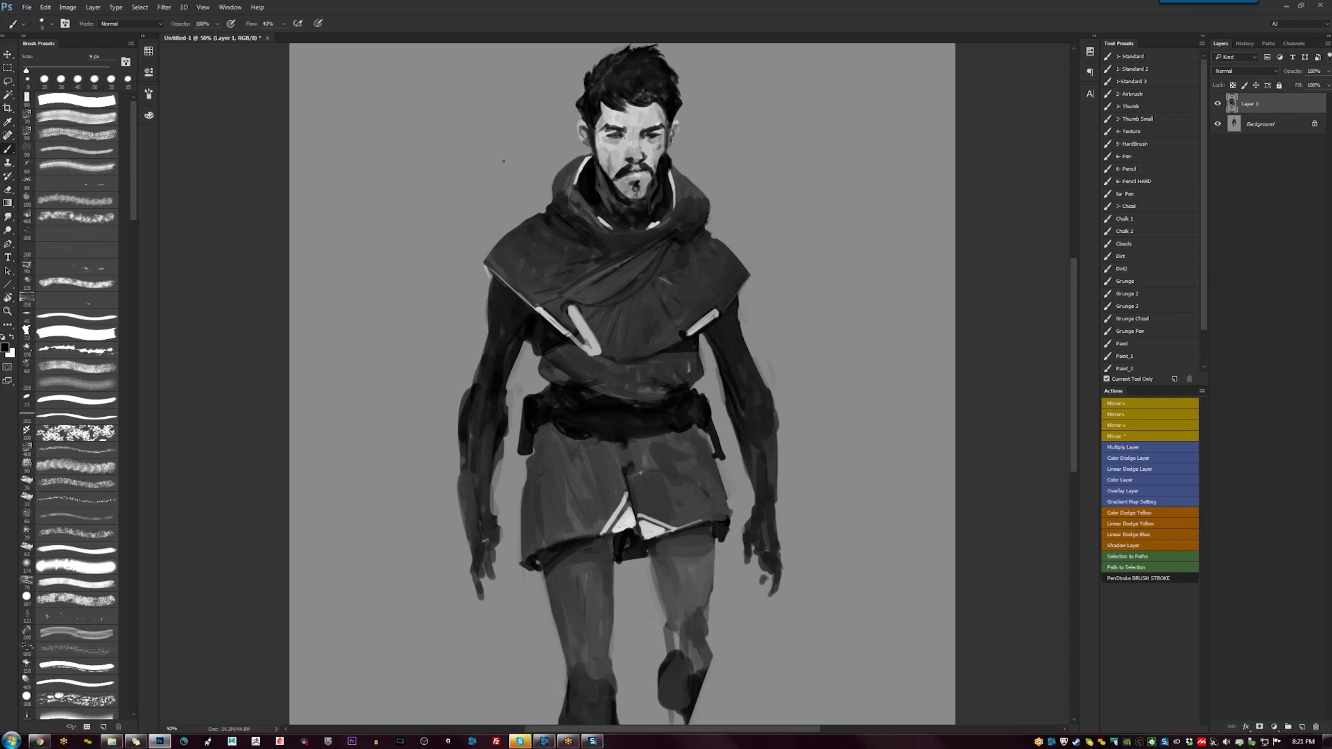
left_click(588, 156, "alt")
key("d")
key("x")
left_click_drag(577, 183, 595, 212)
key("x")
left_click(608, 223, "alt")
mouse_move(650, 239)
left_mouse_down()
mouse_move(673, 229)
mouse_move(559, 219)
left_mouse_up()
left_click_drag(658, 237, 712, 208)
key("d")
left_click(719, 216, "alt")
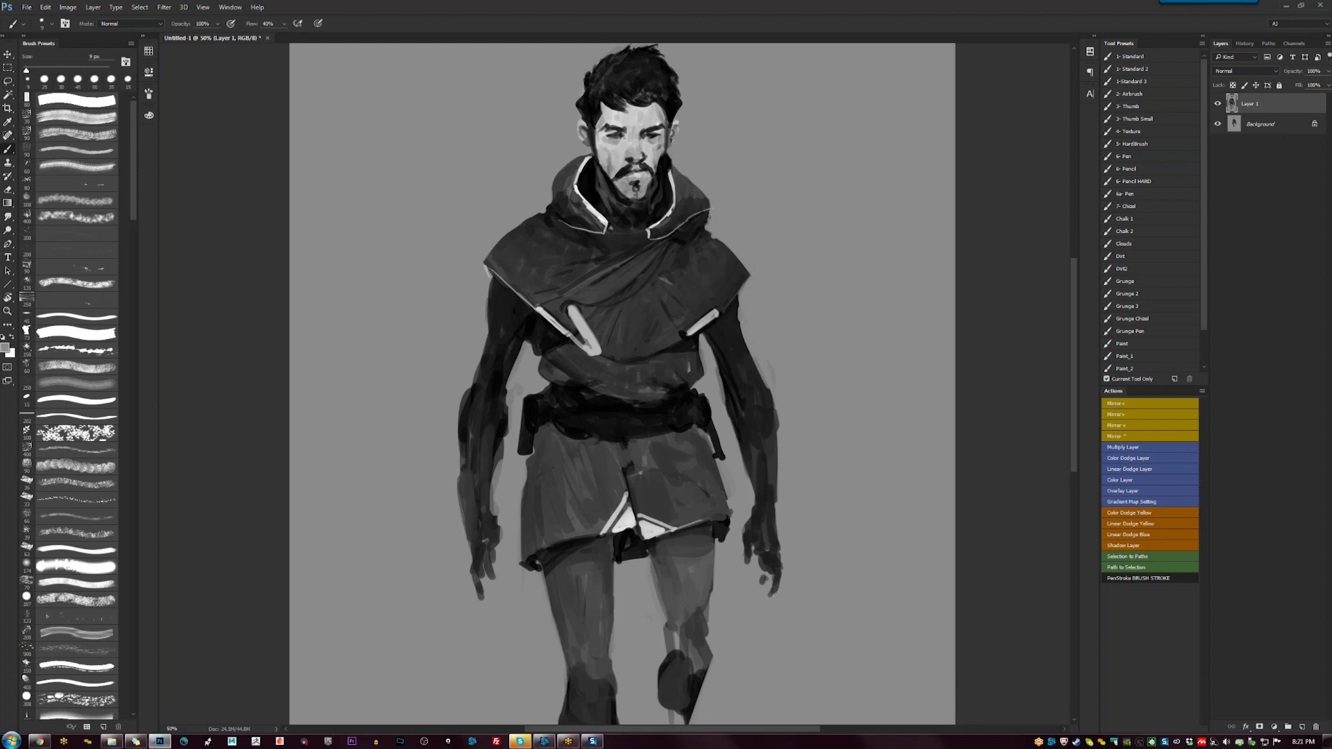
Darken the cowl beneath the collar and over both shoulders with a larger dark brush
key("d")
key("bracketright")
key("bracketright")
key("bracketright")
key("bracketright")
mouse_move(635, 238)
left_mouse_down()
mouse_move(539, 248)
mouse_move(563, 241)
left_mouse_up()
key("bracketright")
key("bracketright")
key("bracketright")
key("bracketright")
mouse_move(678, 252)
left_mouse_down()
mouse_move(724, 260)
mouse_move(717, 245)
left_mouse_up()
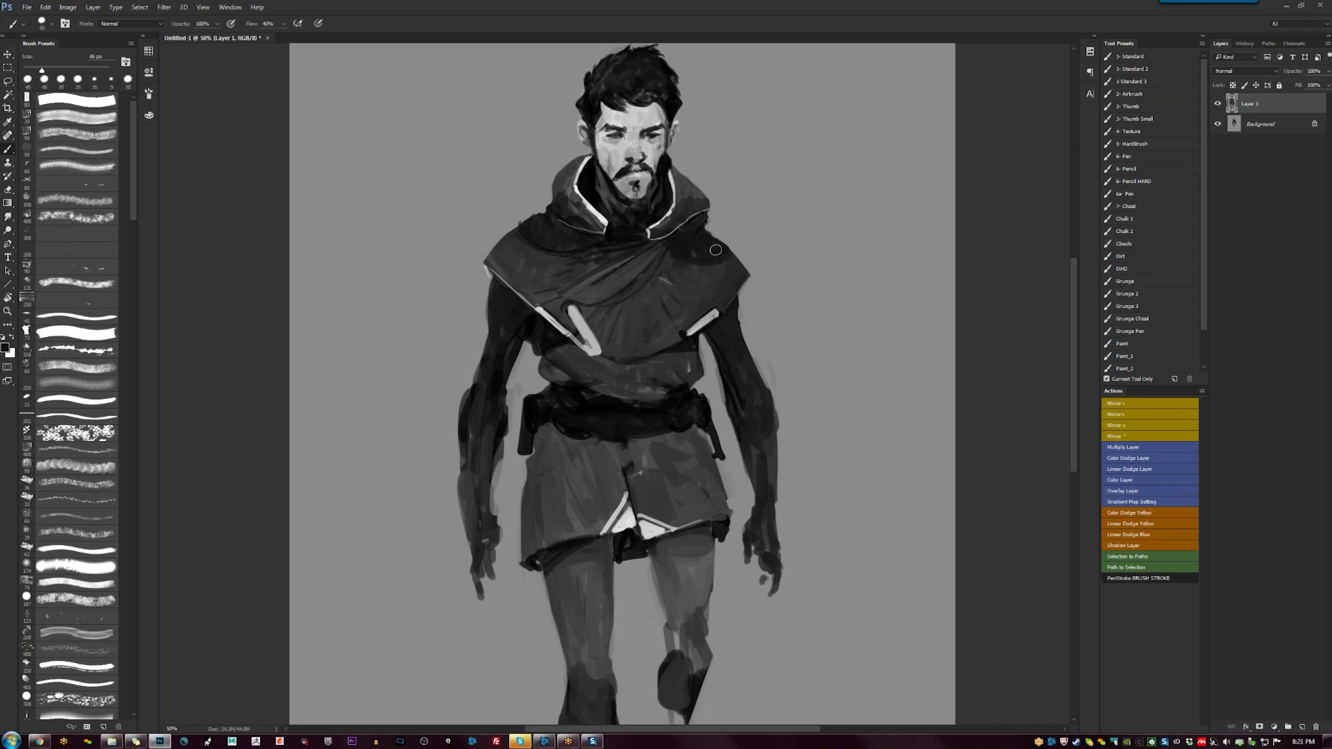
mouse_move(521, 227)
left_mouse_down()
mouse_move(556, 249)
mouse_move(500, 230)
mouse_move(511, 226)
mouse_move(485, 252)
mouse_move(528, 217)
left_mouse_up()
left_click(501, 229, "alt")
left_click_drag(715, 239, 748, 276)
key("z")
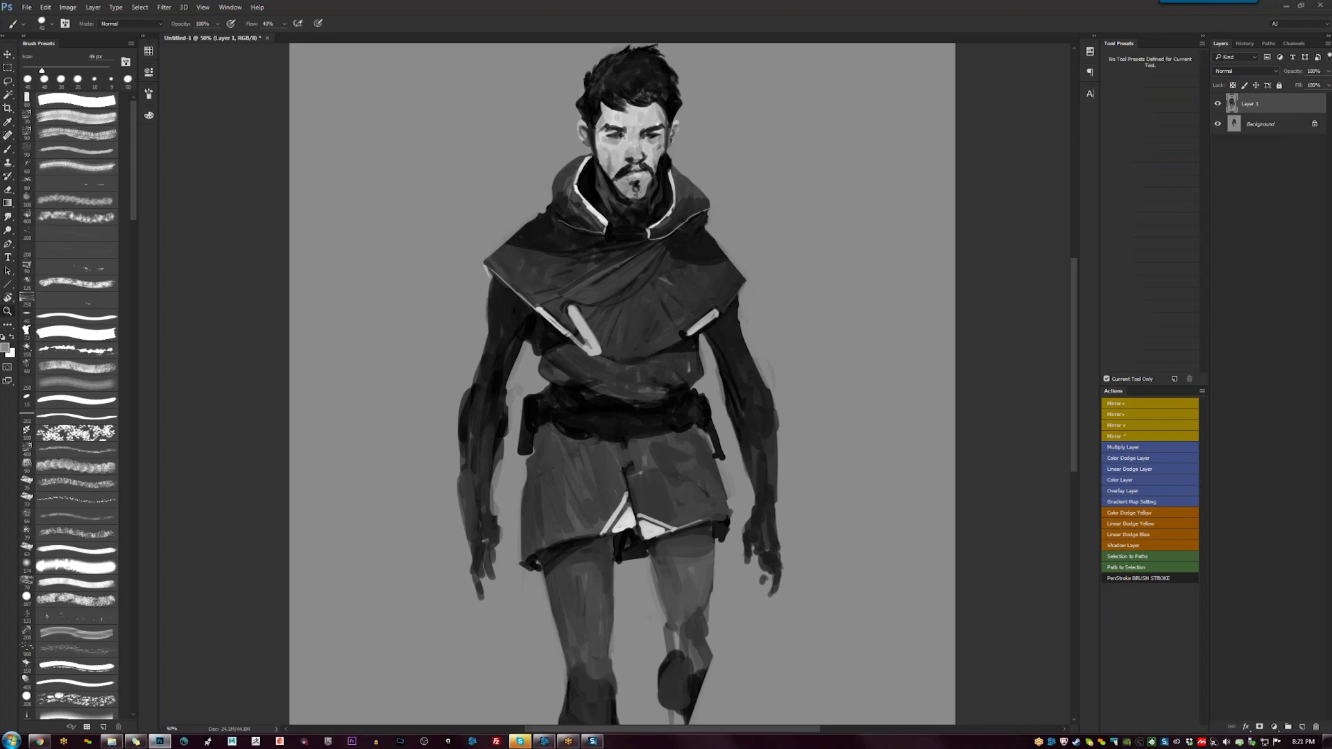
Paint a thin, light curved trim line along the lower edge of the dark shoulder area with a 20 px brush
key("ctrl+minus")
key("ctrl+minus")
key("b")
key("ctrl+plus")
key("ctrl+plus")
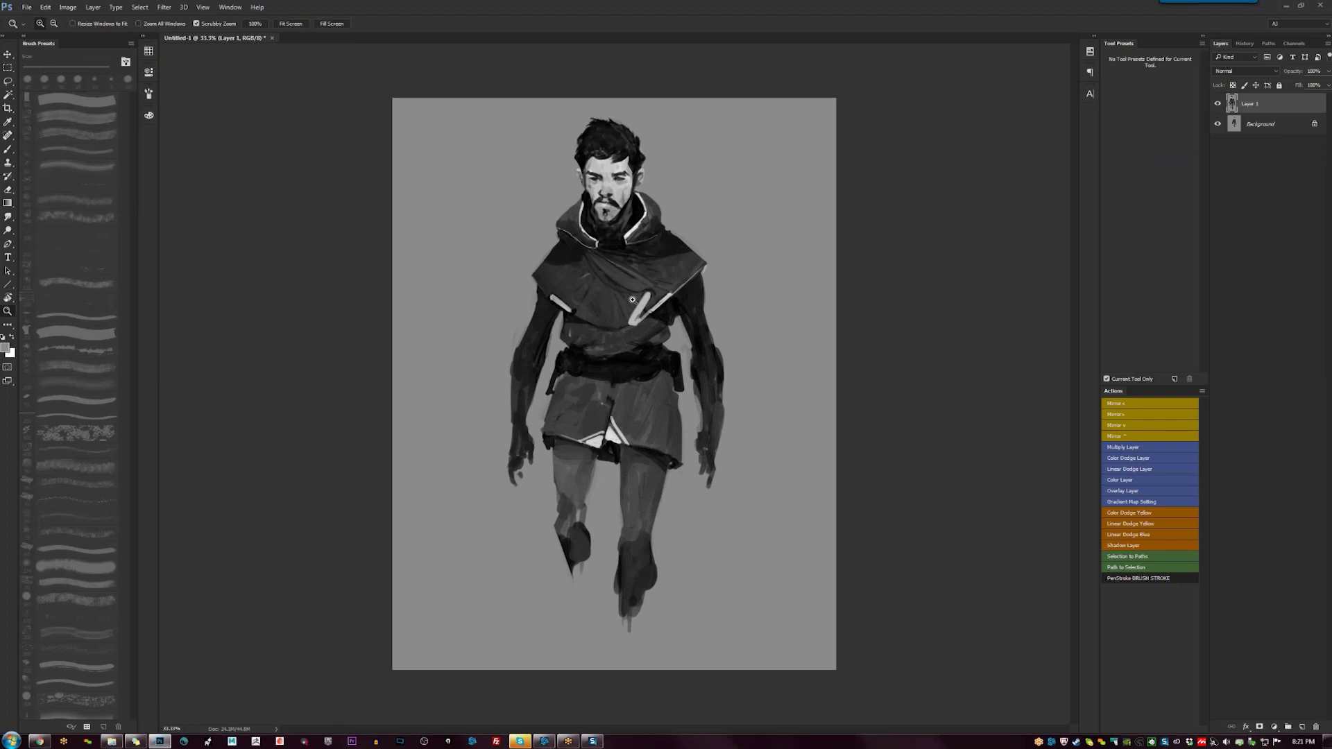
left_click(638, 188, "alt")
key("bracketleft")
key("bracketleft")
left_click_drag(590, 217, 692, 241)
key("ctrl+z")
mouse_move(601, 215)
left_mouse_down()
mouse_move(710, 238)
mouse_move(617, 226)
mouse_move(719, 223)
mouse_move(709, 227)
left_mouse_up()
key("ctrl+z")
key("d")
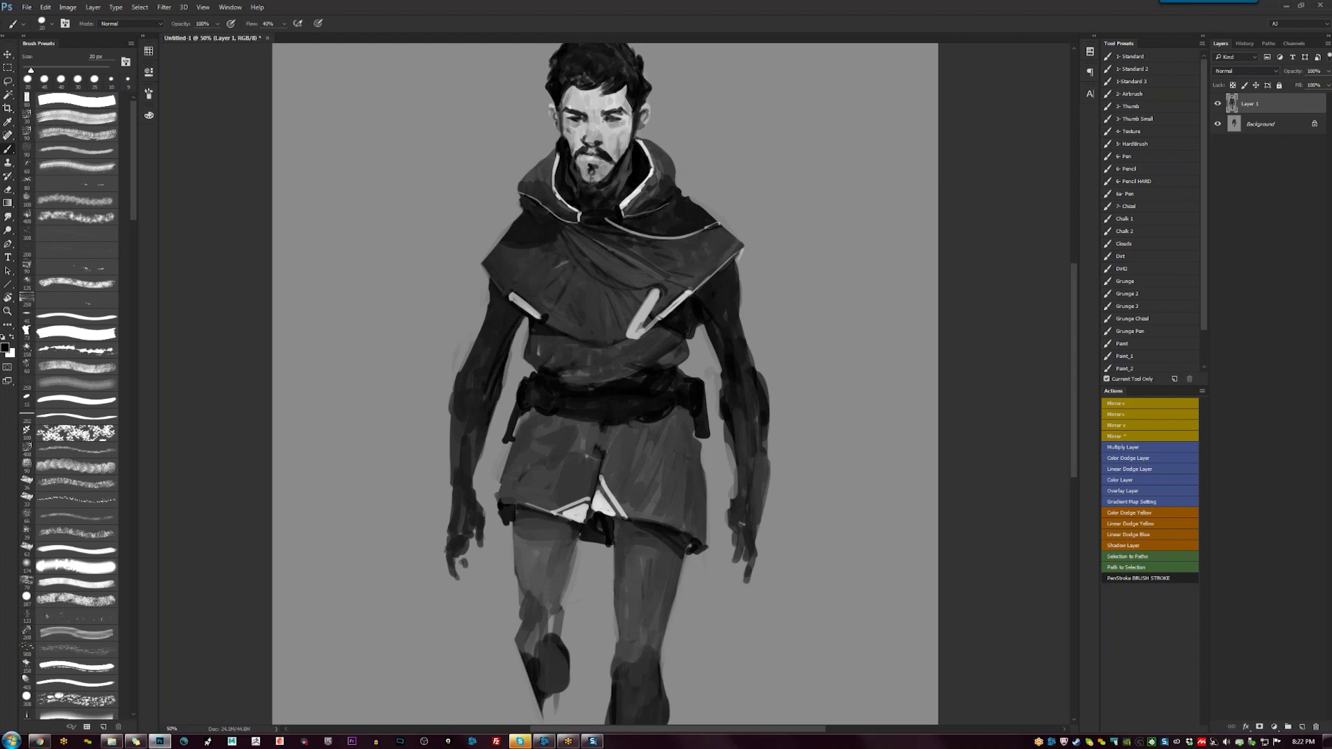
Paint dark crossing folds at the throat and shade the neck inside the collar with 20 and 30 px brushes
key("z")
left_click(632, 293, "alt")
key("F2")
left_click(634, 290)
left_click(634, 290)
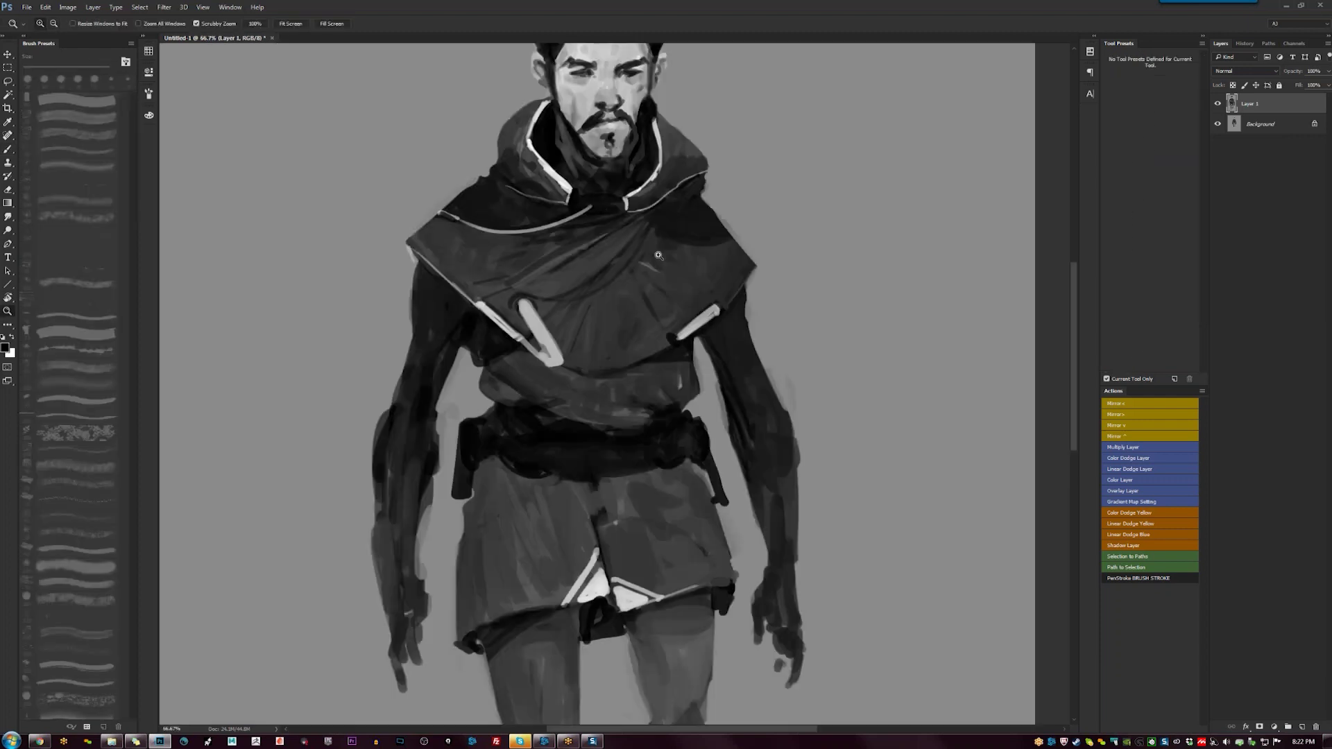
key("b")
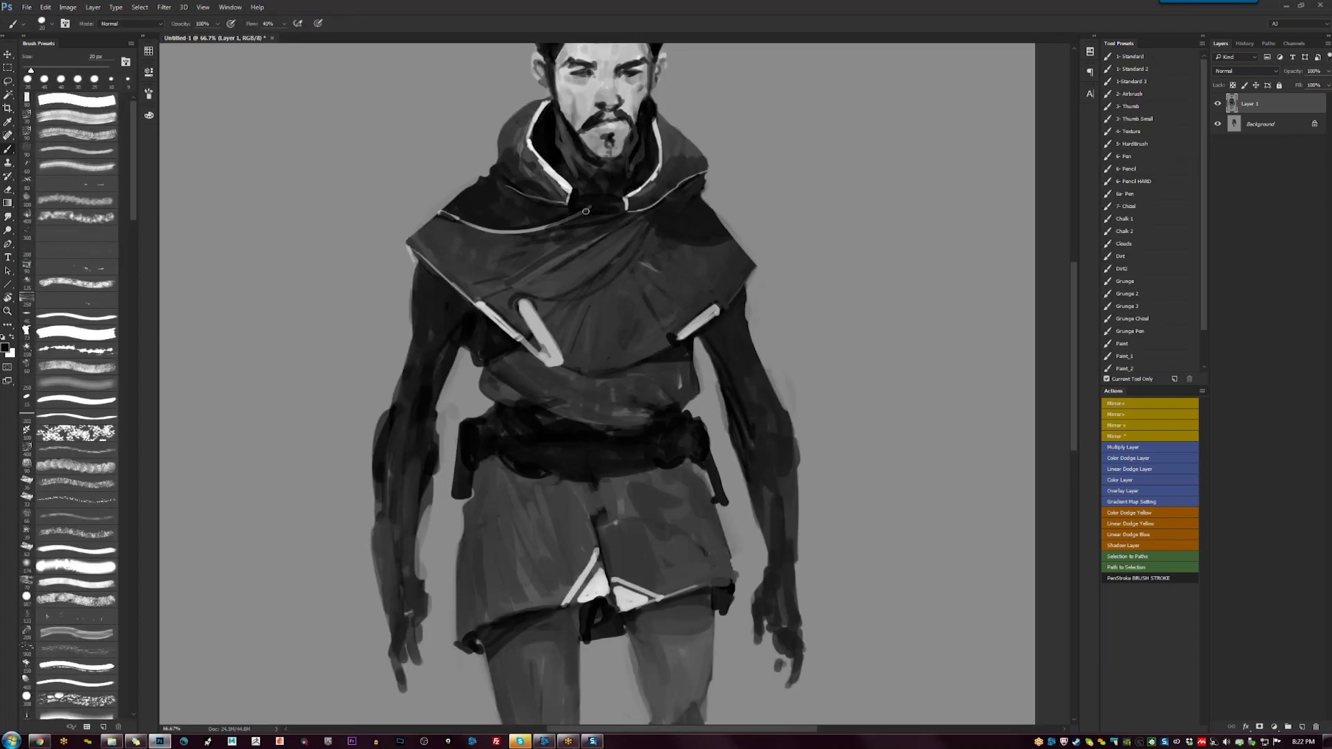
left_click_drag(592, 206, 619, 183)
left_click(605, 205, "alt")
left_click_drag(643, 130, 642, 159)
left_click_drag(634, 126, 620, 163)
key("bracketright")
mouse_move(557, 116)
left_mouse_down()
mouse_move(574, 160)
mouse_move(568, 139)
left_mouse_up()
left_click(570, 157, "alt")
key("z")
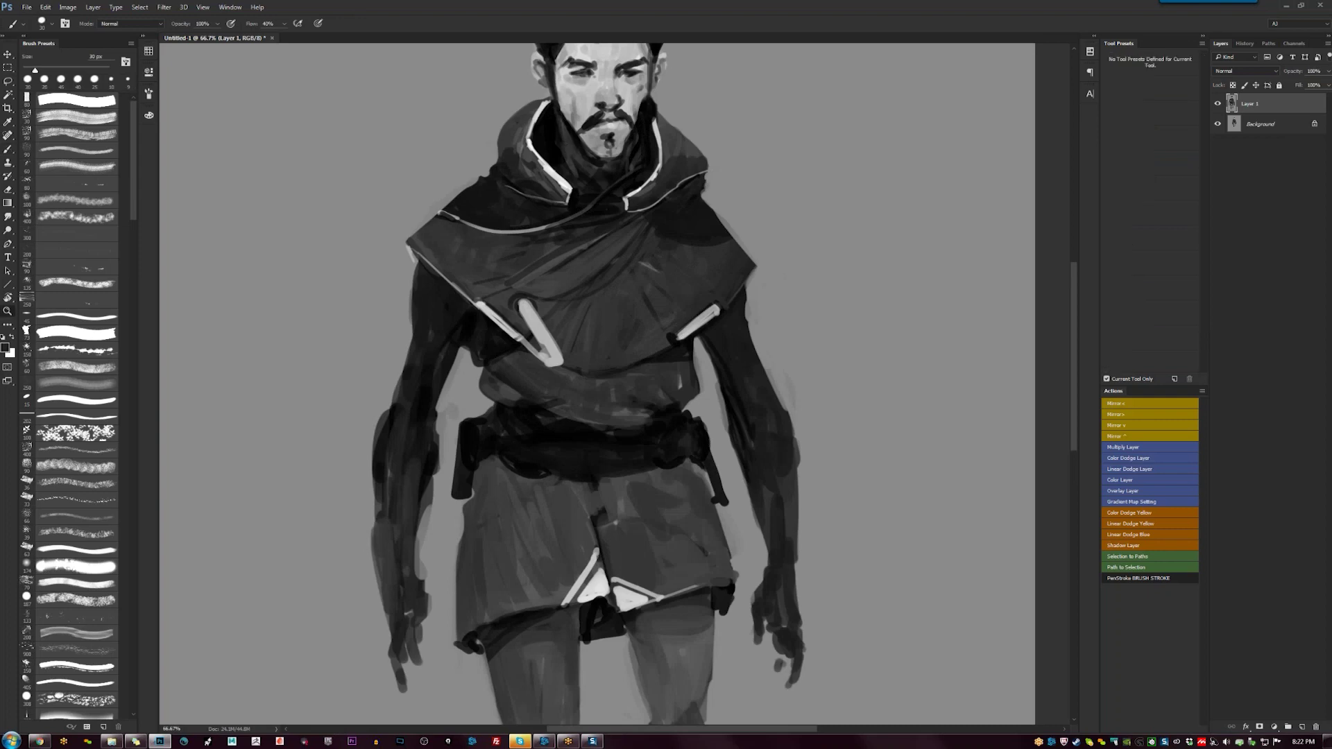
left_click(613, 199, "alt")
key("ctrl+plus")
key("b")
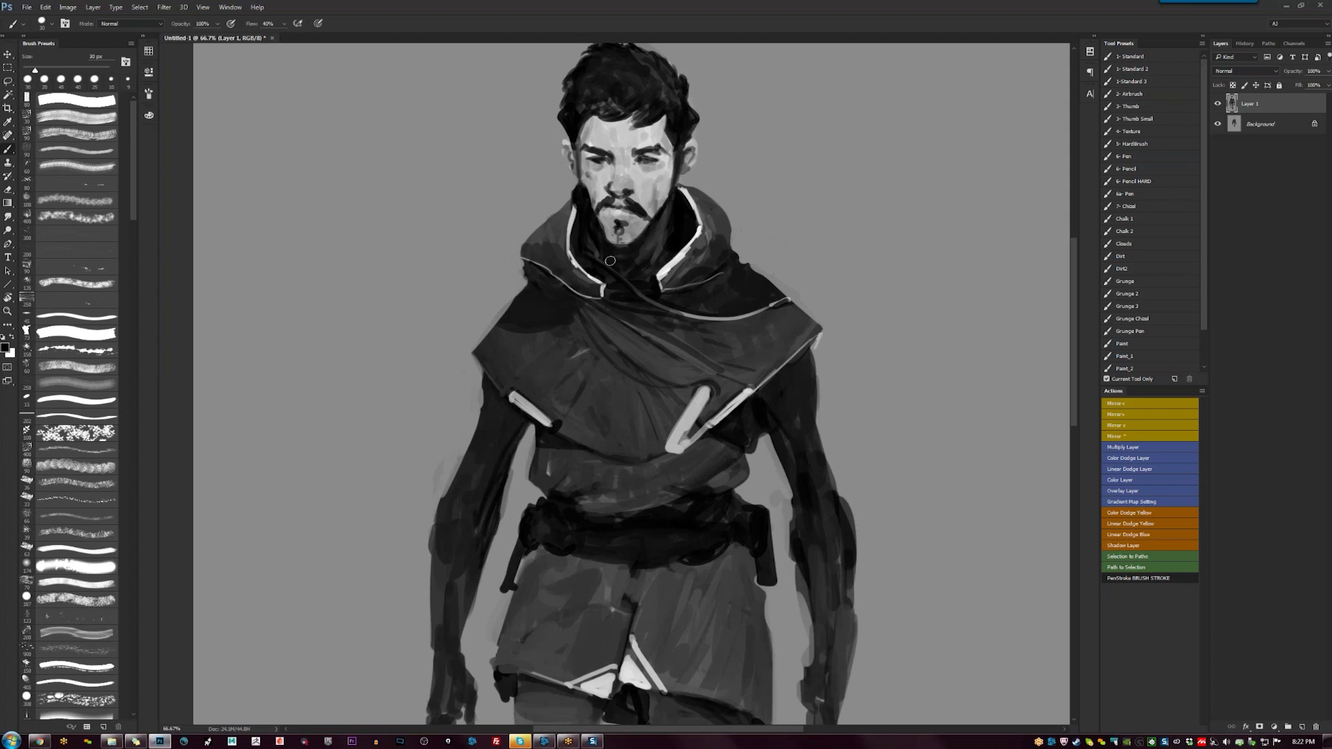
Reshape the contour of the figure's right arm and darken its sleeve with a 30 px brush
key("z")
key("ctrl+minus")
left_click(640, 306, "alt")
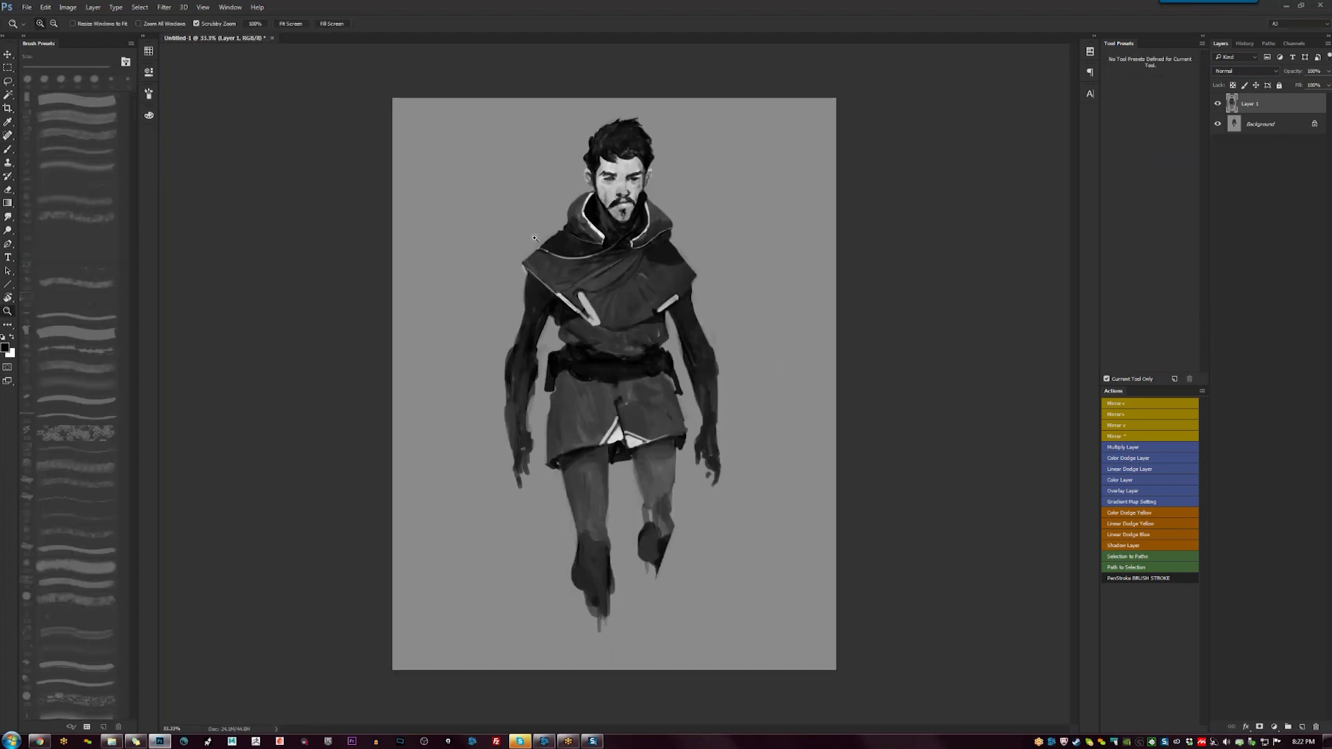
left_click(529, 313)
left_click(528, 312)
key("b")
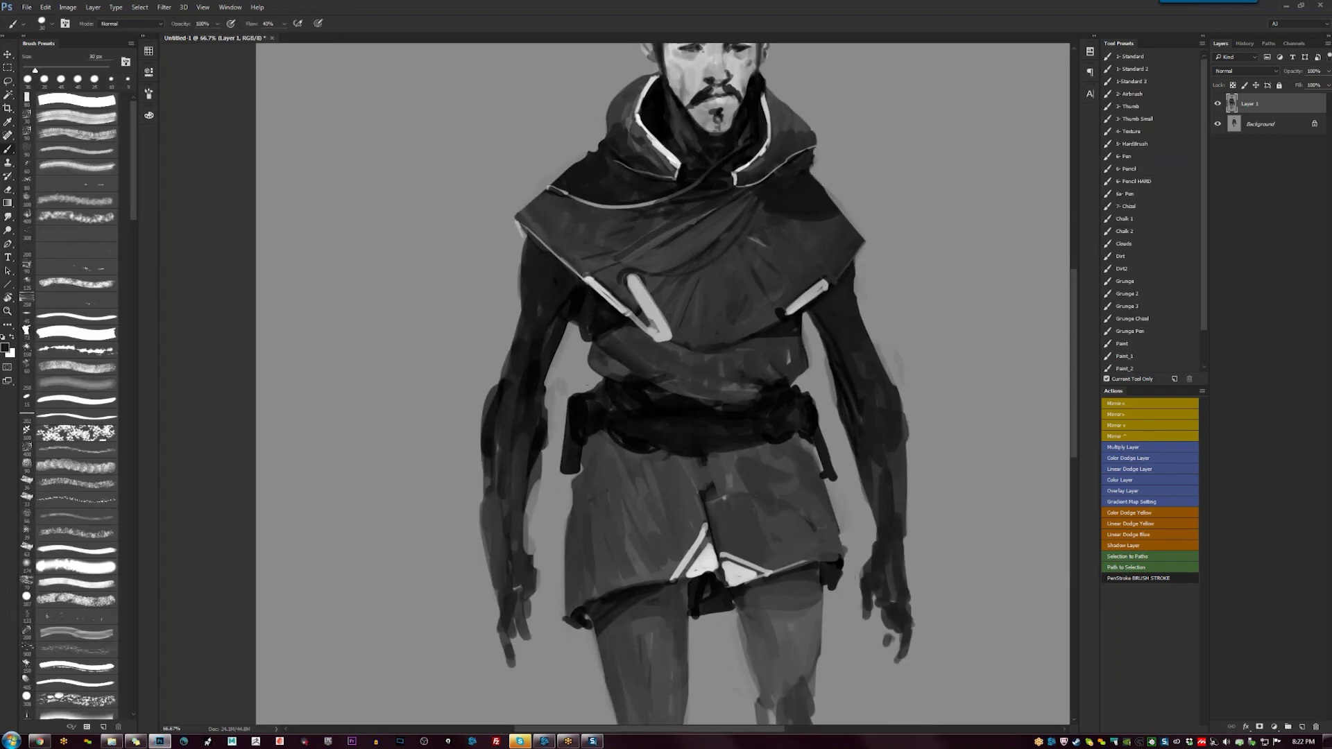
left_click_drag(524, 235, 512, 345)
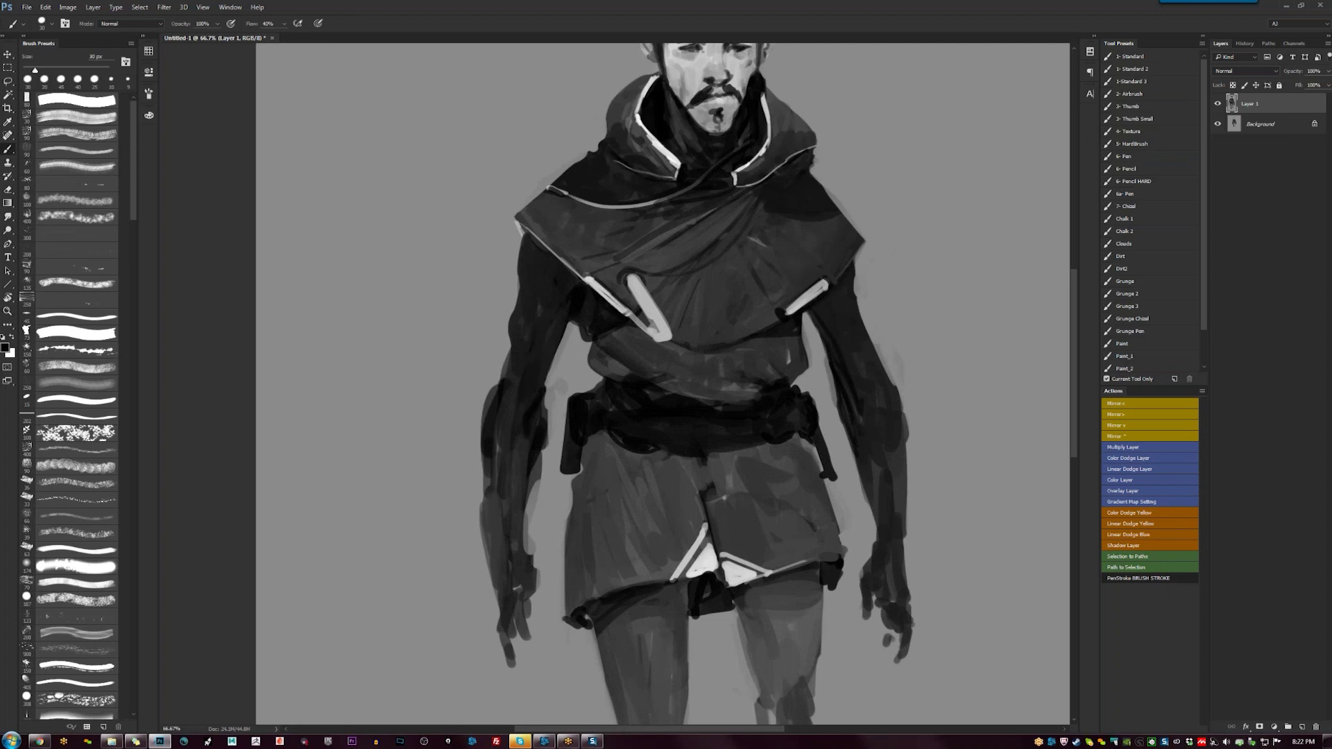
left_click(562, 349, "alt")
left_click_drag(548, 389, 538, 498)
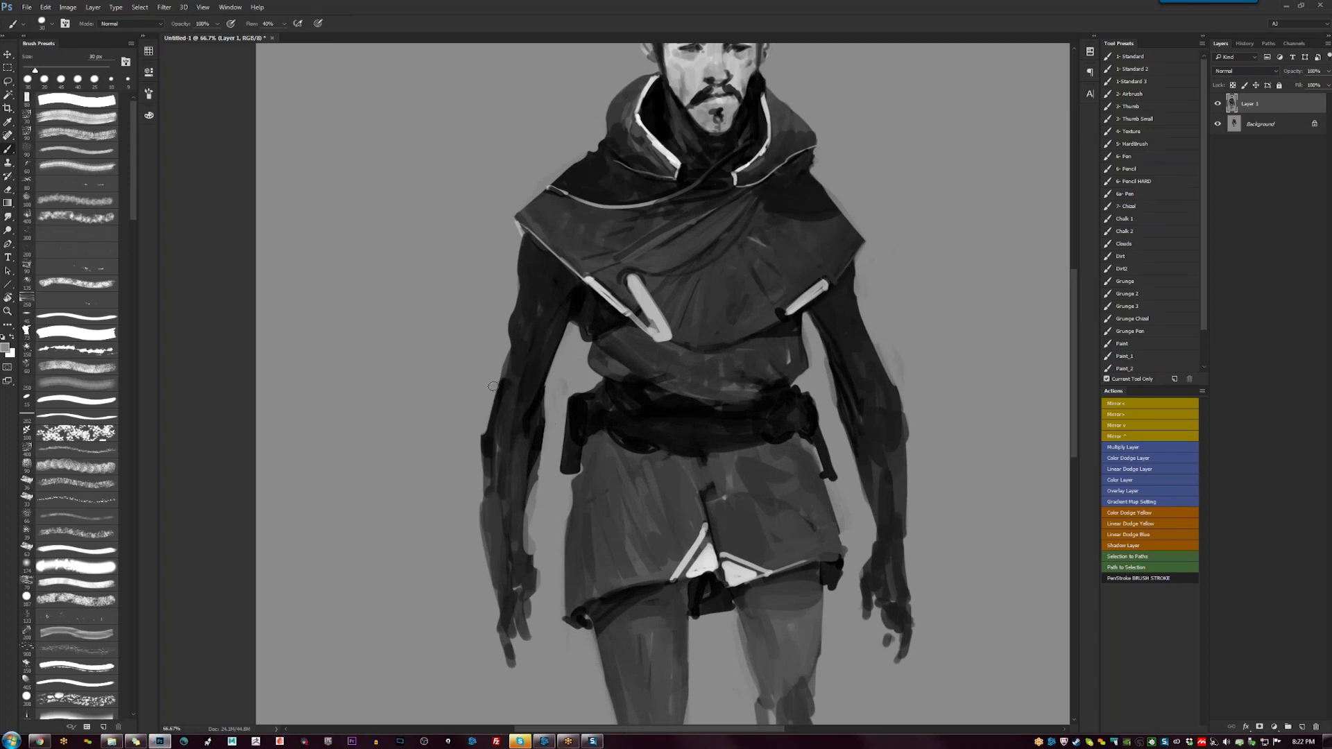
mouse_move(827, 362)
left_mouse_down()
mouse_move(826, 247)
mouse_move(731, 269)
mouse_move(739, 209)
mouse_move(737, 259)
mouse_move(748, 217)
left_mouse_up()
left_click(734, 210, "alt")
mouse_move(455, 165)
left_mouse_down()
mouse_move(481, 194)
mouse_move(441, 180)
left_mouse_up()
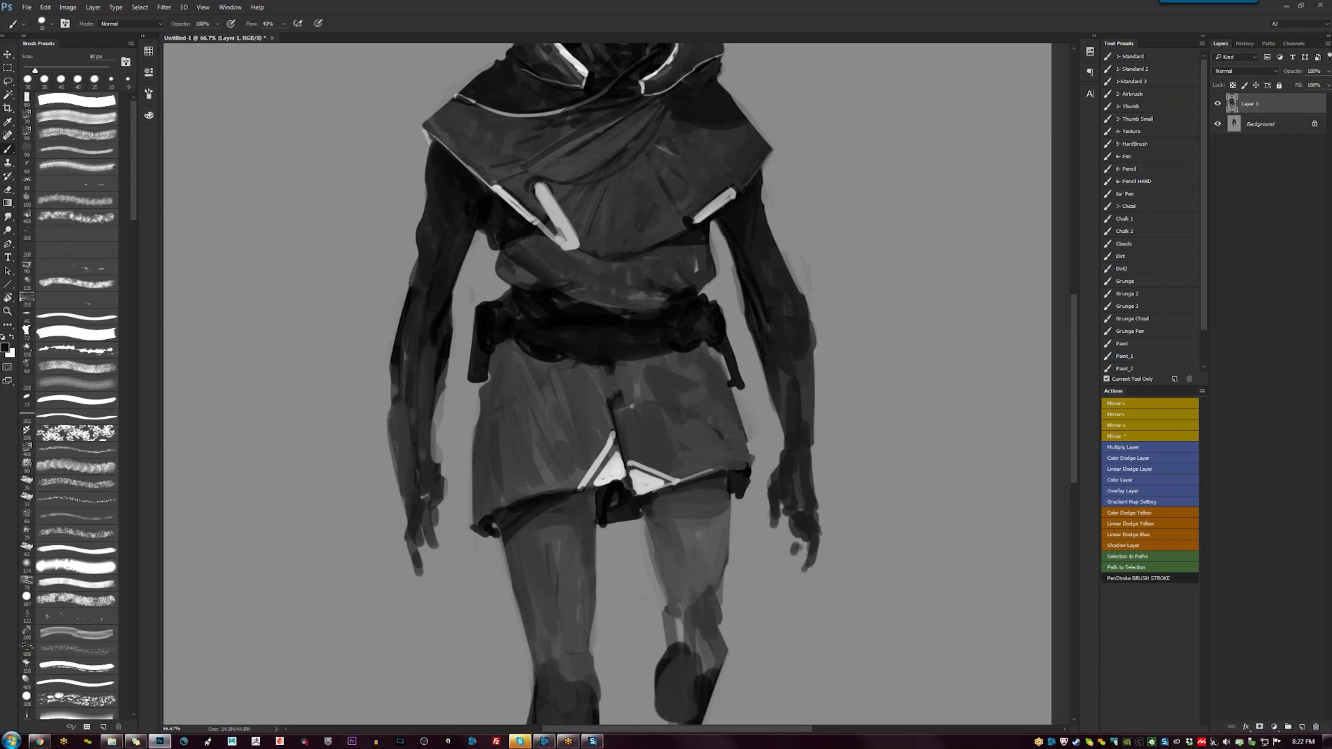
Duplicate Layer 1 and scale the copied figure up slightly with Free Transform
key("z")
left_click(723, 275, "alt")
left_click_drag(761, 380, 766, 329)
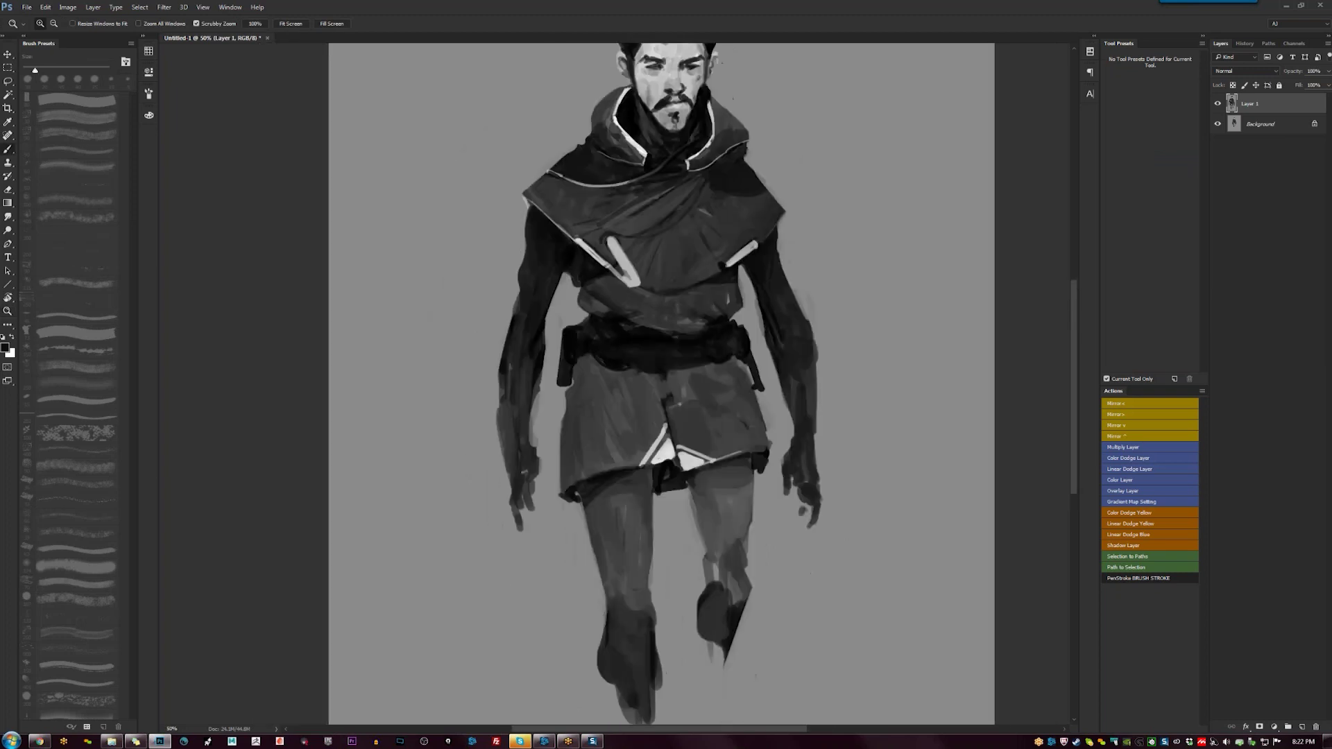
left_click(682, 448, "alt")
left_click(681, 448, "alt")
left_click(681, 448)
key("ctrl+j")
key("ctrl+t")
left_click_drag(764, 87, 784, 48)
mouse_move(738, 196)
left_mouse_down()
mouse_move(738, 245)
mouse_move(741, 221)
left_mouse_up()
key("Return")
Touch up the light skin tones on the forehead above the brow with a 30 px brush
left_click(618, 201)
left_click(618, 201)
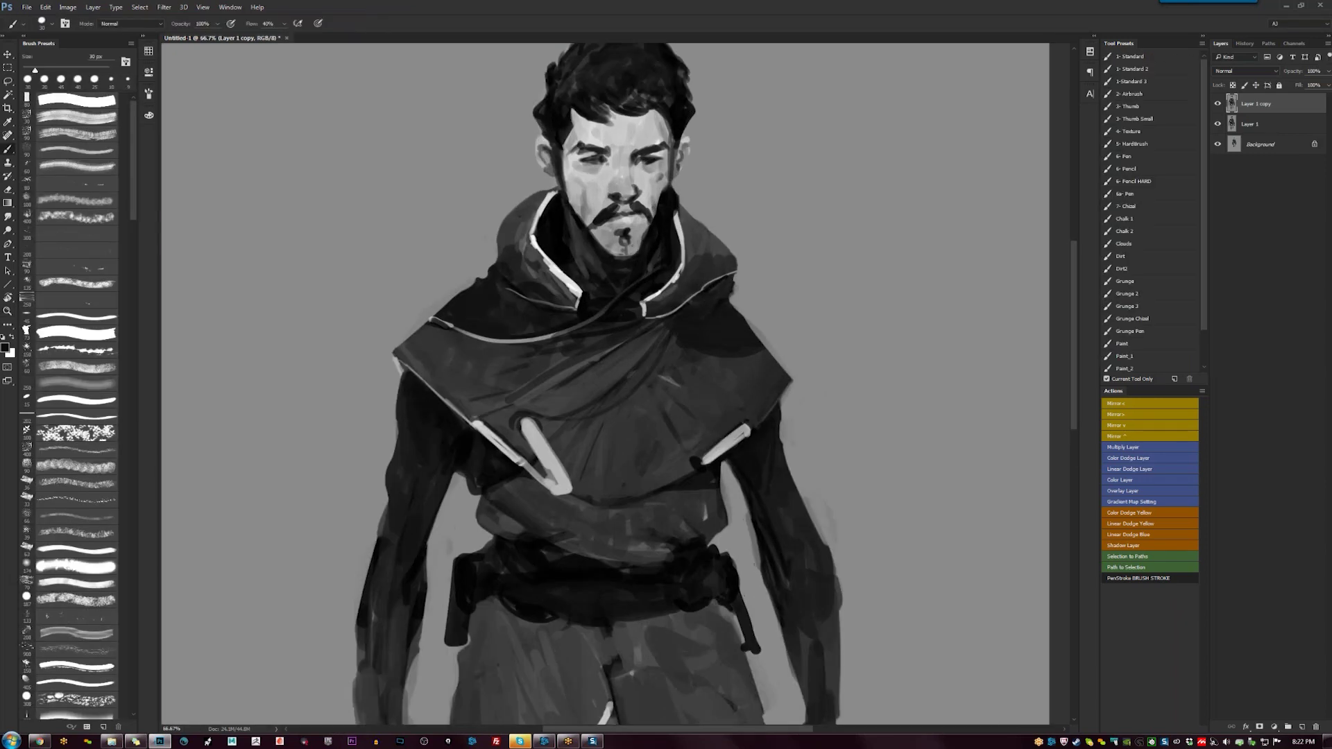
left_click(580, 197, "alt")
key("r")
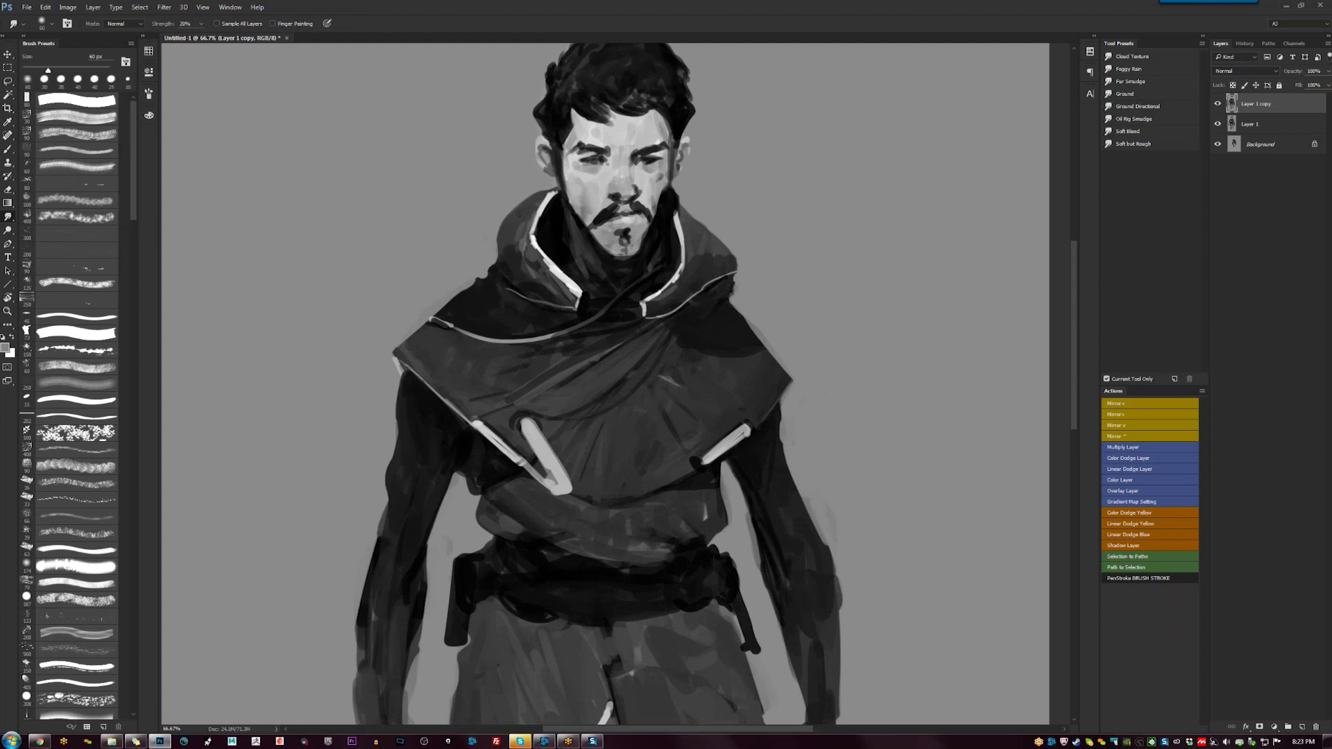
key("b")
left_click(597, 129, "alt")
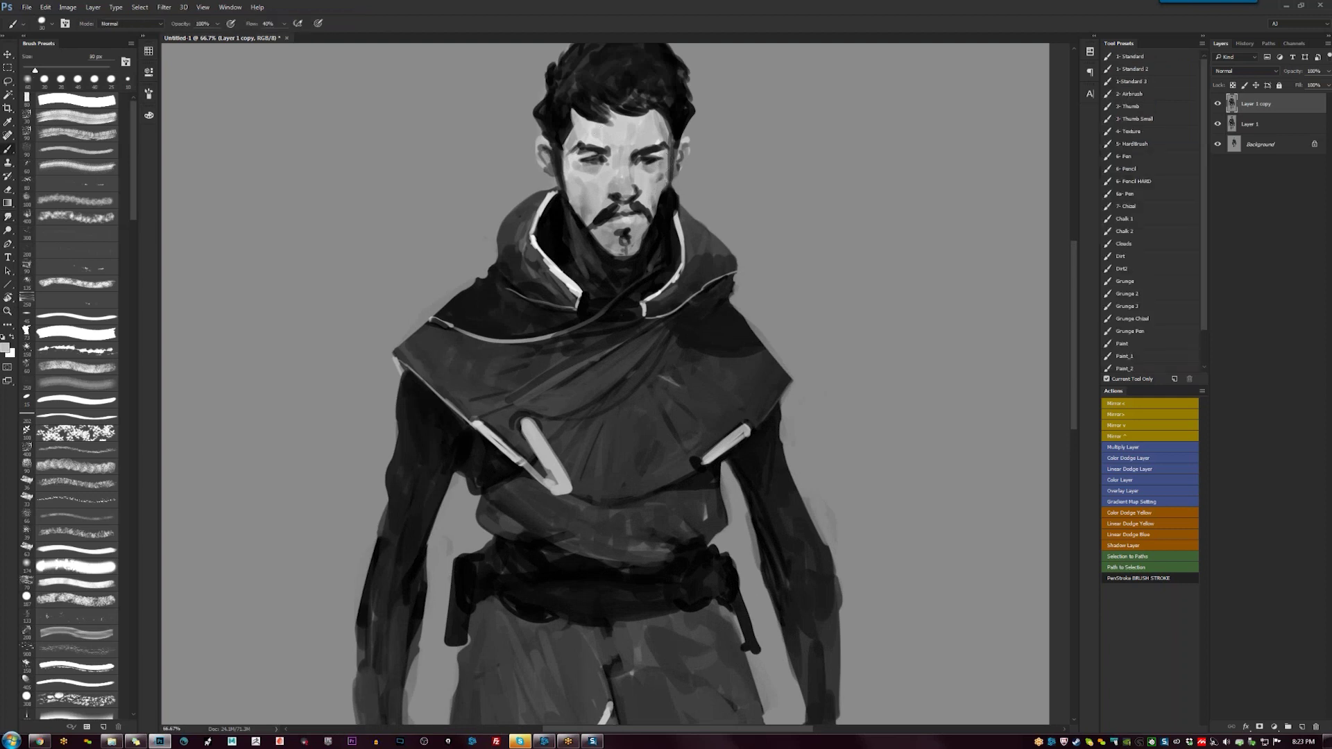
left_click(582, 136, "alt")
left_click_drag(580, 138, 588, 141)
key("F2")
key("F2")
Extend the light collar trim up toward the ear and tidy the adjacent jaw edge with a 15 px brush
left_click(683, 170, "alt")
key("bracketleft")
key("bracketleft")
key("bracketleft")
left_click(690, 217, "alt")
key("x")
left_click_drag(671, 191, 678, 216)
key("d")
key("z")
left_click(743, 360, "alt")
left_click(743, 360, "alt")
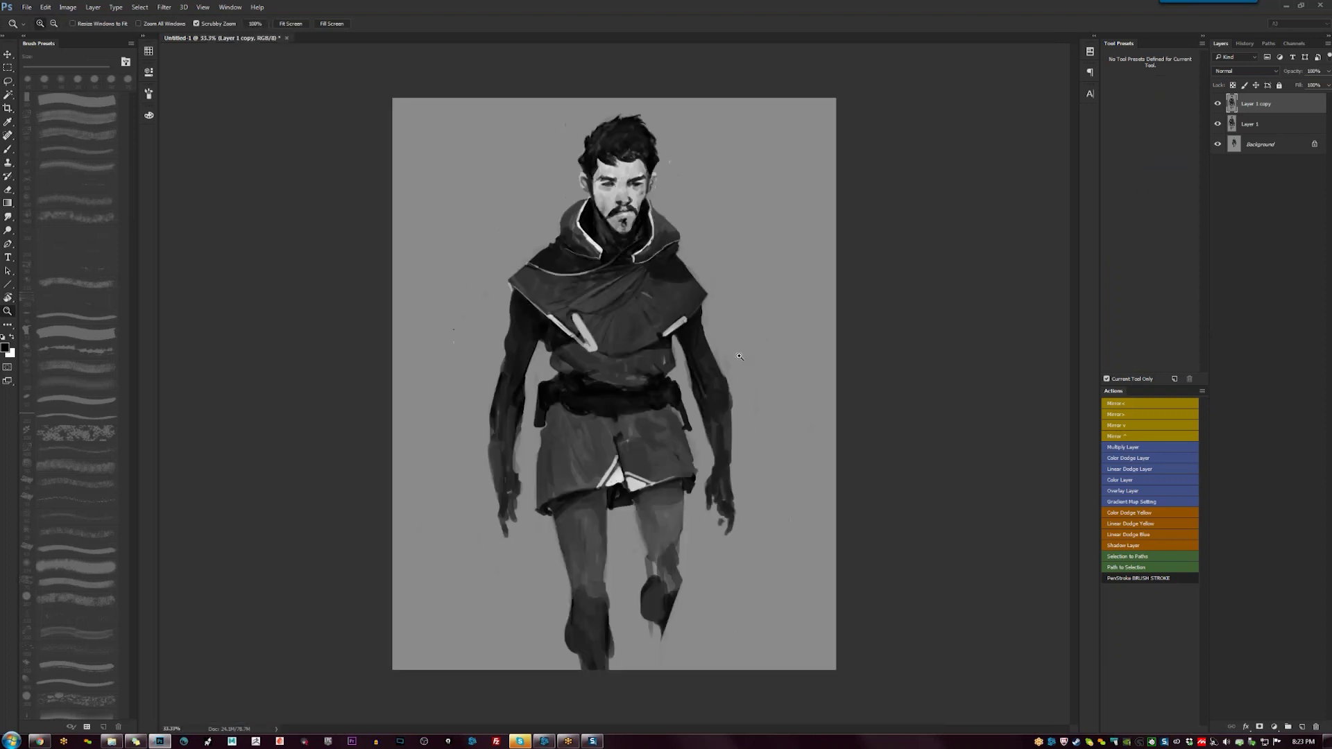
Refine the hood's outer edge and the shading beside its collar trim on the figure's right with a 30 px brush
left_click(587, 215)
left_click(587, 216)
key("b")
left_click(552, 200, "alt")
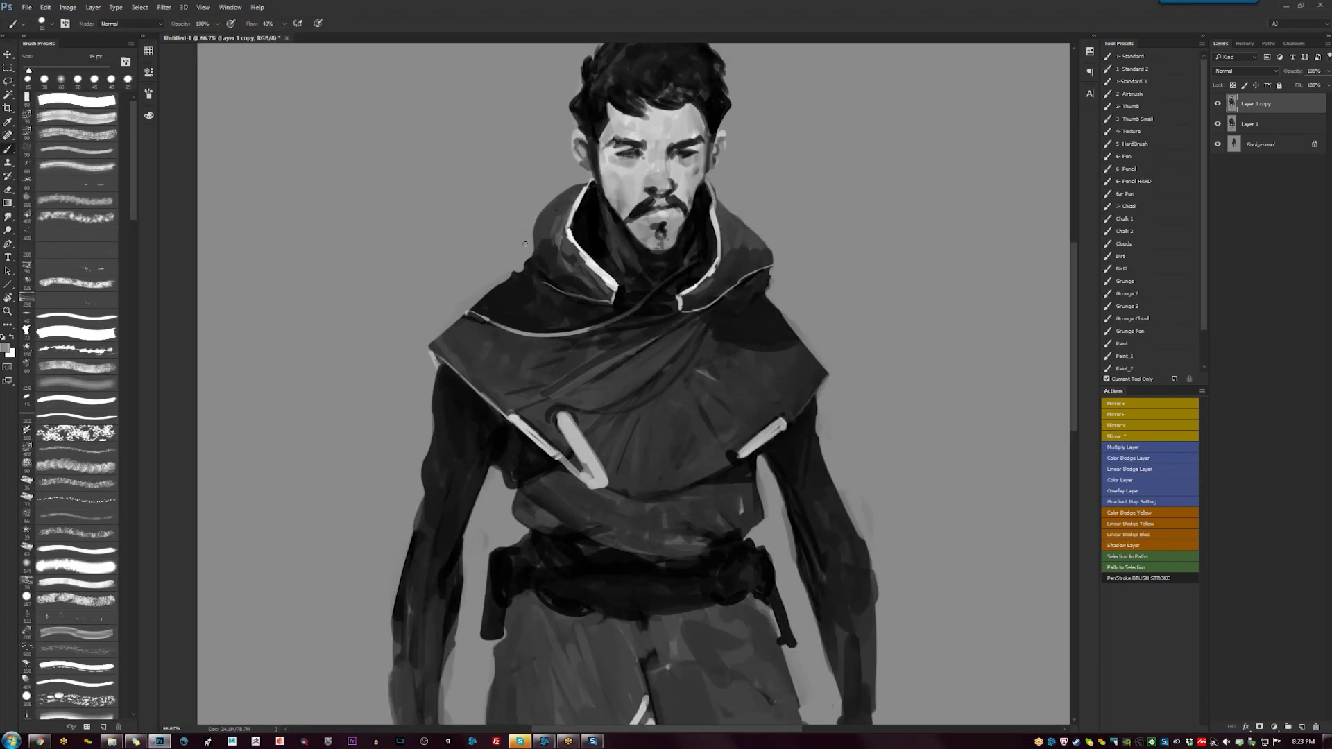
key("bracketright")
key("bracketright")
key("bracketright")
left_click_drag(535, 247, 545, 210)
mouse_move(536, 244)
left_mouse_down()
mouse_move(568, 172)
mouse_move(589, 174)
mouse_move(565, 204)
mouse_move(591, 199)
mouse_move(592, 180)
mouse_move(610, 228)
left_mouse_up()
left_click(564, 206, "alt")
left_click(549, 197, "alt")
left_click(593, 215, "alt")
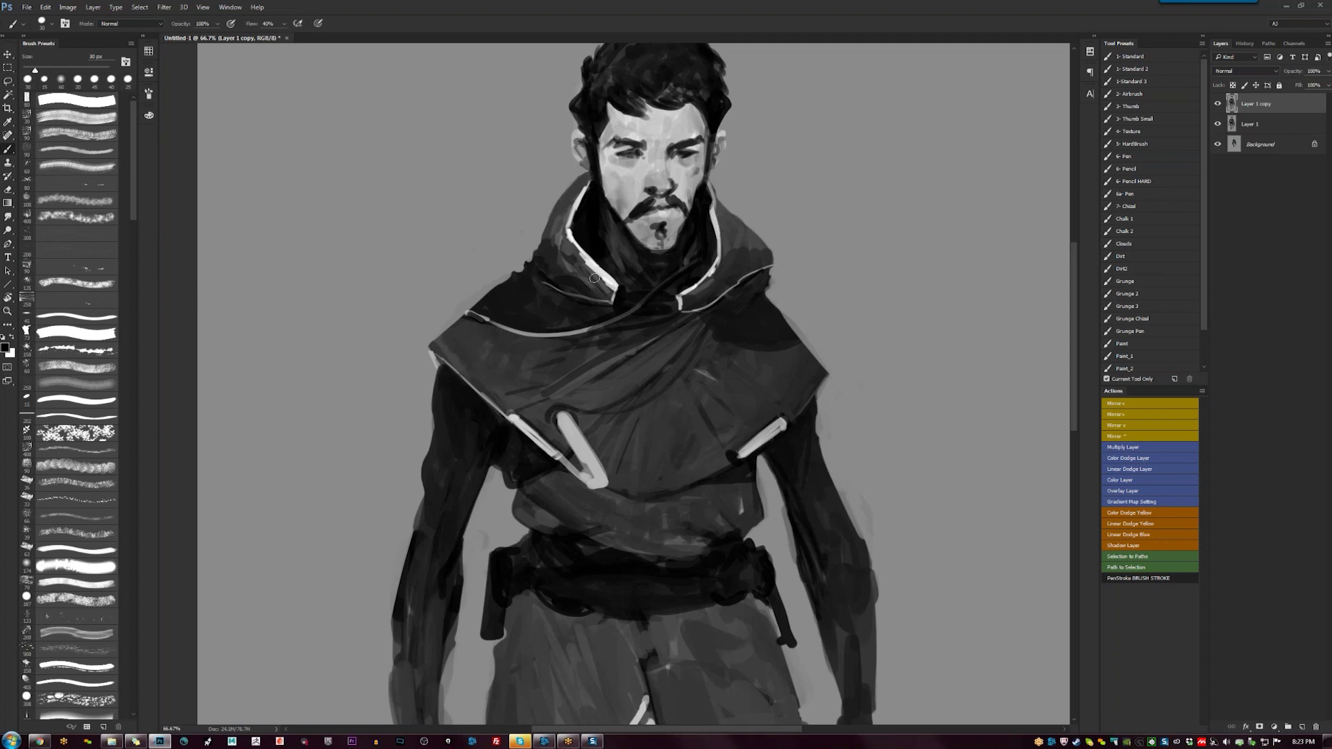
Clean up the silhouette where the hood meets the cowl's shoulders
left_click(472, 295, "alt")
left_click(773, 267, "alt")
mouse_move(774, 266)
left_mouse_down()
mouse_move(744, 287)
mouse_move(770, 303)
left_mouse_up()
key("z")
left_click(708, 479, "alt")
left_click(707, 479, "alt")
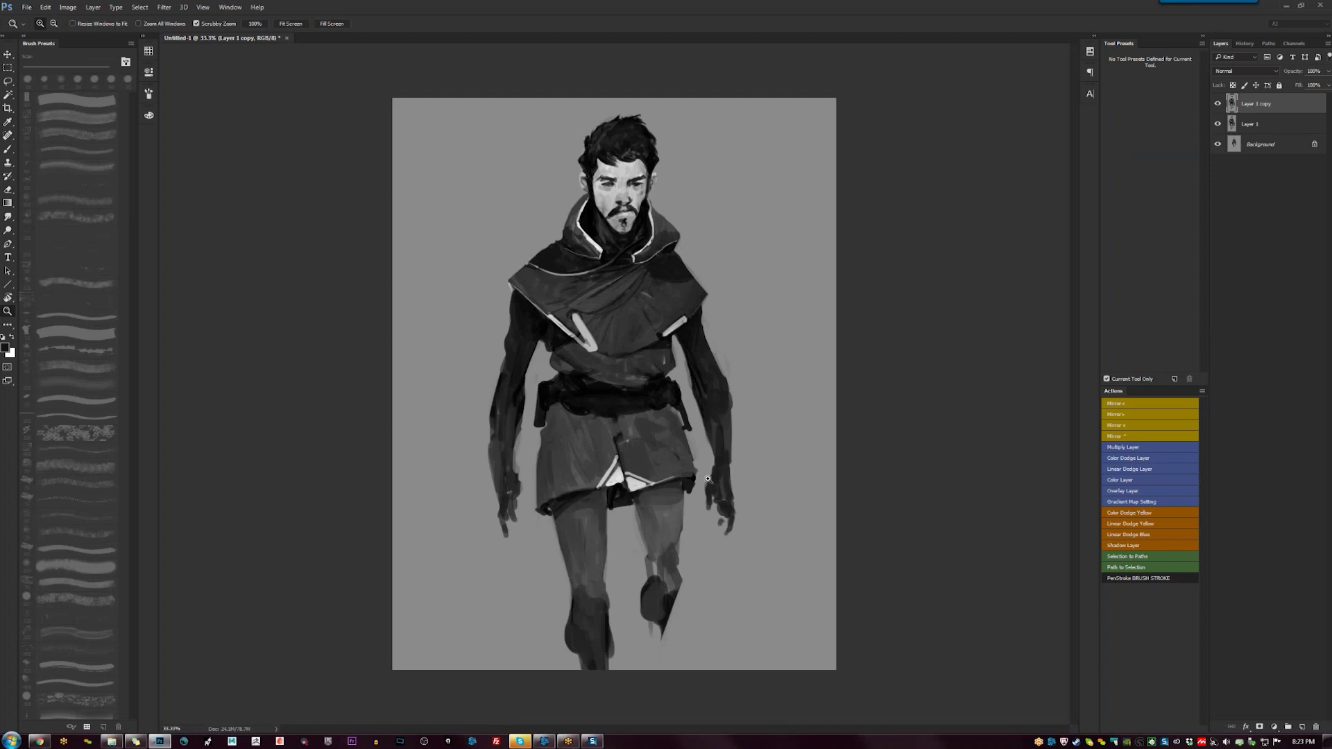
Trim the cowl's two shoulder points and smooth the adjoining shoulder and upper-arm edges with a 30 px brush
left_click(638, 269)
key("b")
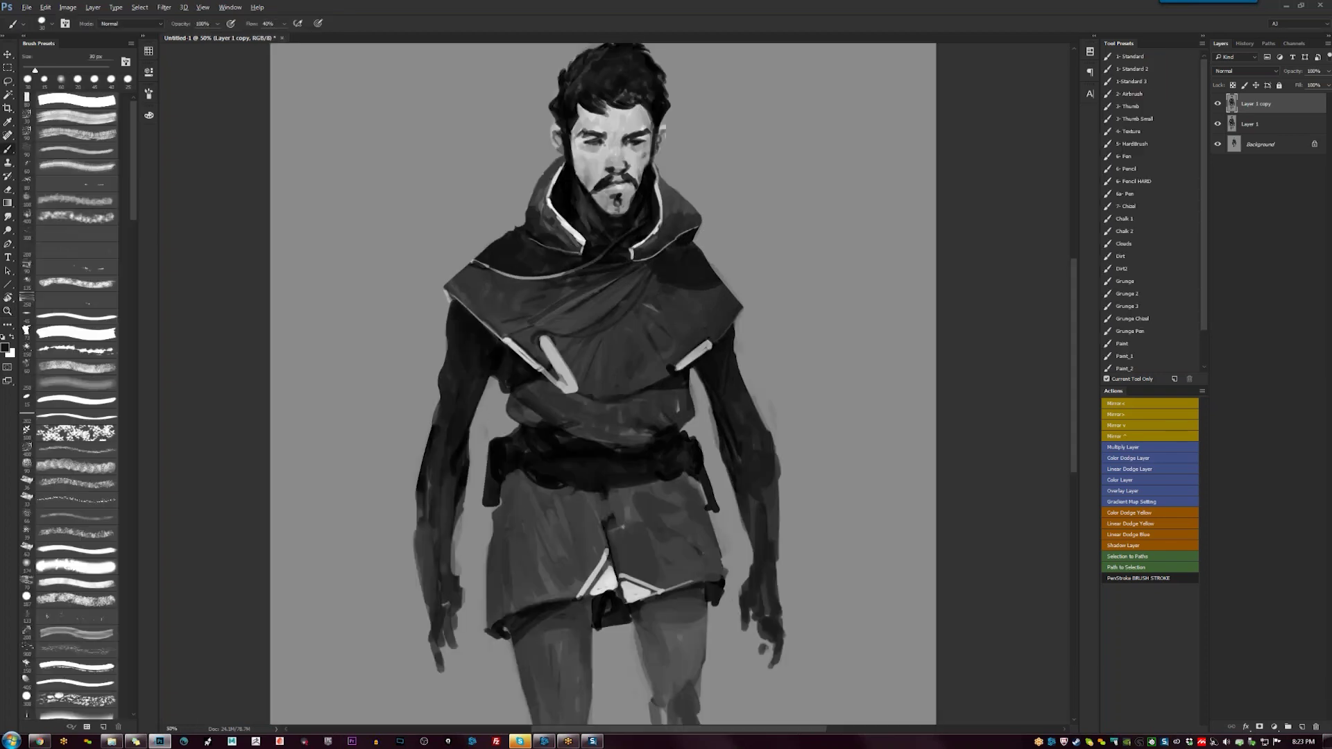
left_click_drag(469, 264, 446, 289)
left_click(702, 258, "alt")
left_click_drag(715, 289, 728, 295)
left_click(753, 281, "alt")
left_click_drag(738, 293, 725, 278)
left_click_drag(448, 323, 447, 342)
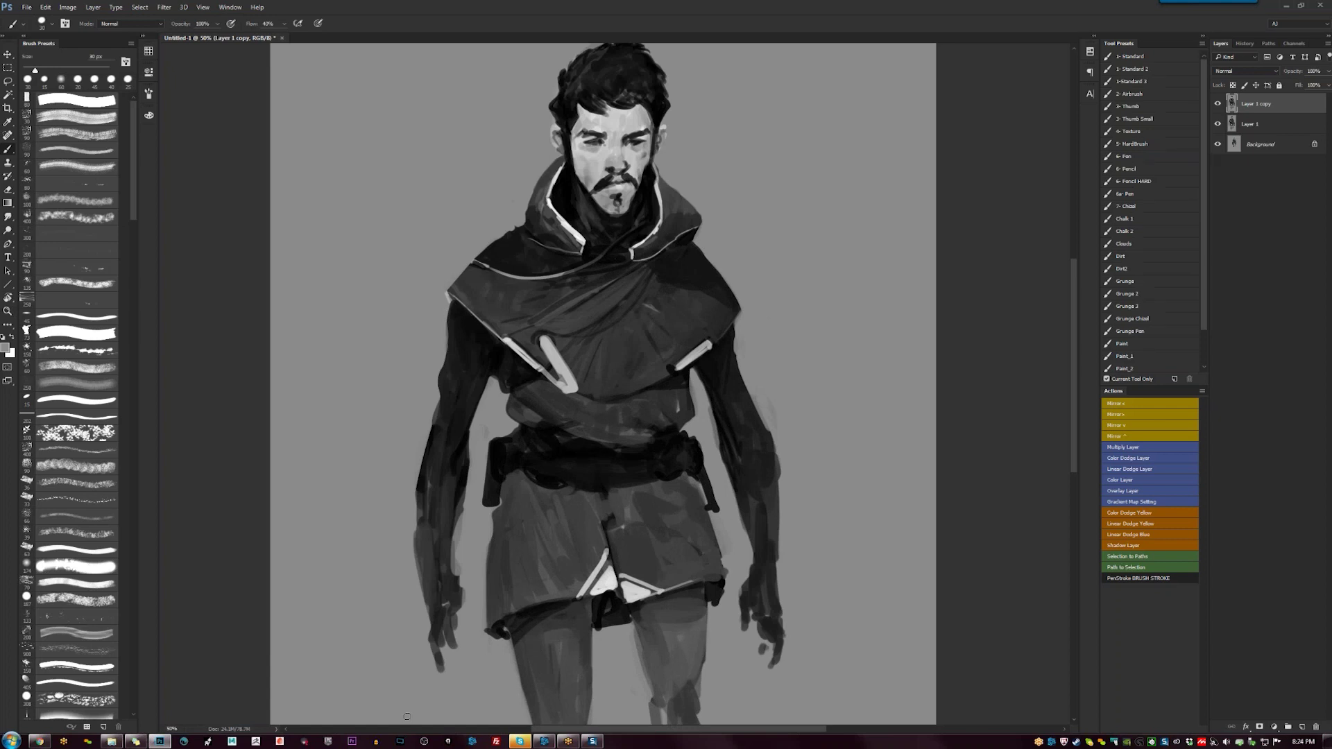
Paint three short grey stripes on the cowl beneath each end of the hood's light collar trim with a 15 px brush
left_click(674, 264, "alt")
mouse_move(648, 263)
left_mouse_down()
mouse_move(660, 278)
mouse_move(647, 268)
left_mouse_up()
left_click(698, 355, "alt")
key("[")
key("[")
key("[")
mouse_move(648, 264)
left_mouse_down()
mouse_move(659, 280)
mouse_move(647, 262)
mouse_move(647, 286)
mouse_move(632, 291)
left_mouse_up()
key("d")
key("F2")
left_click(565, 263, "alt")
left_click(562, 266, "alt")
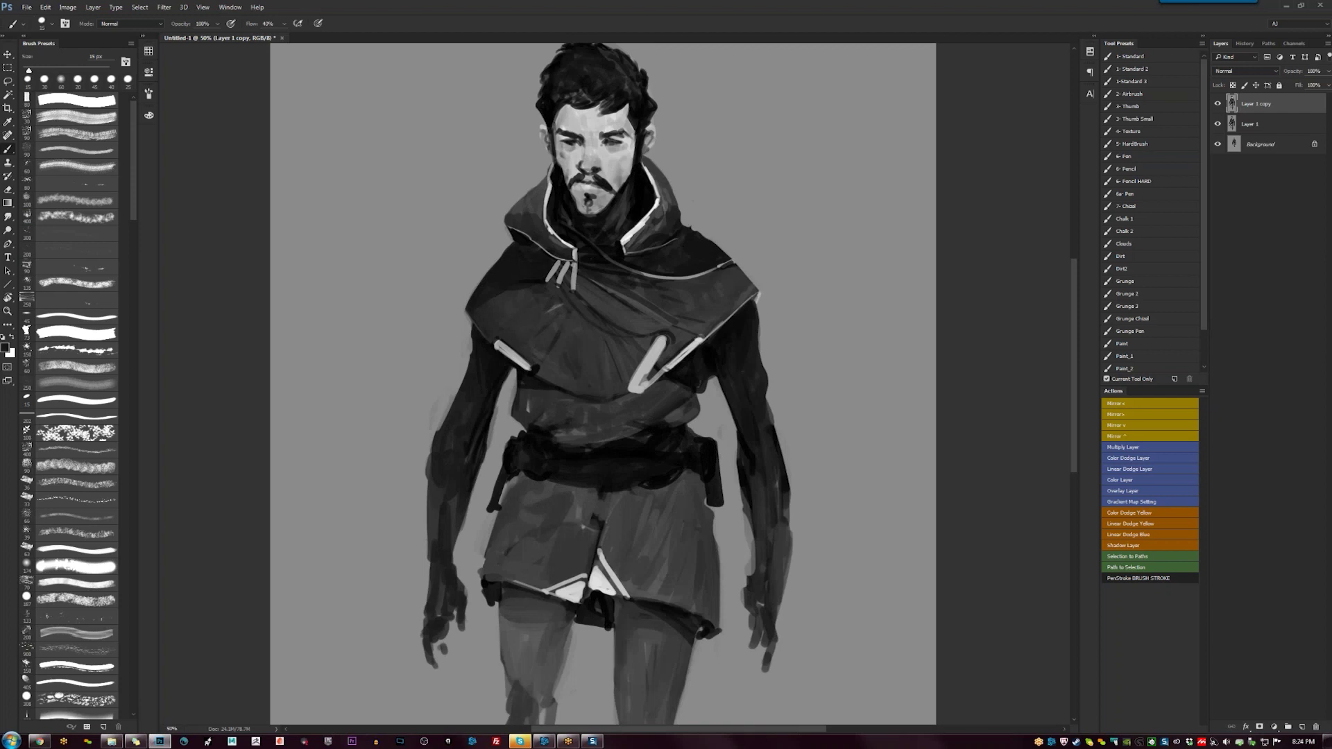
left_click(565, 267, "alt")
left_click_drag(627, 254, 659, 274)
Rework the angled light trim on the cowl's lower front so its two strips meet in a sharp point
key("z")
key("F2")
mouse_move(648, 327)
left_mouse_down()
mouse_move(622, 327)
mouse_move(647, 327)
mouse_move(657, 360)
mouse_move(688, 381)
left_mouse_up()
key("z")
left_click(648, 327)
key("b")
left_click(584, 390, "alt")
left_click(558, 380, "alt")
mouse_move(556, 382)
left_mouse_down()
mouse_move(588, 403)
mouse_move(582, 441)
mouse_move(599, 455)
mouse_move(575, 406)
mouse_move(610, 451)
left_mouse_up()
left_click(582, 418, "alt")
Draw a thin light line along the cowl's lower hem, connecting the trim on both sides
key("d")
key("x")
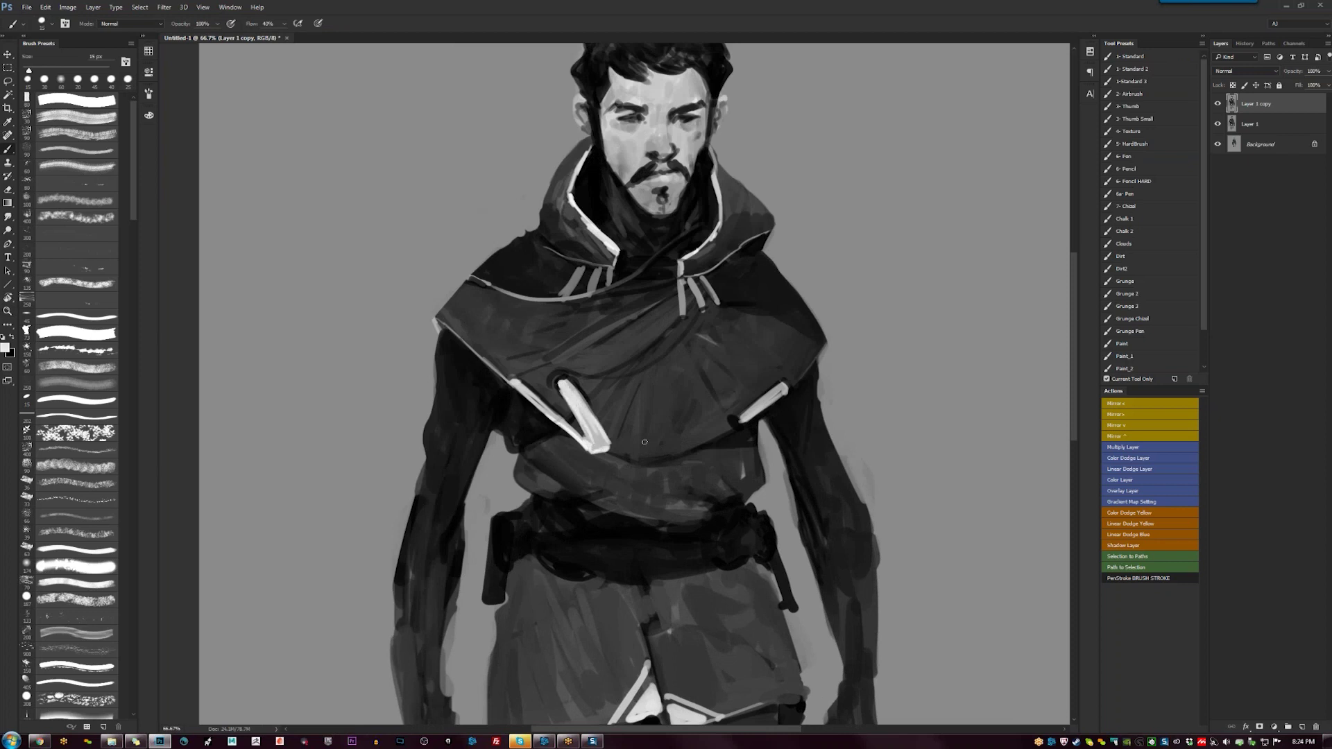
key("ctrl+minus")
key("ctrl+minus")
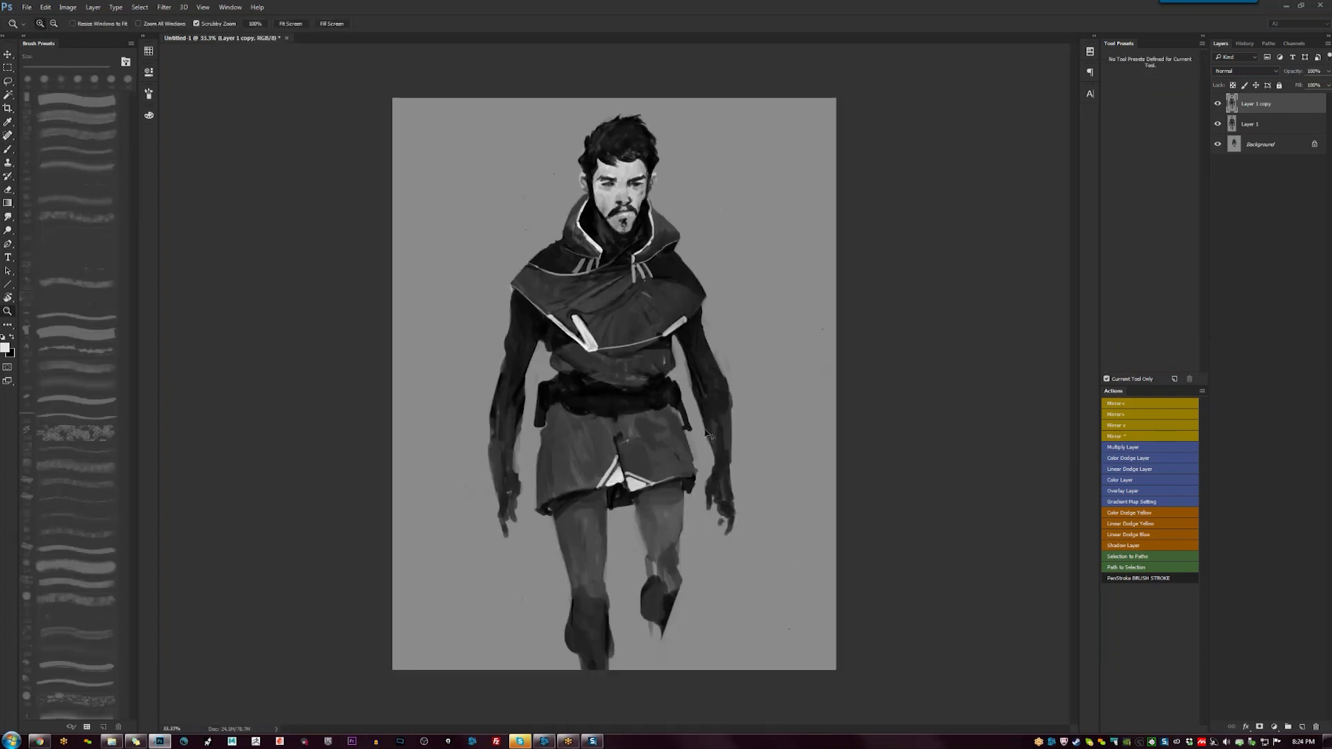
key("z")
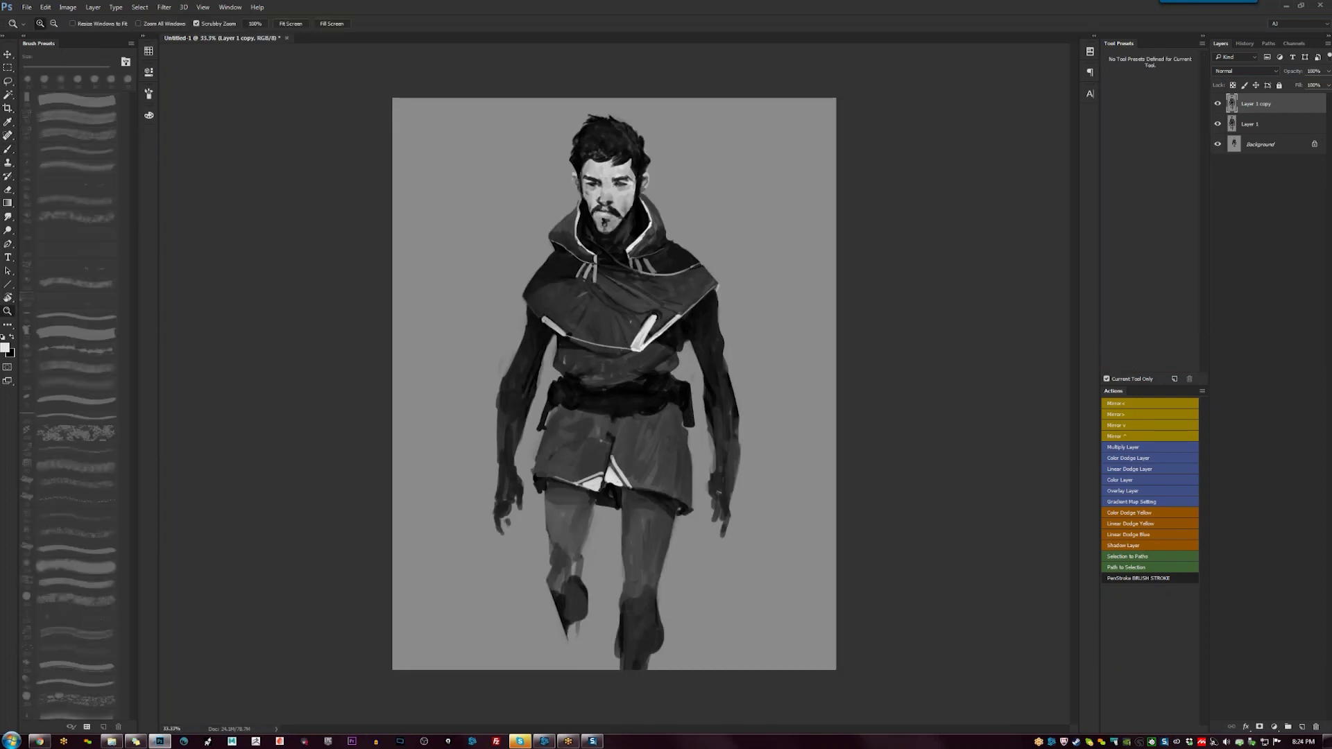
left_click(606, 340)
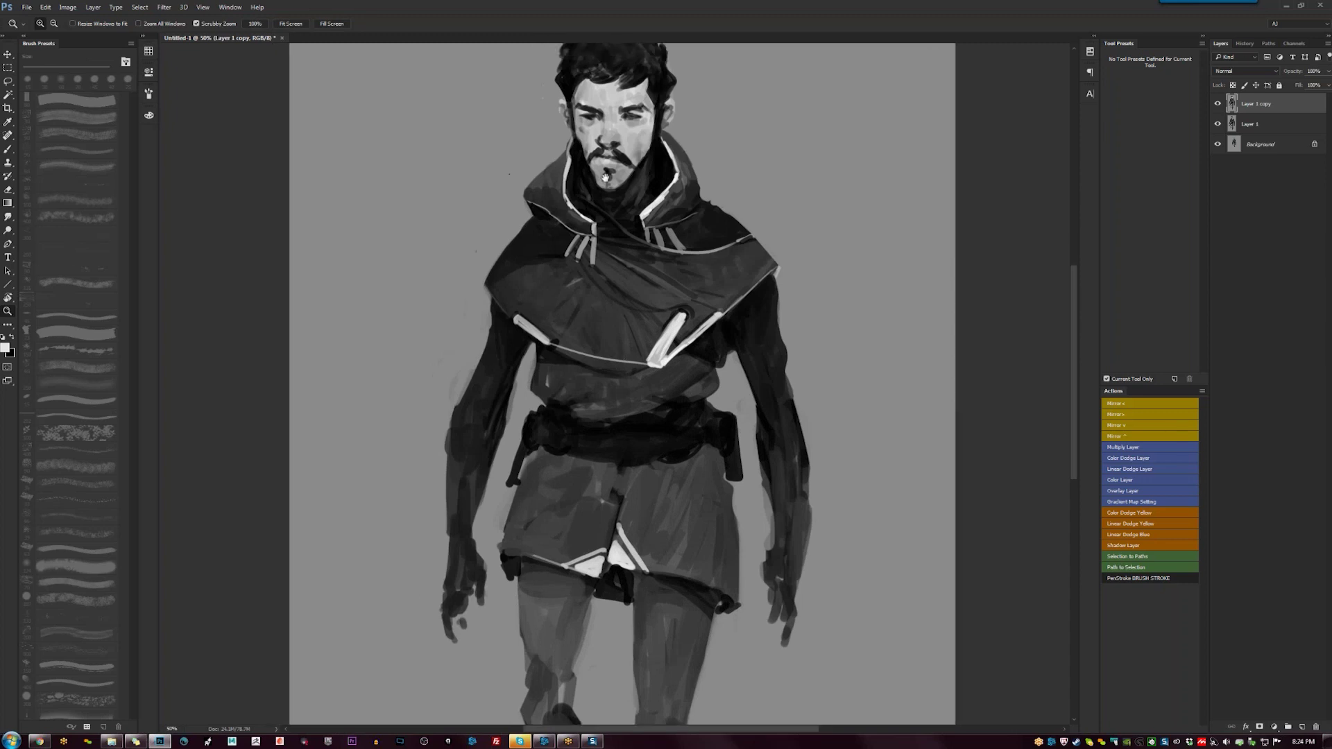
left_click_drag(606, 340, 650, 392)
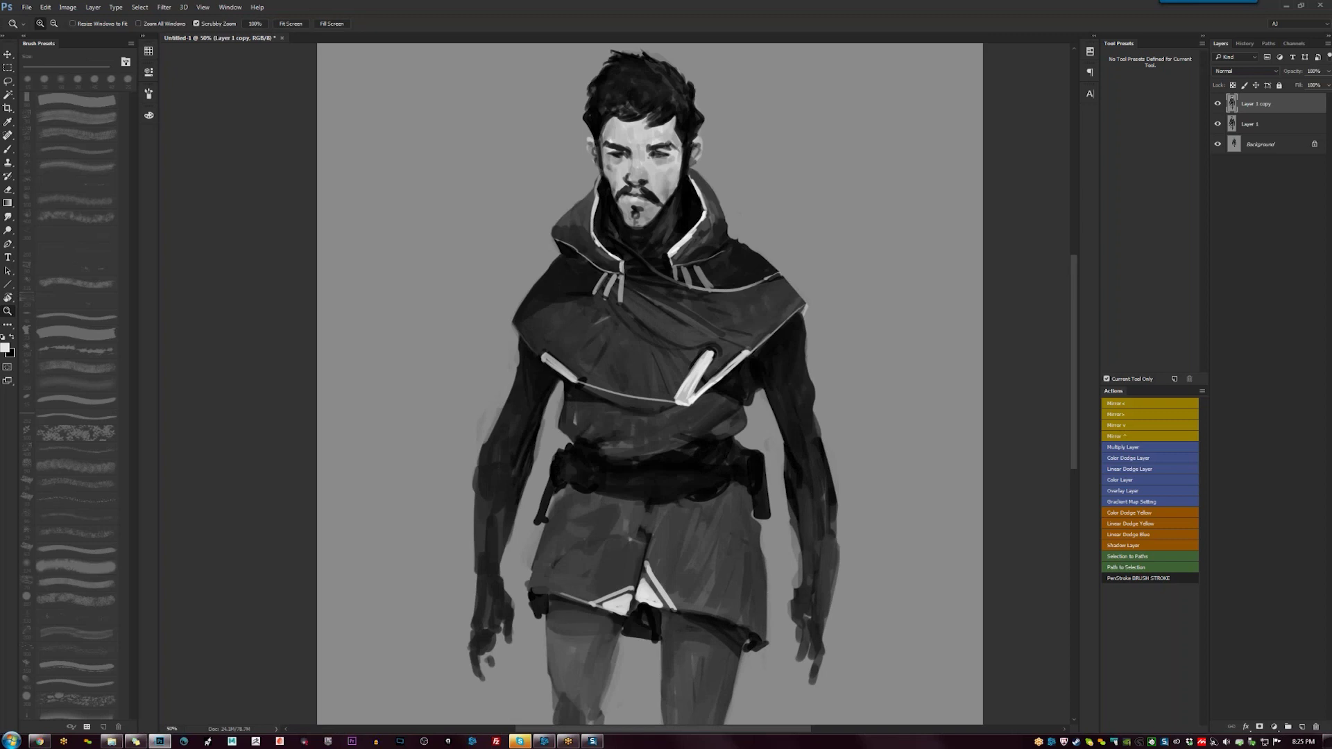
Clean up the cowl's shoulder edge and the adjoining arm's outline with the background grey
key("b")
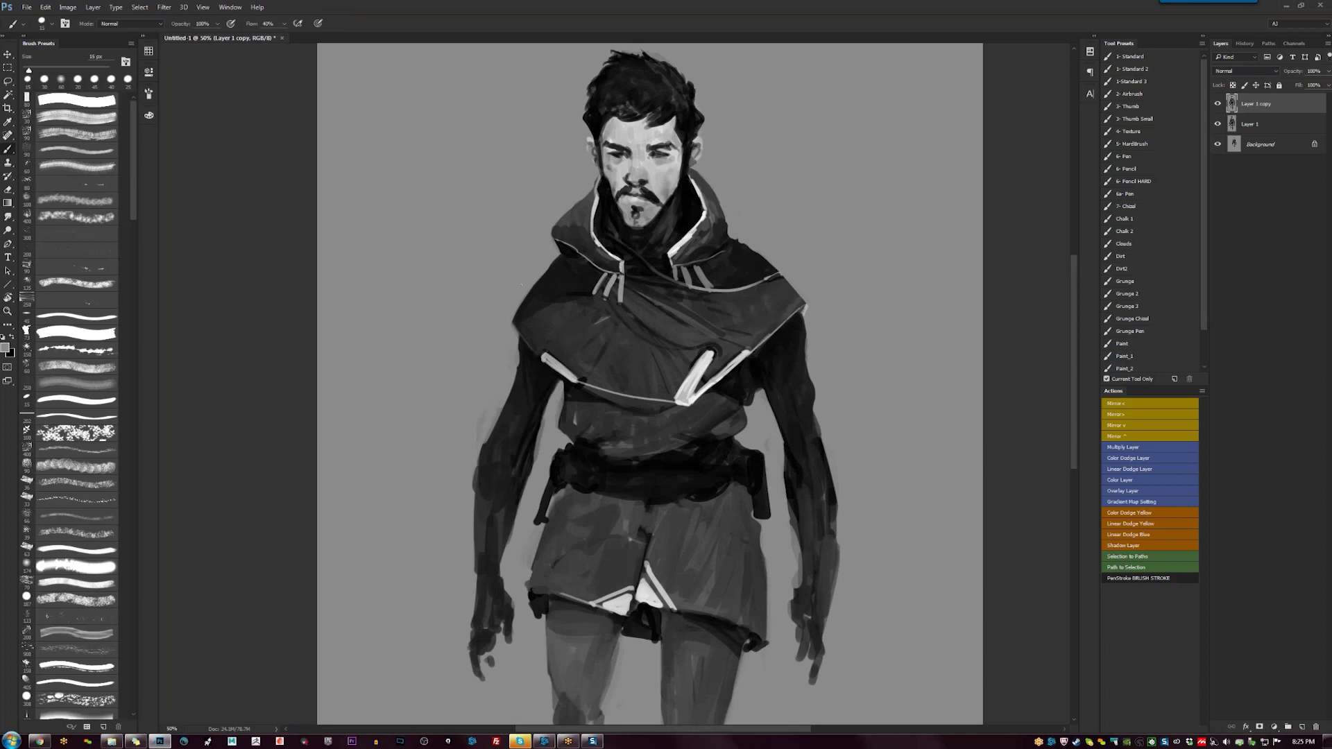
left_click_drag(553, 261, 514, 319)
left_click_drag(493, 414, 480, 454)
left_click_drag(541, 435, 530, 473)
left_click_drag(847, 407, 801, 298)
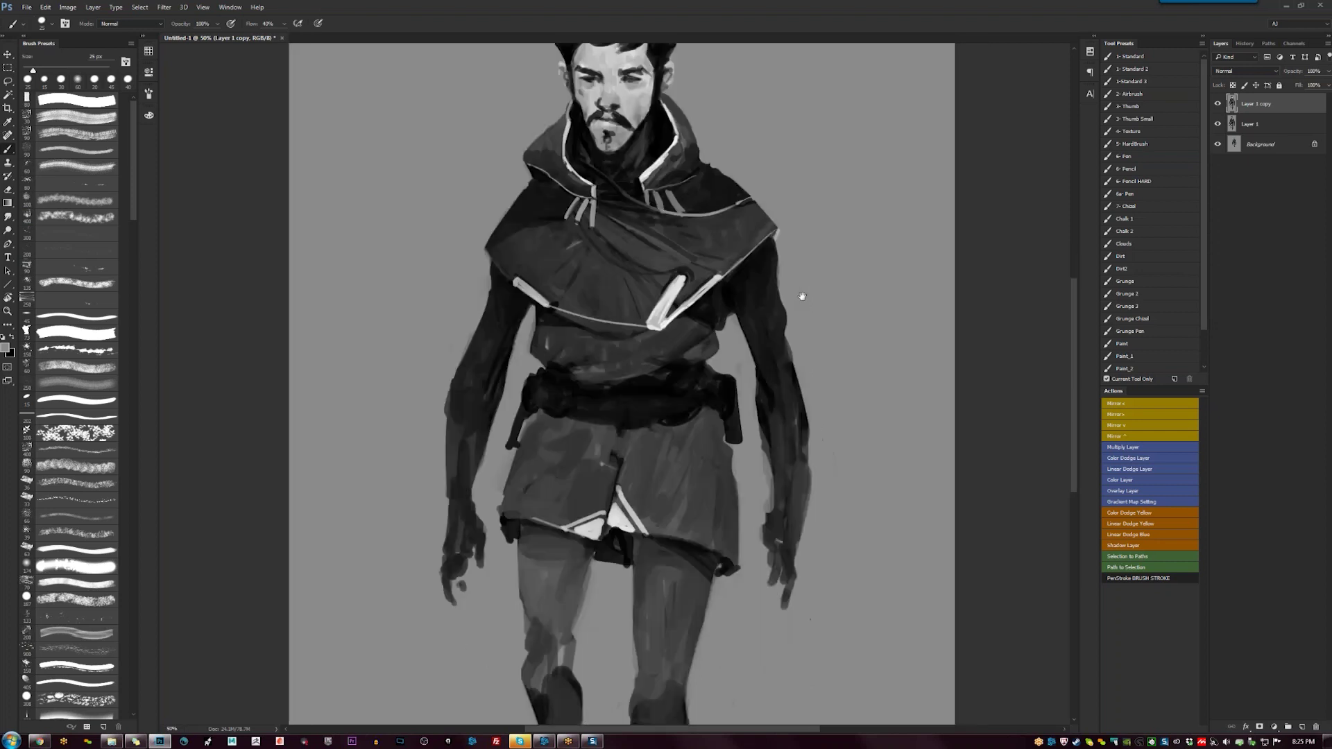
Darken and even out the arm beside the angled cowl trim, from upper arm to wrist, with an 80 px black brush
key("d")
key("bracketright")
key("bracketright")
key("bracketright")
key("bracketright")
key("bracketright")
key("bracketright")
key("bracketright")
key("bracketright")
mouse_move(737, 292)
left_mouse_down()
mouse_move(757, 364)
mouse_move(737, 281)
left_mouse_up()
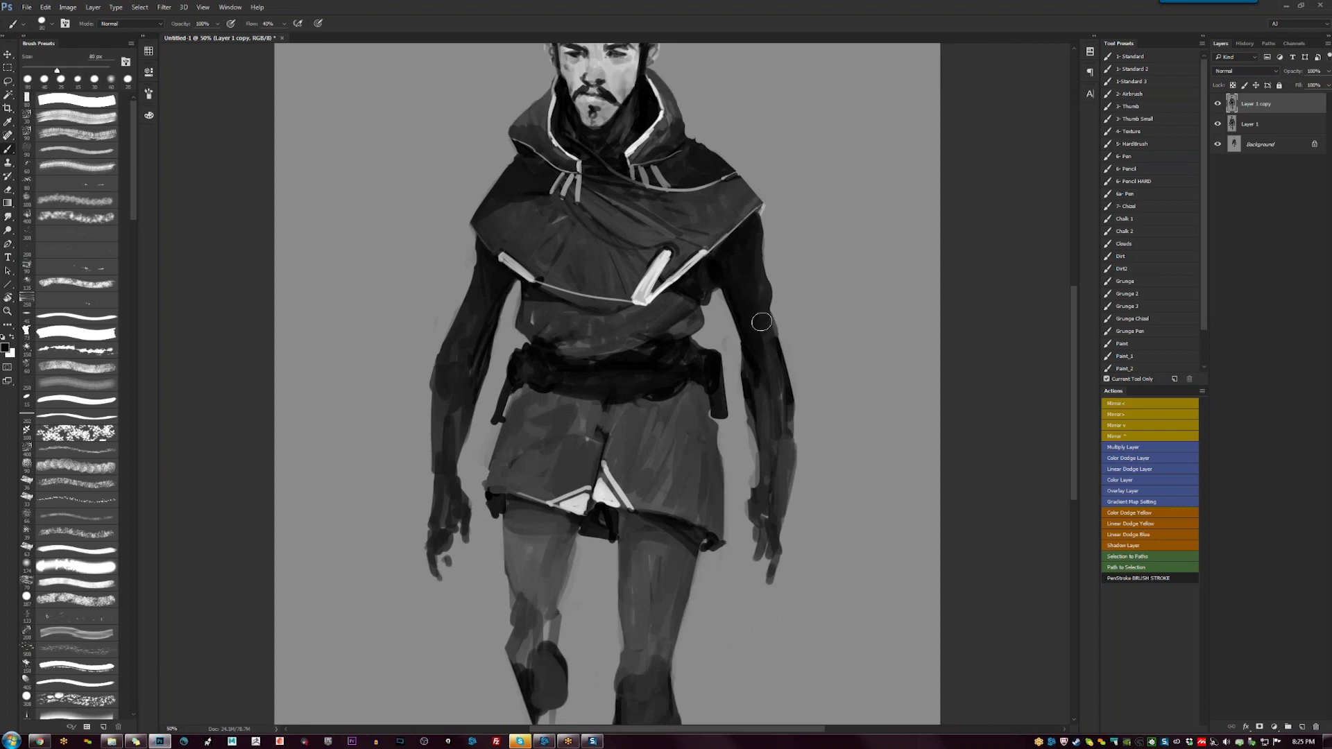
left_click_drag(764, 355, 771, 476)
left_click_drag(774, 364, 783, 458)
left_click_drag(777, 391, 787, 486)
left_click_drag(775, 434, 772, 491)
left_click(802, 419, "alt")
left_click_drag(797, 417, 788, 524)
left_click(762, 414, "alt")
left_click(742, 420, "alt")
mouse_move(742, 409)
left_mouse_down()
mouse_move(755, 498)
mouse_move(741, 553)
mouse_move(756, 537)
mouse_move(761, 602)
left_mouse_up()
left_click(761, 463, "alt")
Reshape the darkened arm's hand and fingers with a smaller brush of about 25 px
key("bracketleft")
key("bracketleft")
key("bracketleft")
key("bracketleft")
key("bracketleft")
key("bracketleft")
key("bracketleft")
key("bracketleft")
key("bracketleft")
key("bracketleft")
key("bracketleft")
left_click_drag(766, 545, 769, 600)
mouse_move(763, 486)
left_mouse_down()
mouse_move(766, 520)
mouse_move(778, 476)
mouse_move(759, 502)
left_mouse_up()
mouse_move(758, 505)
left_mouse_down()
mouse_move(757, 405)
mouse_move(773, 493)
mouse_move(763, 443)
mouse_move(751, 497)
left_mouse_up()
key("ctrl+z")
left_click(749, 466, "alt")
left_click(759, 496, "alt")
key("bracketleft")
left_click_drag(744, 546, 740, 558)
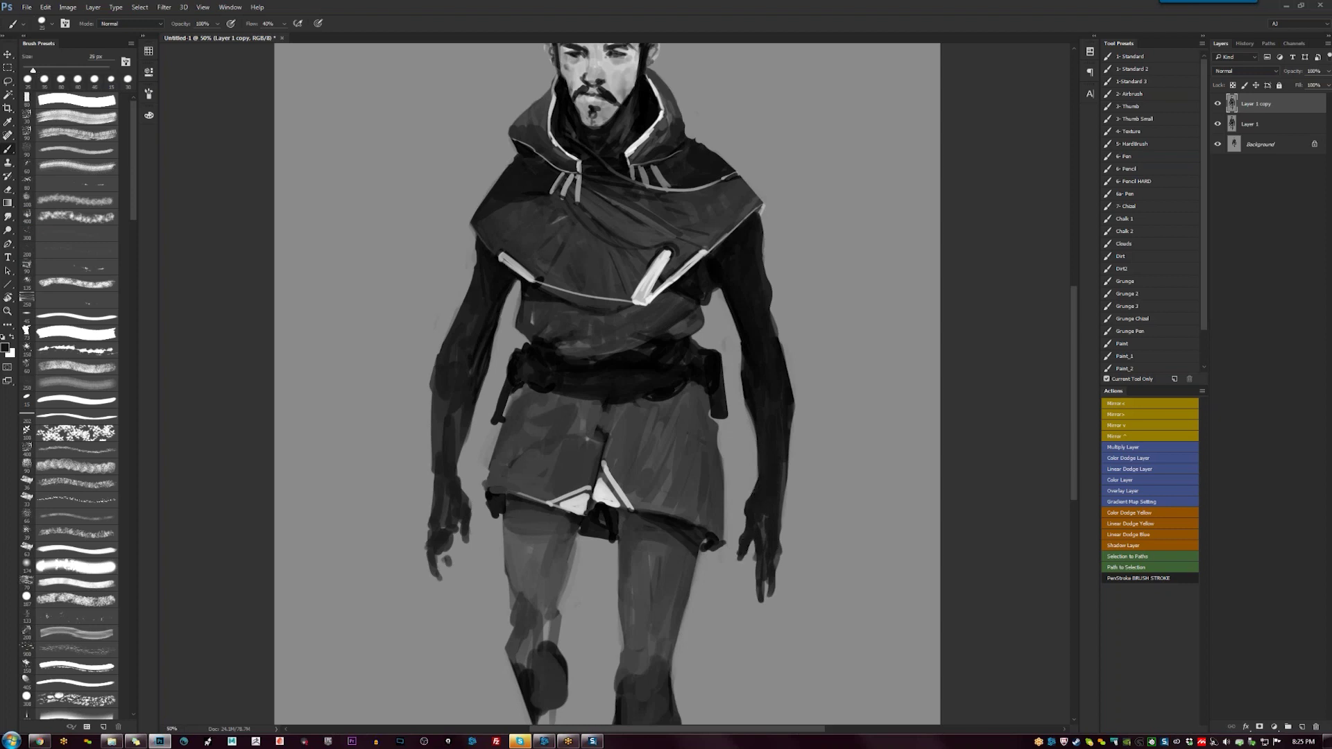
Smooth the inner and outer edges of the opposite arm and the cowl's shoulder above it with a 25 px brush
left_click(503, 325, "alt")
left_click_drag(519, 292, 514, 322)
left_click_drag(437, 349, 433, 490)
key("F2")
key("d")
left_click(743, 253, "alt")
mouse_move(737, 254)
left_mouse_down()
mouse_move(778, 359)
mouse_move(780, 433)
left_mouse_up()
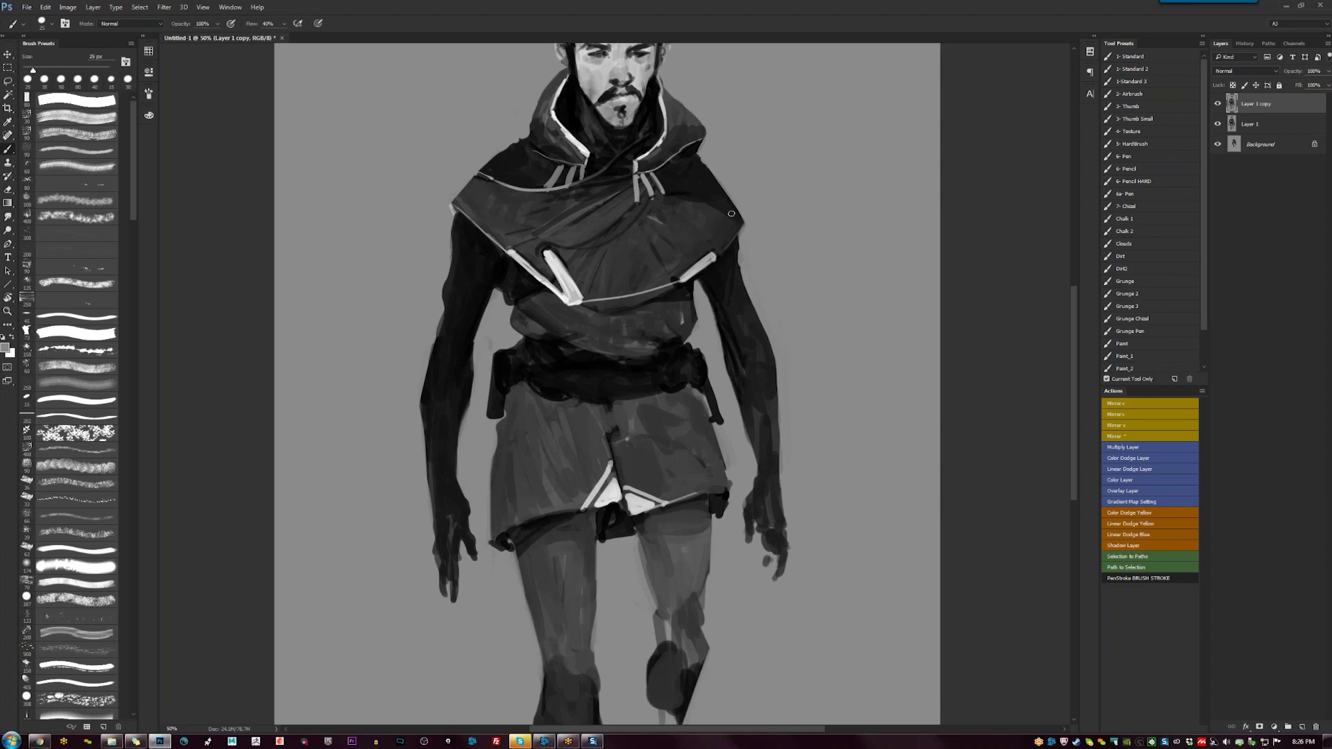
left_click_drag(704, 225, 749, 292)
left_click(748, 234, "alt")
left_click_drag(749, 227, 767, 260)
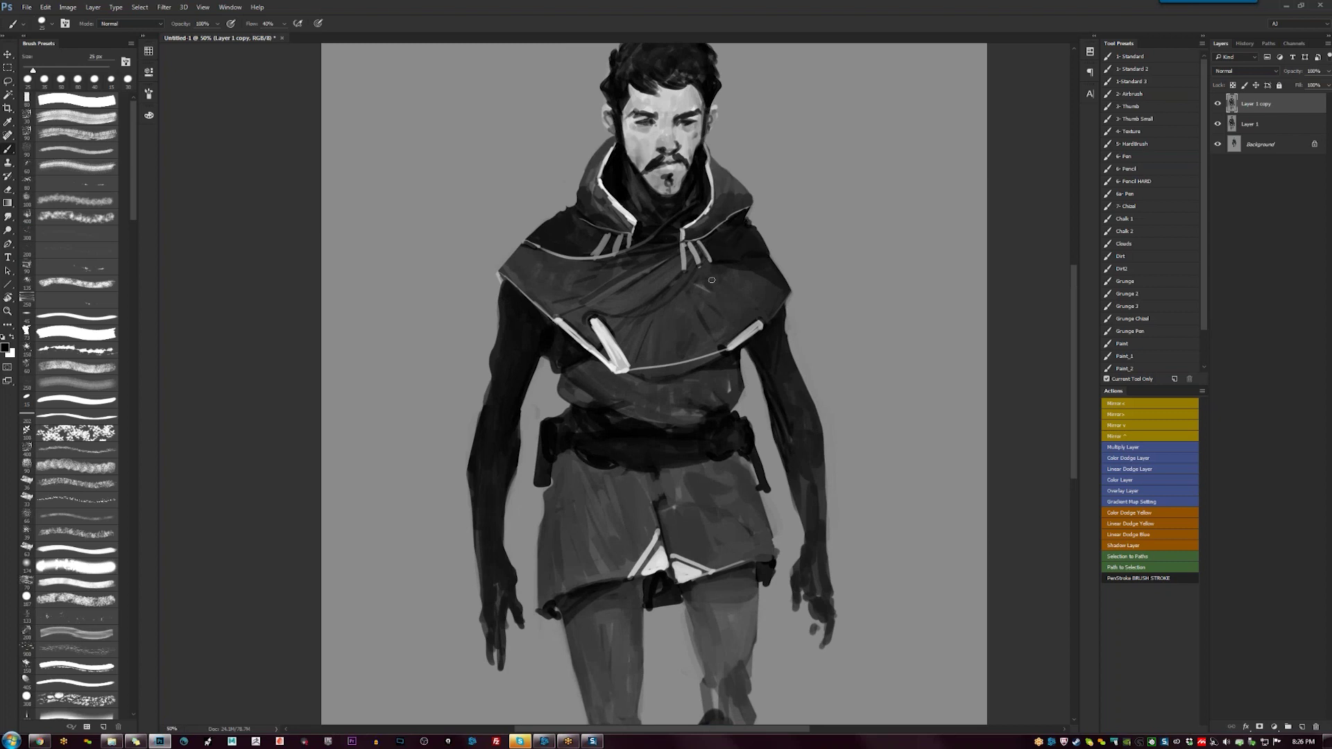
Add a dark bunched fold on the shoulder beside the hood and tidy the hood and upper-arm edges
mouse_move(581, 220)
left_mouse_down()
mouse_move(565, 205)
mouse_move(574, 223)
left_mouse_up()
left_click_drag(581, 238, 579, 251)
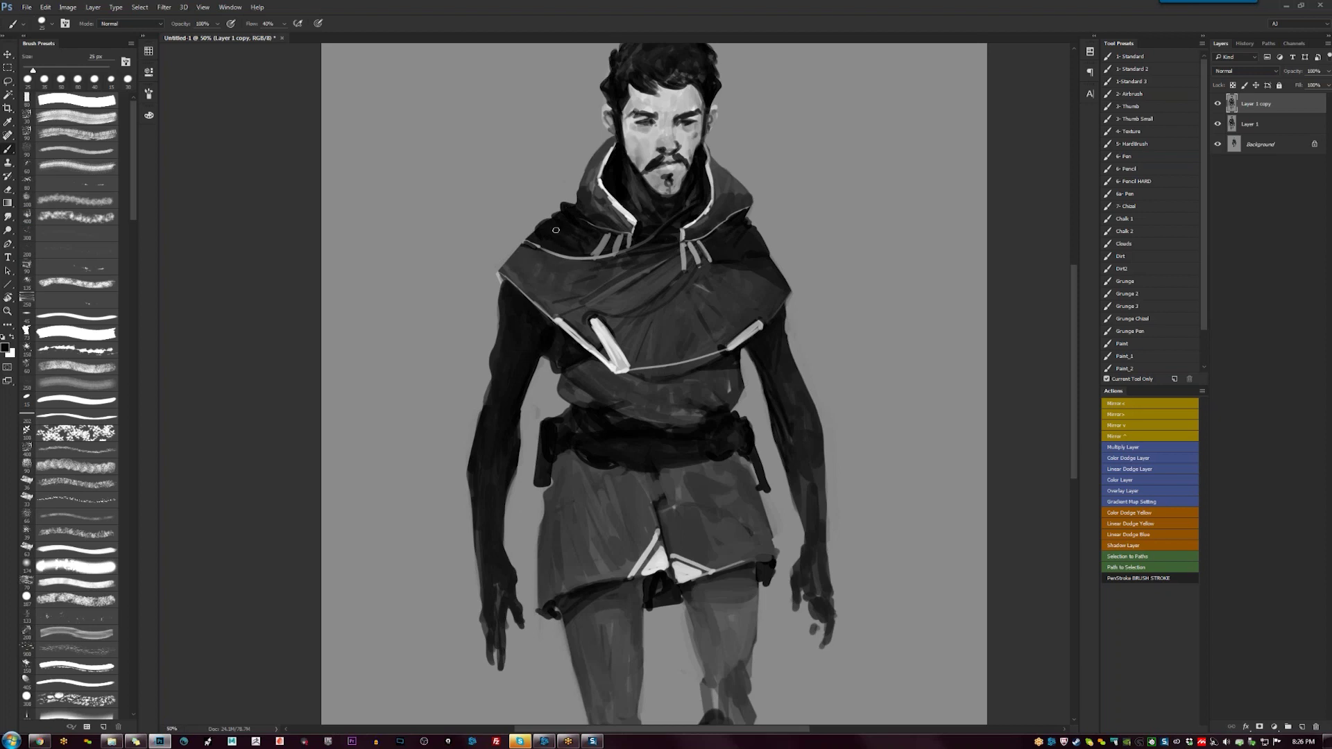
left_click_drag(586, 246, 598, 252)
left_click_drag(756, 219, 747, 226)
left_click(727, 304, "alt")
left_click_drag(501, 284, 488, 368)
key("z")
key("ctrl+minus")
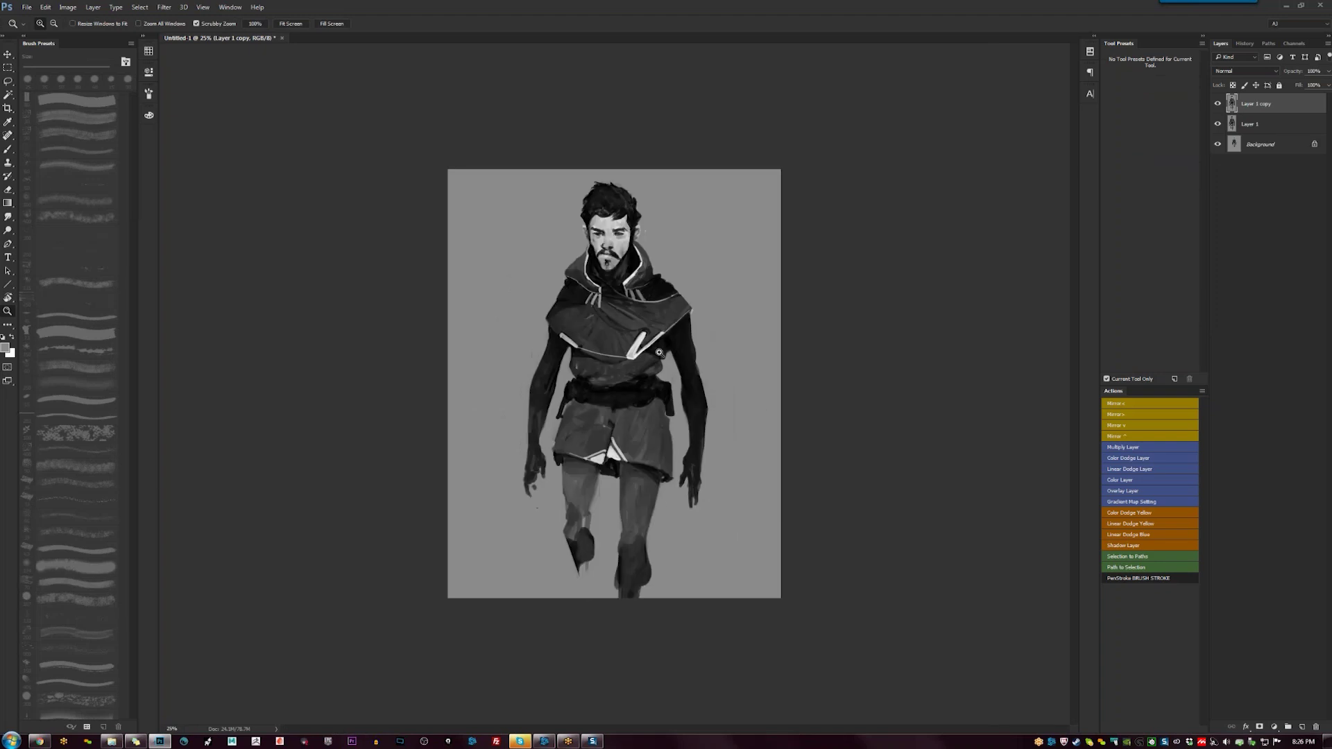
Clean up the outer edge of the raised lower leg with an 80 px brush
key("b")
left_click(556, 490, "alt")
mouse_move(550, 503)
left_mouse_down()
mouse_move(550, 570)
mouse_move(567, 545)
mouse_move(553, 591)
mouse_move(565, 605)
left_mouse_up()
left_click(584, 588, "alt")
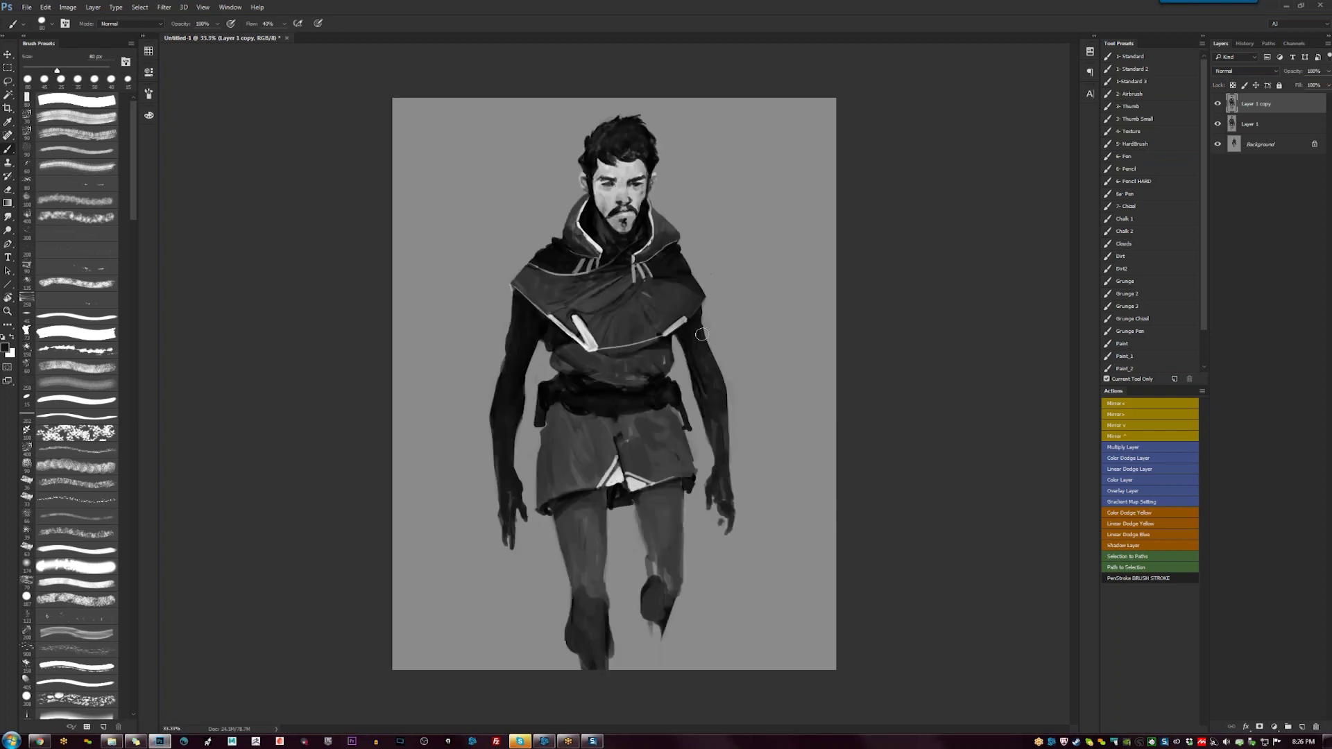
left_click(723, 300, "alt")
Refine the hood's sides and smooth the fold shading across the cowl's front with a 40 px brush
key("bracketleft")
scroll(558, 267, "up", 1)
key("bracketleft")
left_click(590, 201, "alt")
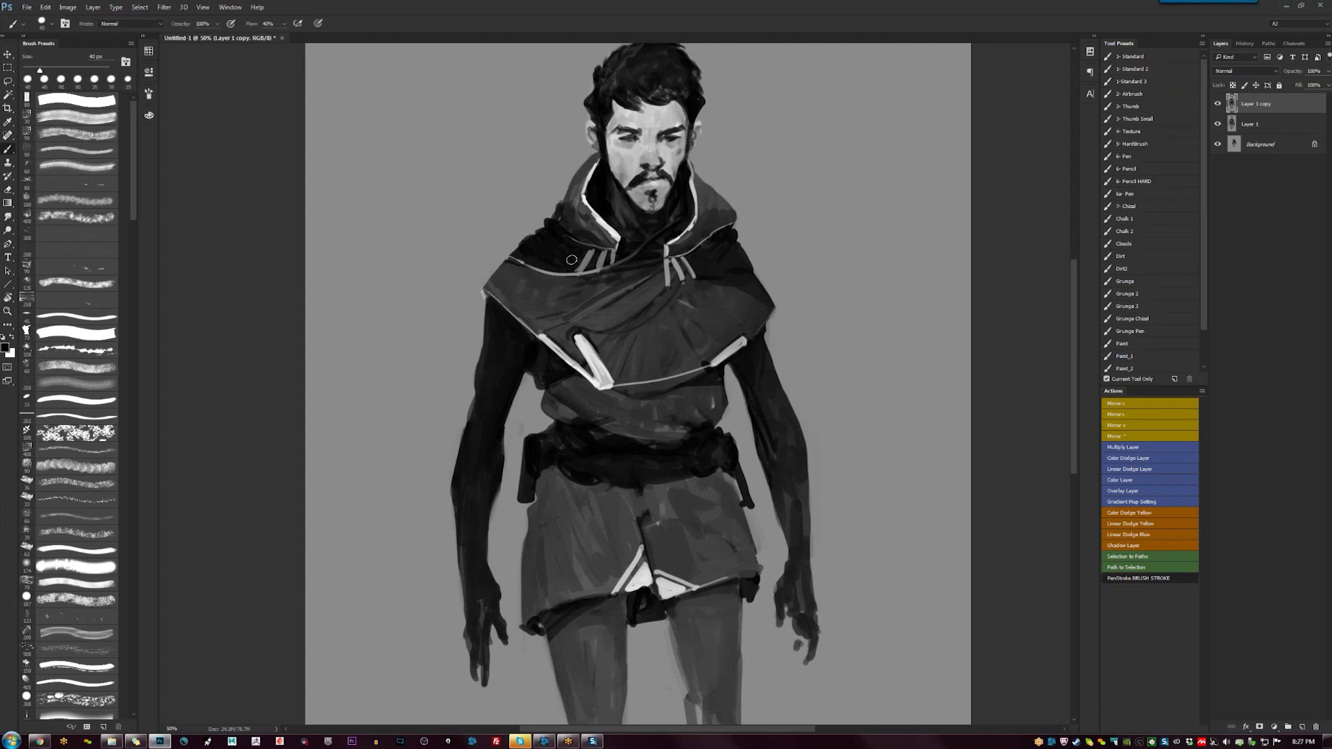
left_click(575, 209, "alt")
left_click_drag(576, 201, 598, 236)
left_click_drag(575, 191, 588, 161)
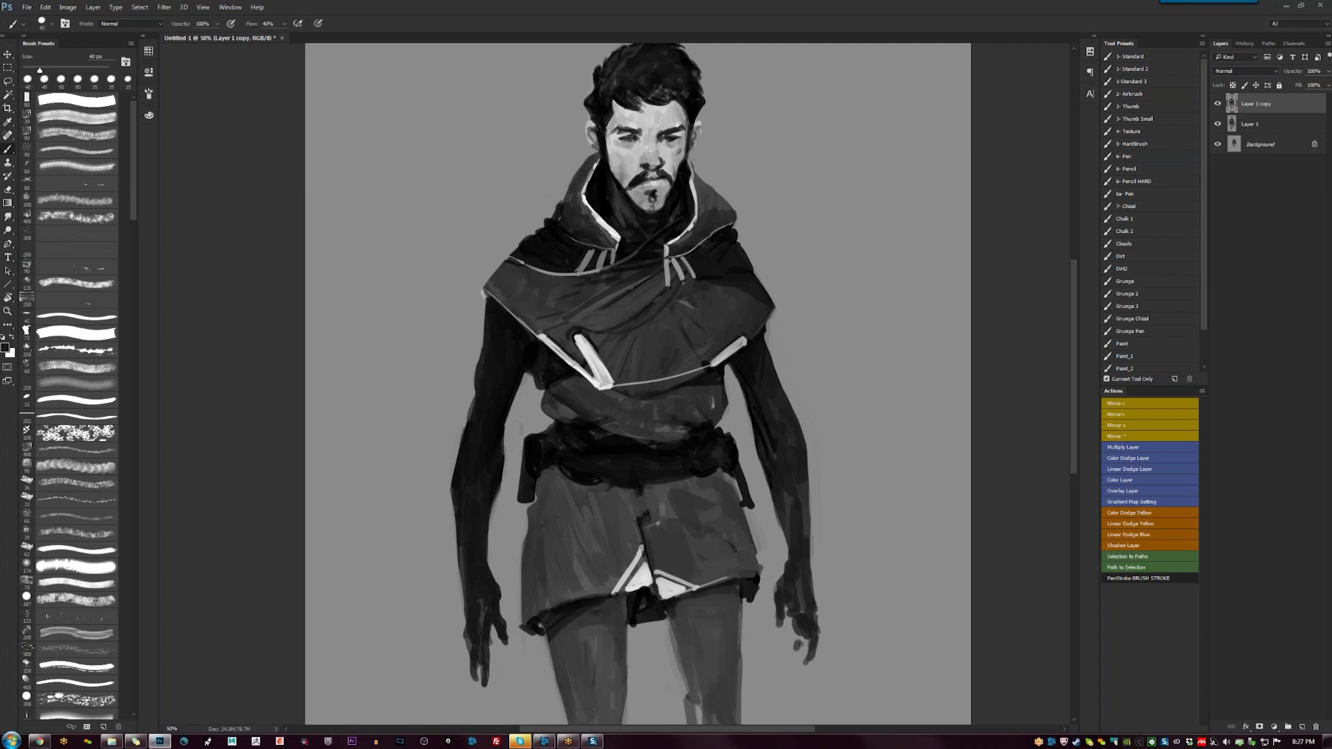
mouse_move(701, 187)
left_mouse_down()
mouse_move(702, 205)
mouse_move(721, 205)
left_mouse_up()
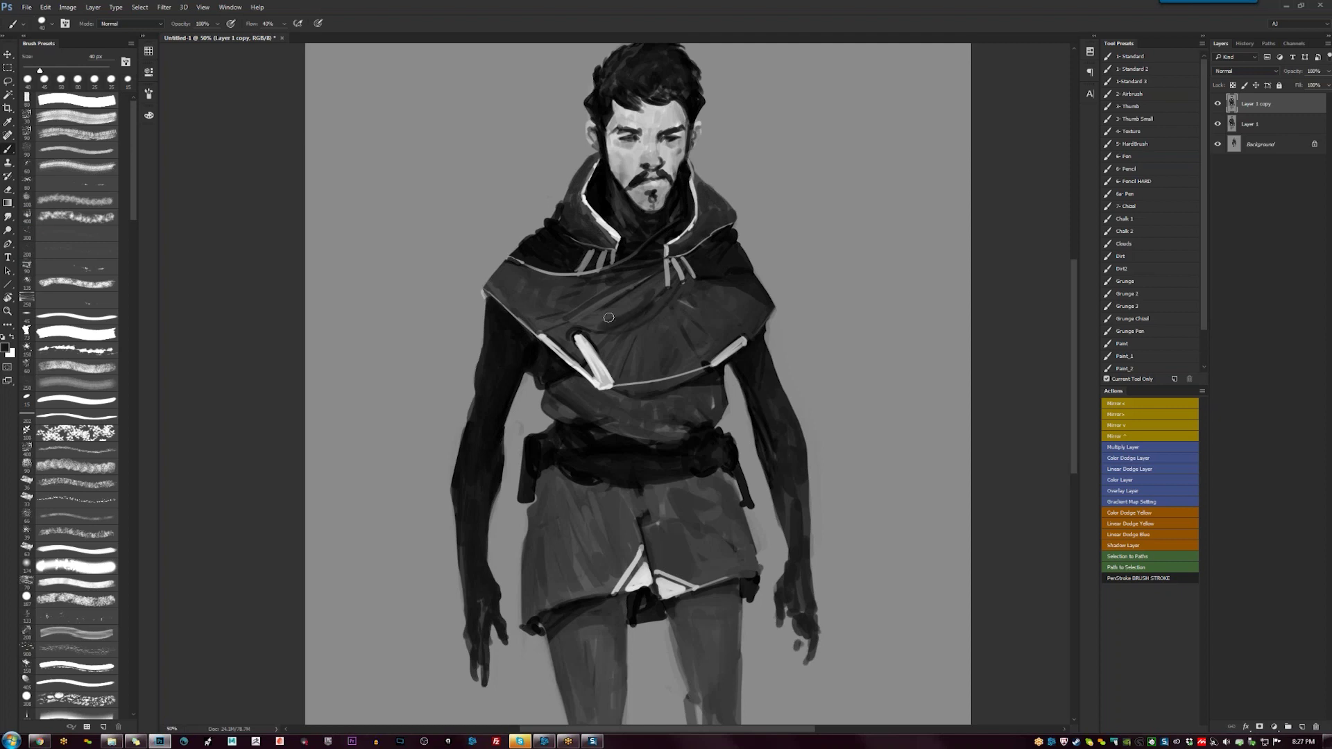
left_click_drag(640, 299, 577, 315)
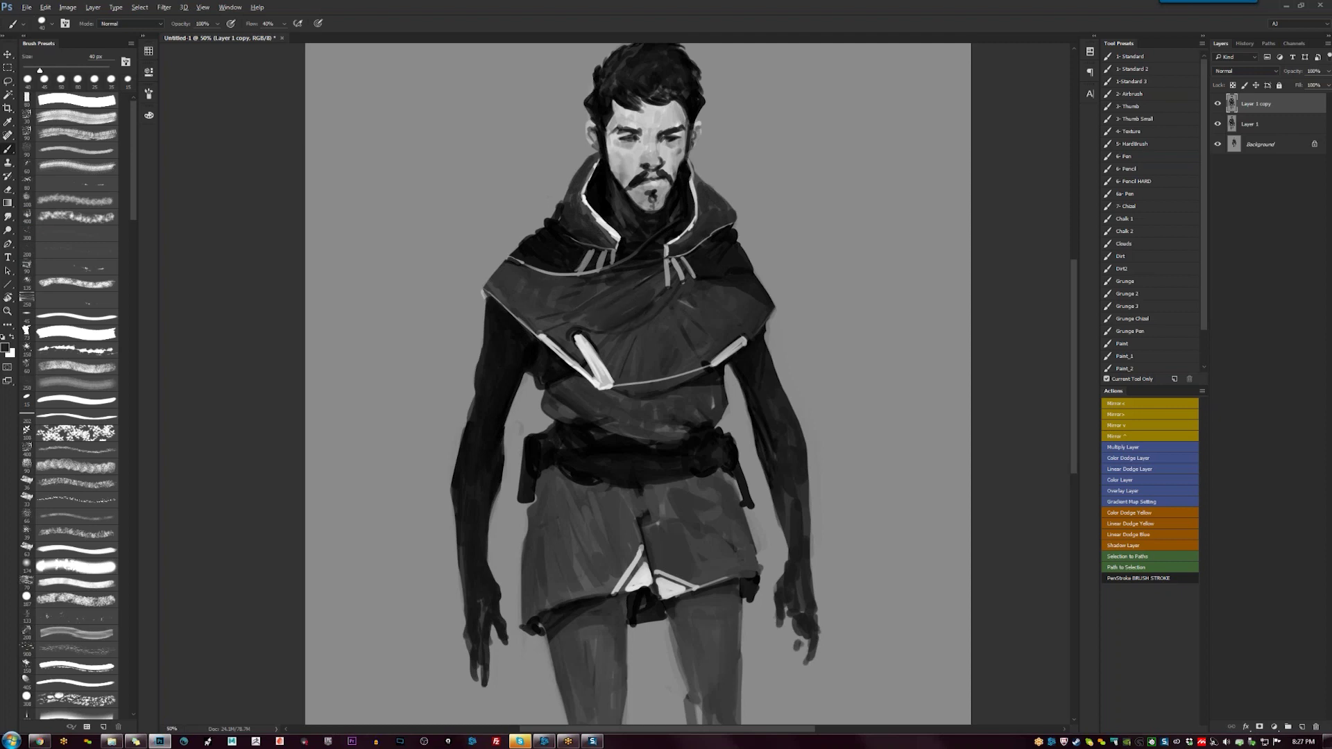
left_click_drag(544, 292, 534, 303)
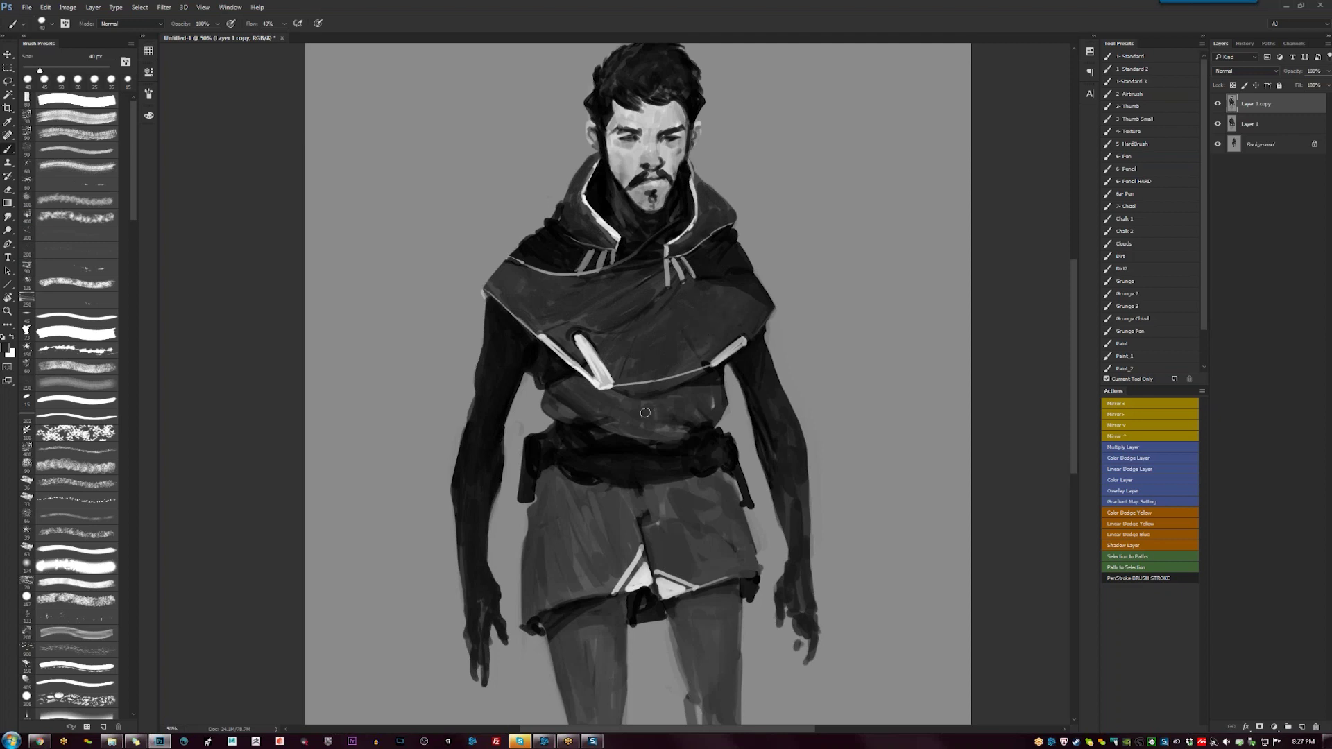
Thicken and brighten the light trim along the cowl's lower hem with a 10 px brush
key("bracketleft")
key("bracketleft")
key("bracketleft")
key("bracketleft")
key("bracketleft")
key("bracketleft")
mouse_move(677, 377)
left_mouse_down()
mouse_move(623, 384)
mouse_move(704, 370)
mouse_move(602, 388)
left_mouse_up()
left_click(716, 360, "alt")
mouse_move(687, 376)
left_mouse_down()
mouse_move(614, 387)
mouse_move(708, 366)
left_mouse_up()
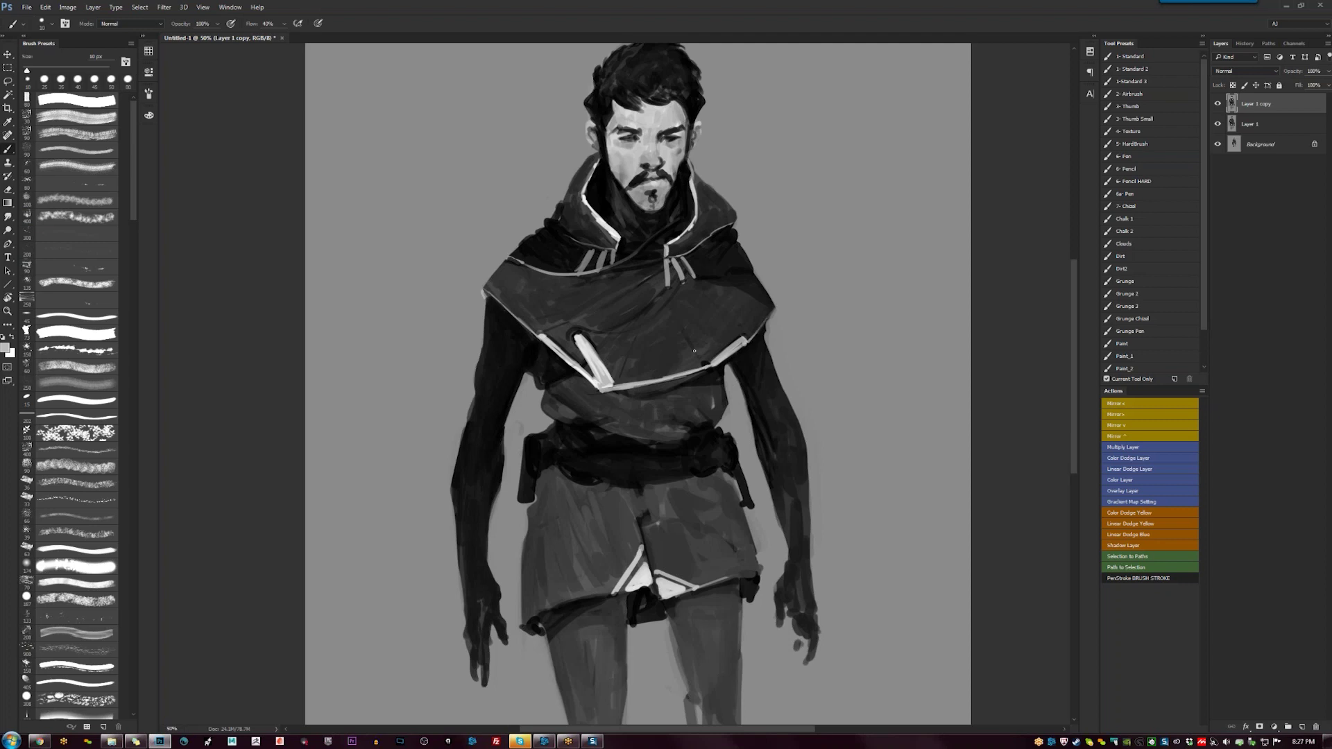
Add a thin light vertical seam at the cowl's side and a fine light cord hanging below the trim's point
key("ctrl+shift+h")
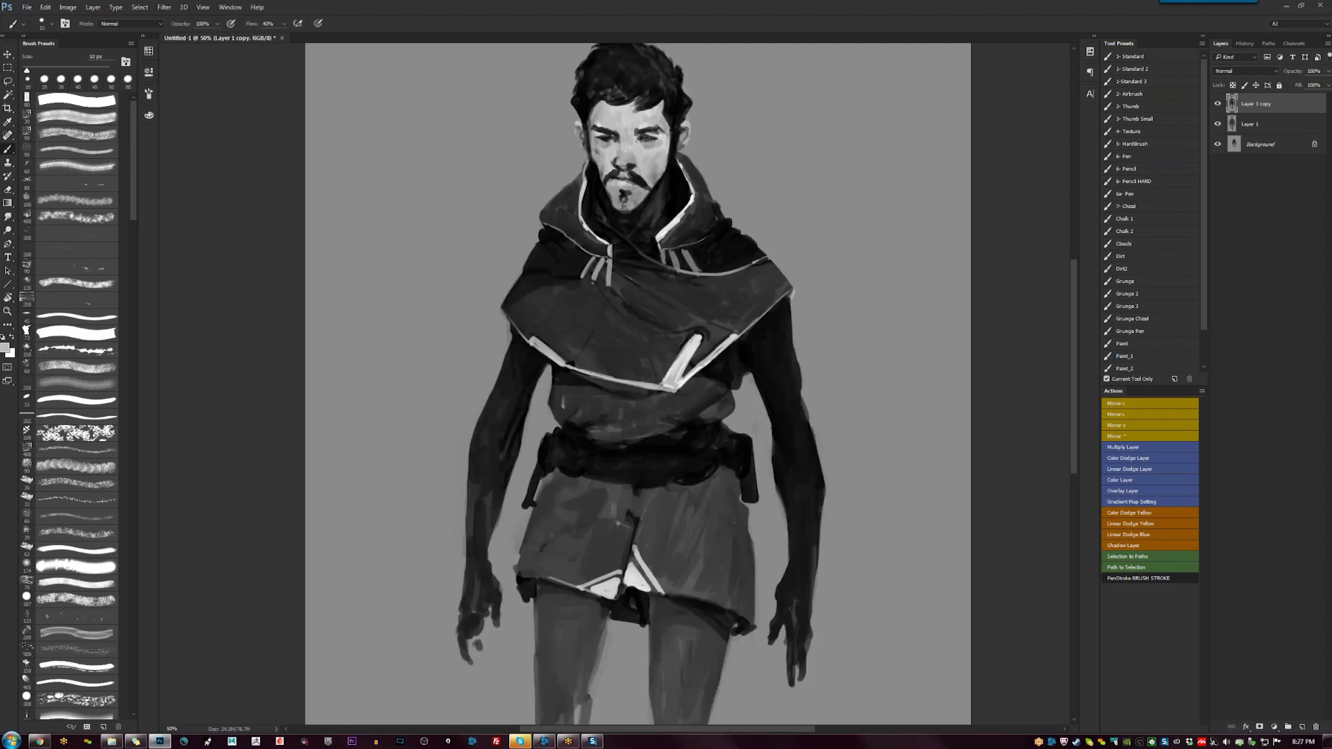
key("d")
left_click_drag(656, 392, 672, 395)
key("F1")
key("x")
left_click_drag(745, 289, 741, 339)
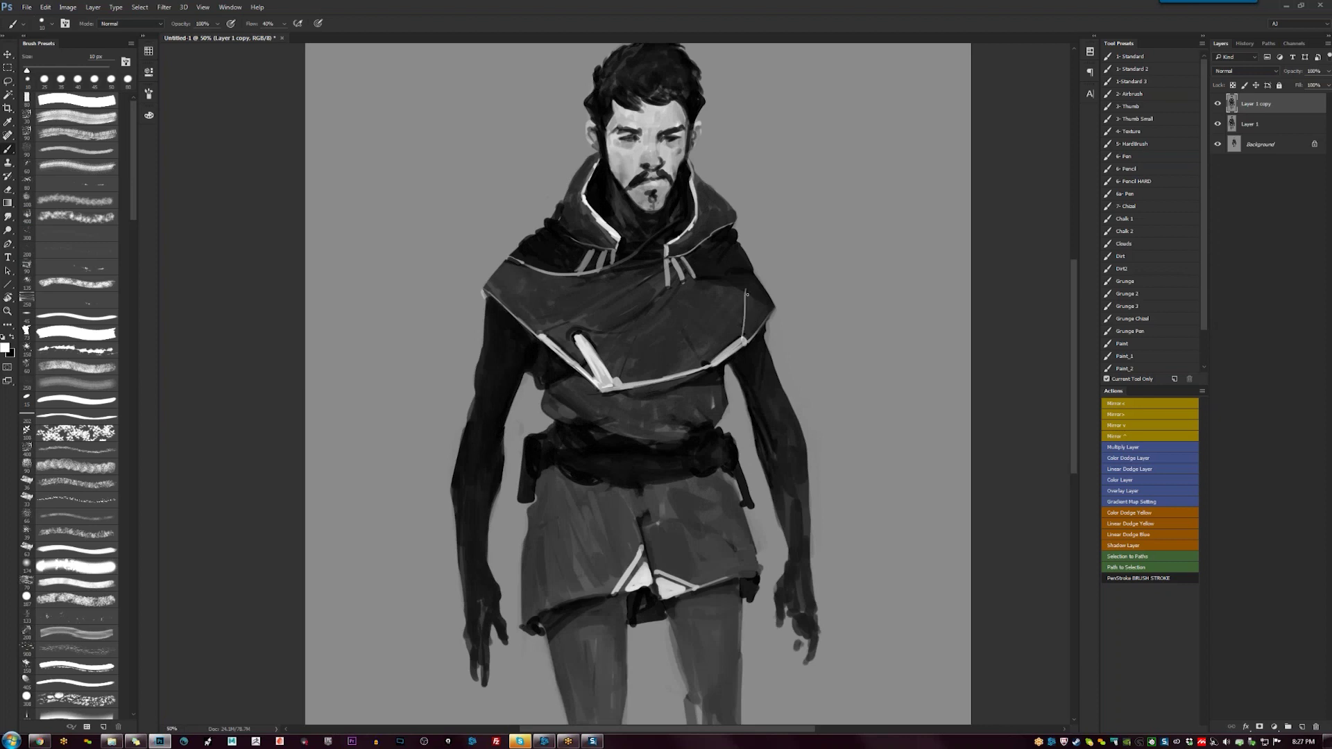
left_click_drag(743, 289, 758, 297)
key("ctrl+z")
left_click_drag(599, 393, 582, 424)
key("z")
left_click(583, 427, "alt")
left_click(584, 426, "alt")
key("Tab")
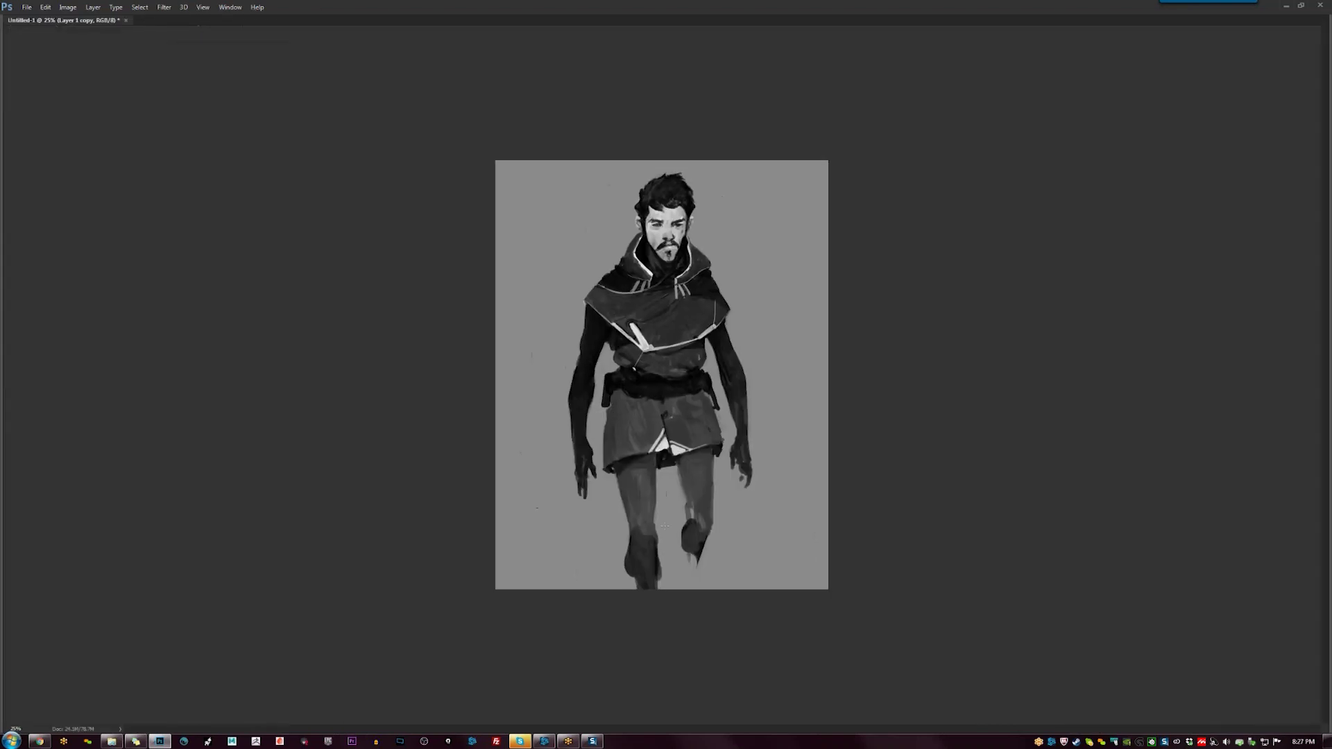
key("Tab")
key("Tab")
Create a new layer above the figure, set its blend mode to Color, and enlarge the brush to 200 px
key("g")
key("ctrl+shift+alt+n")
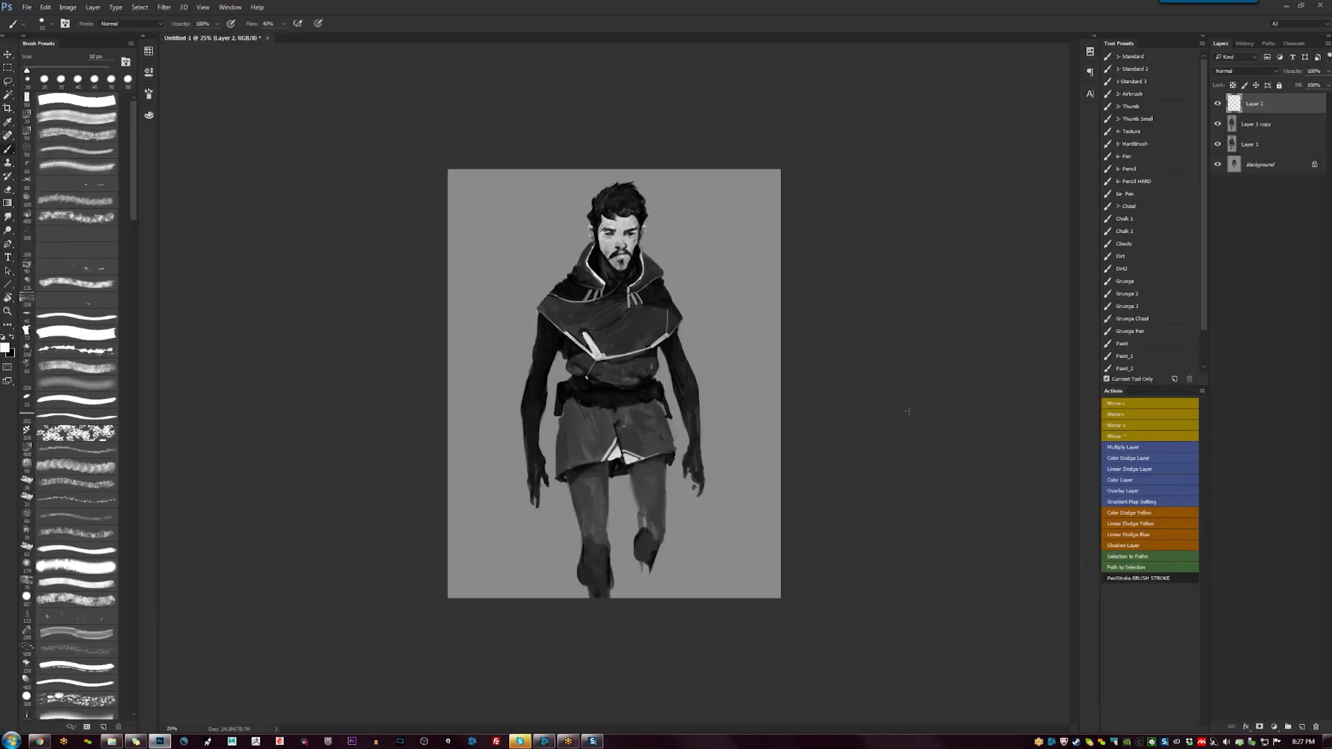
key("b")
key("ctrl+plus")
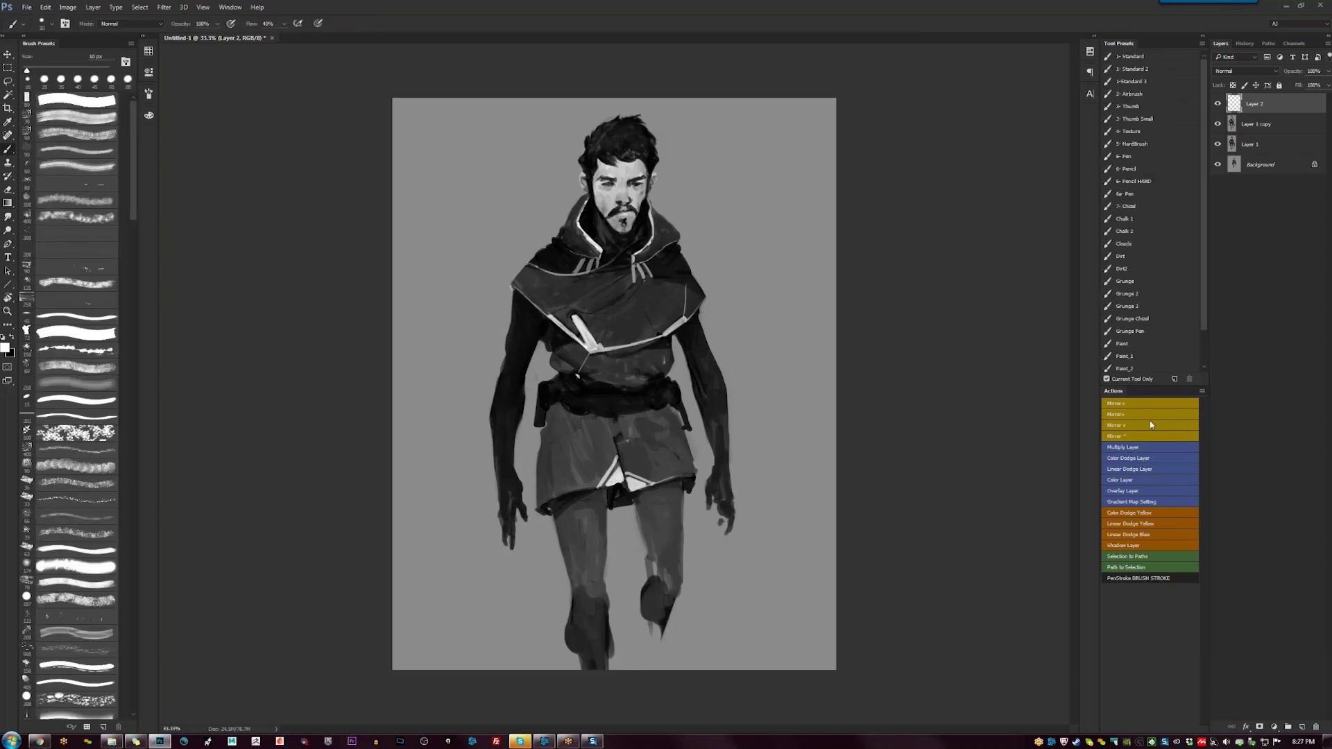
left_click(1247, 70)
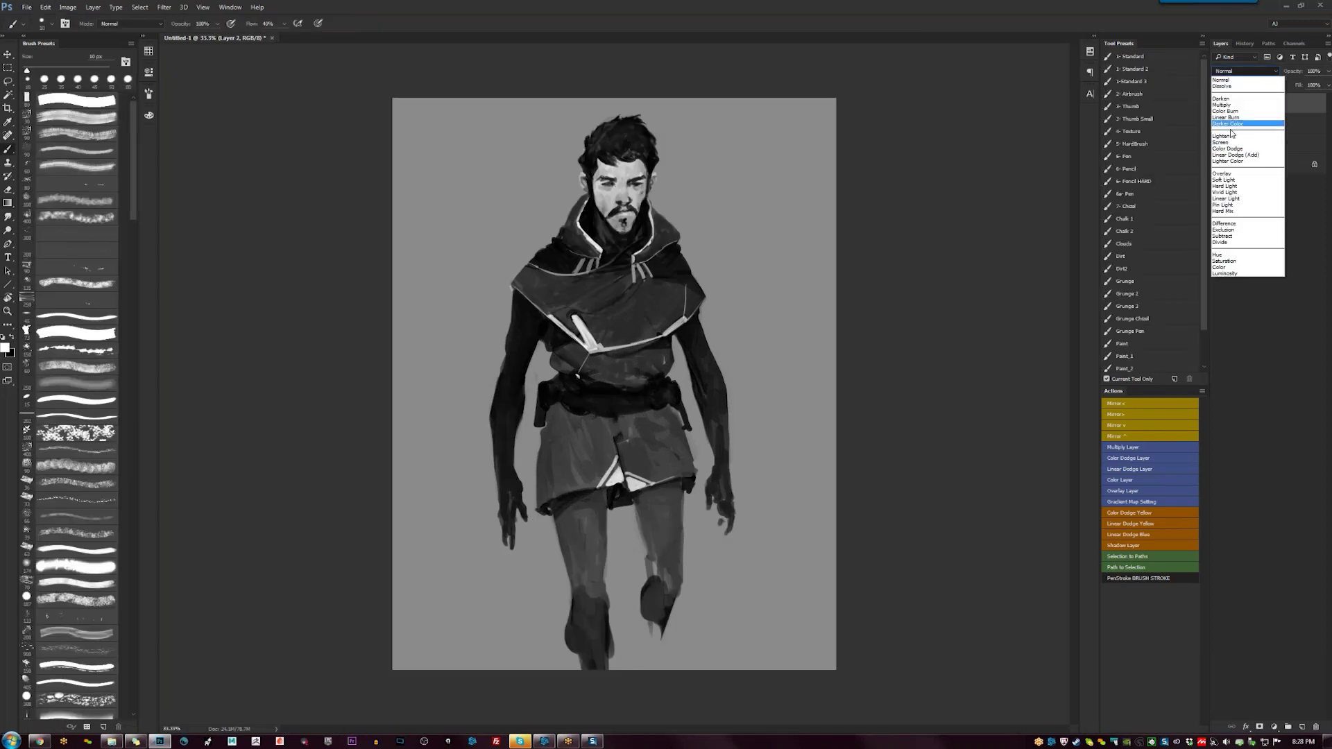
left_click(1226, 267)
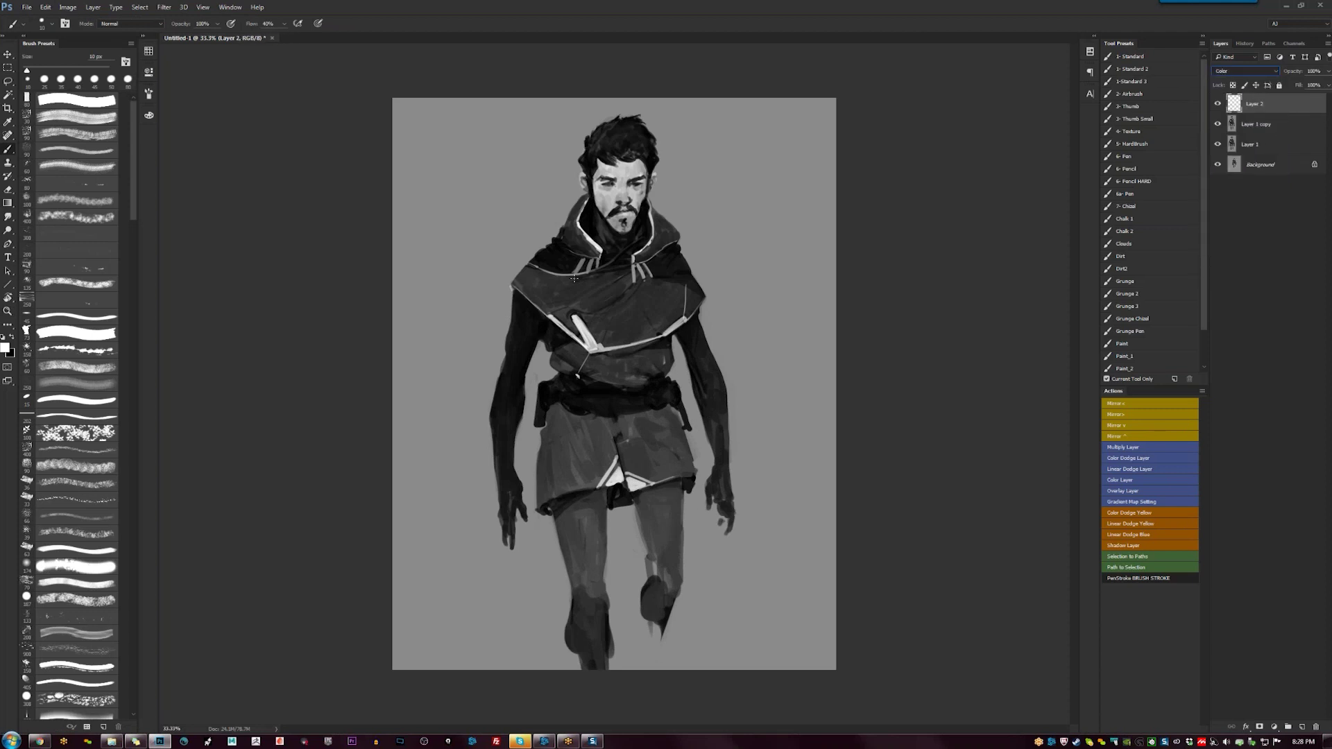
key("bracketright")
key("bracketright")
key("bracketright")
key("bracketright")
key("bracketright")
key("bracketright")
key("bracketright")
key("bracketright")
key("bracketright")
key("bracketright")
key("bracketright")
key("bracketright")
key("bracketright")
key("ctrl+plus")
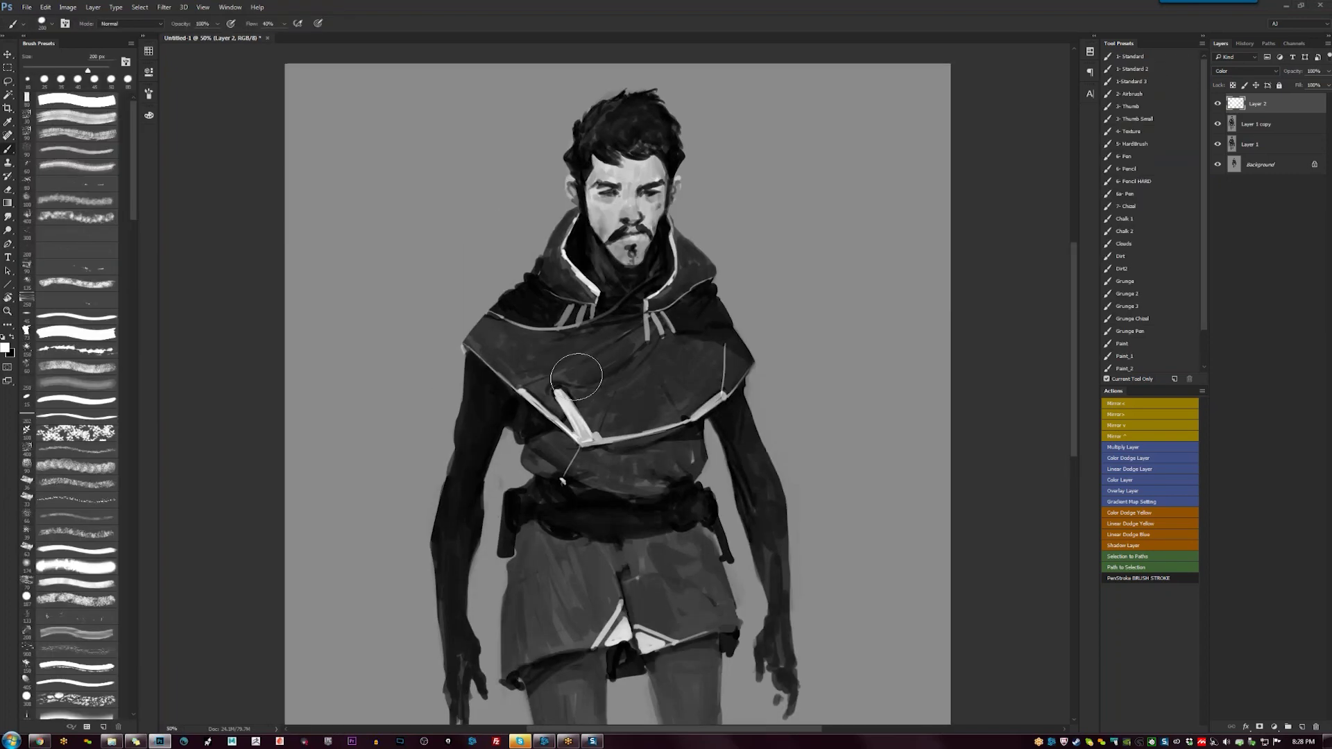
Choose a muted orange as the paint colour and tint the cowl's shoulder with it
left_click_drag(576, 377, 580, 301)
left_click(594, 333, "ctrl")
left_click(602, 347, "alt")
left_click(603, 352, "alt")
left_click(603, 353, "ctrl")
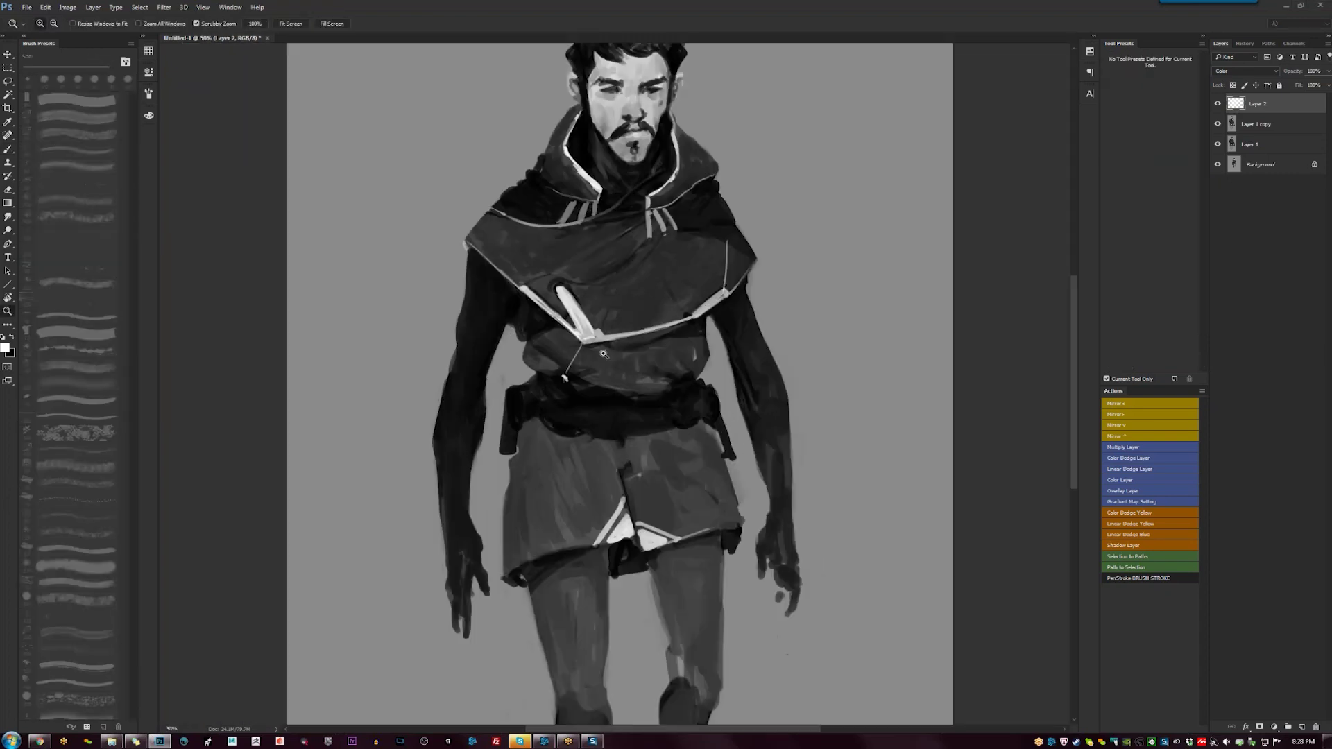
key("b")
mouse_move(603, 354)
left_mouse_down()
mouse_move(626, 383)
mouse_move(618, 450)
left_mouse_up()
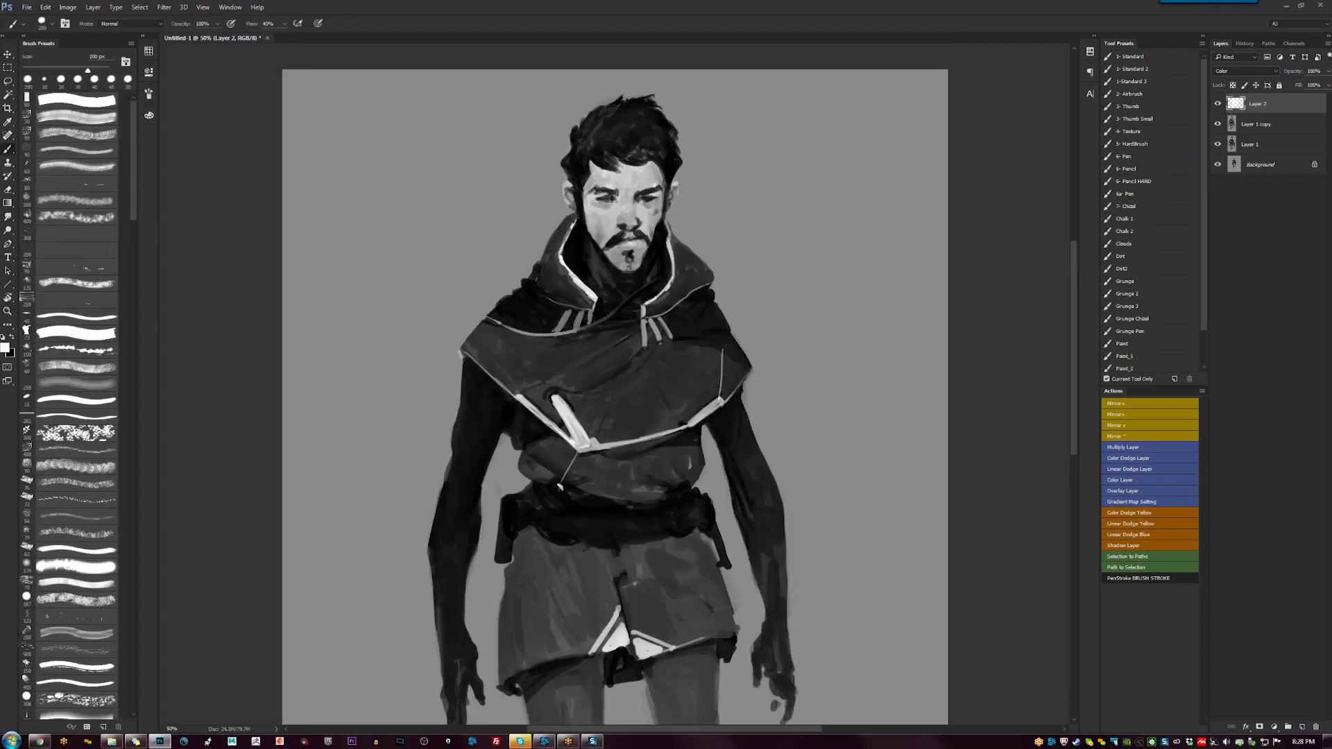
left_click(148, 114)
left_click(261, 148)
left_click_drag(261, 147, 266, 140)
left_click_drag(332, 248, 331, 242)
left_click_drag(527, 364, 510, 361)
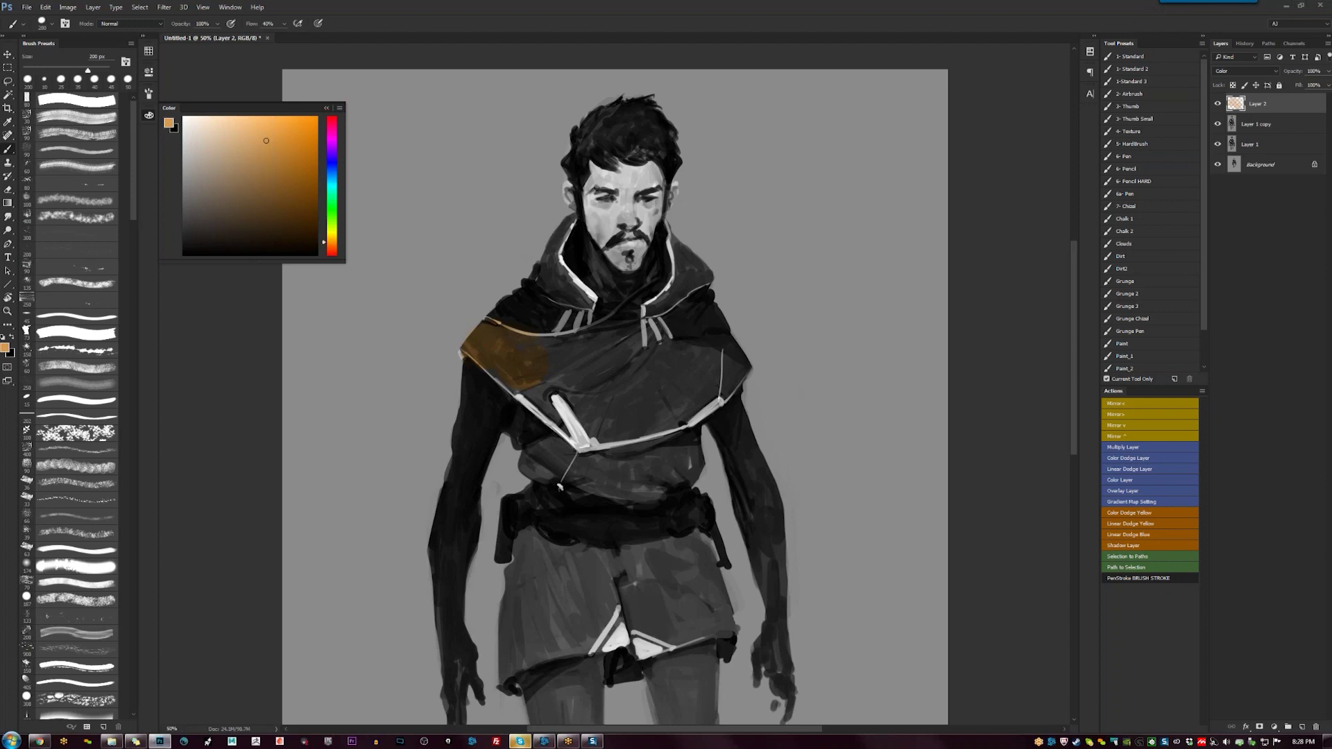
Tint the rest of the cowl, the hood and the tunic above the belt in brown tones
left_click(544, 359, "alt")
mouse_move(548, 360)
left_mouse_down()
mouse_move(542, 408)
mouse_move(570, 420)
mouse_move(602, 362)
mouse_move(574, 345)
mouse_move(645, 390)
mouse_move(613, 365)
mouse_move(657, 380)
mouse_move(651, 360)
mouse_move(619, 412)
left_mouse_up()
left_click(538, 394, "alt")
mouse_move(538, 394)
left_mouse_down()
mouse_move(508, 347)
mouse_move(602, 375)
mouse_move(561, 287)
left_mouse_up()
key("[")
key("[")
key("[")
key("[")
mouse_move(676, 294)
left_mouse_down()
mouse_move(683, 257)
mouse_move(694, 278)
left_mouse_up()
left_click_drag(666, 430, 659, 363)
mouse_move(527, 385)
left_mouse_down()
mouse_move(555, 410)
mouse_move(563, 390)
mouse_move(669, 405)
left_mouse_up()
key("bracketright")
key("bracketright")
key("bracketright")
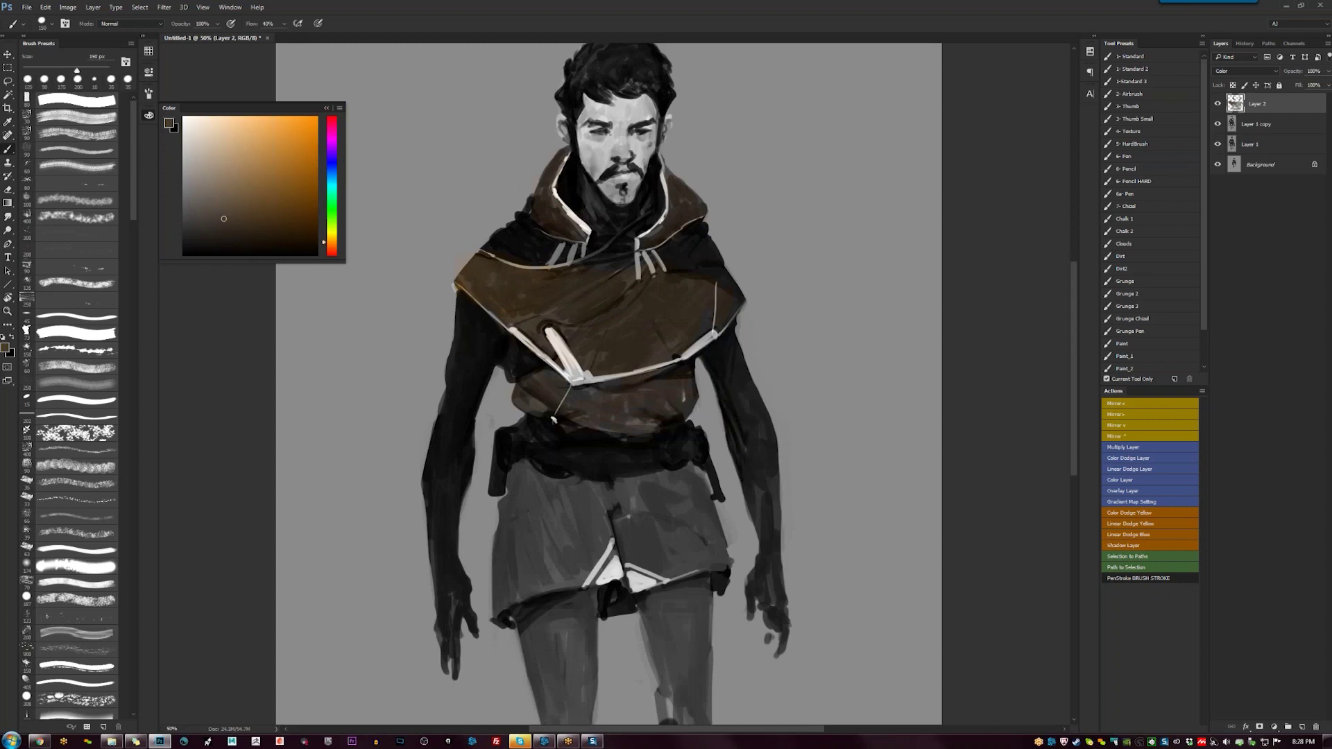
Tint the skirt and legs below the belt with a muted brown
left_click_drag(520, 551, 596, 516)
key("ctrl+minus")
key("Tab")
mouse_move(612, 522)
left_mouse_down()
mouse_move(629, 482)
mouse_move(720, 491)
left_mouse_up()
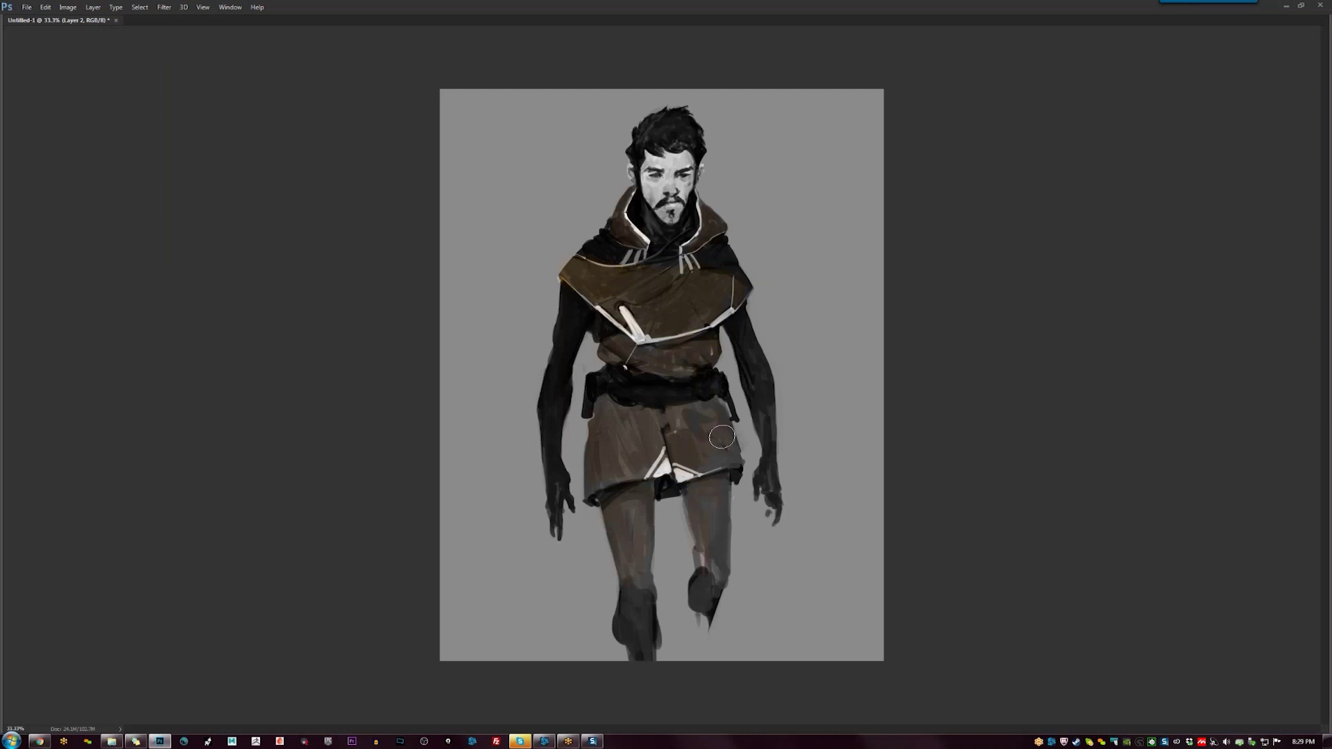
Choose a more saturated dark orange and strengthen the tint across the cowl
key("z")
left_click(607, 301)
key("Tab")
key("b")
left_click(290, 168)
left_click(299, 215)
left_click_drag(509, 300, 489, 274)
mouse_move(651, 294)
left_mouse_down()
mouse_move(669, 312)
mouse_move(597, 334)
left_mouse_up()
left_click(605, 328, "alt")
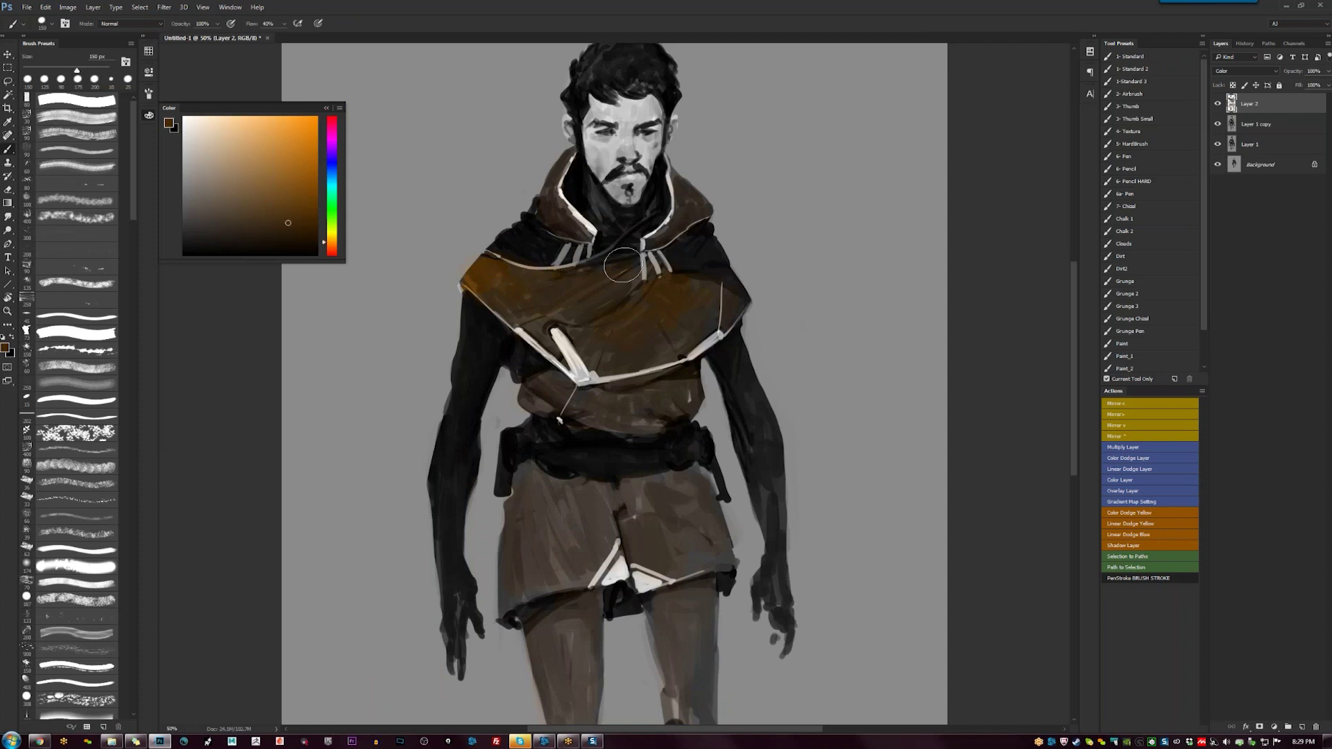
Tint the skirt and both legs with the dark orange using a resized brush
key("bracketleft")
key("bracketleft")
left_click_drag(609, 579, 601, 417)
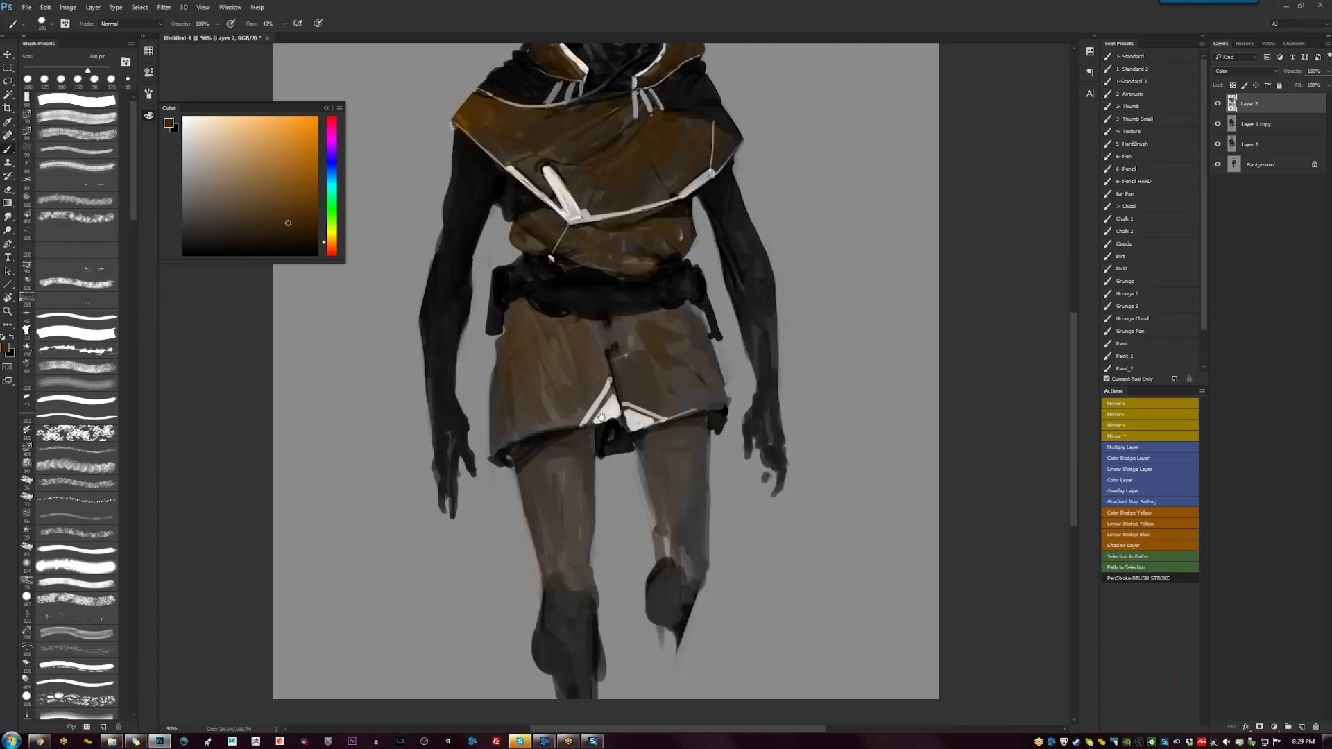
left_click_drag(570, 507, 561, 552)
left_click_drag(666, 437, 690, 516)
left_click_drag(647, 372, 675, 508)
Adjust the brush size to about 100 px and even out the dark orange tint over the clothing
key("[")
key("bracketleft")
key("bracketleft")
key("bracketleft")
key("bracketleft")
key("bracketleft")
key("bracketleft")
key("bracketleft")
key("bracketleft")
key("bracketleft")
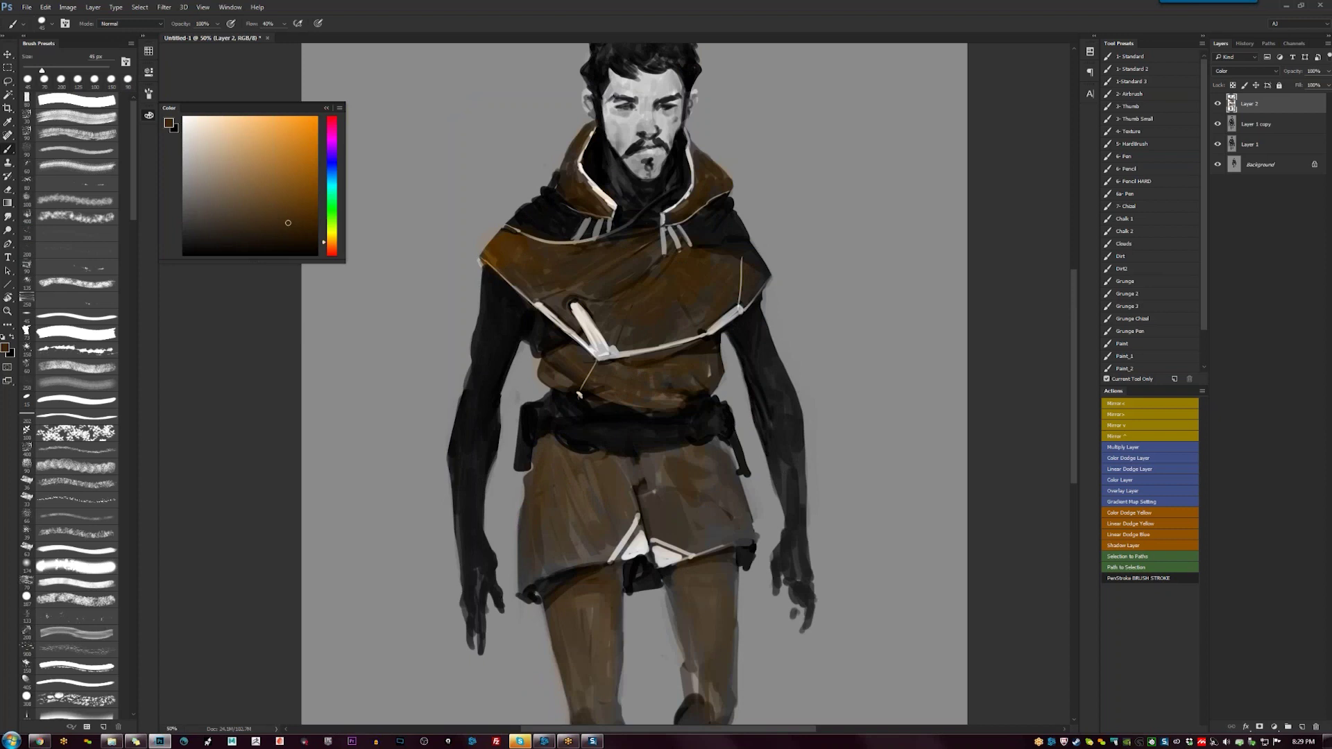
key("bracketright")
key("bracketright")
key("bracketright")
key("bracketright")
key("bracketright")
key("bracketright")
key("bracketright")
left_click_drag(645, 336, 615, 427)
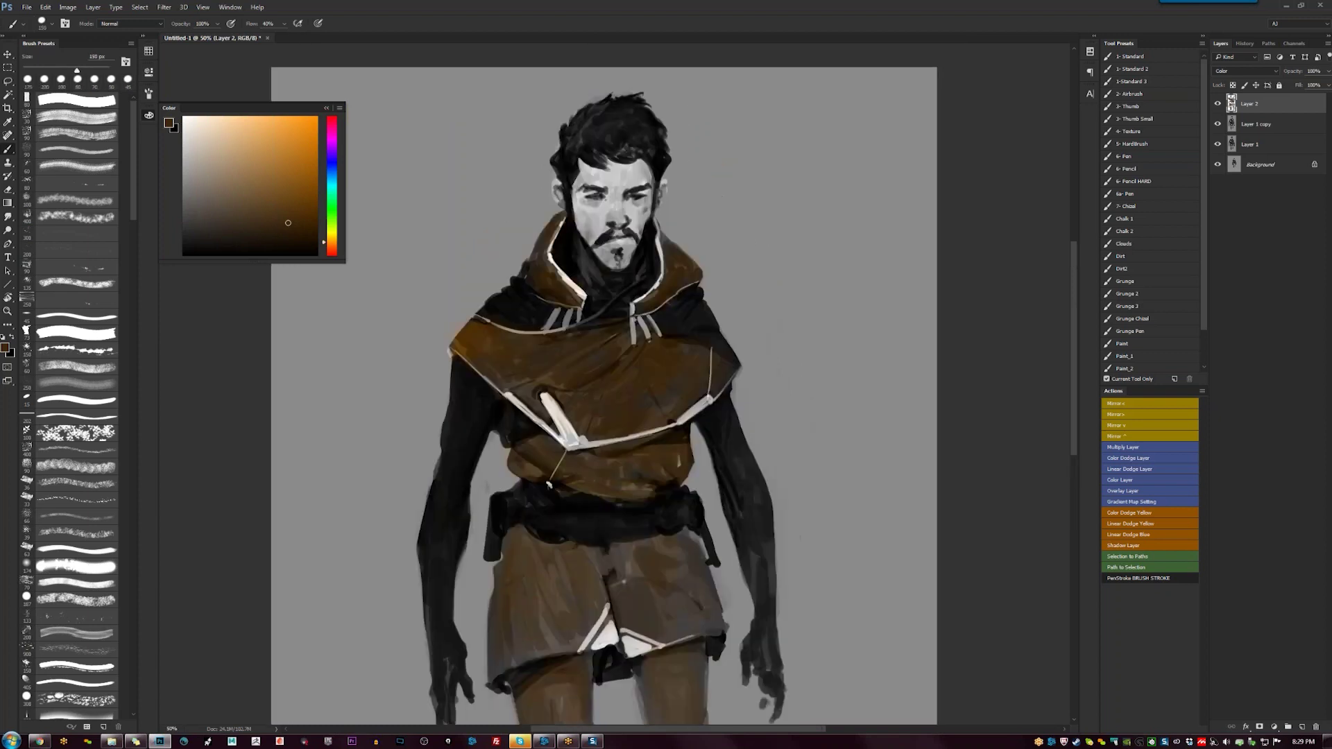
left_click_drag(655, 360, 673, 283)
Reduce the brush to 30 px and tint the small details around the cord below the cowl's point
key("bracketleft")
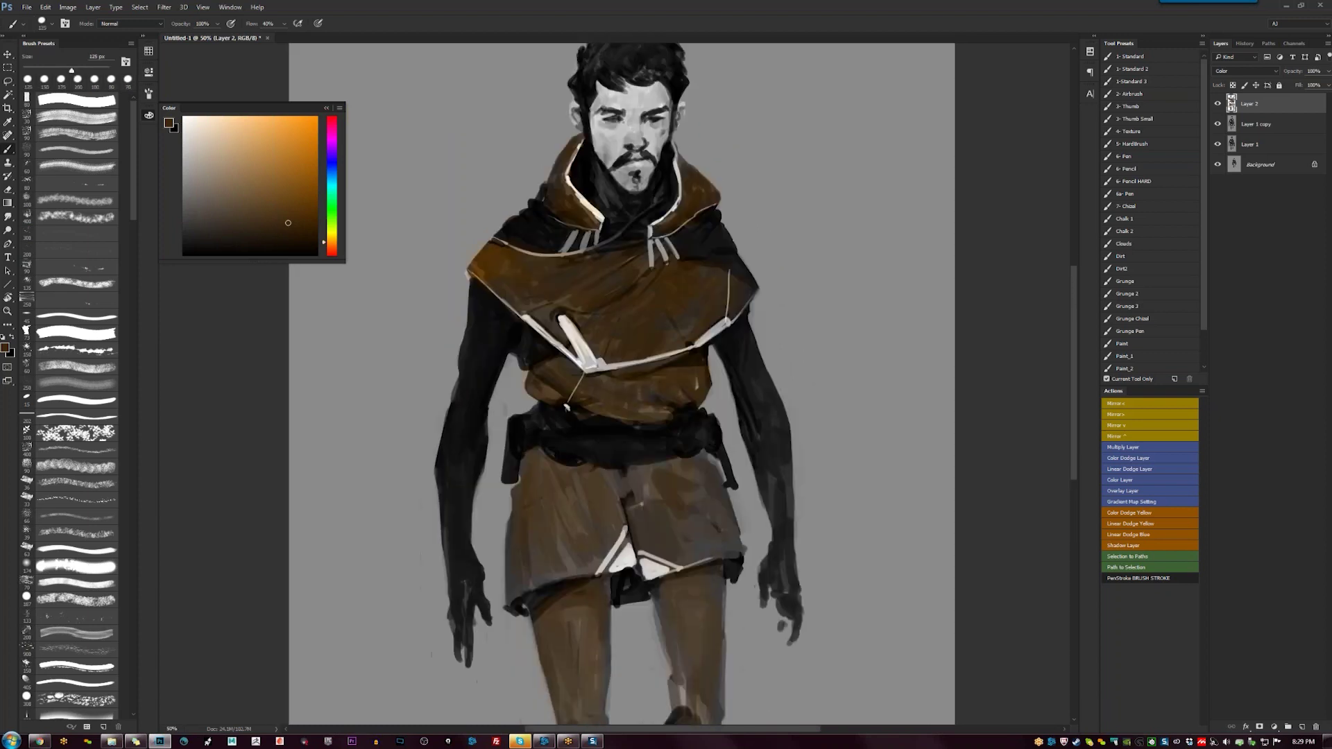
key("bracketleft")
key("bracketleft")
key("bracketleft")
key("bracketleft")
key("bracketleft")
key("bracketleft")
left_click_drag(567, 408, 582, 430)
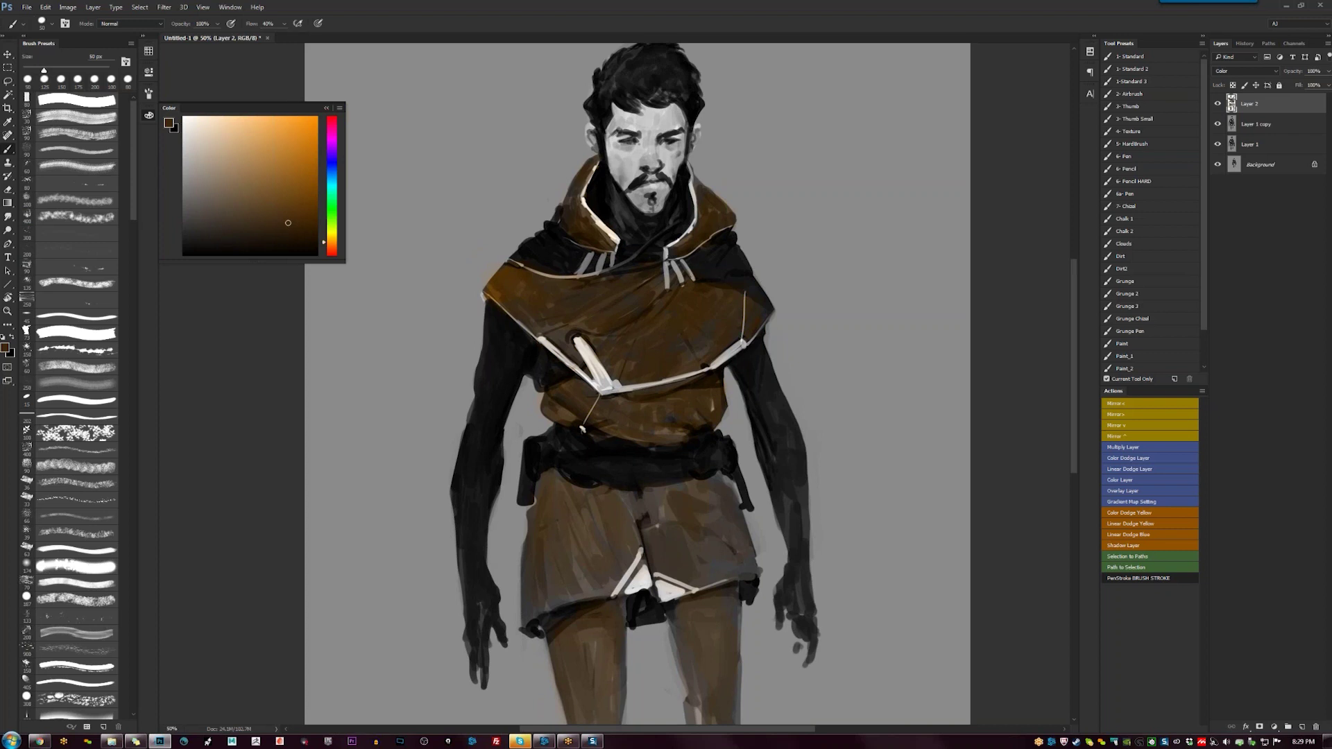
Choose a lighter orange skin tone and lay a first tint over the face
left_click(242, 158)
key("bracketright")
key("bracketright")
key("bracketright")
mouse_move(624, 139)
left_mouse_down()
mouse_move(663, 139)
mouse_move(667, 158)
mouse_move(683, 115)
mouse_move(650, 127)
left_mouse_up()
key("bracketright")
key("bracketright")
key("bracketright")
left_click(664, 128, "alt")
key("bracketleft")
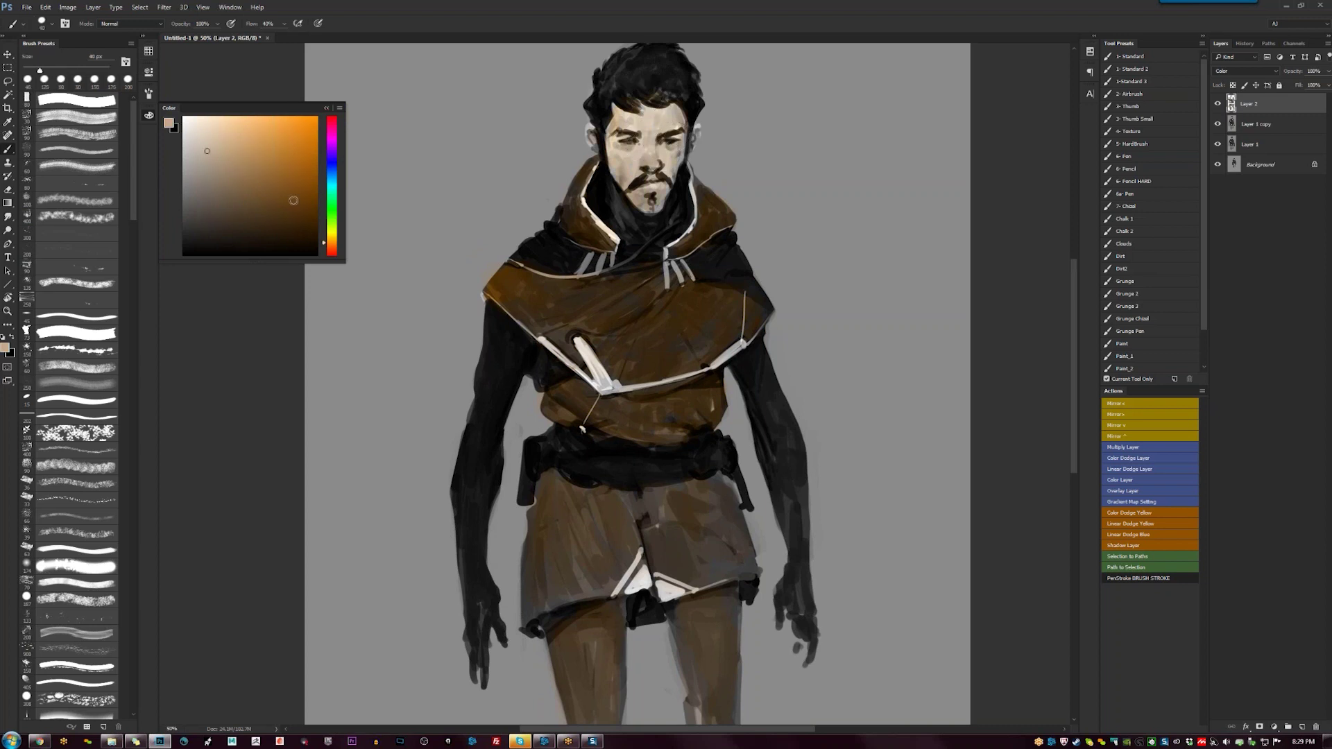
Shift the skin tone to a redder, more saturated orange and warm the face and ears with it
left_click(331, 246)
left_click(279, 141)
key("bracketright")
key("bracketright")
key("bracketright")
key("bracketright")
key("bracketright")
left_click(593, 134)
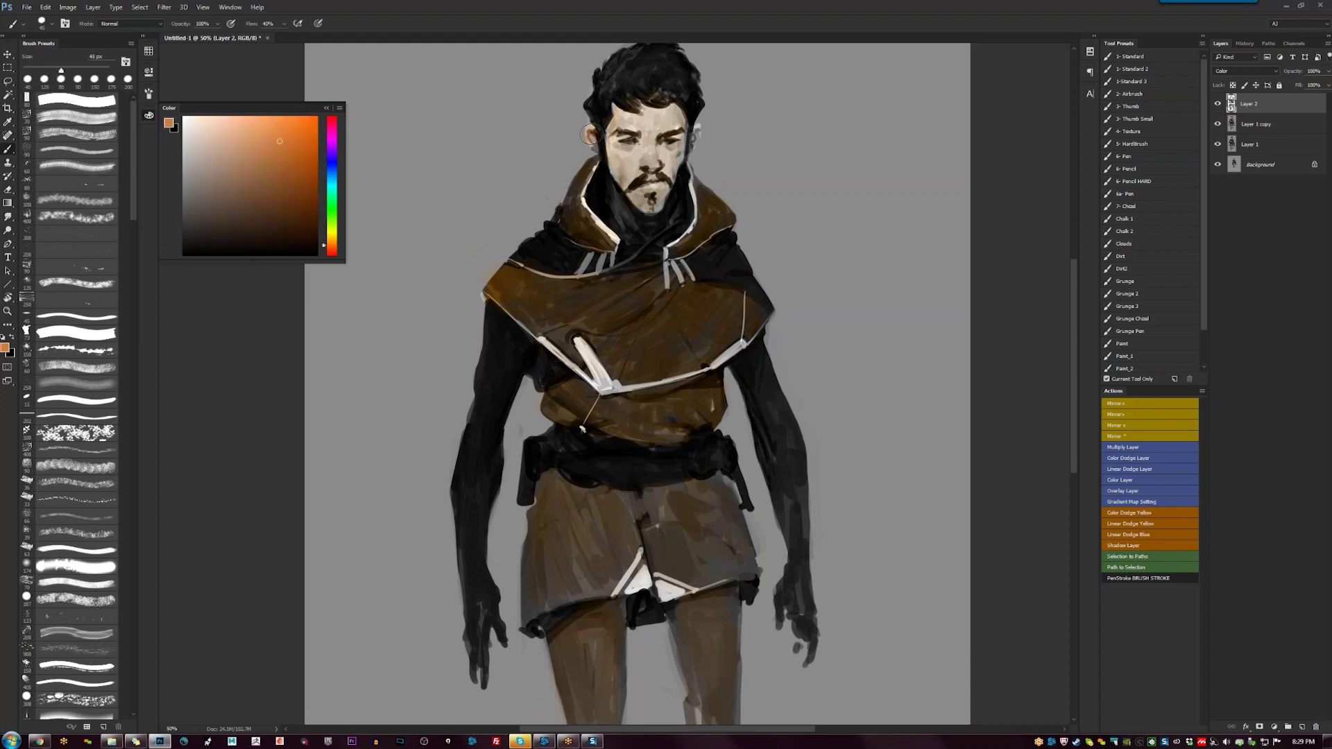
left_click(614, 153, "alt")
left_click_drag(622, 113, 656, 112)
key("bracketleft")
key("bracketleft")
key("bracketleft")
left_click(659, 119, "alt")
Choose a dark red and tint the figure's right forearm and hand
left_click_drag(578, 504, 572, 412)
left_click(571, 375, "alt")
left_click(239, 167)
key("]")
mouse_move(470, 503)
left_mouse_down()
mouse_move(467, 534)
mouse_move(472, 357)
left_mouse_up()
left_click(466, 521, "alt")
Tint the figure's left forearm and hand dark red with a resized brush
key("]")
key("]")
key("]")
key("]")
key("]")
key("bracketleft")
mouse_move(790, 498)
left_mouse_down()
mouse_move(779, 380)
mouse_move(788, 401)
left_mouse_up()
key("bracketleft")
left_click_drag(791, 514, 778, 338)
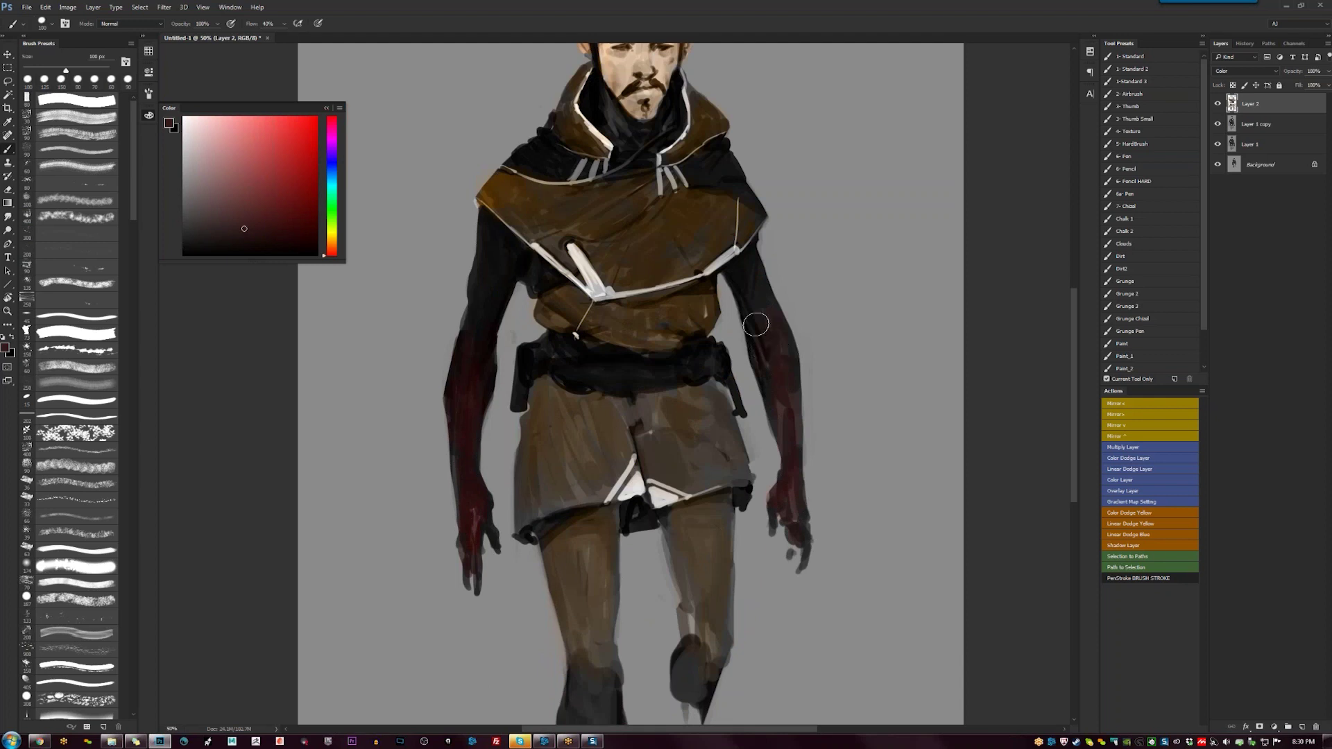
Tint the dark shoulder areas between the hood and the cowl's trim dark red
scroll(767, 298, "up", 3)
key("bracketleft")
left_click_drag(522, 262, 559, 265)
left_click_drag(699, 273, 732, 263)
left_click(743, 261, "alt")
Sample a muted brown from the figure and cover the skirt's remaining grey patches with it
key("z")
left_click(669, 380, "alt")
key("Tab")
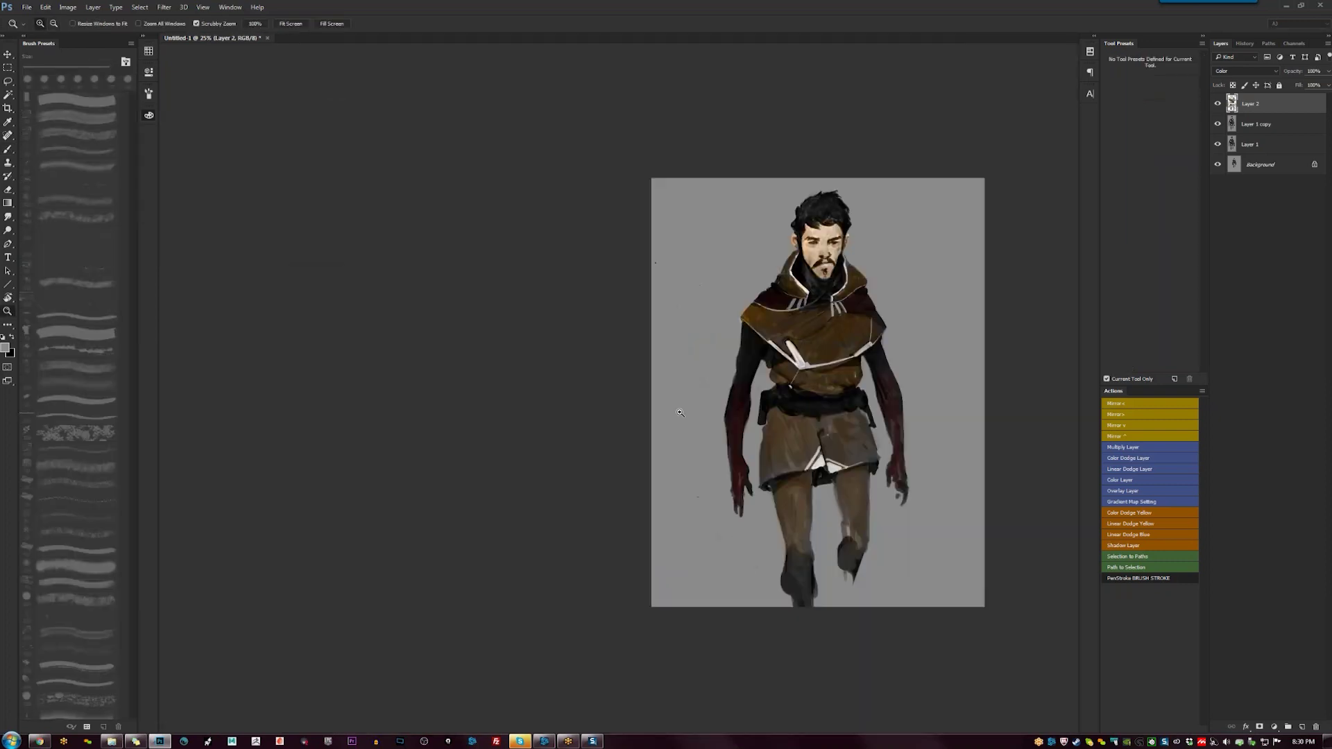
key("Tab")
left_click(669, 380)
key("b")
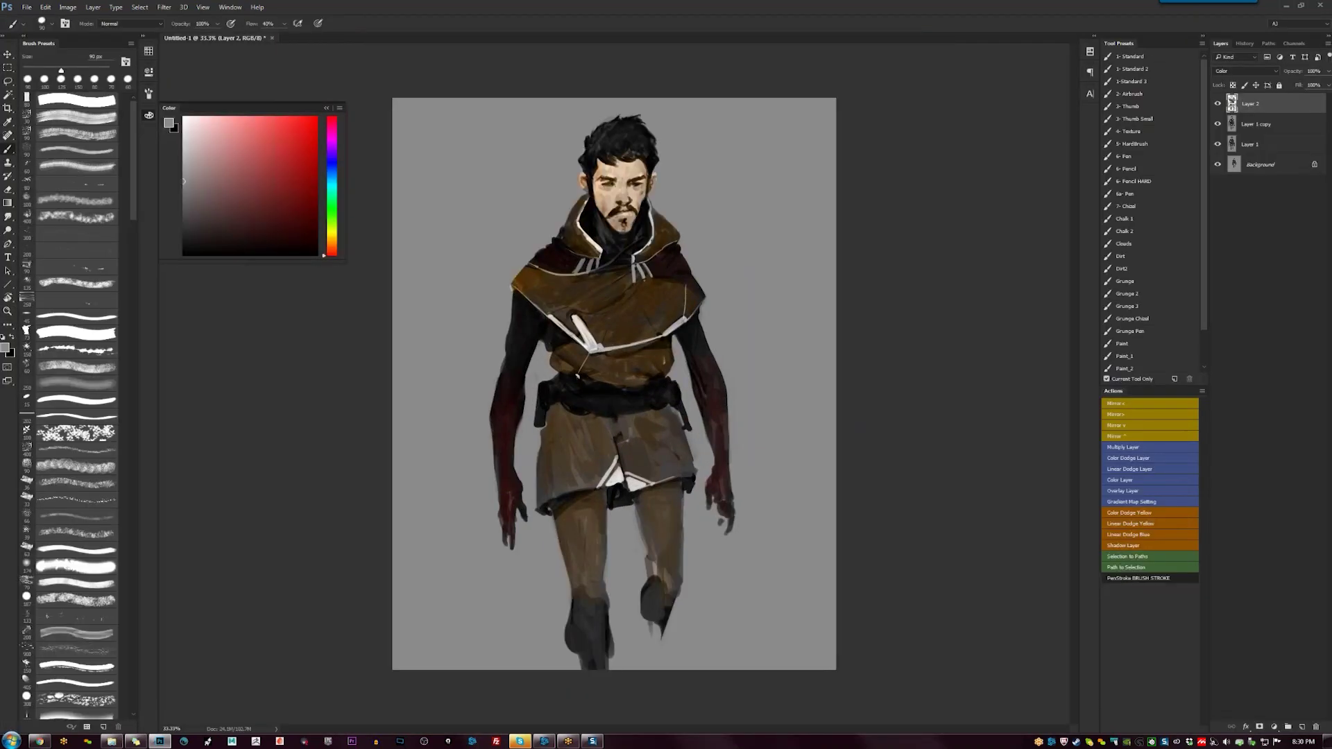
left_click(672, 450, "alt")
left_click(660, 425, "alt")
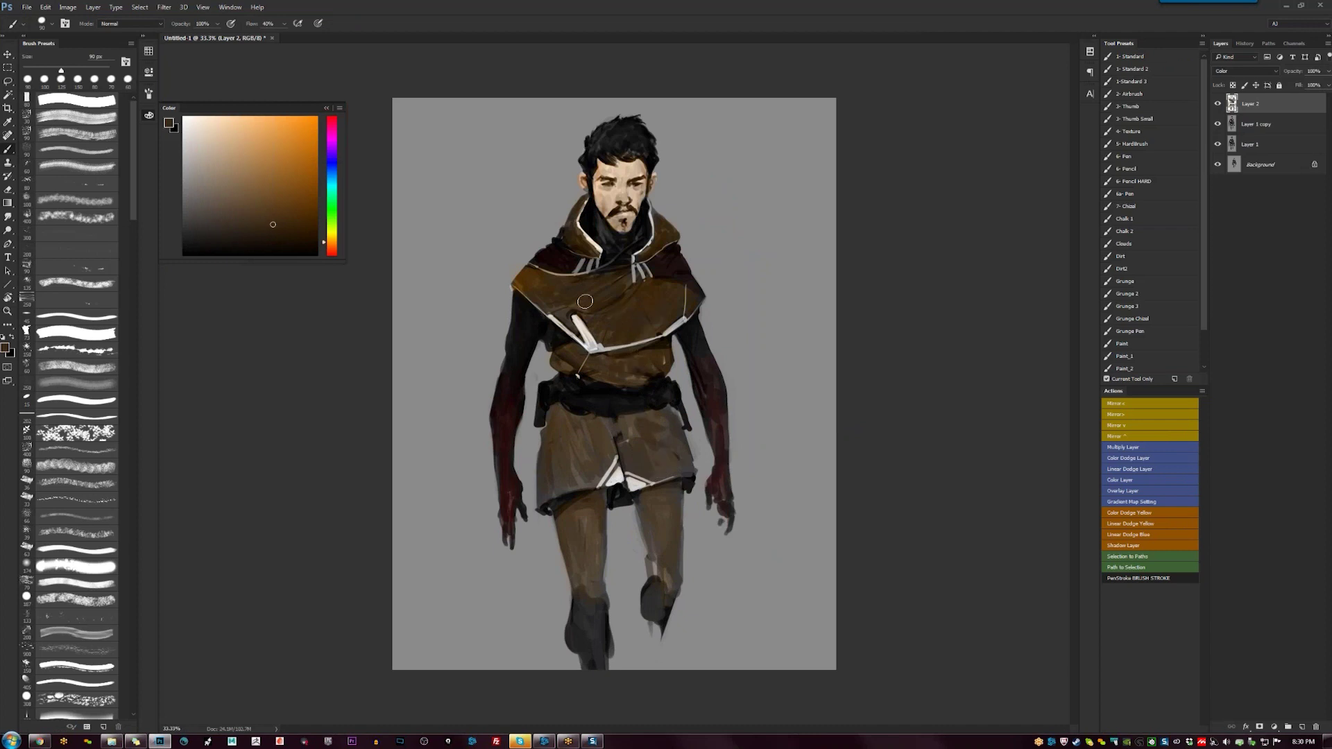
key("z")
left_click(598, 427)
key("b")
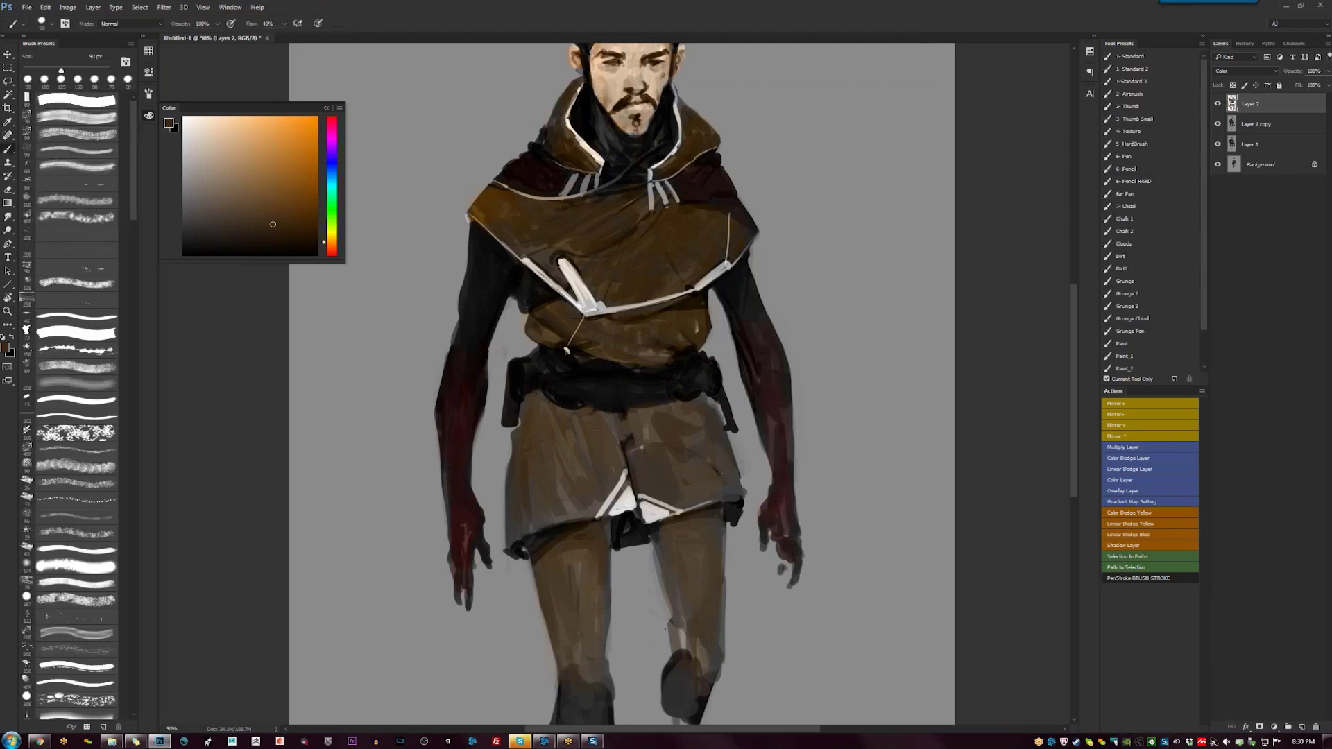
left_click_drag(605, 391, 583, 532)
Pick a paler orange skin tone and even out the colour of the face
left_click(575, 194, "alt")
key("]")
key("[")
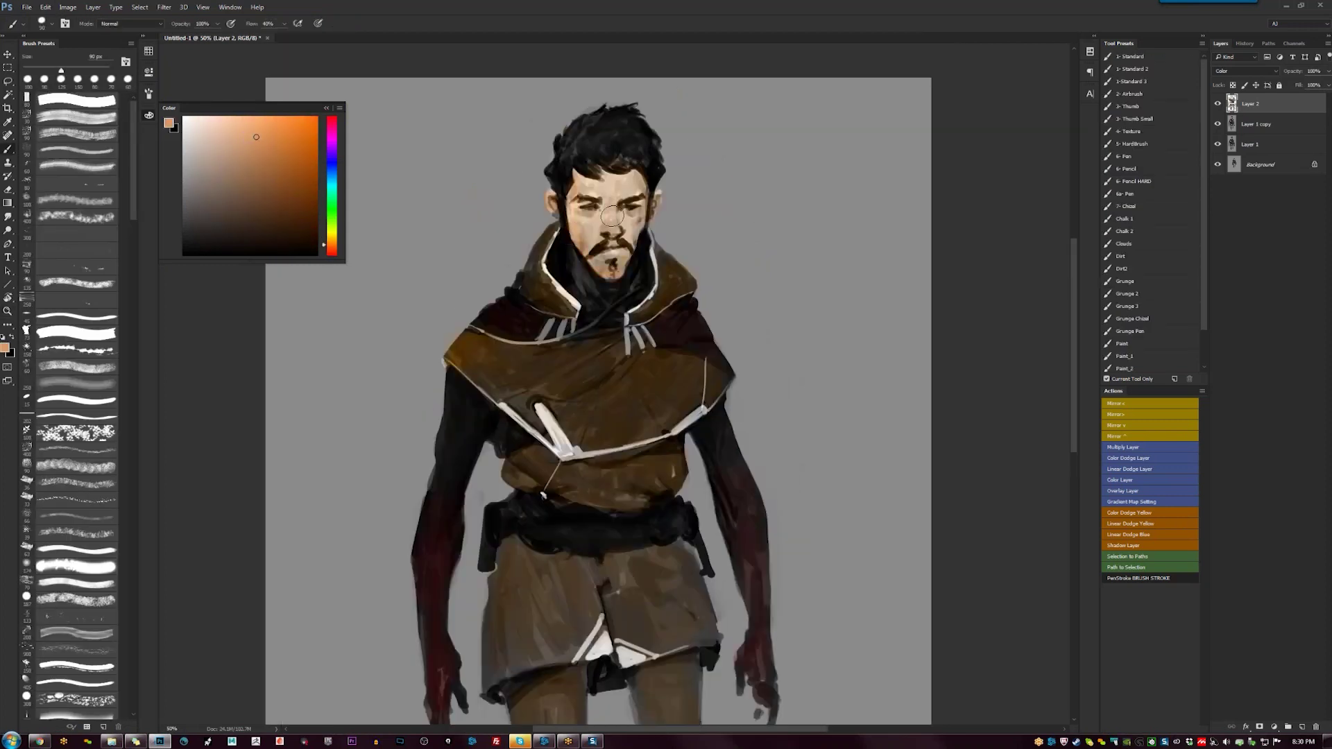
left_click(635, 227, "alt")
key("z")
left_click(610, 290, "alt")
left_click(610, 290, "alt")
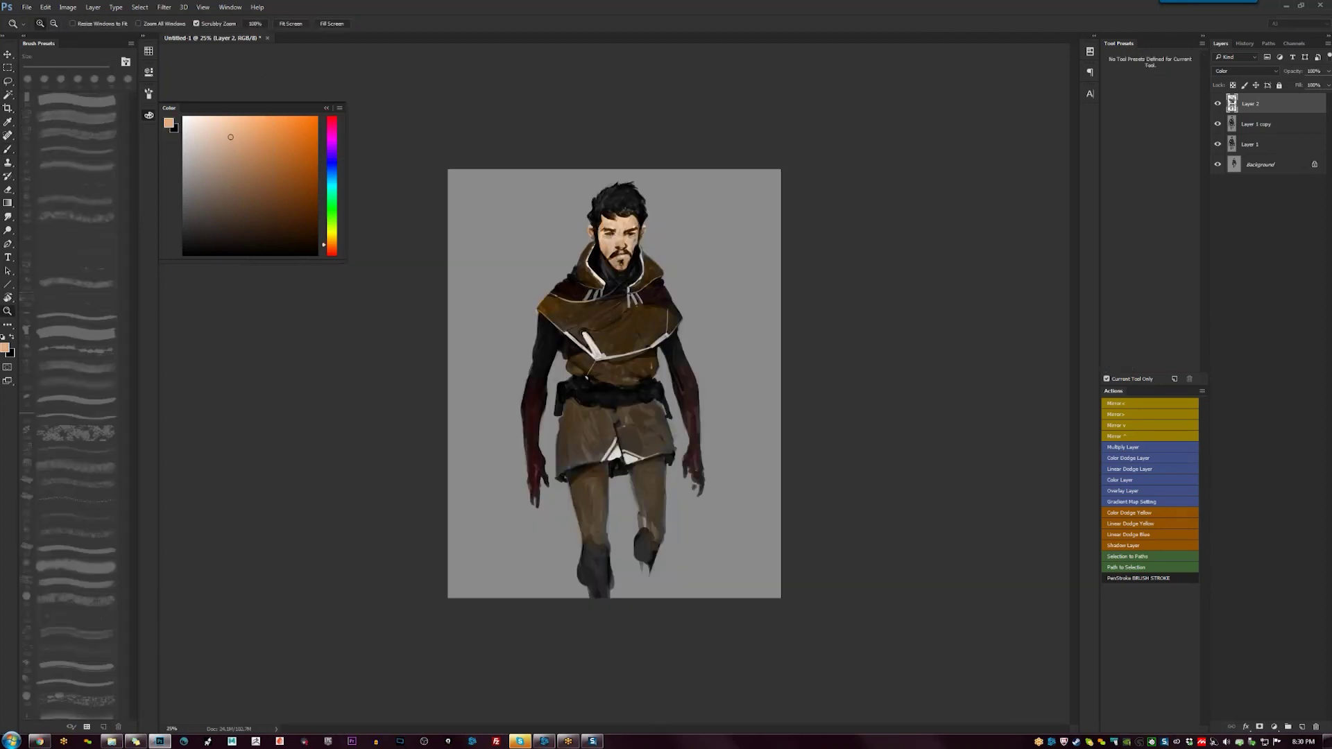
left_click(610, 290)
left_click(610, 290)
Choose a saturated blue and tint the hair with it
key("b")
left_click(332, 171)
left_click(269, 129)
key("]")
mouse_move(619, 50)
left_mouse_down()
mouse_move(581, 197)
mouse_move(610, 164)
mouse_move(578, 158)
mouse_move(618, 180)
mouse_move(604, 190)
mouse_move(631, 187)
mouse_move(555, 210)
left_mouse_up()
left_click(574, 193)
Enlarge the brush and tint the neck scarf and both upper arms blue
key("[")
key("]")
key("]")
mouse_move(565, 302)
left_mouse_down()
mouse_move(584, 334)
mouse_move(622, 317)
left_mouse_up()
mouse_move(441, 415)
left_mouse_down()
mouse_move(464, 288)
mouse_move(460, 321)
mouse_move(484, 313)
mouse_move(531, 343)
left_mouse_up()
left_click_drag(713, 326, 746, 391)
left_click(717, 344, "alt")
Deepen the blue over the whole hair with a stronger blue, then reduce the brush to 70 px
key("z")
left_click(688, 488, "alt")
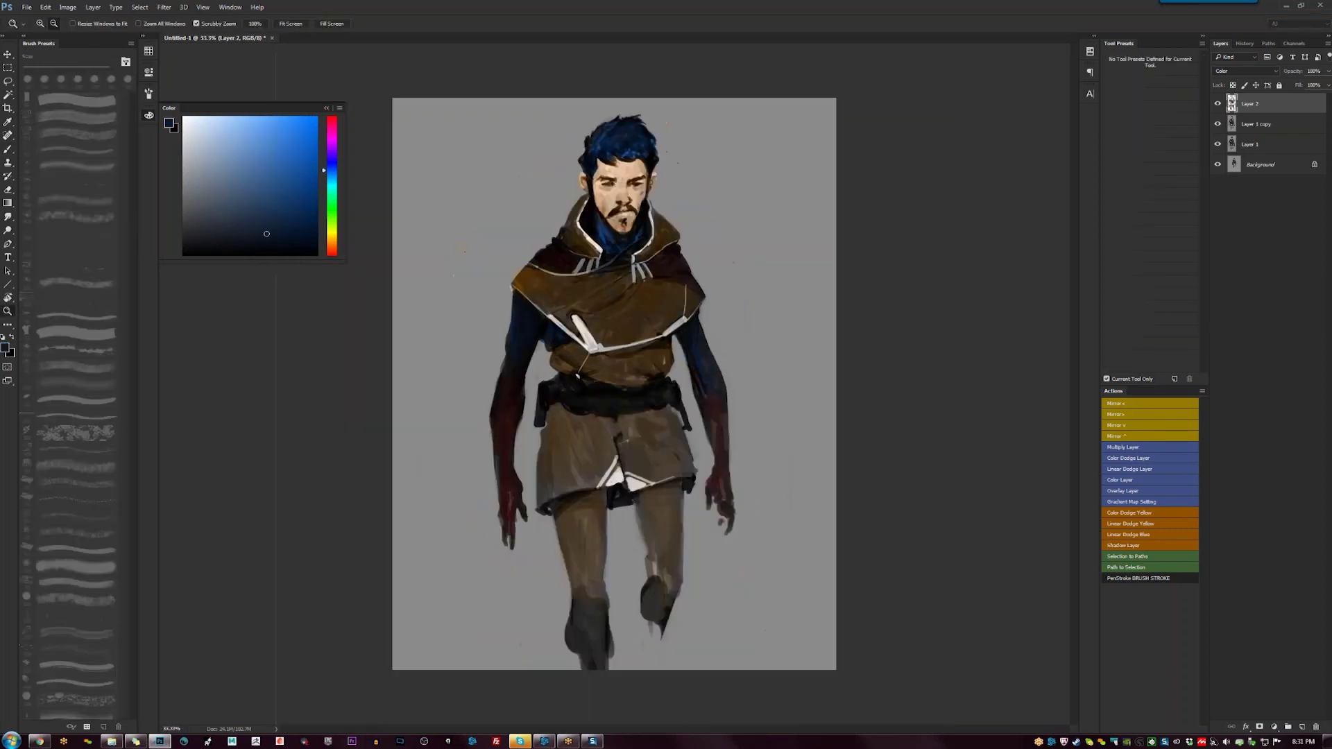
left_click(688, 487)
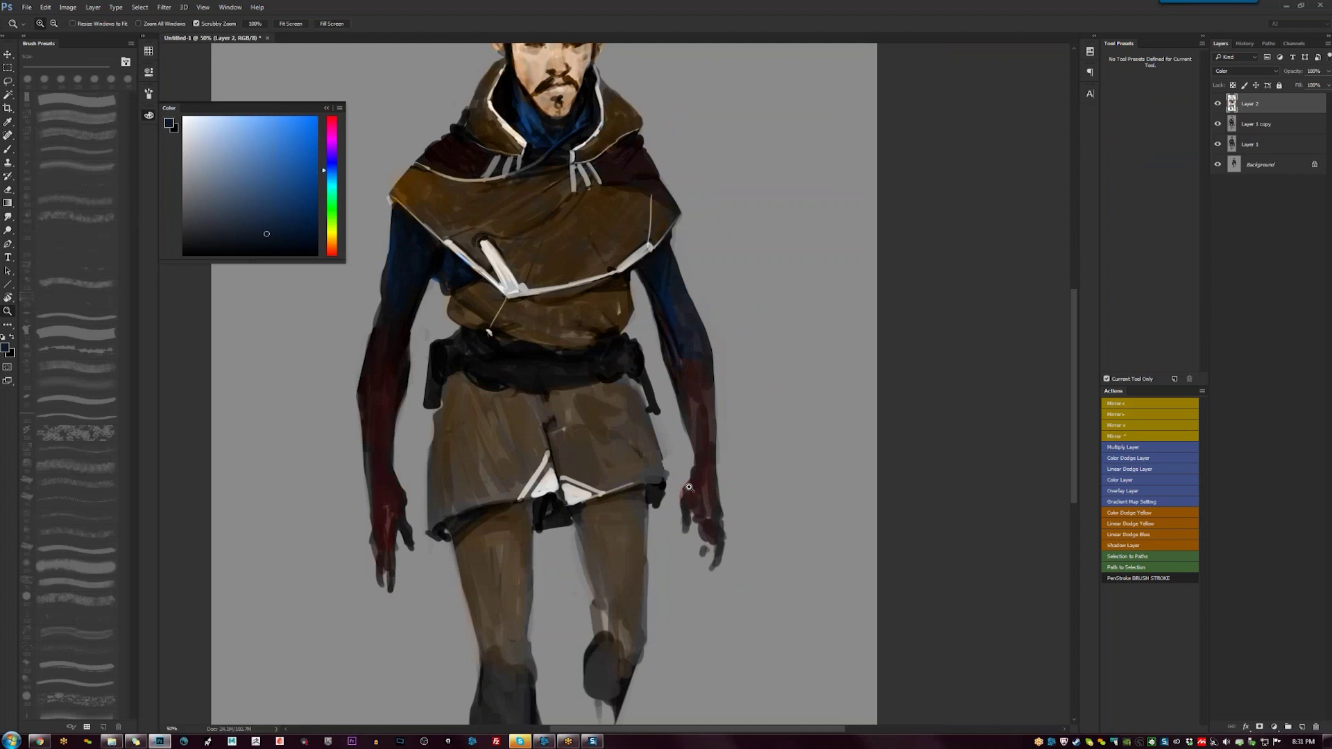
key("b")
mouse_move(611, 349)
left_mouse_down()
mouse_move(663, 471)
mouse_move(728, 514)
left_mouse_up()
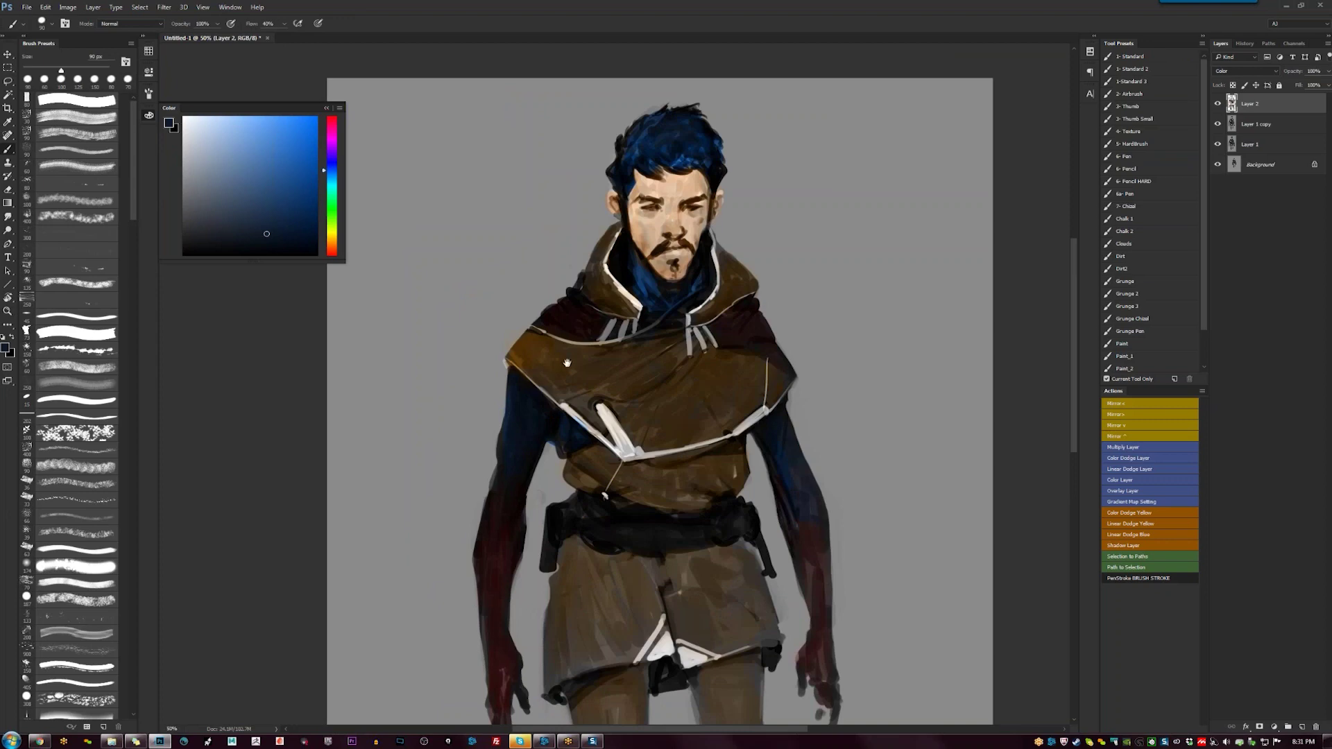
left_click_drag(637, 182, 654, 242)
left_click(653, 242, "ctrl")
left_click(658, 189, "alt")
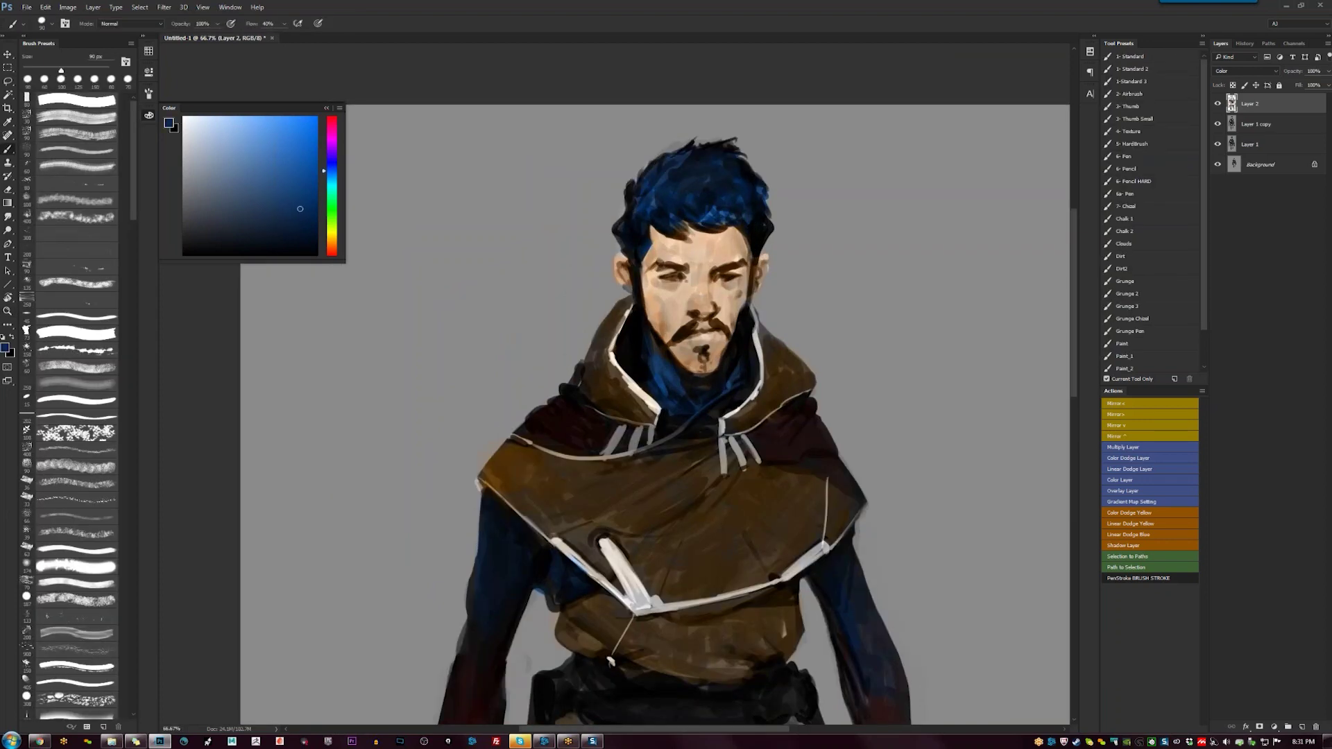
key("bracketleft")
key("bracketleft")
left_click_drag(693, 291, 680, 209)
Choose a bright blue and strengthen the colour of the scarf and the underarm beside the cowl
left_click_drag(274, 147, 292, 134)
left_click_drag(682, 290, 629, 246)
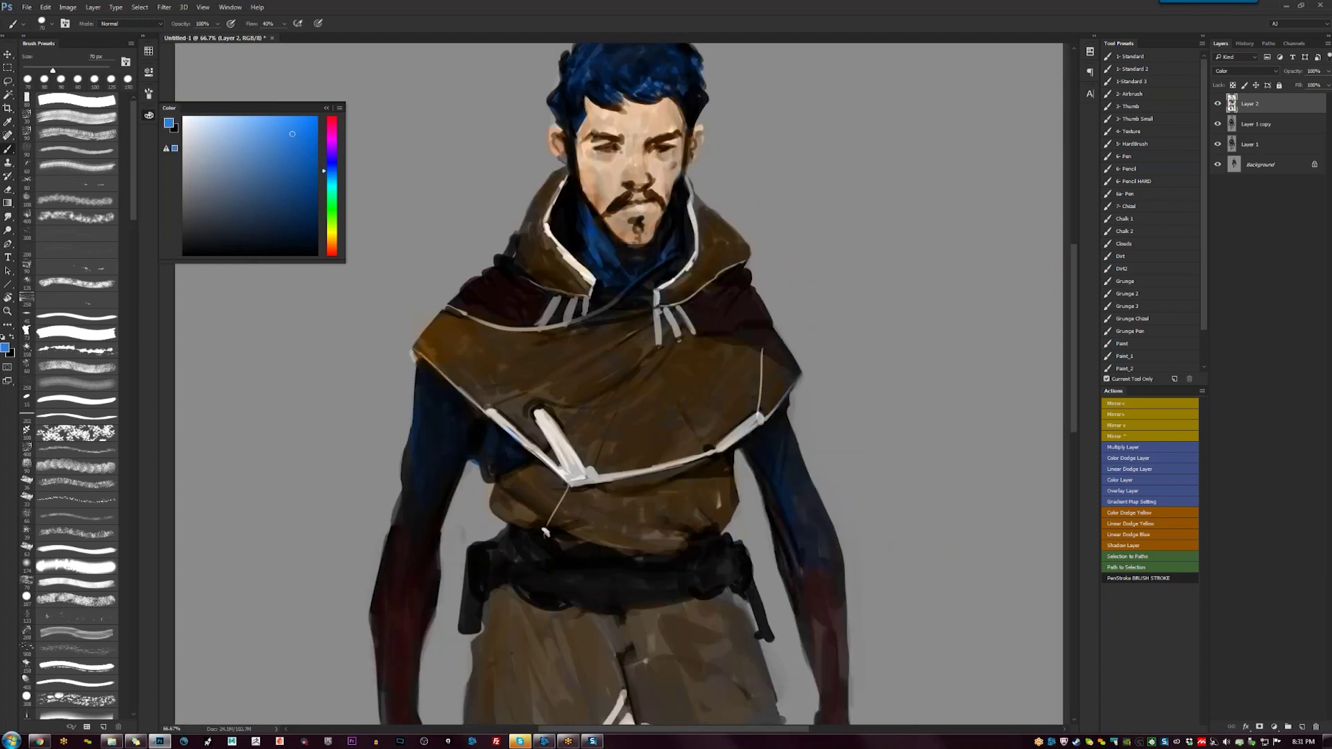
left_click_drag(525, 458, 573, 382)
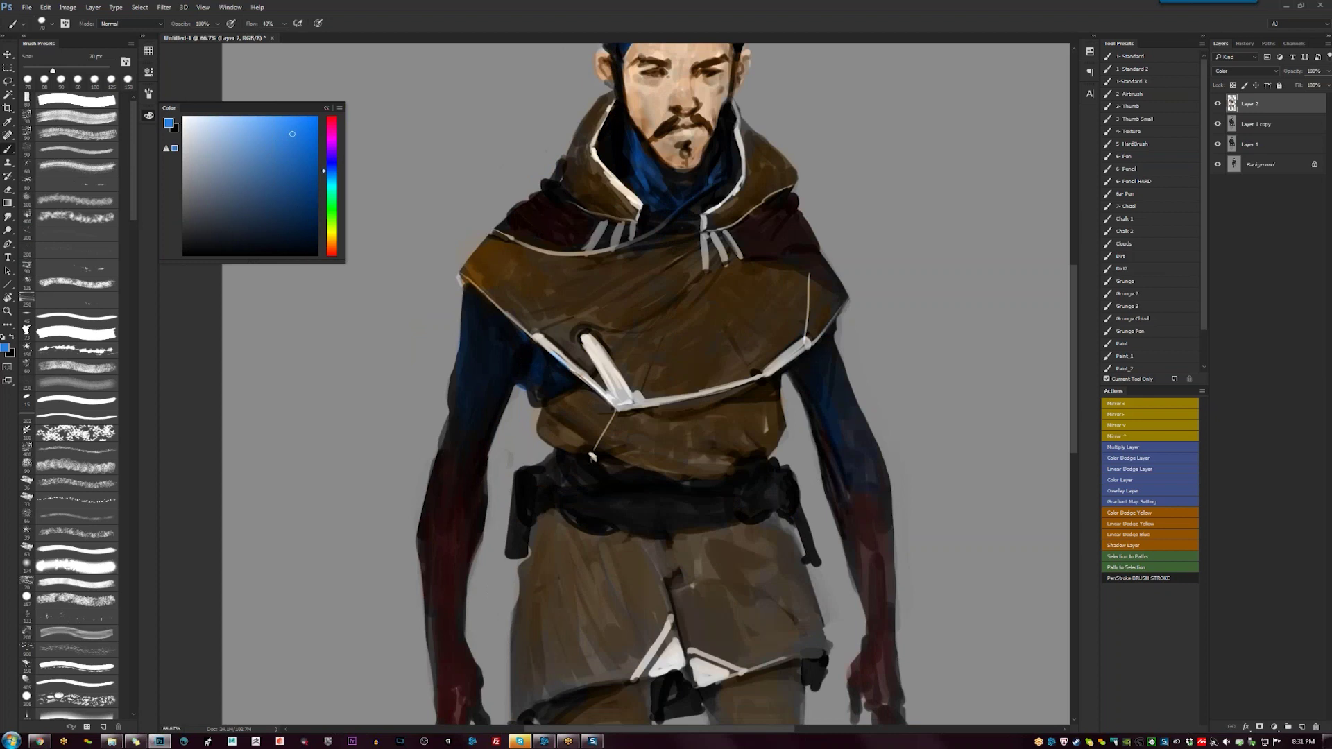
left_click_drag(640, 357, 566, 492)
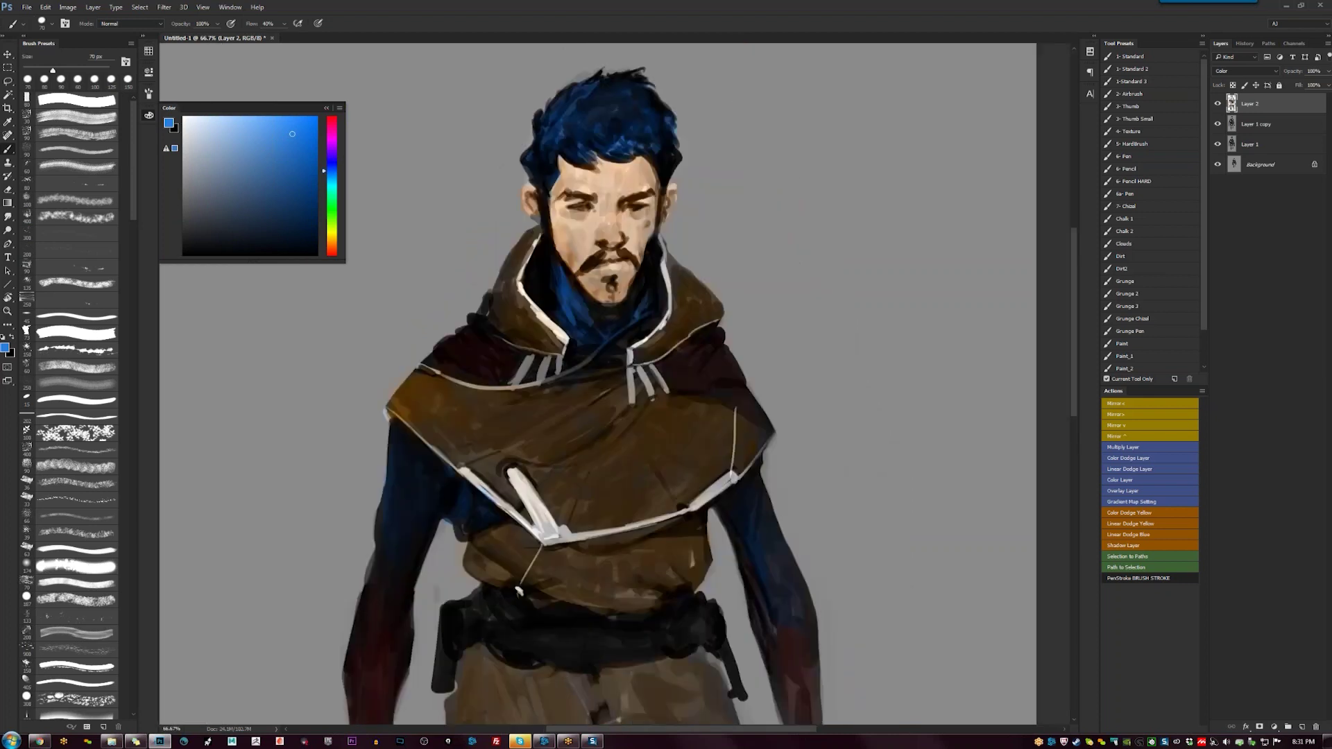
Dab bright blue accents onto the brown cowl near its shoulder edge
left_click_drag(587, 433, 643, 399)
left_click_drag(473, 346, 501, 363)
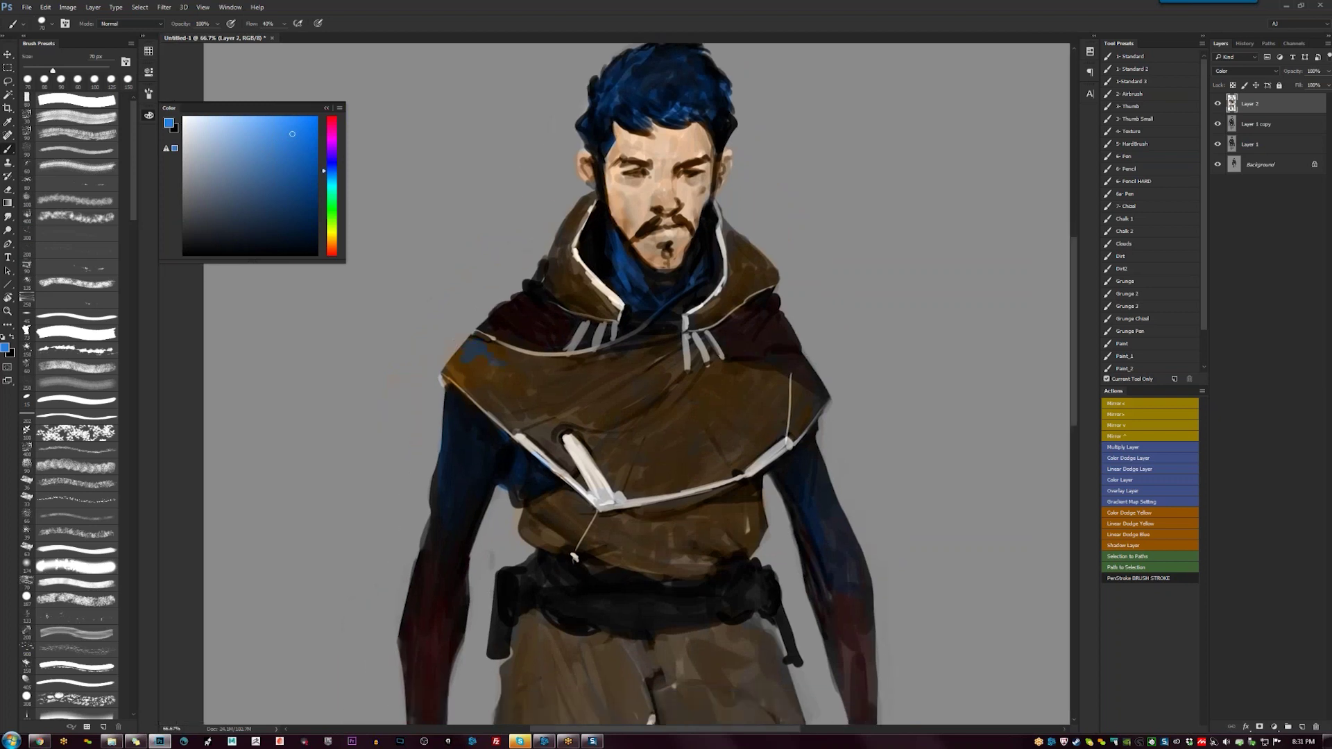
left_click(466, 359, "alt")
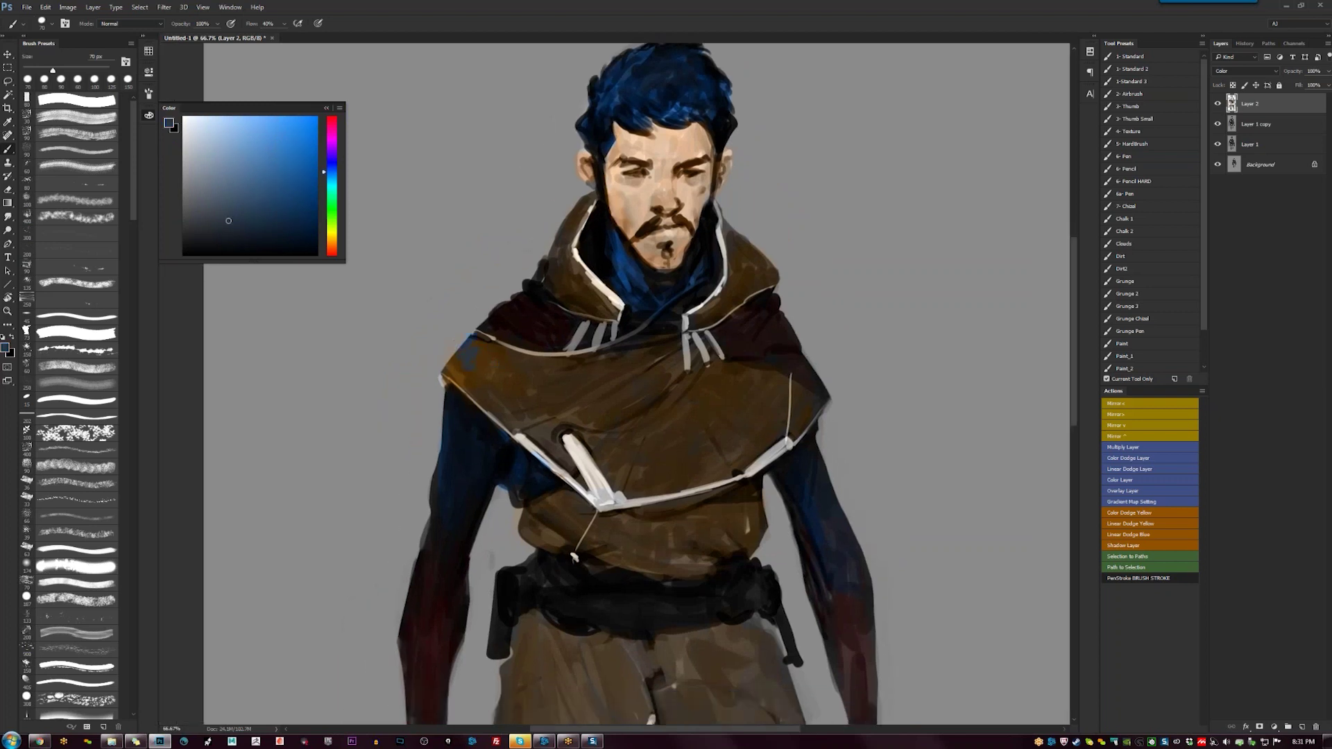
left_click(478, 350, "alt")
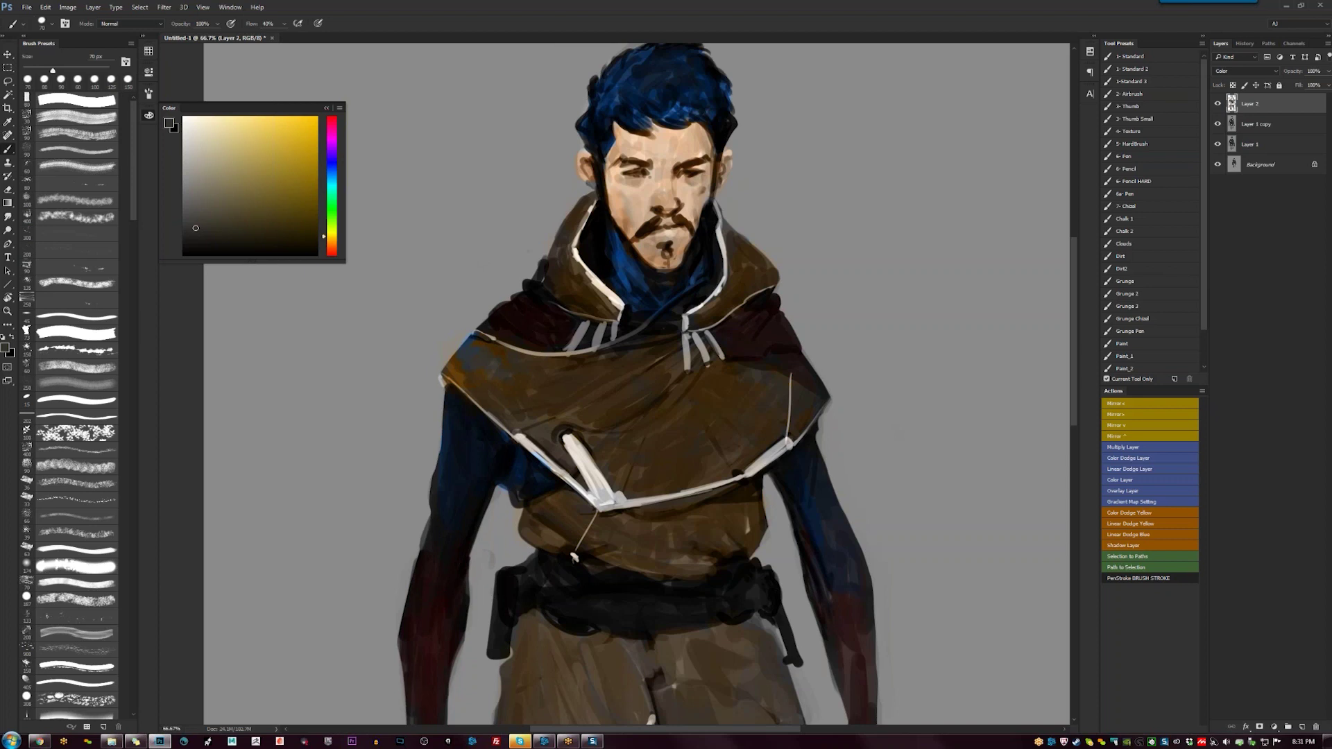
Sample browns from the cowl and blend them over the blue accents and the rest of the cowl
left_click(463, 371, "alt")
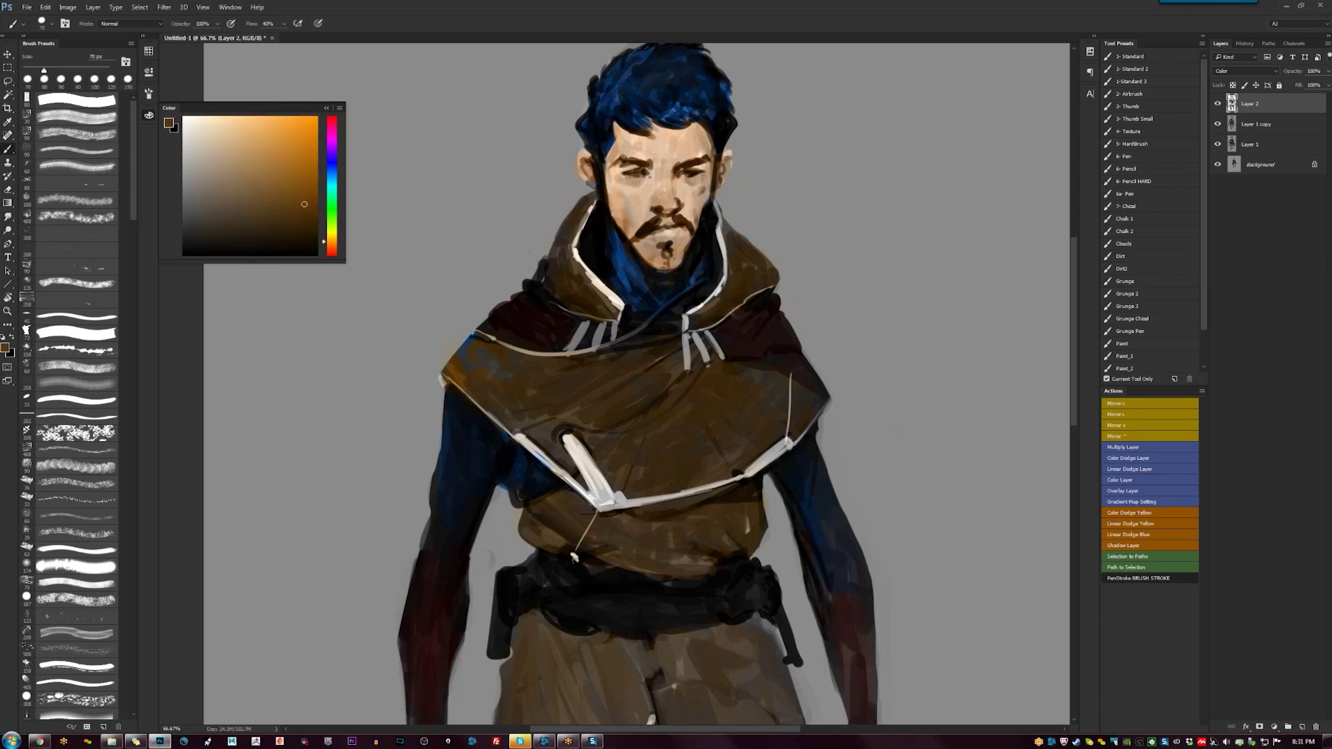
left_click(469, 344, "alt")
left_click(745, 378, "alt")
left_click_drag(720, 421, 725, 365)
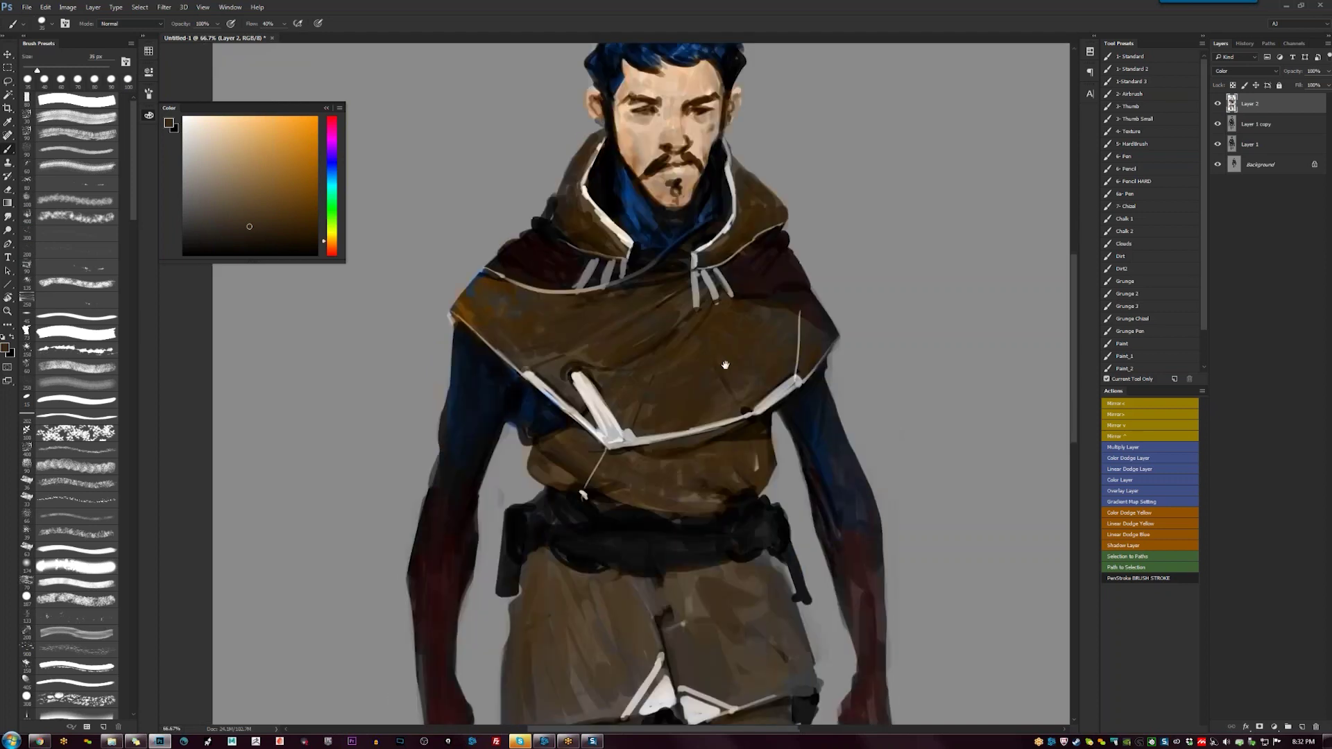
key("ctrl+minus")
key("ctrl+minus")
key("Tab")
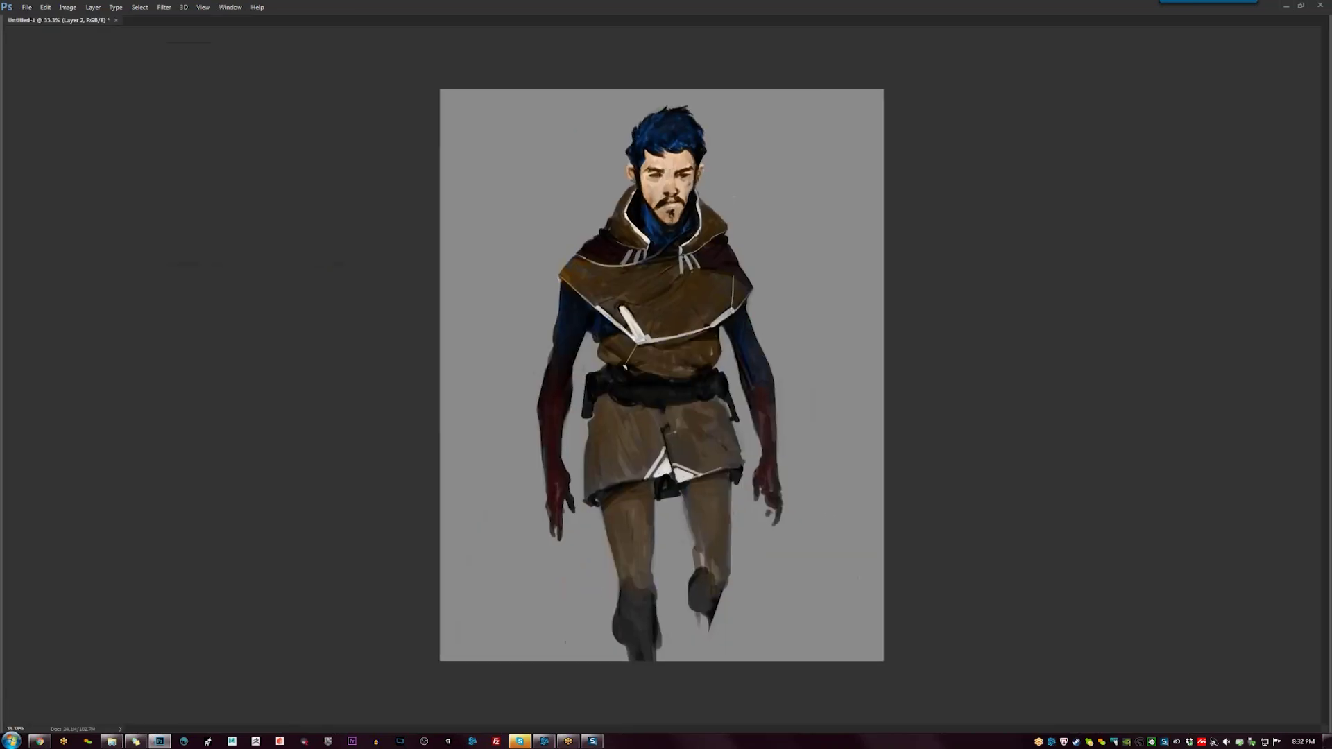
key("ctrl+plus")
key("ctrl+plus")
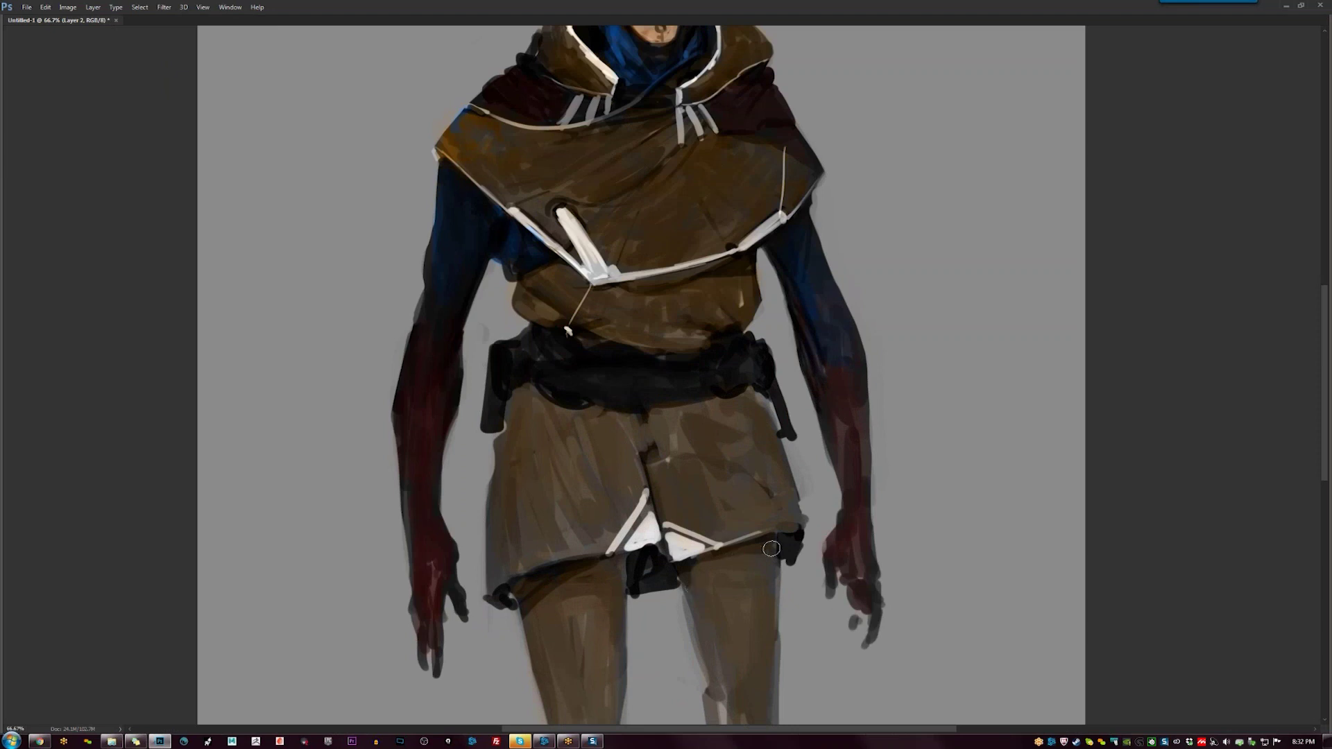
Tint the grey areas of the lower legs and the black belt with its pouches dark brown
left_click_drag(772, 564, 725, 425)
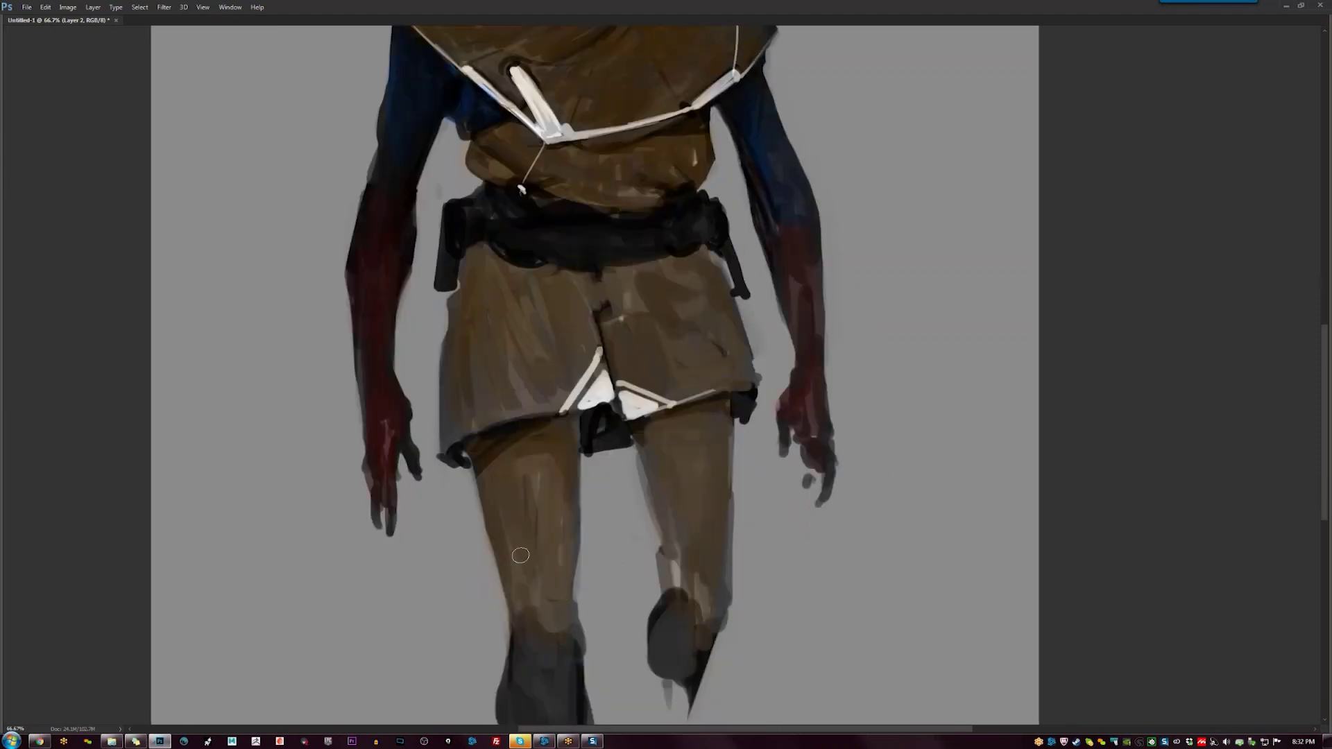
left_click_drag(595, 416, 575, 307)
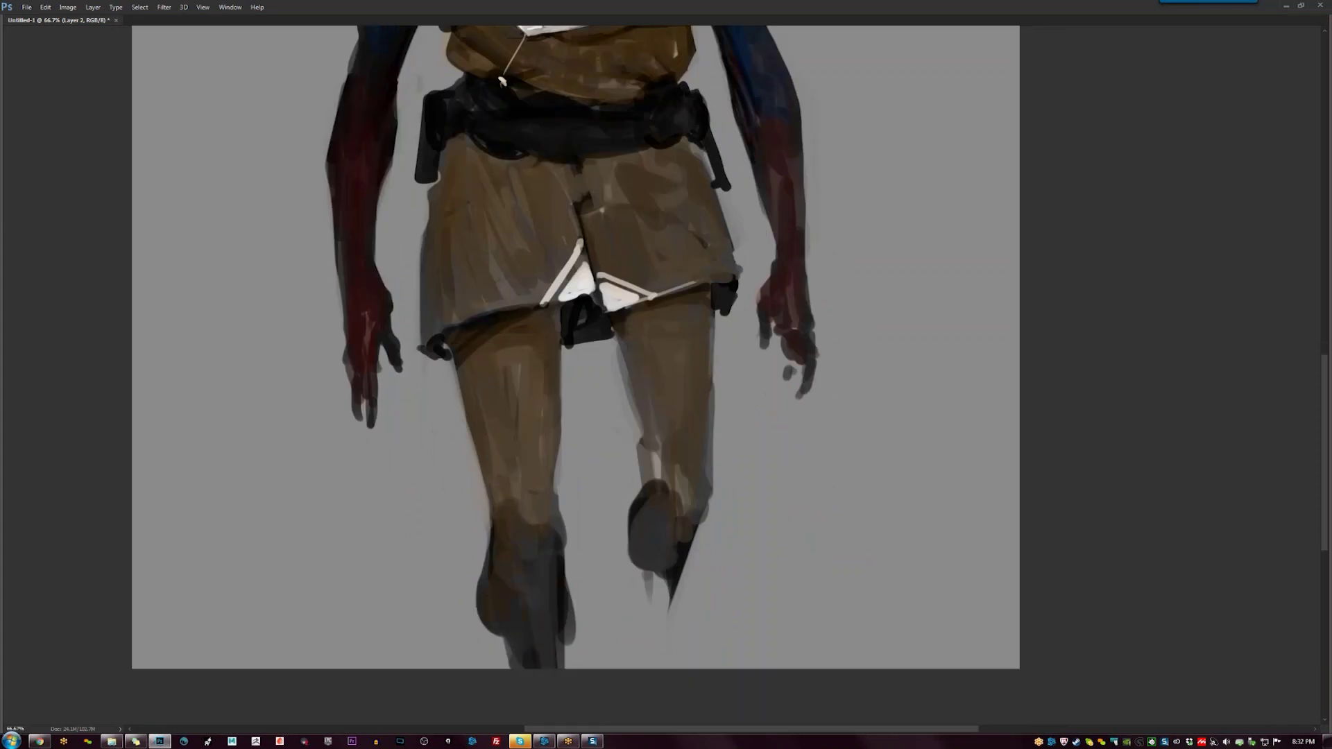
left_click_drag(688, 325, 688, 665)
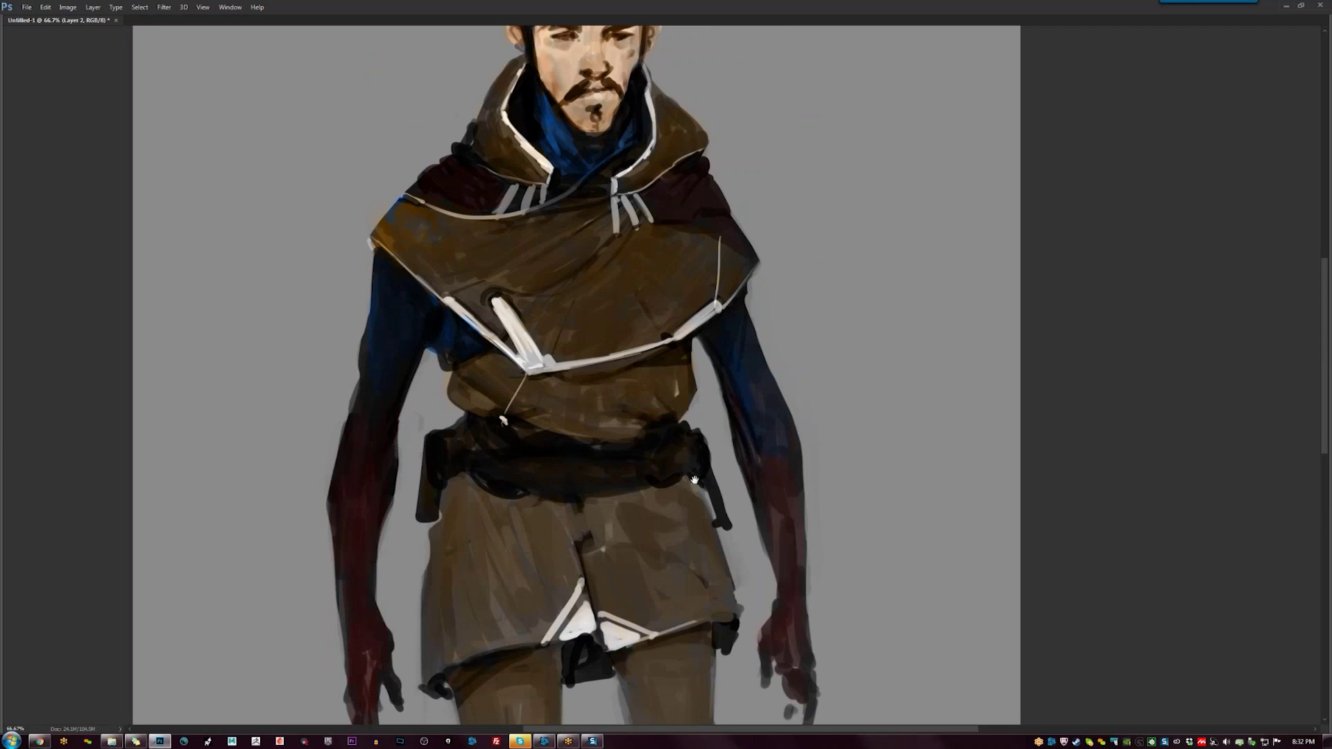
left_click_drag(694, 479, 739, 603)
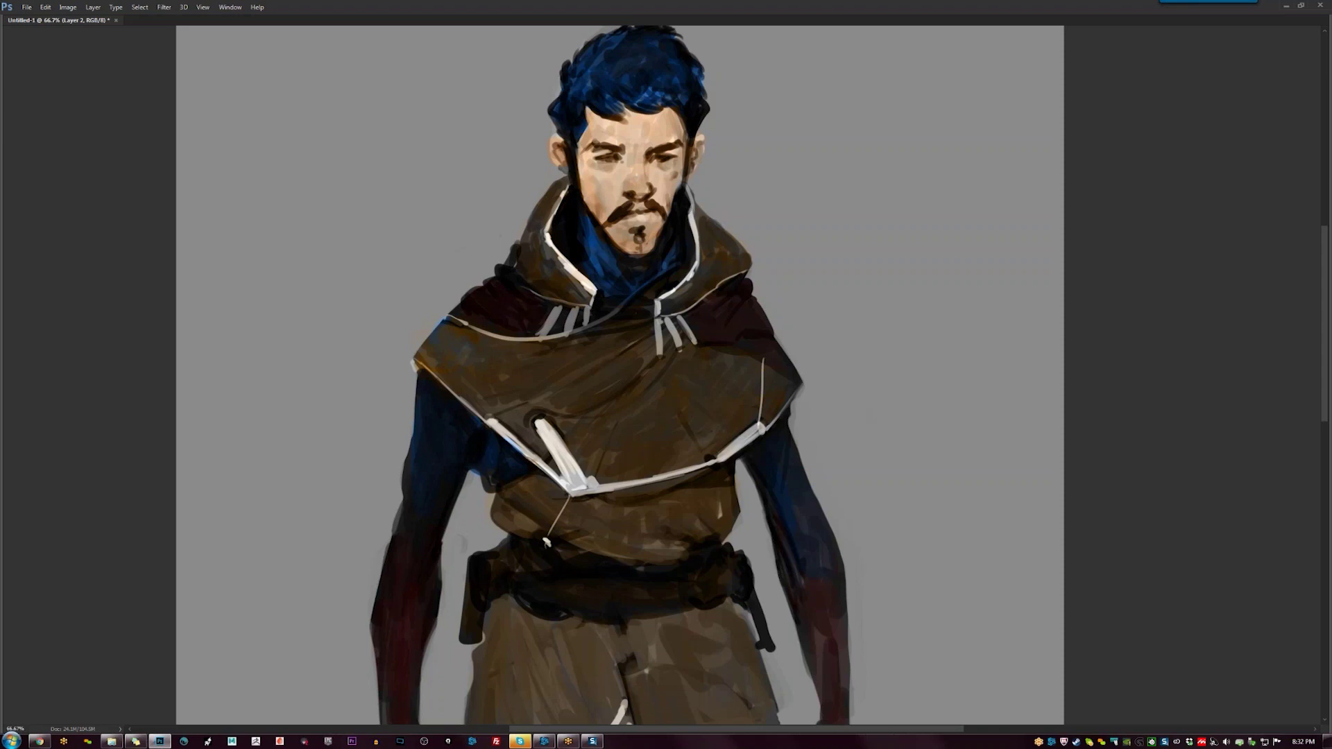
Mute the tint of the hood, cowl and belt with a desaturated brown
scroll(692, 415, "down", 2)
scroll(690, 408, "up", 2)
left_click_drag(659, 412, 686, 499)
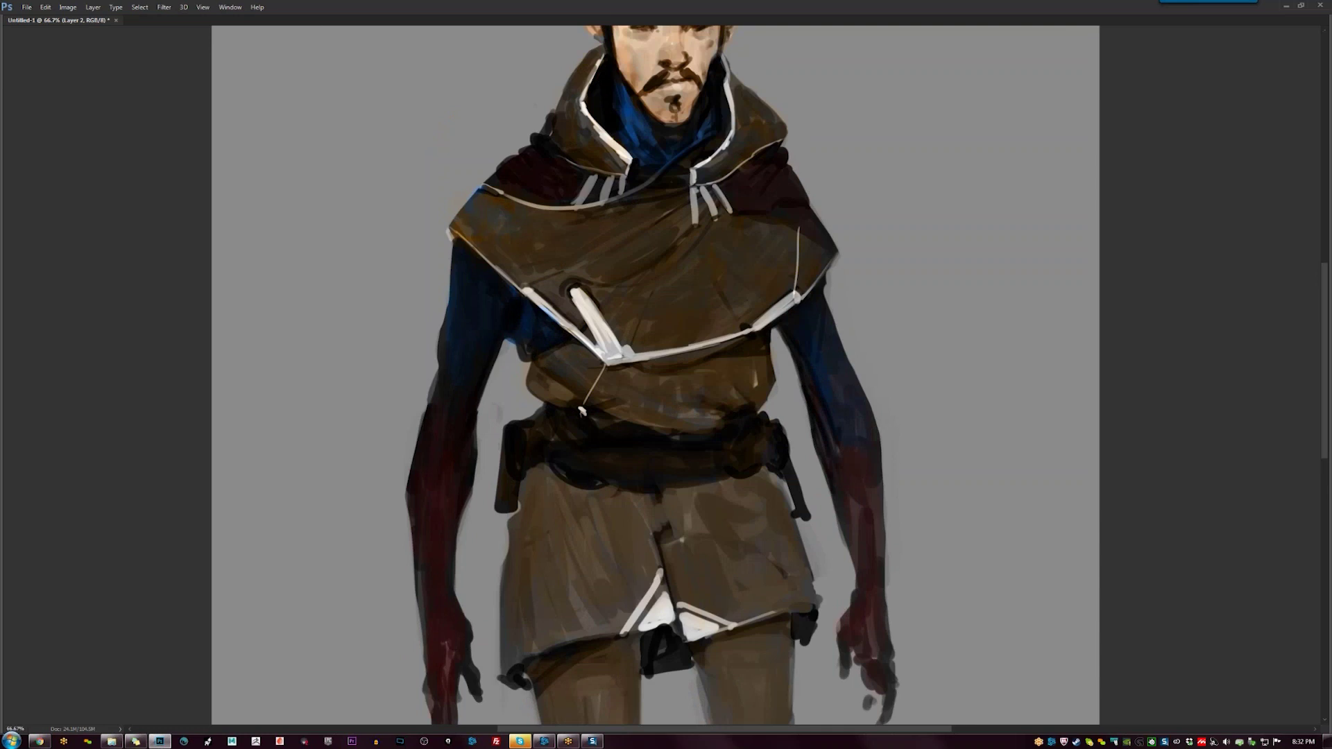
left_click_drag(668, 387, 733, 468)
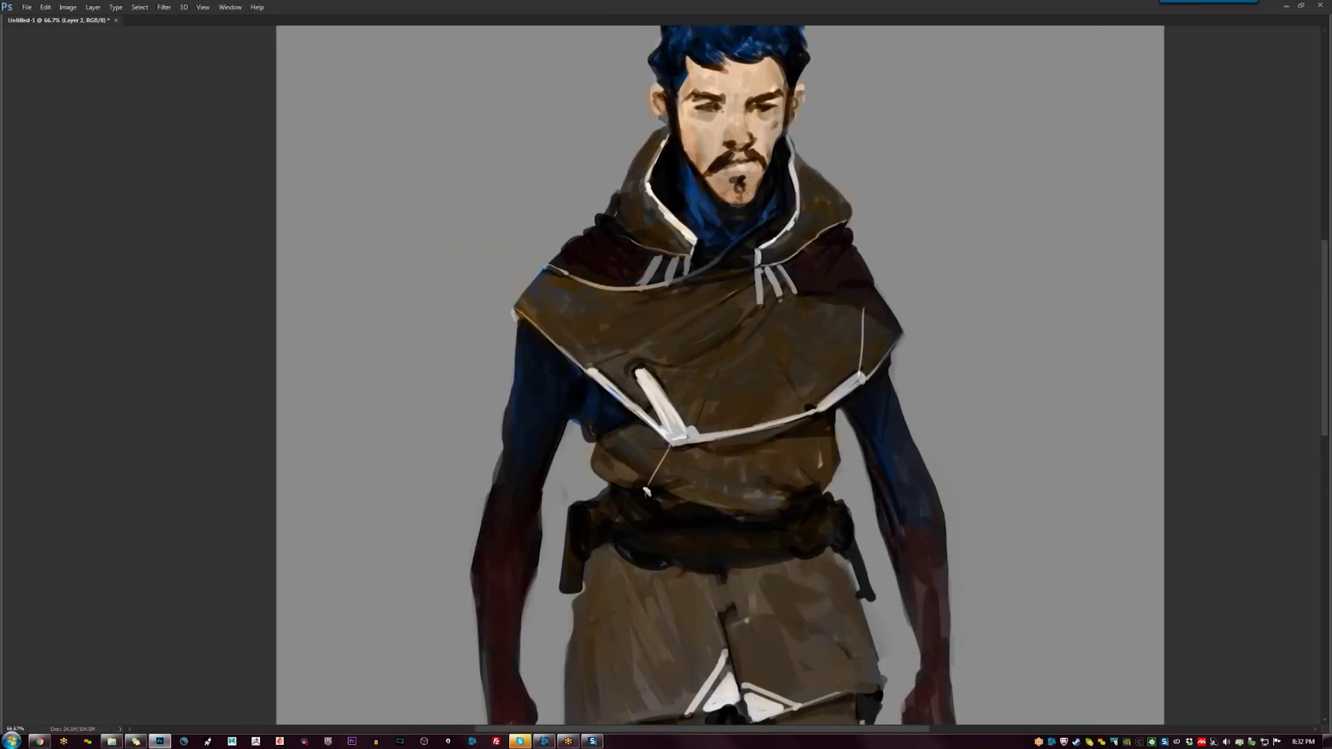
key("Tab")
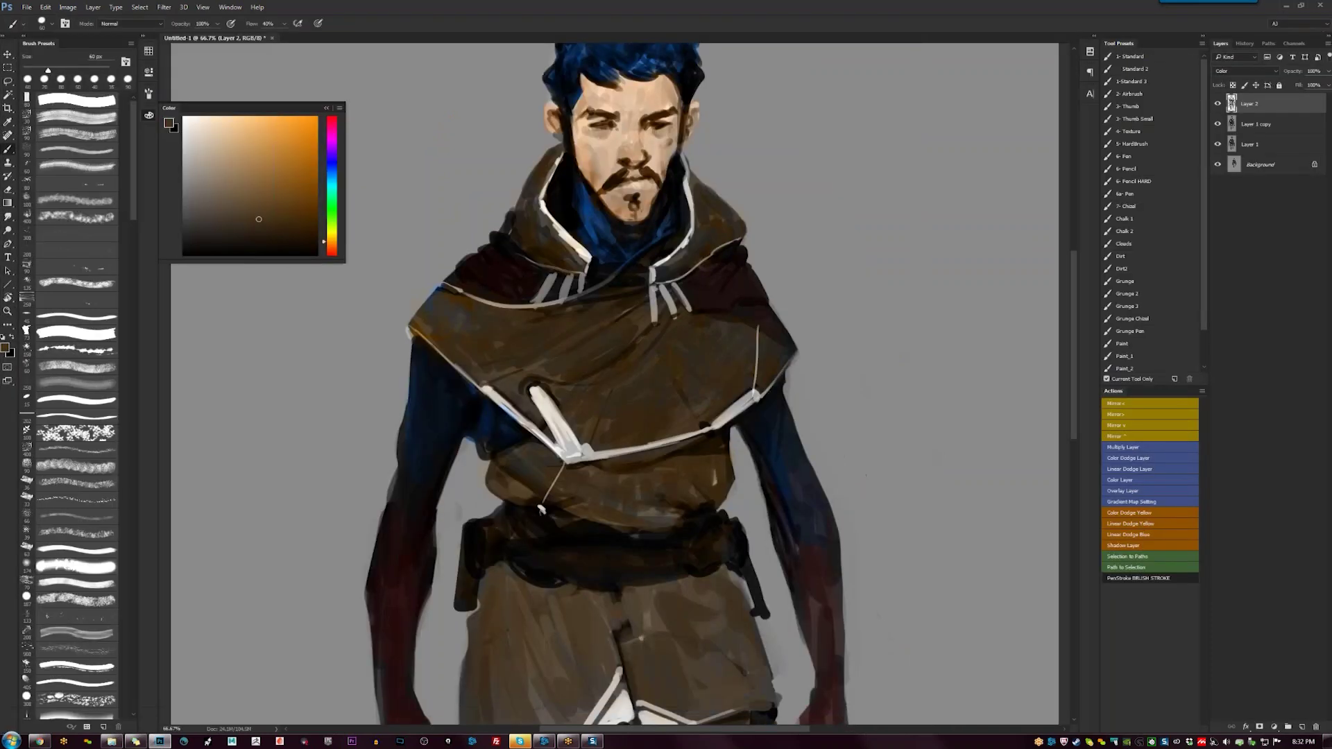
Review the coloured character up close and as a whole figure with the interface panels hidden
key("Tab")
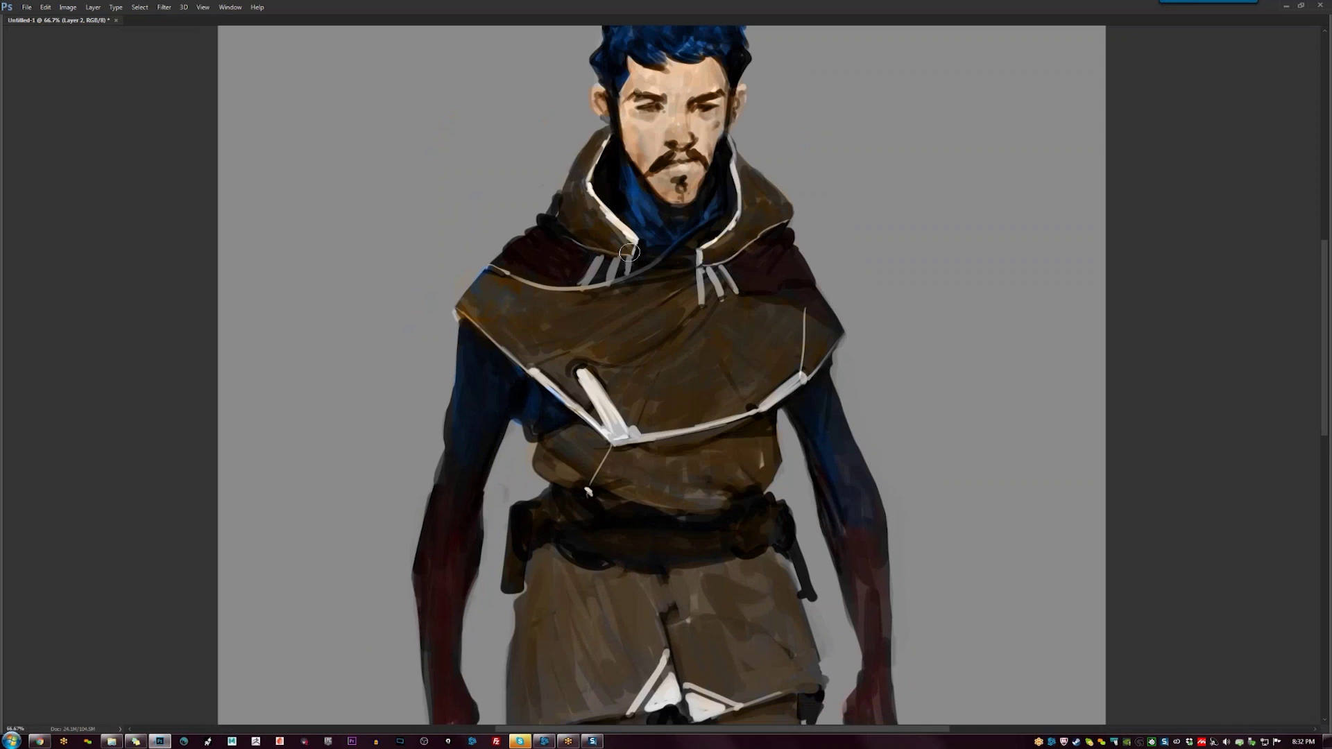
left_click_drag(629, 252, 615, 174)
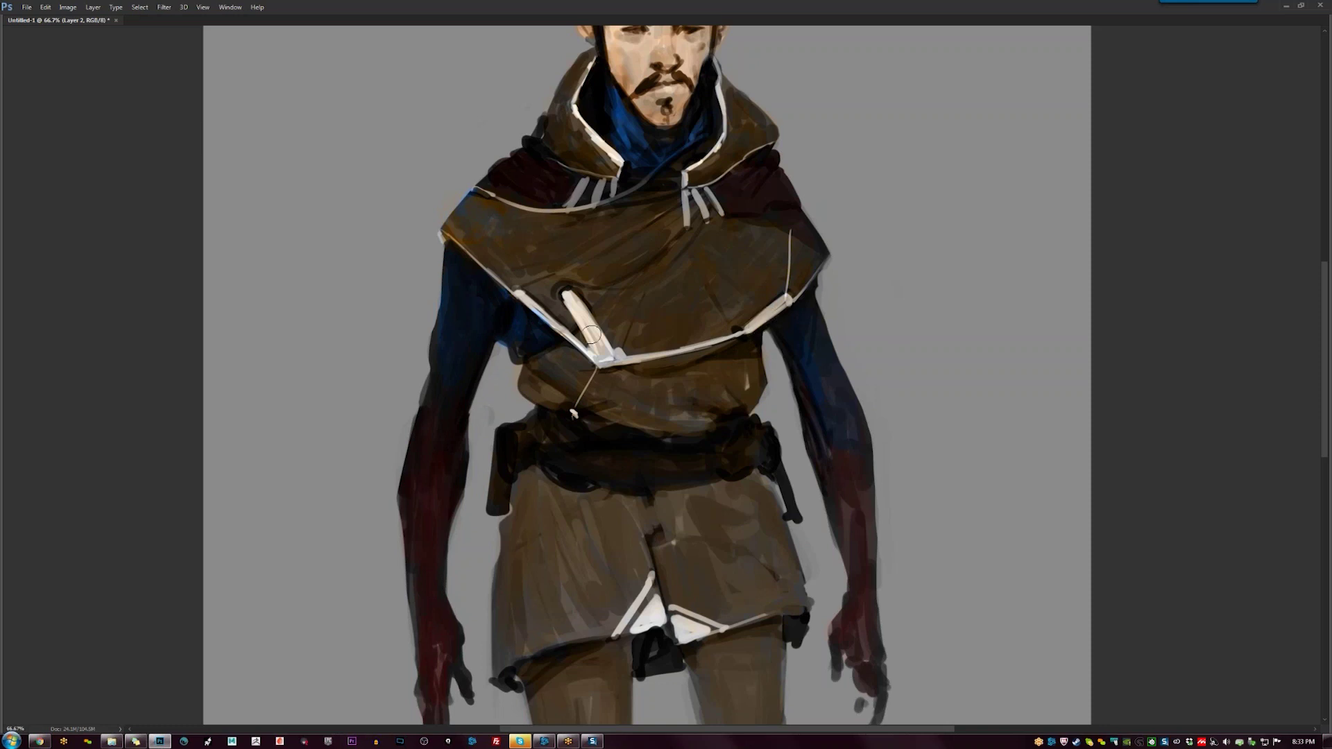
left_click(690, 451, "alt")
left_click(690, 451, "alt")
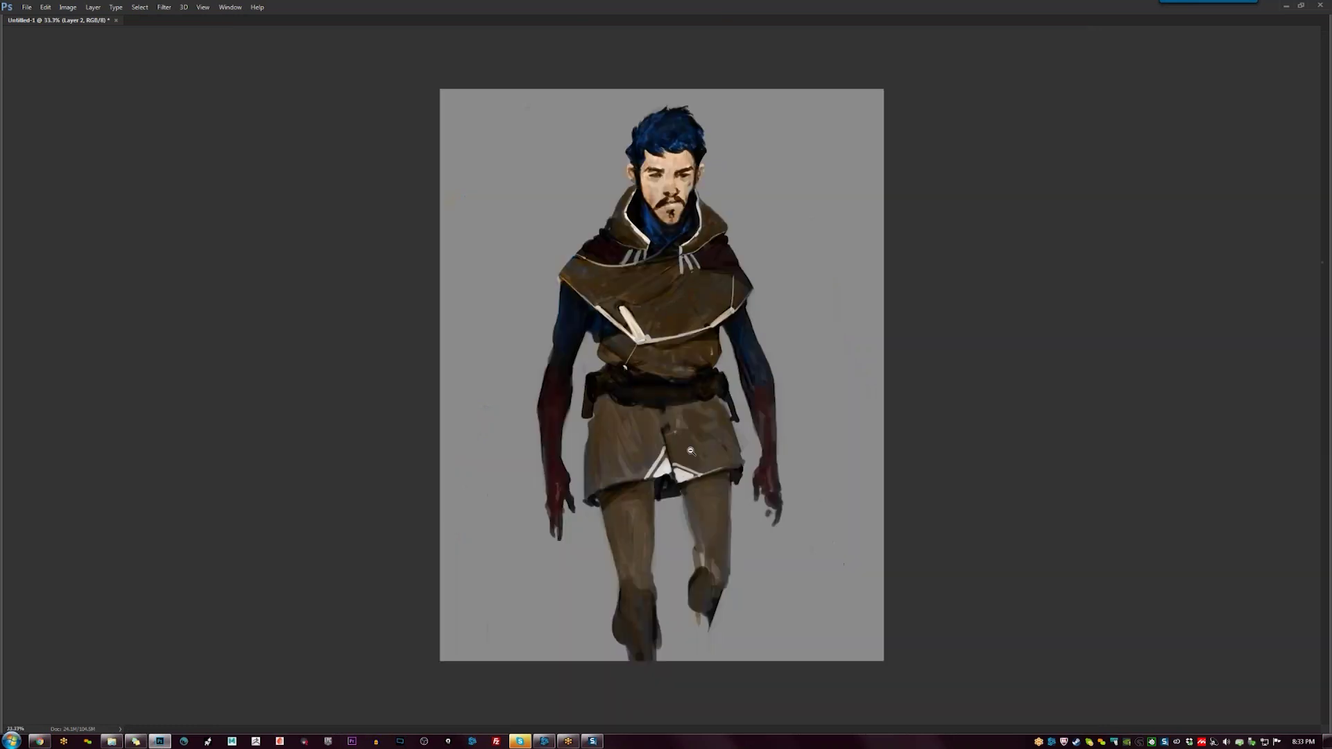
key("Tab")
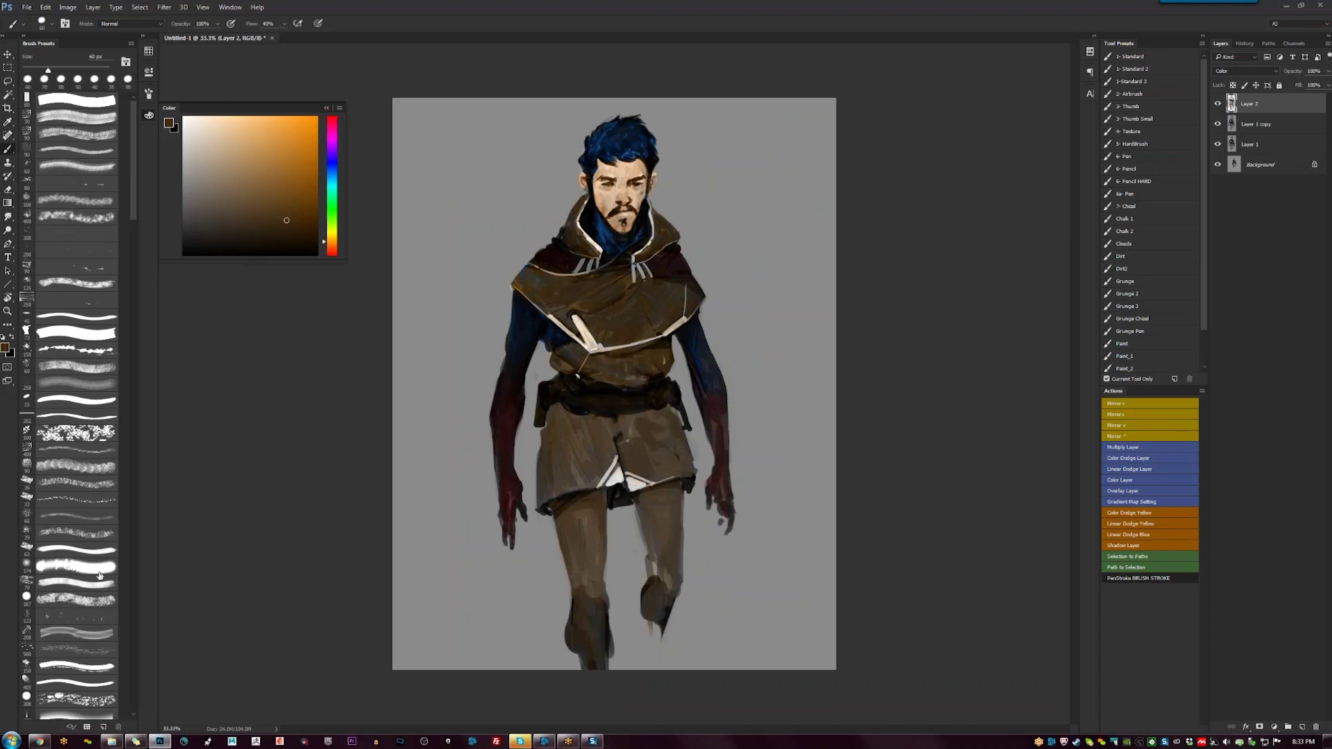
key("bracketright")
key("bracketright")
key("bracketright")
key("bracketright")
key("bracketright")
key("bracketright")
key("bracketright")
key("bracketright")
key("bracketright")
key("bracketright")
key("bracketright")
key("bracketright")
key("bracketright")
key("bracketright")
key("bracketright")
key("bracketright")
key("bracketright")
Switch to Skype and view the armoured swordsman image shared in the class chat, minimizing the windows opened over it
left_click(519, 741)
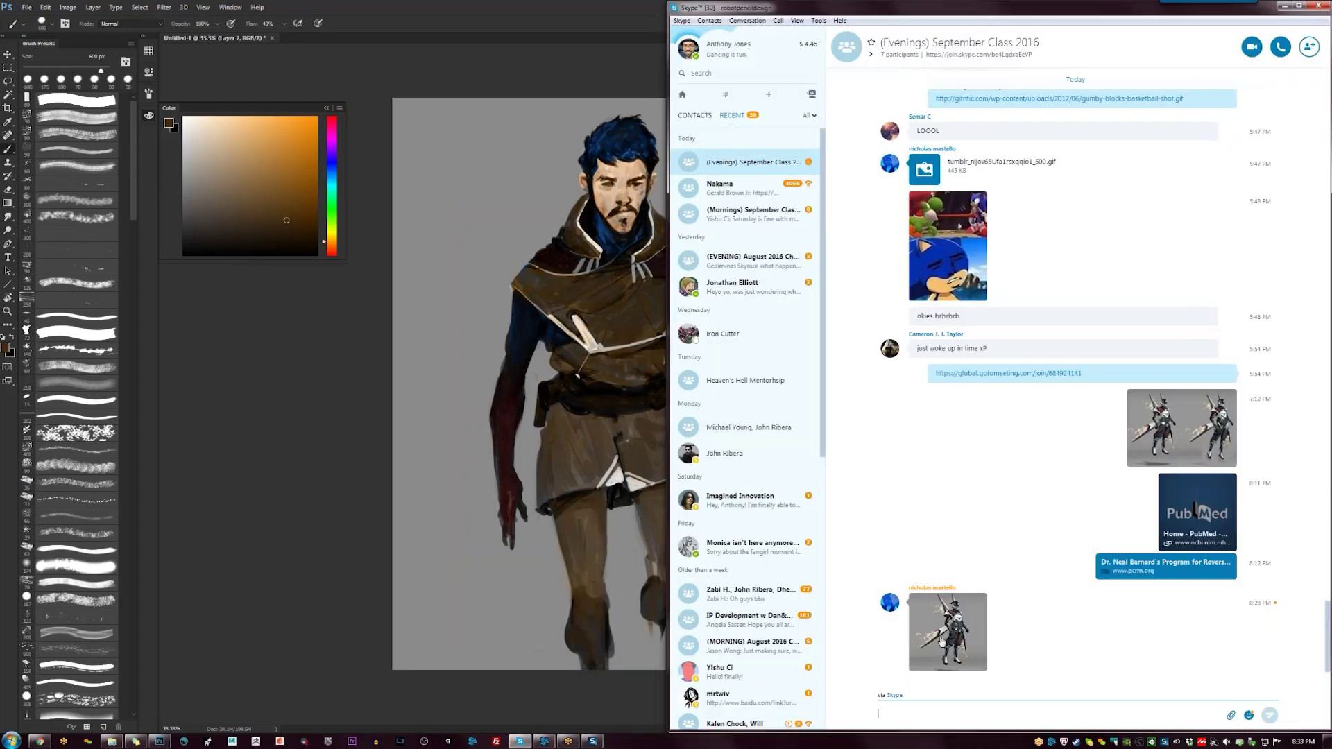
left_click(940, 642)
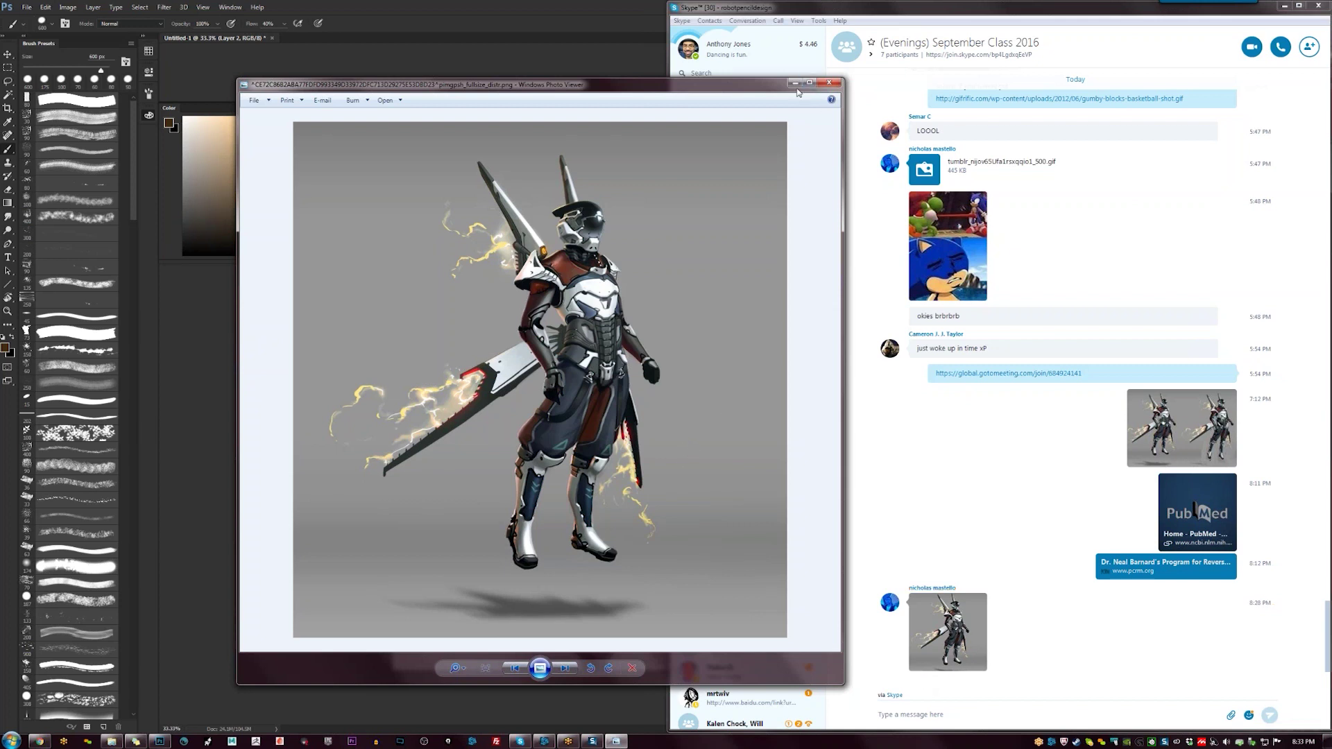
left_click(39, 741)
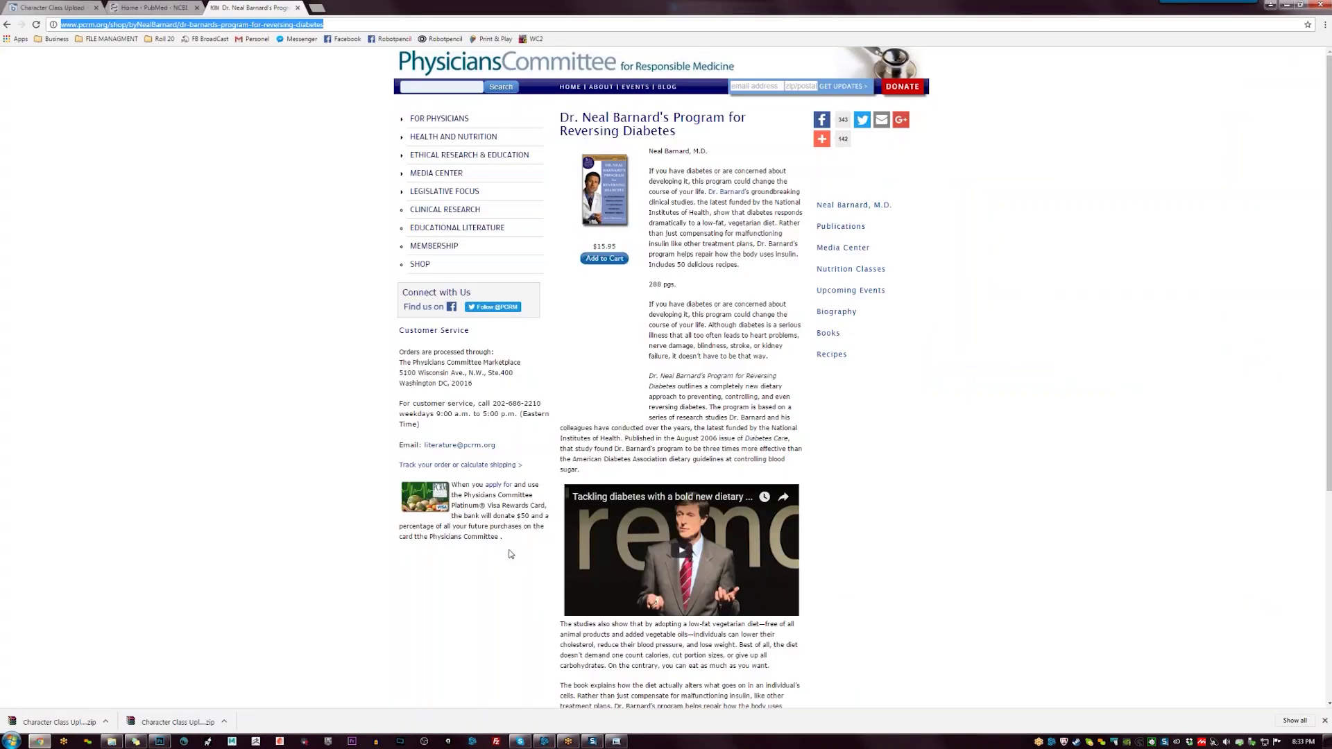
left_click(1271, 5)
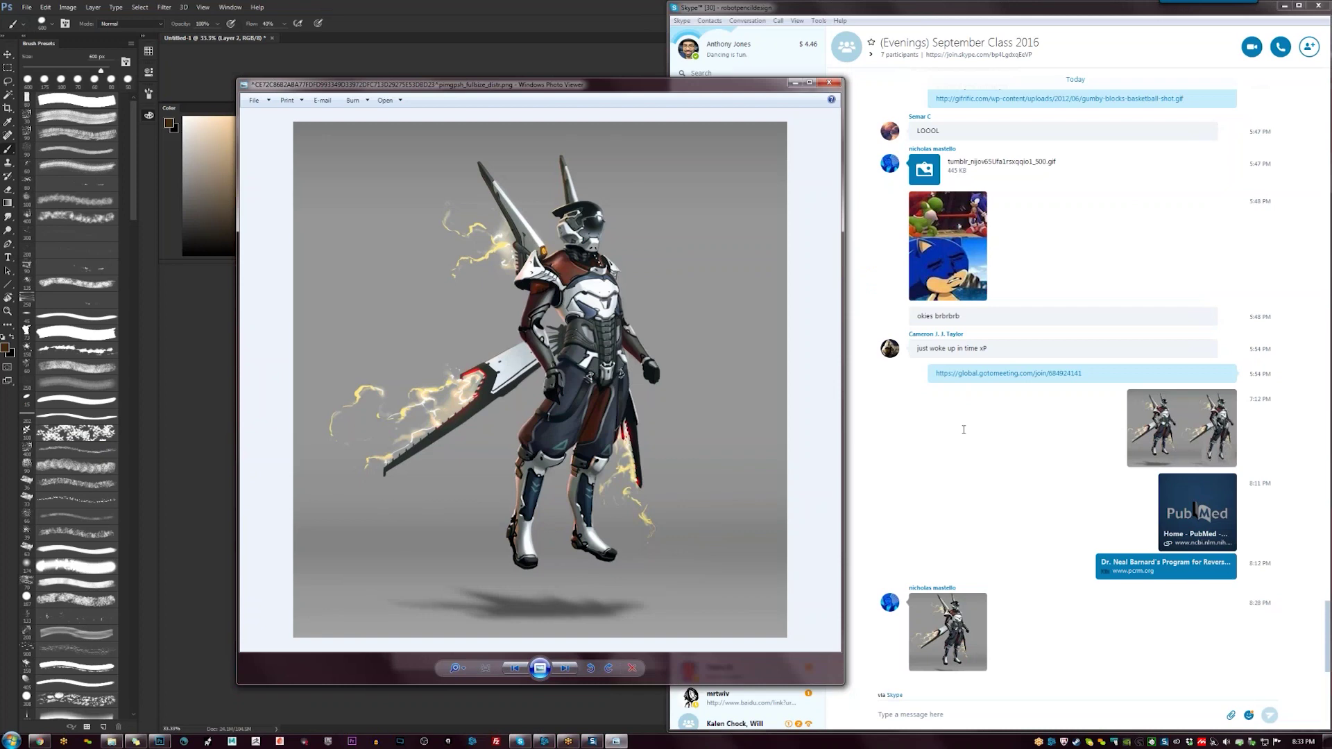
left_click(796, 84)
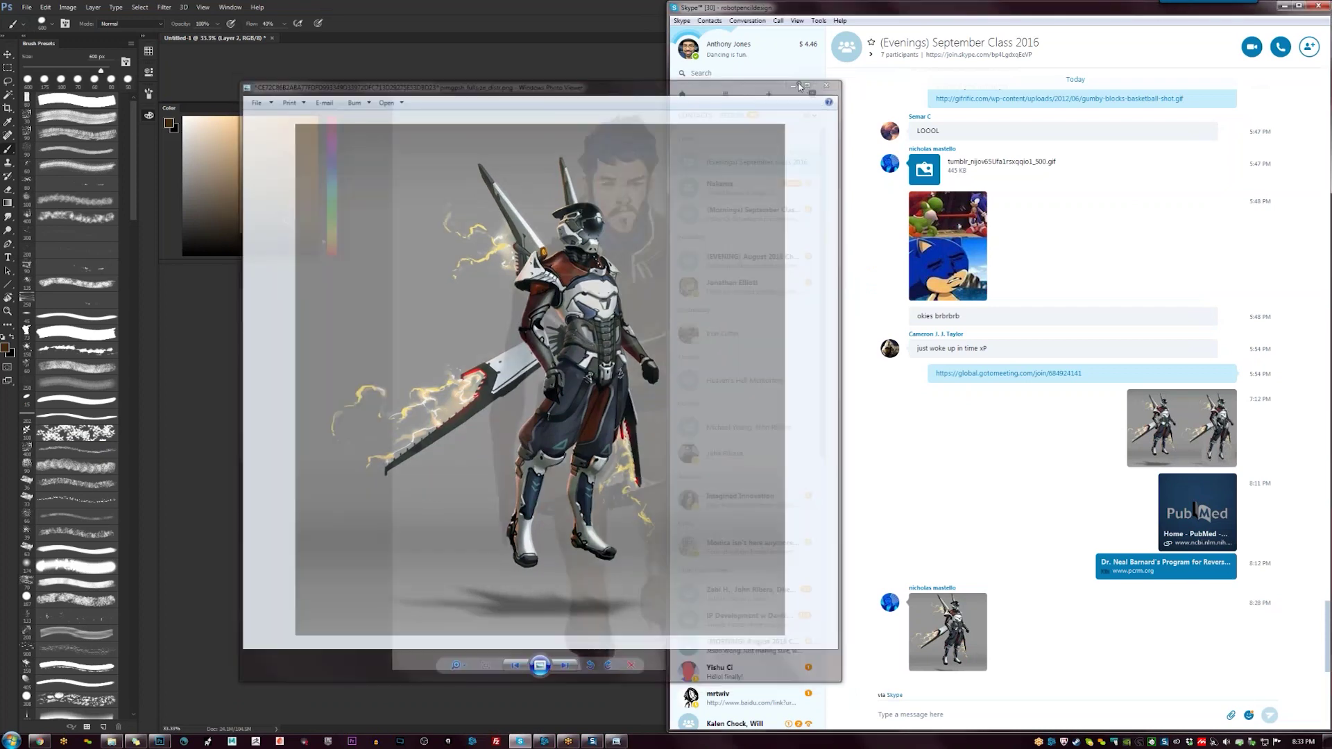
Search the Skype contacts for the fellow mentor, open that chat and send the greeting "Hey!"
left_click(736, 72)
type("kal")
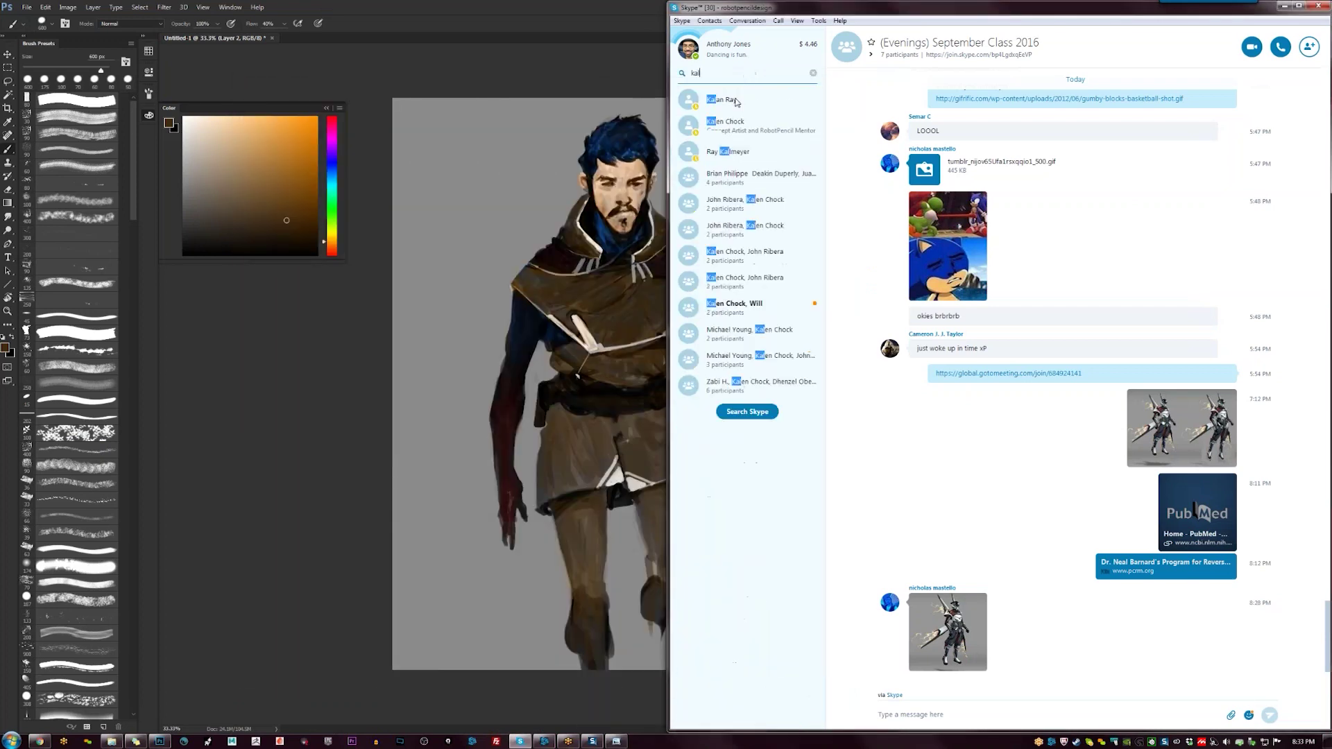
left_click(740, 121)
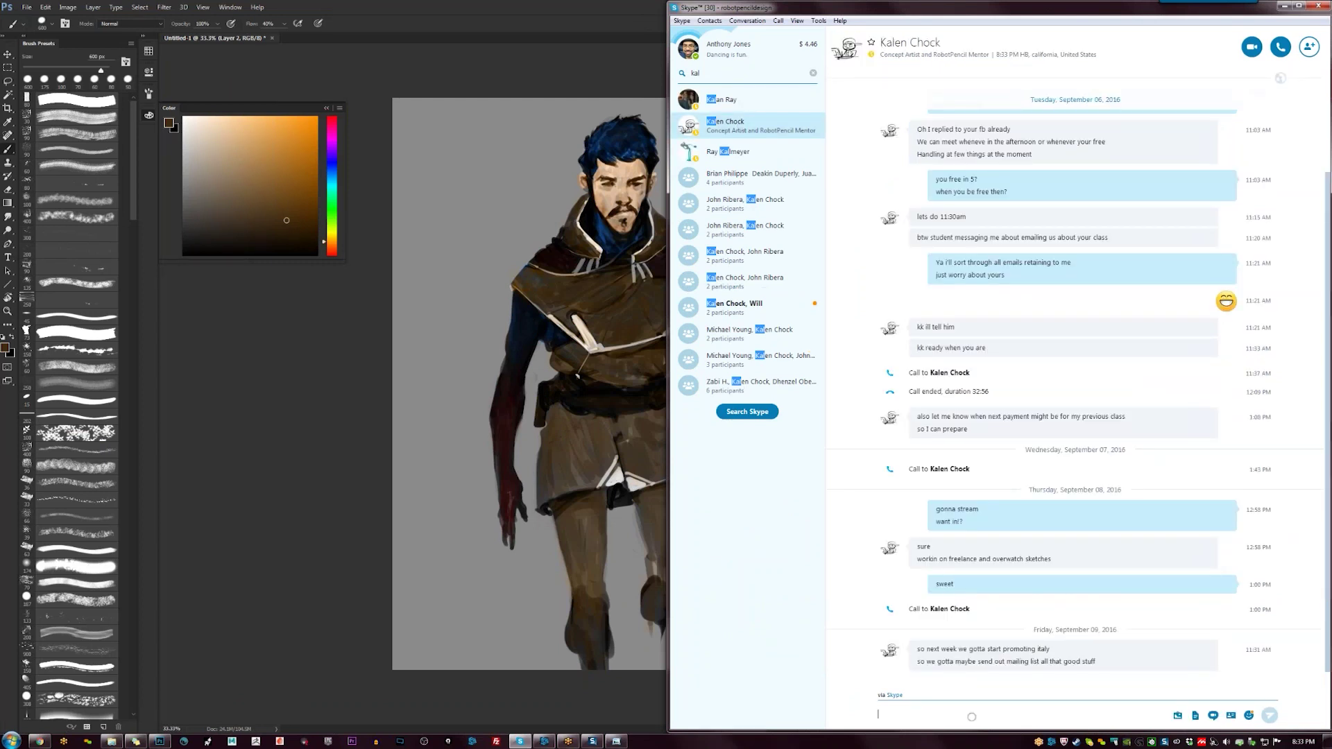
type("Hey!")
key("Return")
Send the message "a student wants to take your class and wanted to know if you had a class in the future."
type("a student wants to take your")
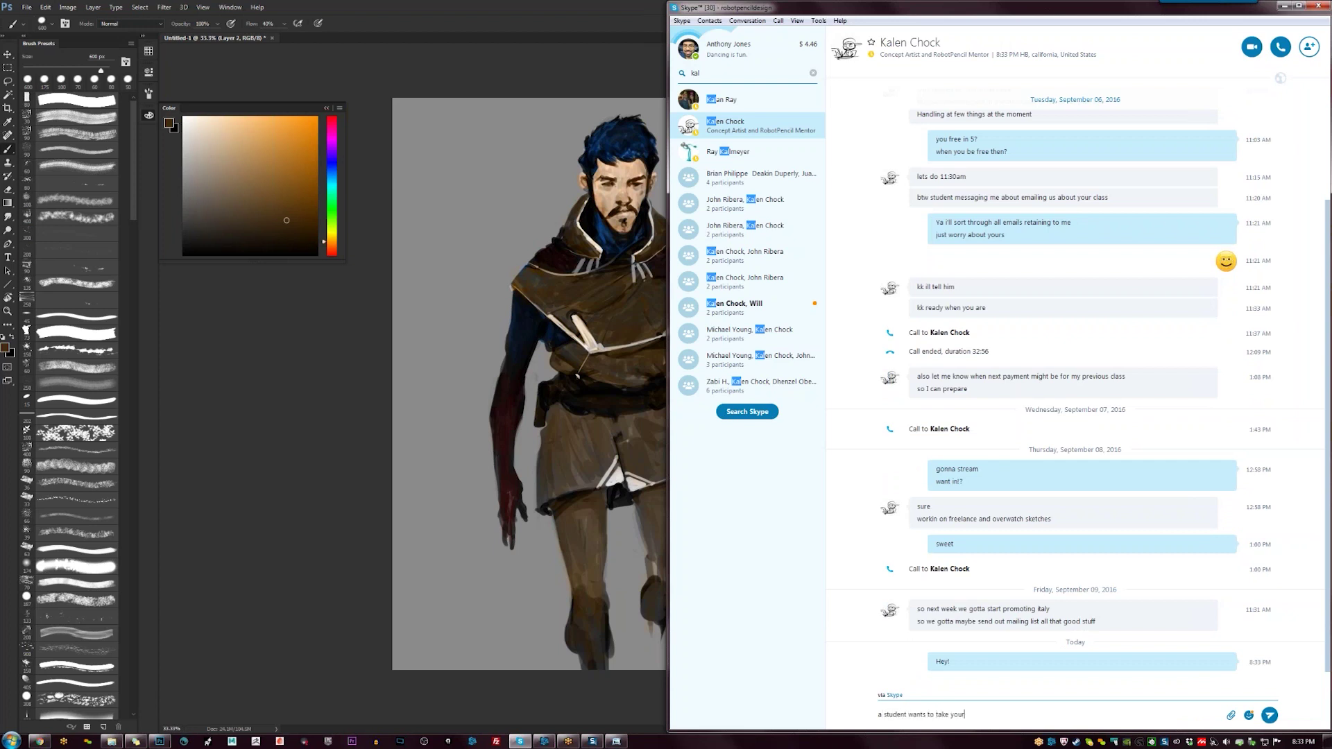
type(" class ad")
type("d wanted to know if y")
key("BackSpace")
key("BackSpace")
type("you had anclass in the future.")
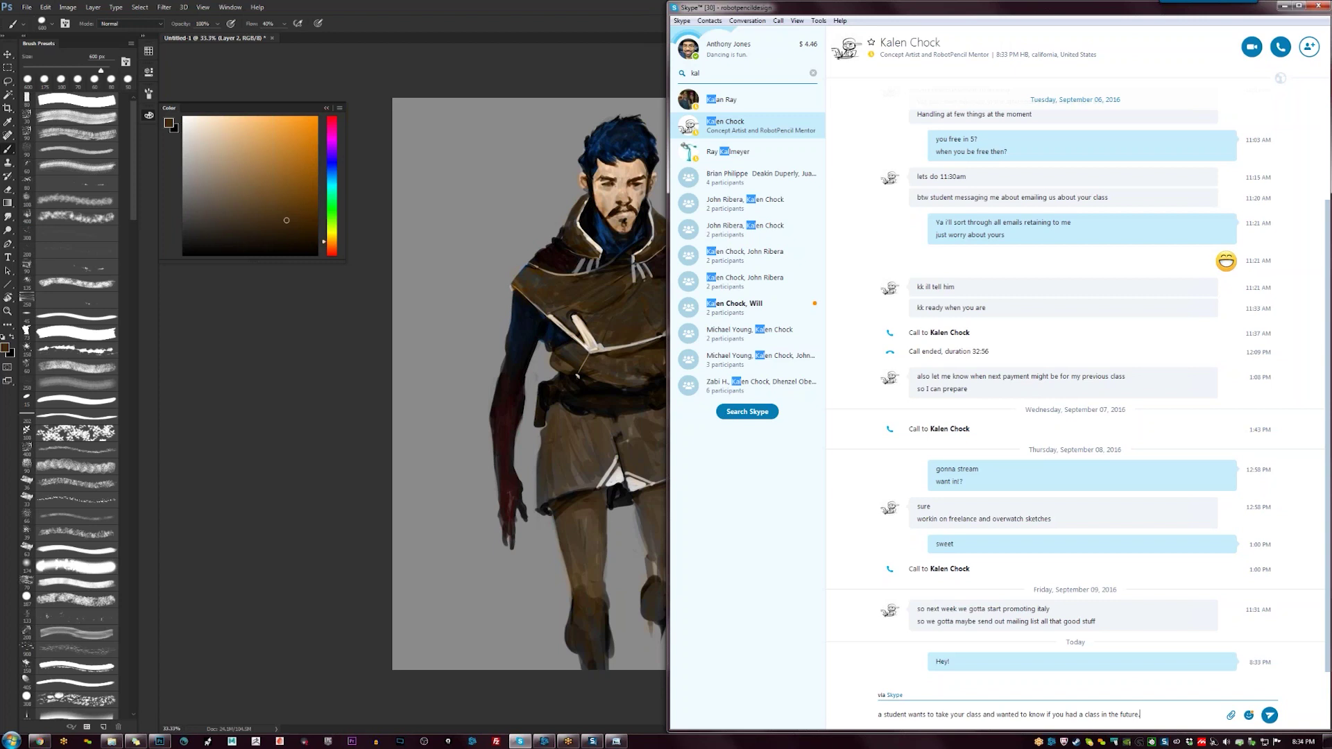
key("Return")
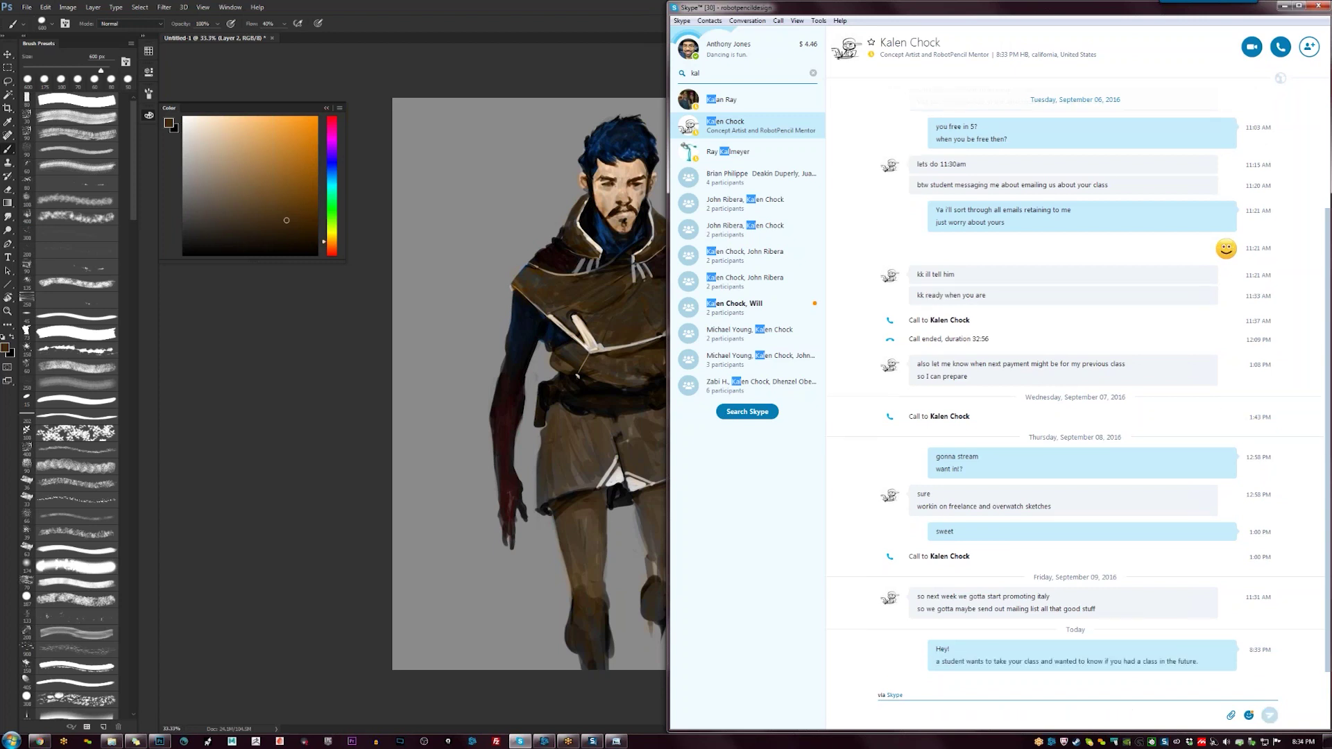
Send the follow-up message "October or november?" in the same chat
type("november")
key("ctrl+a")
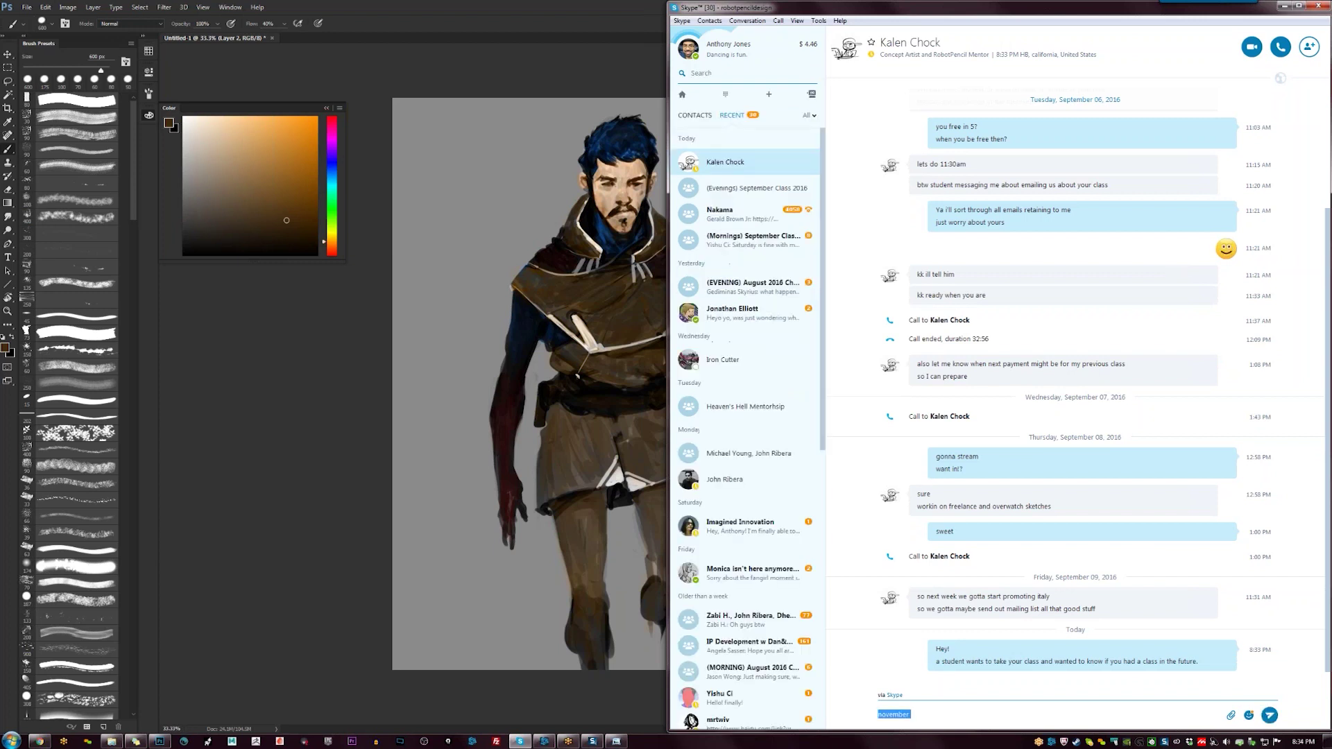
type("Or")
type("tober or")
type(" november?")
key("Return")
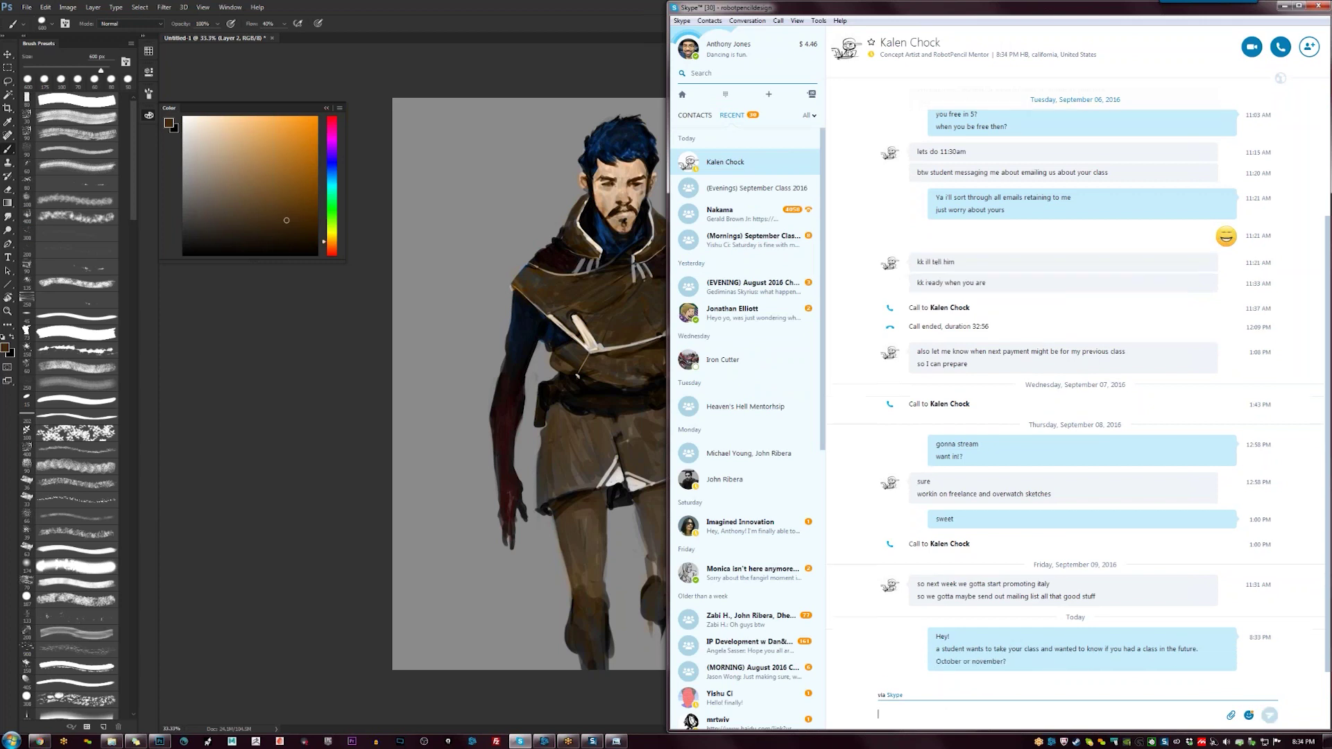
Switch back to Photoshop and prepare an 80 px brush with a dark desaturated brown for tinting the clothing
left_click(318, 523)
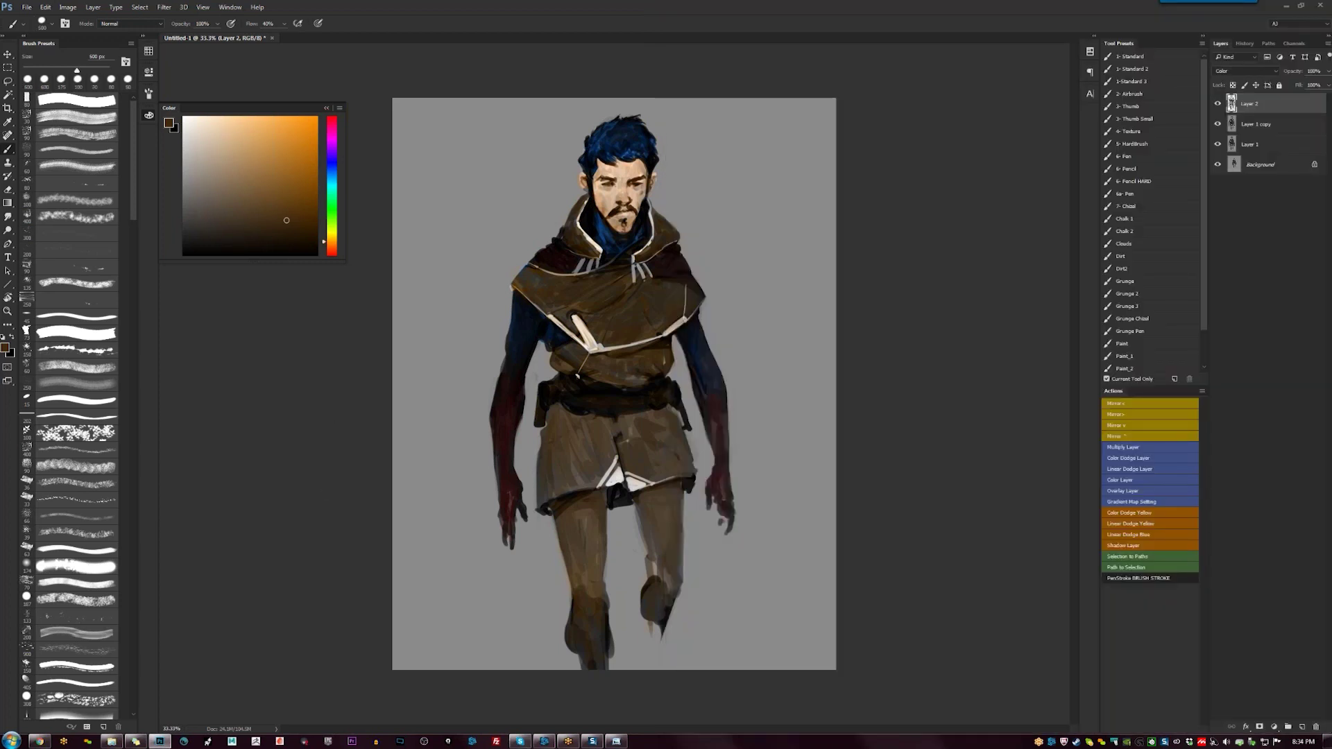
key("z")
left_click(624, 368)
key("b")
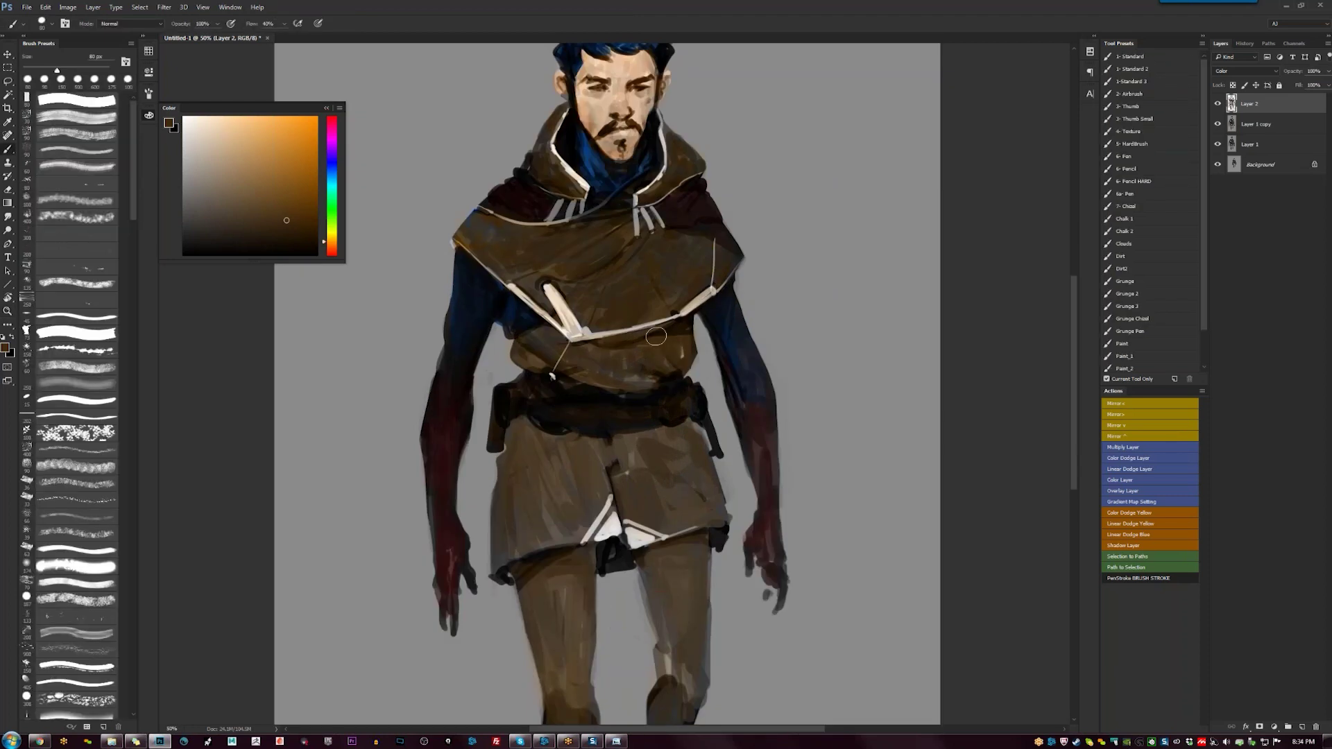
left_click(228, 226)
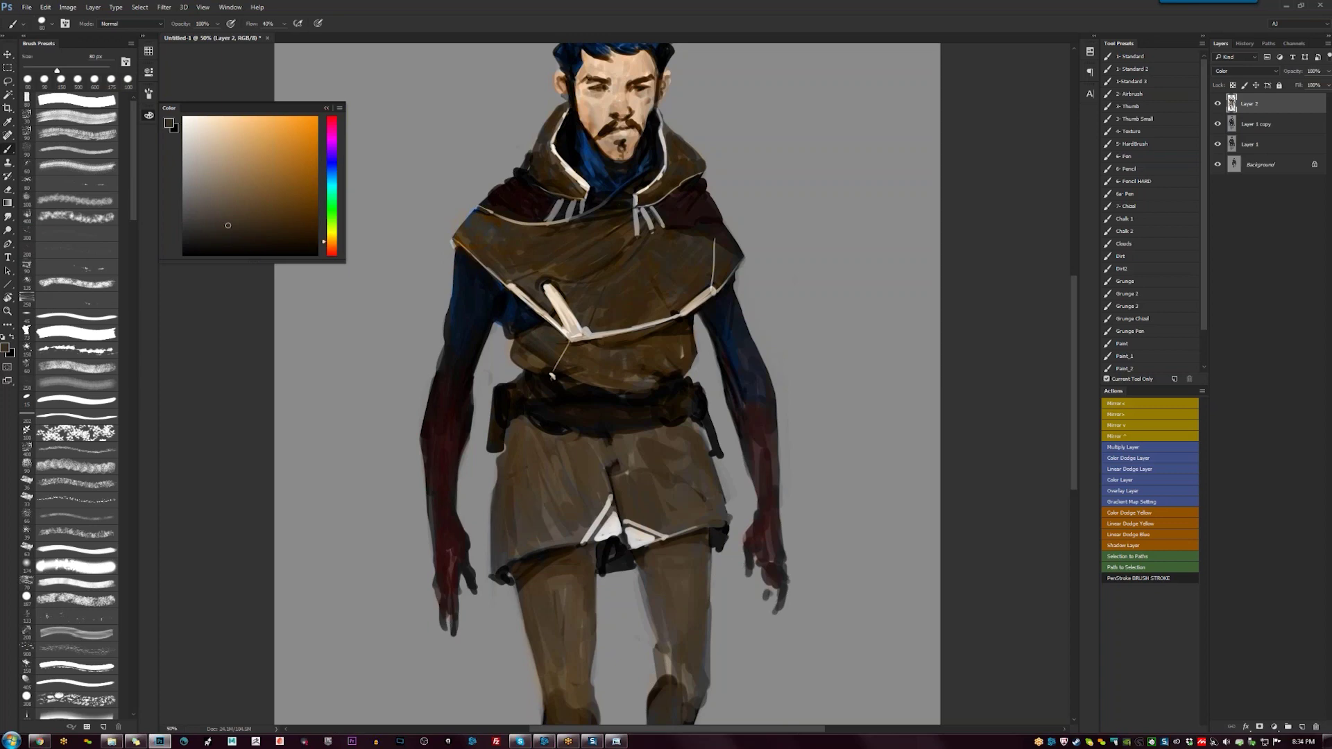
Choose a light orange-tan and warm up the character's face and ears with a progressively smaller brush
mouse_move(567, 599)
left_mouse_down()
mouse_move(569, 432)
mouse_move(603, 572)
mouse_move(597, 663)
mouse_move(583, 581)
left_mouse_up()
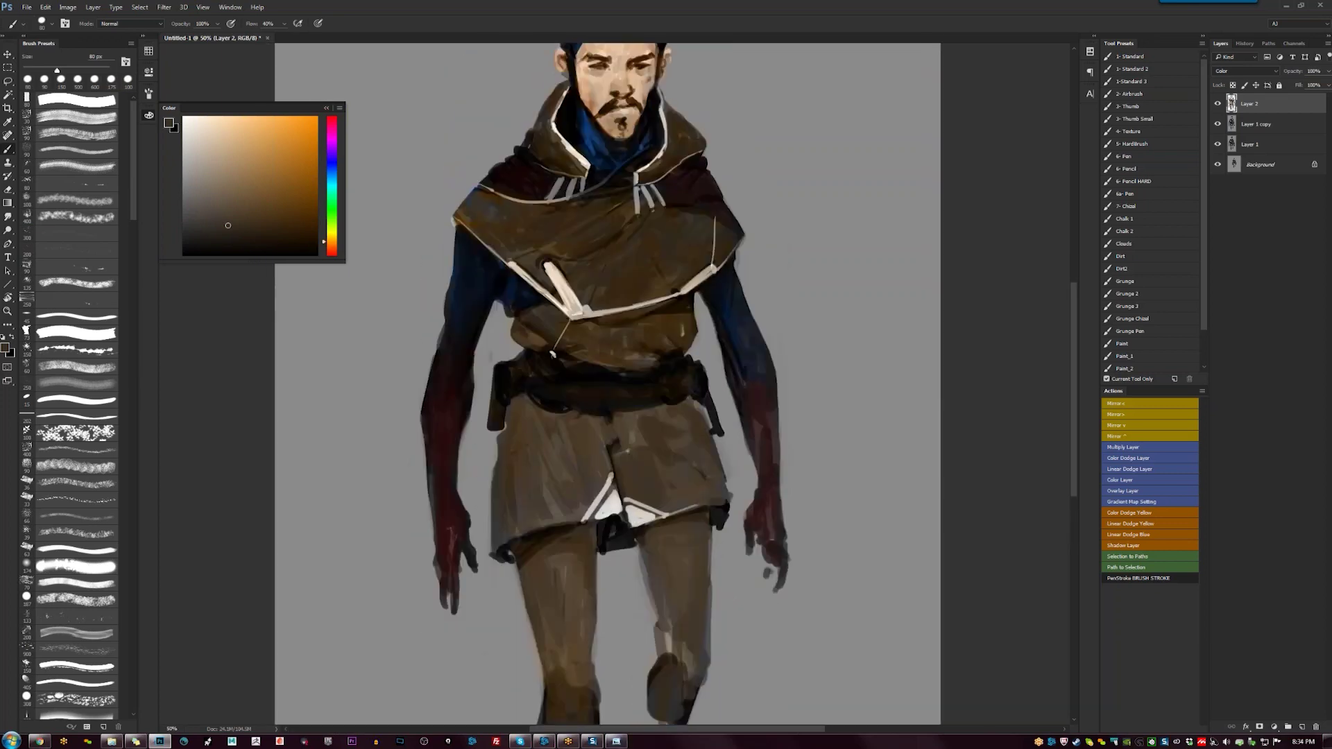
left_click_drag(678, 367, 672, 395)
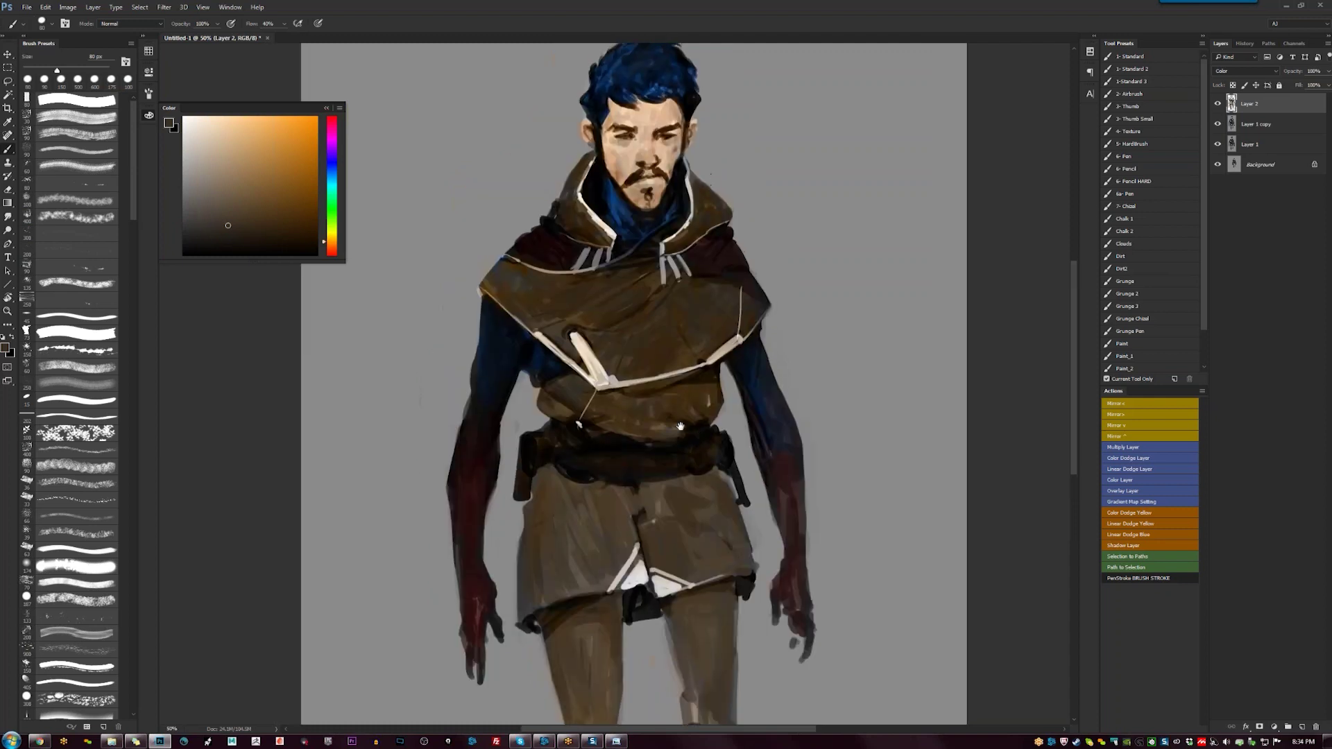
left_click(278, 160)
key("bracketright")
key("bracketright")
key("bracketright")
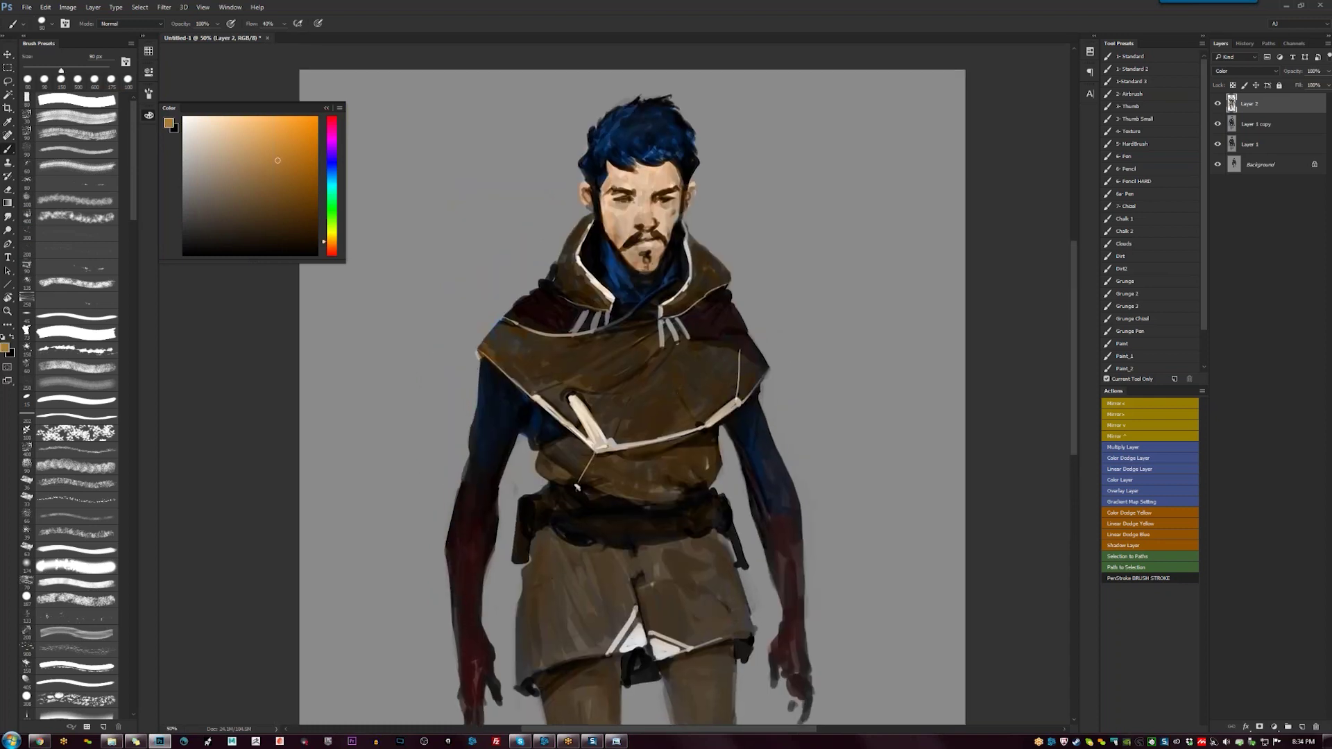
mouse_move(628, 215)
left_mouse_down()
mouse_move(665, 251)
mouse_move(644, 187)
left_mouse_up()
key("bracketleft")
key("bracketleft")
key("bracketleft")
key("bracketleft")
key("bracketleft")
key("bracketleft")
key("bracketleft")
left_click_drag(691, 183, 684, 203)
key("z")
left_click(588, 209, "alt")
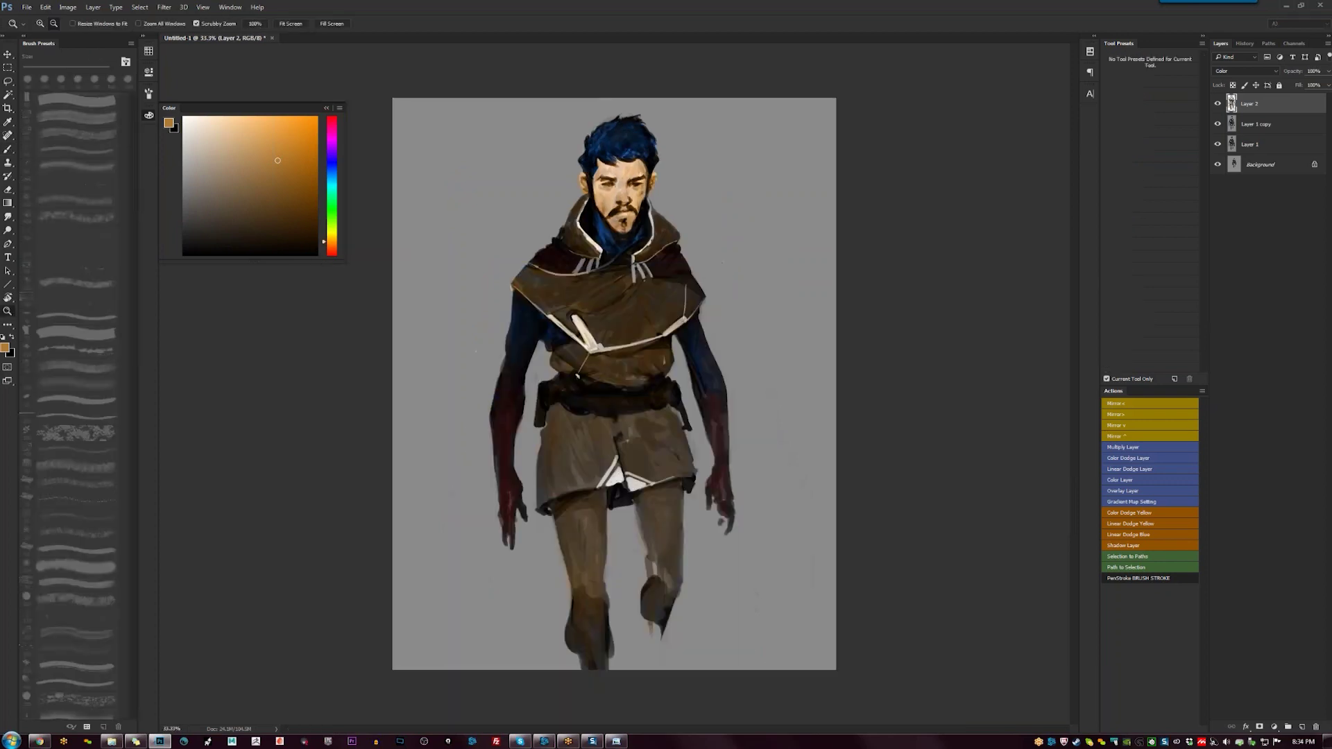
Brush warm orange-brown over the tunic skirt below the belt with a small brush, resampling tones from the figure
left_click(588, 209, "alt")
key("Tab")
key("ctrl+plus")
key("ctrl+plus")
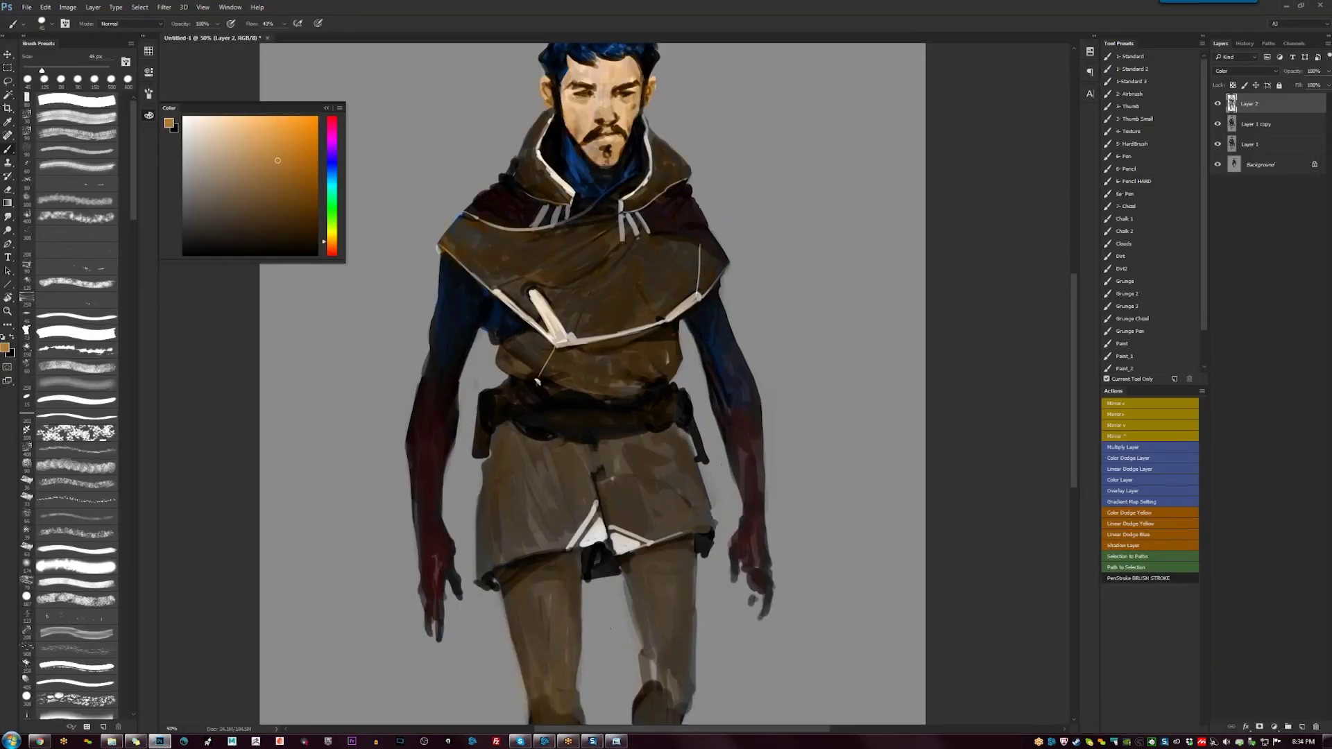
key("bracketleft")
key("bracketleft")
key("bracketleft")
key("bracketleft")
key("bracketleft")
key("bracketleft")
key("bracketleft")
key("bracketleft")
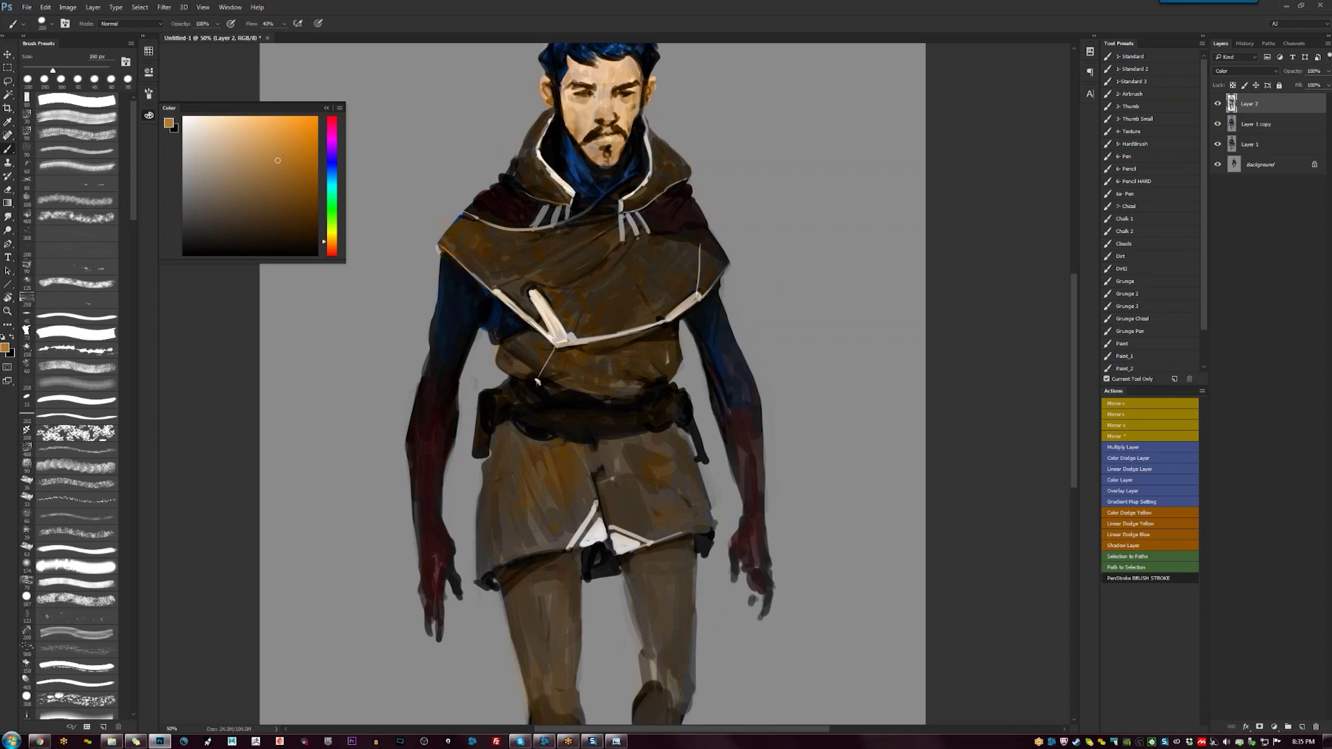
key("bracketleft")
key("bracketleft")
key("bracketleft")
key("bracketleft")
key("bracketleft")
key("bracketleft")
key("bracketleft")
key("bracketleft")
key("bracketleft")
key("bracketleft")
left_click(510, 460, "alt")
left_click(527, 478, "alt")
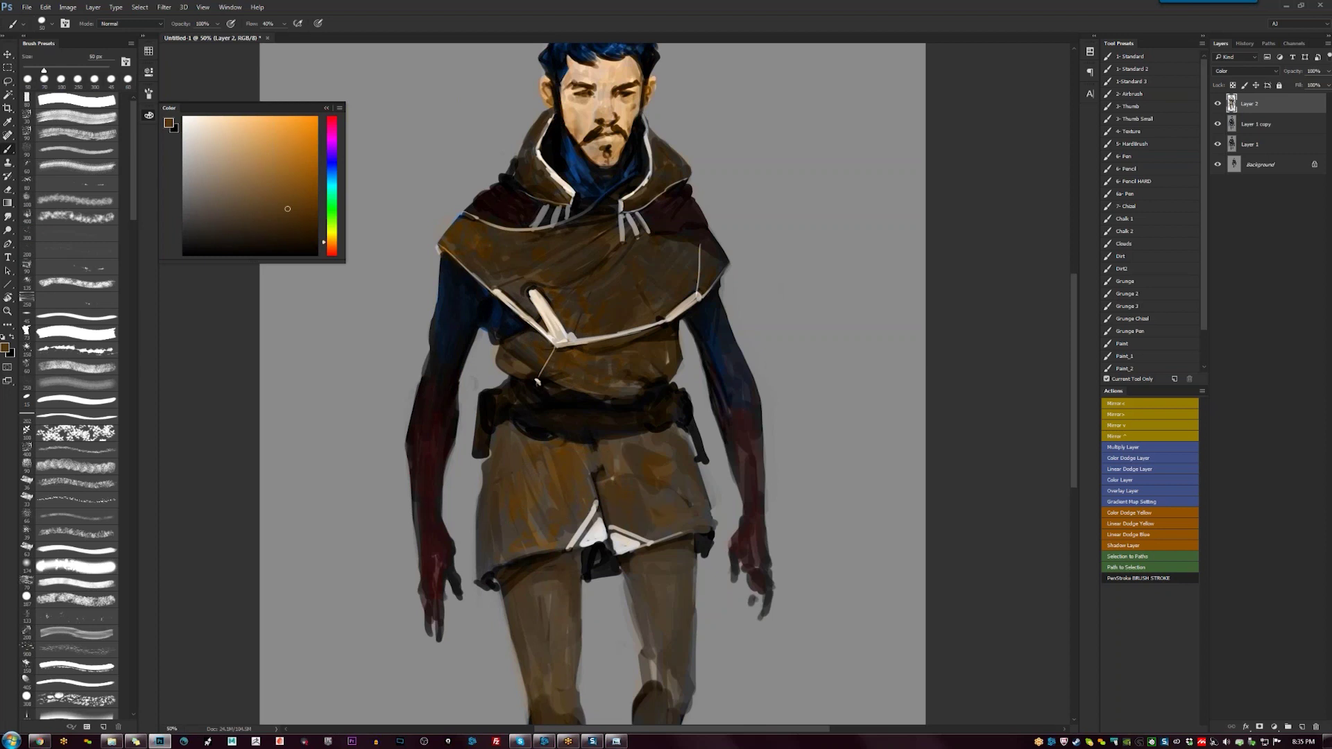
left_click(672, 475, "alt")
left_click_drag(674, 477, 679, 362)
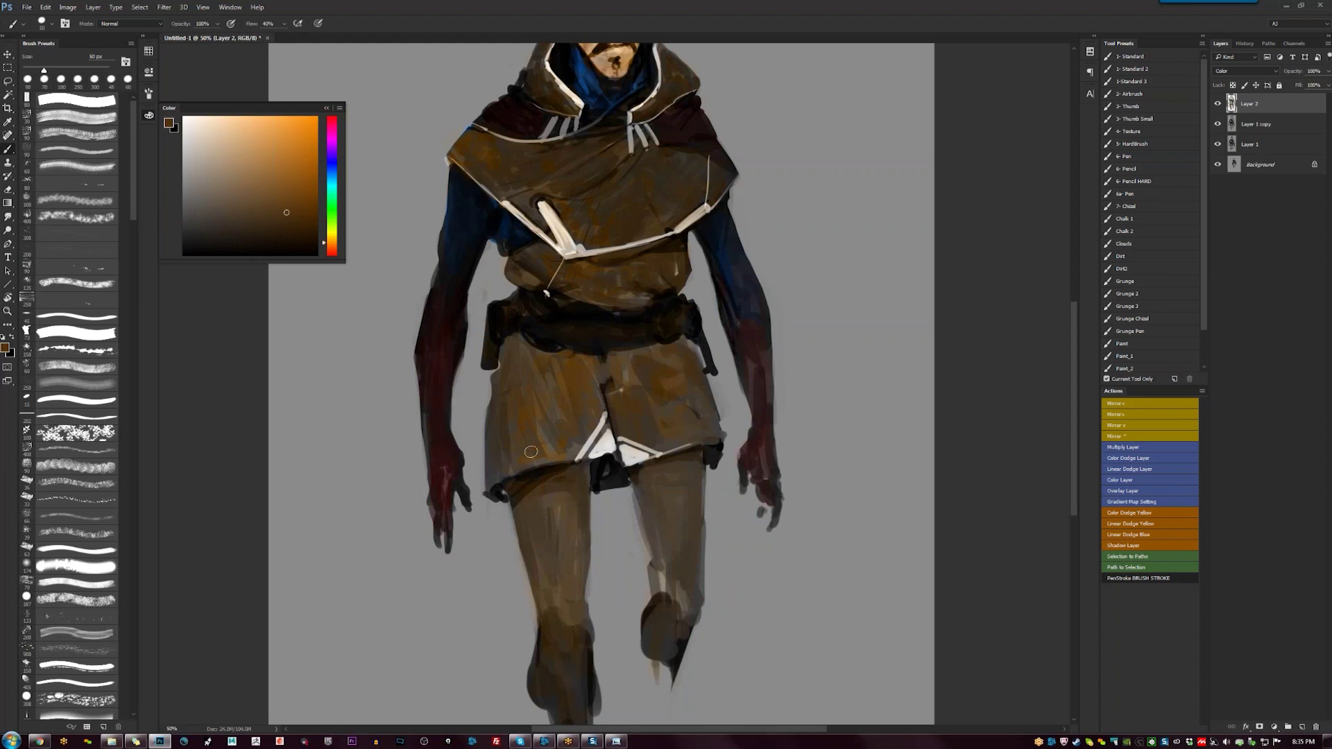
left_click_drag(677, 493, 693, 594)
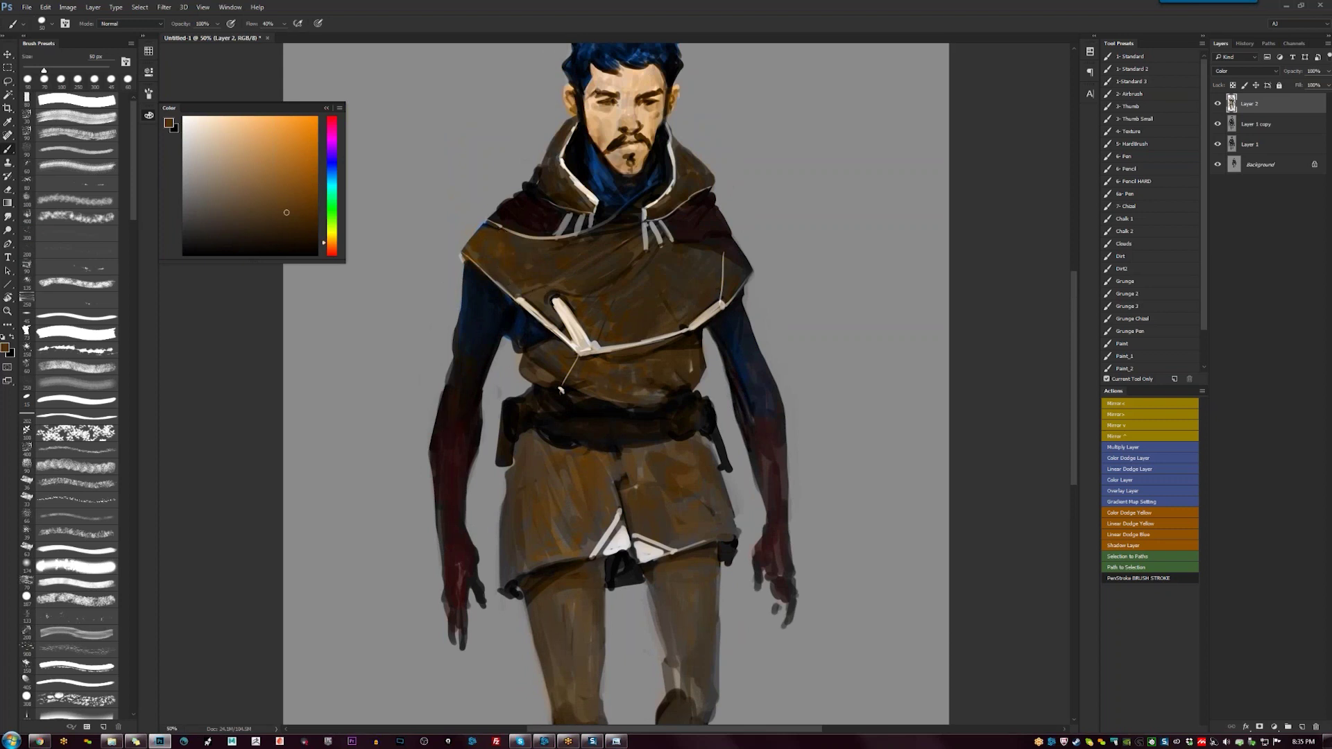
Tint the blue scarf around the neck dark brown to match the cowl
left_click_drag(657, 262, 651, 389)
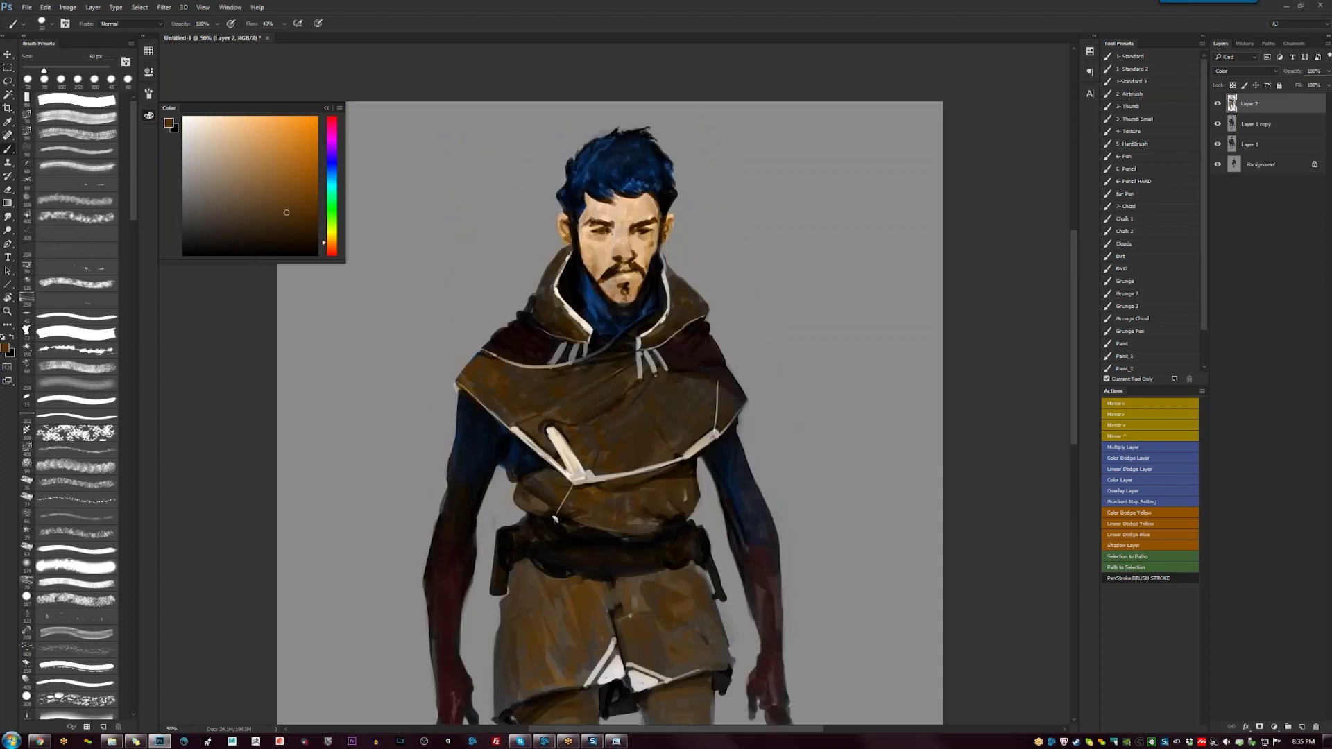
mouse_move(588, 306)
left_mouse_down()
mouse_move(644, 311)
mouse_move(608, 323)
mouse_move(653, 297)
mouse_move(593, 307)
mouse_move(597, 332)
mouse_move(634, 317)
mouse_move(622, 329)
mouse_move(600, 296)
left_mouse_up()
key("ctrl+minus")
key("ctrl+minus")
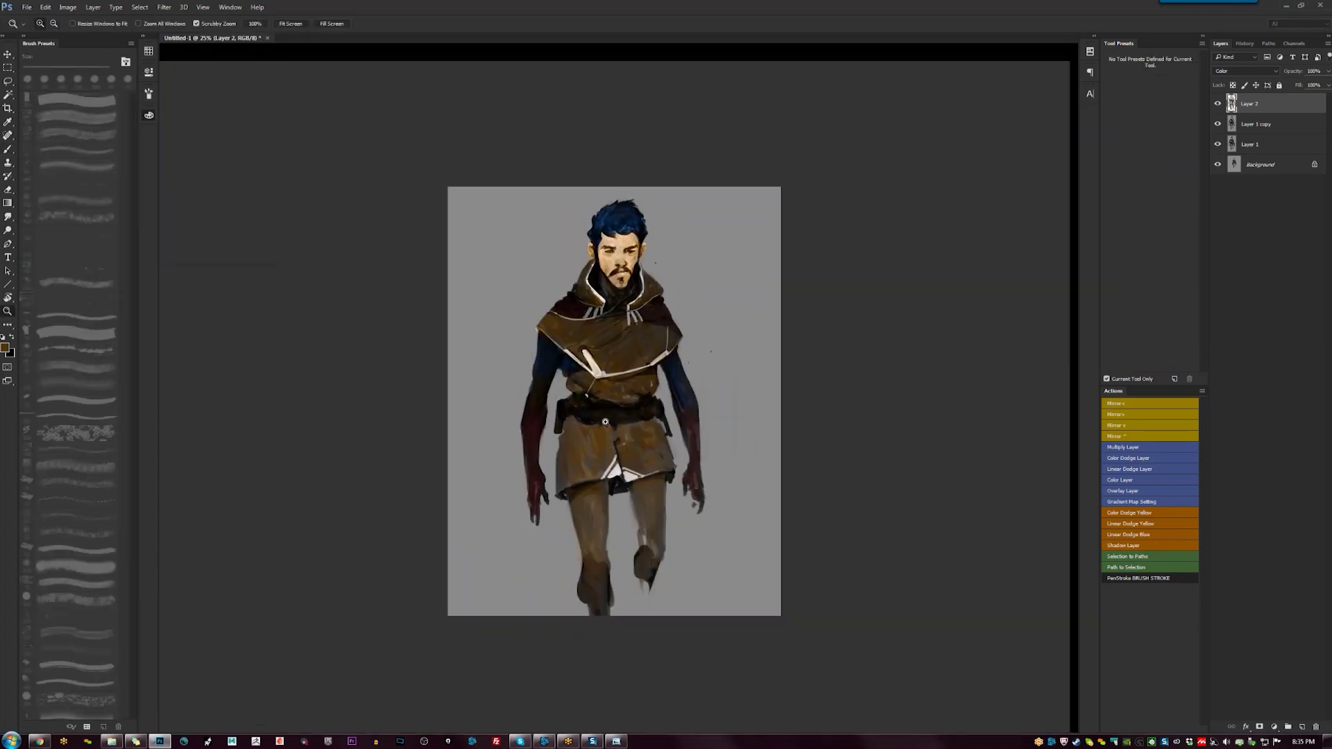
key("z")
left_click(604, 305)
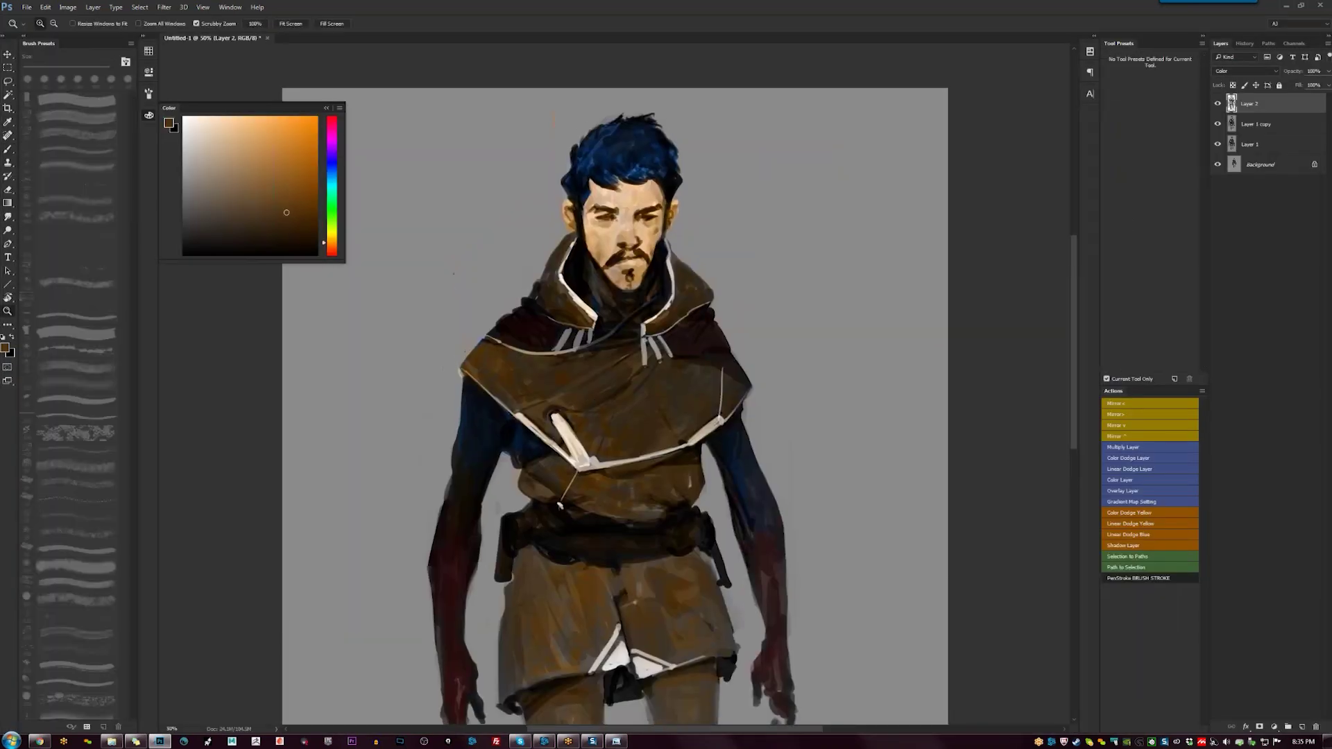
key("ctrl+alt+shift+e")
key("b")
left_click(226, 165)
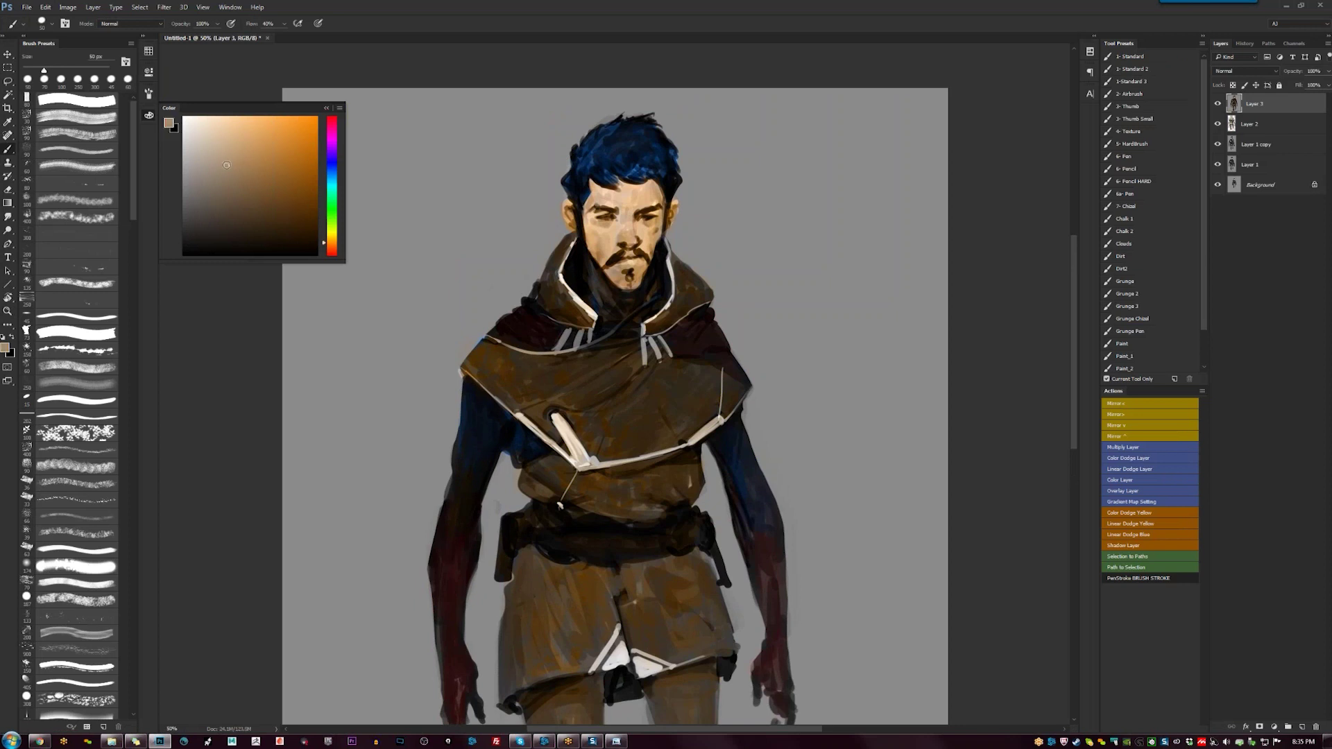
key("ctrl+plus")
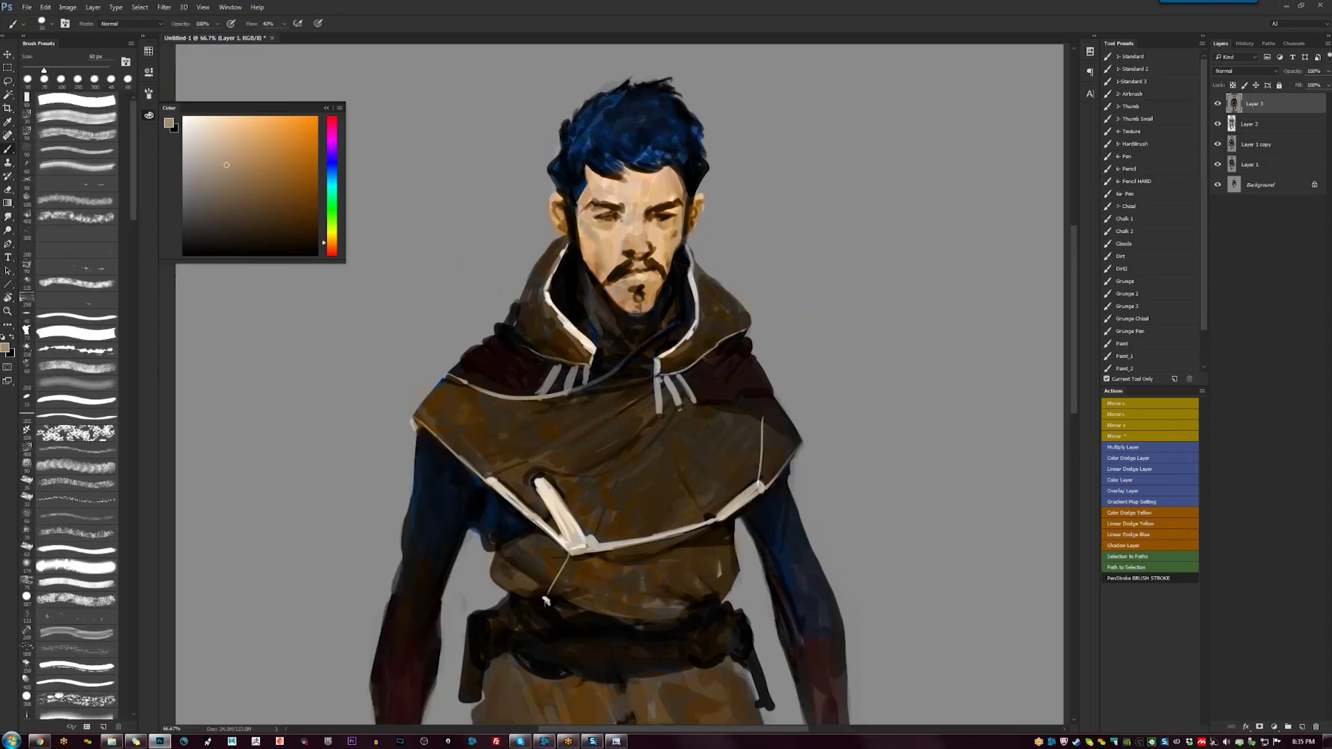
left_click(594, 233, "alt")
left_click(1143, 61)
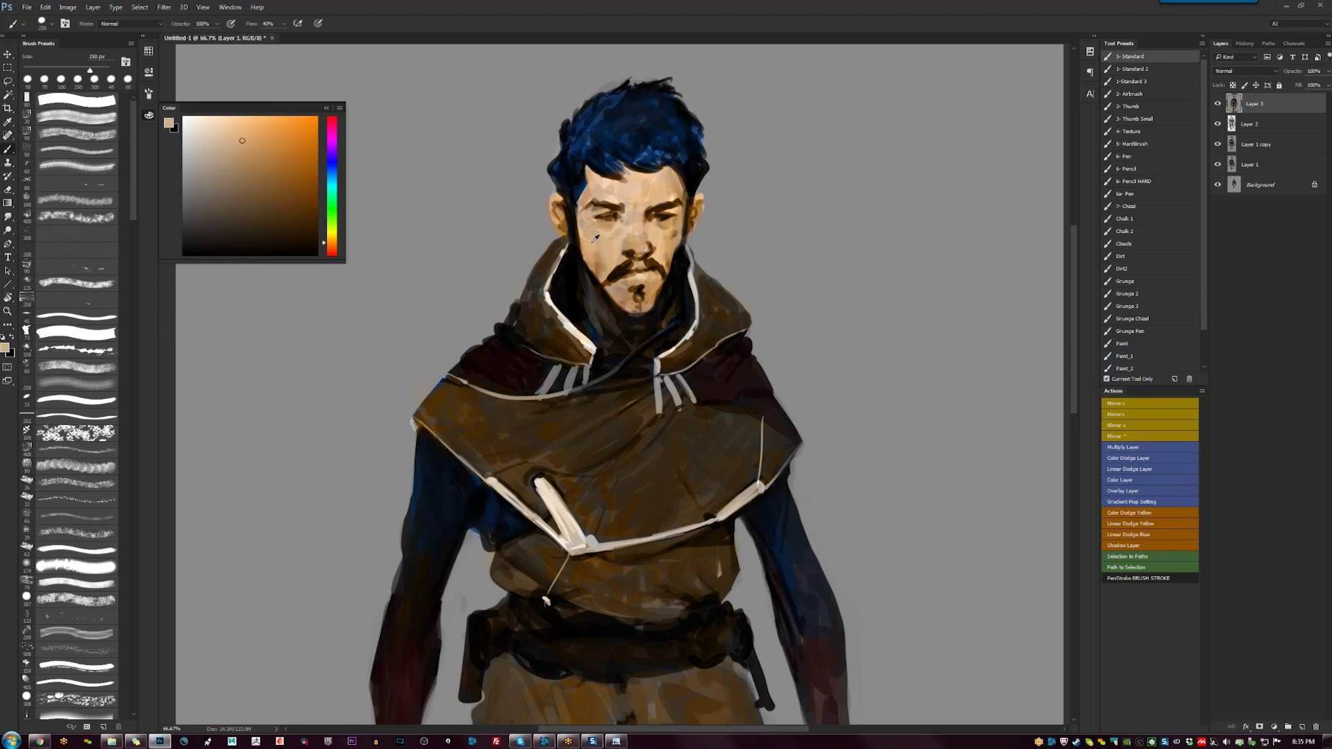
key("z")
left_click(653, 354, "alt")
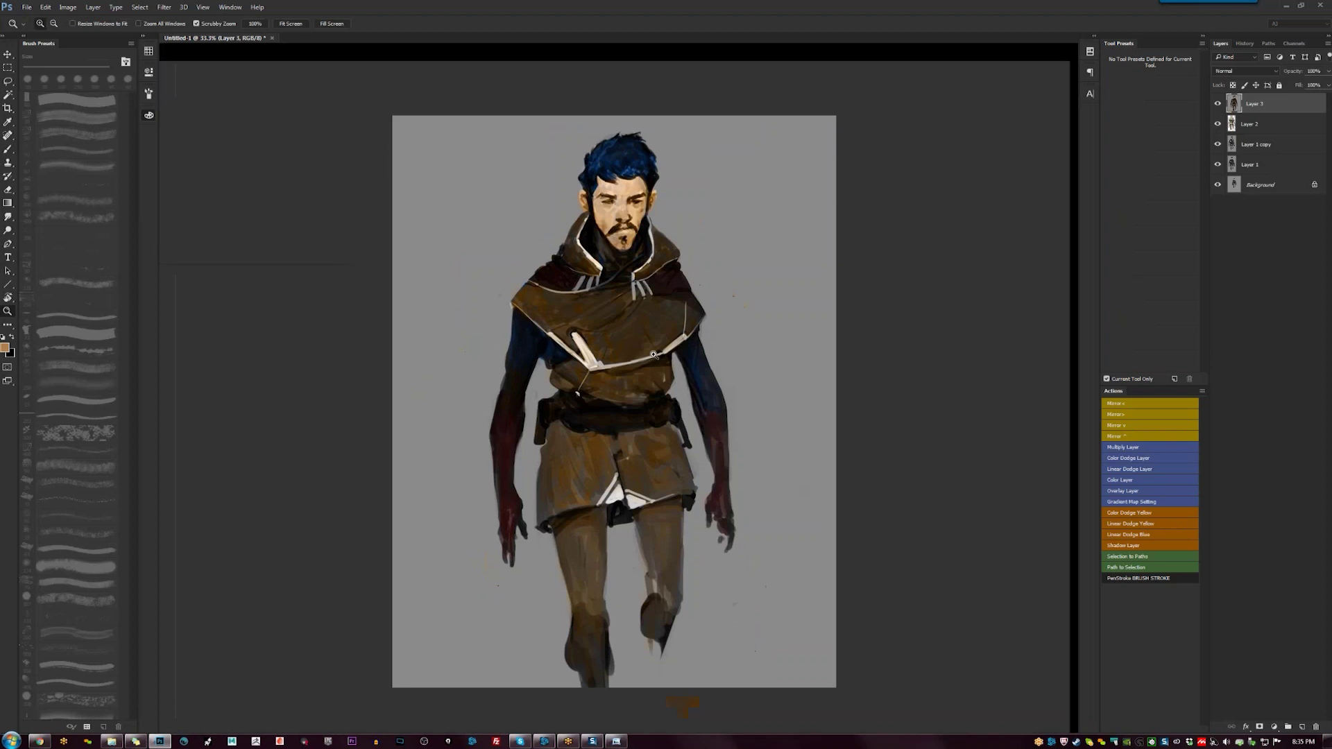
key("b")
left_click(1217, 103)
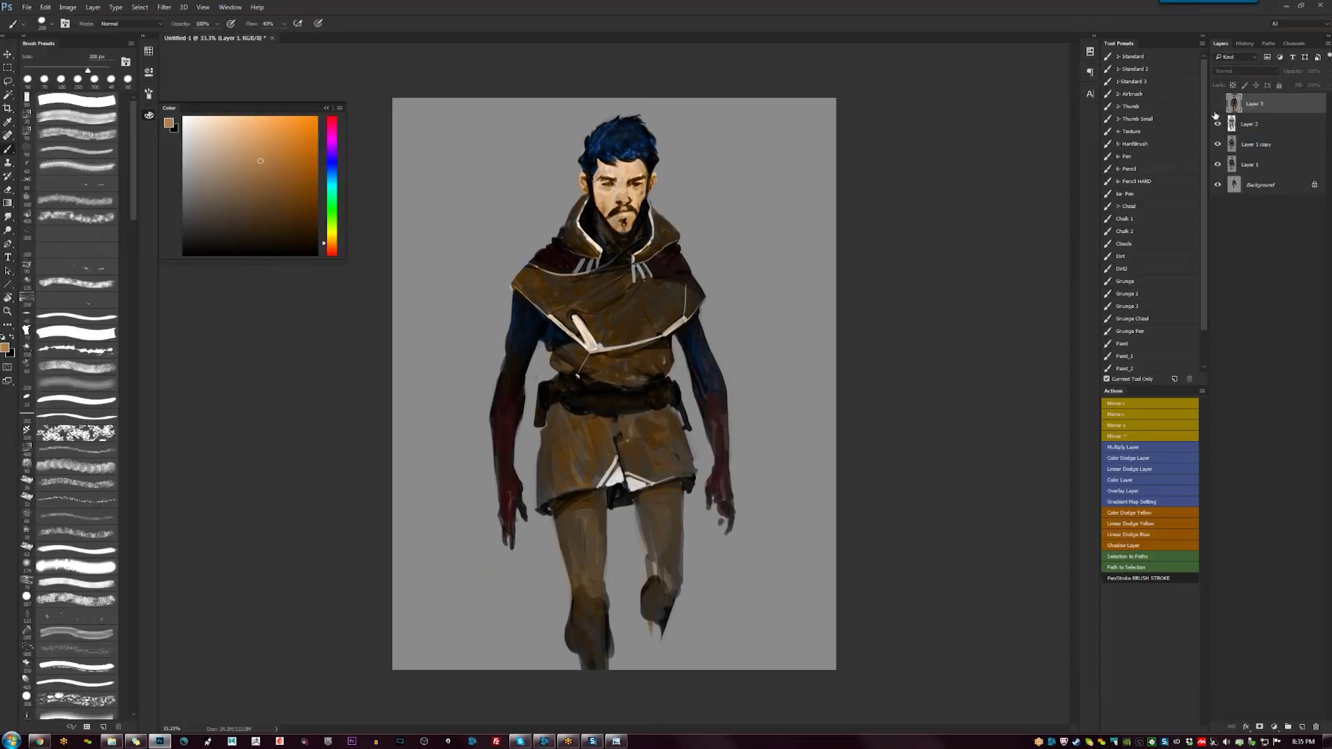
key("Delete")
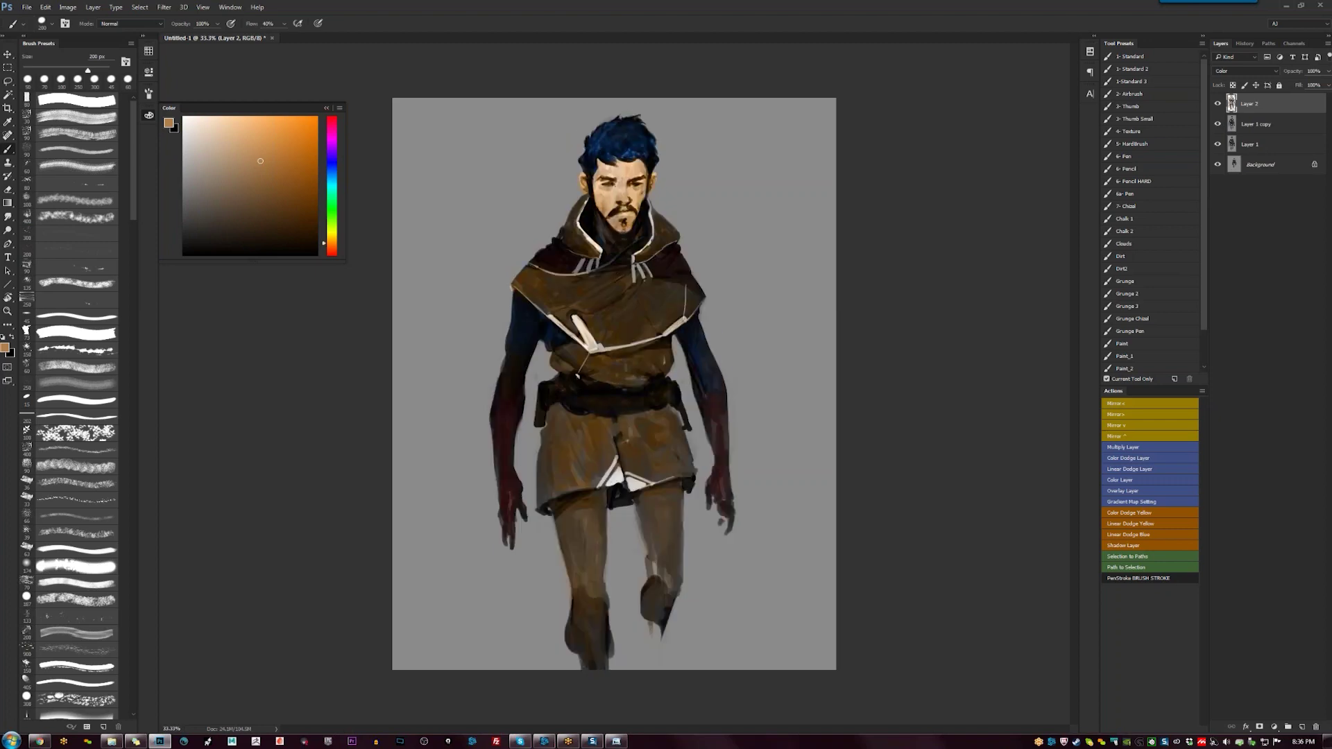
Sample brown from the clothing and glaze a warm dark brown over the cowl and cape with a smaller brush
key("z")
left_click(636, 412)
left_click_drag(635, 421, 641, 473)
key("b")
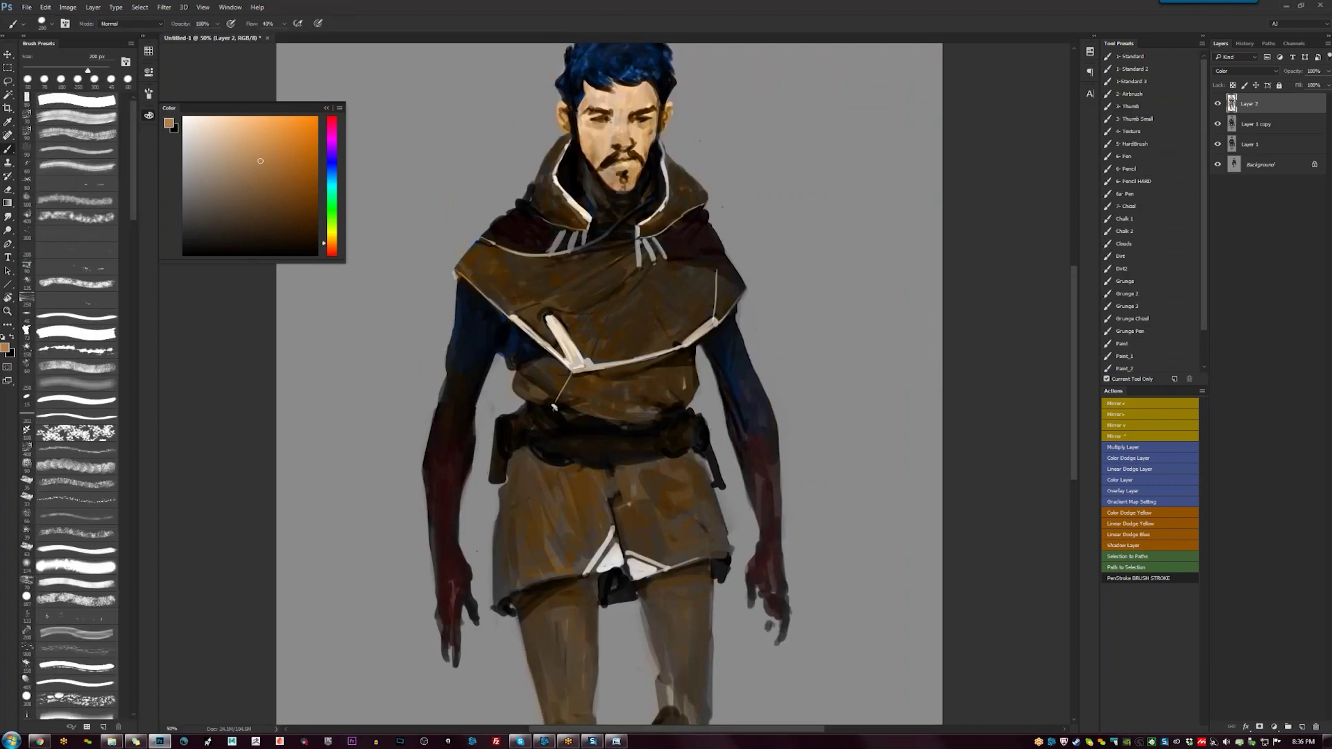
left_click(590, 341, "alt")
key("bracketleft")
key("bracketleft")
key("bracketleft")
key("bracketleft")
key("bracketleft")
key("bracketleft")
key("bracketleft")
key("bracketleft")
key("bracketleft")
key("bracketleft")
left_click(498, 282, "alt")
key("bracketleft")
key("bracketright")
key("bracketright")
key("bracketright")
key("bracketright")
key("bracketright")
key("bracketright")
key("z")
left_click(614, 462, "alt")
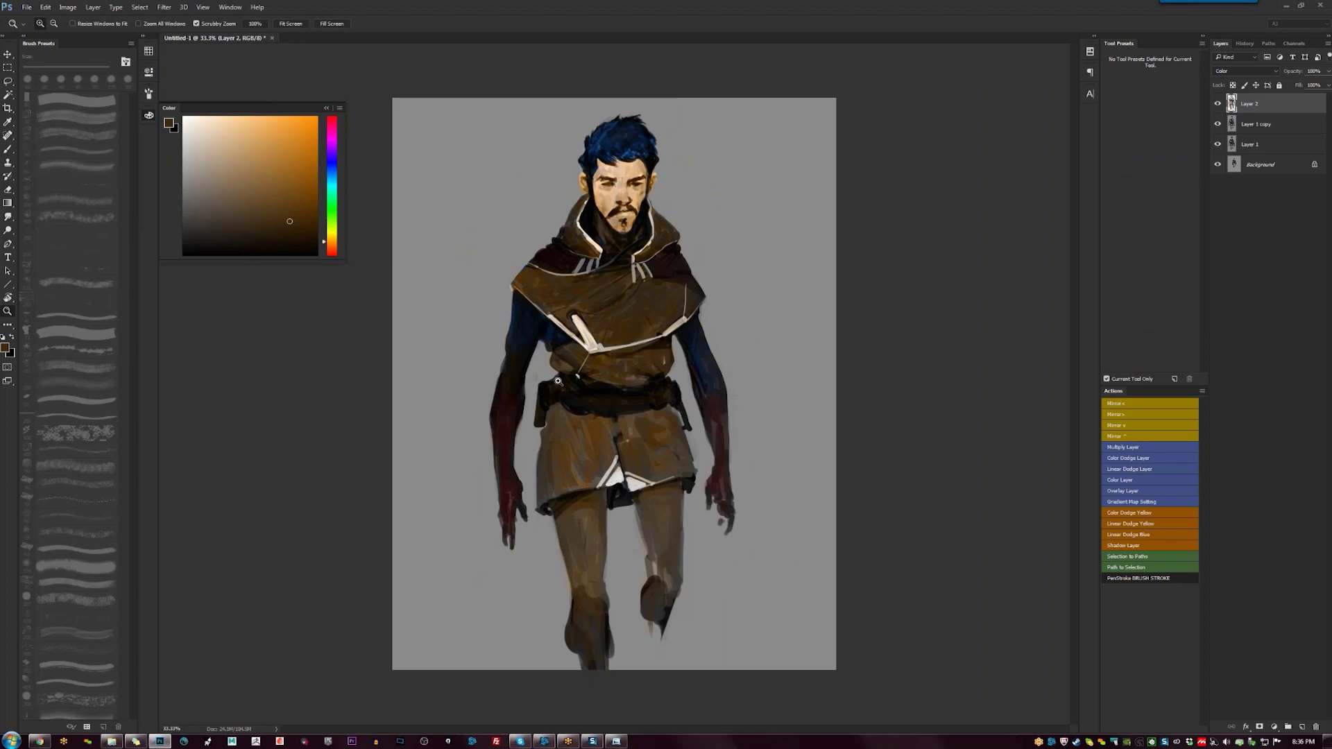
Choose a bright blue and tint the sleeves of both arms with an enlarged brush
left_click(333, 175)
left_click(274, 117)
key("b")
key("bracketright")
key("bracketright")
key("bracketright")
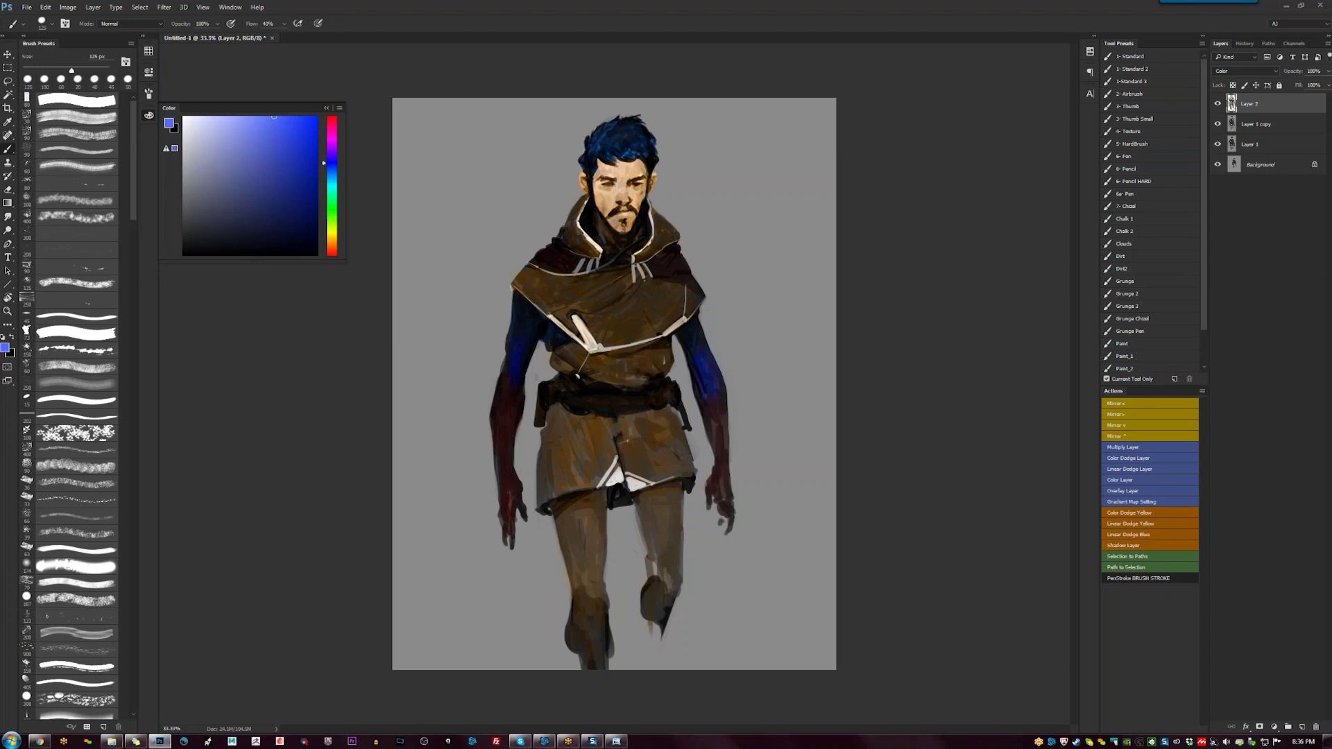
Glaze blue accents over the hood, cape and lower boot, adjusting the brush size, and resample a dark brown
key("bracketright")
key("bracketright")
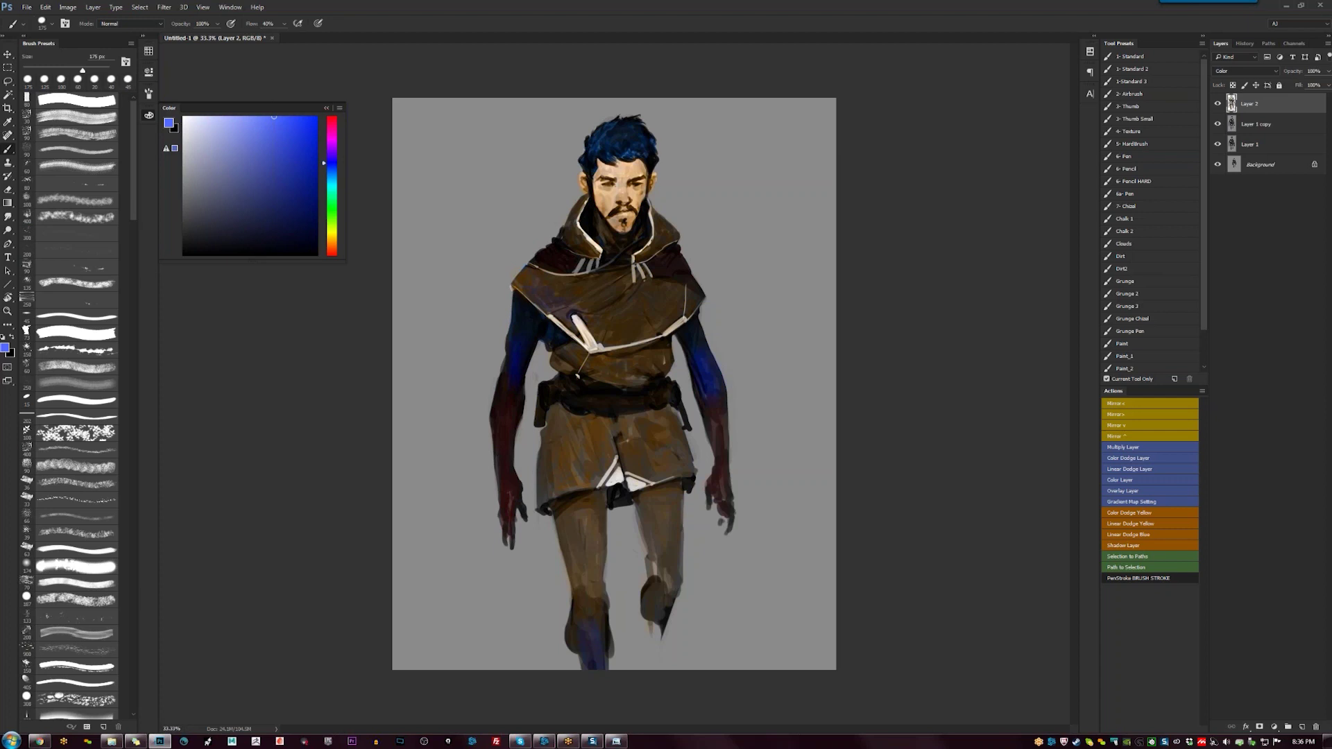
key("bracketright")
key("bracketright")
key("bracketleft")
key("bracketleft")
key("bracketleft")
key("bracketleft")
key("bracketleft")
key("bracketleft")
key("bracketleft")
left_click_drag(645, 254, 662, 234)
left_click(662, 236, "alt")
left_click(572, 296, "alt")
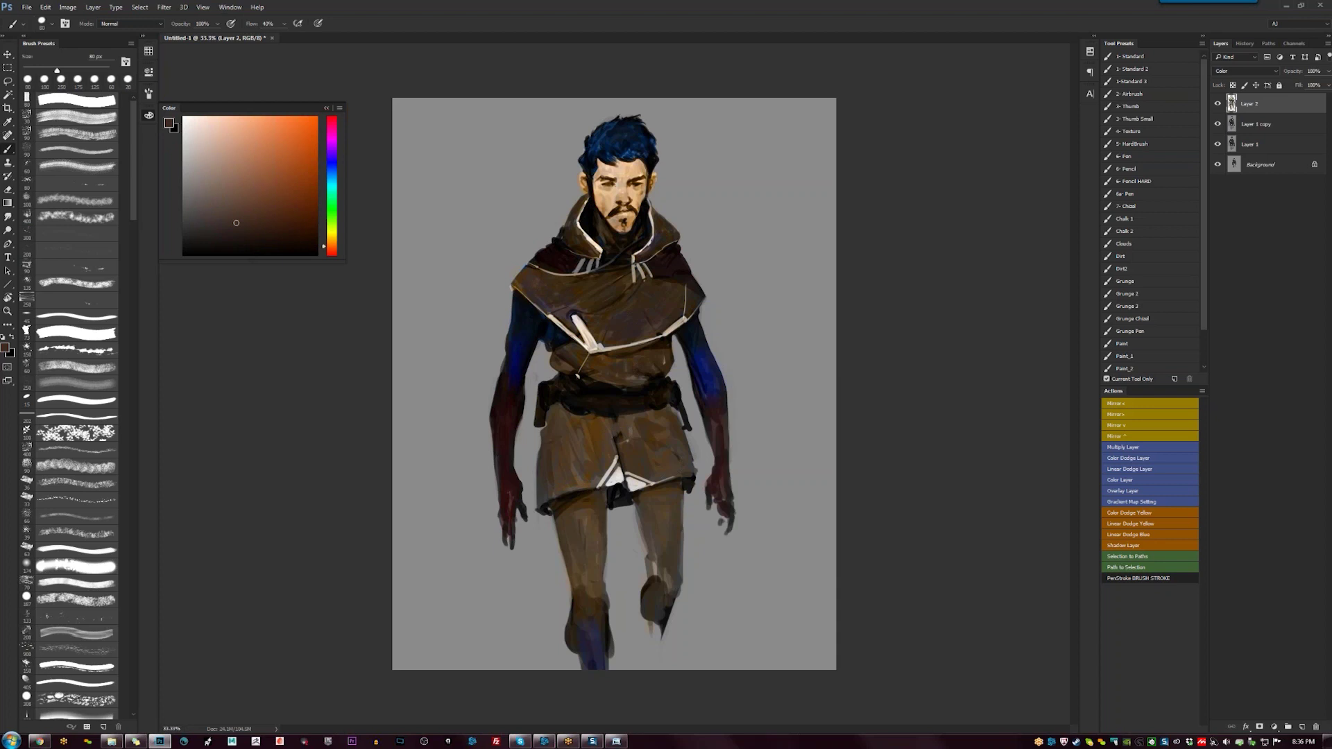
Choose an orange and warm the cape and tunic again, blending with a dark brown sampled from the cape
left_click(638, 373, "ctrl")
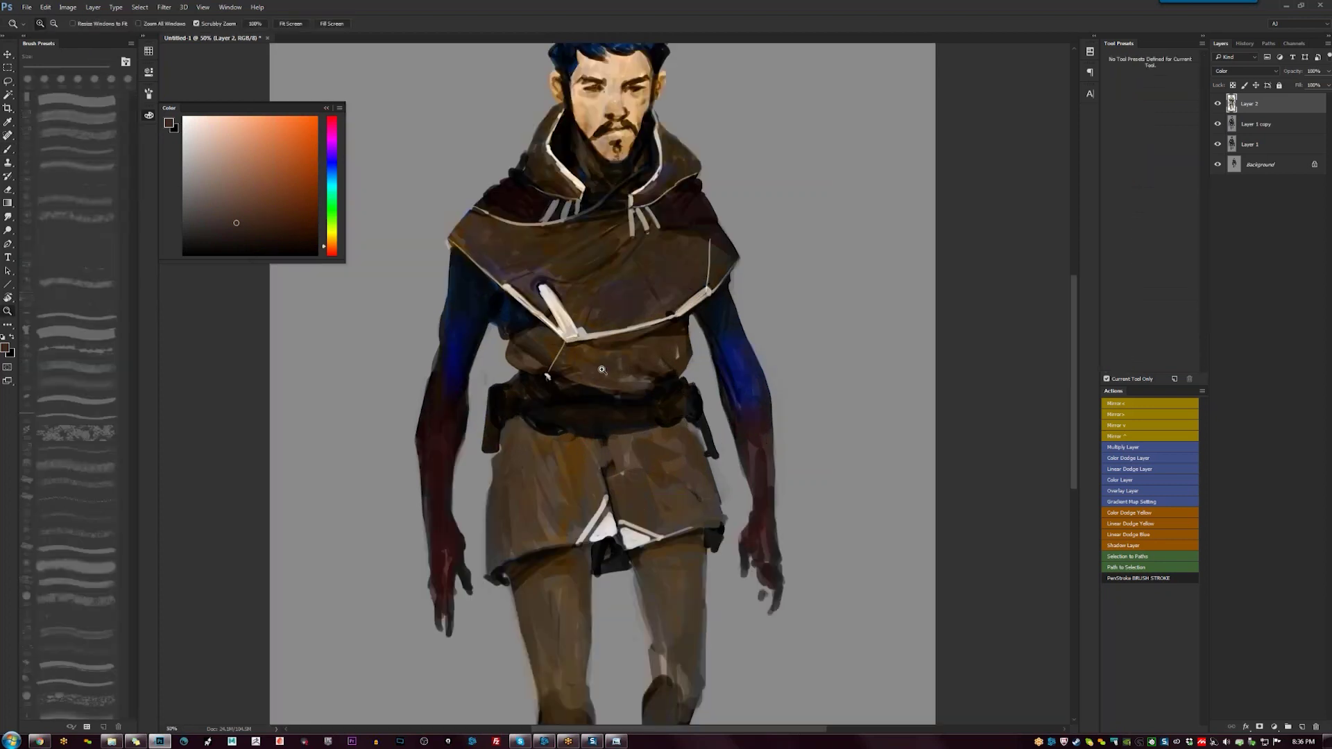
left_click(279, 143)
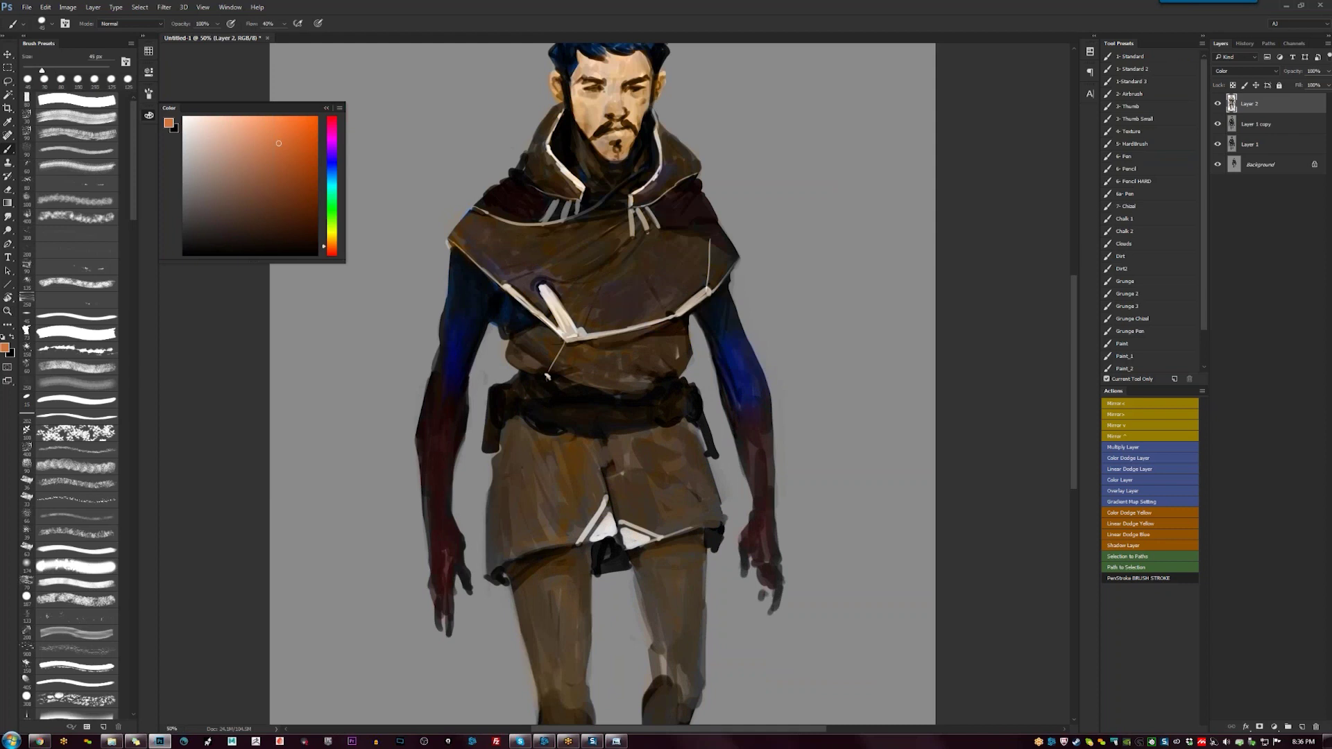
key("bracketright")
key("bracketright")
left_click_drag(625, 312, 615, 414)
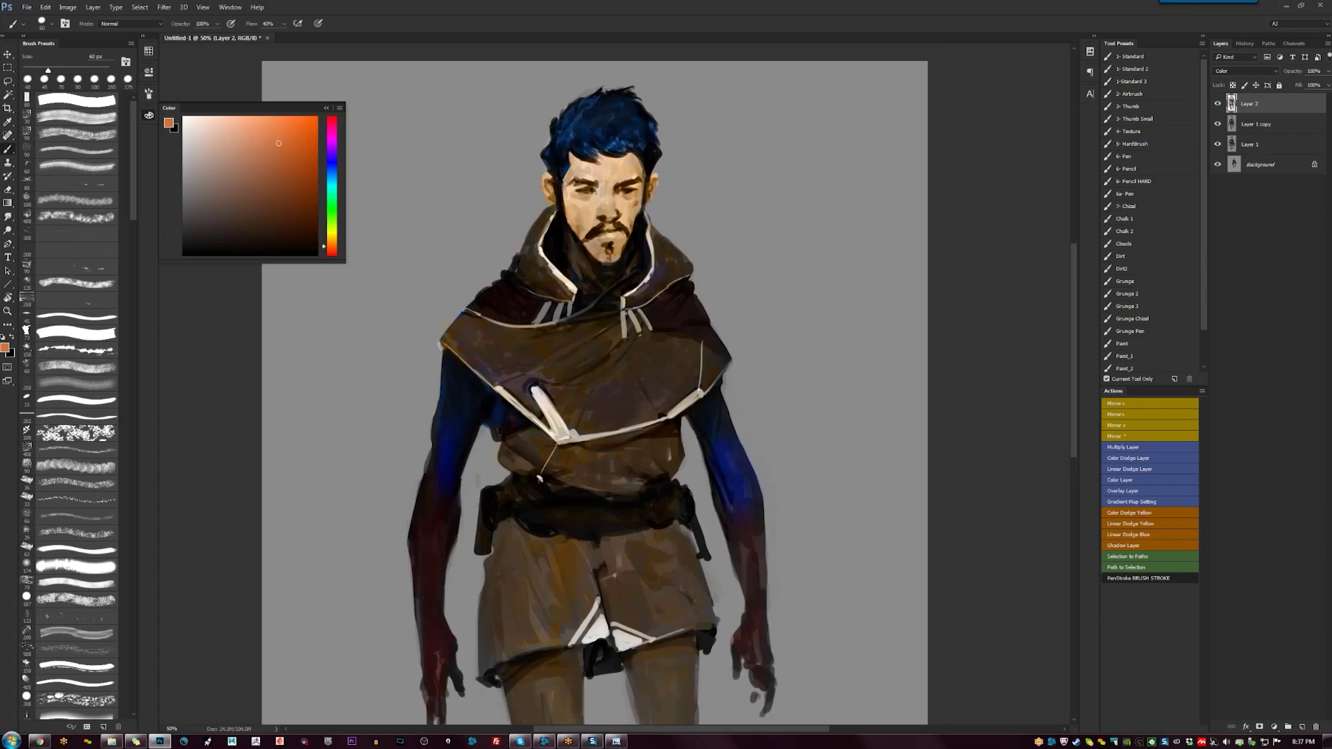
left_click(493, 341, "alt")
left_click_drag(534, 590, 559, 481)
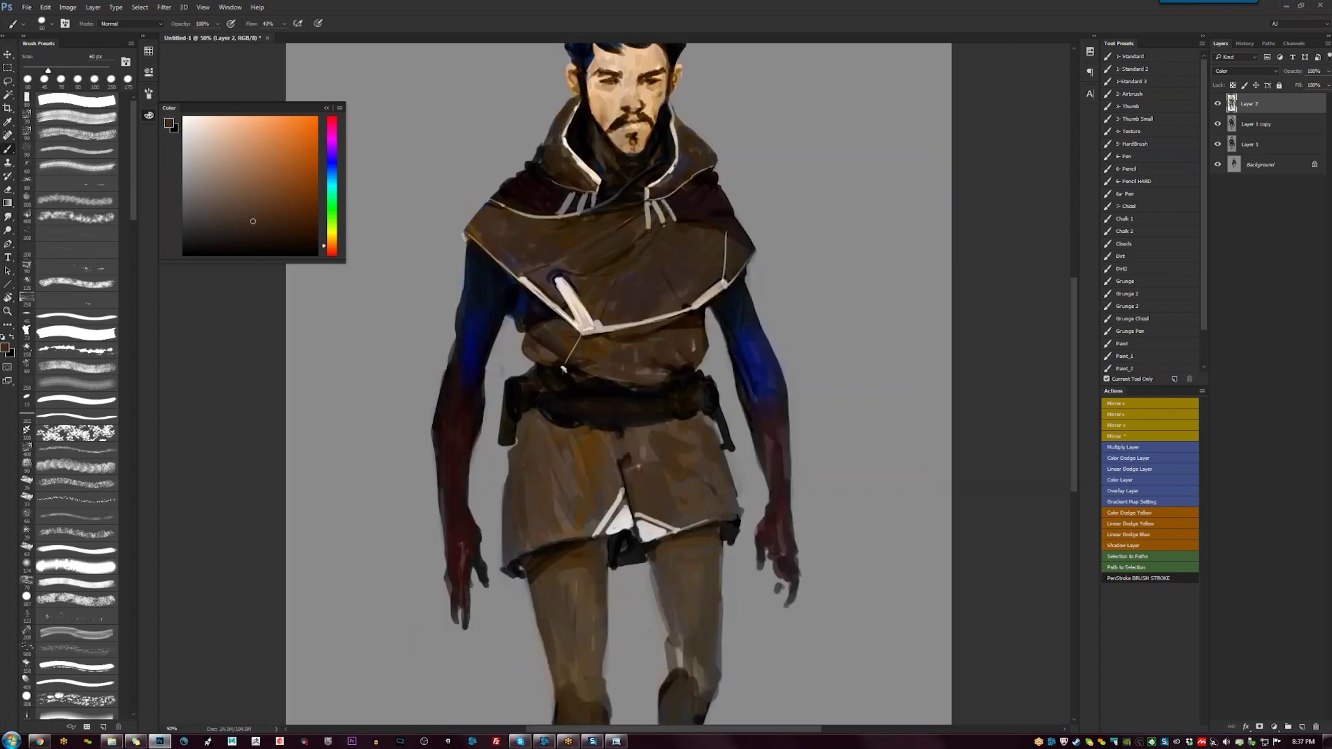
Sample dark red and blue tones from the figure and blend the blue sleeves into the red forearms
left_click_drag(605, 436, 608, 397)
left_click_drag(682, 338, 682, 401)
left_click(683, 409, "alt")
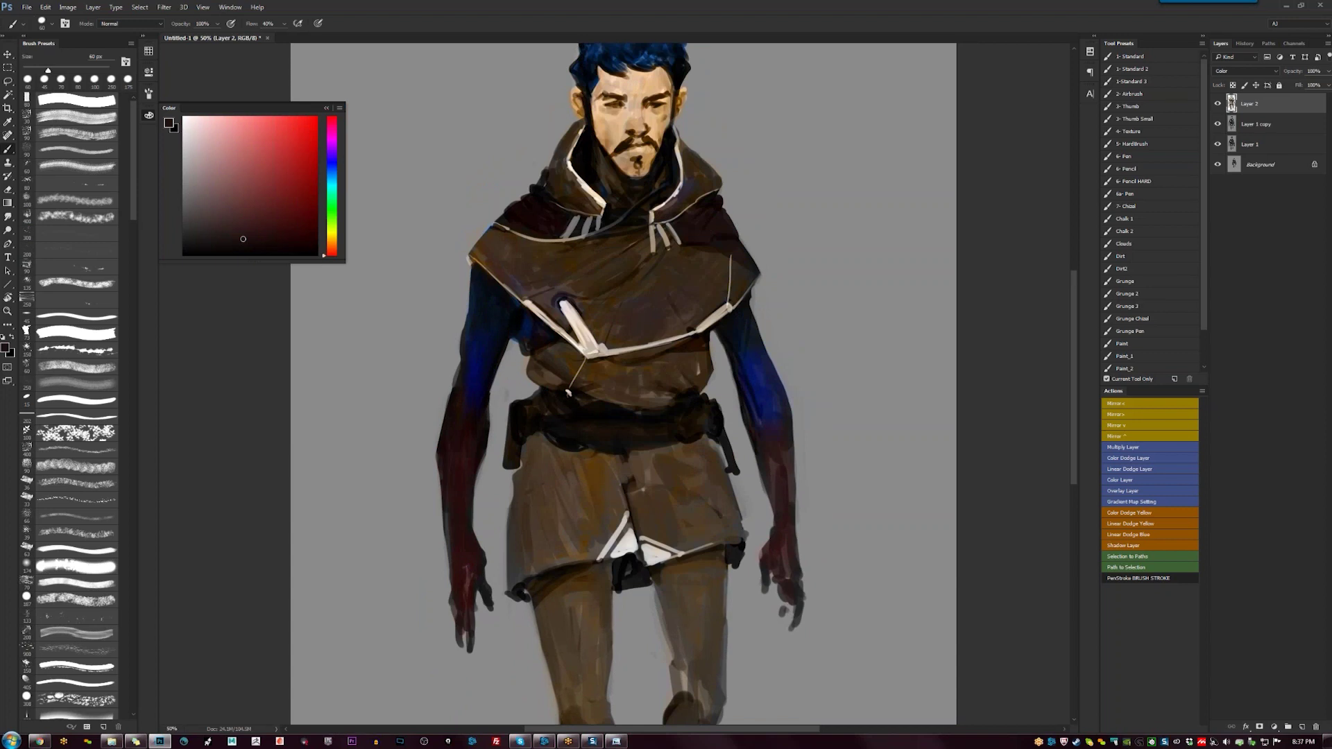
mouse_move(557, 386)
left_mouse_down()
mouse_move(576, 447)
mouse_move(597, 448)
left_mouse_up()
left_click(566, 393, "alt")
left_click_drag(679, 481, 671, 399)
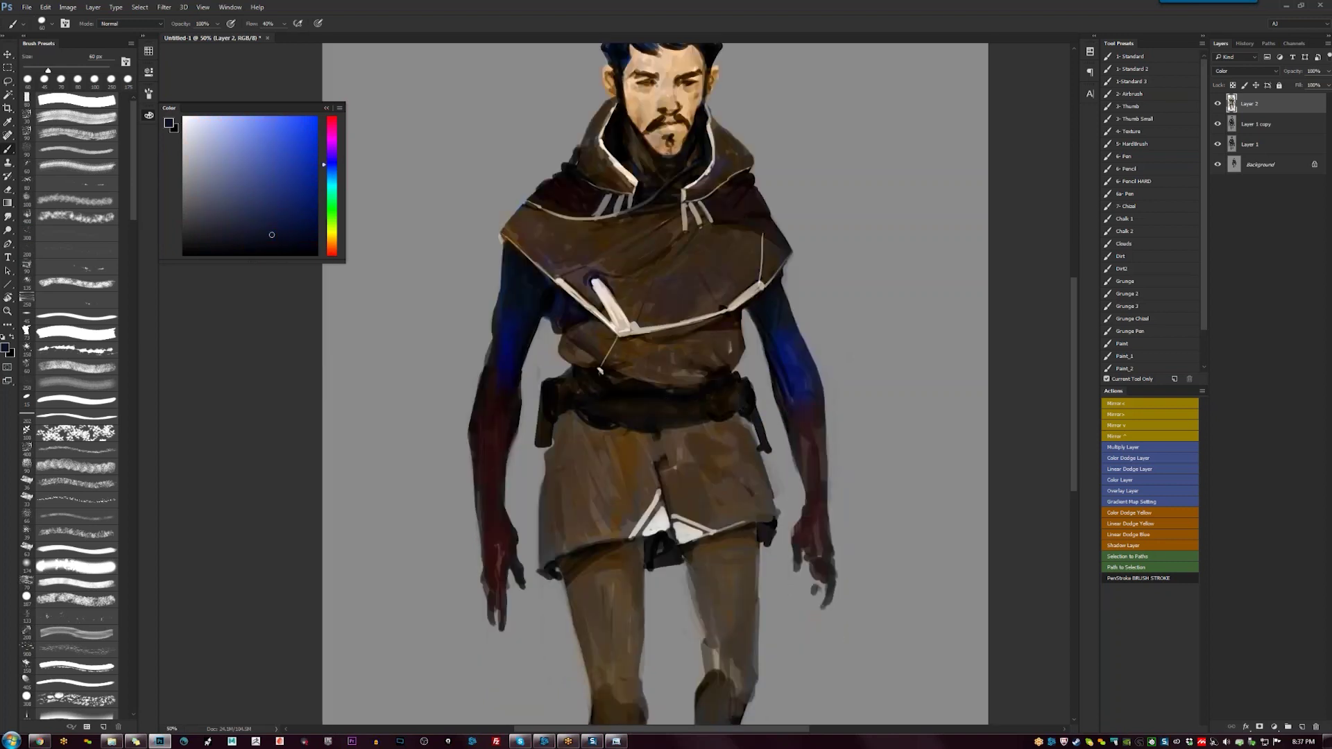
left_click(795, 375, "alt")
left_click(806, 405, "alt")
left_click_drag(805, 403, 787, 324)
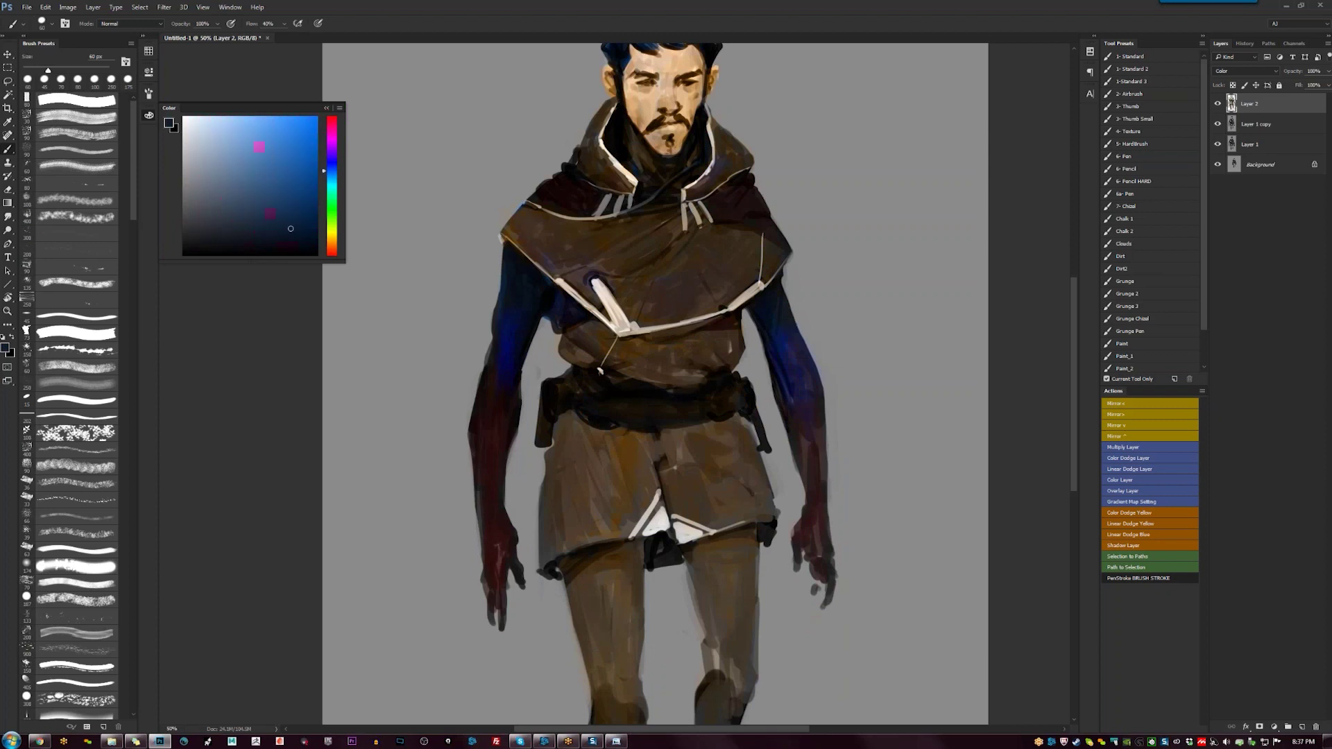
left_click(510, 361, "alt")
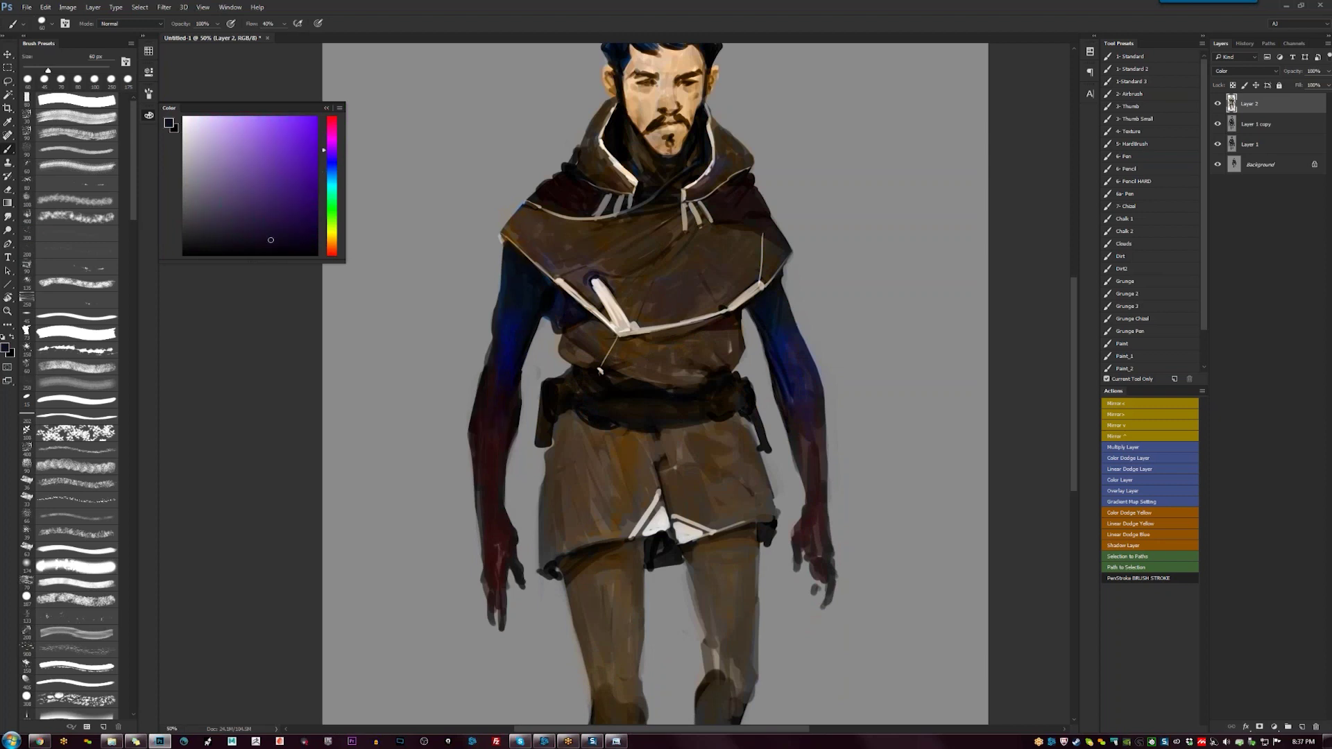
left_click(511, 338, "alt")
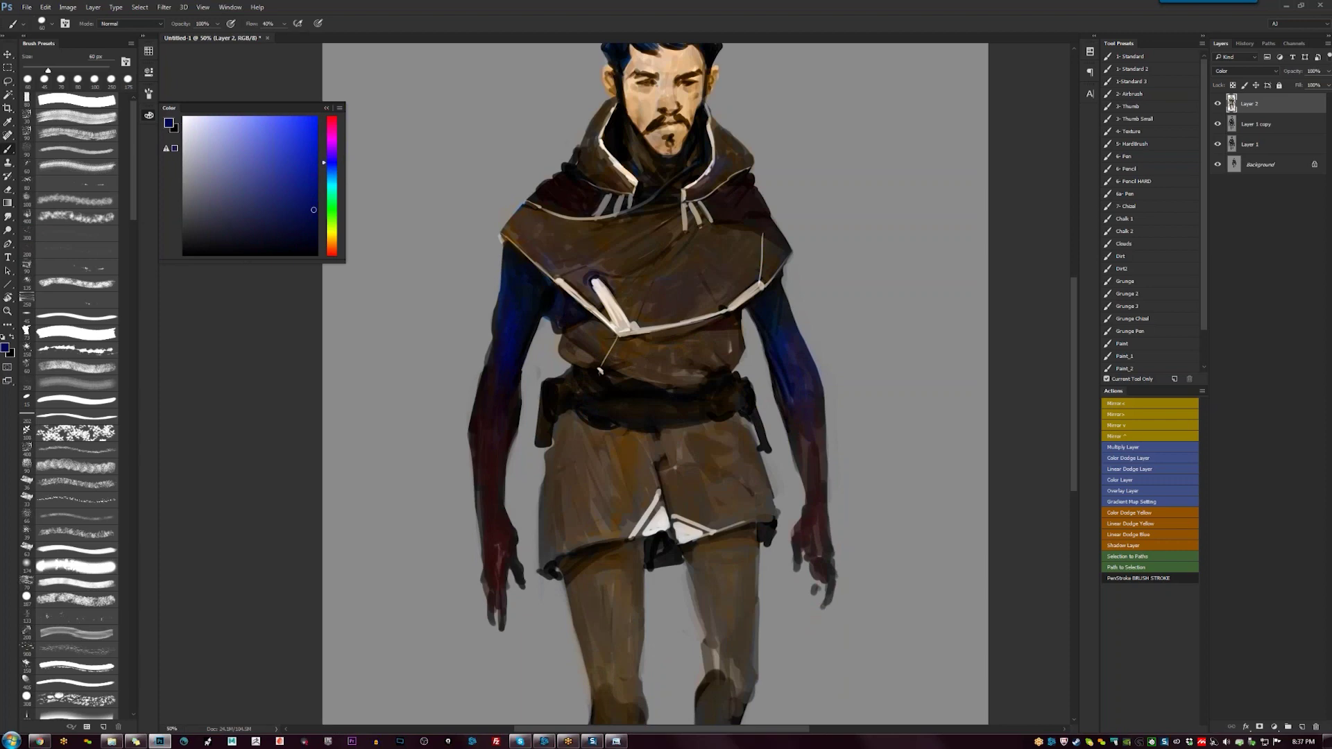
Sample a muted dark blue from the boot and tint the lower legs and boots with a larger brush
key("z")
left_click(678, 443, "alt")
left_click(678, 443, "alt")
left_click(681, 428)
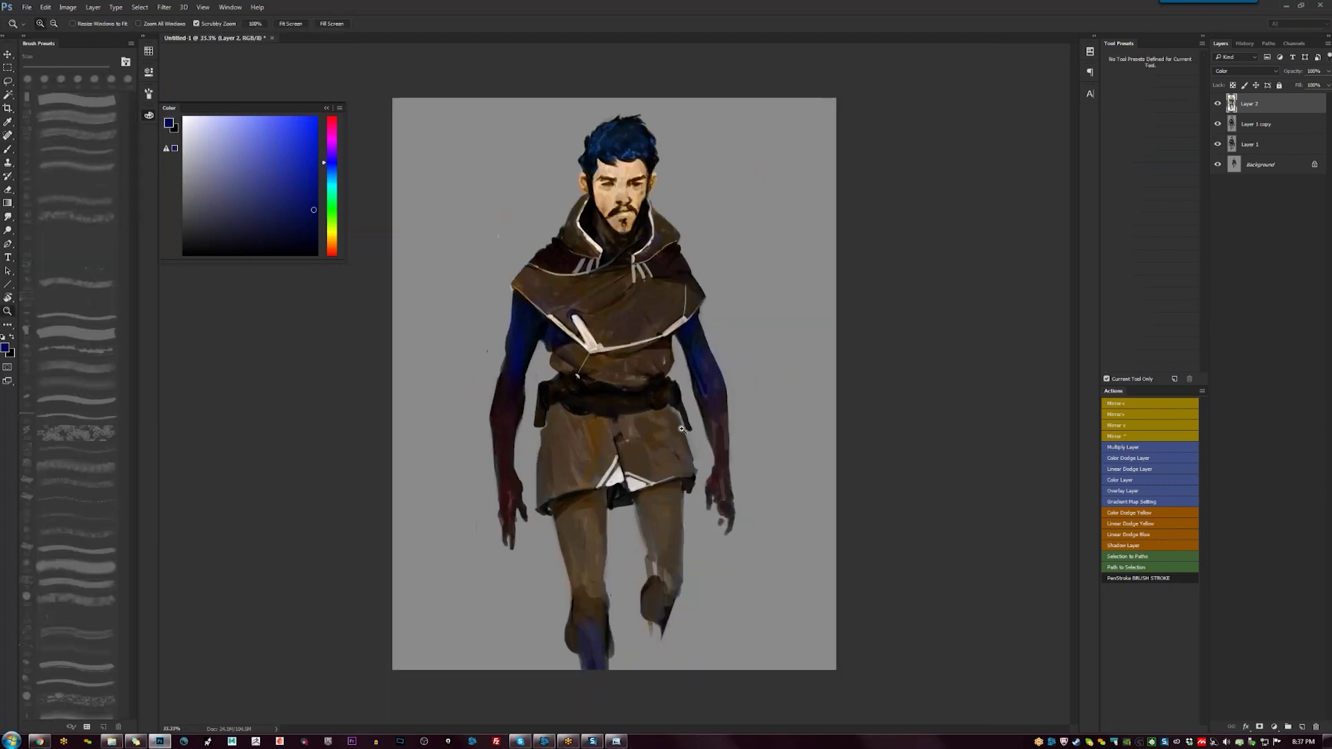
key("b")
left_click(573, 637, "alt")
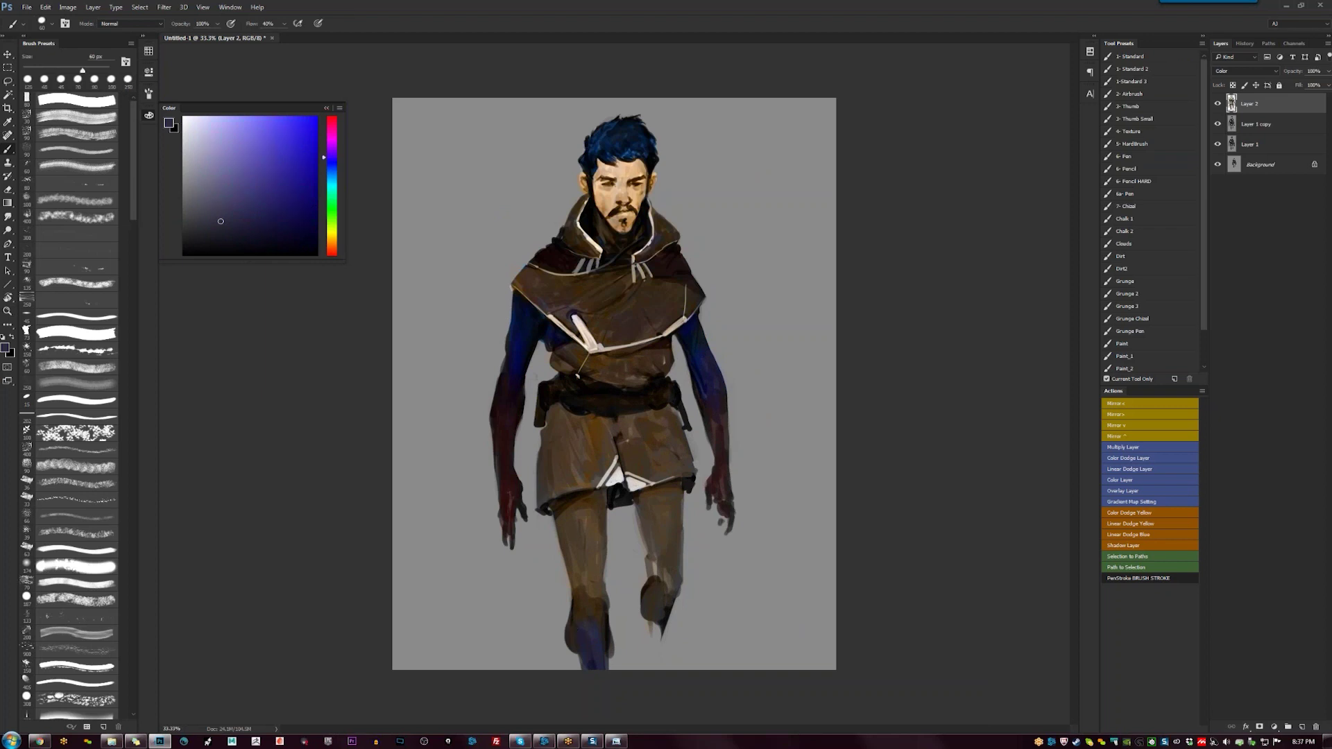
key("bracketright")
key("bracketright")
key("bracketright")
key("bracketright")
key("bracketright")
key("bracketright")
key("bracketright")
key("bracketright")
key("bracketright")
key("ctrl+plus")
key("bracketleft")
key("bracketleft")
key("bracketleft")
key("bracketleft")
key("bracketleft")
key("bracketleft")
key("bracketleft")
key("bracketleft")
key("bracketleft")
key("bracketleft")
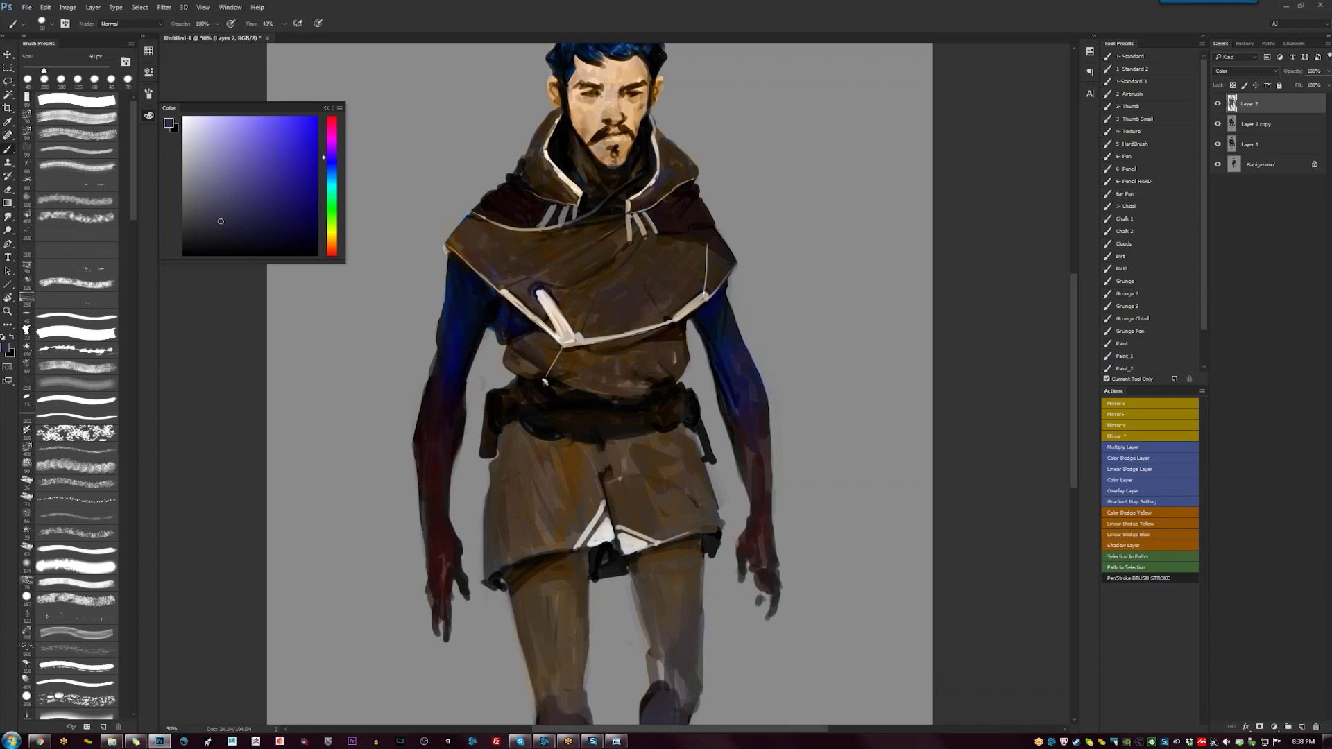
Sample tones around the hood and shift the dark red shoulder sections of the cowl to a muted dark violet
left_click_drag(672, 236, 729, 306)
left_click(602, 210, "alt")
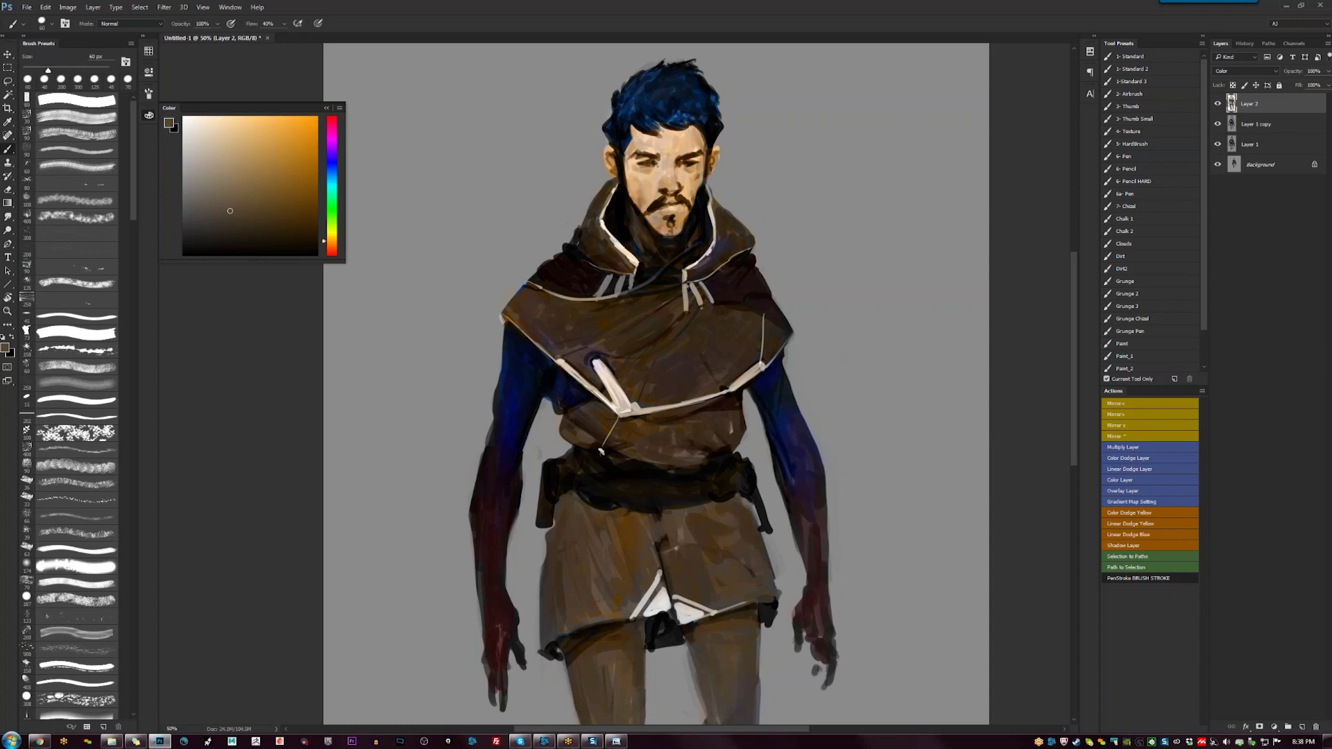
left_click(573, 244, "alt")
left_click(753, 217, "alt")
left_click(729, 243, "alt")
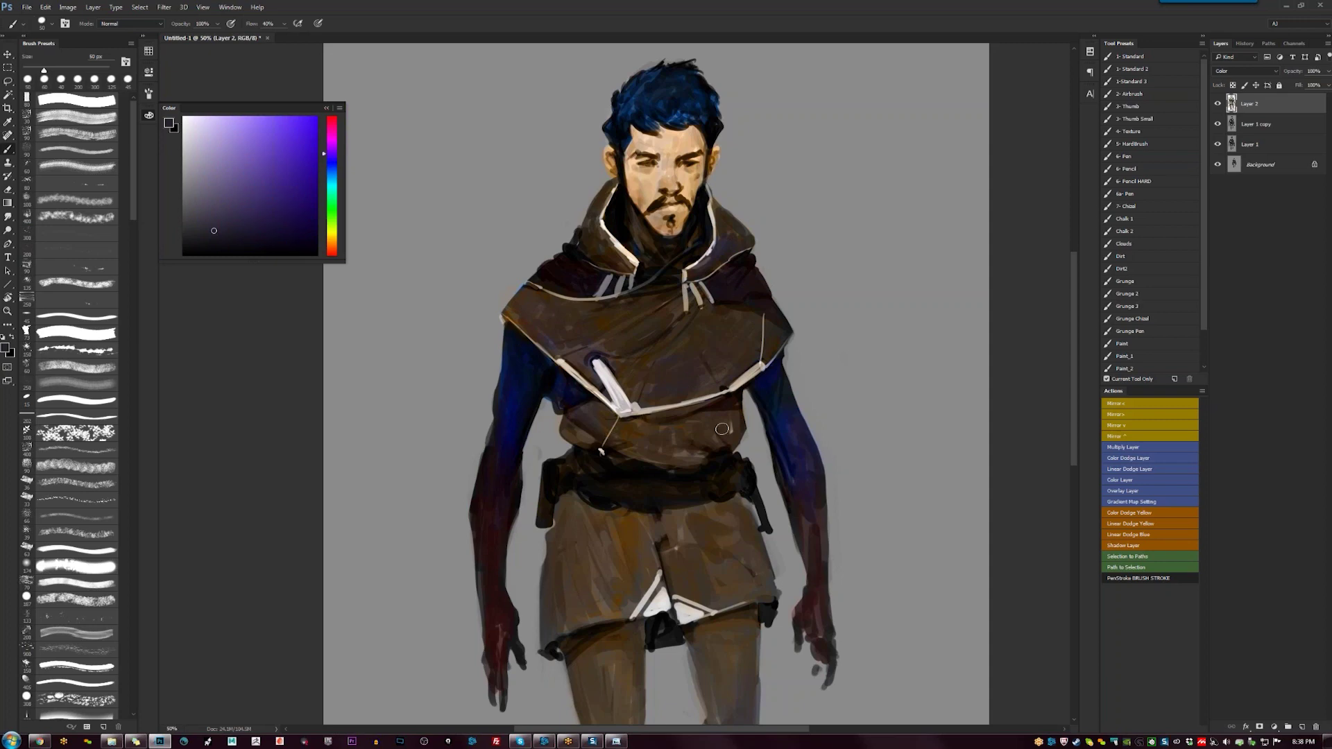
key("z")
left_click(652, 423, "alt")
left_click(651, 423, "alt")
left_click(636, 423)
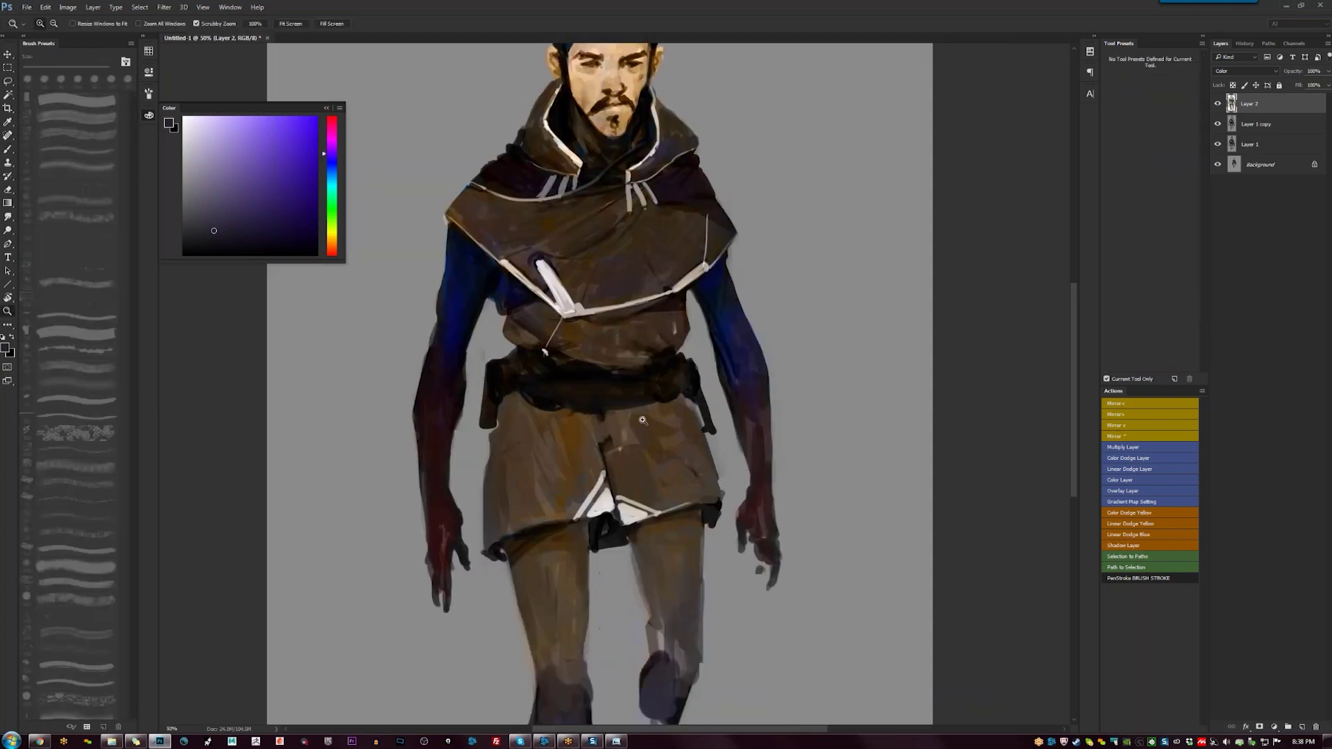
Sample the blue of the hair with a smaller brush and touch up the colours of the hair and face
key("b")
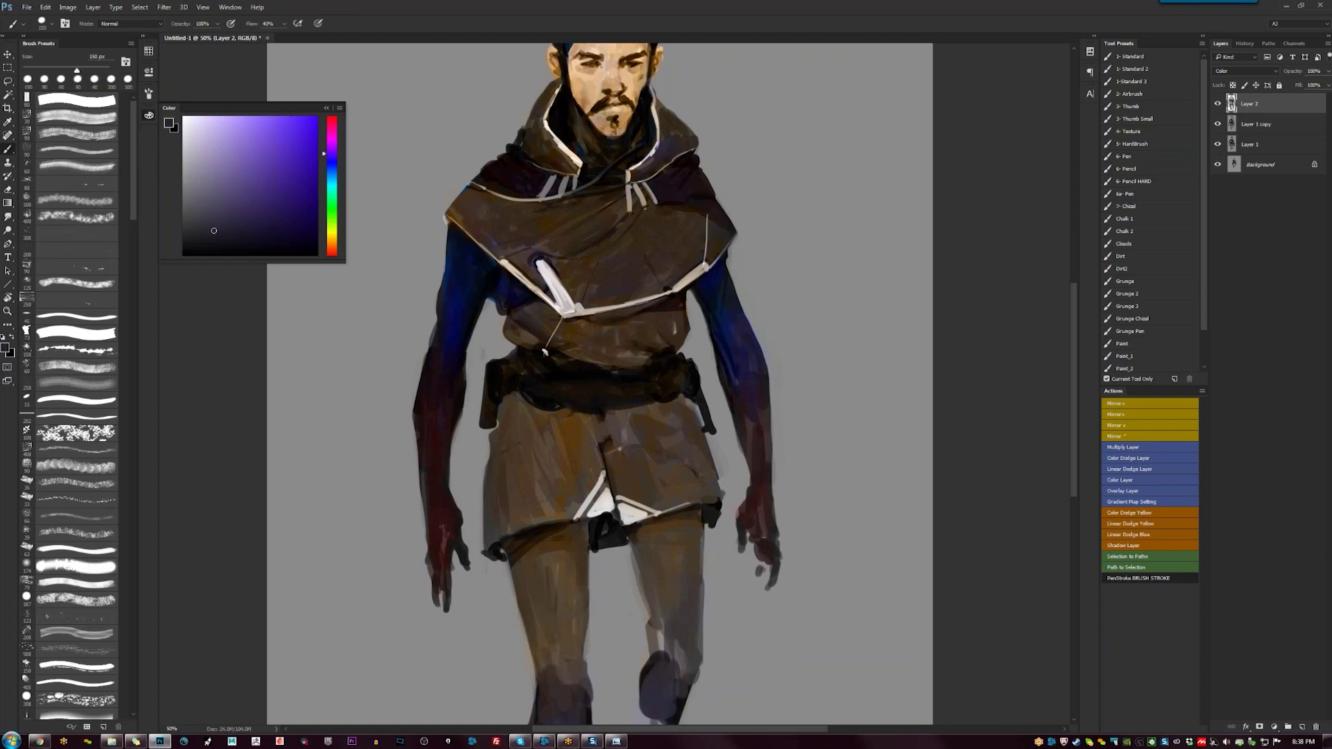
key("z")
left_click(628, 500, "alt")
key("Tab")
key("Tab")
left_click(633, 361)
key("b")
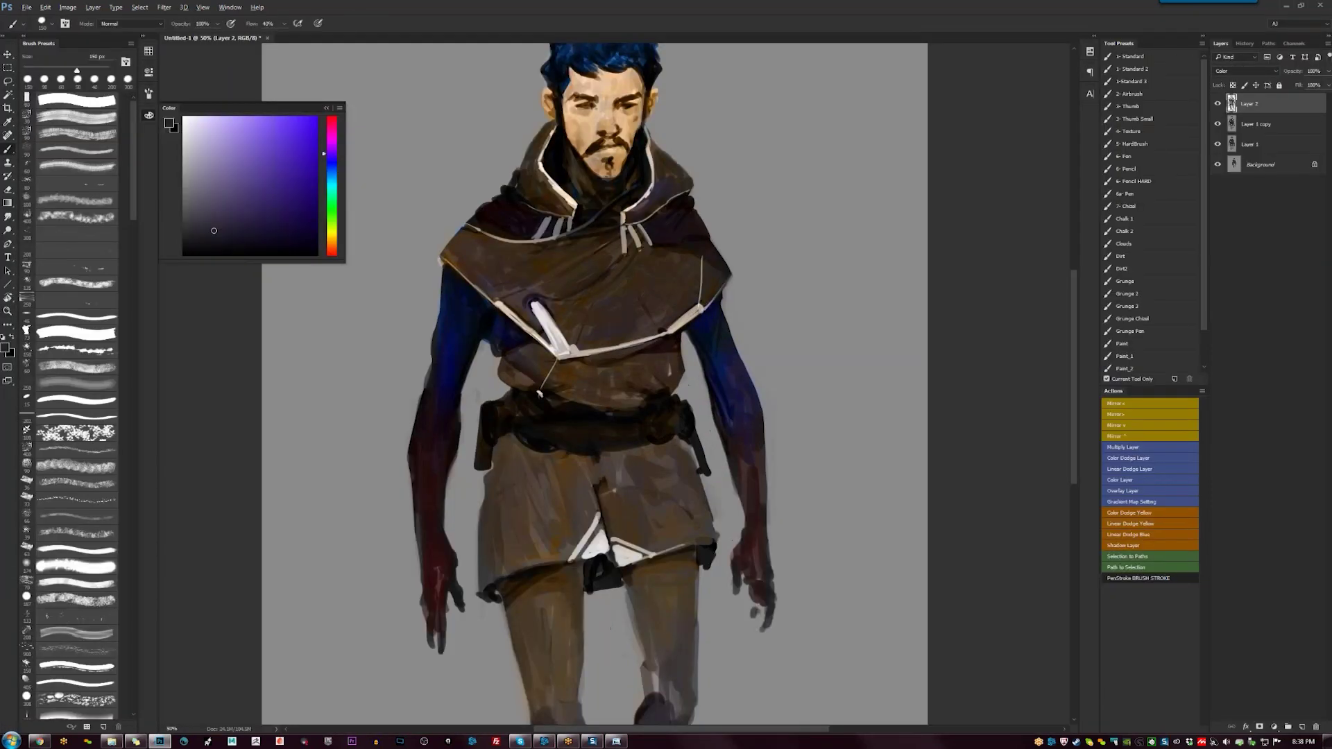
key("bracketleft")
key("bracketleft")
key("bracketleft")
key("bracketleft")
key("bracketleft")
key("bracketleft")
key("bracketleft")
key("bracketleft")
key("bracketleft")
key("bracketleft")
key("bracketleft")
key("bracketleft")
left_click_drag(655, 252, 684, 311)
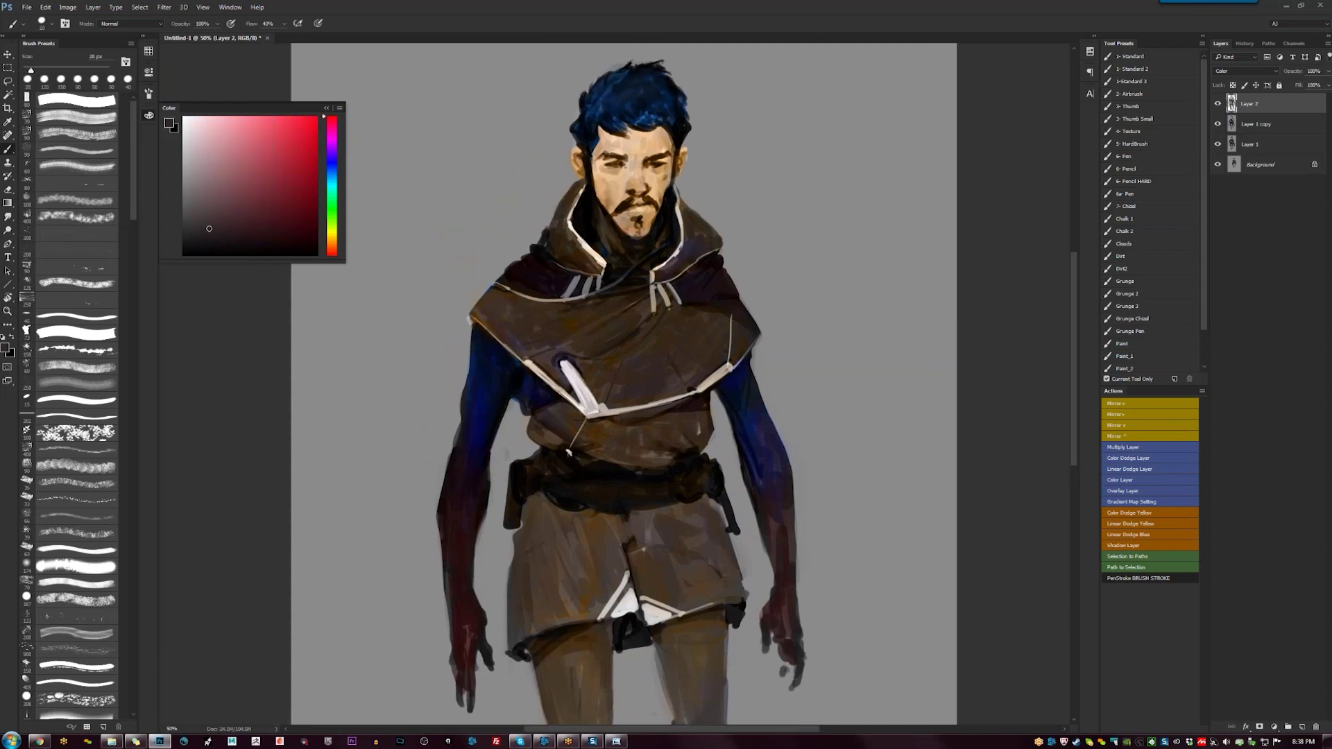
left_click(649, 115, "alt")
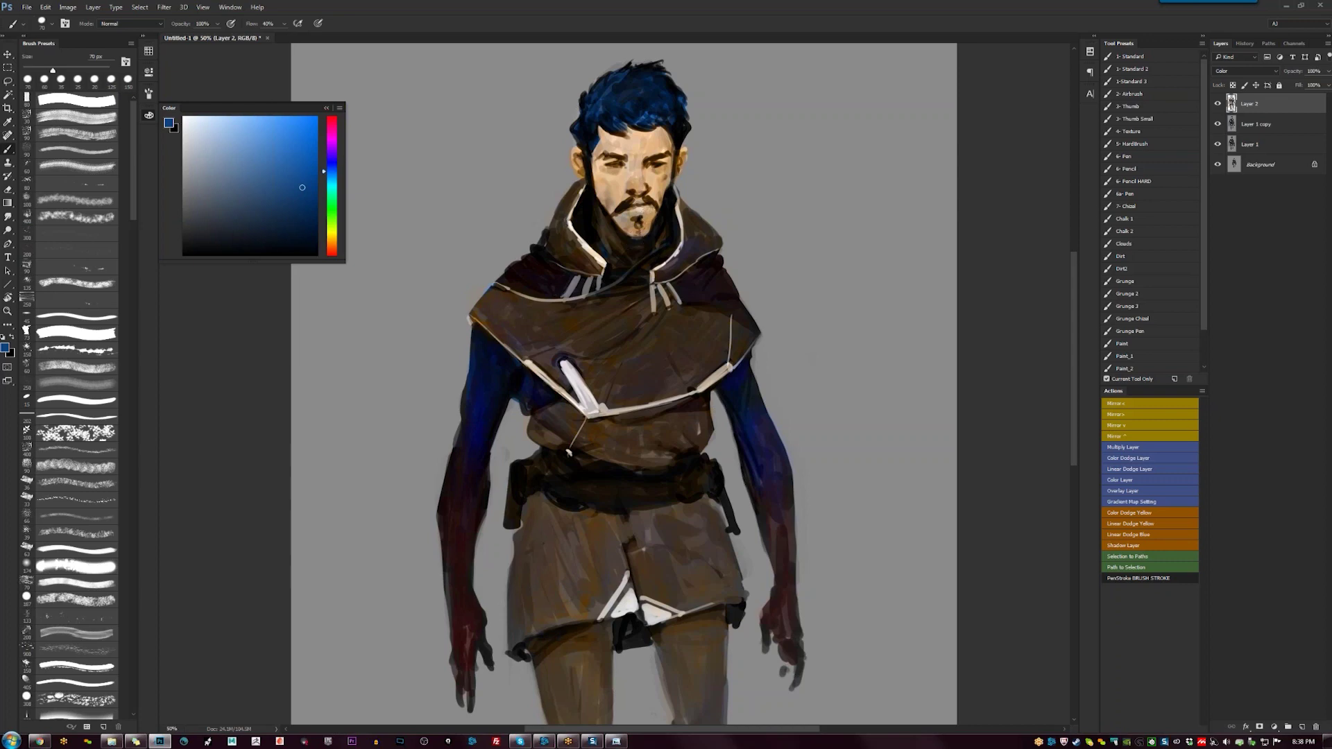
Sample muted orange-brown tones around the face and refine the skin and beard colouring
left_click(656, 222, "alt")
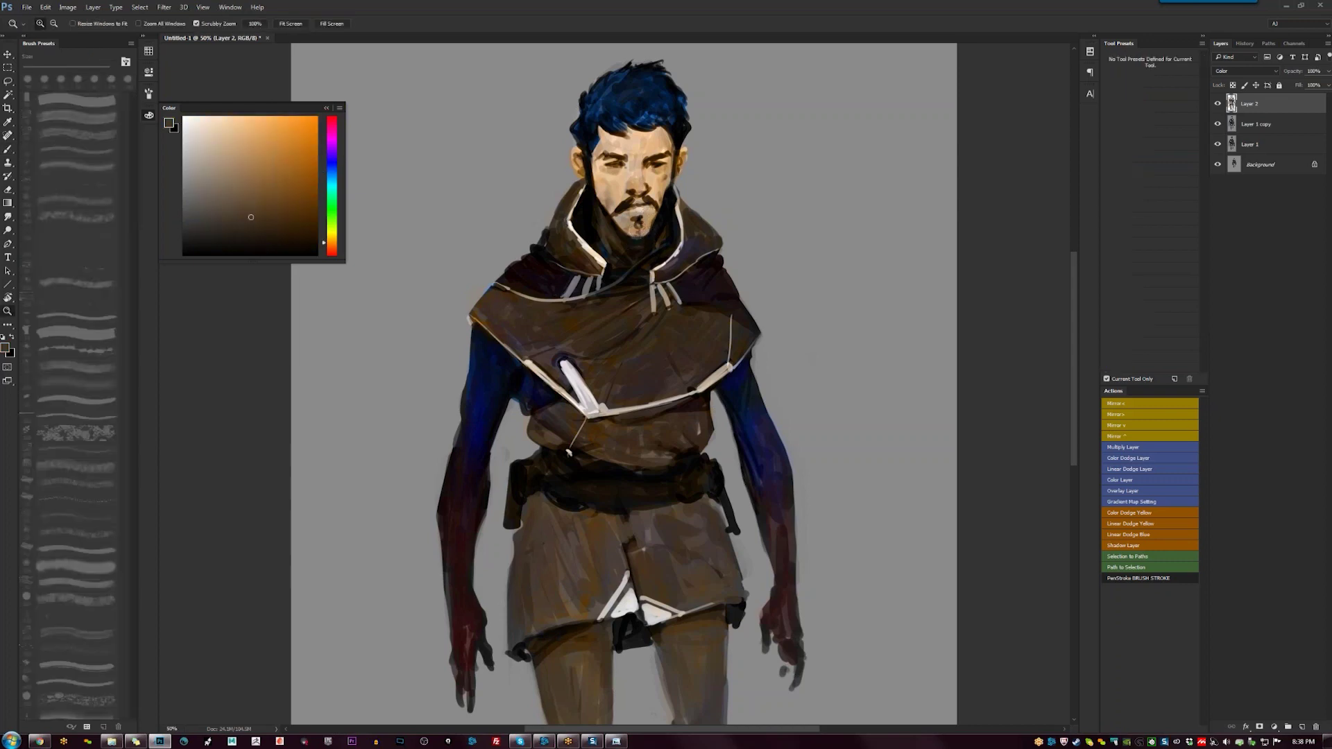
scroll(648, 235, "up", 1)
left_click(593, 176, "alt")
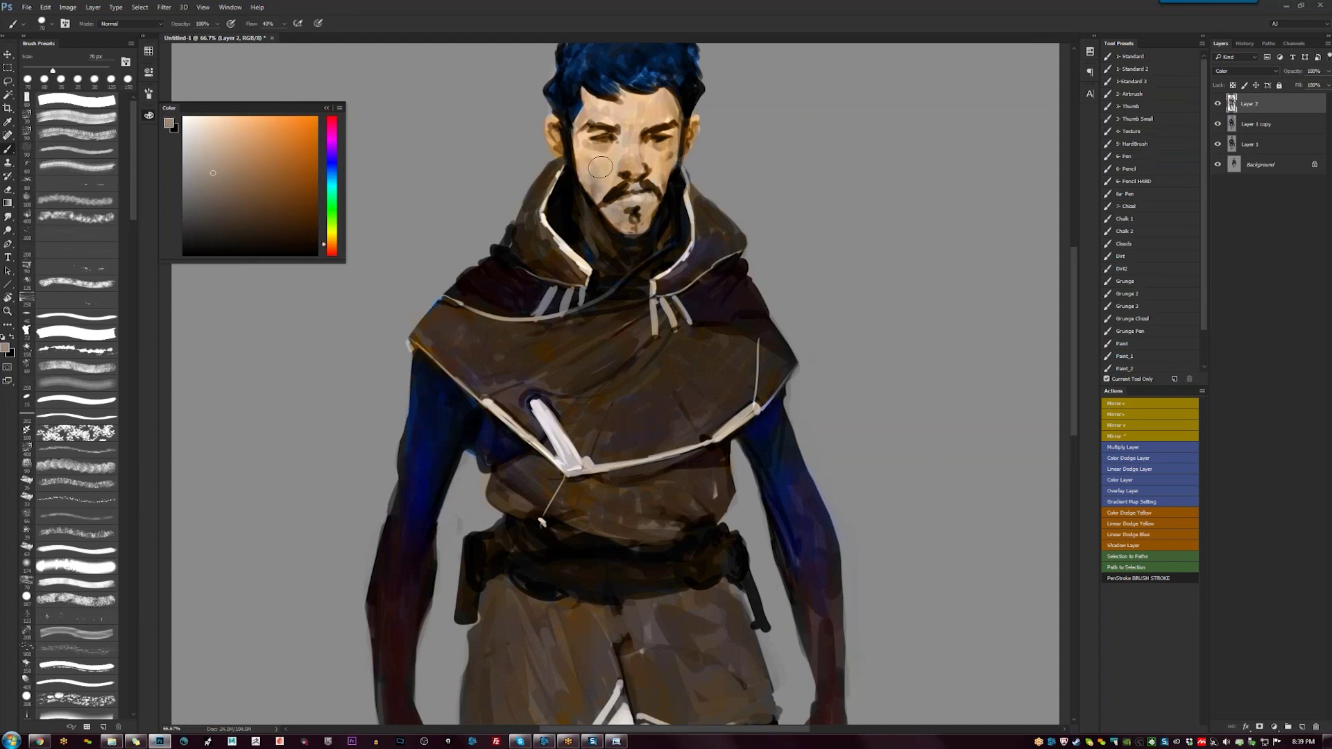
left_click_drag(659, 173, 690, 225)
Choose a dark red and dab reddish accents into the blue hair with a small brush
key("bracketleft")
key("bracketleft")
left_click(309, 210)
left_click(332, 255)
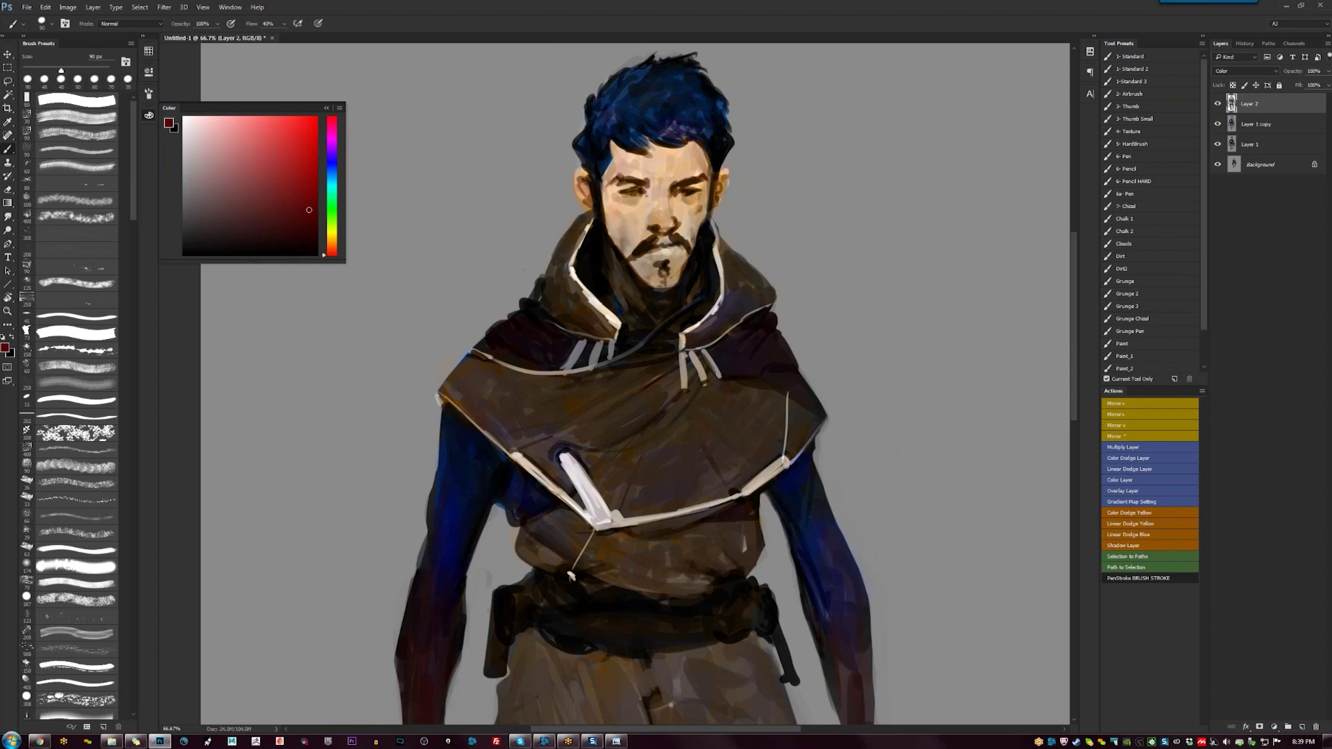
key("bracketleft")
key("Tab")
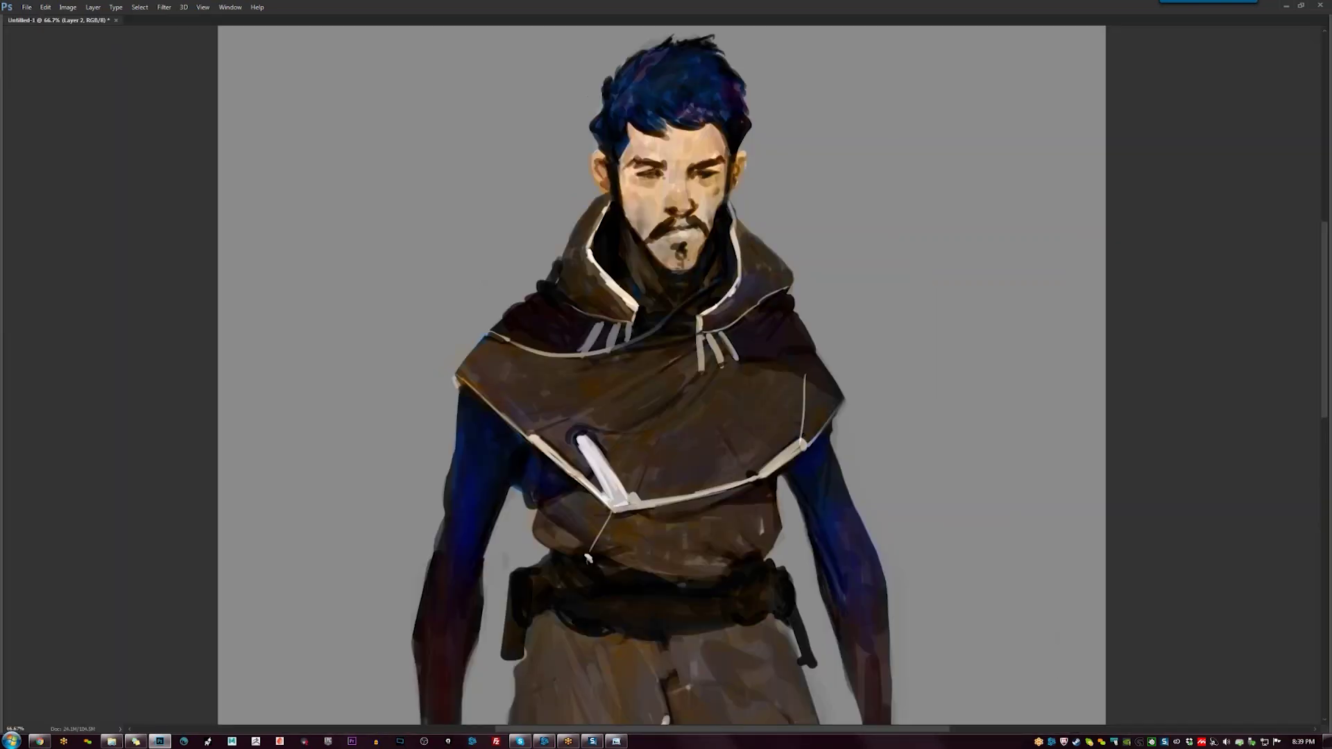
key("Tab")
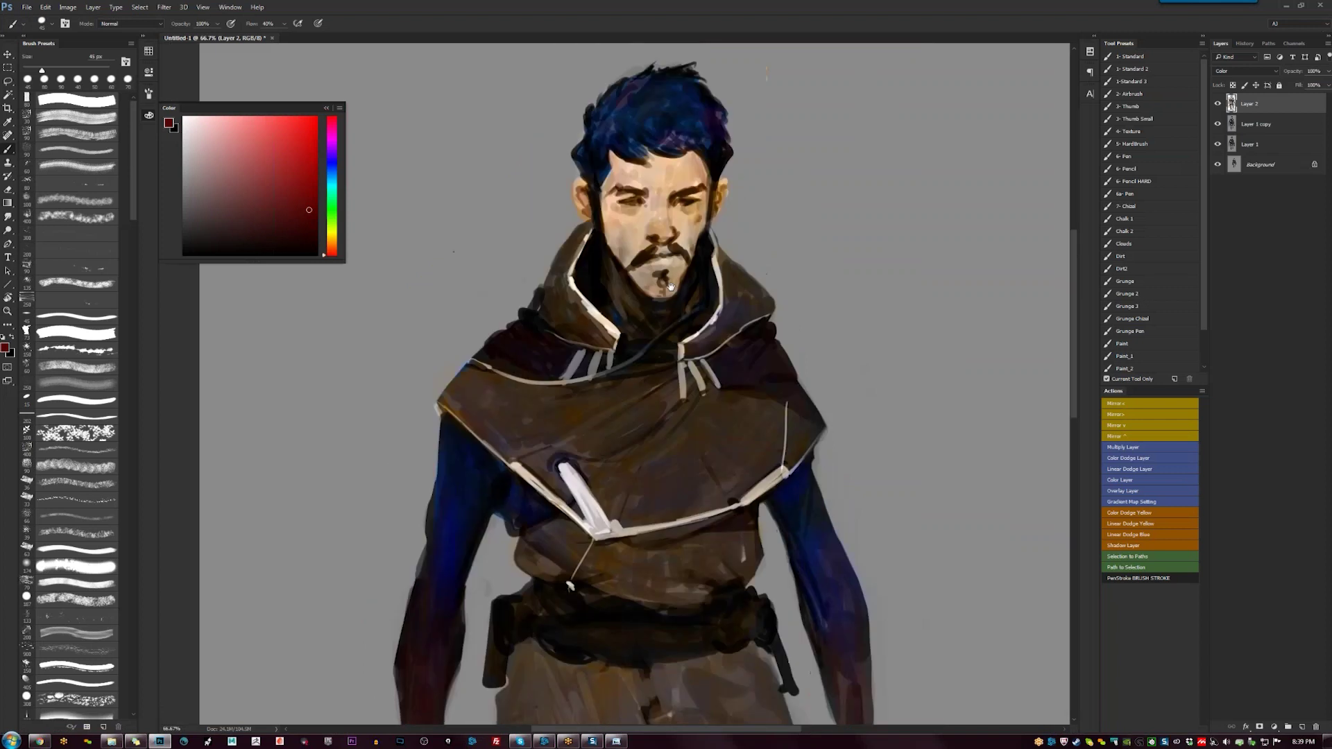
Tint the white hood trim and the short stripes on the cowl pinkish with the dark red
left_click_drag(635, 385, 640, 394)
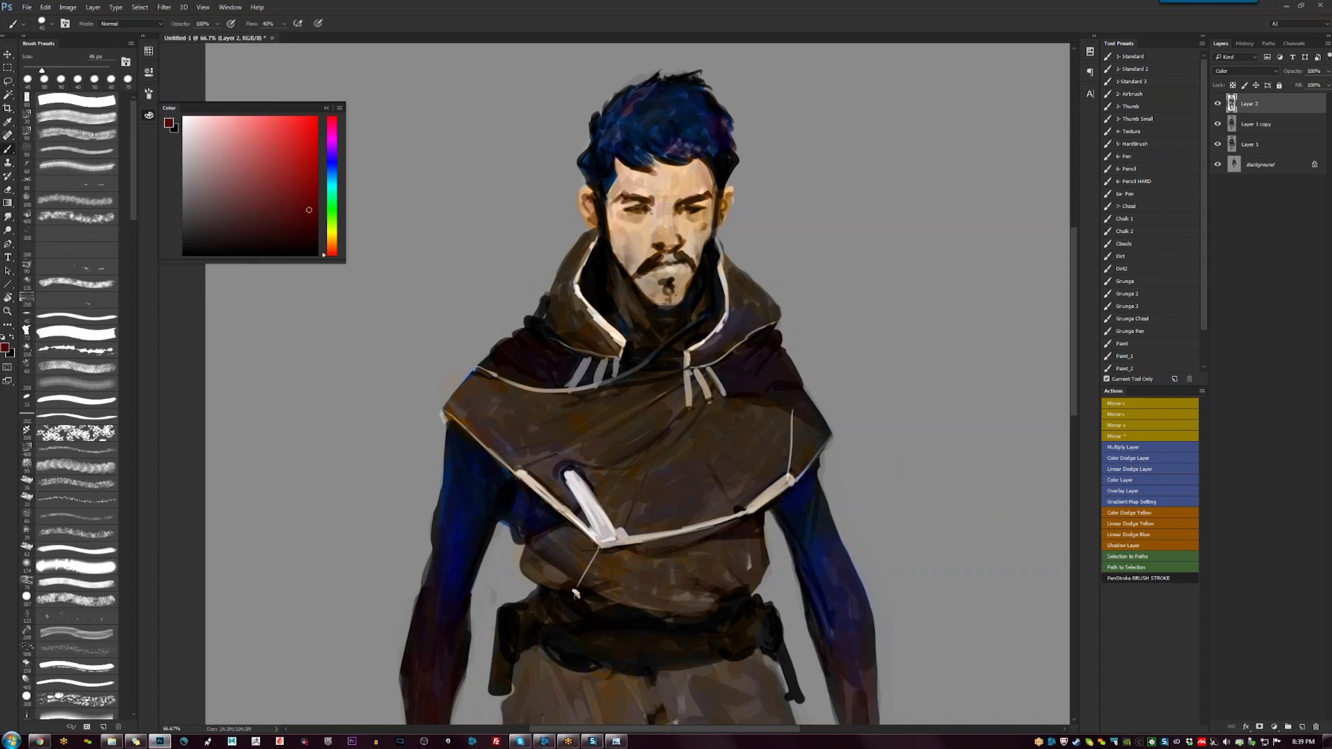
left_click_drag(627, 324, 614, 229)
left_click_drag(572, 268, 561, 287)
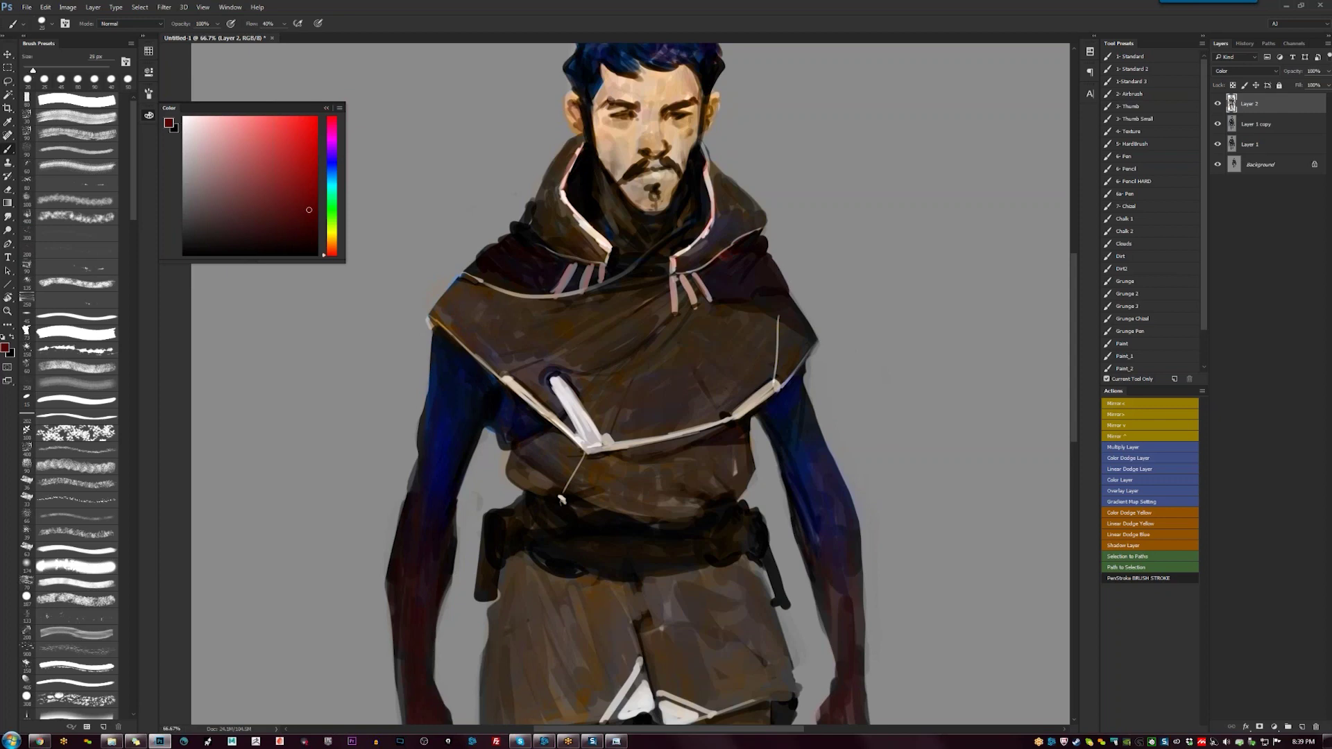
Work dark red strokes into the blue upper sleeves with a larger brush
key("]")
key("]")
key("]")
key("]")
key("]")
key("z")
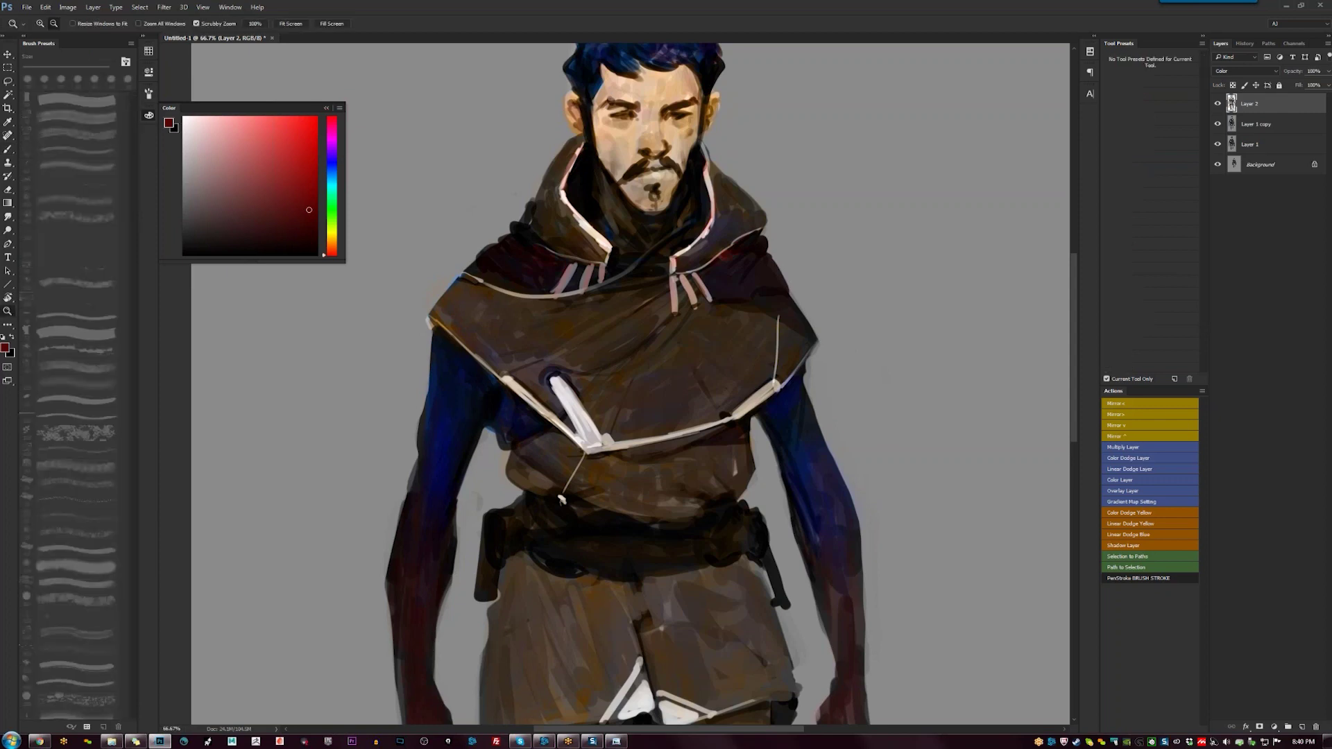
left_click(584, 380, "alt")
left_click(584, 380, "alt")
key("b")
key("ctrl+plus")
left_click_drag(504, 321, 520, 316)
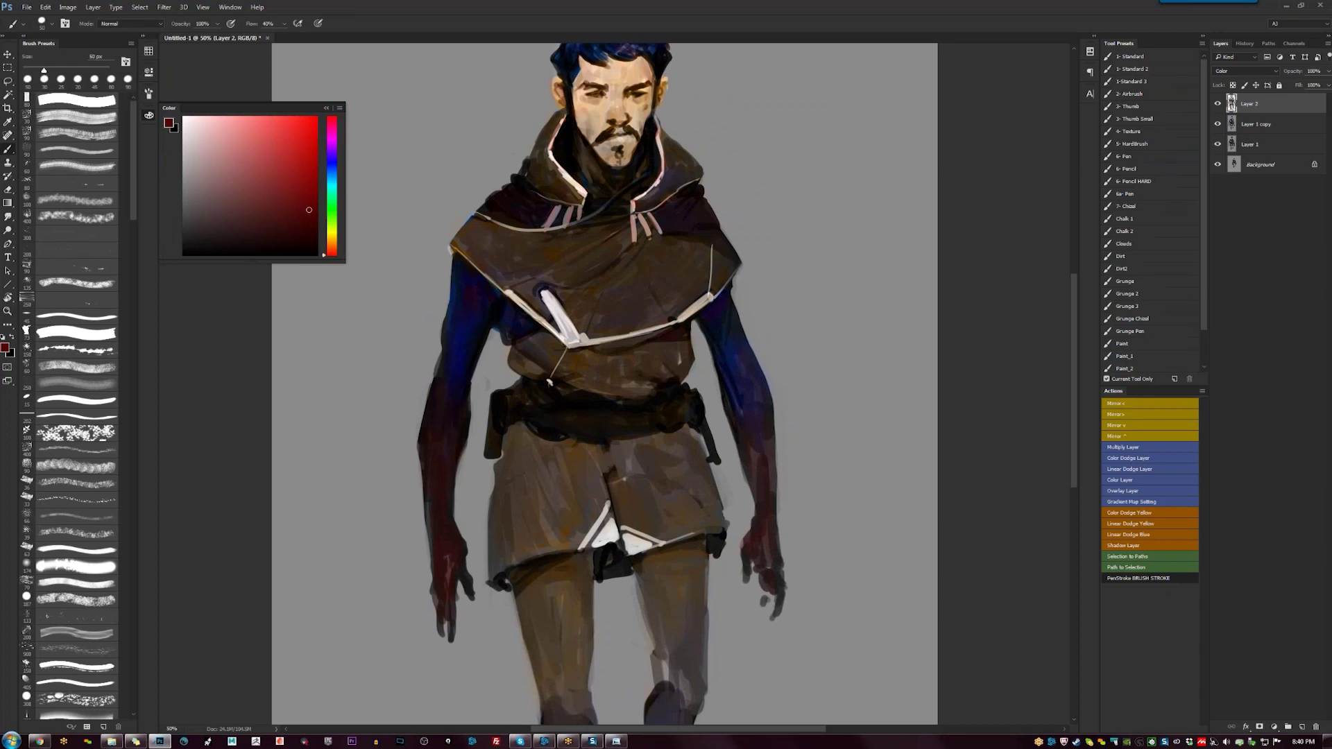
Strengthen the dark red on both forearms so it blends up into the blue sleeves
key("bracketright")
mouse_move(758, 482)
left_mouse_down()
mouse_move(760, 441)
mouse_move(762, 495)
left_mouse_up()
left_click_drag(441, 427, 438, 503)
key("bracketleft")
key("bracketleft")
key("bracketleft")
key("bracketleft")
key("bracketleft")
key("bracketleft")
key("bracketleft")
Examine the arm, hood and outfit colours both up close and across the whole figure
key("z")
left_click(702, 407, "alt")
left_click(702, 406, "alt")
left_click(662, 365)
left_click(662, 365)
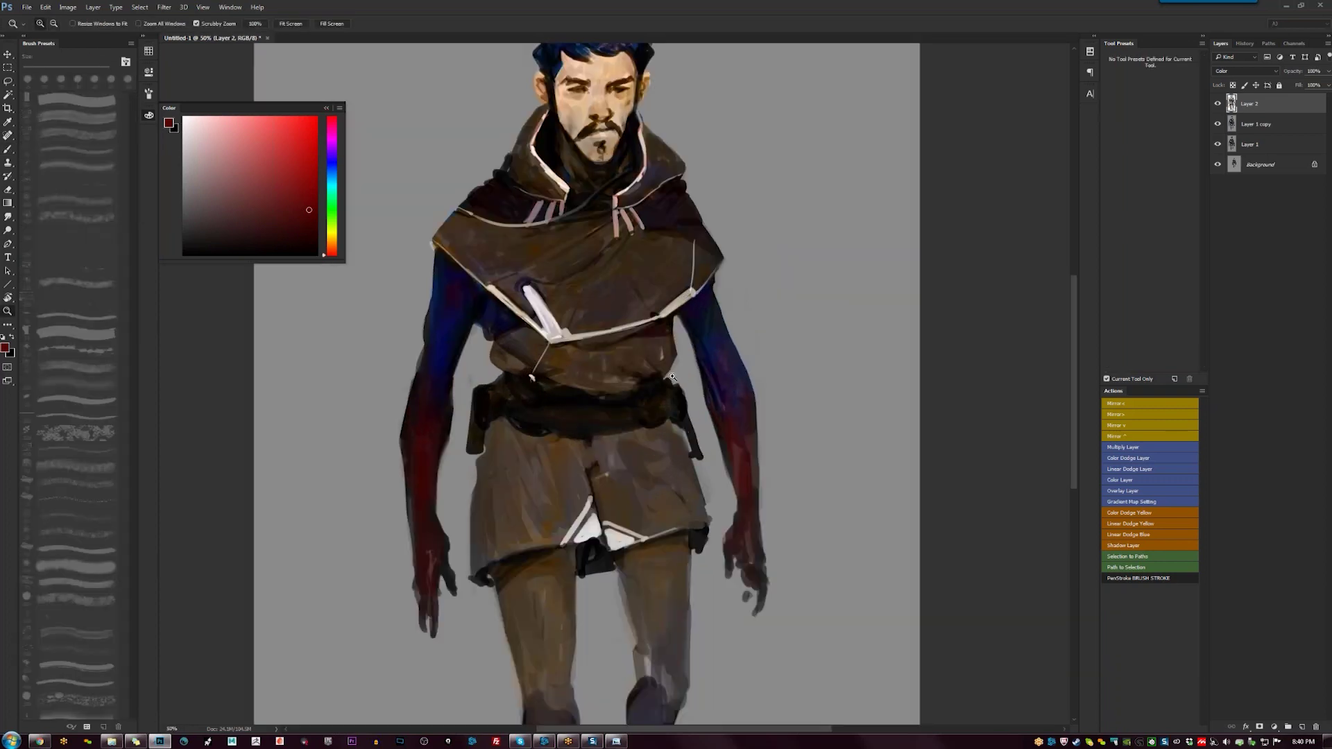
left_click_drag(616, 217, 683, 361)
key("b")
key("bracketright")
key("bracketright")
key("bracketright")
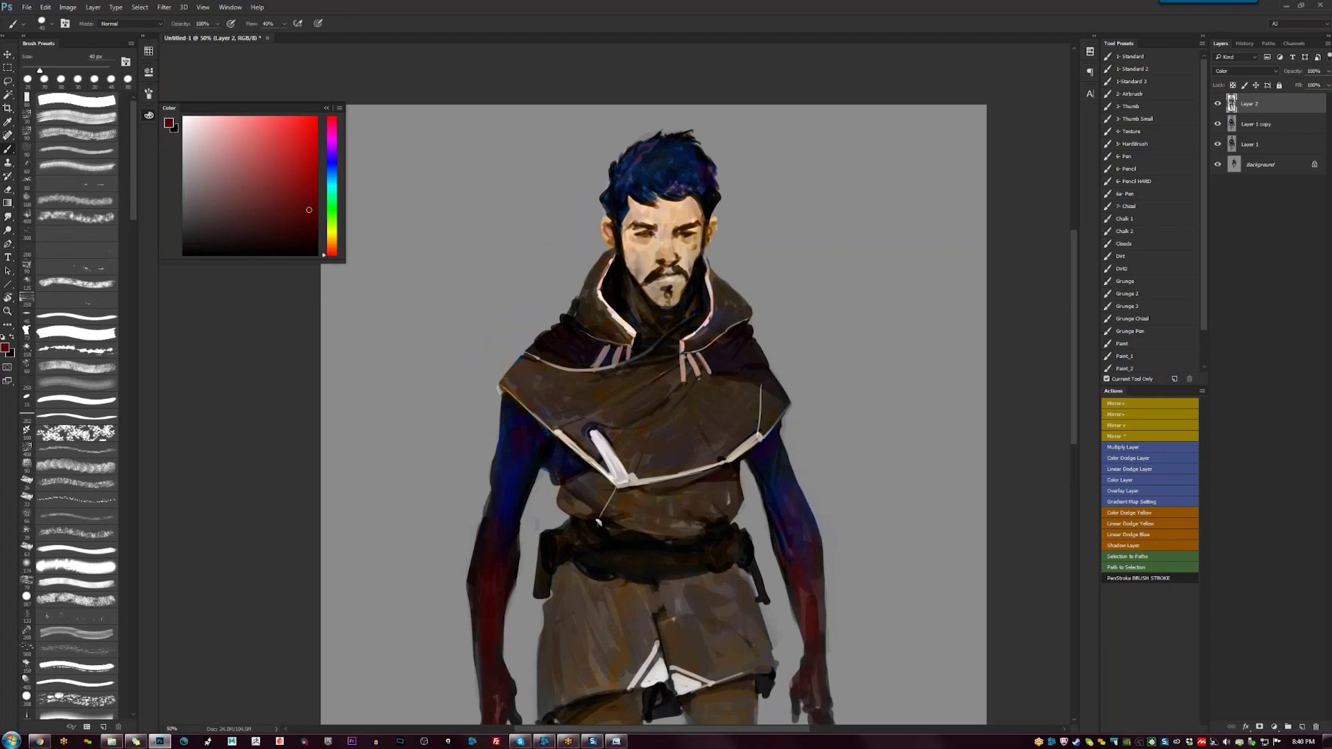
key("ctrl+minus")
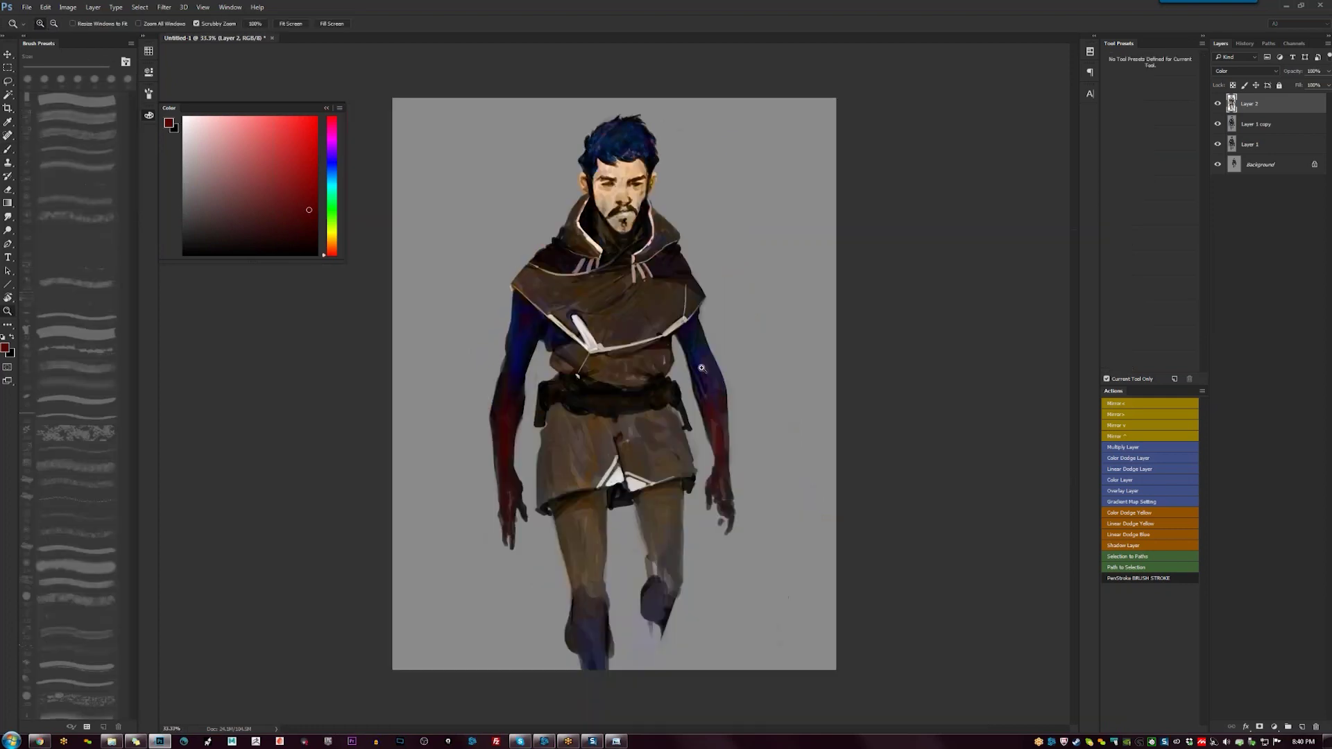
key("z")
left_click(633, 288)
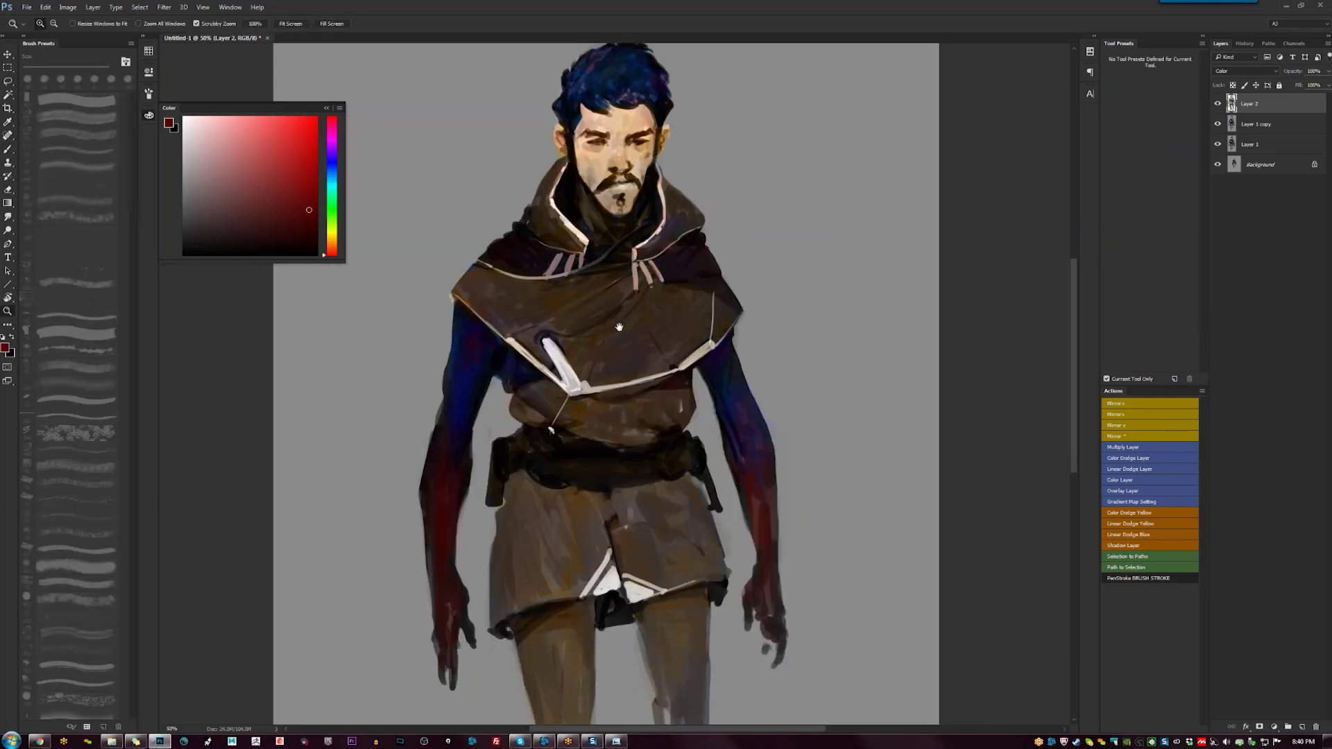
left_click_drag(618, 326, 709, 327)
Sample a dark orange-brown and a muted brown from the figure and touch up the cape
key("b")
left_click(589, 300, "alt")
left_click(587, 300, "alt")
left_click(579, 311, "alt")
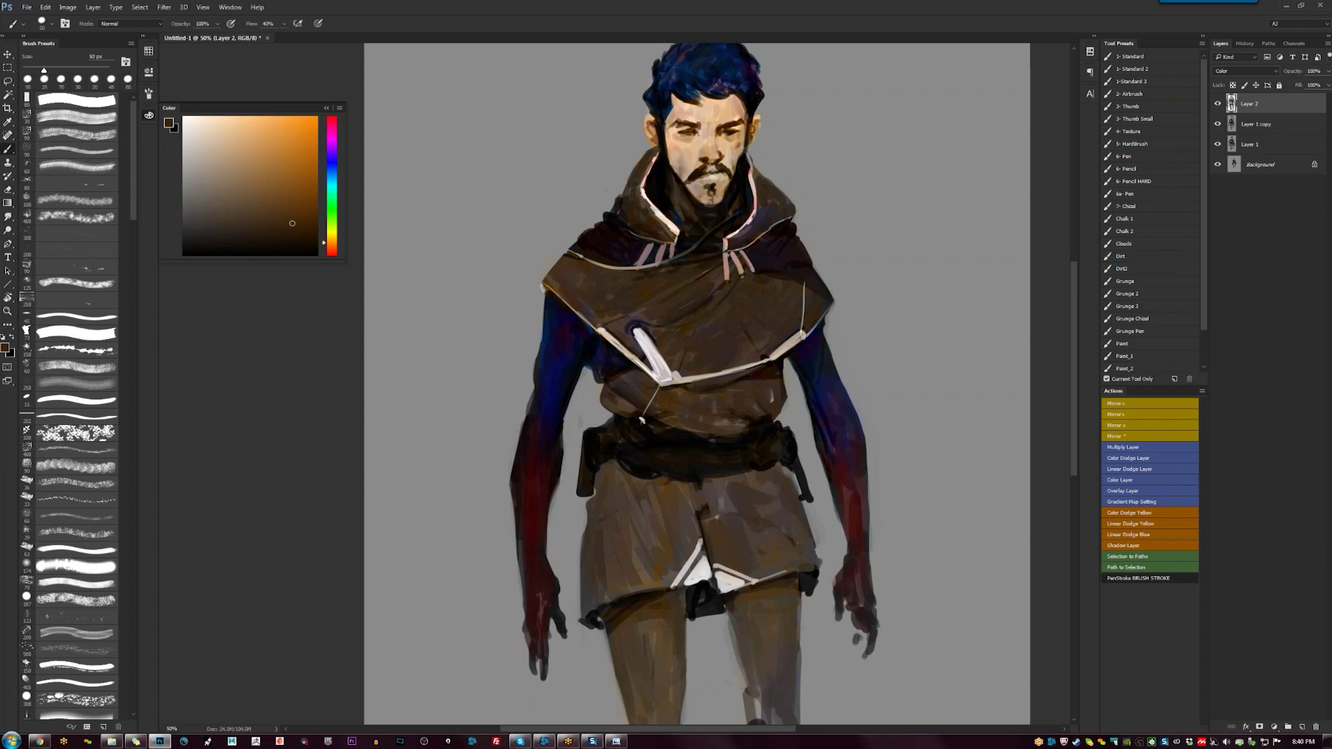
left_click(629, 373, "alt")
Blend the sampled muted brown further across the cape and tunic
key("z")
left_click(709, 484, "alt")
left_click(708, 484, "alt")
left_click(709, 484)
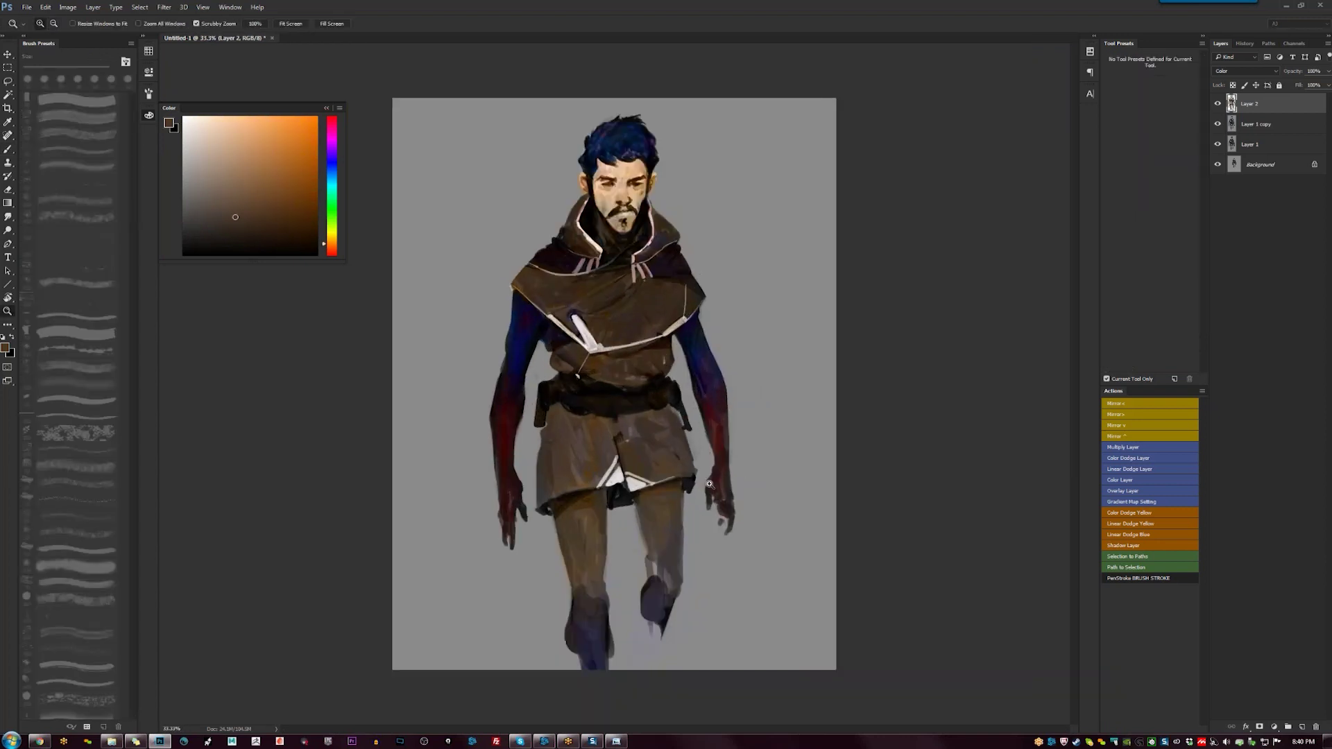
left_click(632, 423)
key("b")
mouse_move(666, 407)
left_mouse_down()
mouse_move(689, 406)
mouse_move(730, 444)
left_mouse_up()
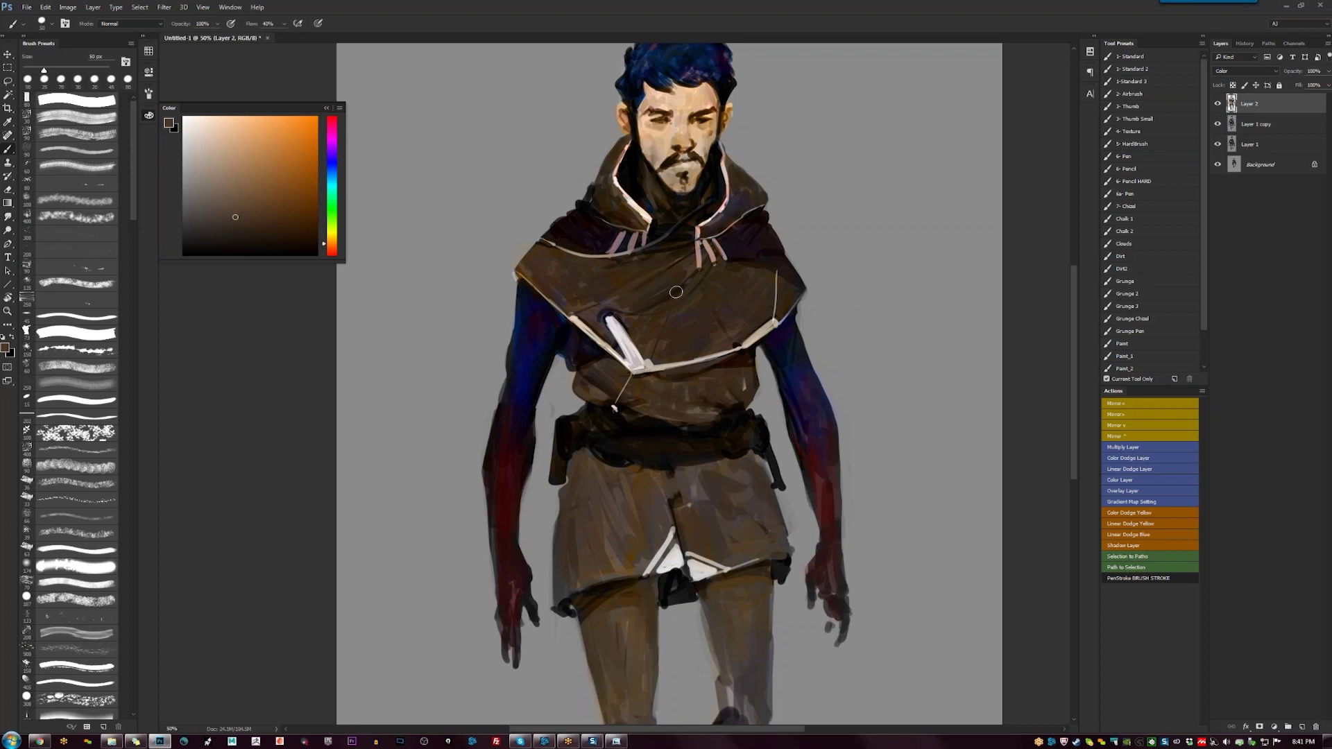
left_click_drag(675, 292, 699, 324)
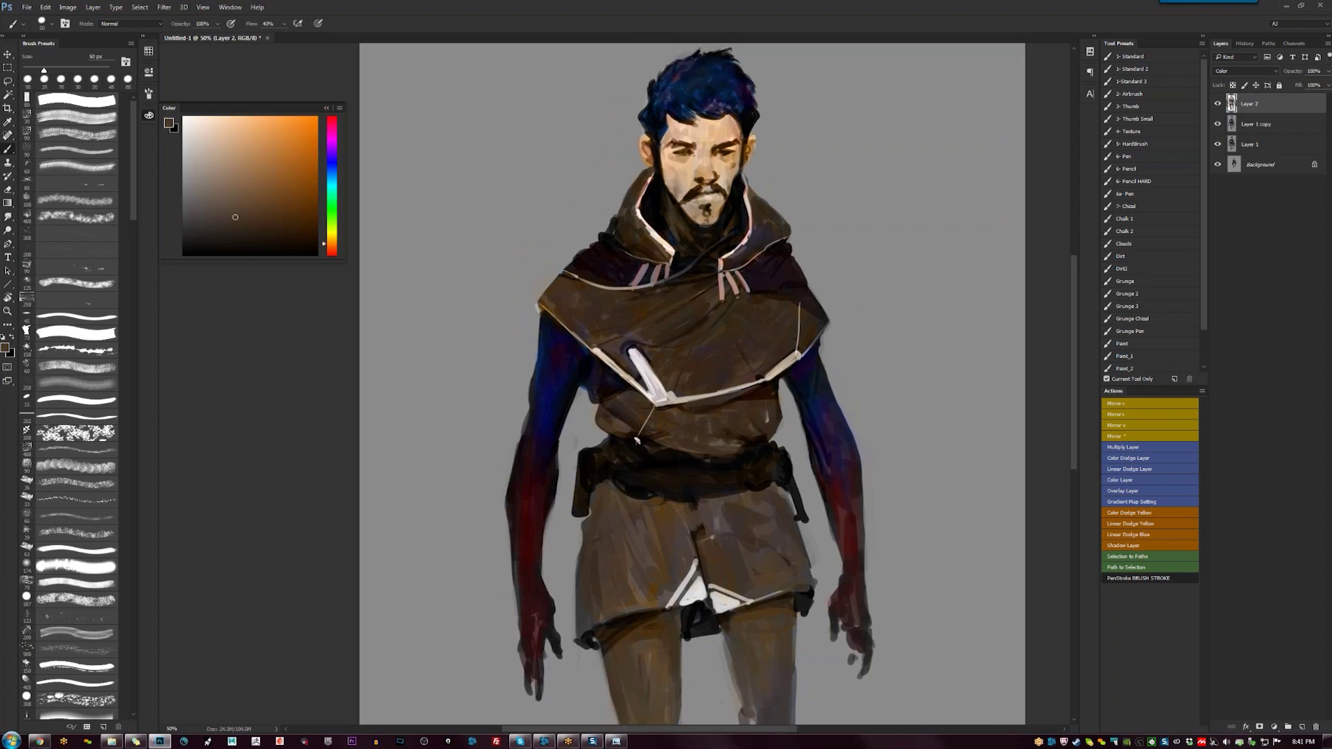
left_click_drag(805, 406, 811, 489)
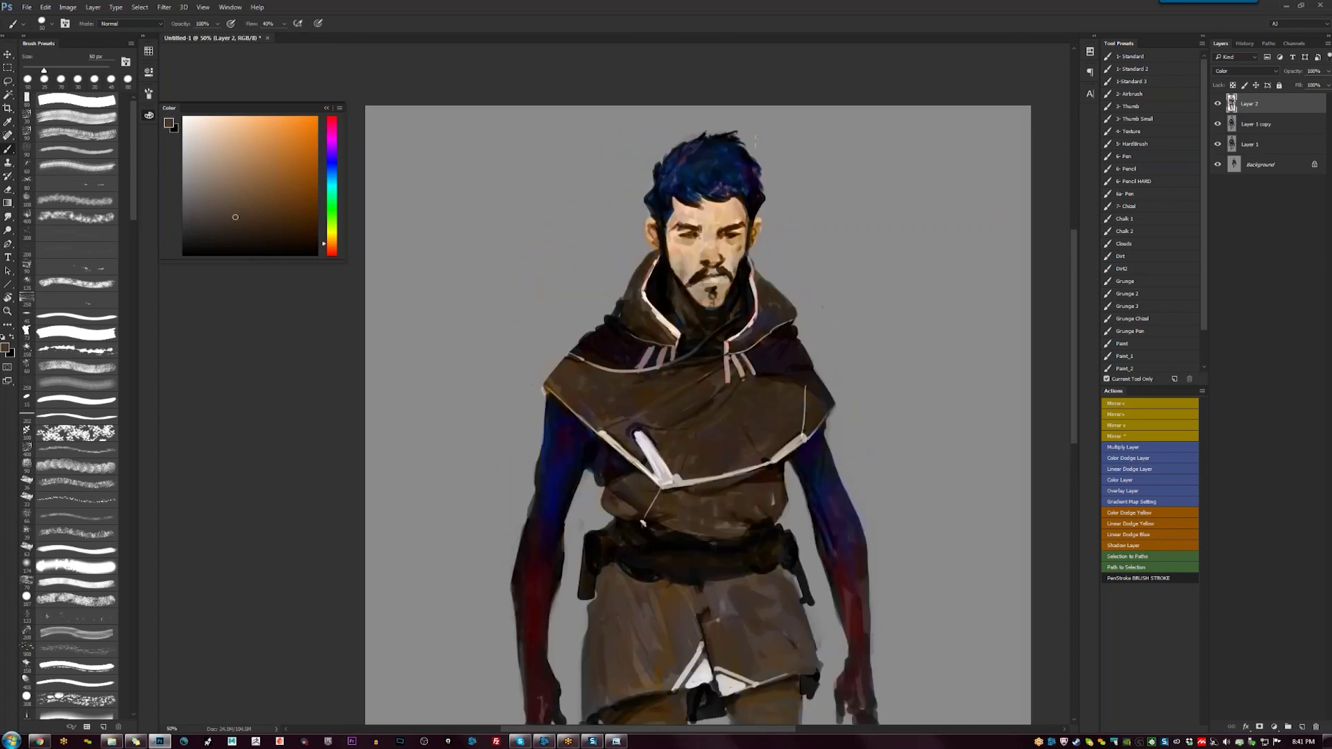
Sample a violet-blue from the hood, darken it, and even out the blue and violet of the upper sleeves
left_click(765, 321, "alt")
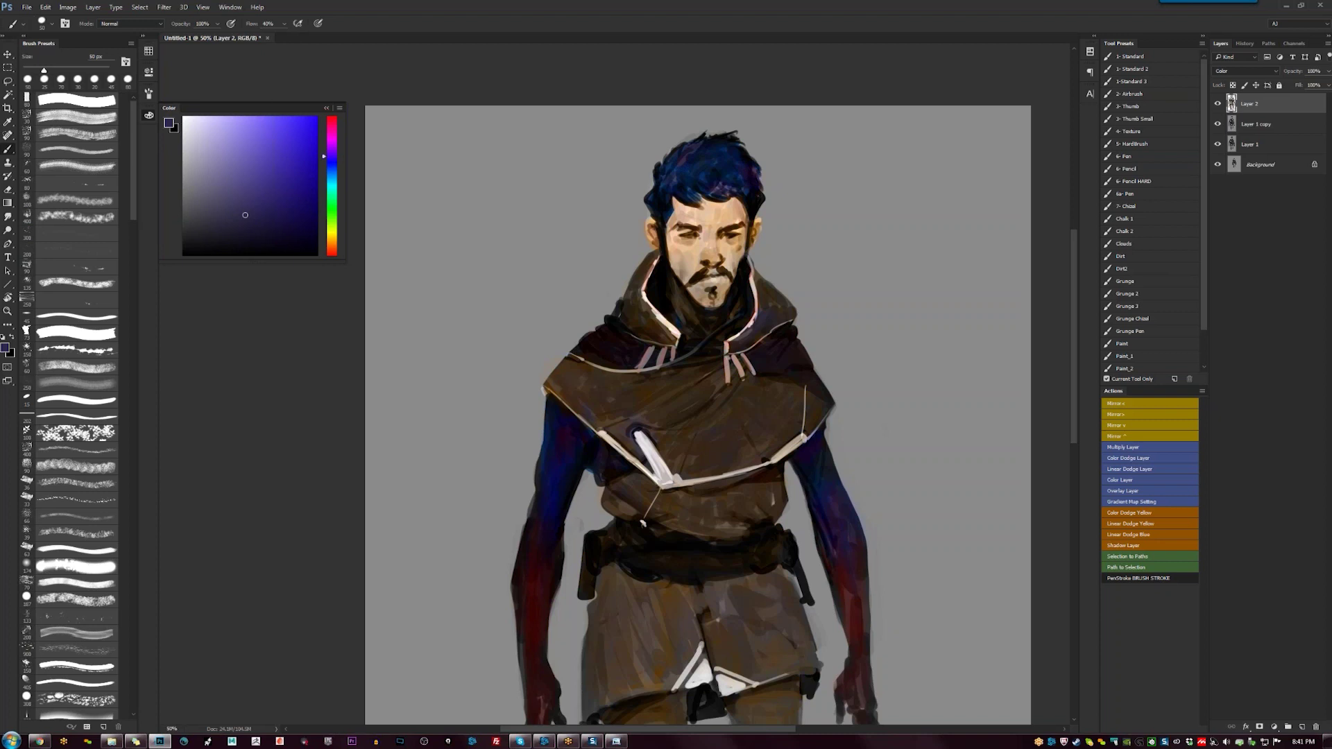
left_click(276, 229)
left_click_drag(697, 416, 694, 382)
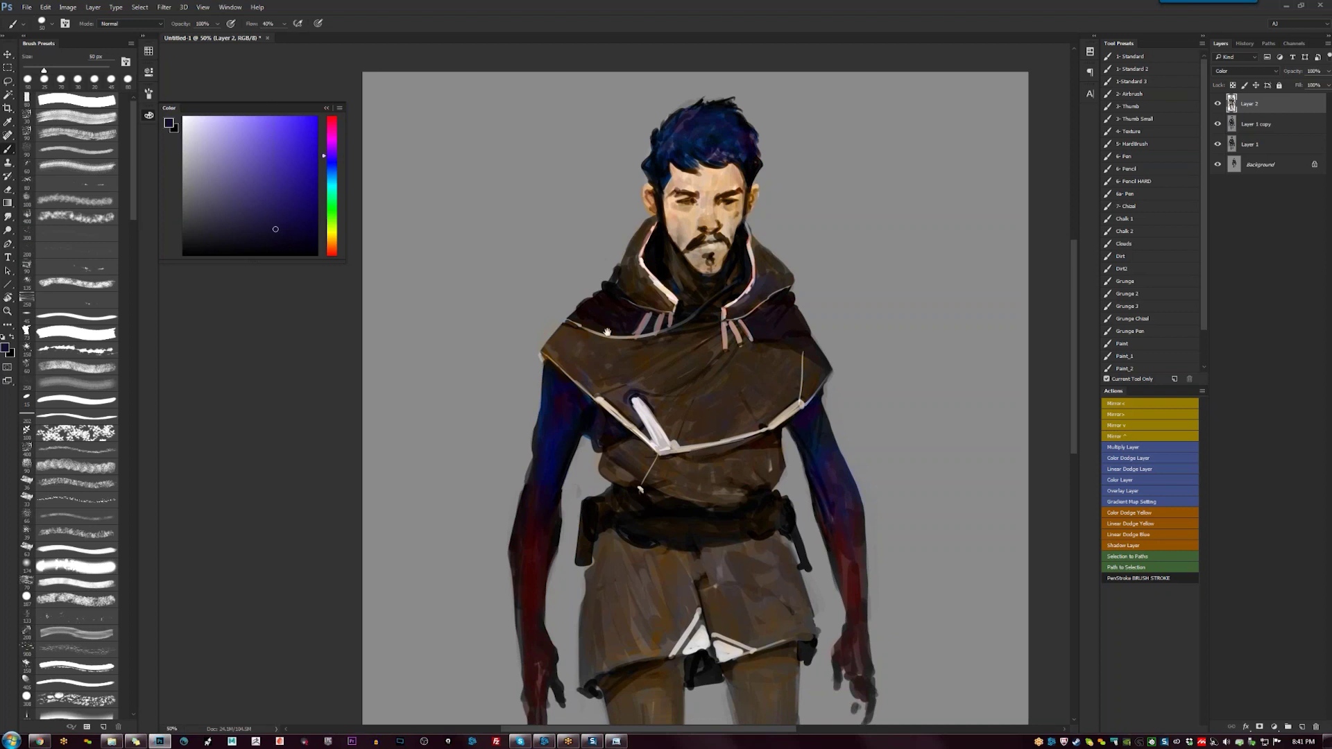
left_click_drag(607, 331, 631, 242)
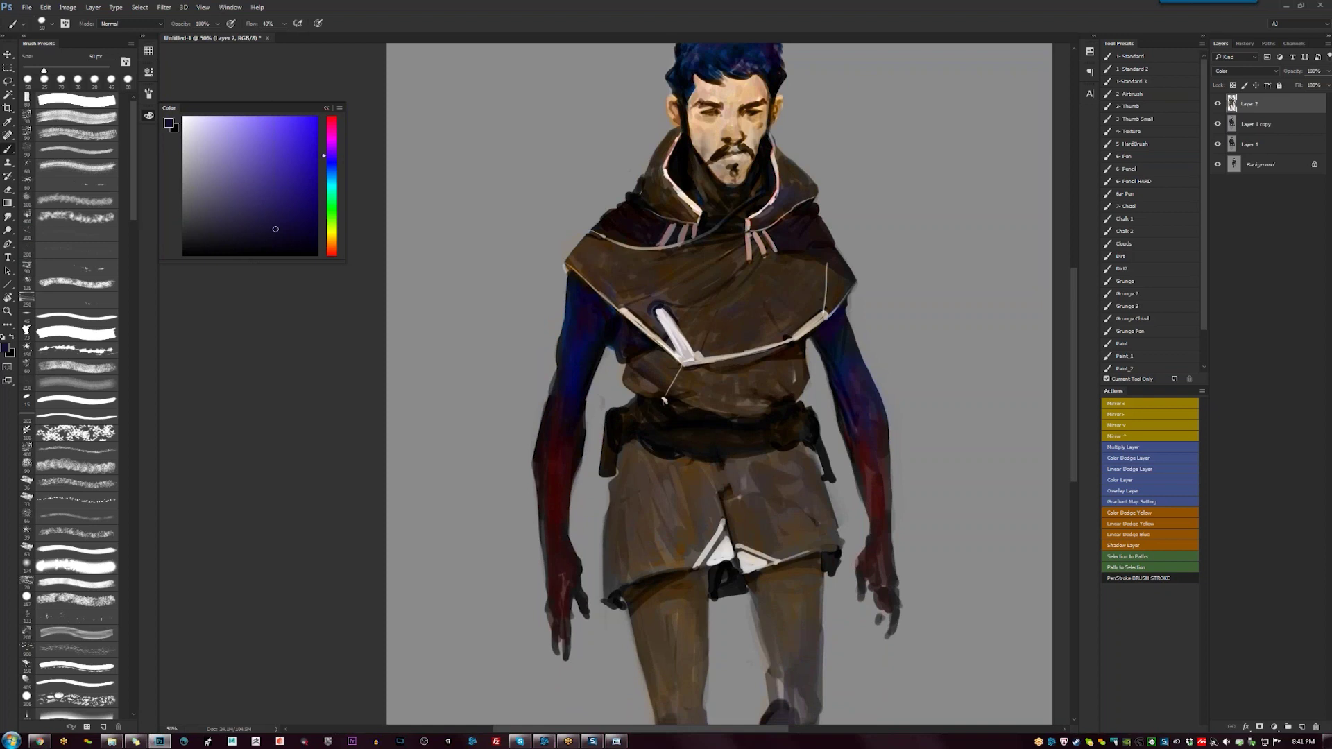
left_click_drag(633, 342, 668, 299)
left_click(613, 276, "alt")
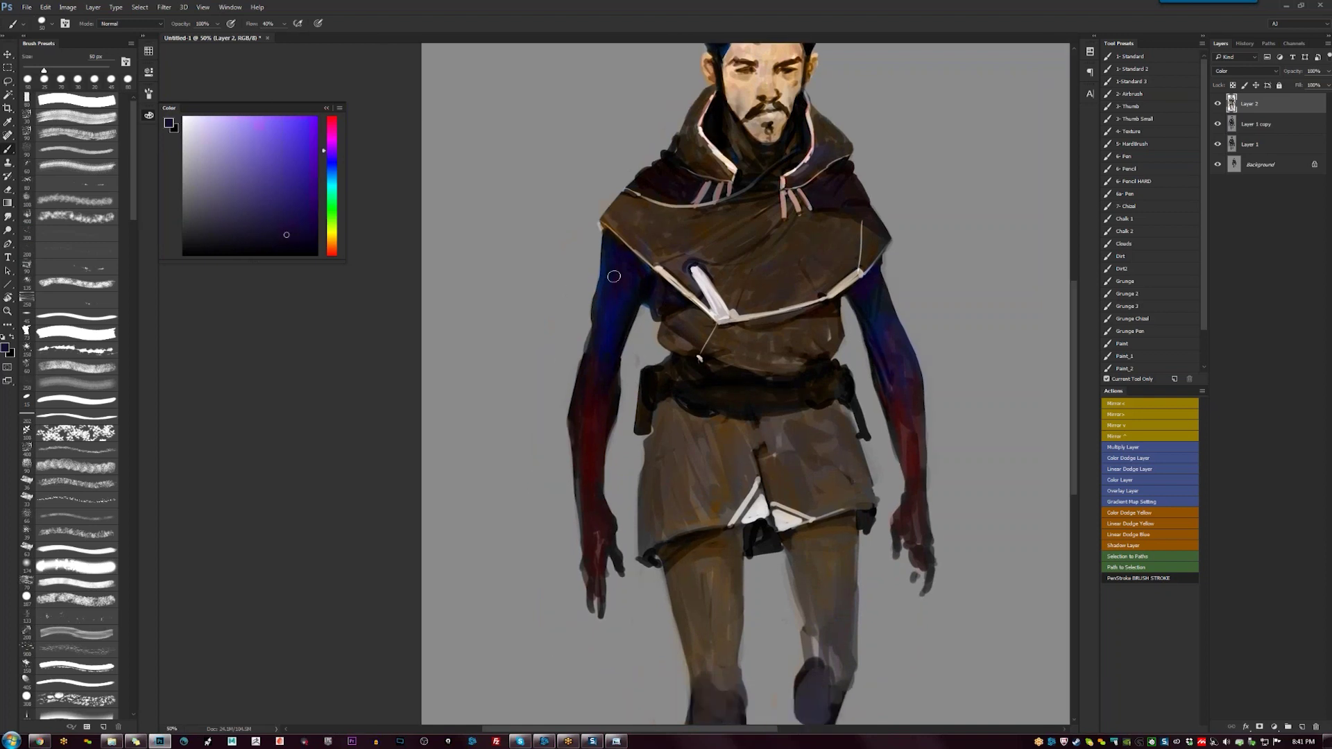
mouse_move(895, 363)
left_mouse_down()
mouse_move(887, 310)
mouse_move(860, 298)
left_mouse_up()
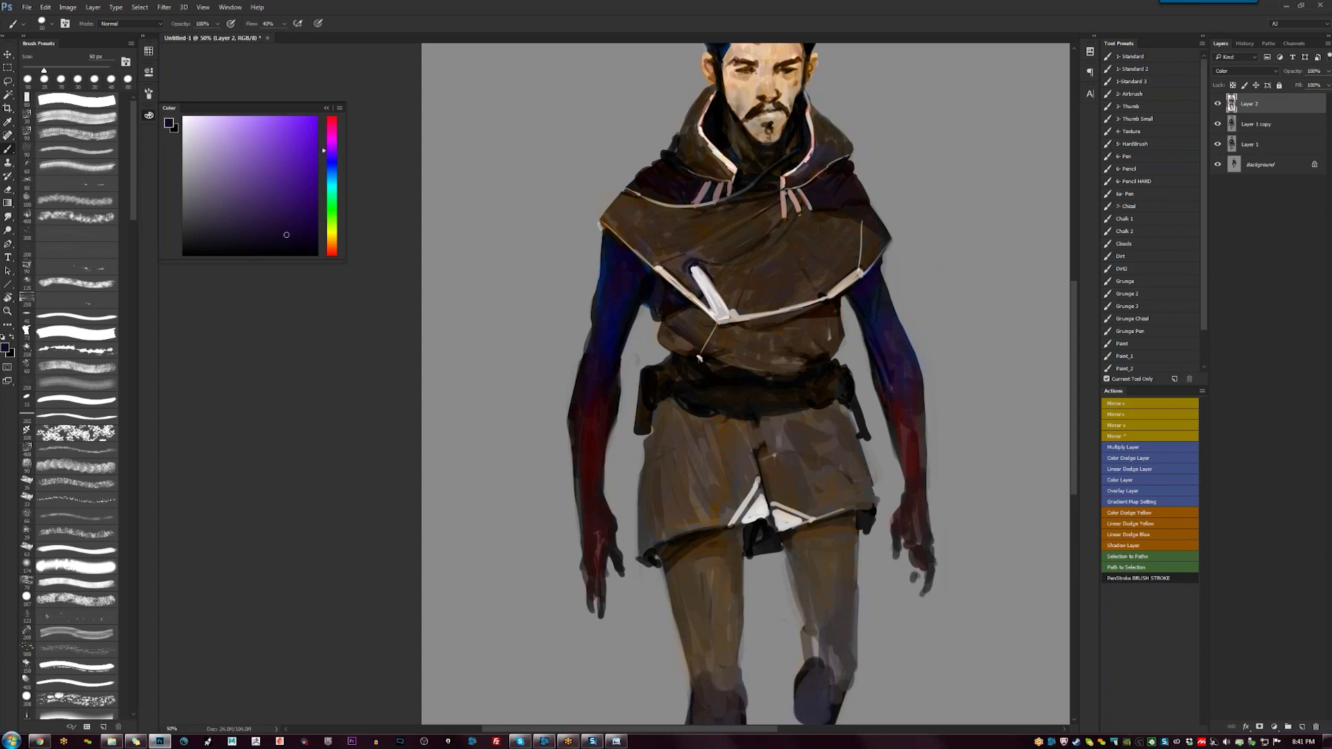
mouse_move(627, 225)
left_mouse_down()
mouse_move(635, 275)
mouse_move(669, 296)
left_mouse_up()
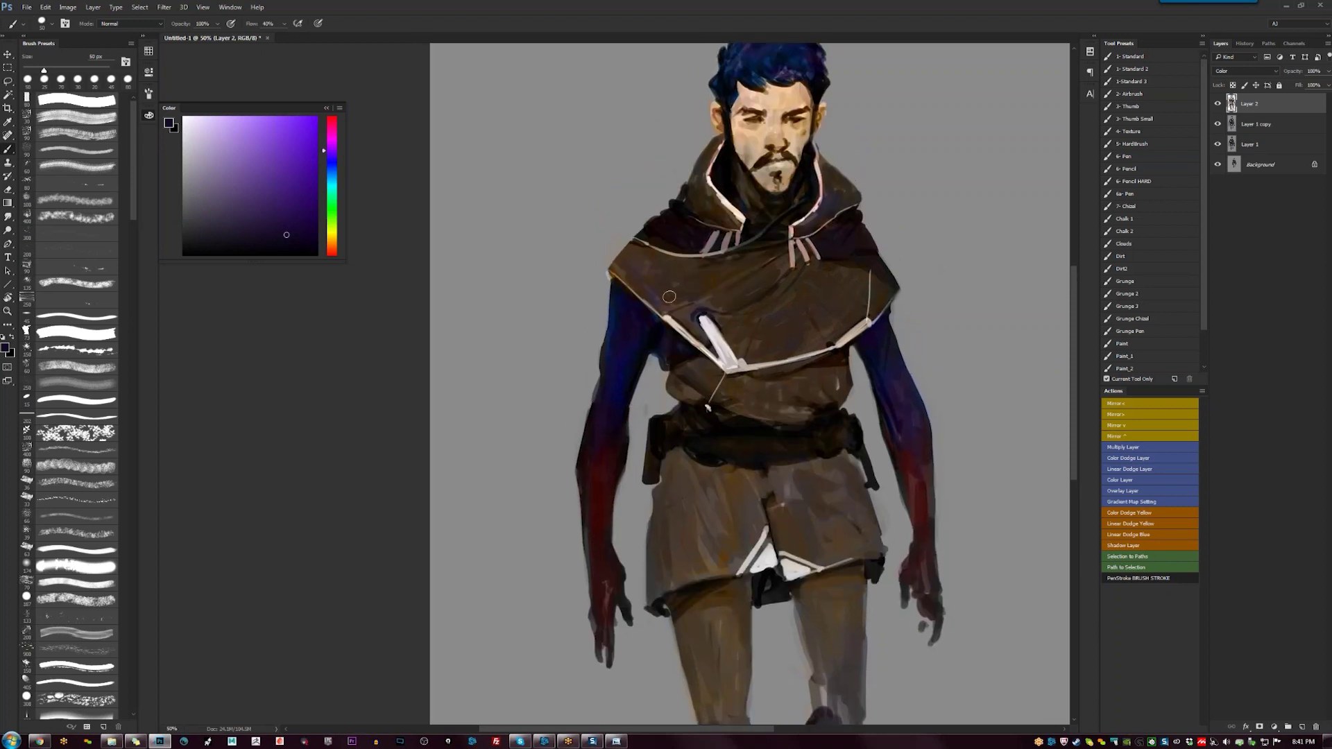
Stamp all visible layers into a new layer and shift its midtones towards blue with Color Balance
key("z")
left_click(784, 342, "alt")
key("ctrl+shift+alt+e")
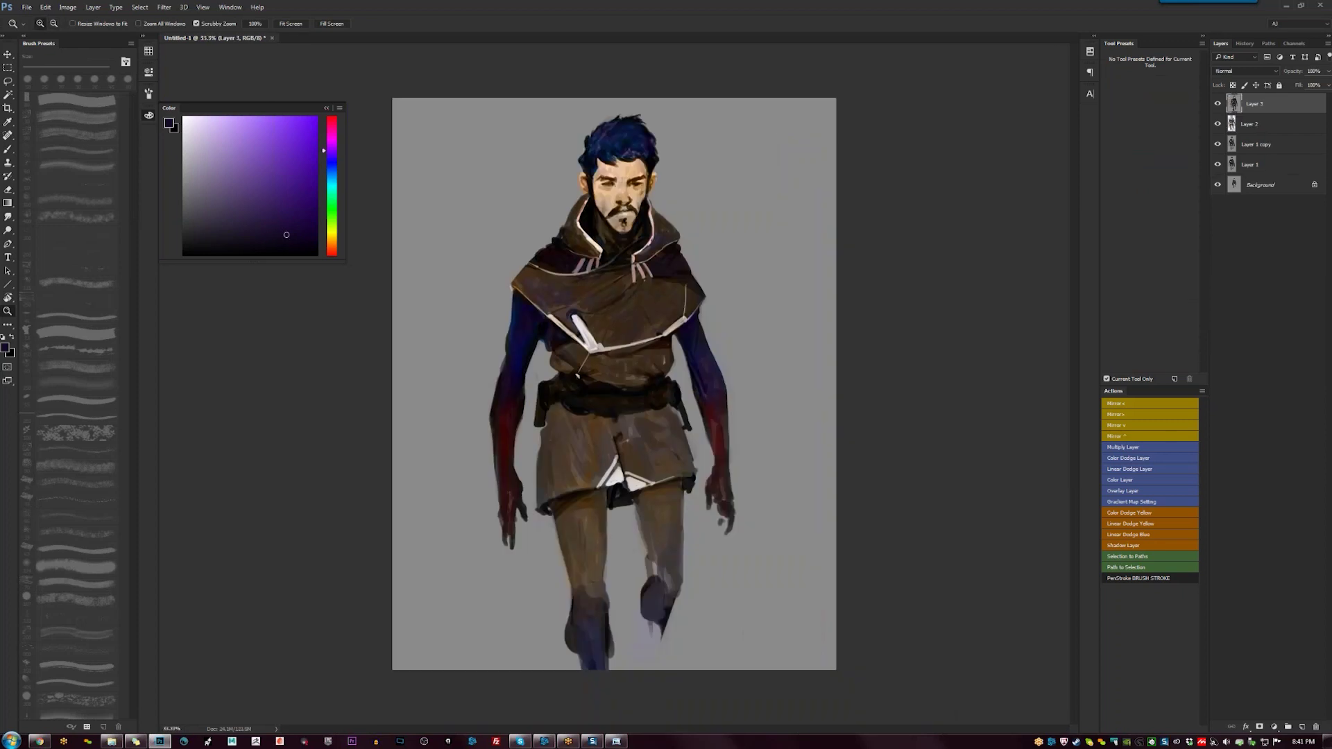
key("i")
key("ctrl+b")
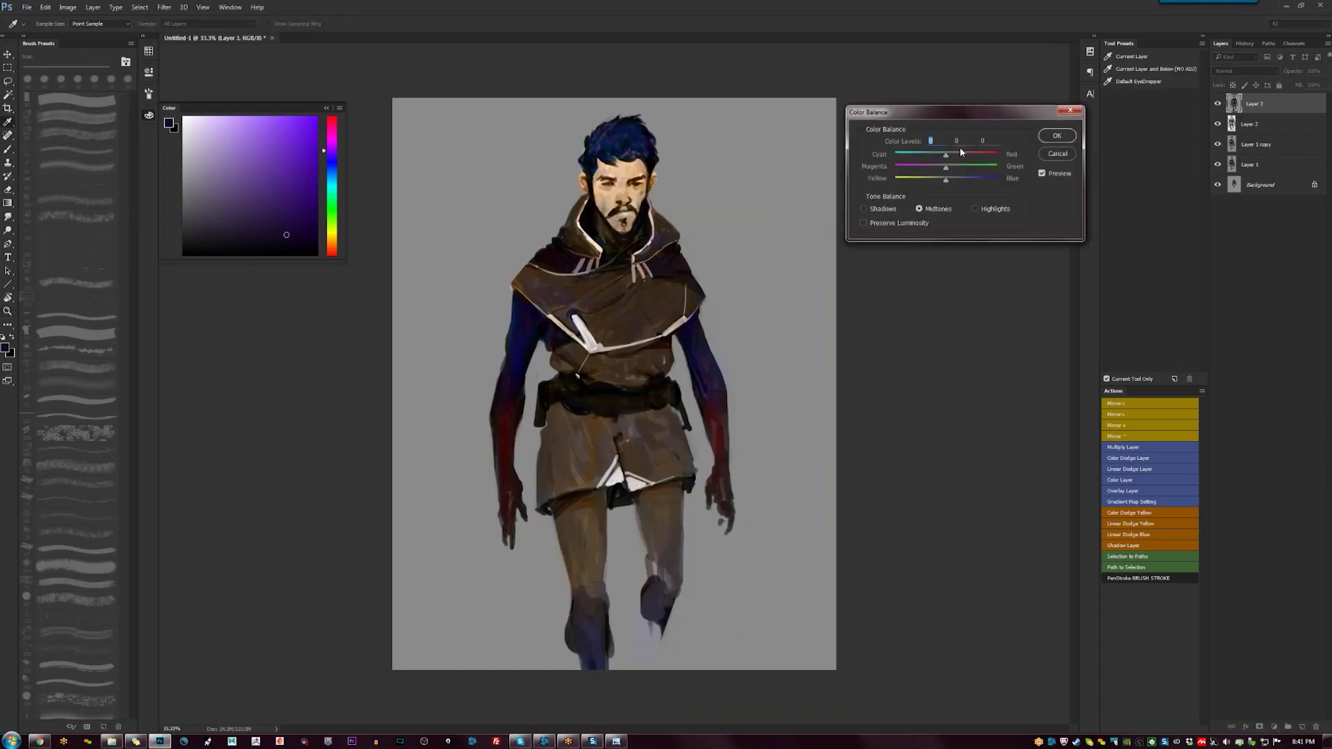
left_click_drag(944, 178, 946, 168)
key("ctrl+1")
left_click(1055, 137)
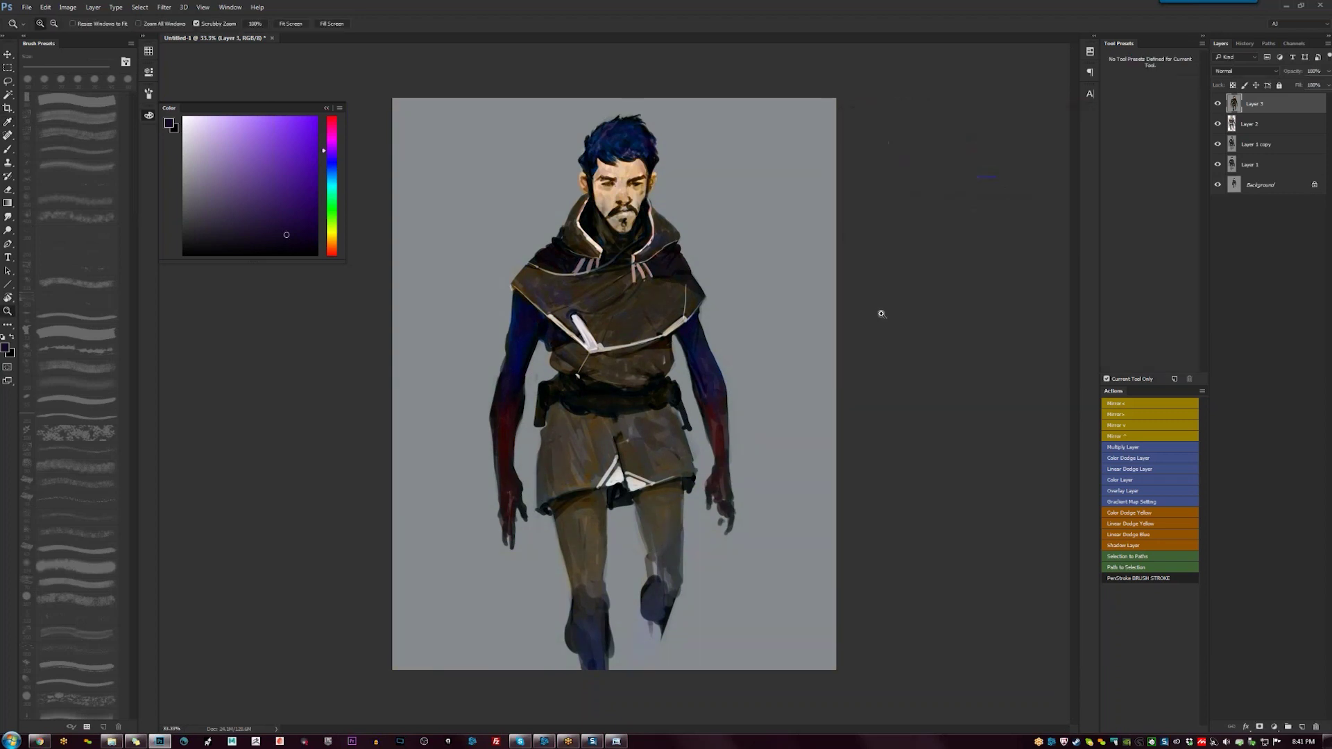
Darken the merged layer with Levels, setting the output black to 5 and lowering the output white
key("ctrl+l")
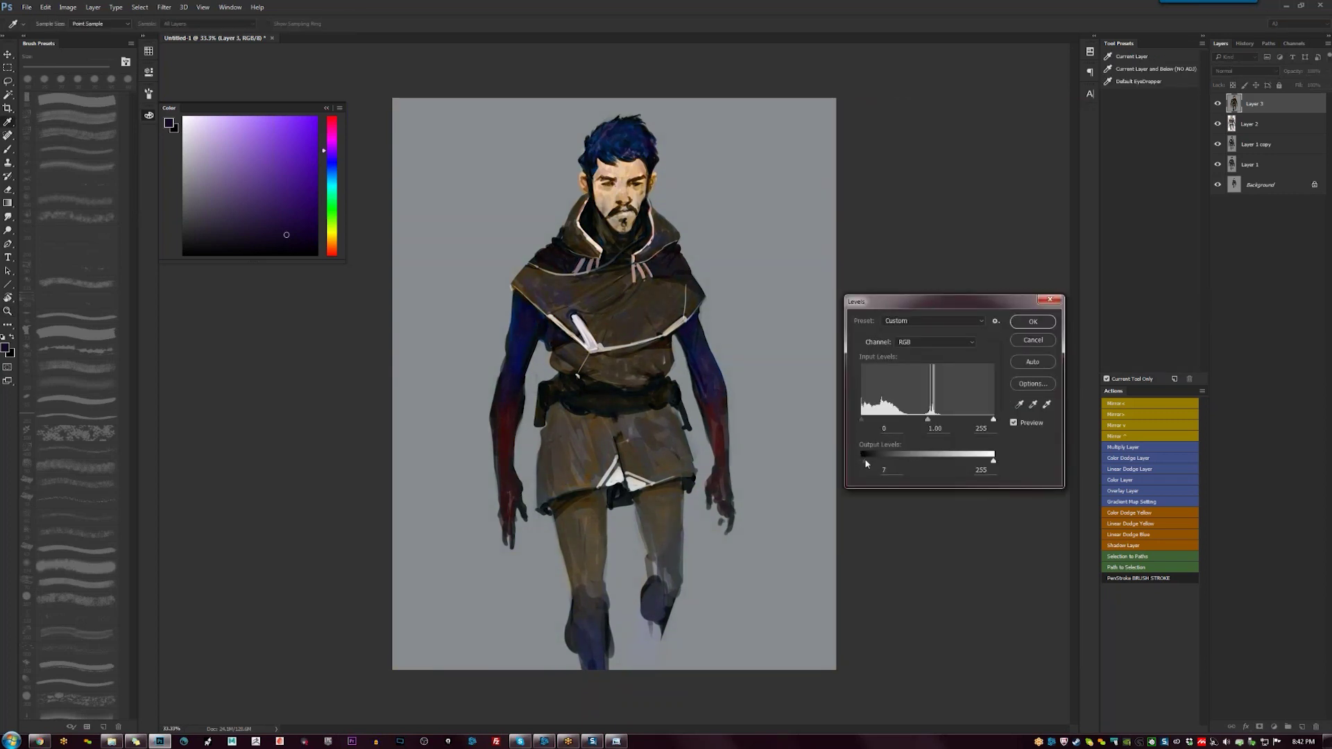
left_click_drag(993, 461, 975, 462)
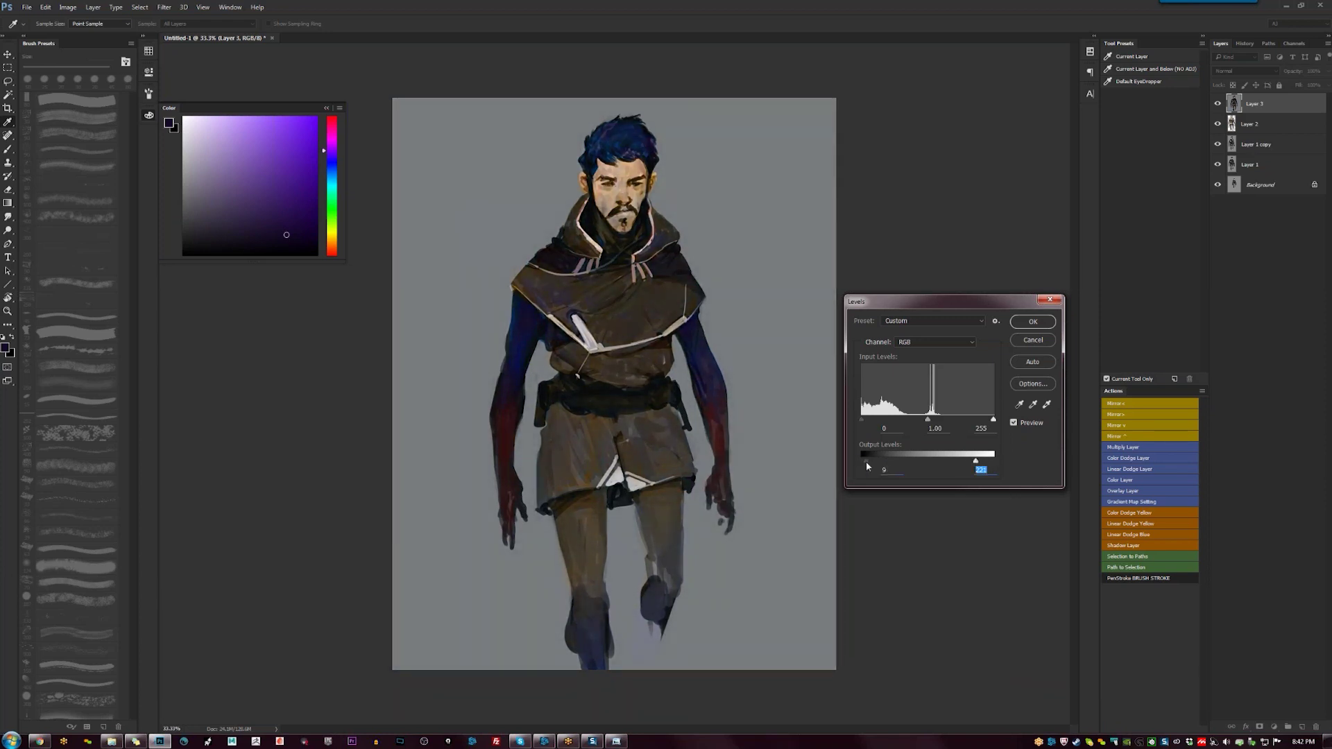
left_click_drag(864, 459, 864, 461)
left_click_drag(975, 461, 966, 463)
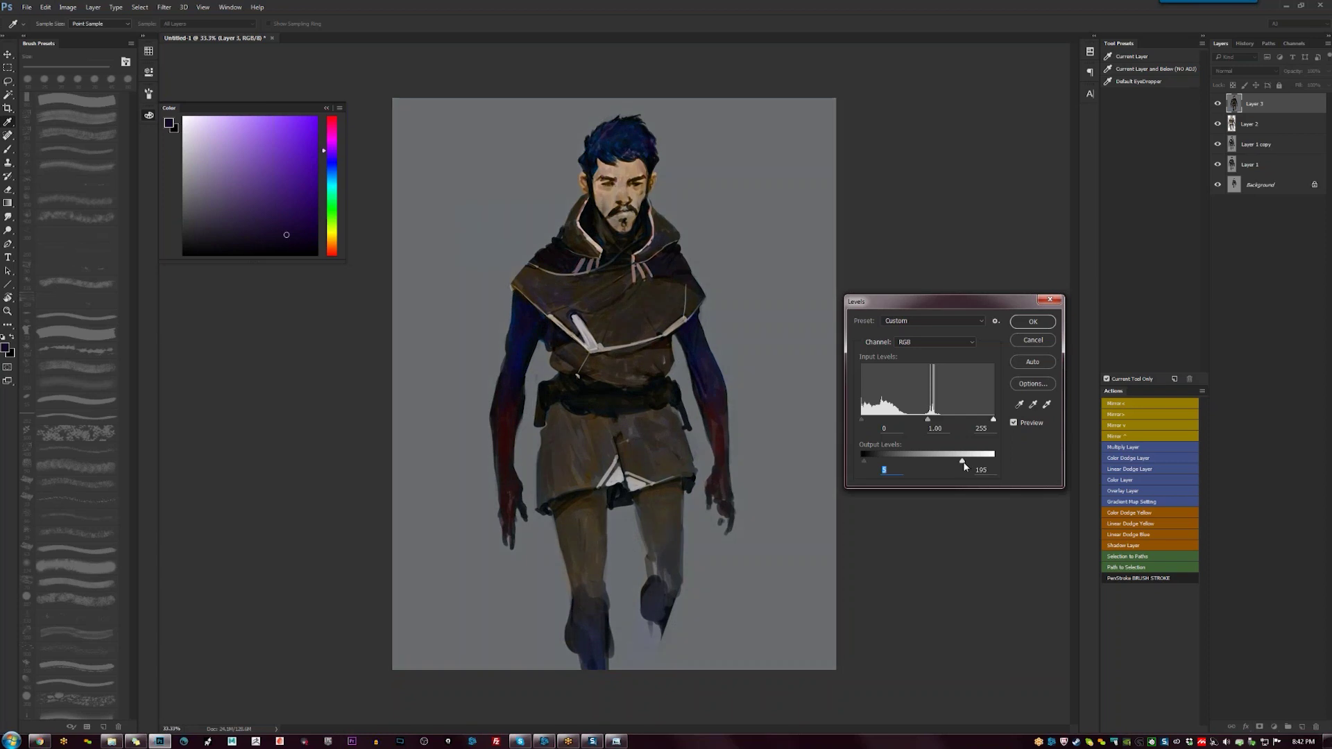
key("Return")
key("z")
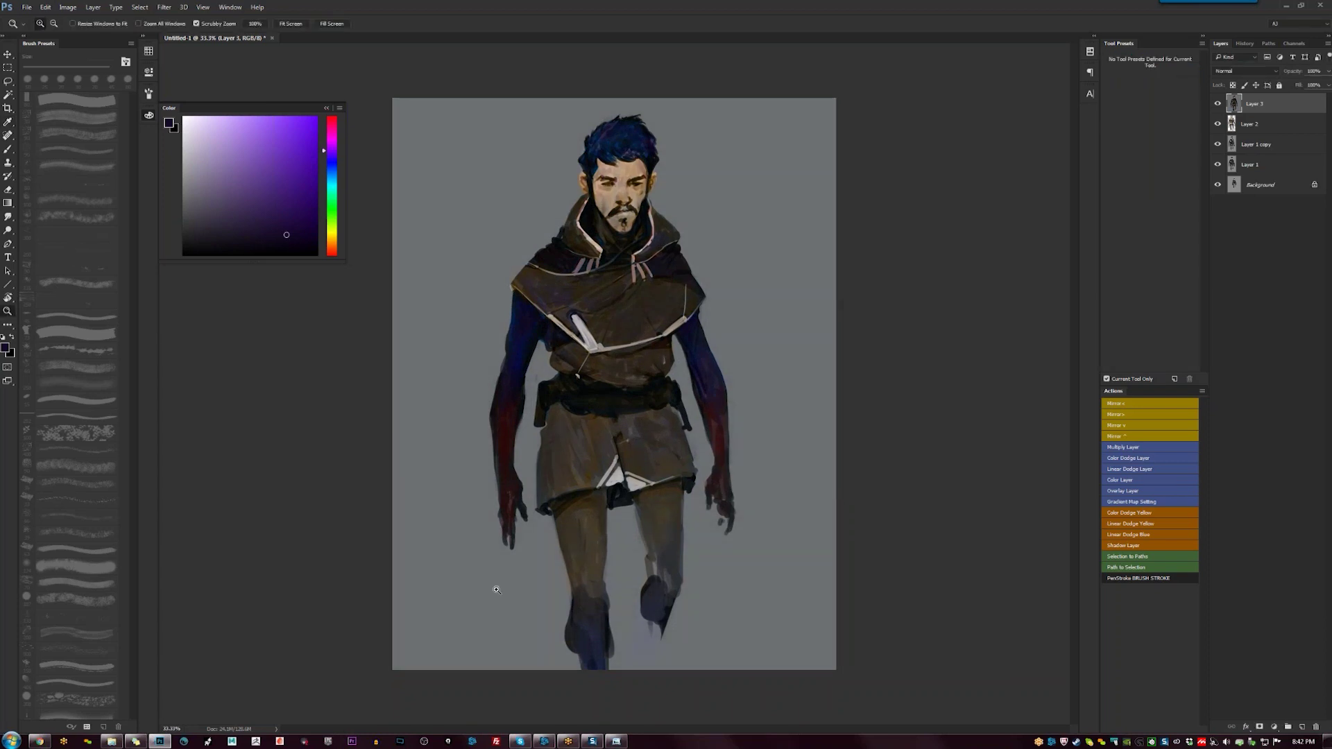
key("b")
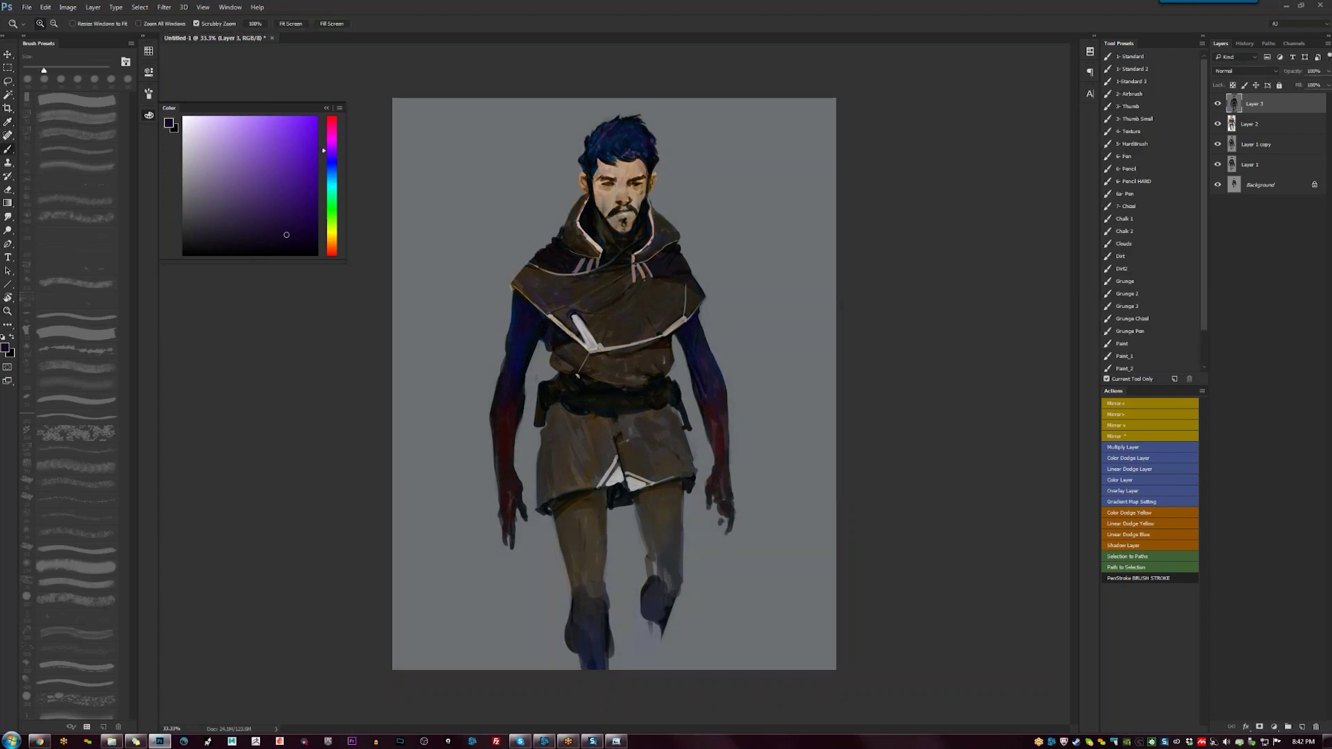
Sample dark blues from the hair and darken the shadows around the fringe and crown
key("ctrl+plus")
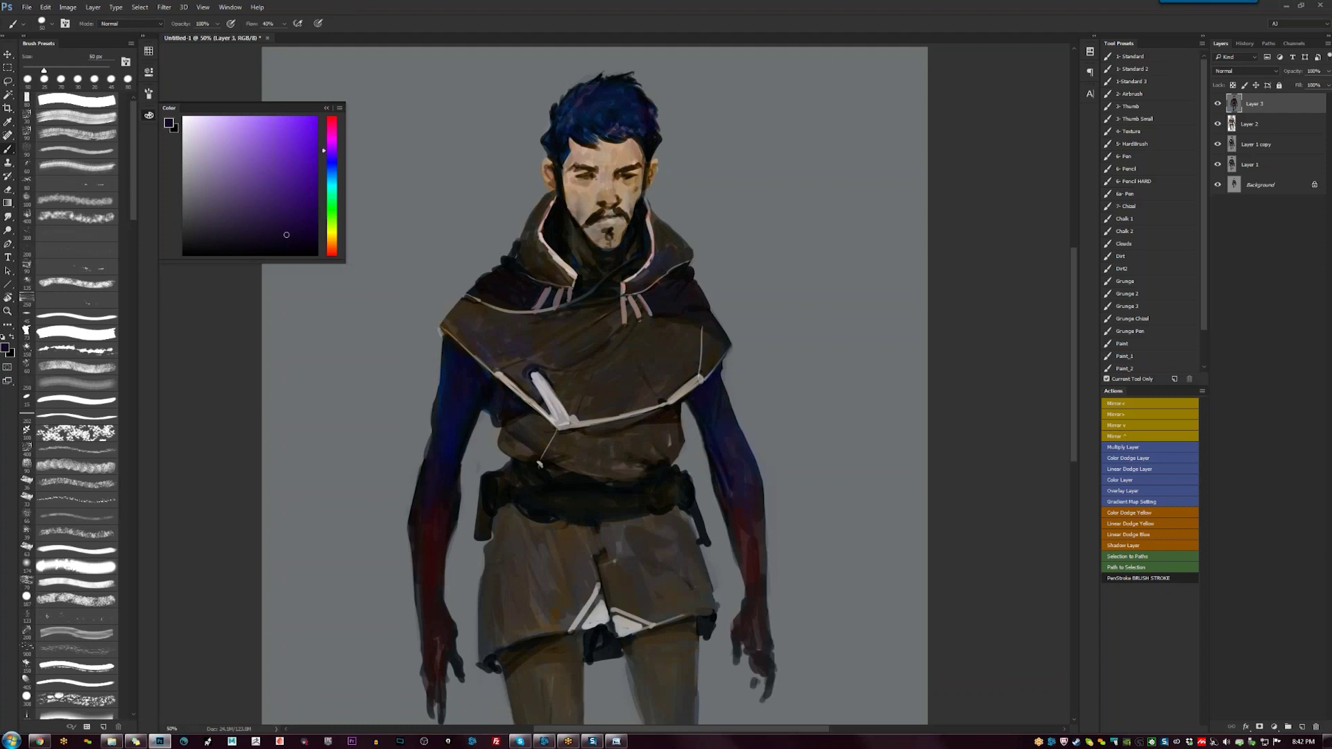
key("ctrl+plus")
left_click_drag(589, 145, 575, 137)
left_click(610, 133, "alt")
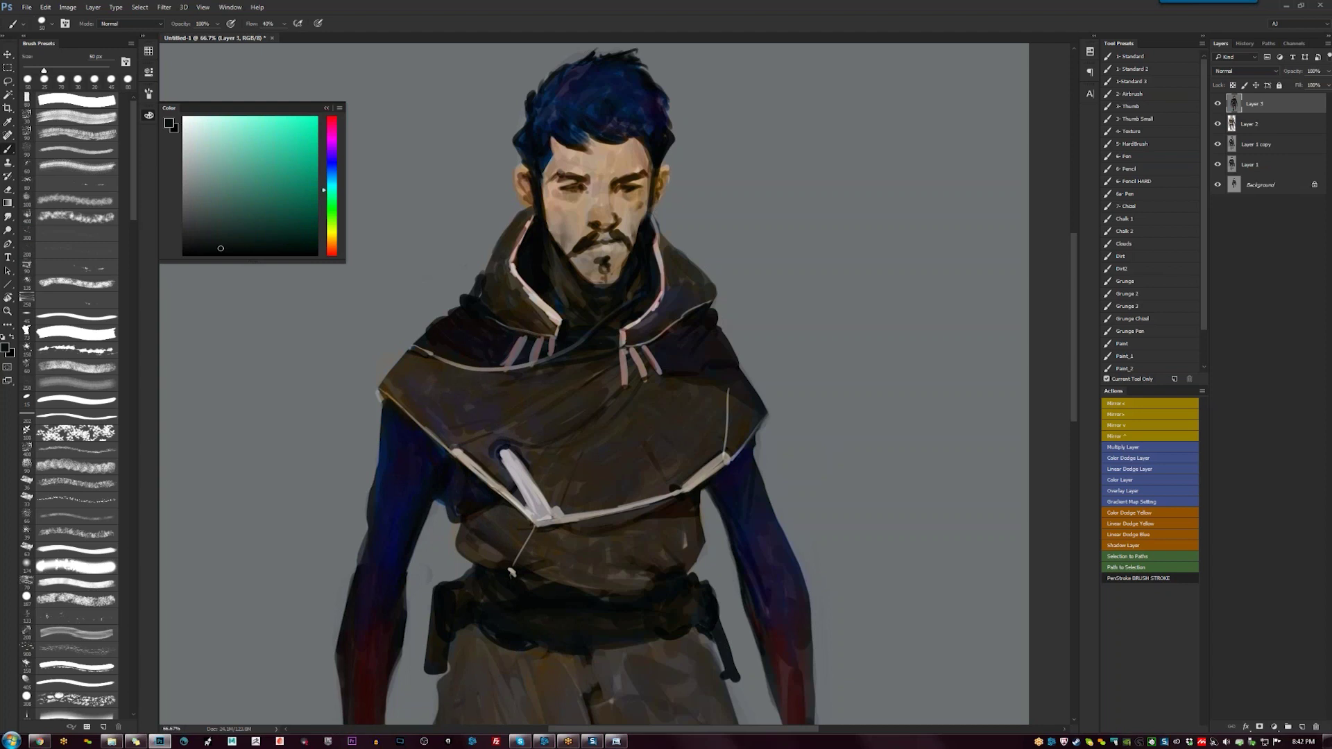
left_click(647, 113, "alt")
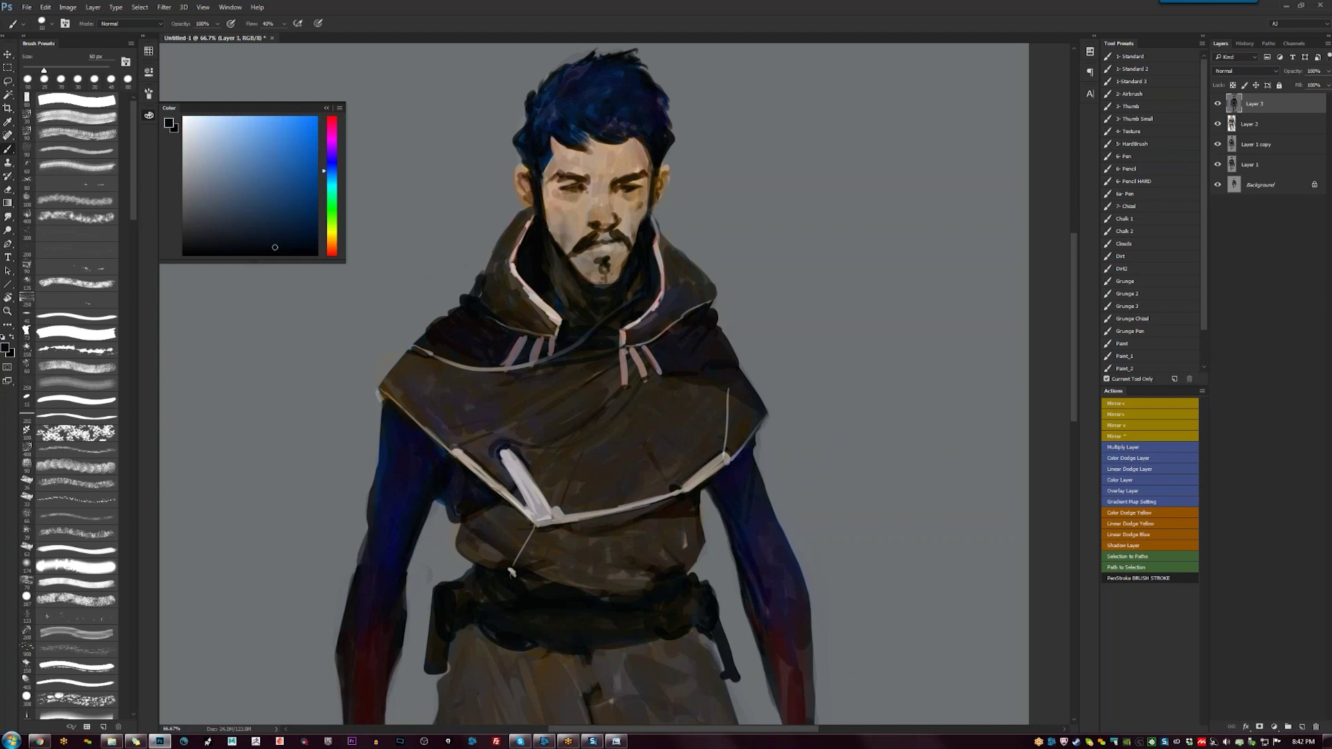
left_click(596, 104, "alt")
Brush a brighter, saturated blue into the hair with a 30 px brush
key("bracketleft")
key("bracketleft")
key("bracketleft")
key("bracketleft")
key("bracketleft")
key("bracketleft")
key("bracketleft")
key("bracketleft")
key("bracketright")
key("bracketright")
key("bracketright")
key("h")
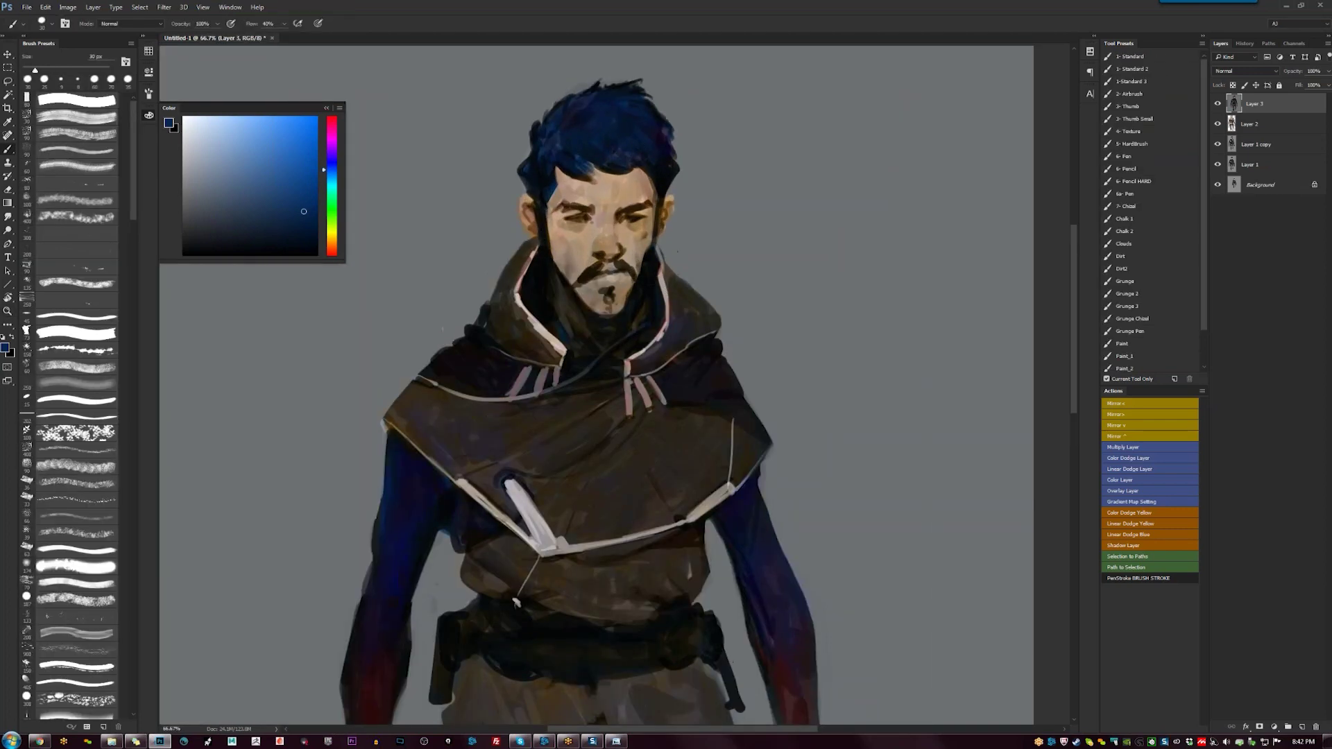
Trim the hair's outline with the sampled background grey and blend dark blue back into its side
left_click(659, 85, "alt")
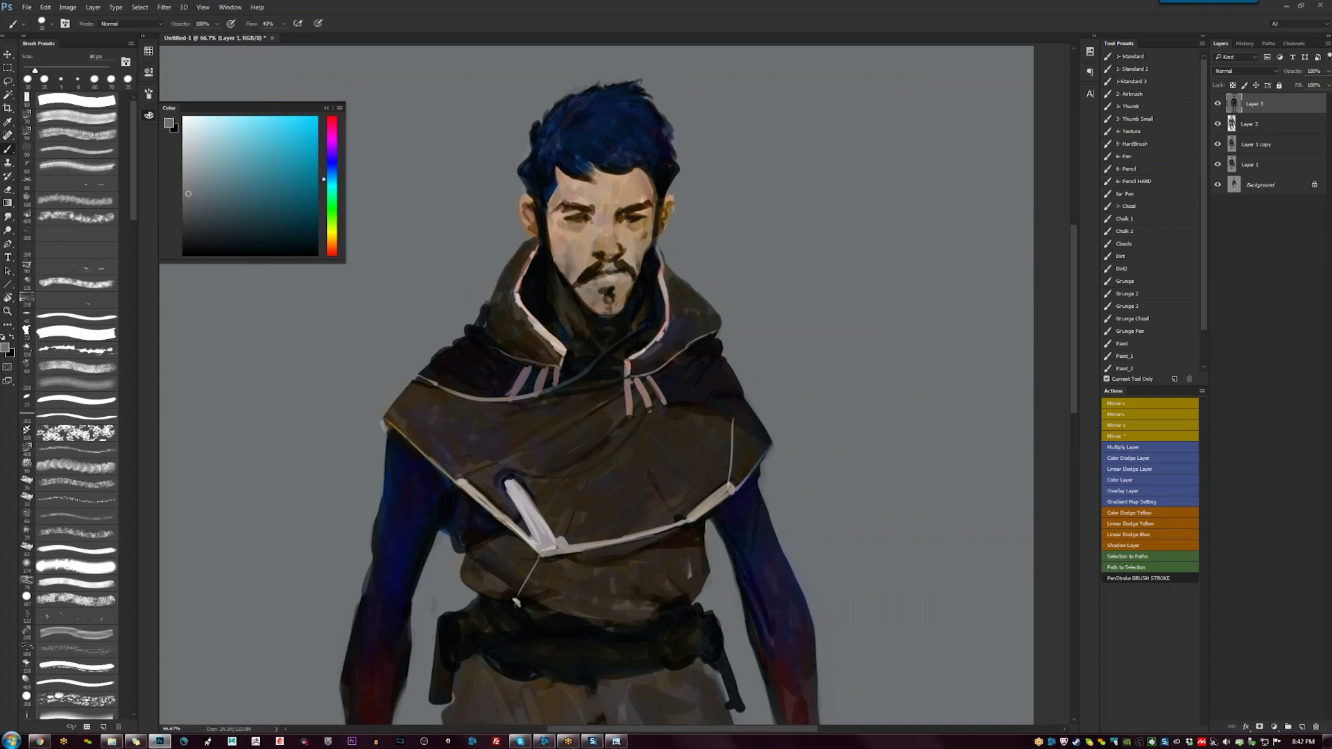
left_click(660, 124, "alt")
left_click_drag(668, 130, 674, 140)
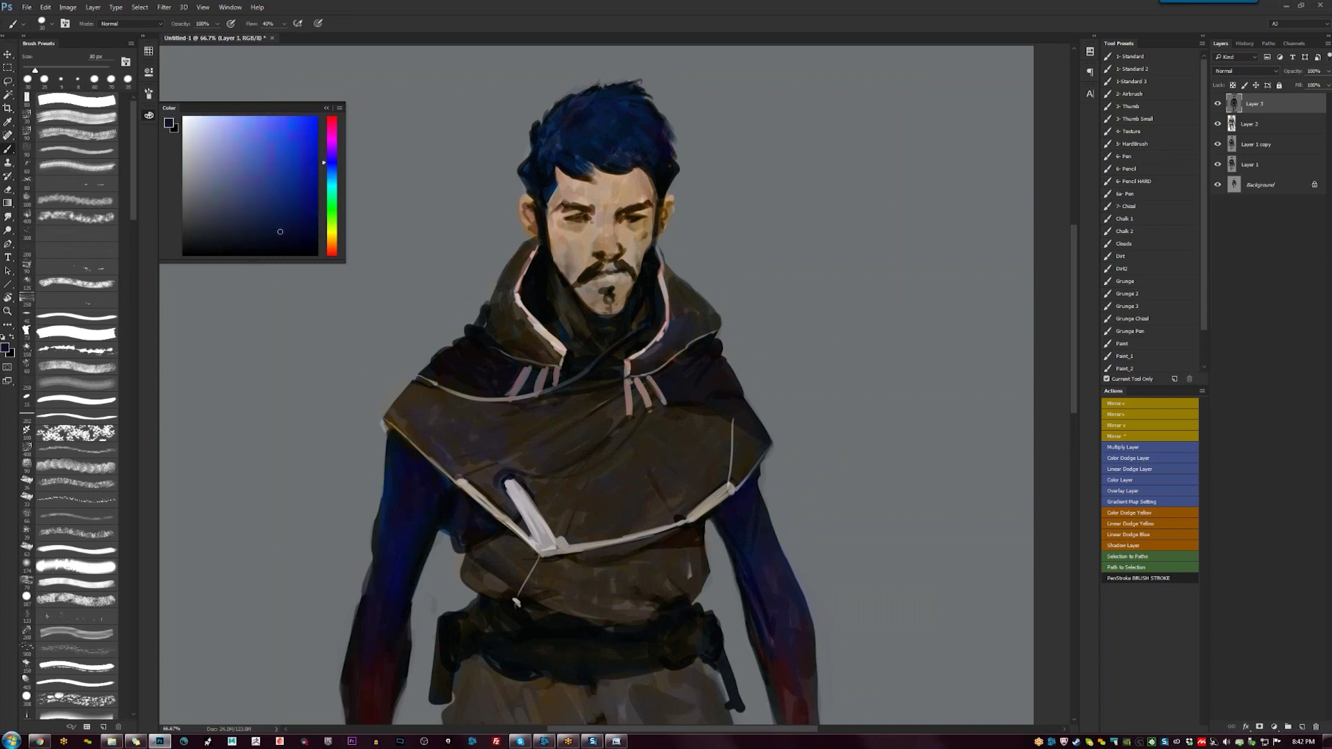
left_click(652, 131, "alt")
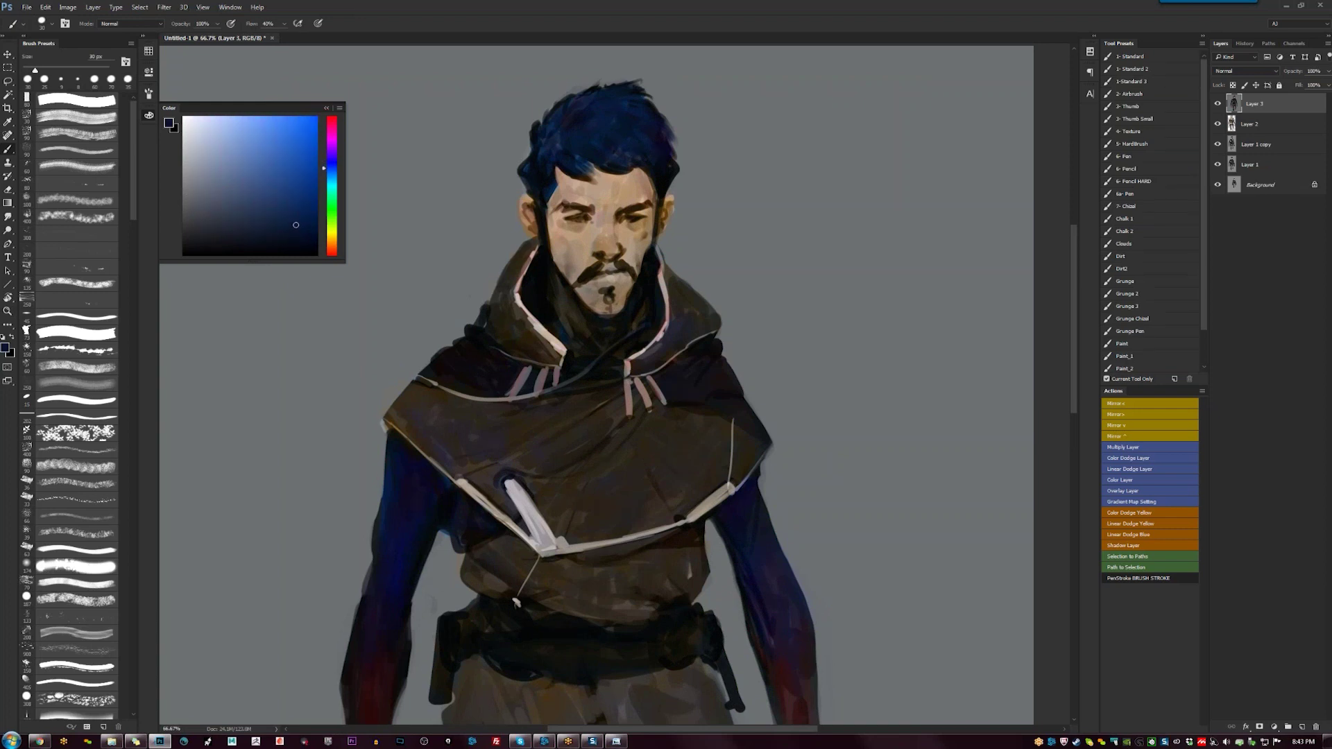
Sample a dark blue at the fringe and even out the hair mass, enlarging the brush to 60 px
left_click(564, 160, "alt")
key("bracketright")
key("bracketright")
key("bracketright")
key("bracketright")
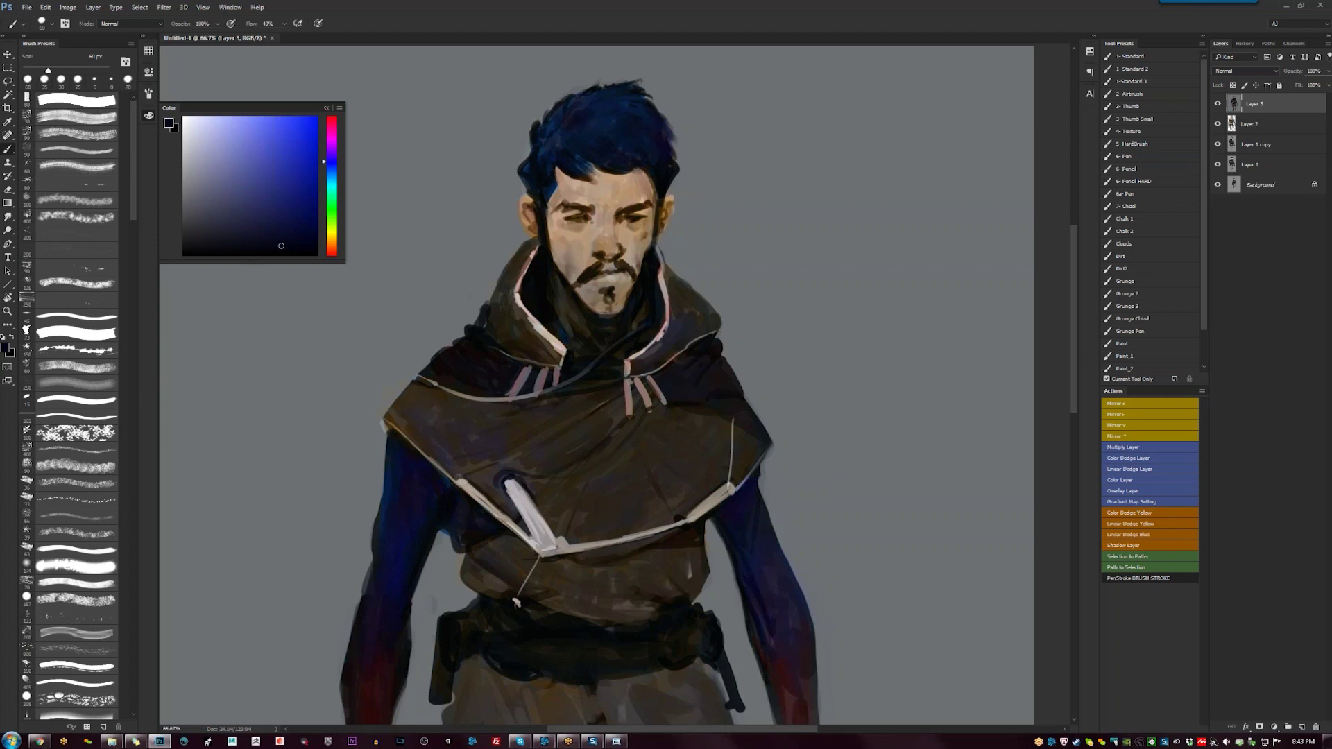
key("bracketleft")
key("bracketleft")
Reset to the default colours, sample a dark blue-grey at the temple, and darken the hair at both temples
key("d")
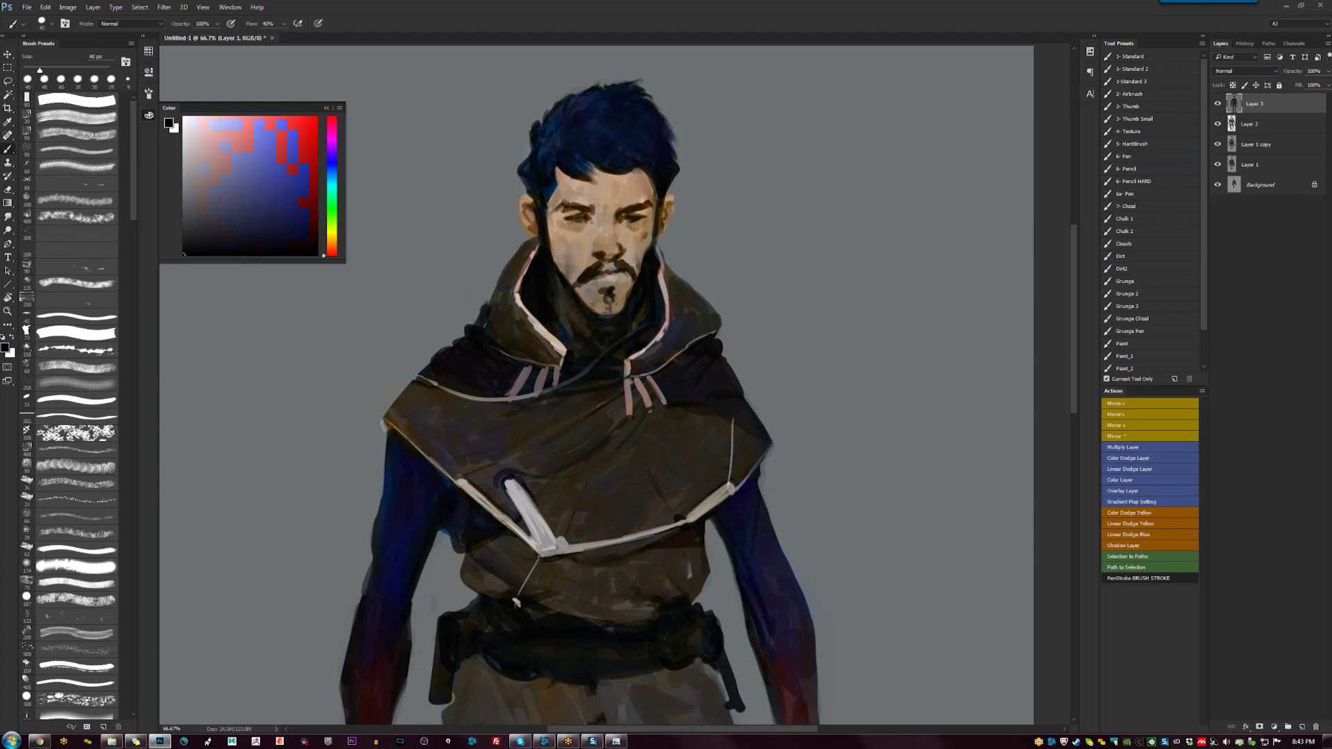
left_click(557, 206, "alt")
left_click(550, 197, "alt")
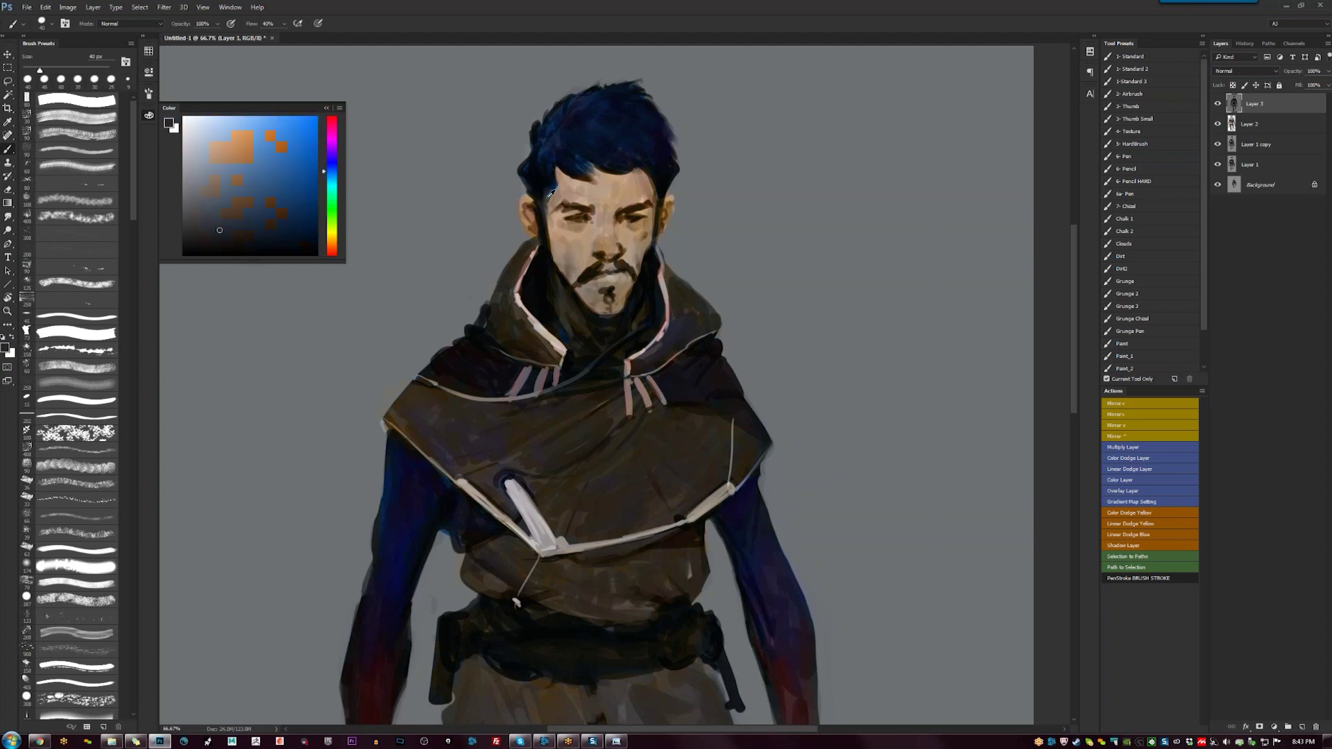
left_click(211, 235)
left_click(527, 191)
left_click(527, 191, "alt")
left_click(526, 191, "alt")
left_click(655, 191, "alt")
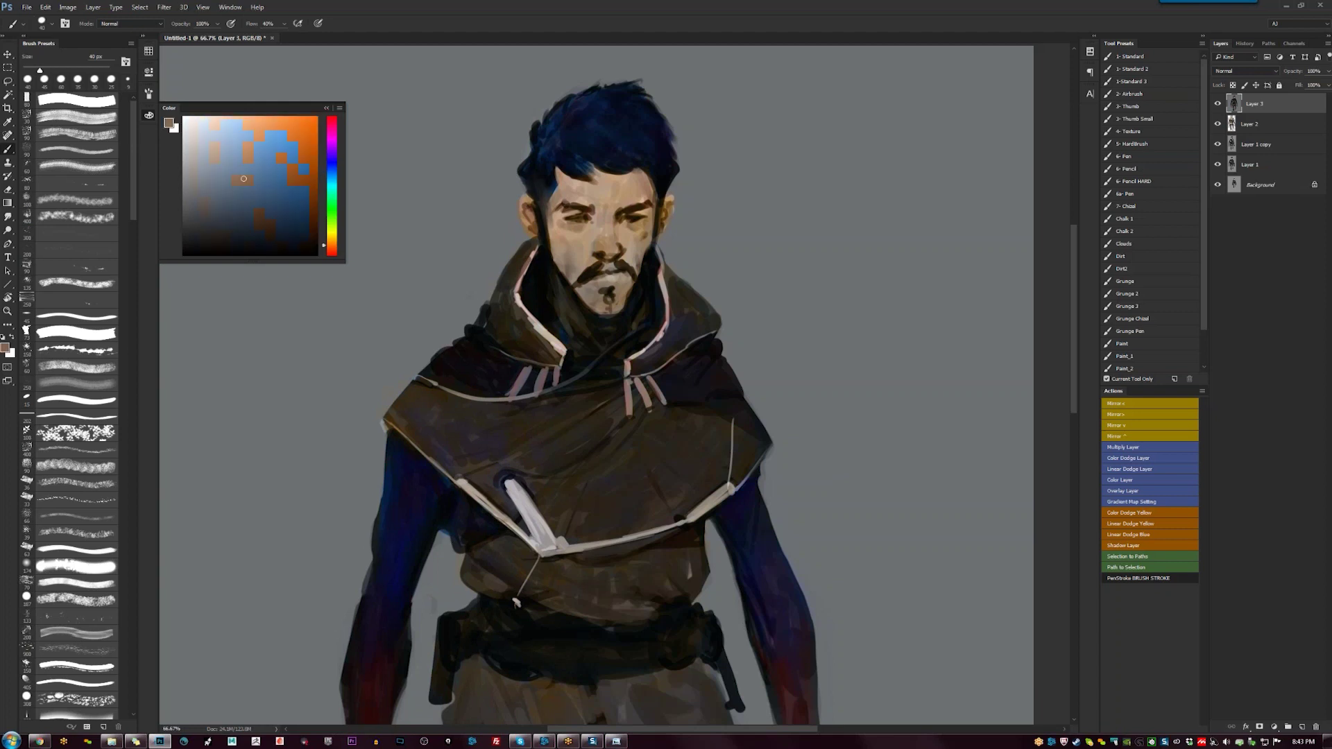
Clean up the outer edges of the ears and head with a 20 px brush in the sampled background grey
key("bracketleft")
key("bracketleft")
key("bracketleft")
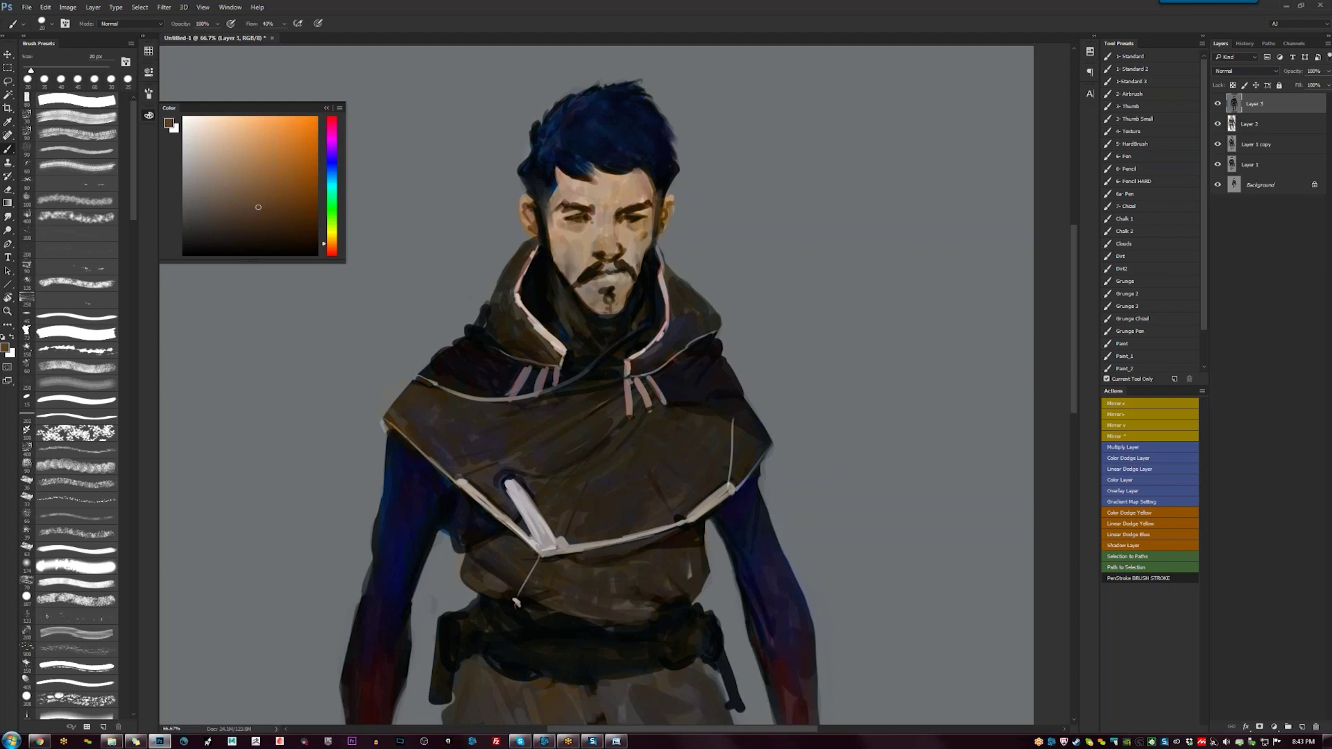
left_click(672, 189, "alt")
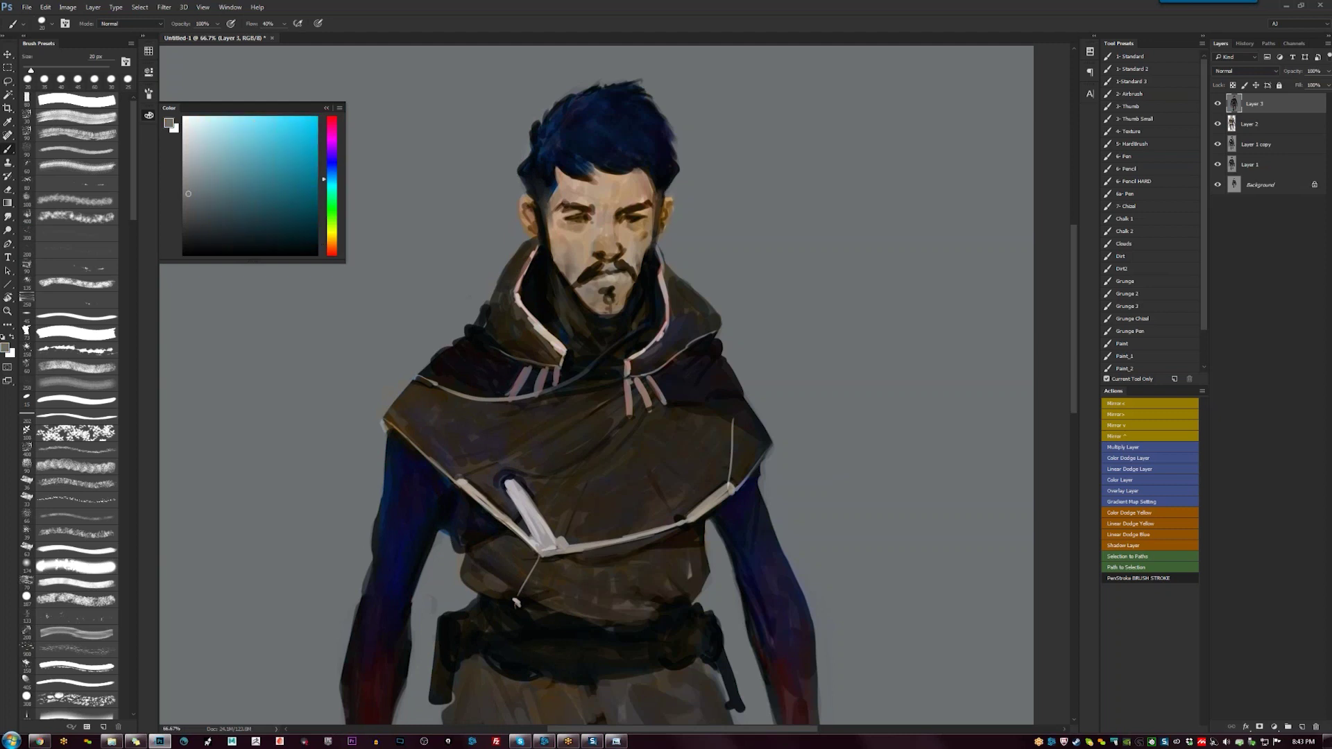
left_click_drag(512, 207, 522, 229)
left_click(525, 247, "alt")
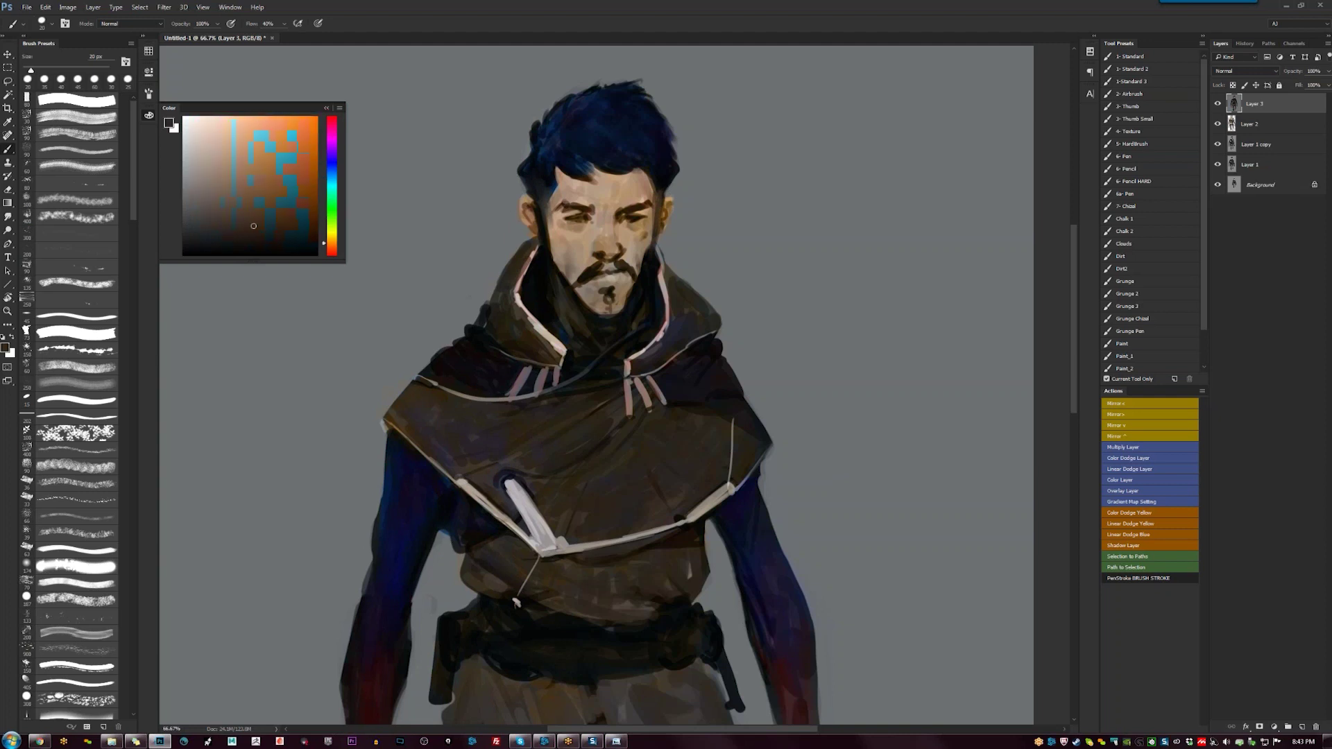
left_click(515, 602, "alt")
left_click(515, 602, "alt")
Refine the temple and sideburn with small brushes, using sampled dark hair and light skin tones
key("bracketleft")
key("bracketleft")
key("bracketleft")
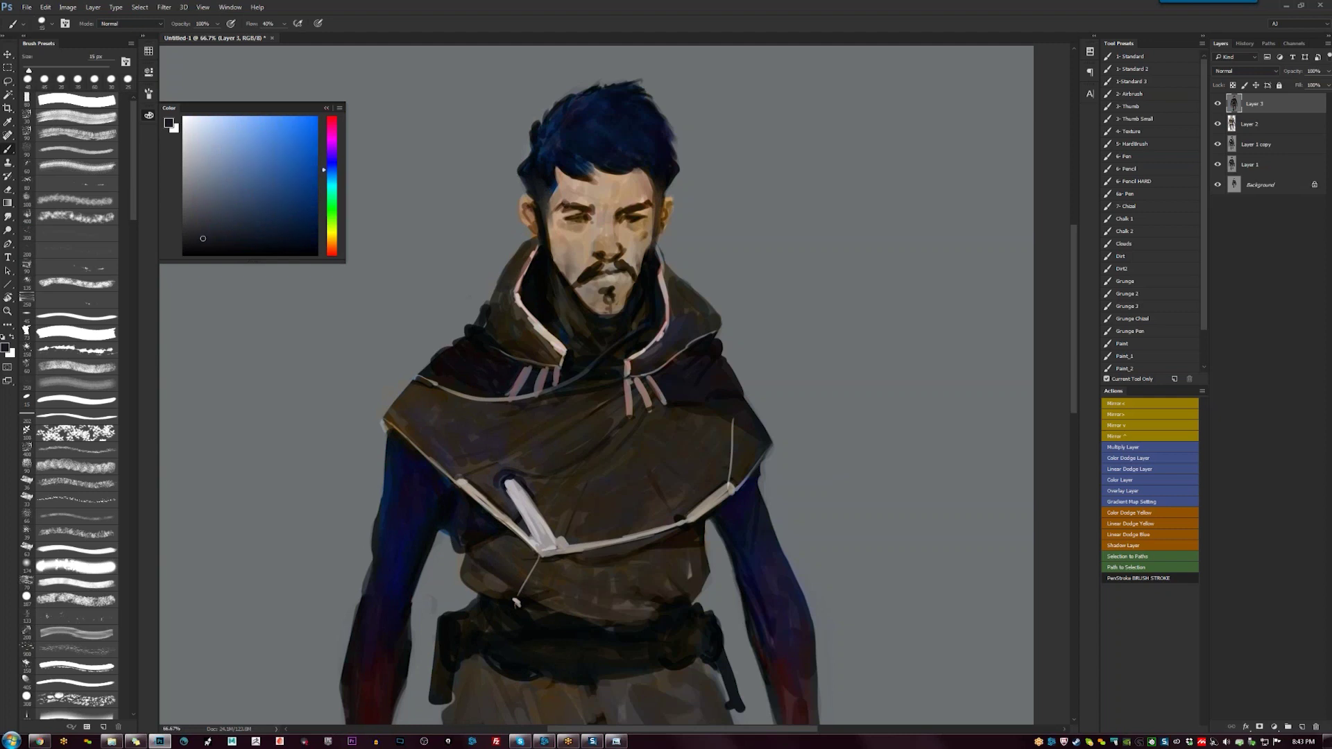
left_click(557, 196, "alt")
key("bracketright")
key("bracketright")
left_click(559, 201, "alt")
left_click_drag(551, 211, 550, 232)
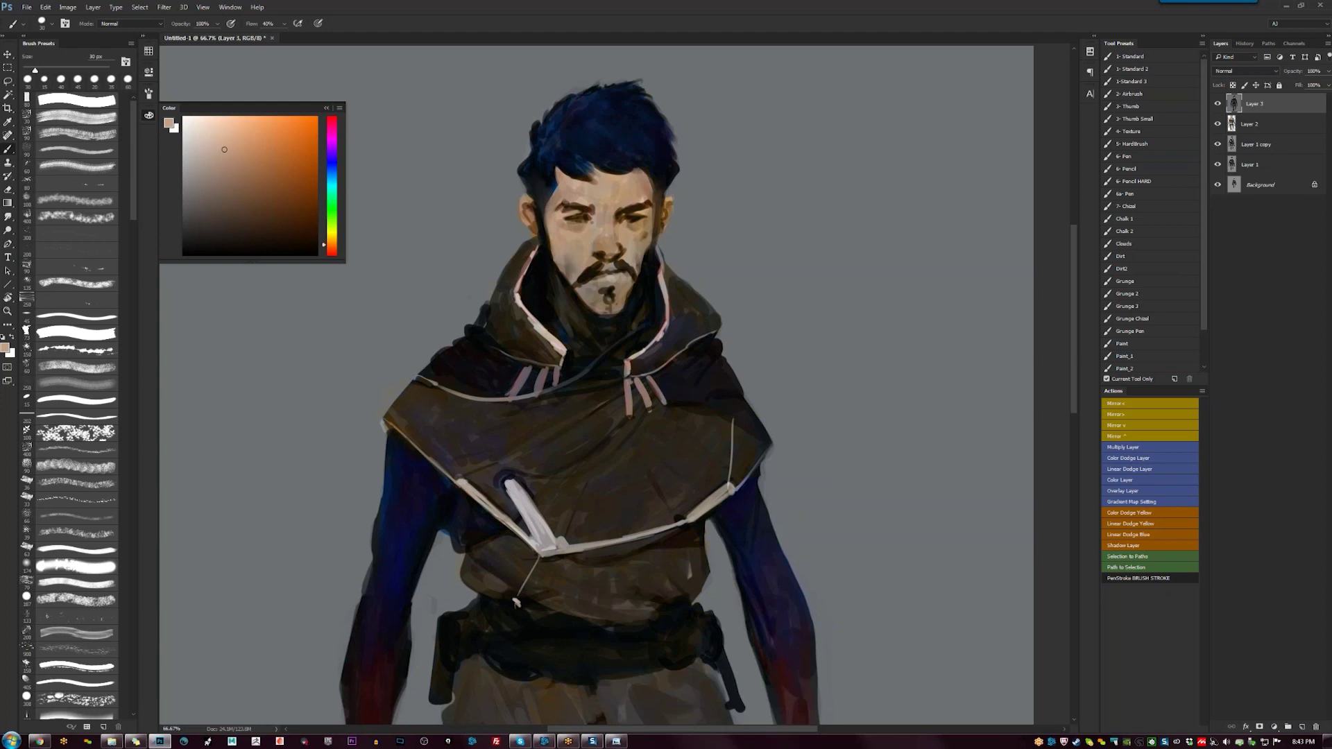
Smooth the cheek and chin beside the beard with the sampled light skin tone
left_click(570, 258, "alt")
left_click(569, 268, "alt")
left_click(571, 259, "alt")
left_click_drag(574, 257, 577, 272)
left_click(608, 299, "alt")
Sample skin between the eyes and even out the forehead beneath the fringe with an enlarged brush
key("bracketleft")
key("bracketleft")
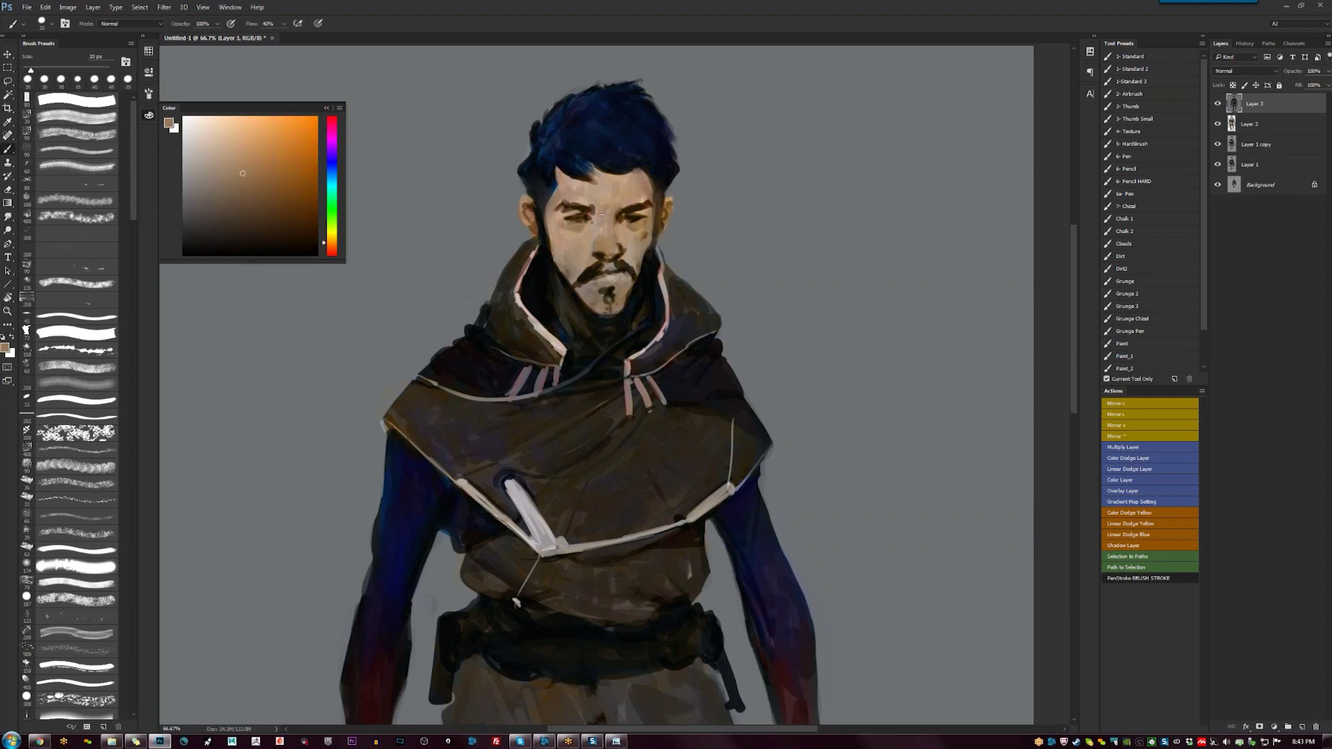
left_click(608, 205, "alt")
left_click(609, 208, "alt")
left_click_drag(583, 171, 614, 171)
key("bracketright")
key("bracketright")
key("bracketright")
key("bracketright")
Blend the opposite temple into the fringe with a larger brush
key("bracketright")
key("bracketright")
key("bracketright")
key("bracketright")
key("bracketright")
key("bracketright")
key("bracketright")
left_click(594, 179, "alt")
Rework the hairline and temple on the far side of the forehead with progressively smaller strokes
key("bracketleft")
left_click(641, 168)
left_click(645, 181, "alt")
left_click_drag(647, 168, 653, 186)
left_click(651, 186, "alt")
key("bracketleft")
key("bracketleft")
key("bracketleft")
key("bracketleft")
key("bracketleft")
key("bracketleft")
key("bracketleft")
left_click(661, 181, "alt")
left_click(653, 183, "alt")
left_click(551, 190, "alt")
key("bracketright")
key("bracketright")
key("bracketright")
key("bracketright")
key("bracketright")
left_click_drag(549, 197, 552, 179)
Hide the interface panels, compare the portrait with its mirrored version, and soften the hairline at both temples and the brow
key("z")
left_click(583, 208, "alt")
left_click(583, 208, "alt")
key("Tab")
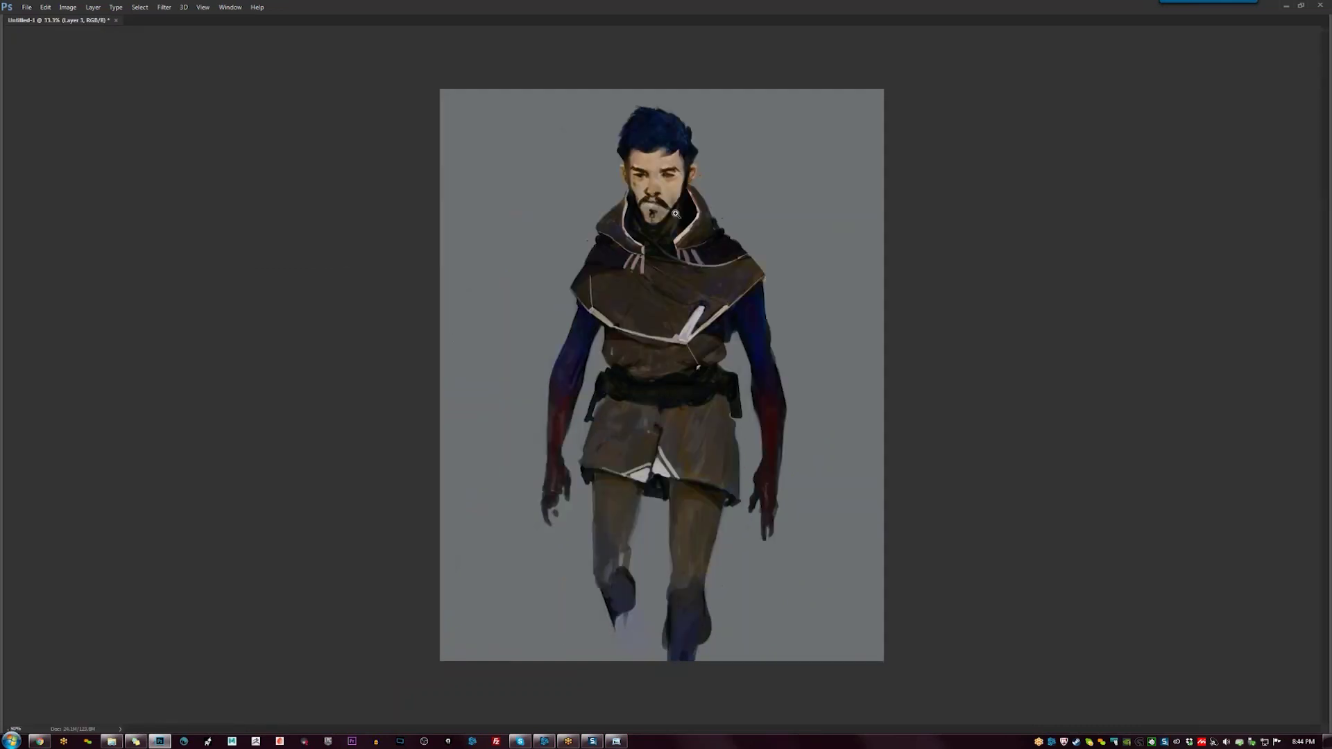
key("ctrl+plus")
key("ctrl+plus")
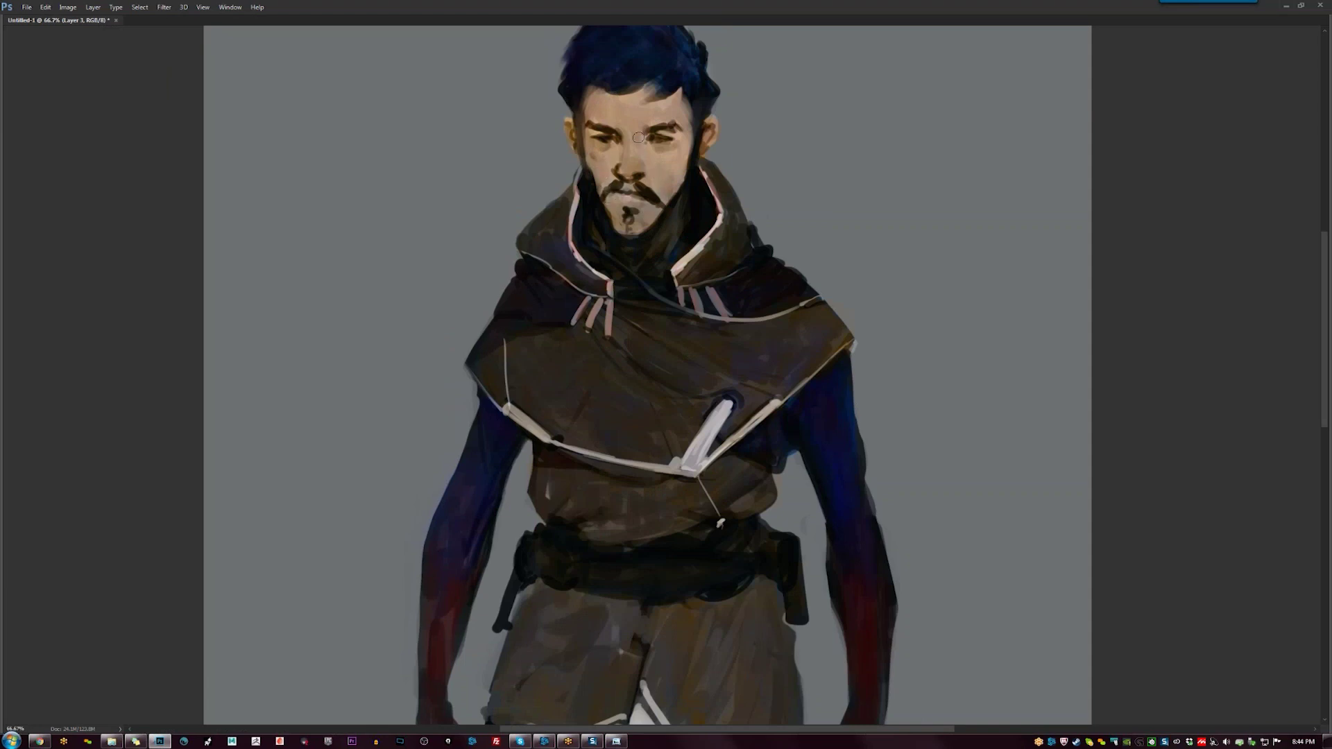
key("ctrl+shift+h")
left_click_drag(621, 173, 620, 223)
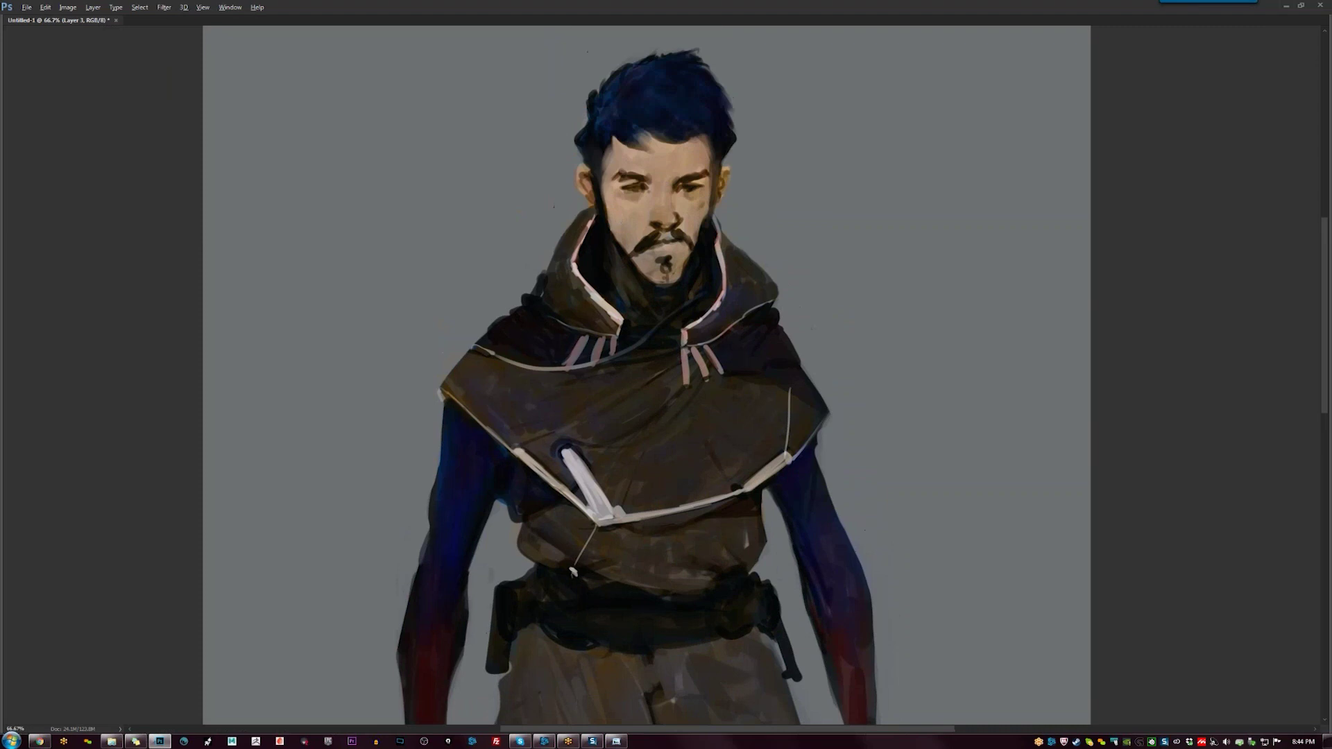
left_click_drag(709, 154, 712, 175)
left_click_drag(615, 189, 629, 185)
left_click_drag(601, 154, 597, 173)
Compare the mirrored canvas, then flip it back and fade the sideburn into the temple
key("ctrl+minus")
key("ctrl+minus")
key("ctrl+shift+h")
key("ctrl+plus")
key("ctrl+plus")
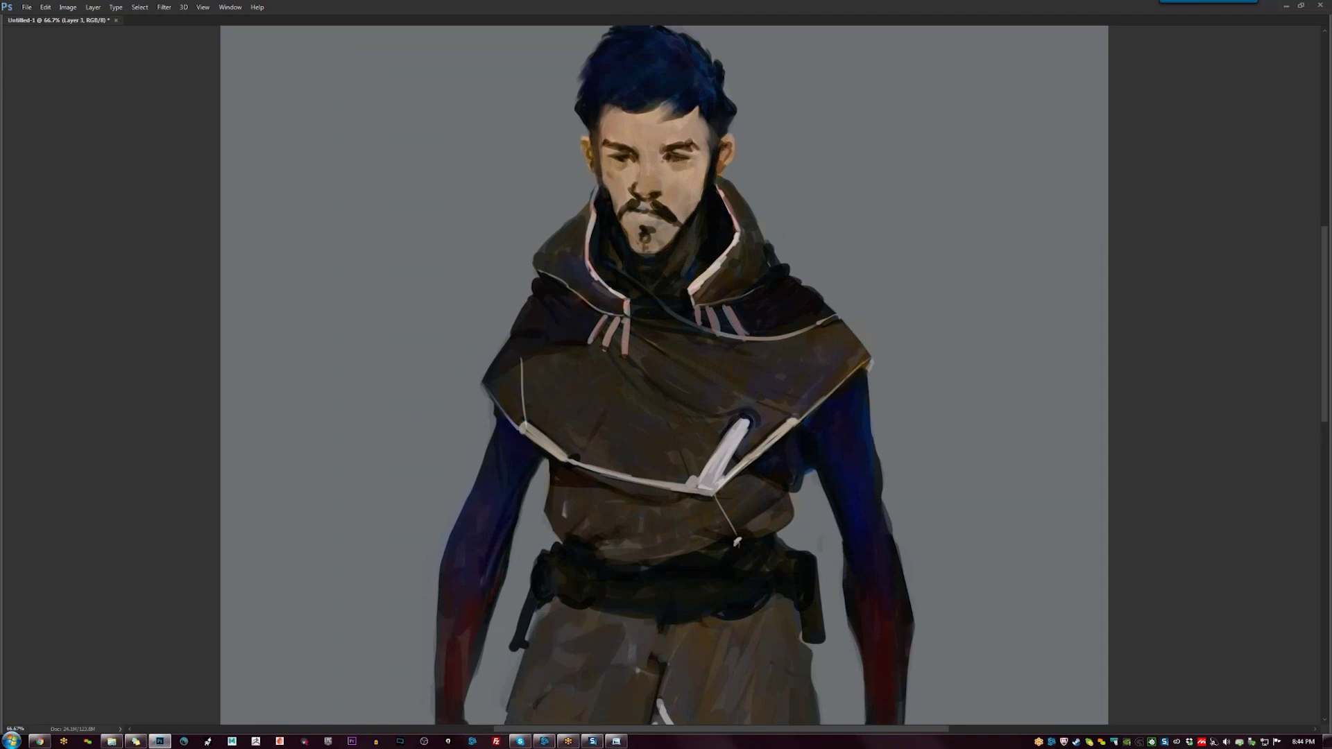
key("ctrl+shift+h")
scroll(693, 181, "up", 1)
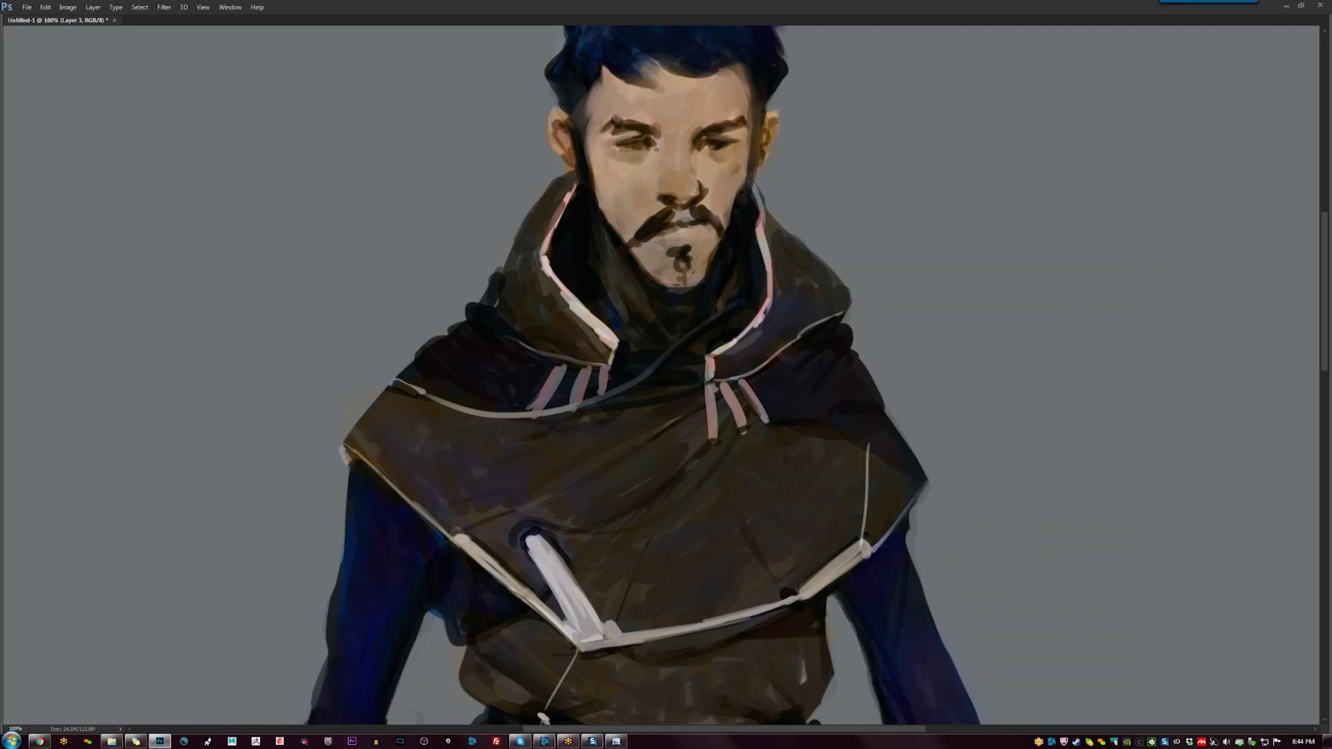
scroll(594, 168, "up", 2)
left_click_drag(593, 146, 574, 189)
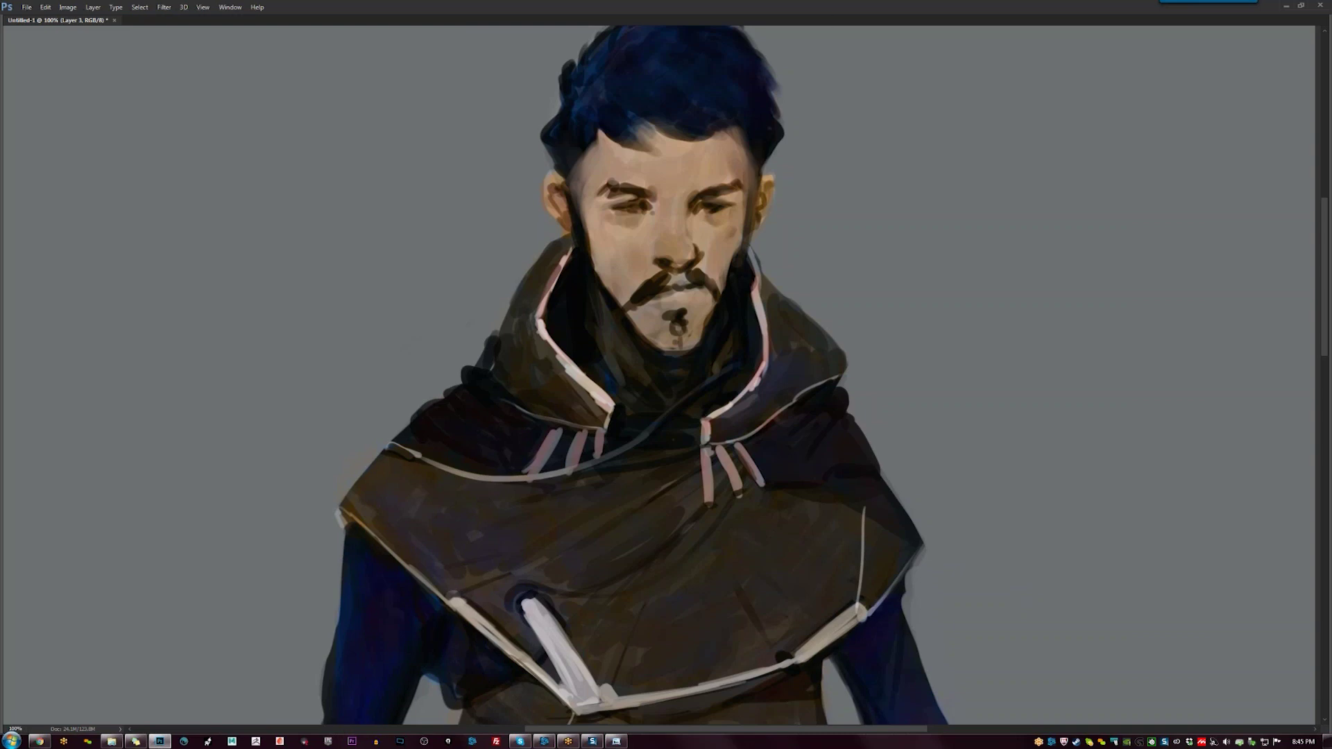
left_click(580, 137, "alt")
mouse_move(584, 166)
left_mouse_down()
mouse_move(573, 217)
mouse_move(577, 193)
mouse_move(584, 209)
left_mouse_up()
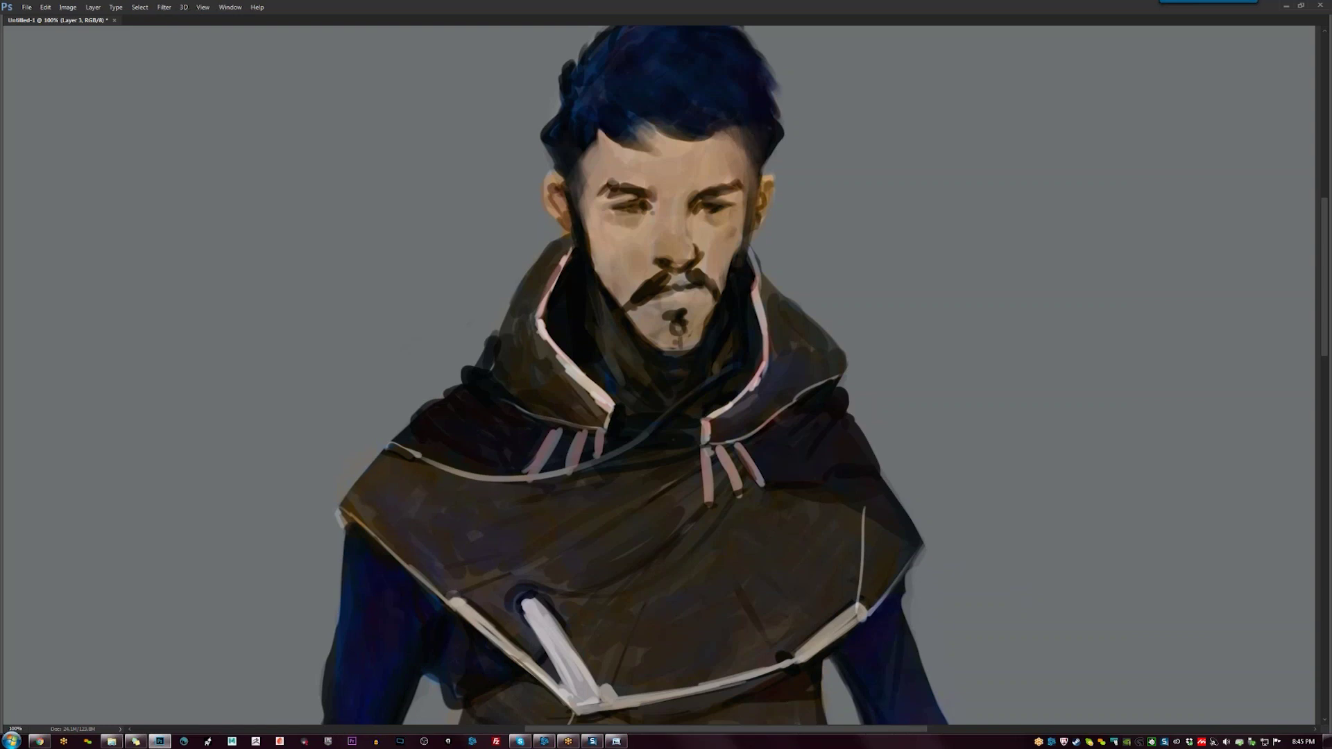
Soften the hair's side edge and the second temple, then mirror the canvas
key("ctrl+minus")
key("ctrl+minus")
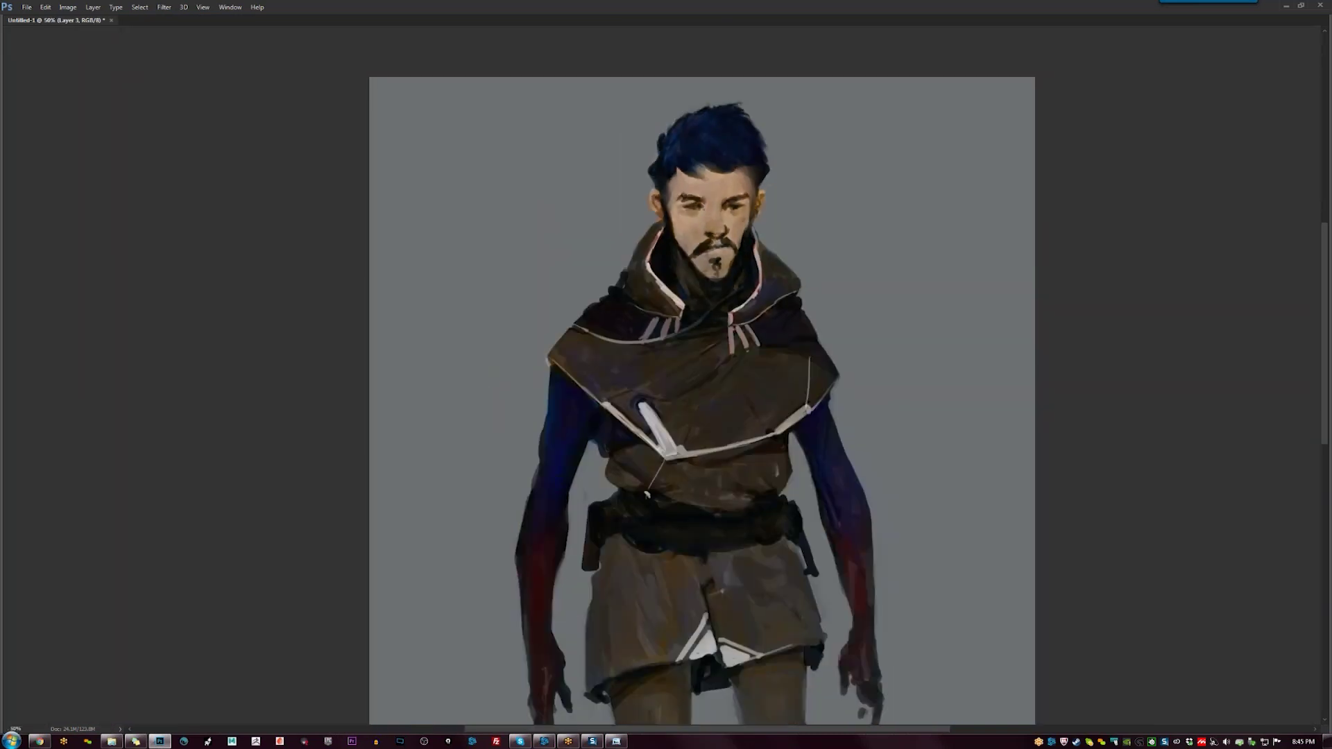
key("ctrl+plus")
key("ctrl+plus")
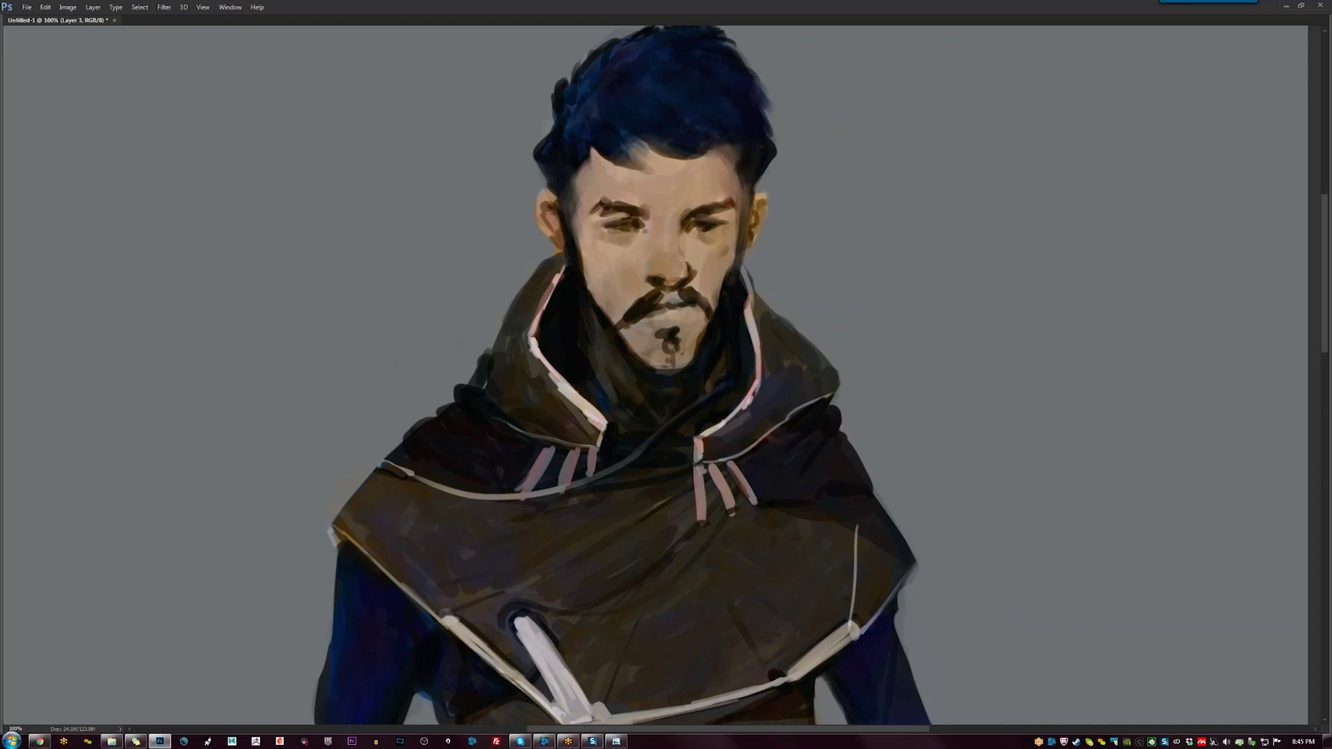
left_click_drag(736, 145, 735, 156)
left_click_drag(754, 78, 778, 191)
left_click_drag(746, 137, 760, 149)
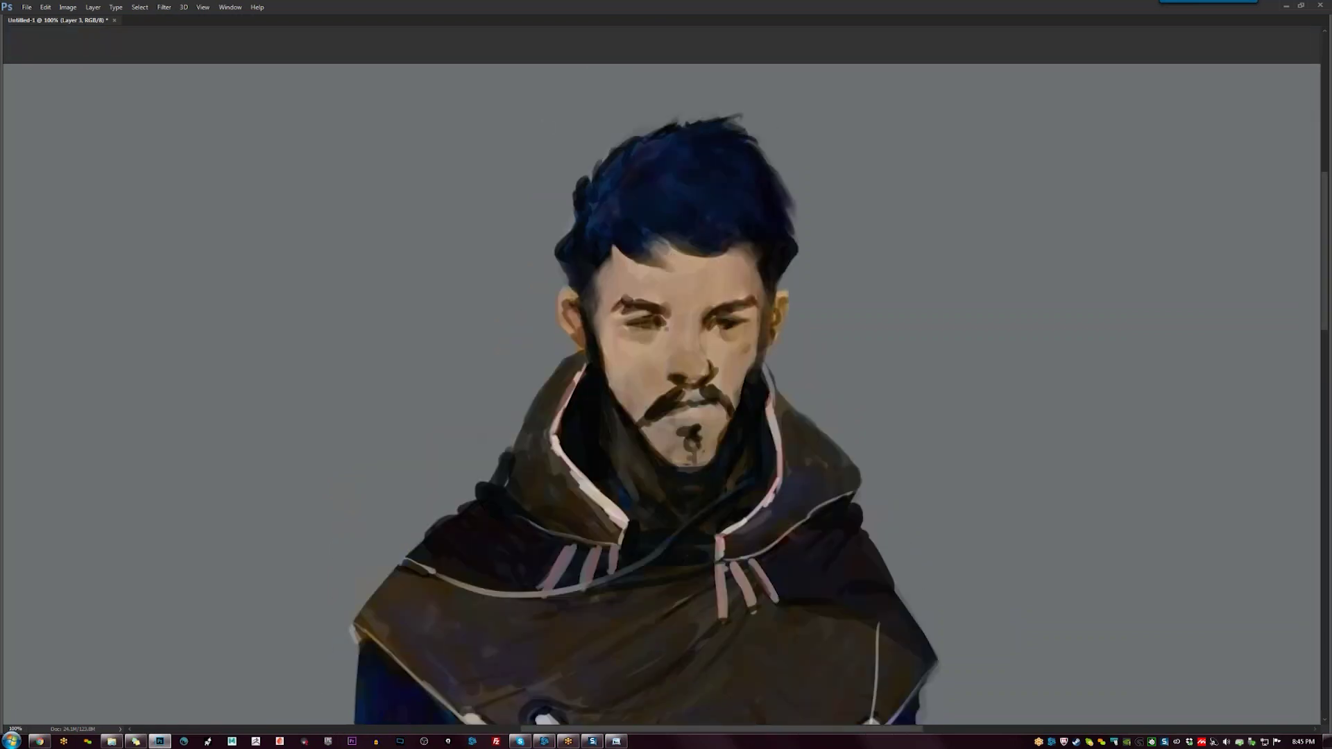
key("ctrl+shift+h")
left_click_drag(693, 416, 741, 301)
left_click_drag(634, 80, 589, 157)
left_click_drag(634, 136, 614, 158)
key("ctrl+alt+z")
key("ctrl+alt+z")
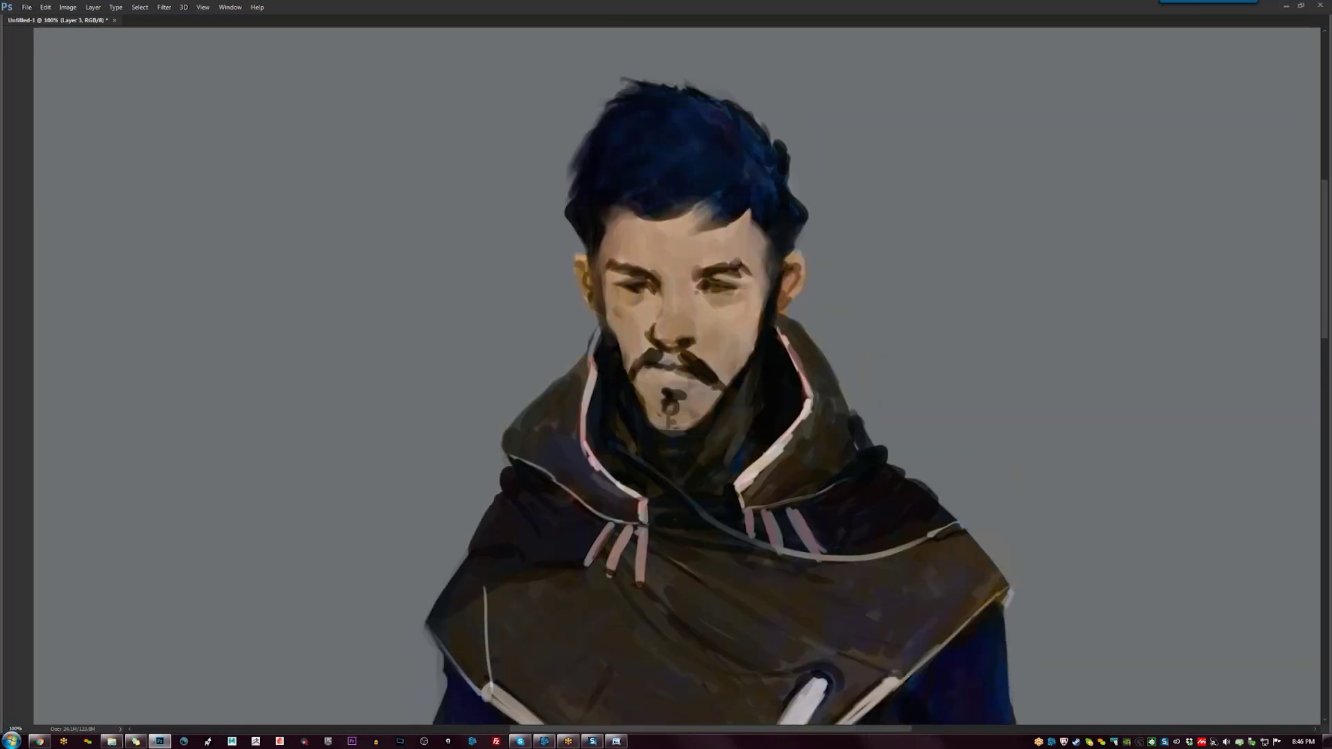
Feather the hair's top outline, undo stray strokes, flip the canvas back, and remove the lump at the side of the hair
mouse_move(648, 217)
left_mouse_down()
mouse_move(664, 222)
mouse_move(652, 220)
left_mouse_up()
left_click_drag(729, 90, 750, 127)
mouse_move(739, 94)
left_mouse_down()
mouse_move(750, 110)
mouse_move(726, 91)
mouse_move(591, 121)
left_mouse_up()
key("ctrl+alt+z")
key("ctrl+alt+z")
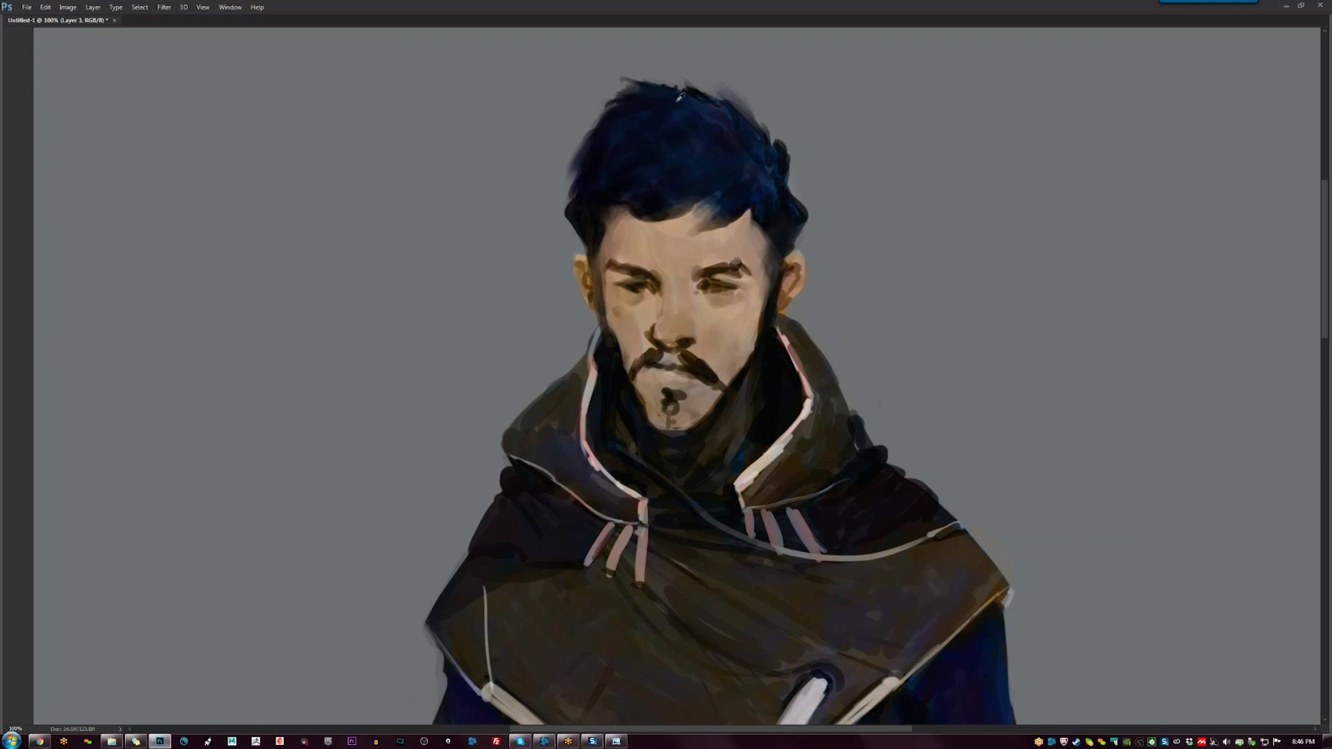
left_click_drag(699, 89, 673, 72)
key("ctrl+shift+h")
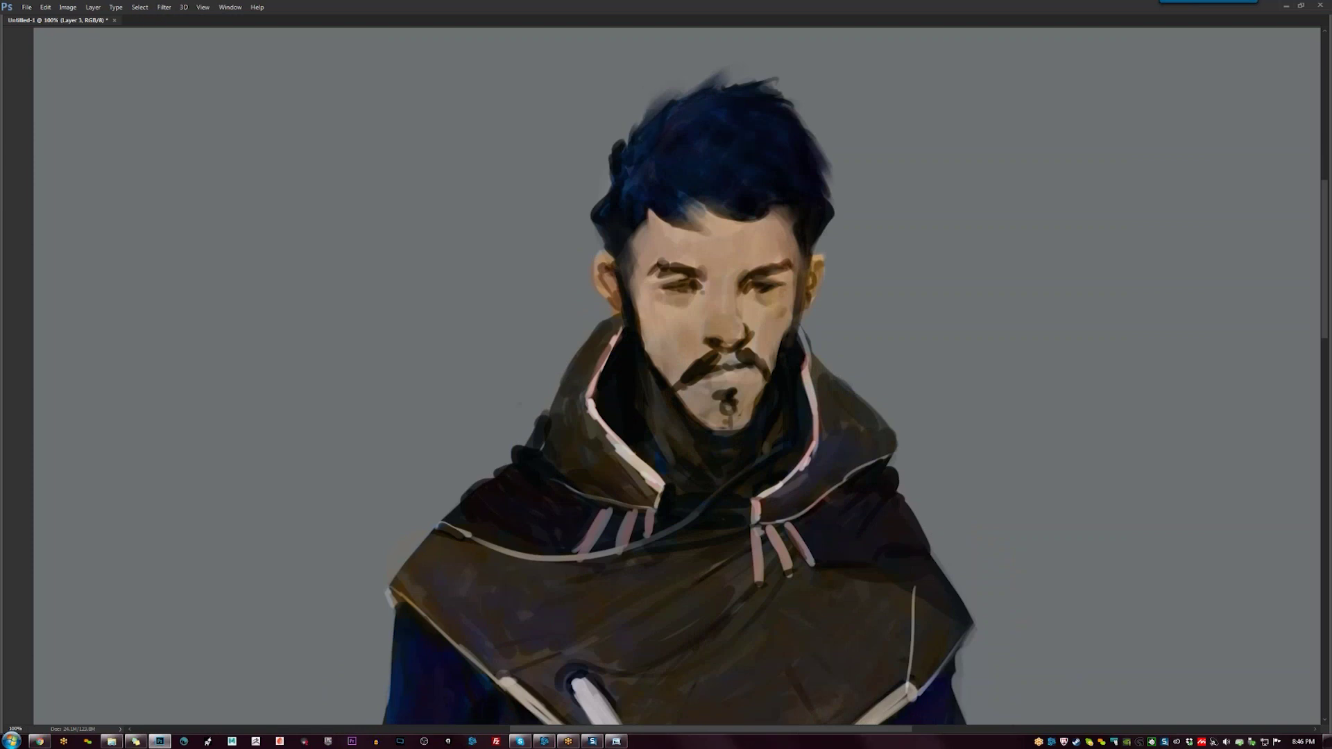
left_click_drag(619, 142, 629, 121)
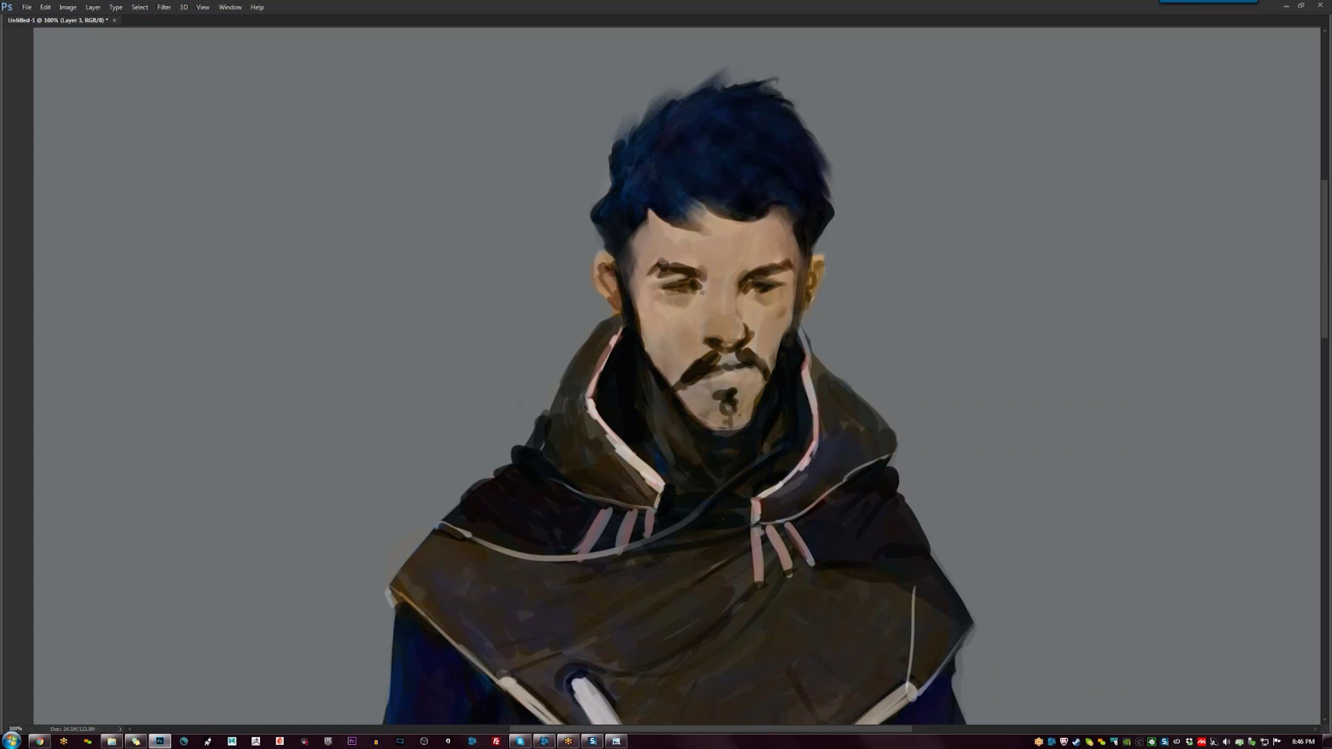
Feather the top of the hair and refine the eyes and brows, checking them on the mirrored canvas
scroll(804, 246, "down", 3)
scroll(759, 165, "up", 2)
mouse_move(691, 105)
left_mouse_down()
mouse_move(796, 152)
mouse_move(692, 96)
left_mouse_up()
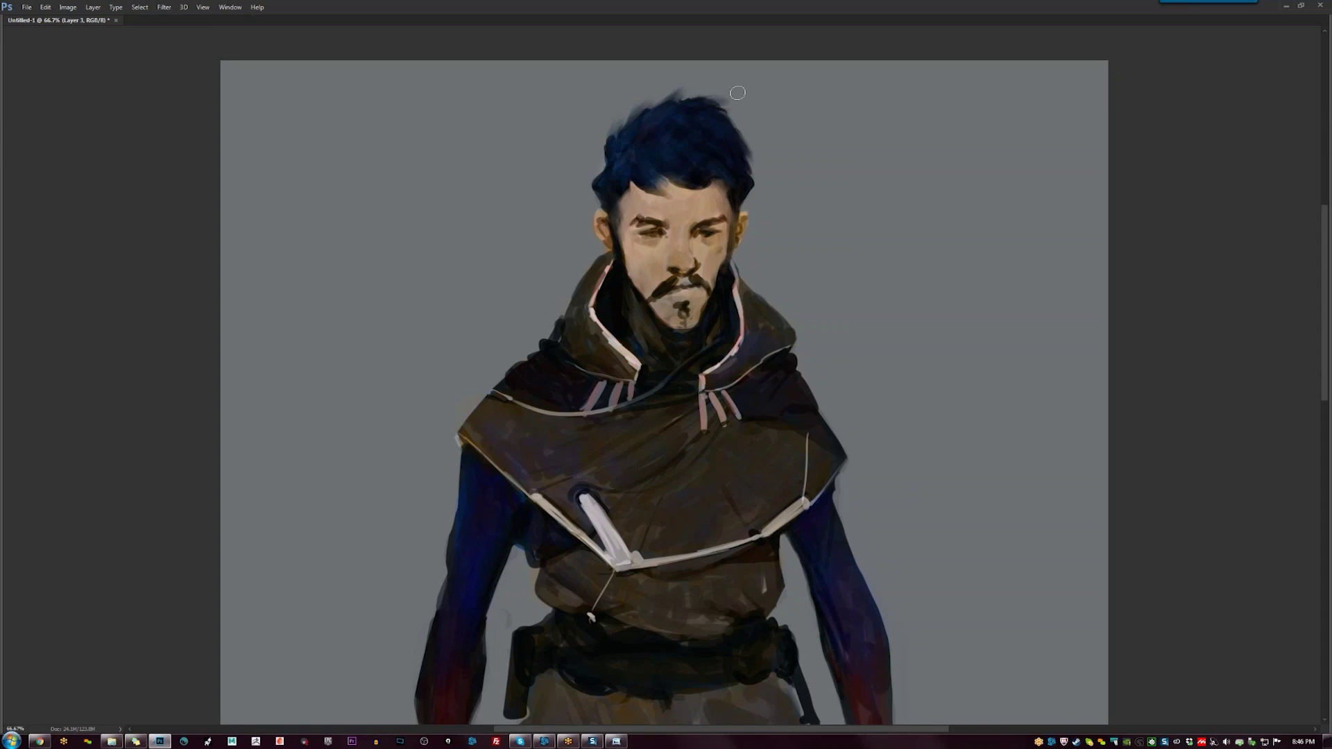
key("ctrl+shift+h")
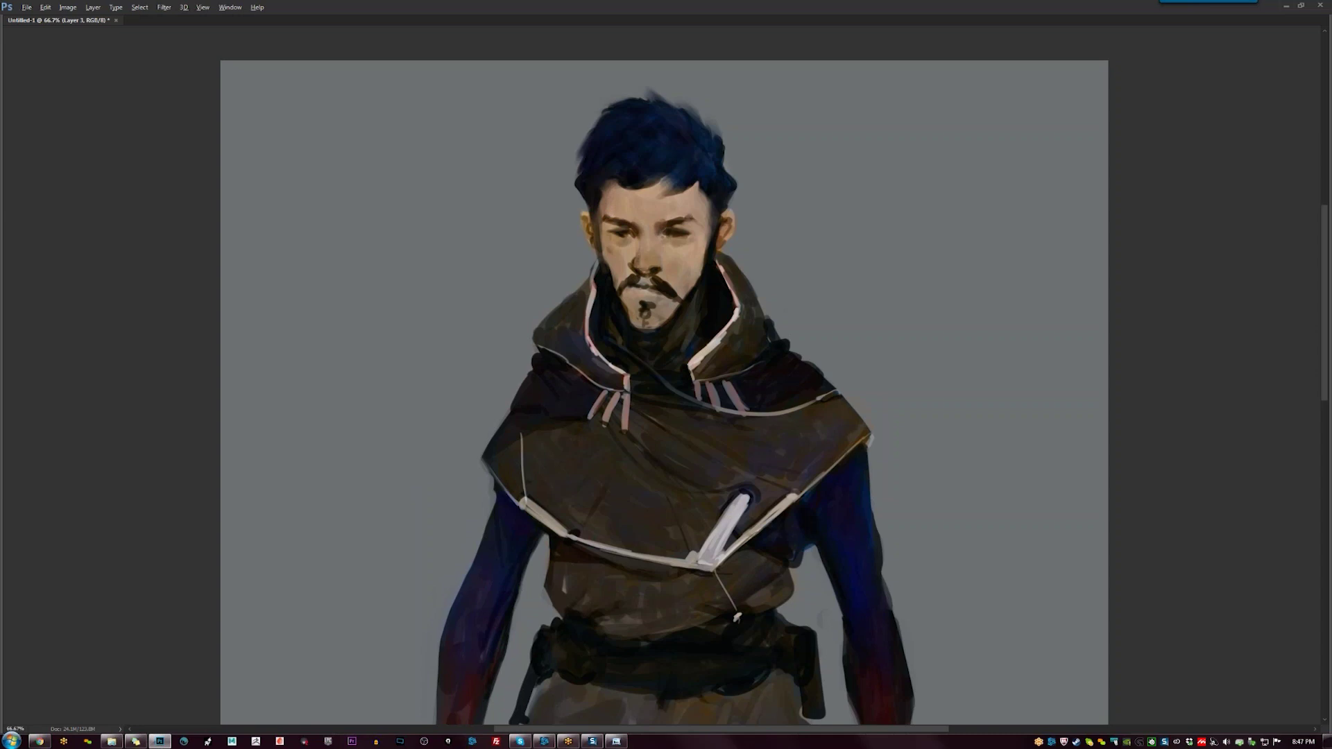
key("ctrl+shift+h")
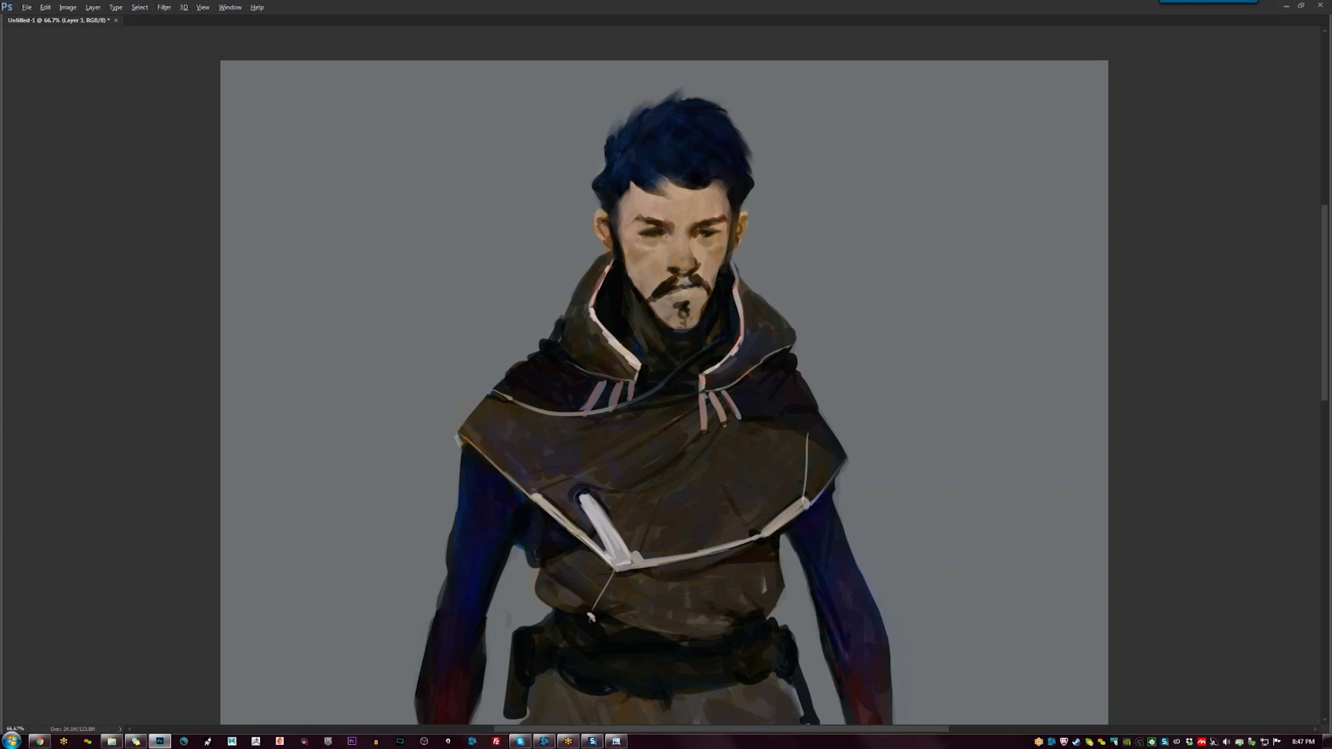
Examine the figure's proportions and face in mirrored and normal orientation
key("ctrl+minus")
key("ctrl+minus")
key("ctrl+shift+h")
left_click(666, 204, "ctrl")
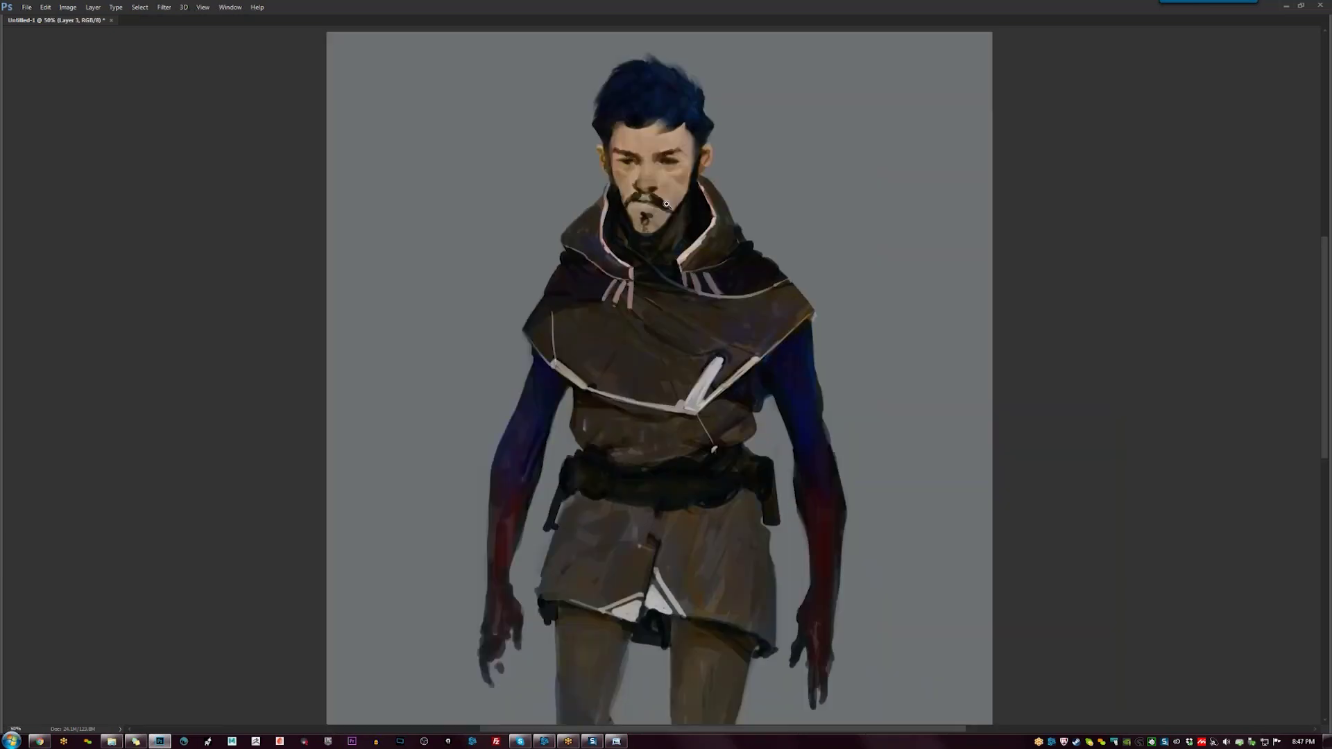
left_click(665, 205)
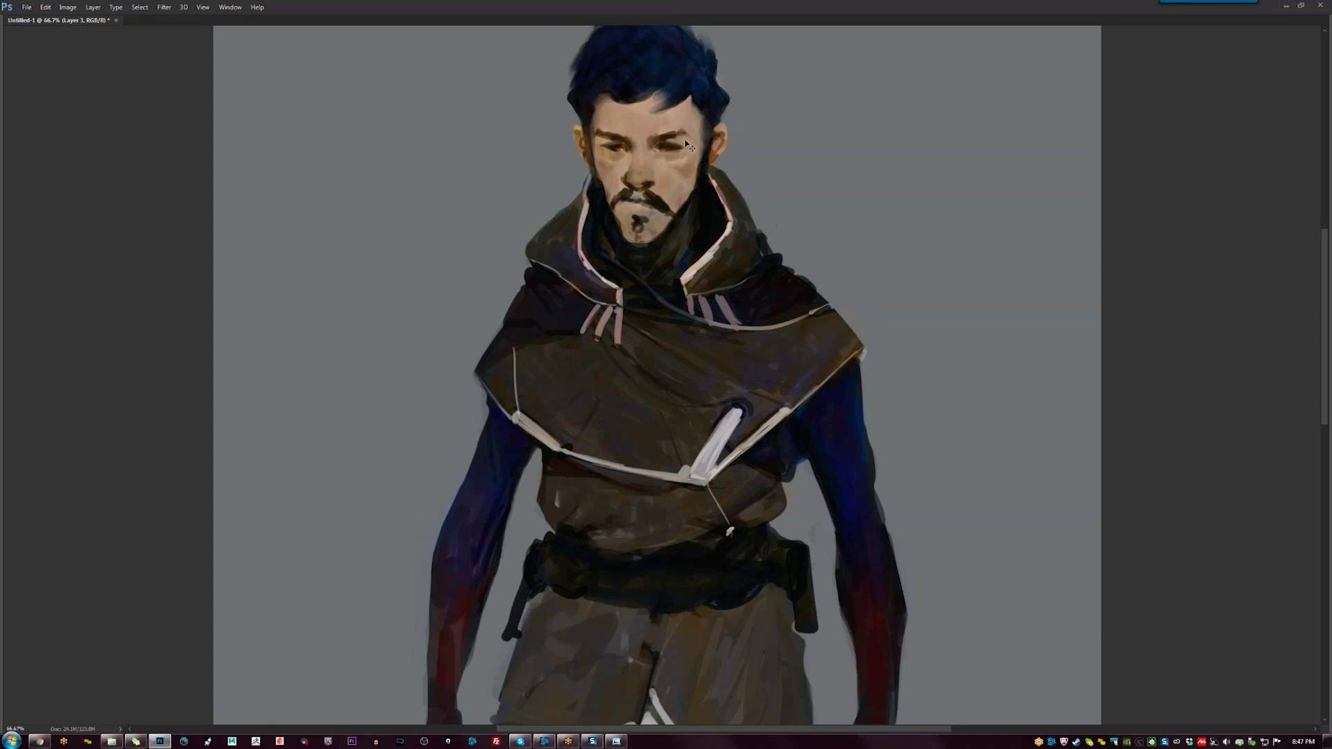
key("ctrl+shift+h")
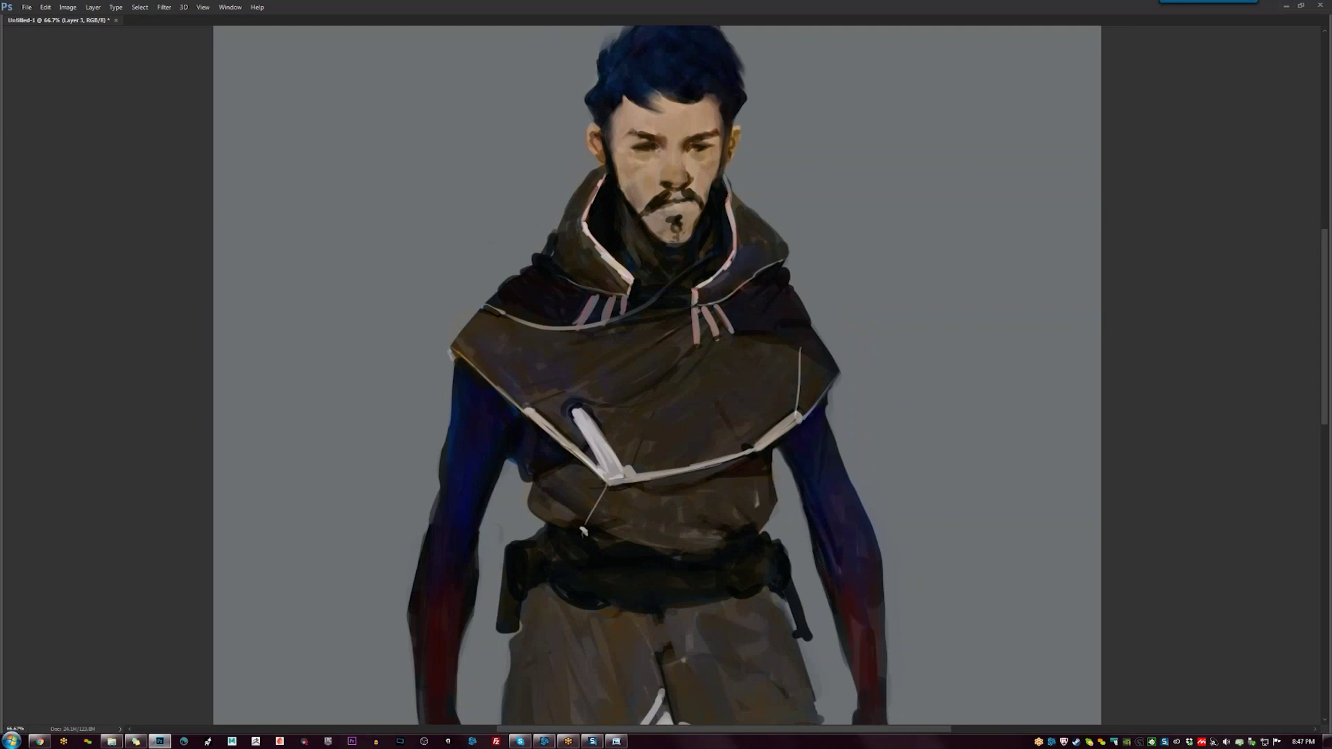
Thicken the moustache and refine the mouth and cheek, checking the face in mirrored and normal orientation
key("ctrl+shift+h")
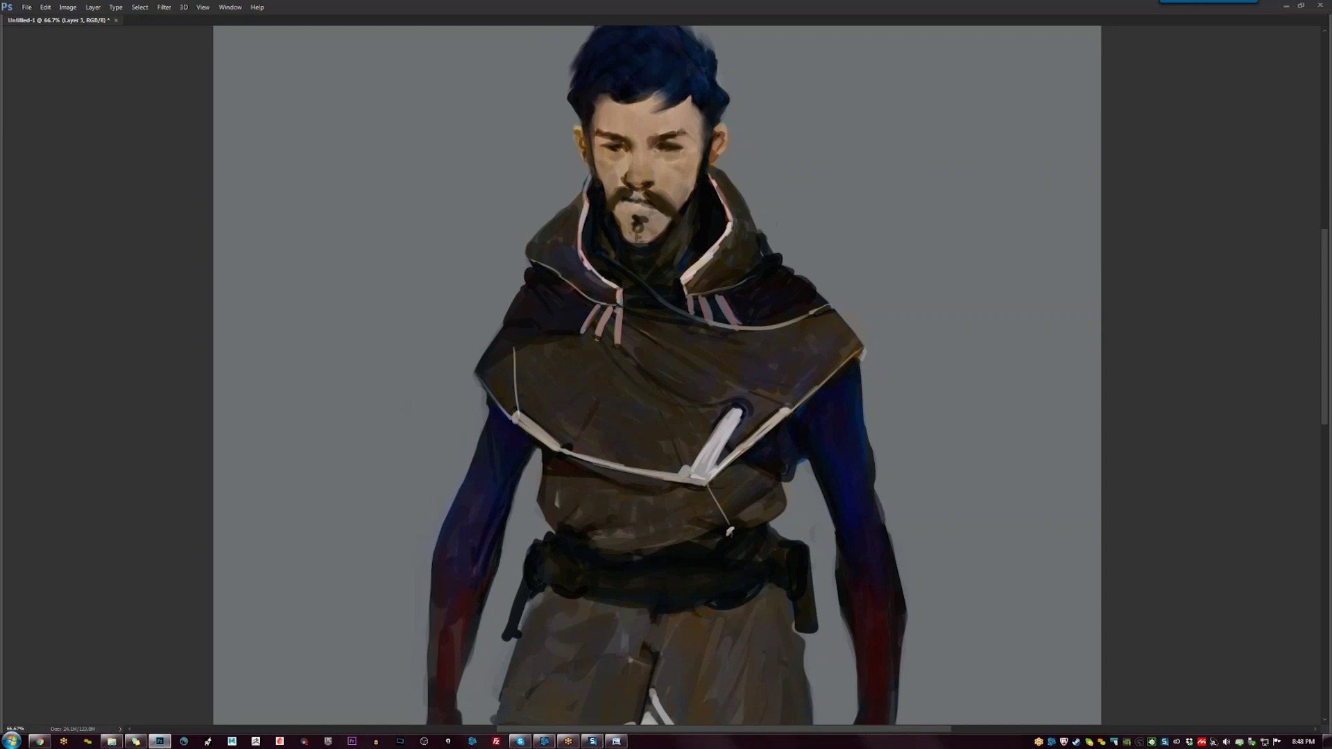
key("ctrl+shift+h")
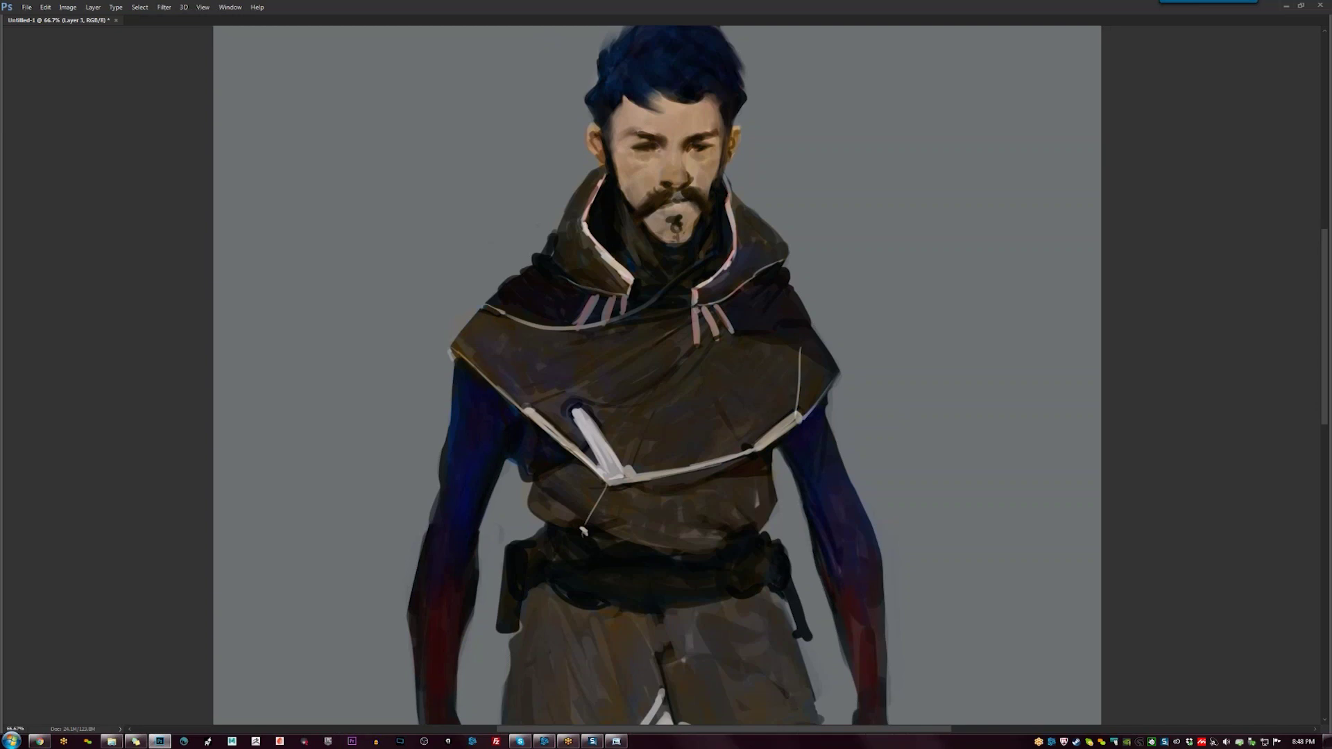
key("ctrl+minus")
key("ctrl+minus")
key("ctrl+shift+h")
key("ctrl+plus")
key("ctrl+plus")
mouse_move(627, 214)
left_mouse_down()
mouse_move(616, 221)
mouse_move(636, 208)
mouse_move(672, 221)
left_mouse_up()
left_click_drag(661, 161, 673, 170)
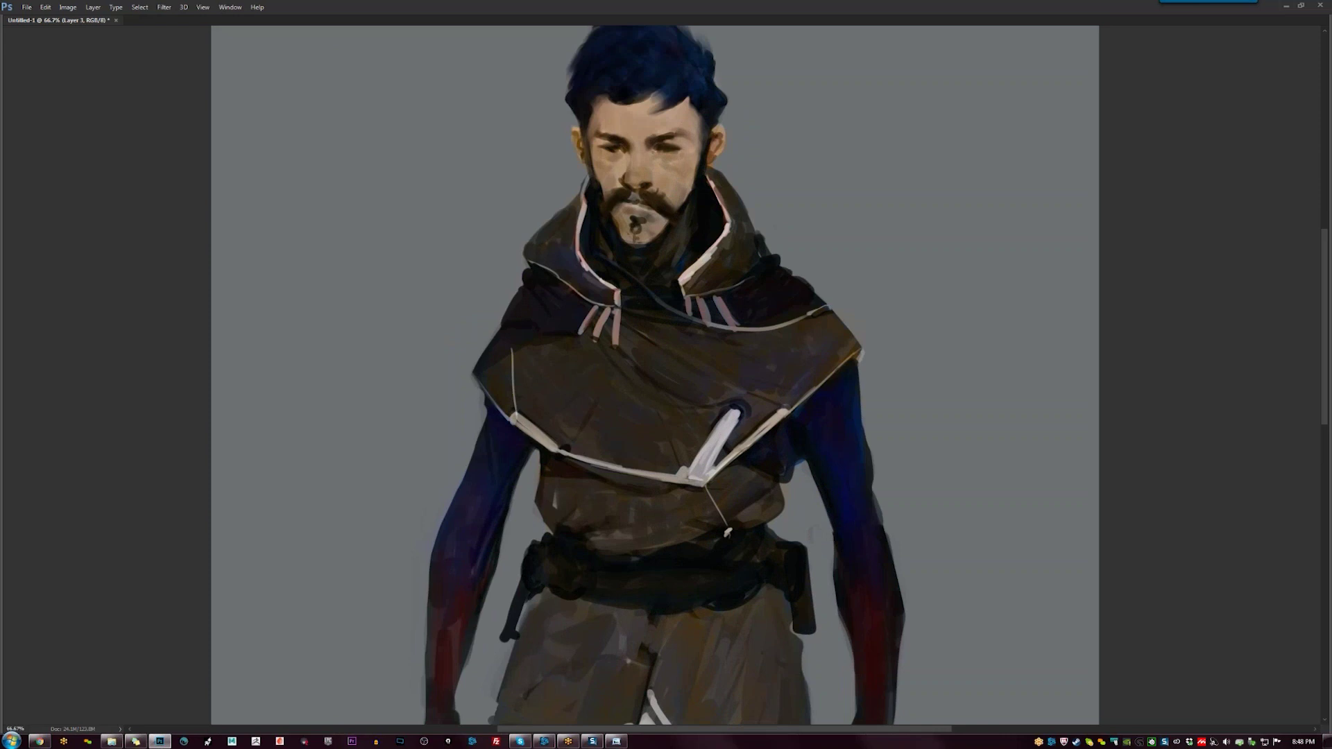
key("F2")
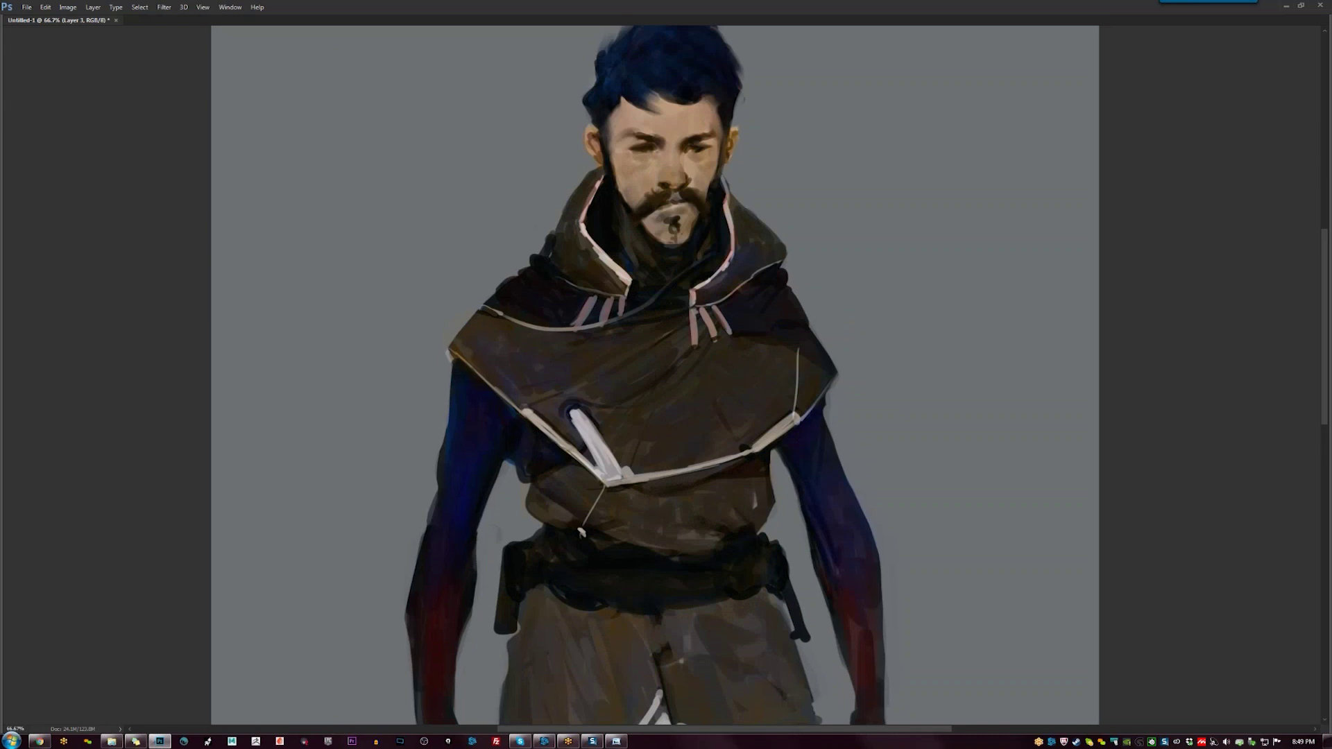
Feather the hair's upper outline, touch up the edge beside the ear, and mirror the canvas
left_click_drag(740, 100, 734, 178)
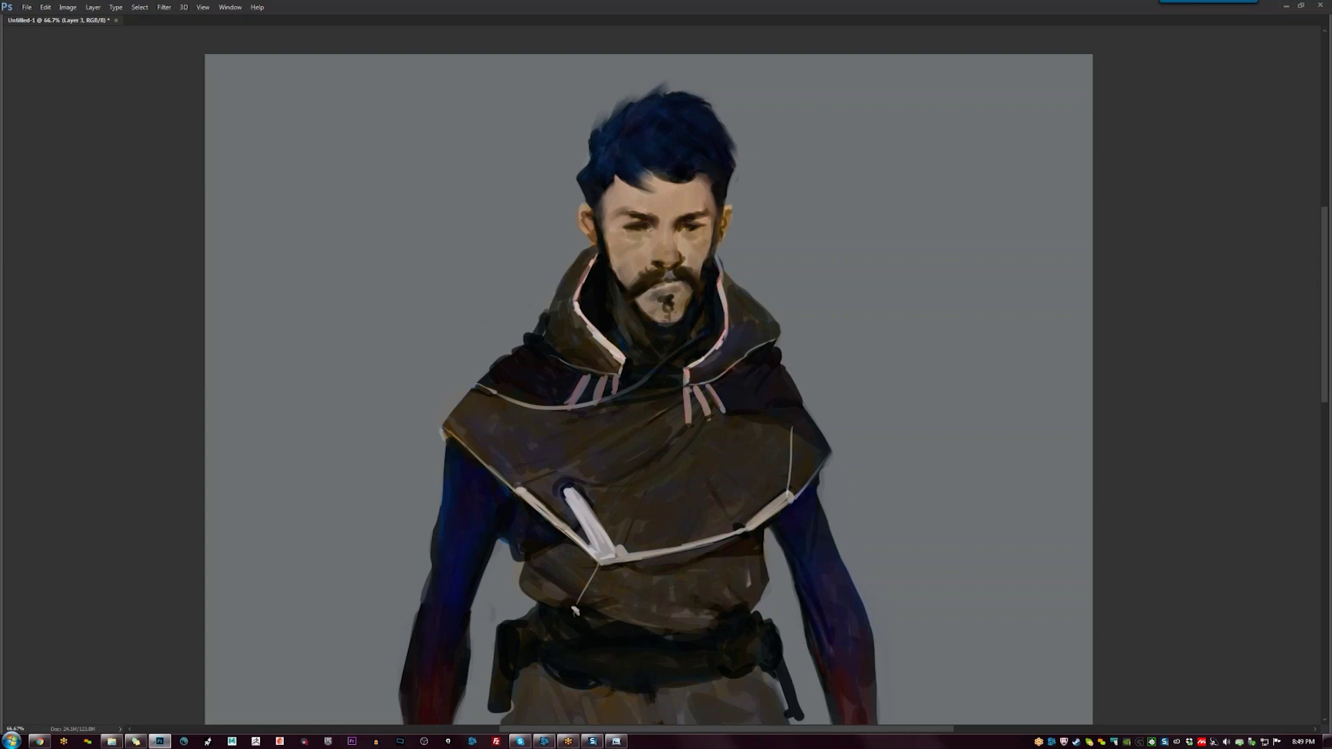
left_click_drag(595, 127, 624, 101)
left_click_drag(665, 84, 698, 92)
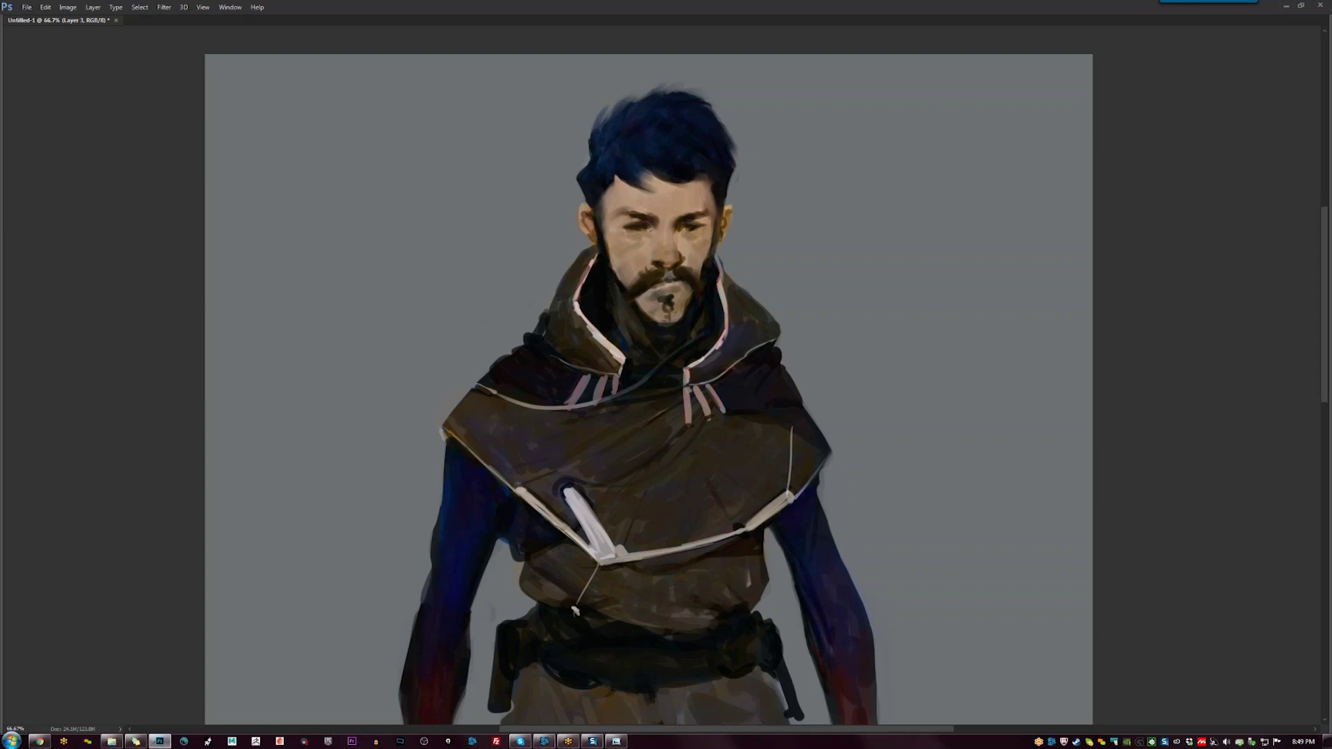
left_click_drag(723, 197, 720, 212)
key("ctrl+shift+h")
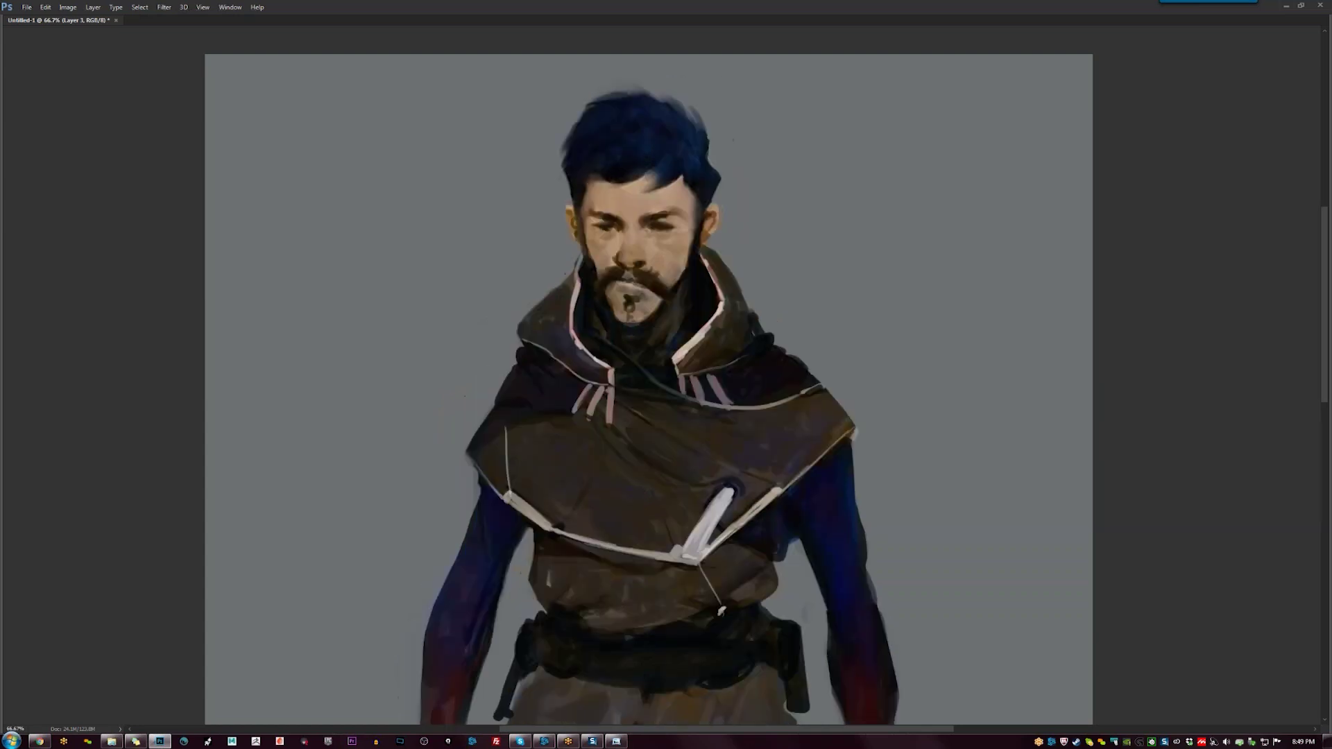
Flip the canvas back and brighten the light trim along both sides of the collar
left_click_drag(666, 388, 687, 307)
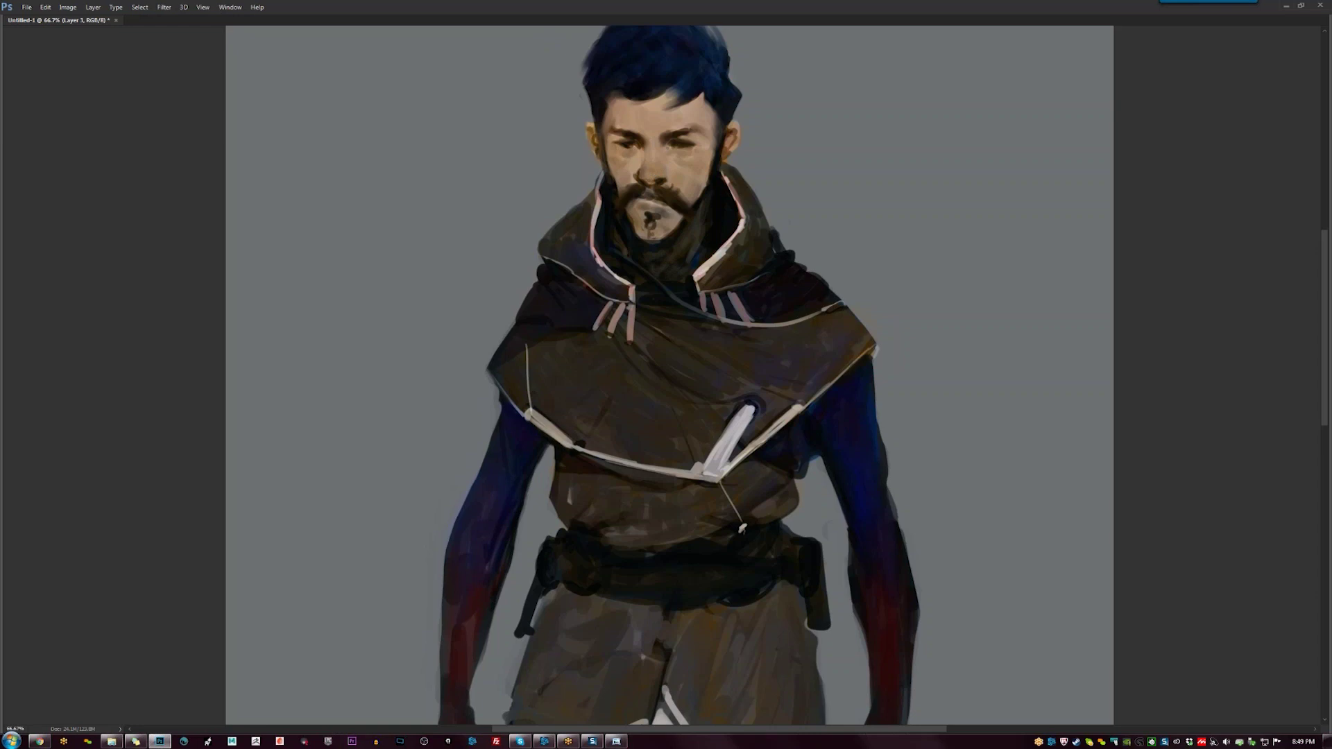
key("ctrl+shift+h")
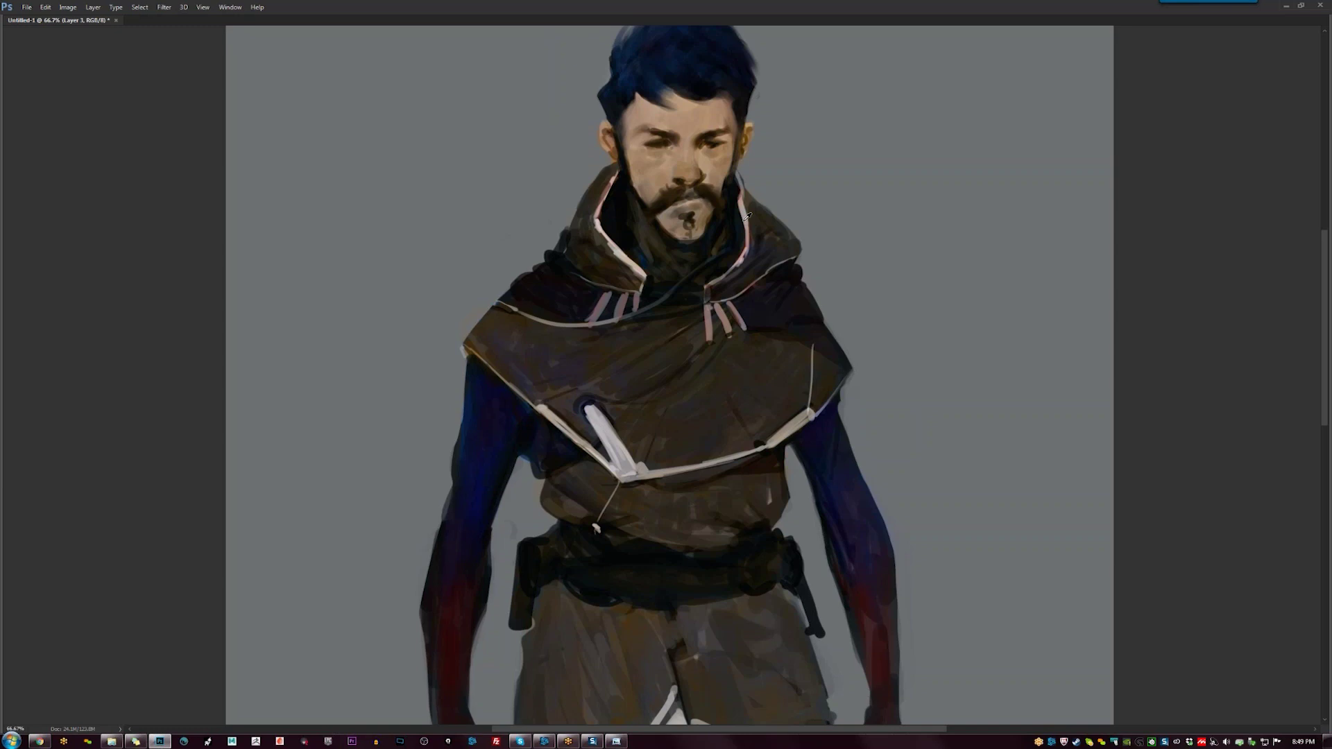
mouse_move(746, 243)
left_mouse_down()
mouse_move(741, 258)
mouse_move(747, 245)
left_mouse_up()
left_click_drag(704, 285, 707, 287)
left_click_drag(597, 211, 614, 178)
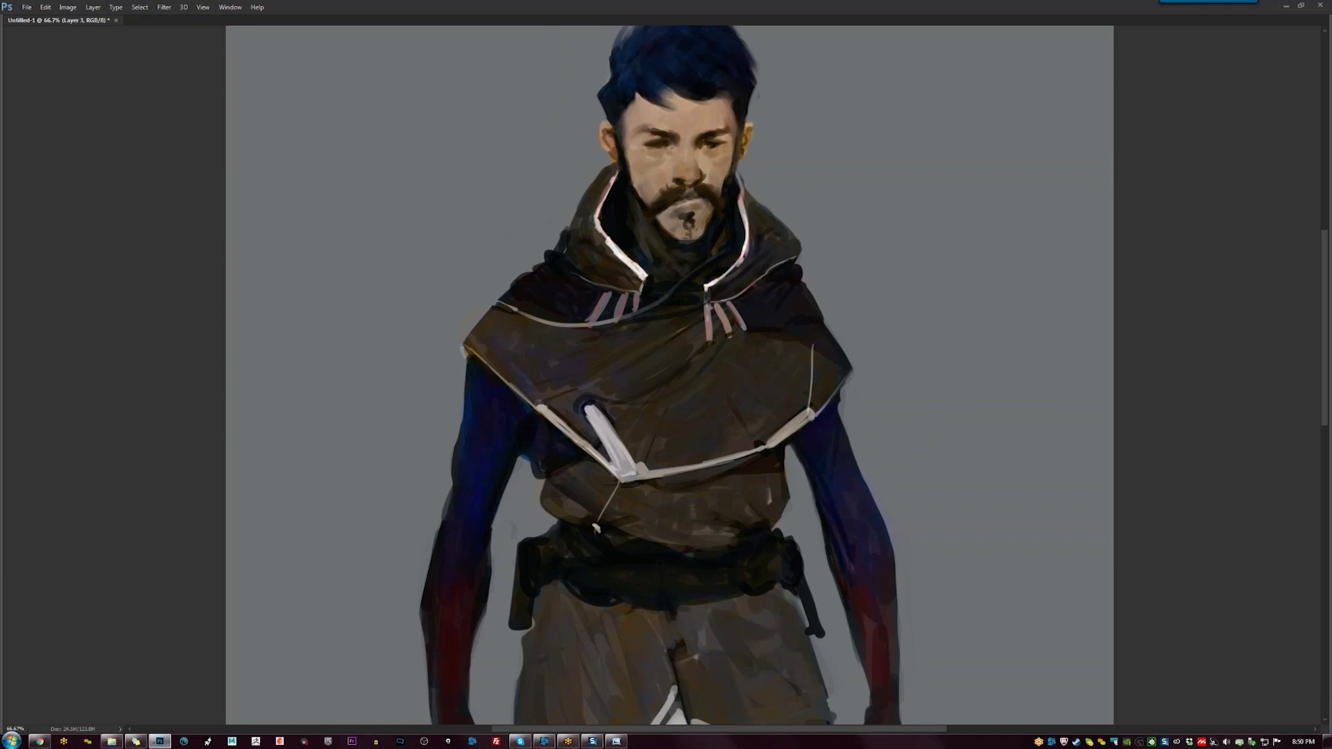
Repaint the stripes below one side of the collar in white and check the whole figure on the mirrored canvas
mouse_move(705, 307)
left_mouse_down()
mouse_move(709, 336)
mouse_move(742, 327)
mouse_move(741, 303)
left_mouse_up()
left_click_drag(754, 292, 745, 299)
key("ctrl+minus")
key("ctrl+minus")
key("ctrl+minus")
key("F2")
key("Tab")
key("z")
left_click(637, 281)
key("ctrl+plus")
key("ctrl+plus")
key("ctrl+plus")
key("F2")
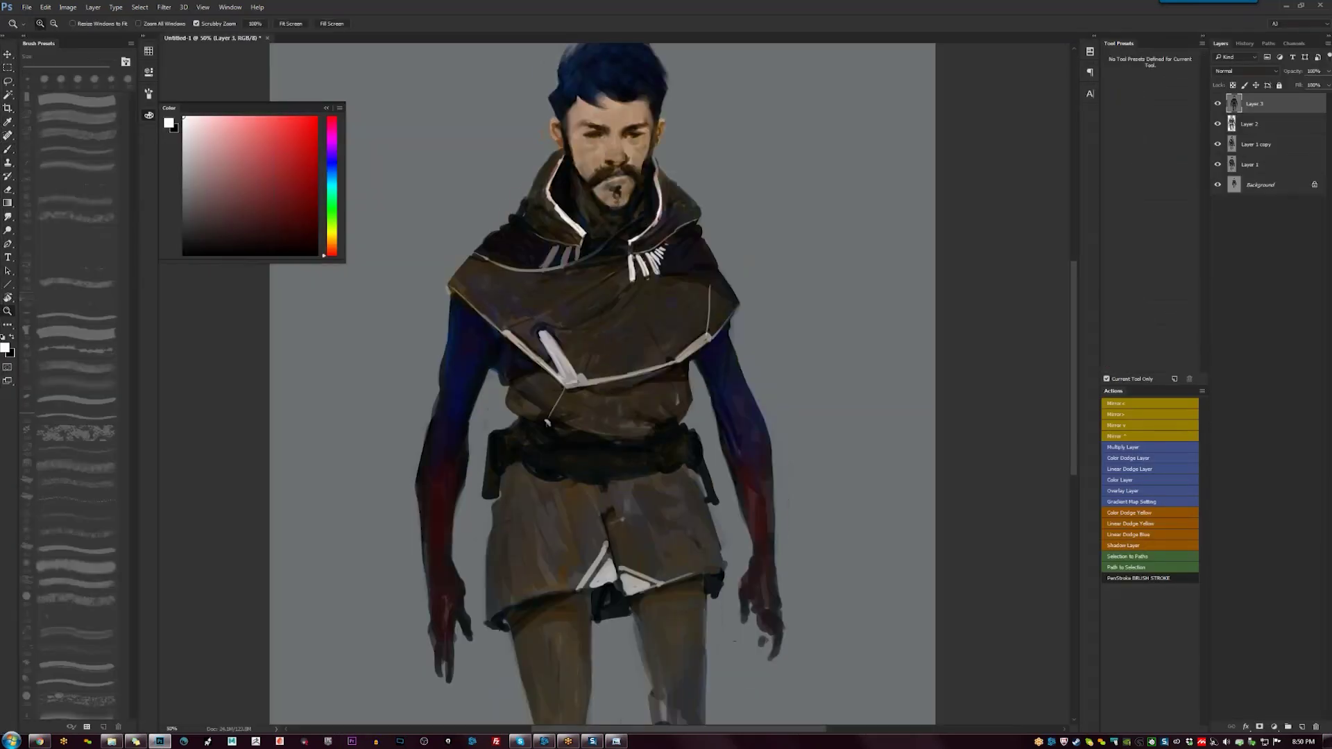
Blend sampled skin tones into the forehead, chin and temple, enlarging the brush between strokes
key("ctrl+plus")
key("b")
left_click(604, 160, "alt")
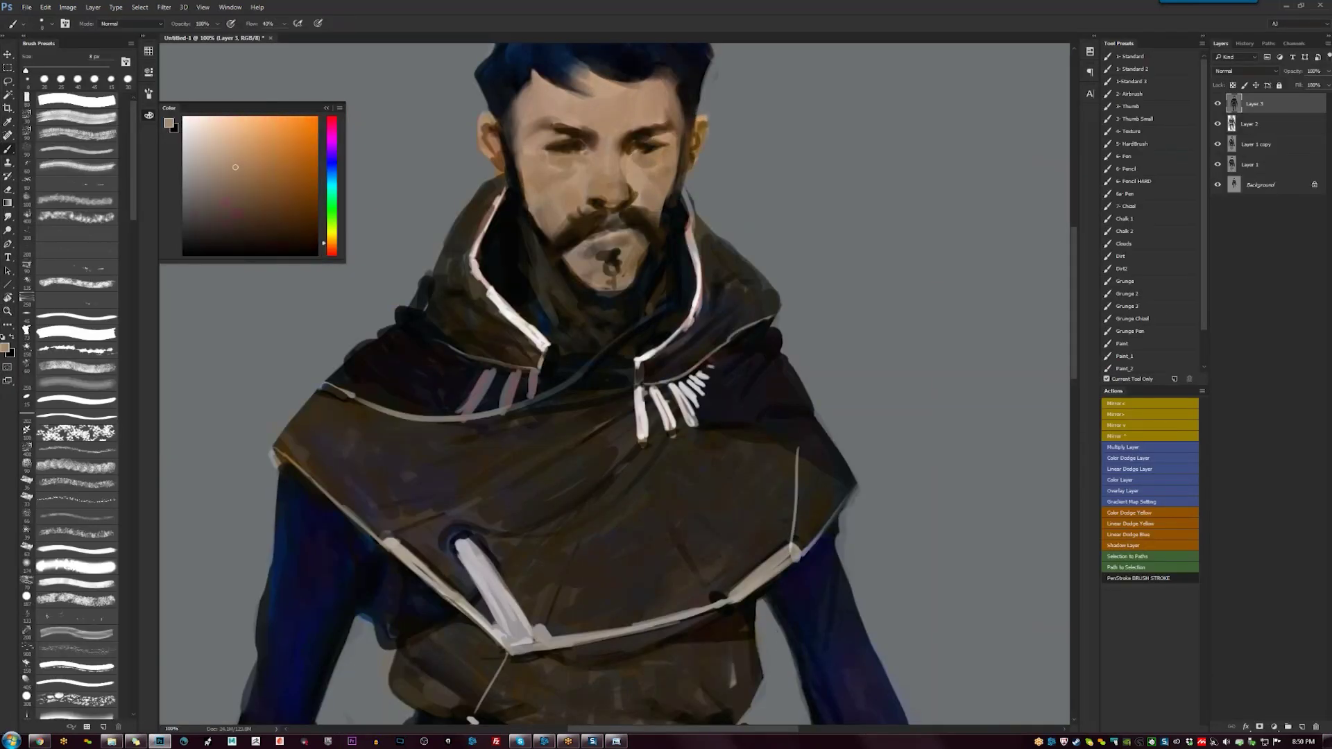
left_click(232, 161)
left_click(572, 109, "alt")
left_click(575, 119, "alt")
key("bracketright")
key("bracketright")
key("bracketright")
left_click(611, 266, "alt")
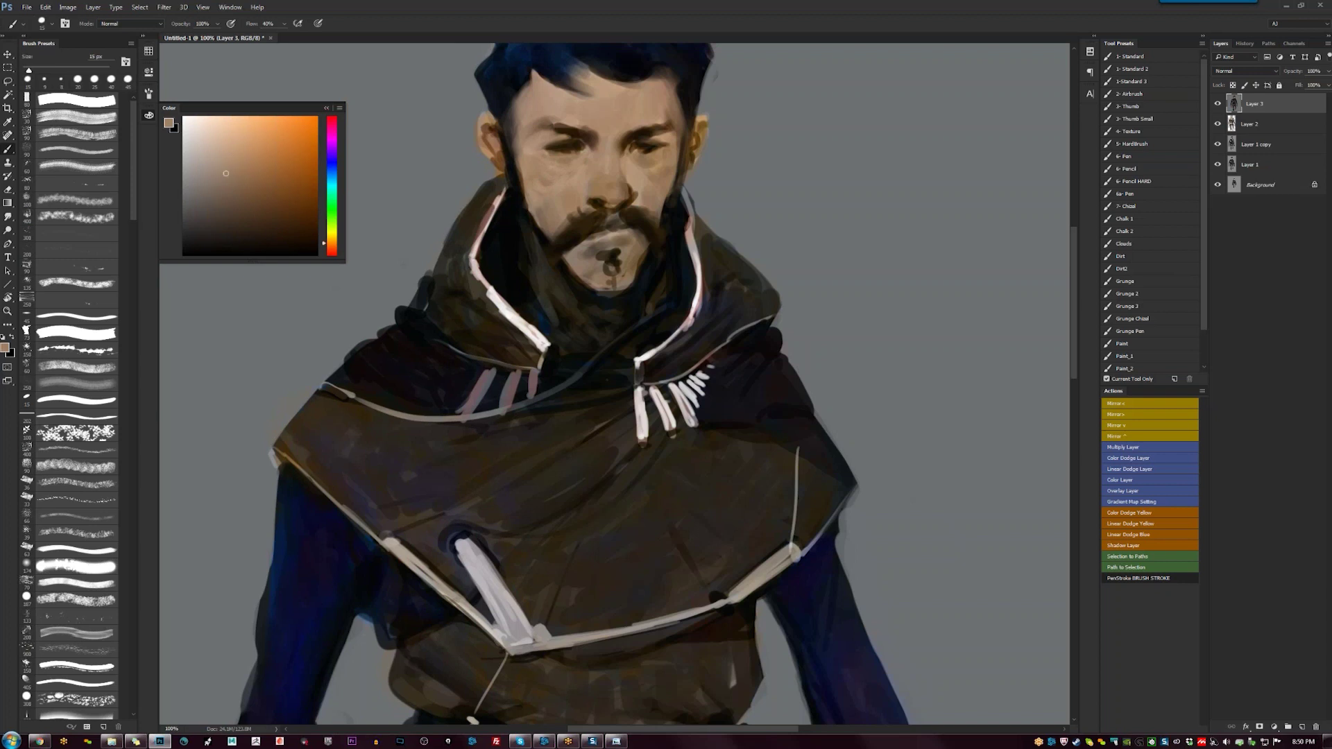
left_click(527, 178, "alt")
key("bracketright")
key("bracketright")
key("bracketright")
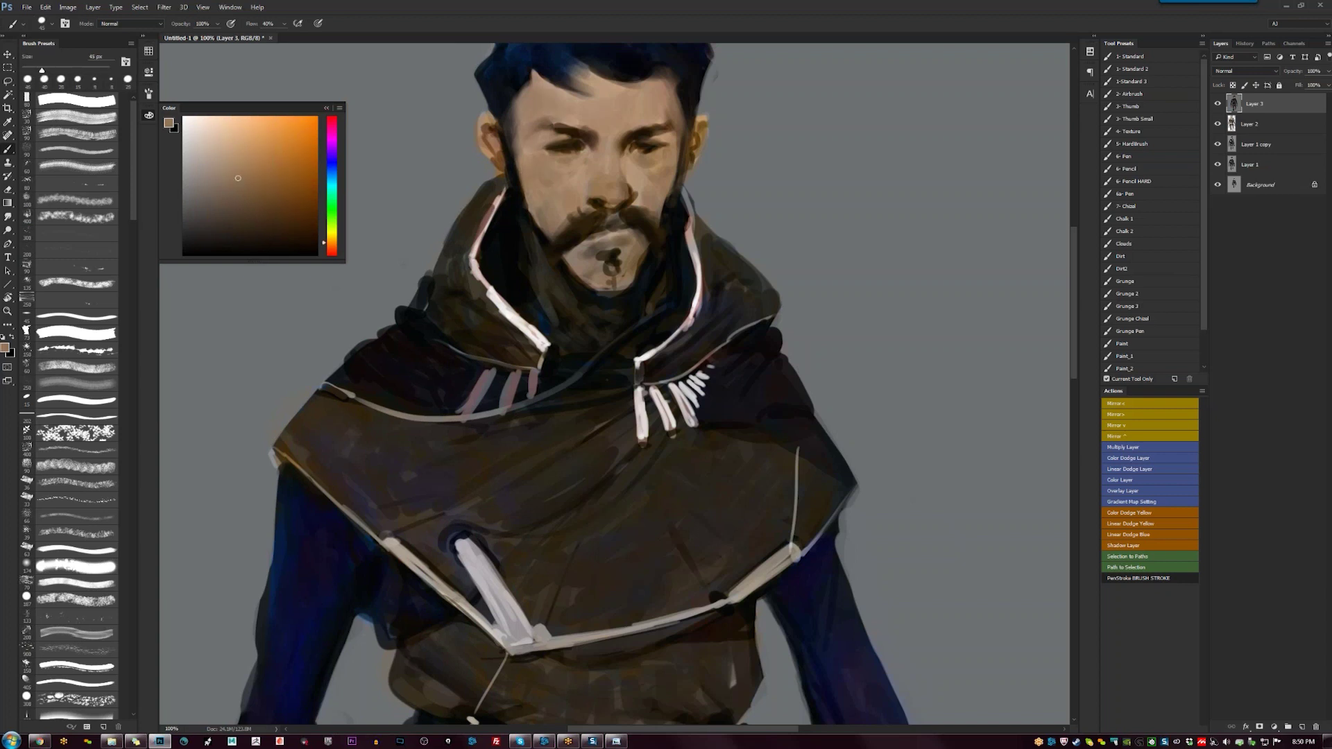
Darken the jaw edge beside the collar and tone down the upper ends of the collar trim
scroll(656, 384, "up", 3)
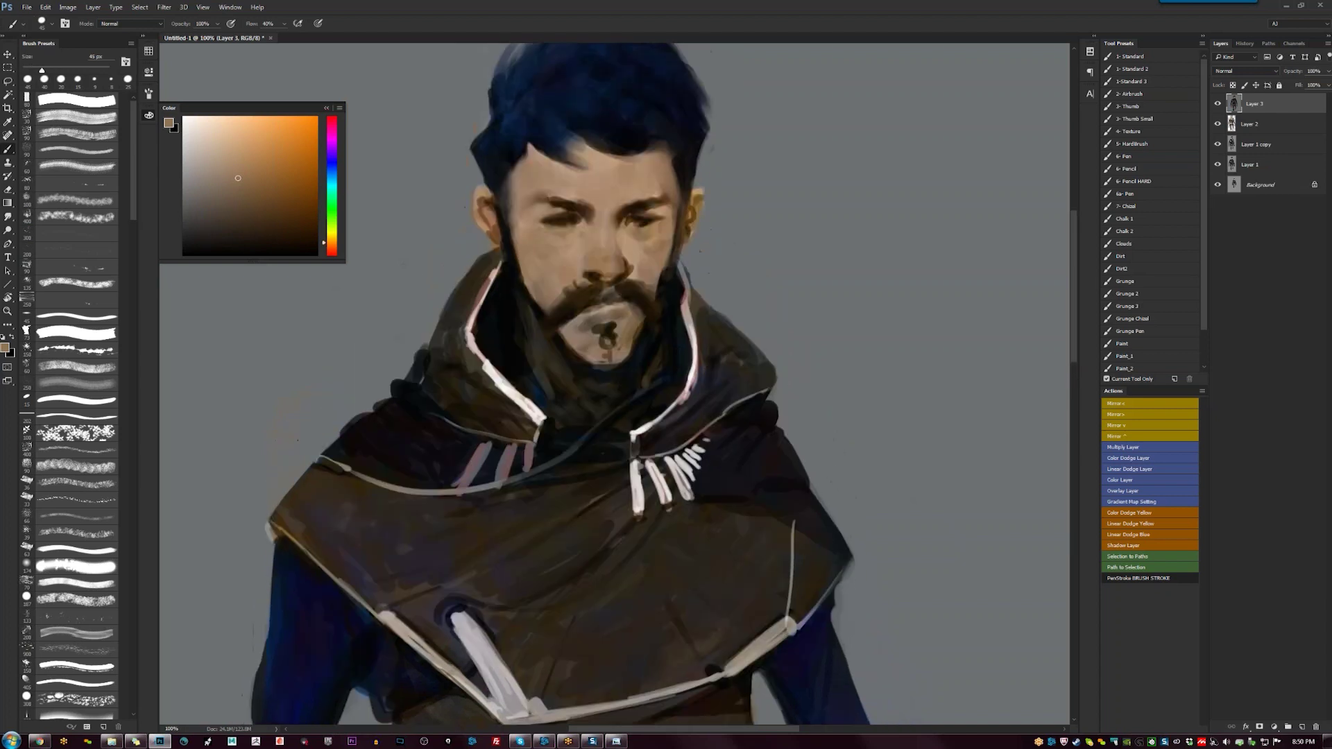
left_click(301, 203)
key("bracketleft")
left_click(686, 247, "alt")
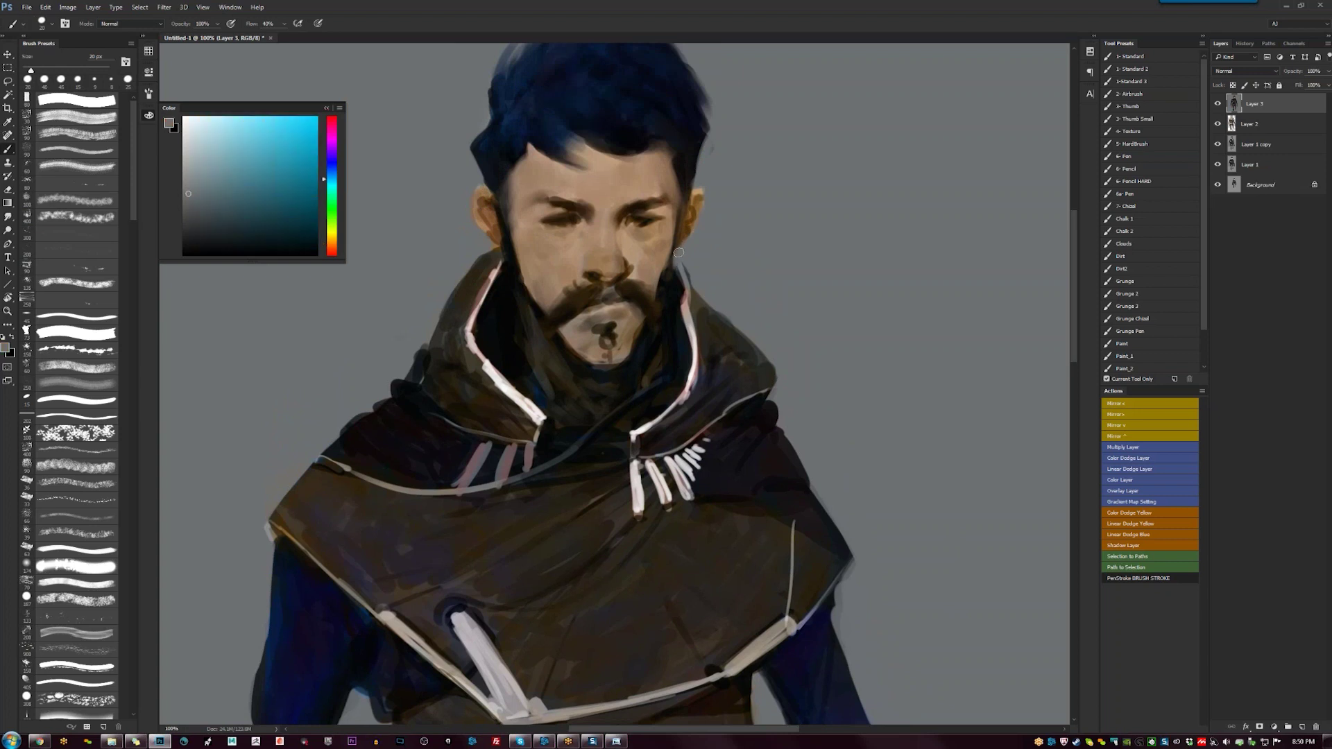
left_click(685, 300, "alt")
left_click_drag(688, 300, 675, 262)
key("[")
key("[")
left_click(692, 264, "alt")
left_click(689, 317, "alt")
left_click(674, 267, "alt")
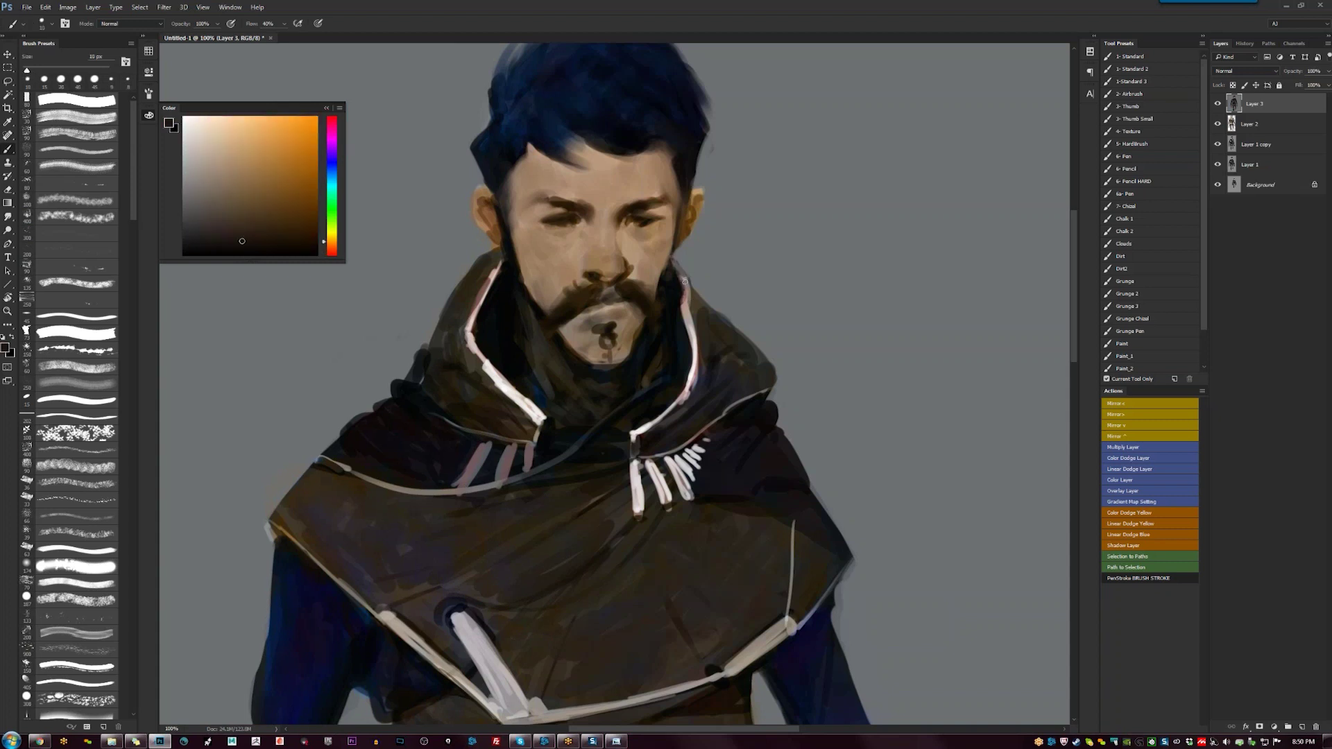
left_click(684, 280, "alt")
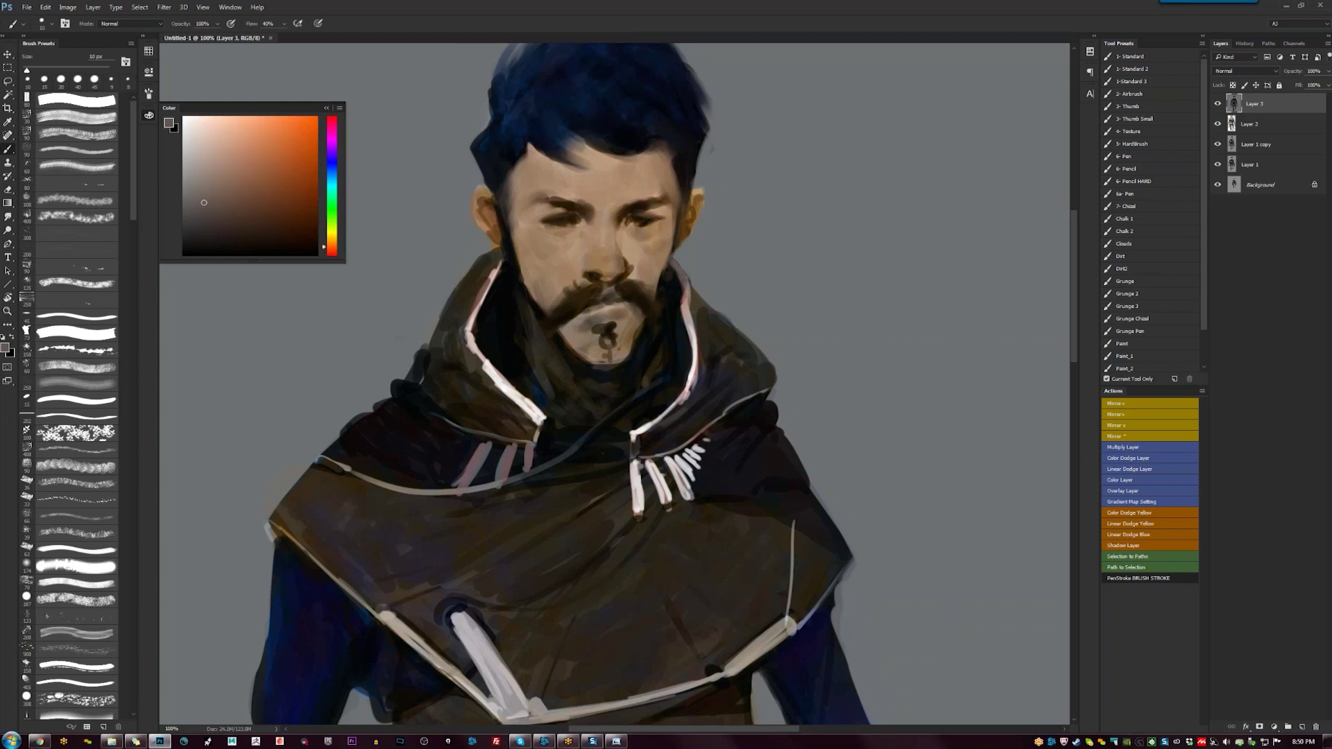
left_click_drag(493, 276, 499, 265)
Shade the opposite sideburn down into the beard with black and a sampled dark brown
key("d")
key("bracketright")
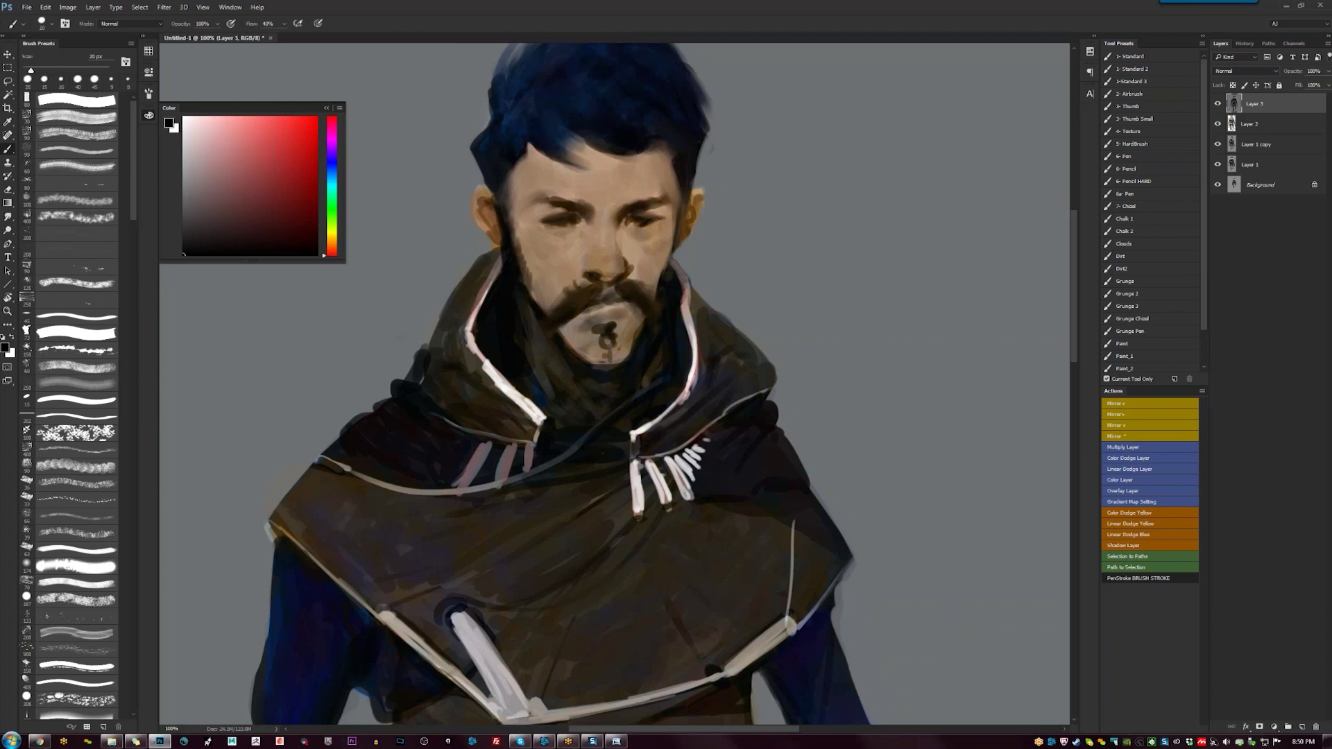
left_click(528, 288, "alt")
key("d")
left_click(525, 282, "alt")
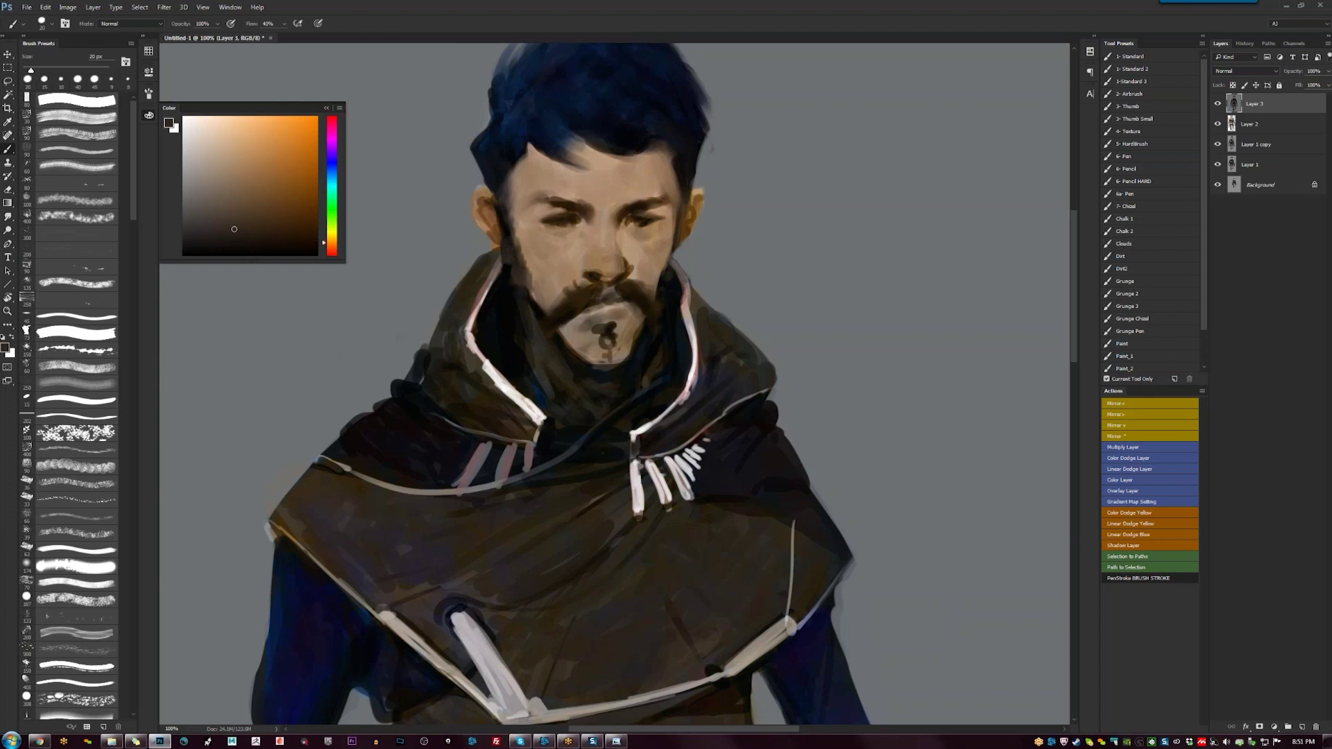
key("bracketleft")
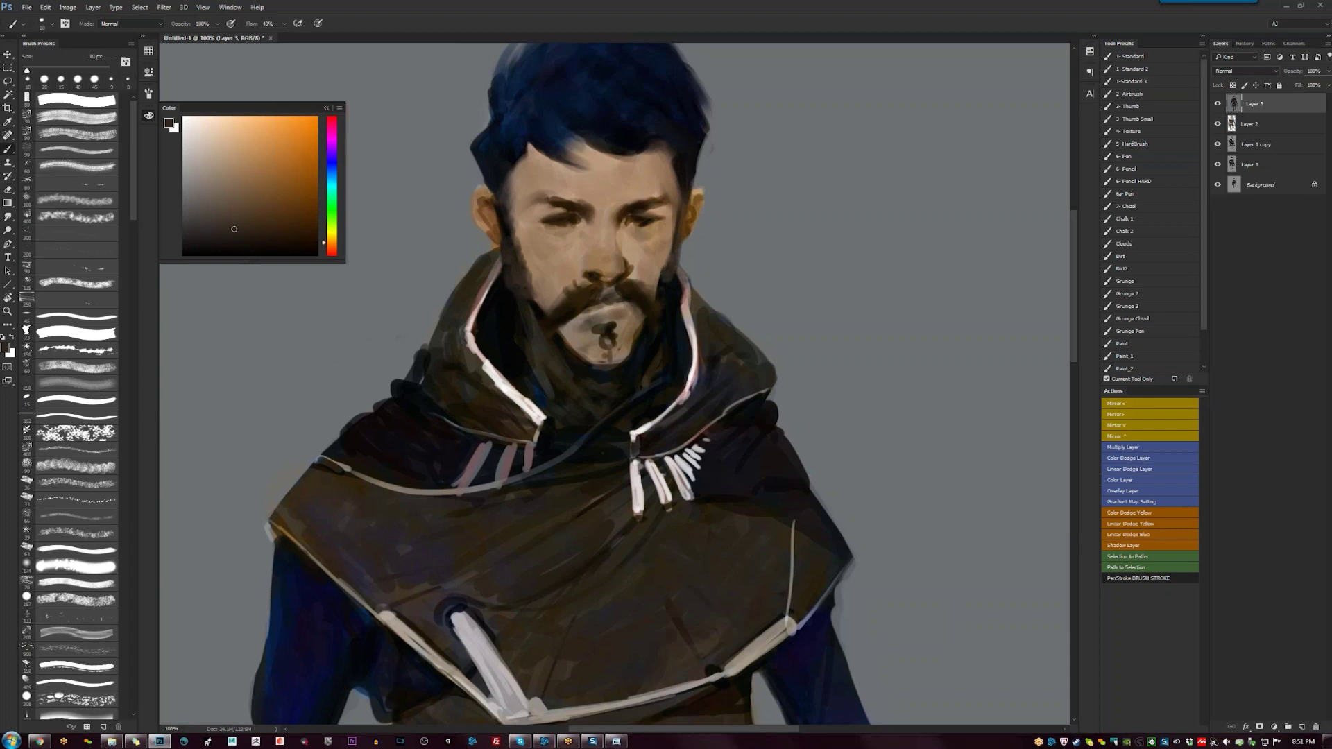
Darken the beard and neck beneath the chin, then sample the chin's skin tone with a smaller brush
key("z")
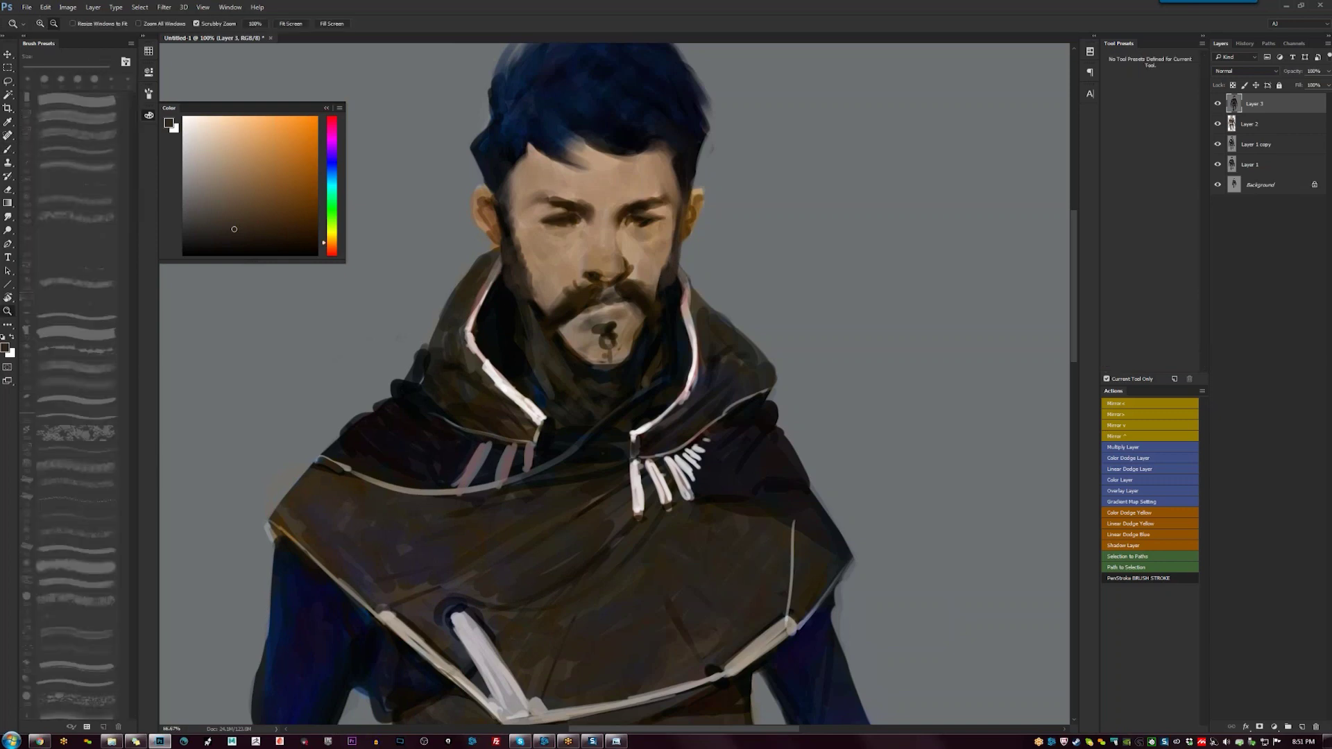
left_click(606, 331, "alt")
key("b")
key("d")
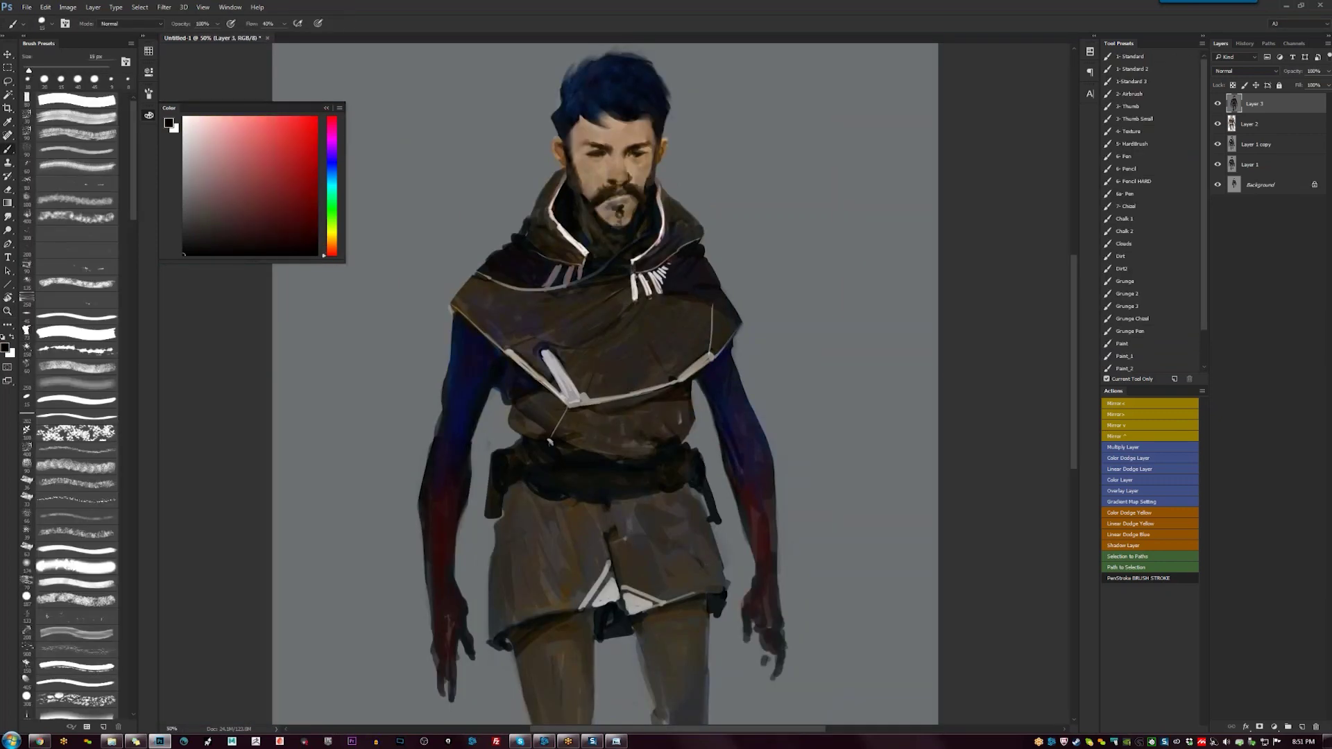
left_click(612, 233, "alt")
left_click(611, 232, "alt")
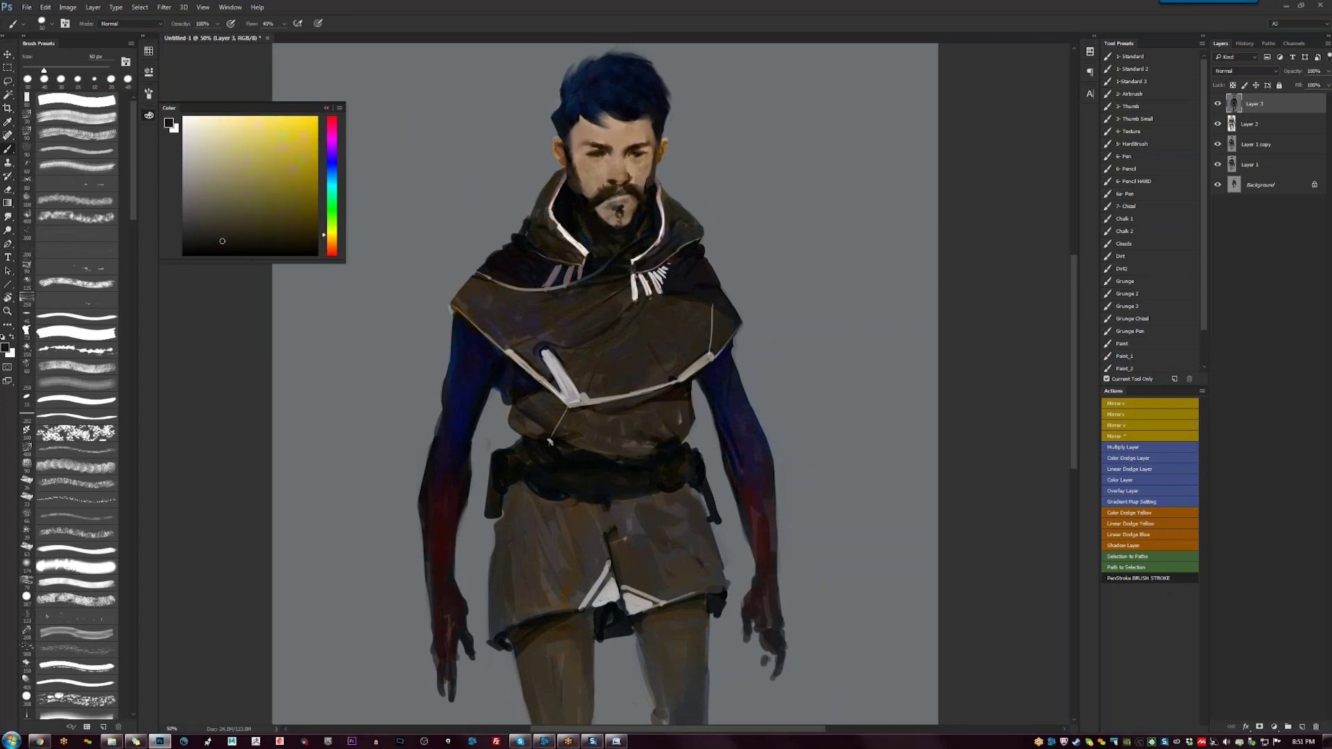
key("bracketleft")
key("bracketleft")
key("bracketleft")
key("bracketleft")
key("bracketleft")
key("bracketleft")
key("bracketleft")
key("bracketleft")
left_click(605, 216, "alt")
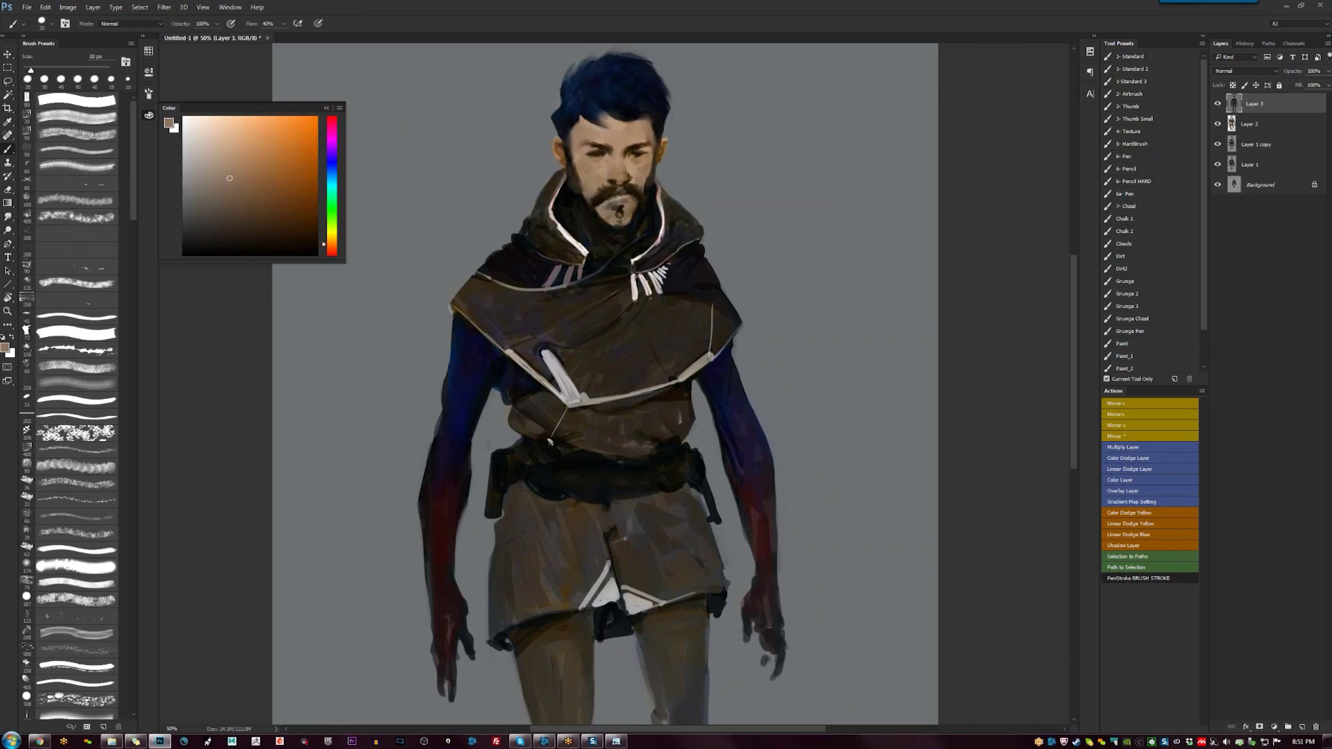
Mirror the canvas and brush a lighter blue highlight onto the crown of the hair
key("ctrl+minus")
key("ctrl+minus")
key("Tab")
key("Tab")
key("z")
left_click(637, 312)
left_click(636, 311)
key("b")
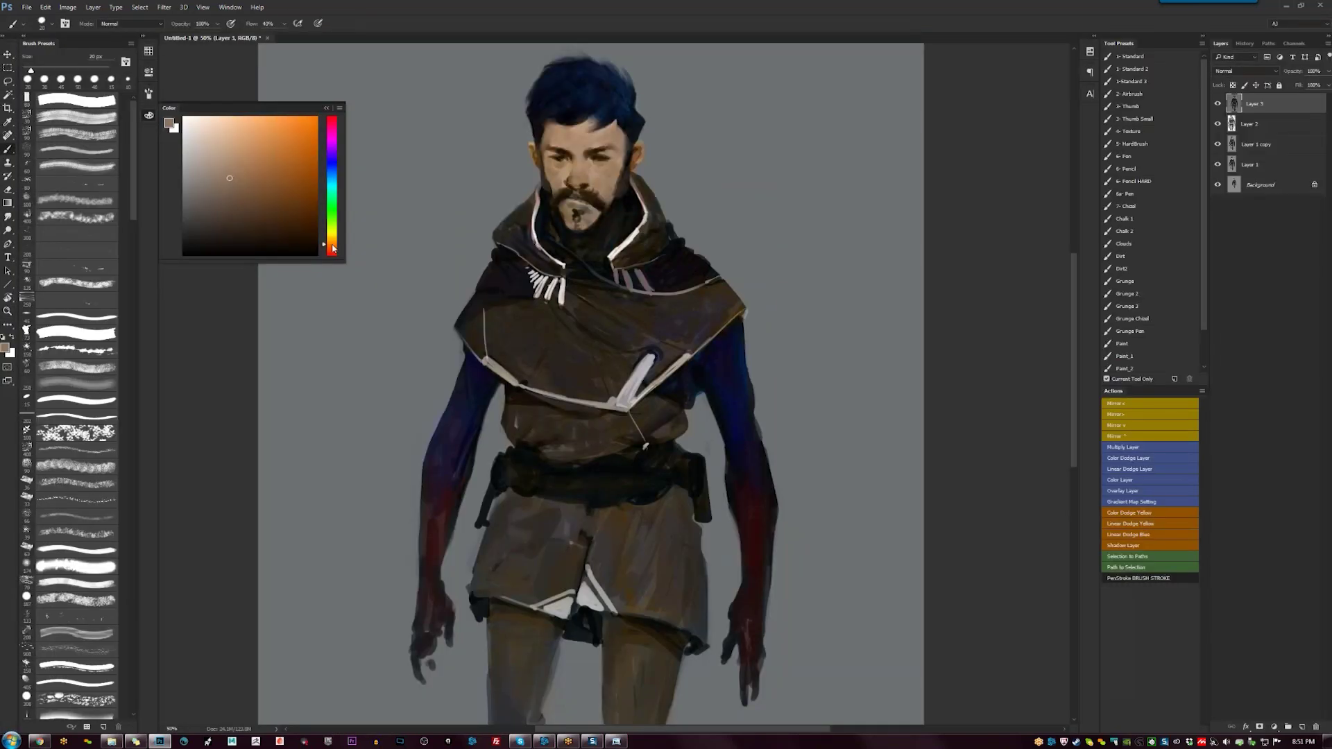
left_click(331, 163)
left_click(274, 133)
key("bracketright")
key("bracketright")
key("bracketright")
key("bracketright")
key("bracketright")
key("bracketright")
key("bracketright")
mouse_move(602, 88)
left_mouse_down()
mouse_move(621, 103)
mouse_move(588, 92)
left_mouse_up()
Break up the hair highlight into tufts with sampled dark and mid blues using a smaller brush
key("bracketleft")
key("bracketleft")
left_click(589, 103, "alt")
key("bracketleft")
key("bracketleft")
key("bracketleft")
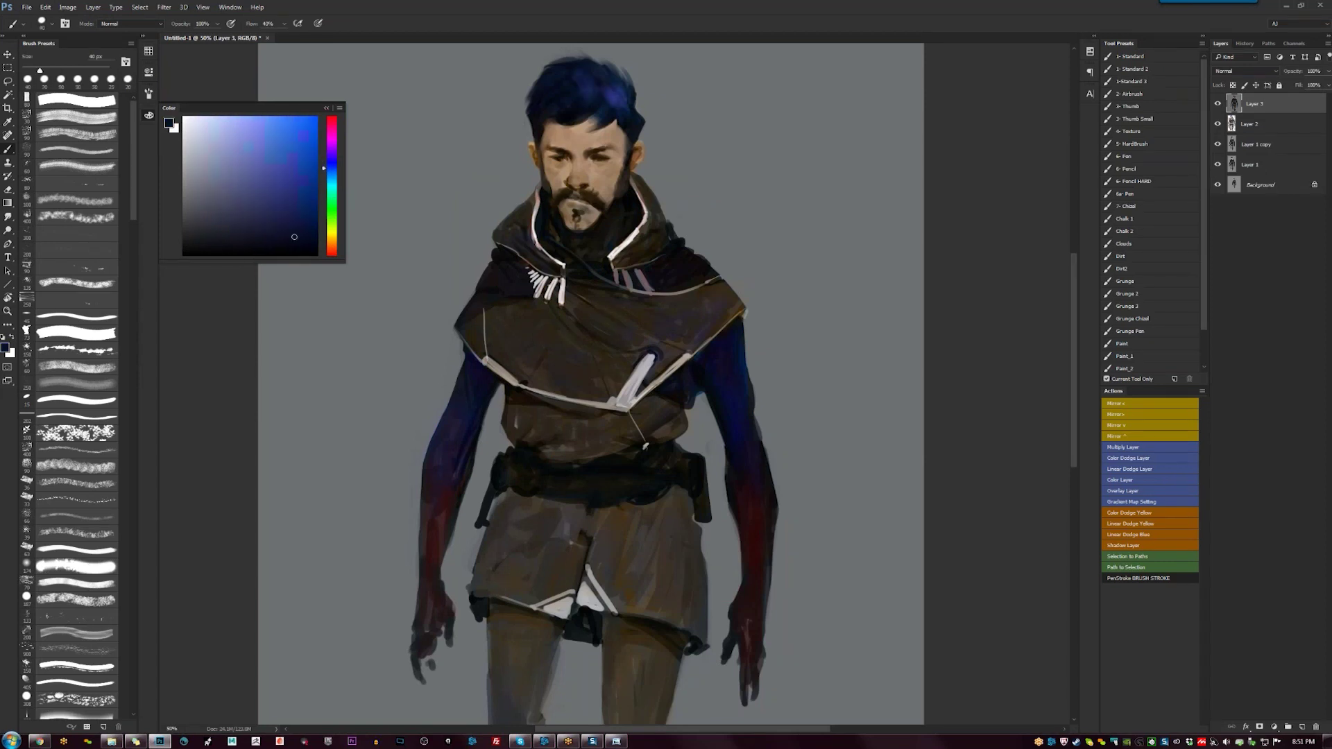
left_click(616, 95)
left_click(612, 97, "alt")
left_click_drag(582, 90, 569, 96)
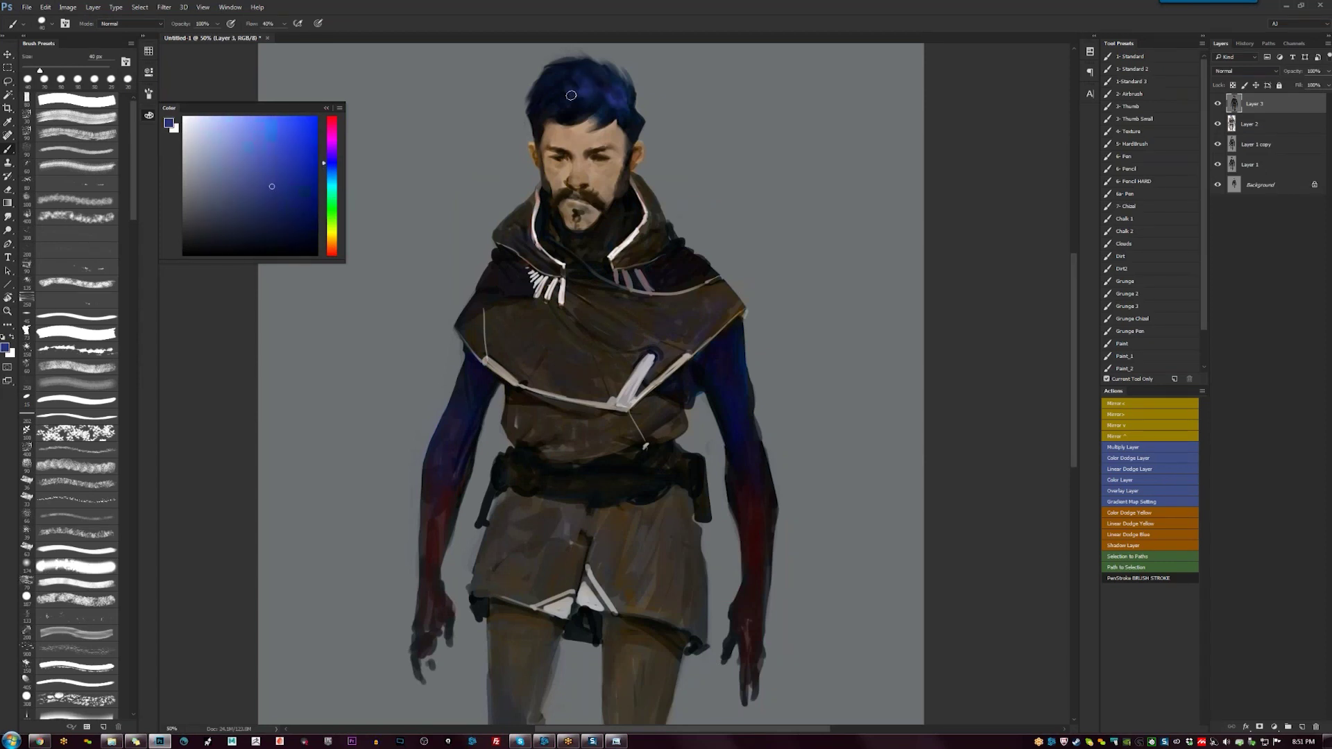
left_click_drag(630, 104, 633, 114)
left_click(617, 102, "alt")
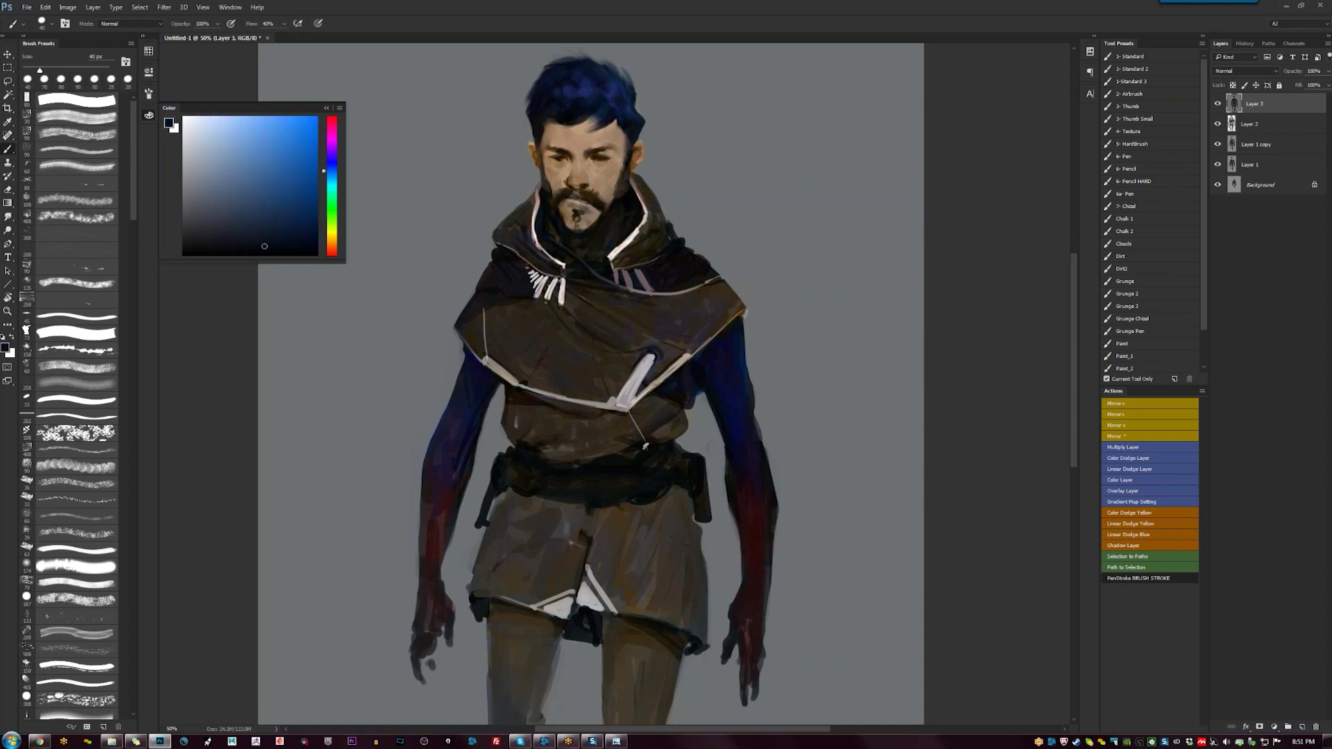
left_click_drag(619, 75, 564, 90)
left_click(587, 83, "alt")
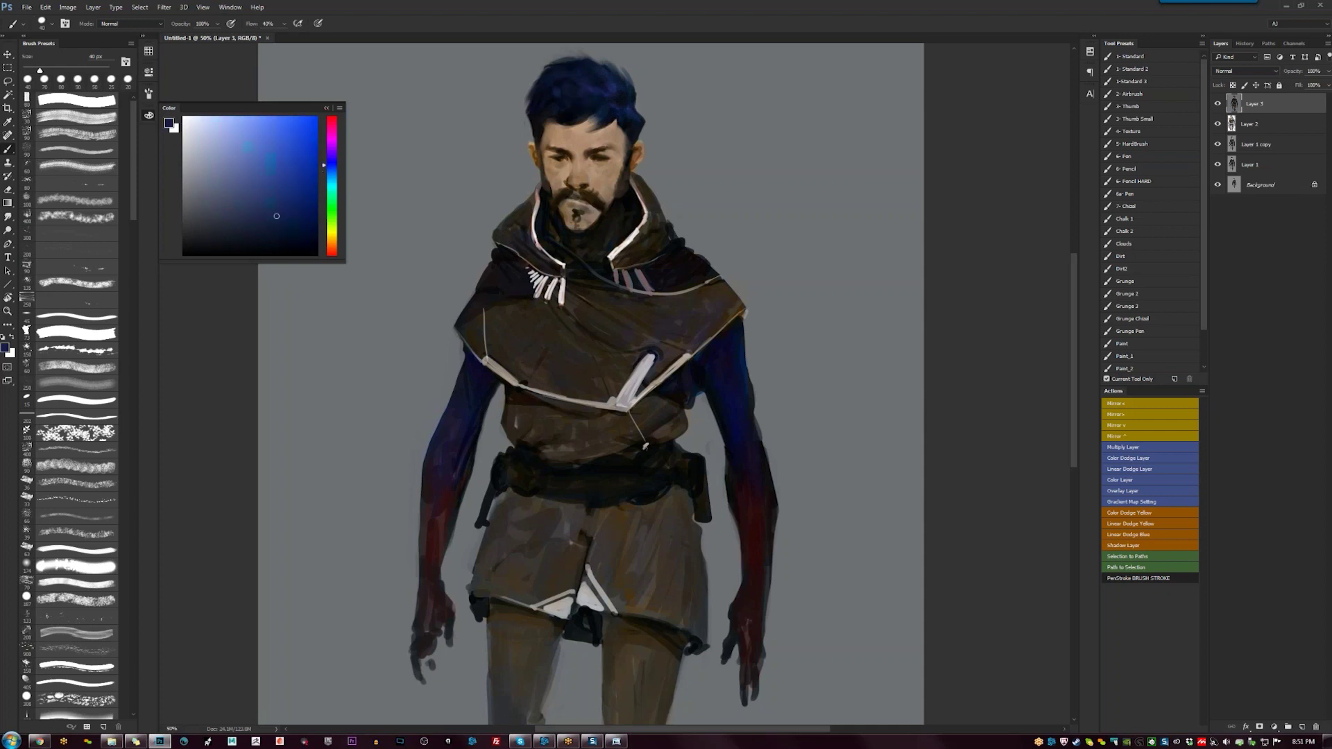
Flip the canvas back, refine the upper arm below the cape, and undo the last stroke along its outer edge
key("d")
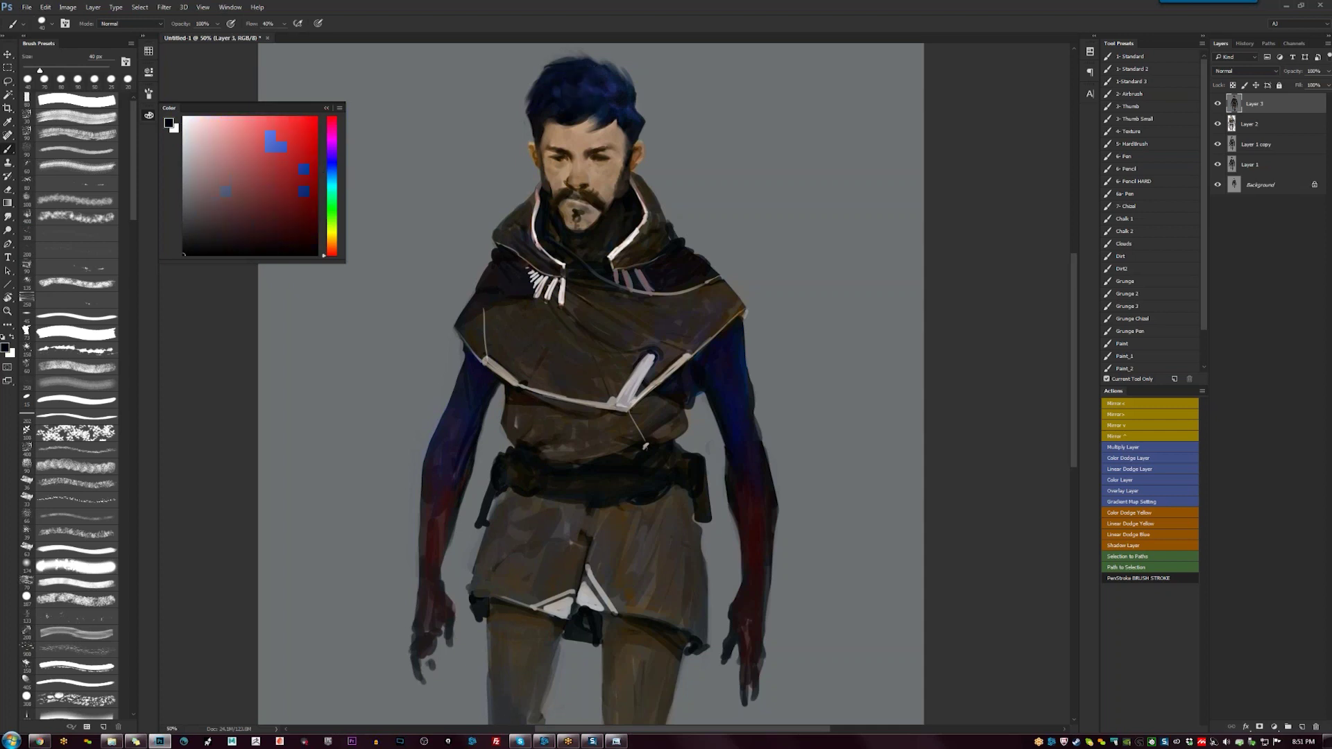
key("F2")
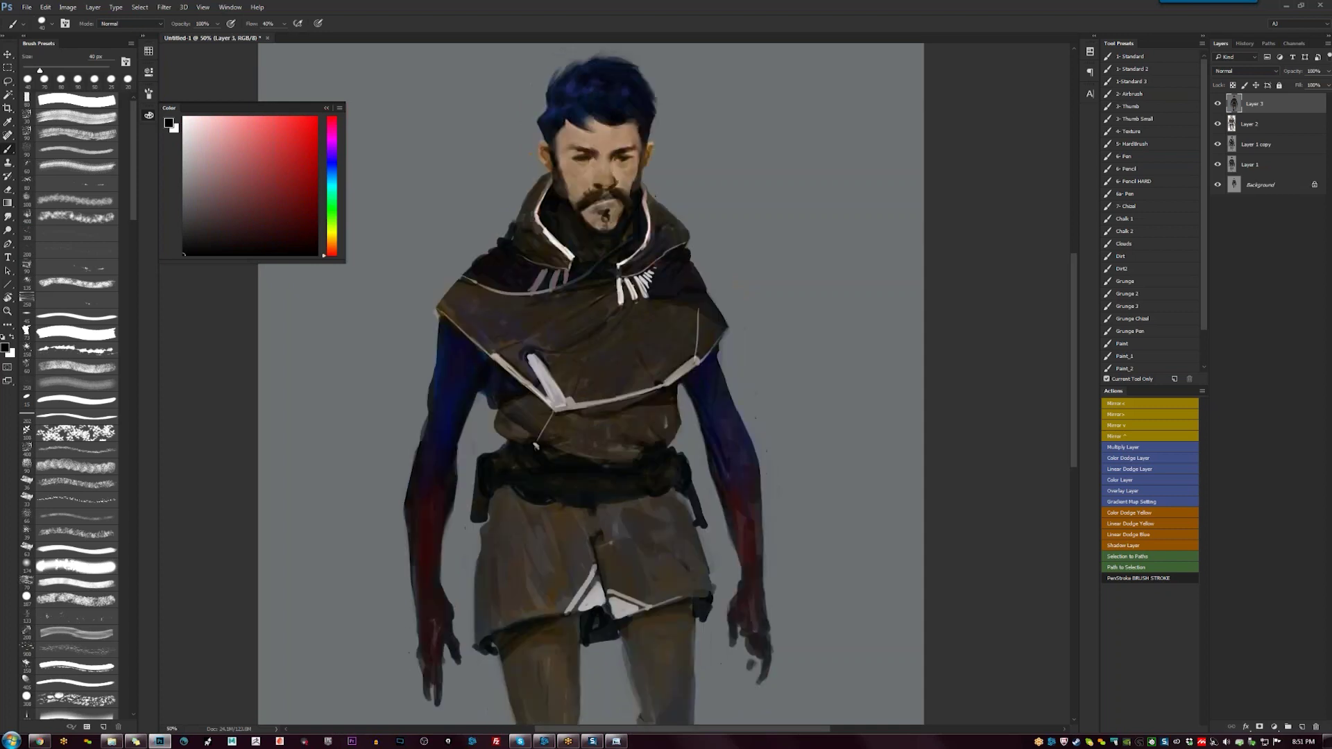
left_click(445, 360, "alt")
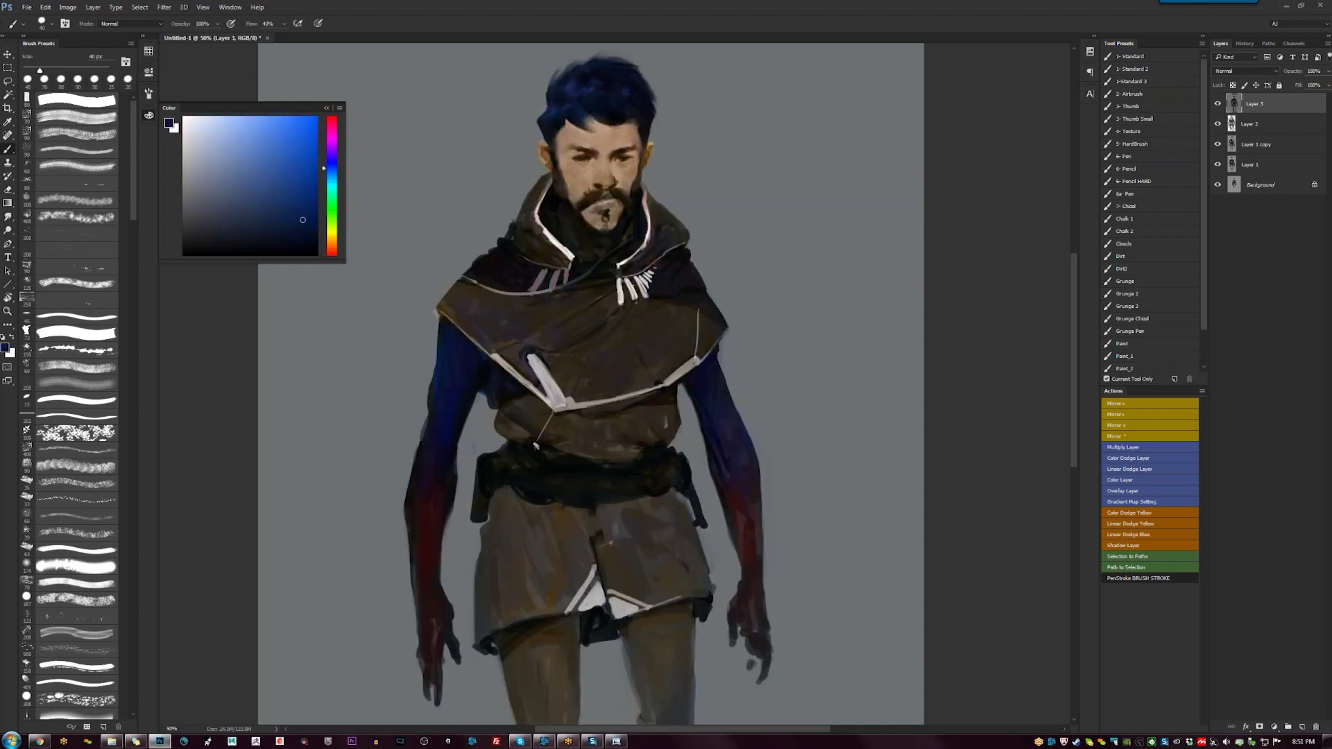
left_click(456, 331, "alt")
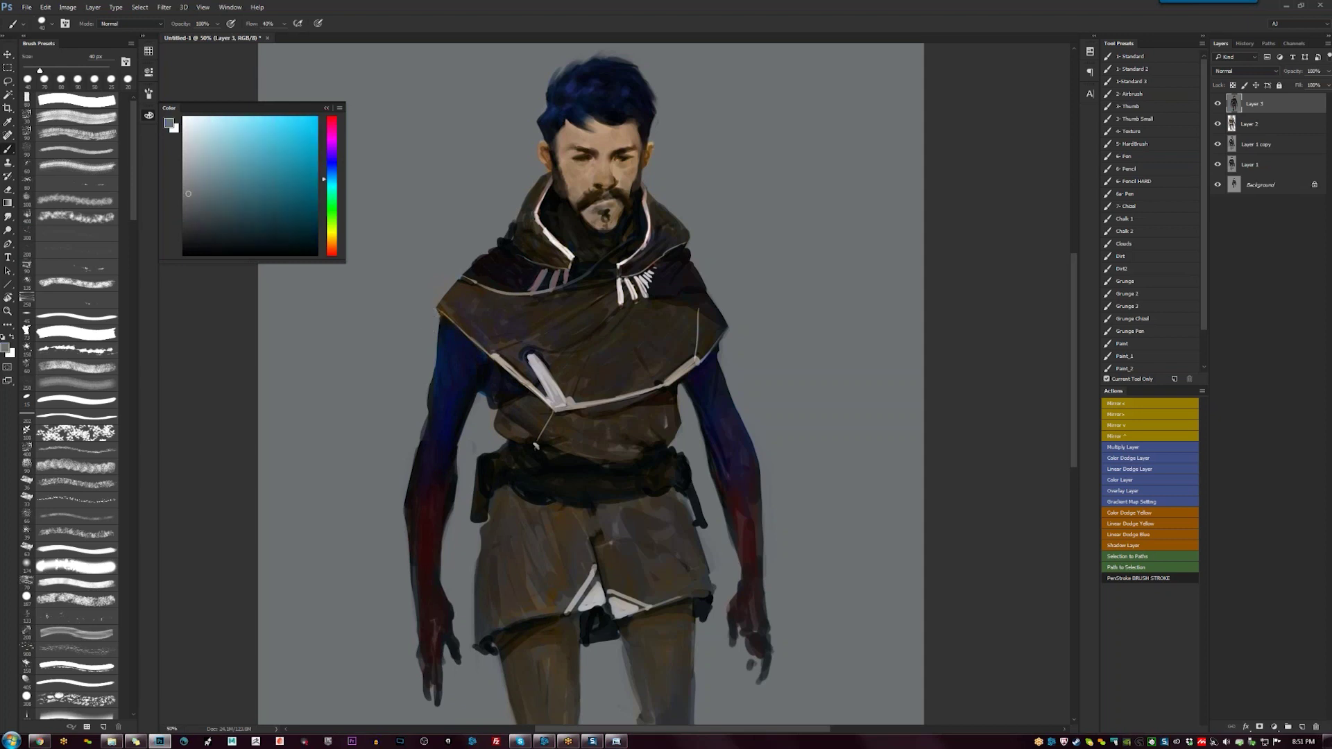
left_click_drag(433, 371, 428, 408)
key("ctrl+z")
Touch up the cape beside the white collar stripes with a small brush and mirror the canvas
key("bracketleft")
key("bracketleft")
key("bracketleft")
key("bracketleft")
key("bracketleft")
key("bracketleft")
left_click(694, 301, "alt")
left_click(663, 301, "alt")
left_click(664, 301, "ctrl")
left_click(675, 300, "ctrl")
key("F2")
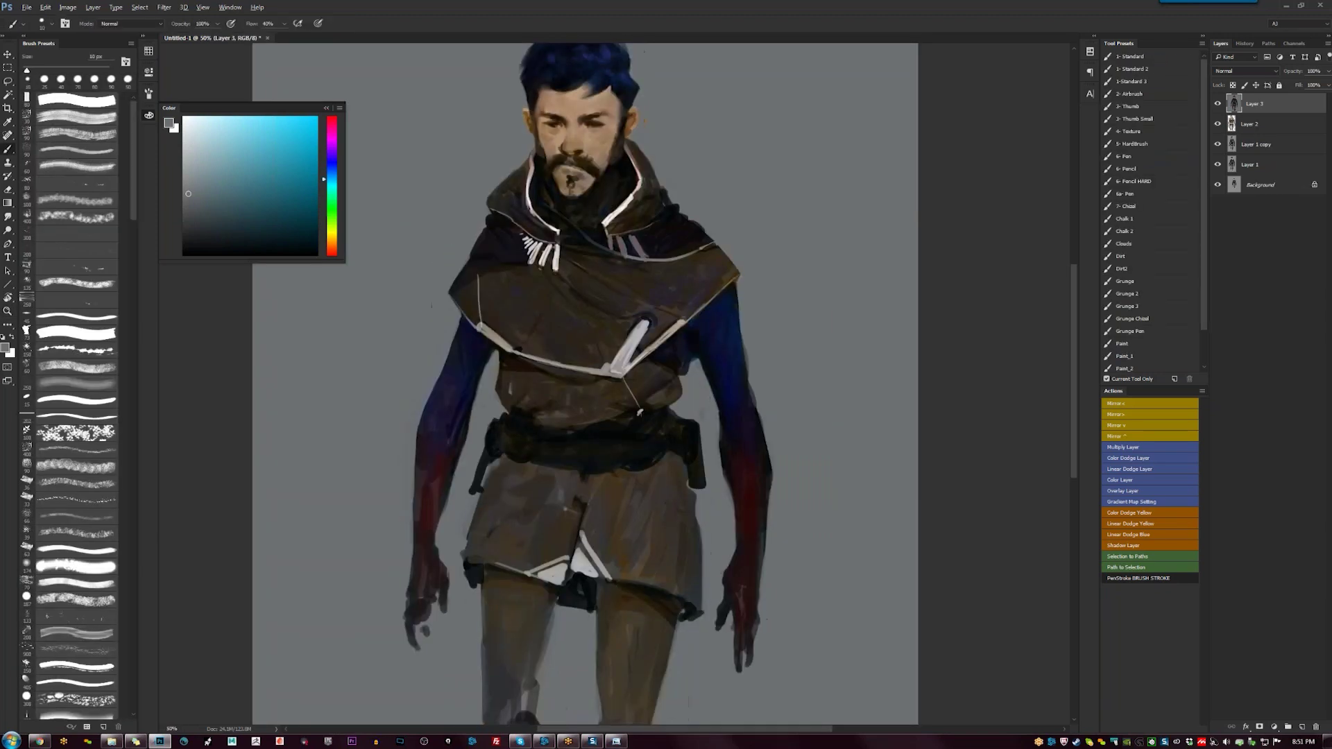
Paint sampled dark blue on the upper arm where it meets the cape, then flip the canvas back
key("bracketright")
key("bracketright")
key("bracketright")
left_click(744, 347, "alt")
left_click_drag(731, 312, 733, 292)
key("z")
left_click(732, 302, "alt")
left_click(732, 302, "alt")
key("F2")
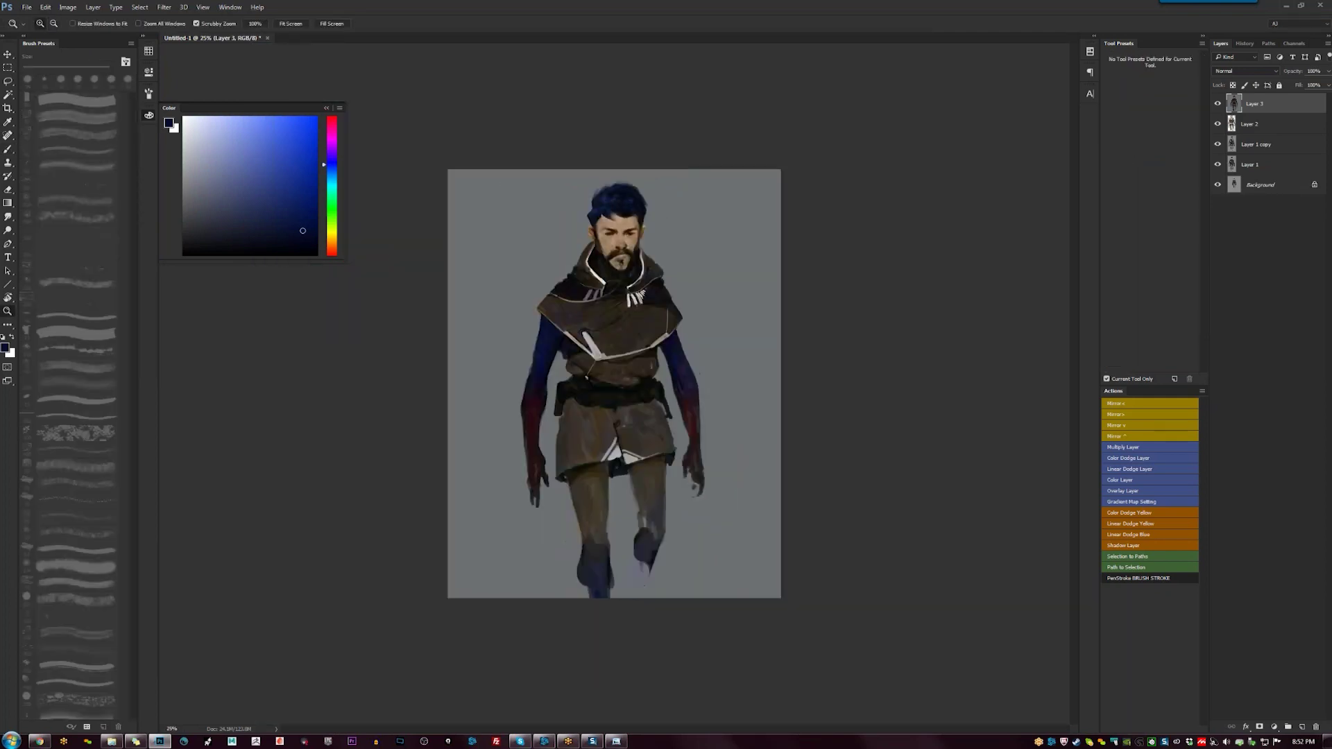
left_click(630, 363)
key("b")
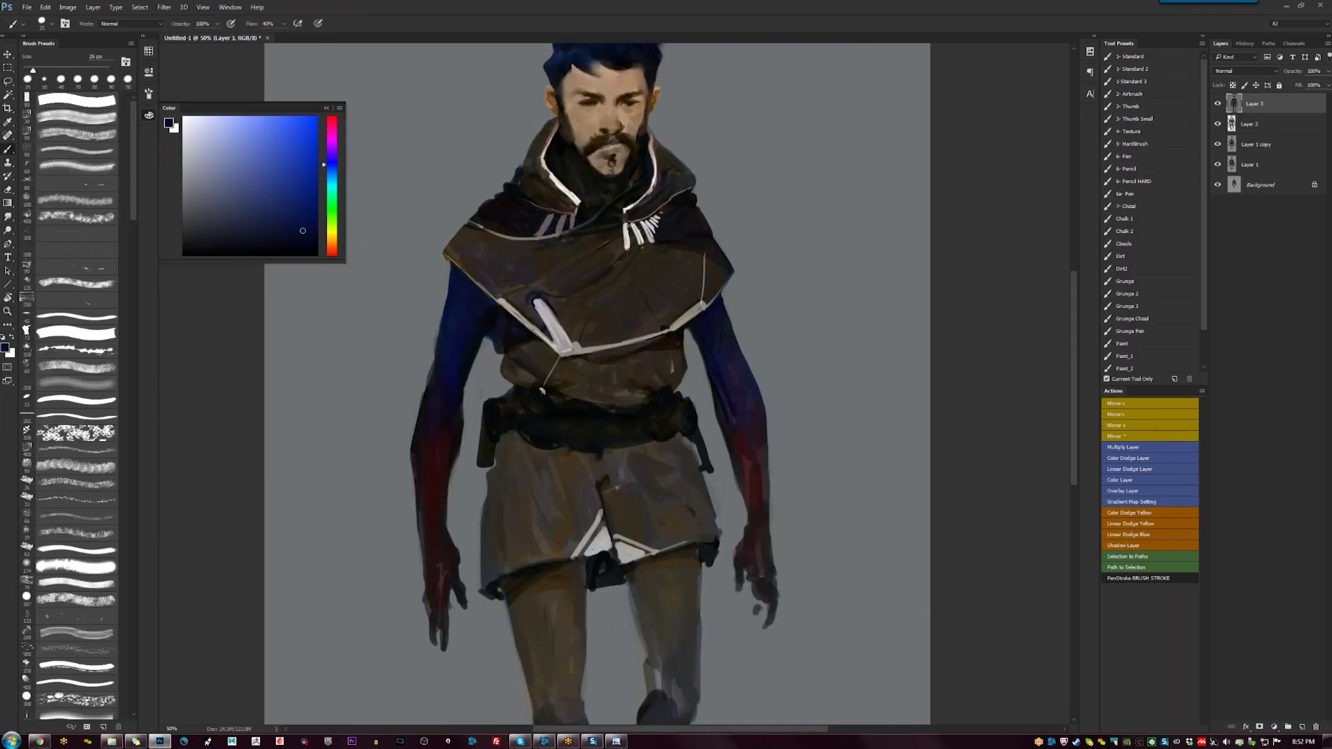
Shrink the brush to 10 px and outline the white stripe on the cape's front with sampled light grey
left_click(729, 310, "alt")
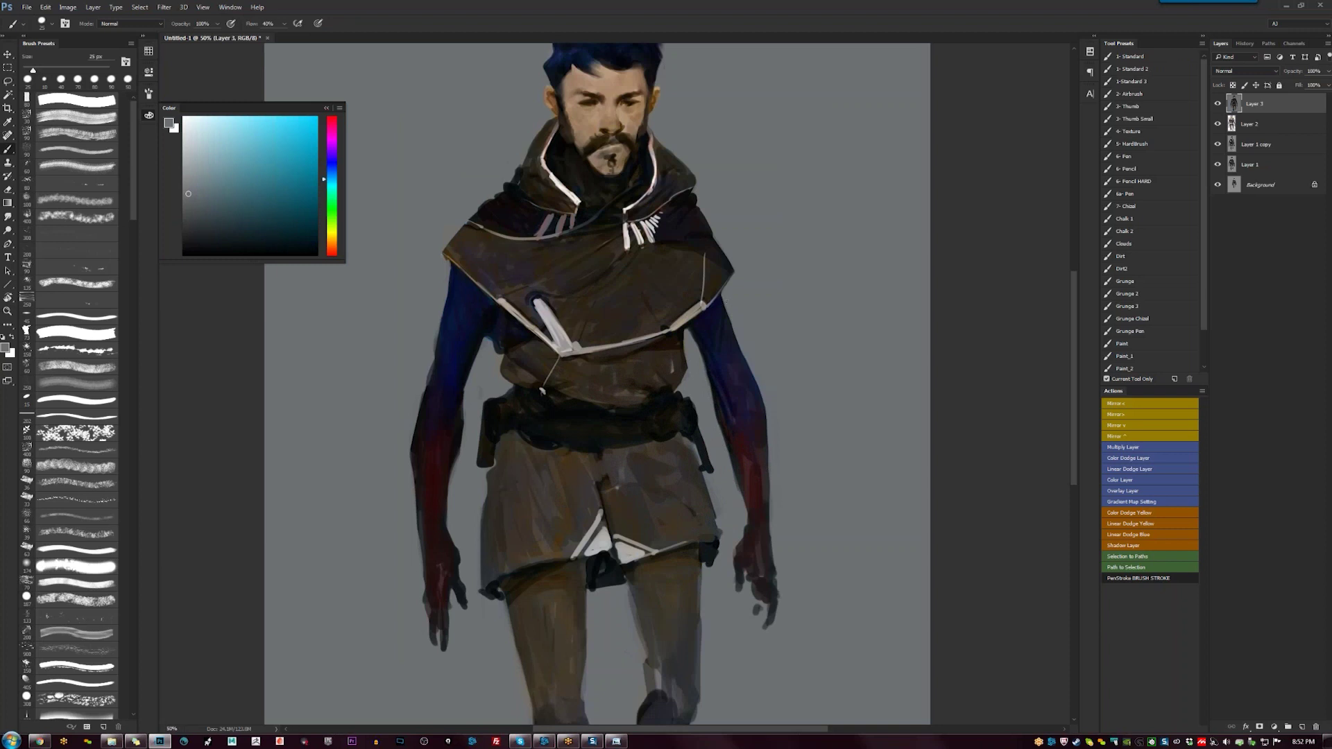
key("d")
key("bracketleft")
key("bracketleft")
key("bracketleft")
key("bracketleft")
key("bracketleft")
key("bracketright")
key("bracketright")
key("bracketright")
key("bracketright")
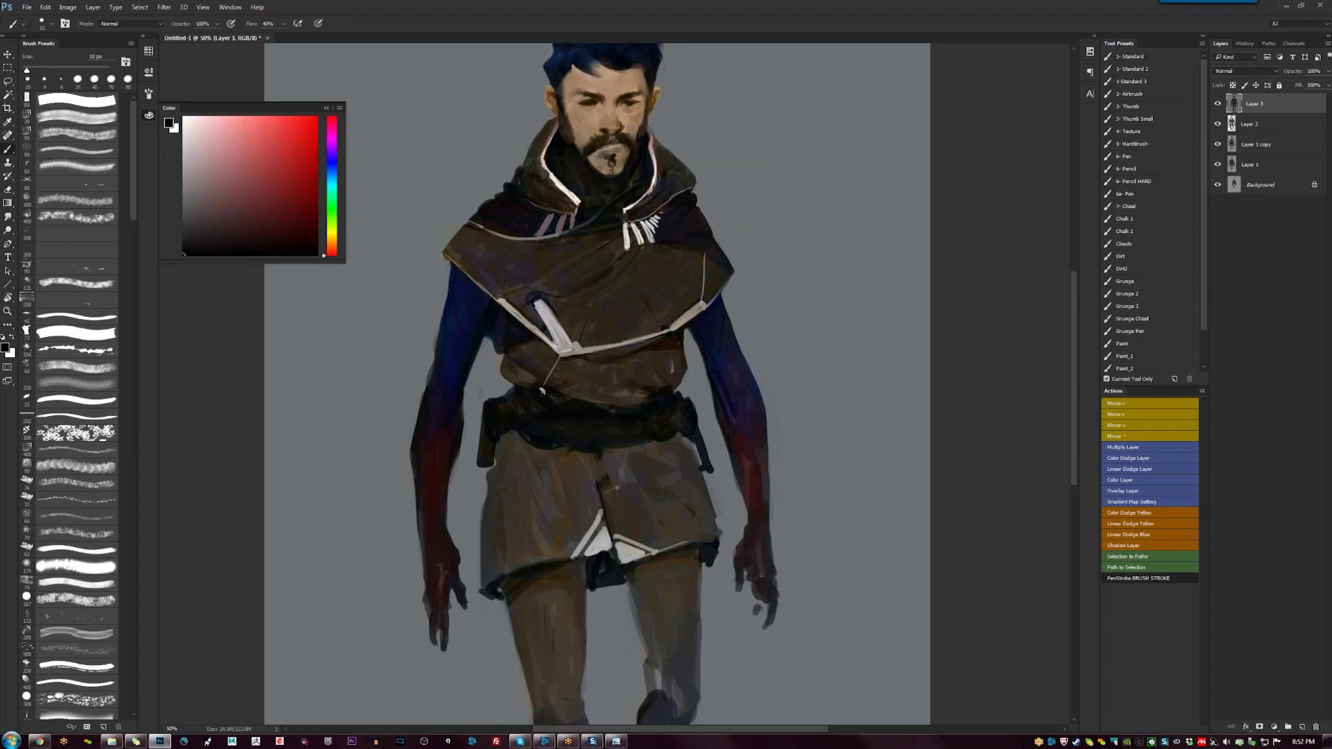
left_click(547, 312, "alt")
left_click_drag(512, 308, 534, 305)
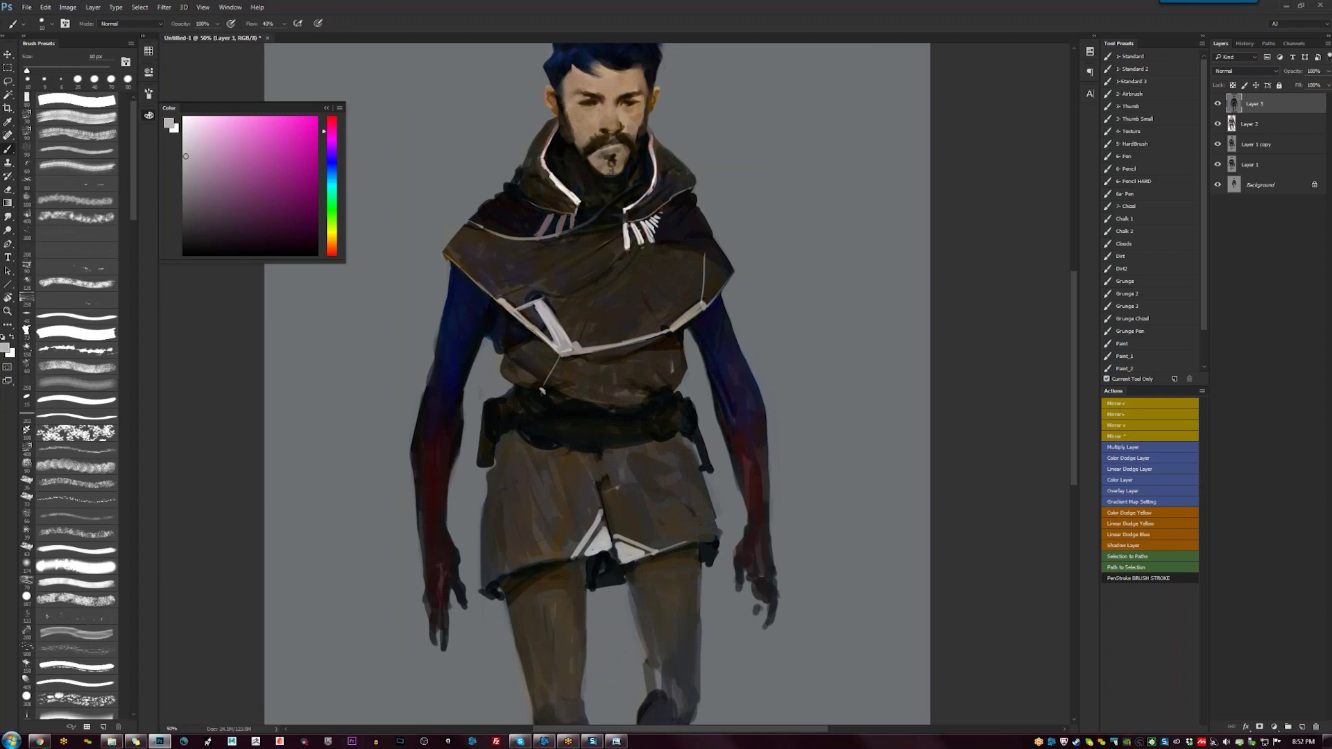
Thicken the light trim on the cape's lower hem near the shoulder and add a parallel inner line
mouse_move(676, 329)
left_mouse_down()
mouse_move(697, 312)
mouse_move(670, 327)
left_mouse_up()
key("d")
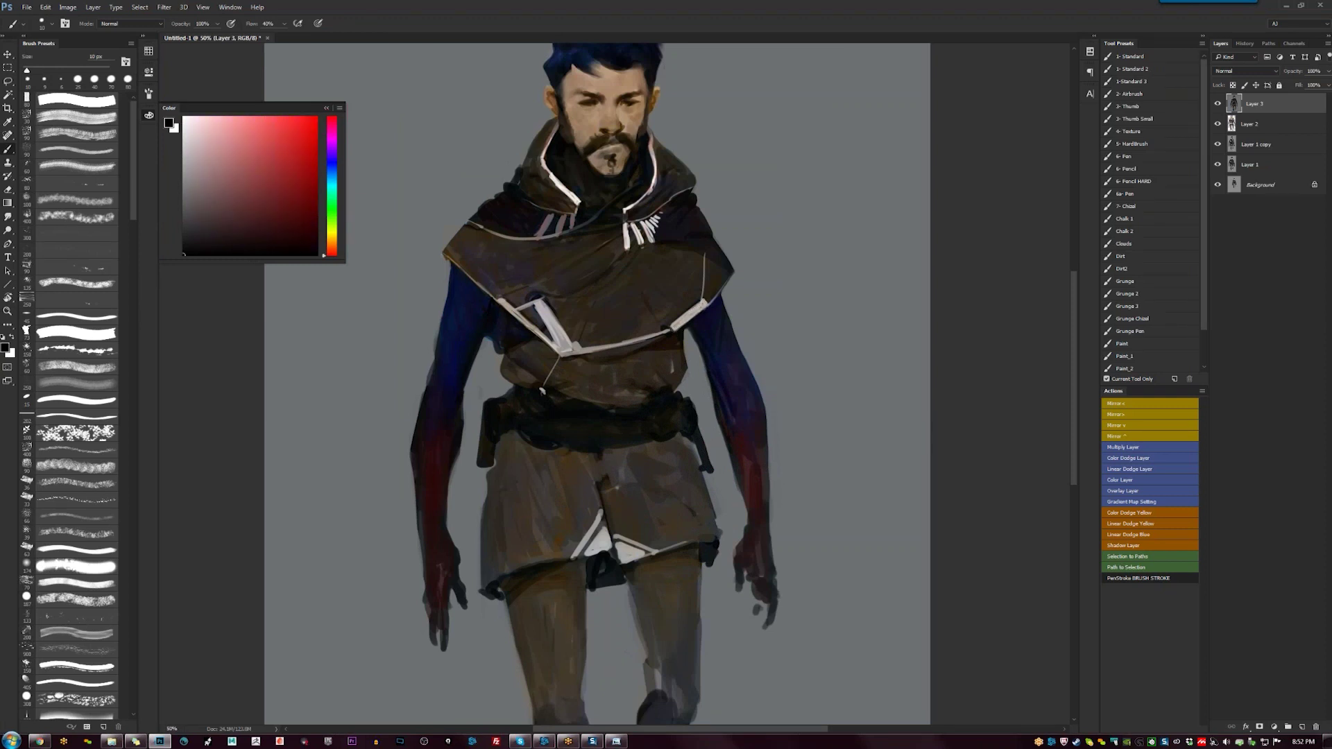
left_click(671, 330, "alt")
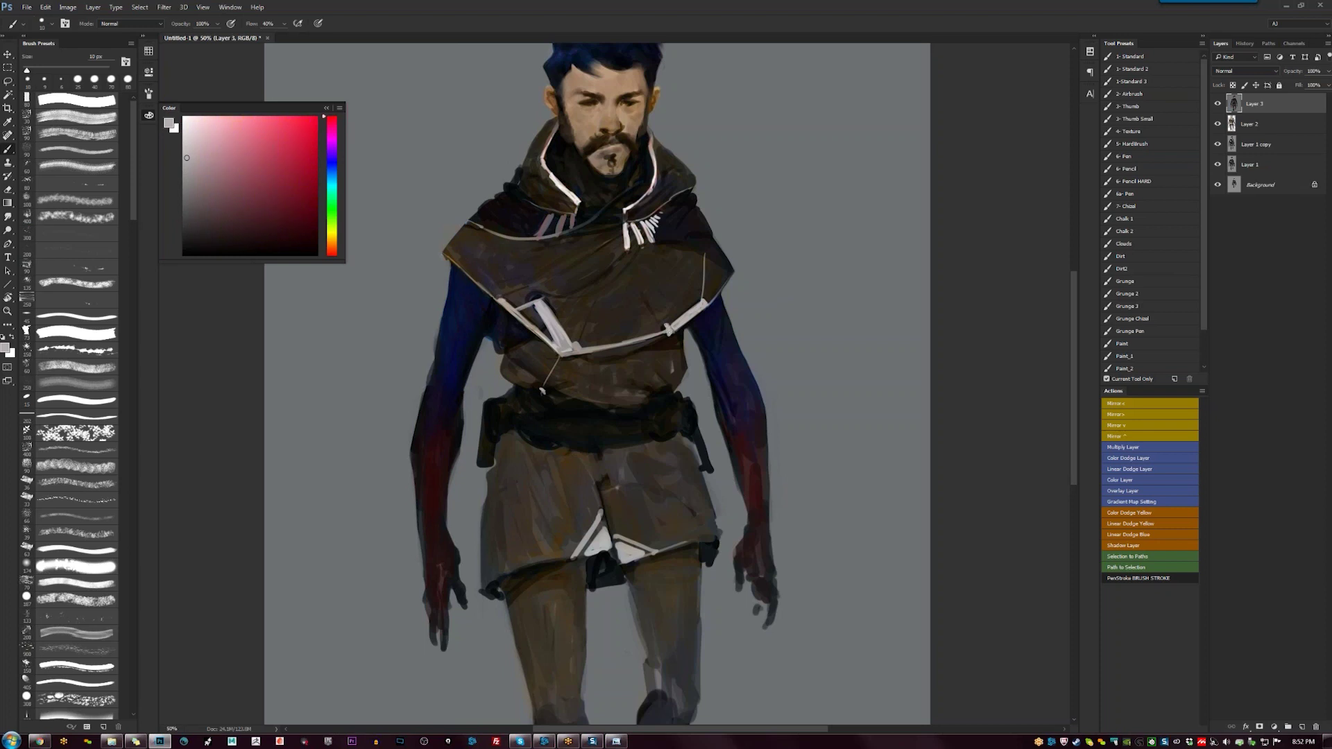
left_click_drag(698, 293, 662, 318)
Paint a thin light line from the cape's front stripe to the collar, redoing the first stroke, and brighten the collar stripes
left_click_drag(543, 299, 621, 236)
key("ctrl+z")
left_click_drag(543, 299, 626, 250)
mouse_move(531, 237)
left_mouse_down()
mouse_move(575, 229)
mouse_move(573, 211)
mouse_move(569, 230)
mouse_move(542, 238)
left_mouse_up()
mouse_move(547, 217)
left_mouse_down()
mouse_move(537, 234)
mouse_move(507, 237)
mouse_move(532, 213)
mouse_move(519, 200)
mouse_move(498, 233)
left_mouse_up()
Touch up the light line across the cape and darken the gaps between the collar stripes with black
key("z")
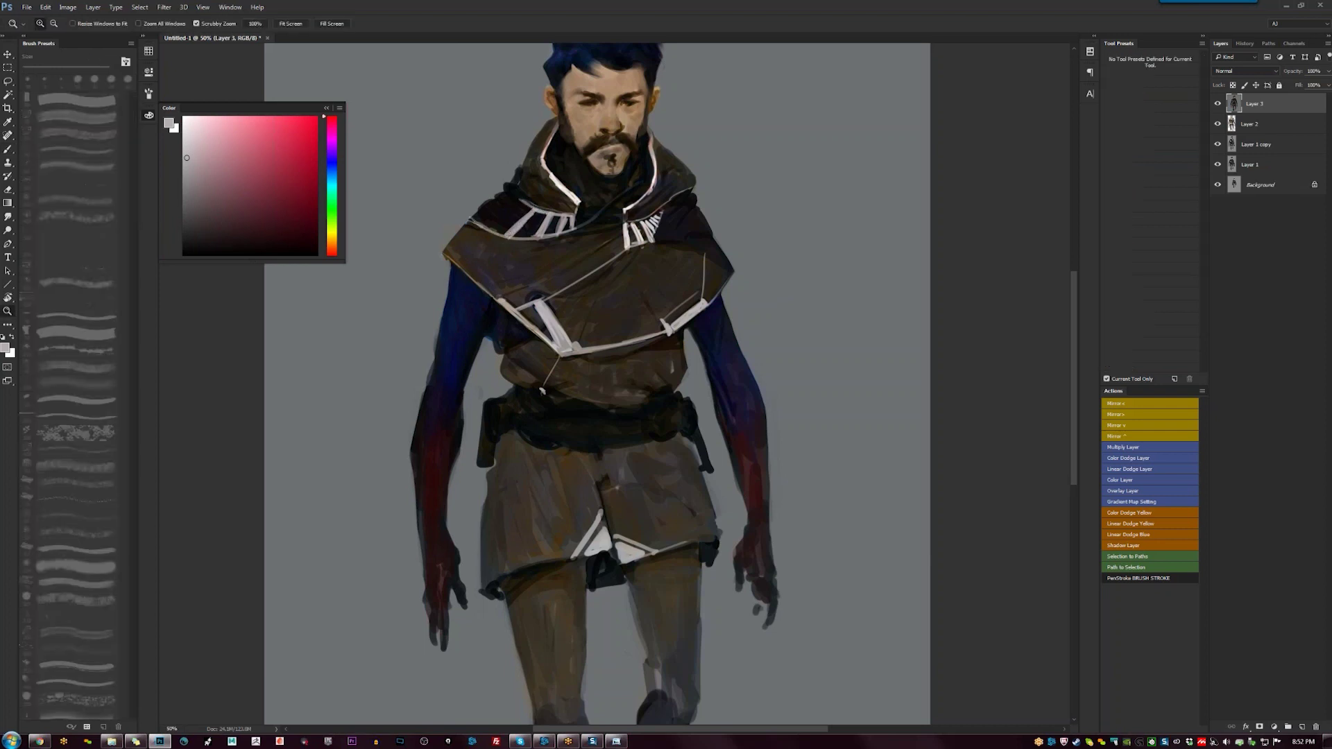
left_click(666, 299, "alt")
left_click(668, 298)
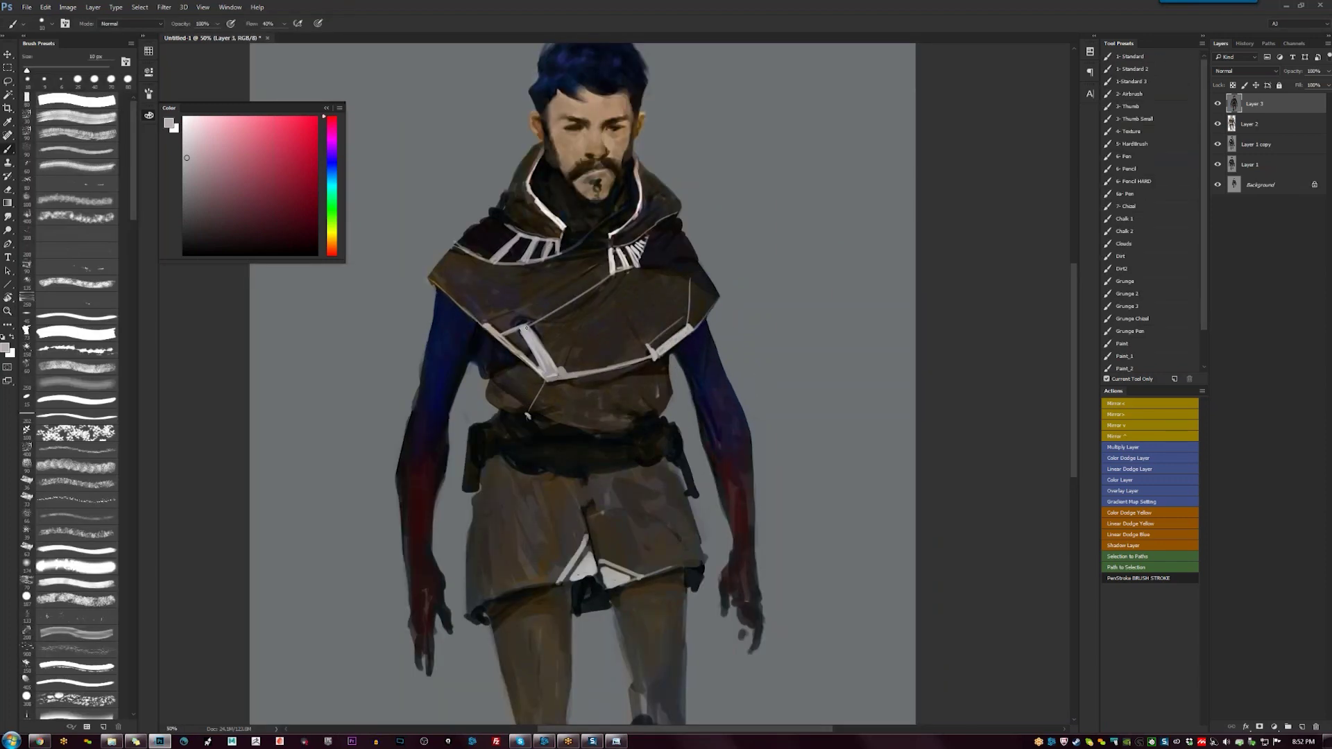
mouse_move(529, 326)
left_mouse_down()
mouse_move(545, 350)
mouse_move(564, 307)
left_mouse_up()
key("d")
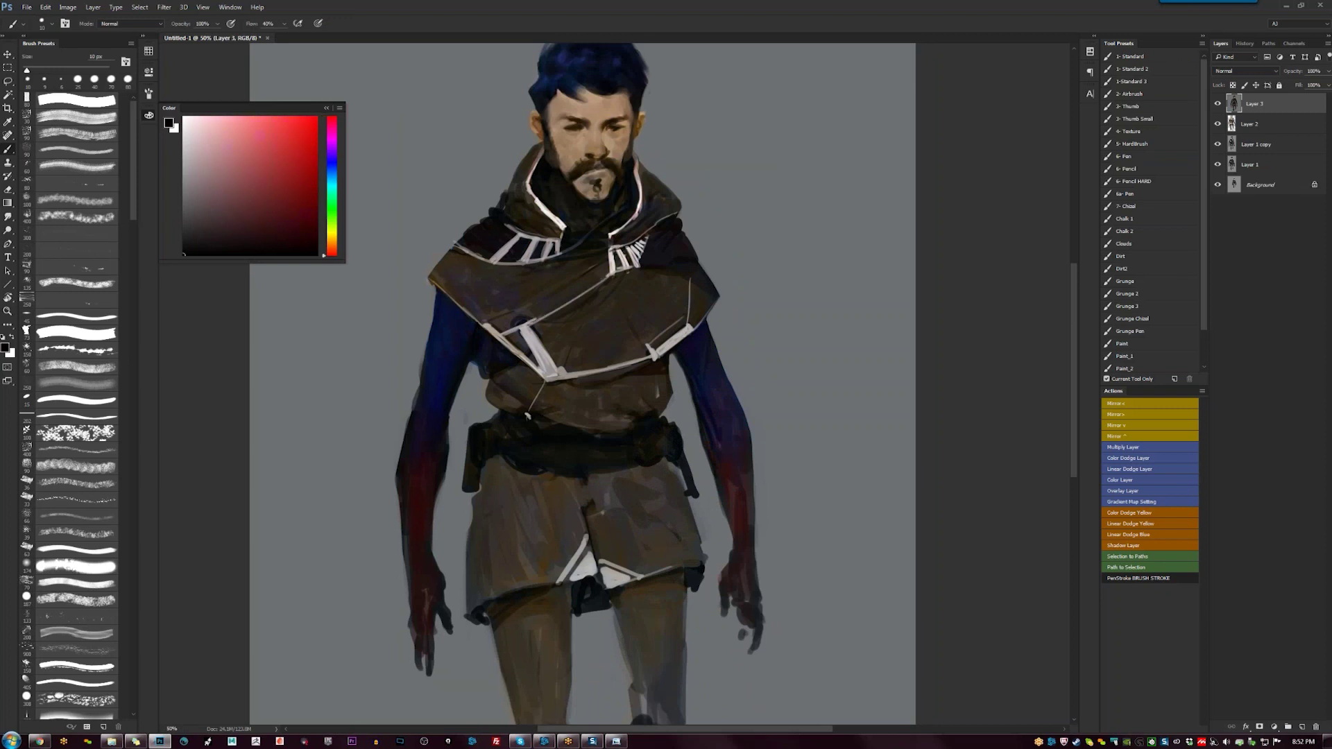
left_click_drag(609, 254, 615, 252)
key("bracketright")
key("bracketright")
key("bracketright")
mouse_move(558, 238)
left_mouse_down()
mouse_move(528, 245)
mouse_move(545, 246)
left_mouse_up()
key("z")
left_click(596, 446, "alt")
left_click(596, 446, "alt")
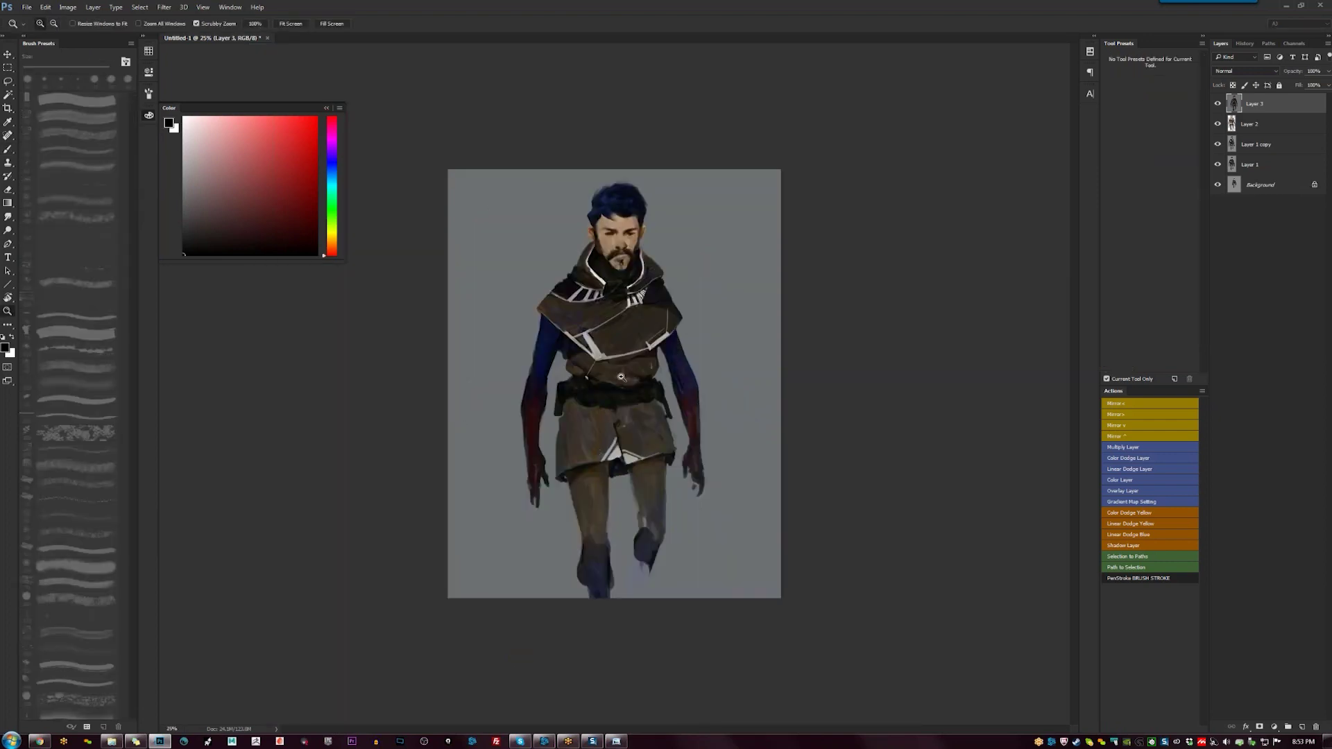
Add a black stroke beside the cape's front trim and readjust the brush size
key("ctrl+plus")
key("b")
left_click_drag(561, 334, 577, 344)
key("bracketright")
key("bracketright")
key("bracketright")
key("bracketright")
key("bracketright")
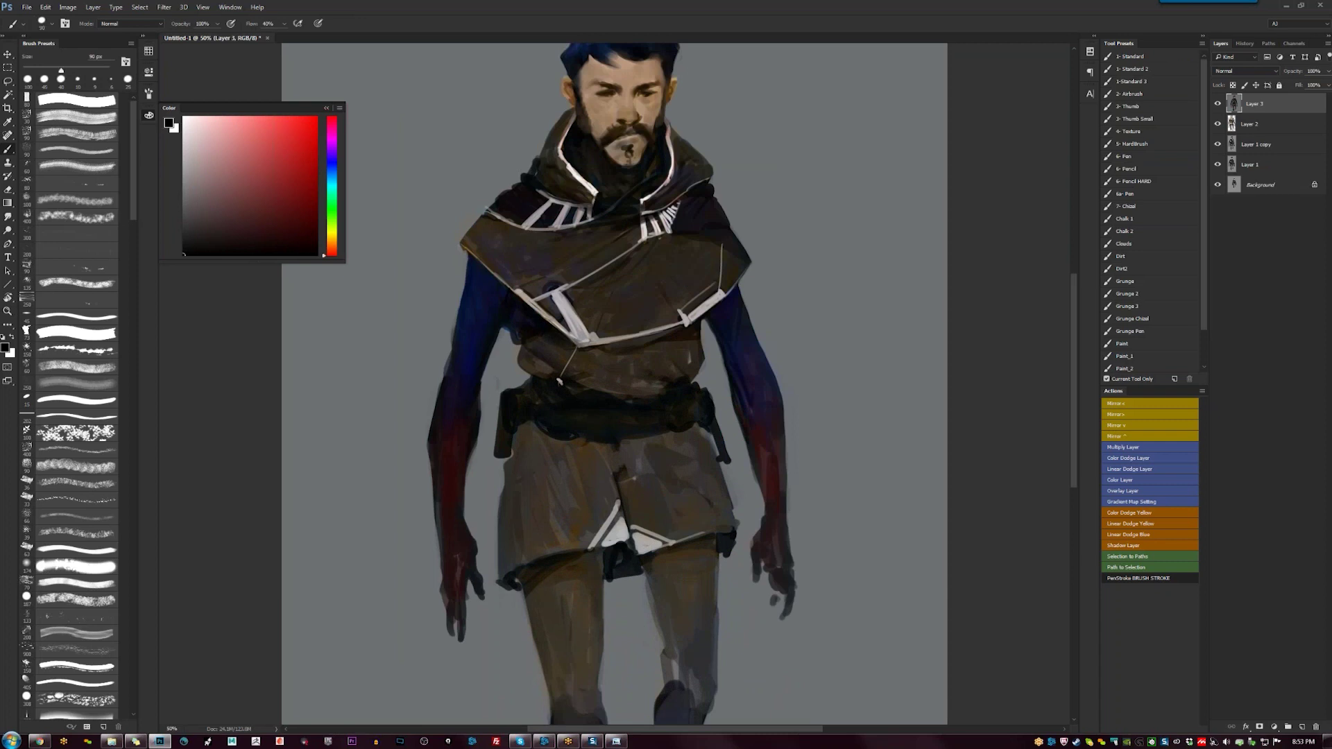
key("bracketleft")
key("bracketleft")
key("bracketleft")
key("bracketleft")
key("bracketleft")
key("bracketleft")
key("bracketleft")
key("z")
left_click(656, 389, "alt")
left_click(656, 388, "alt")
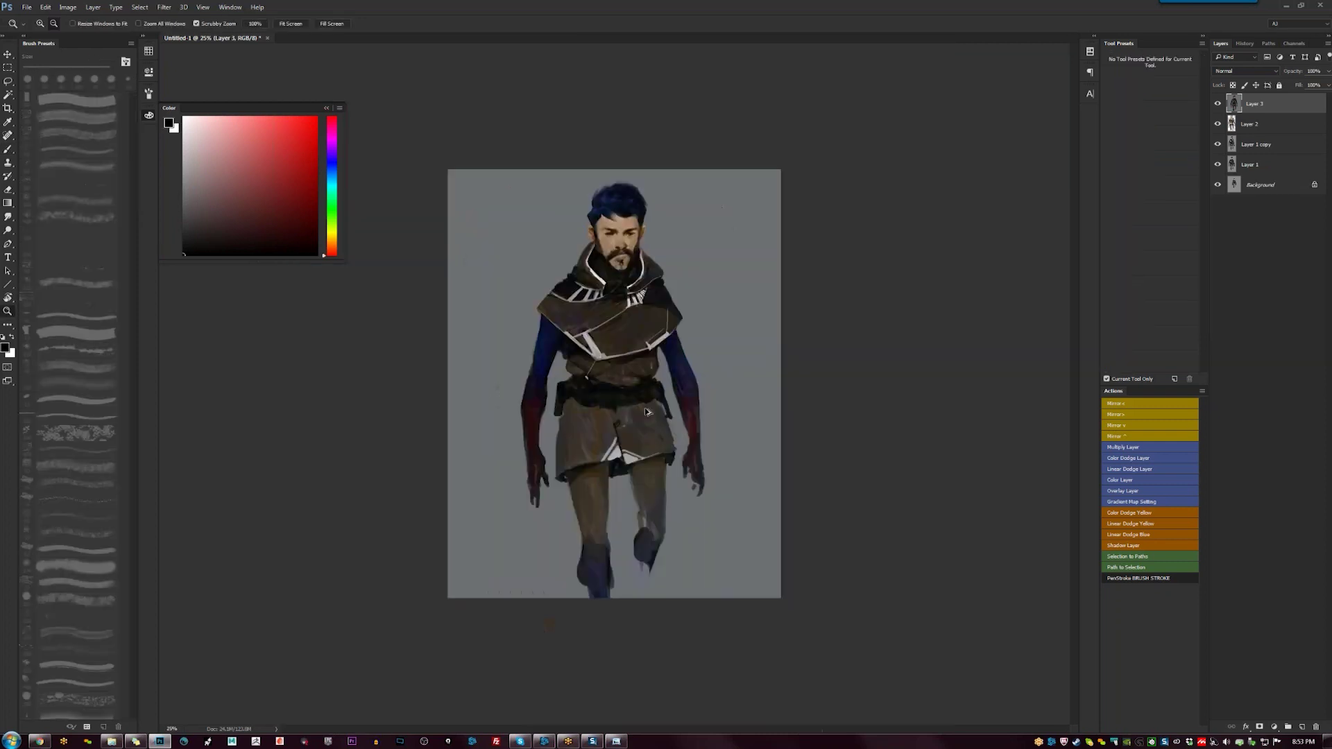
Sample the skin tone and touch up the forehead below the hairline with a brush of about 20 px
left_click(636, 386)
left_click(636, 387)
mouse_move(645, 293)
left_mouse_down()
mouse_move(665, 360)
mouse_move(674, 489)
left_mouse_up()
left_click(674, 489)
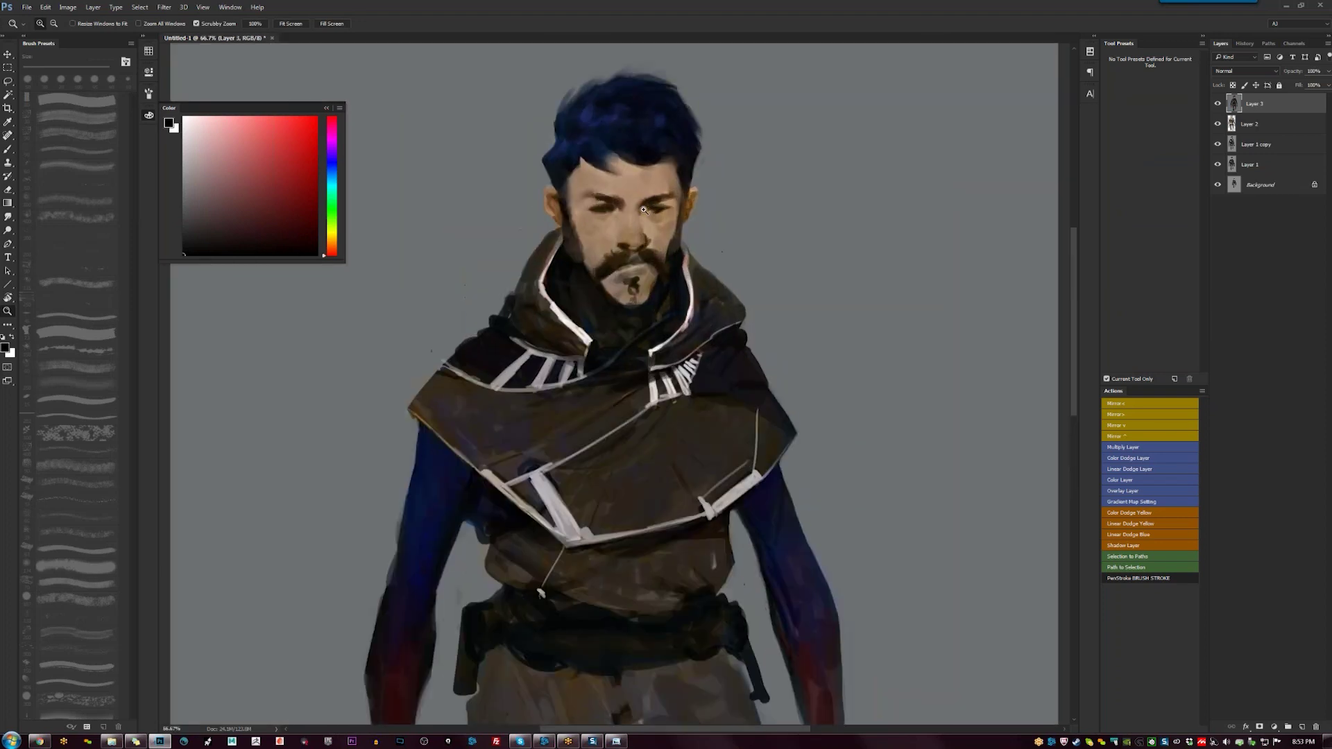
key("b")
left_click(632, 169, "alt")
key("bracketleft")
key("bracketleft")
key("bracketleft")
key("bracketleft")
key("bracketleft")
key("ctrl+alt+shift+e")
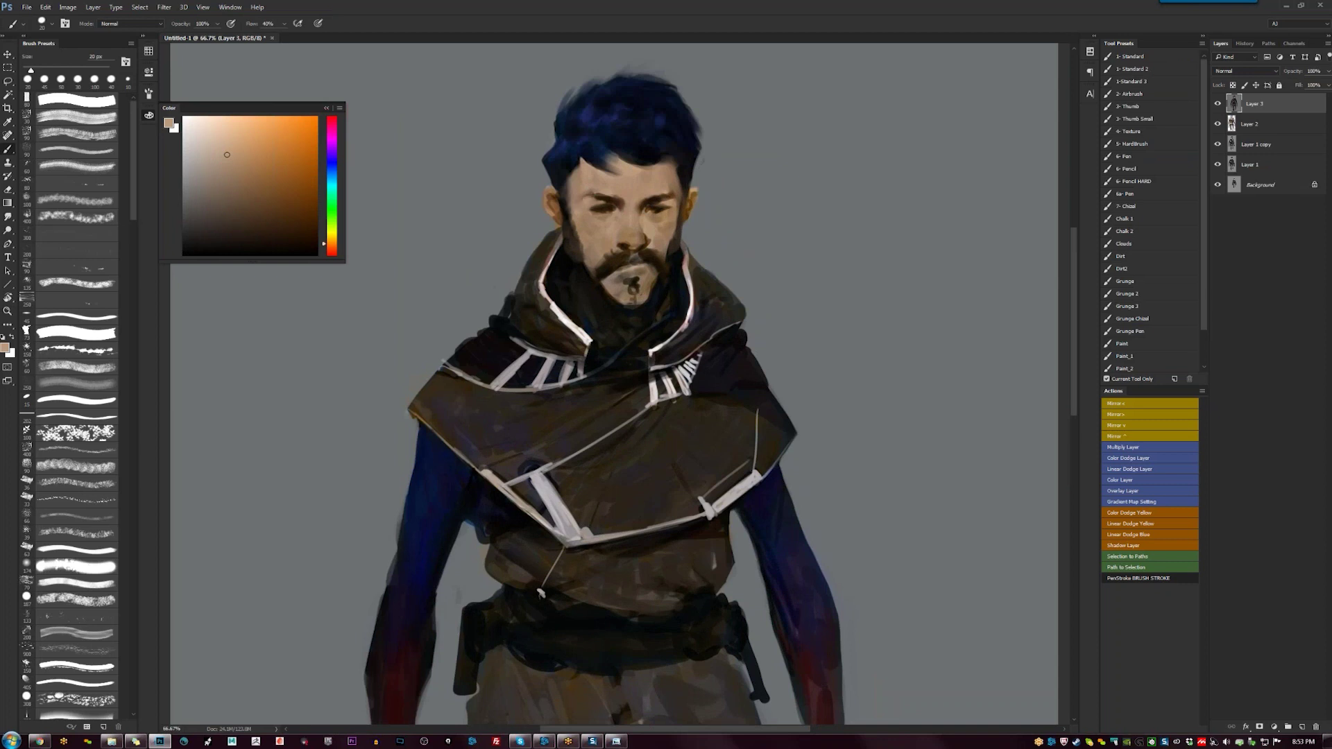
key("bracketright")
key("bracketleft")
Darken the sideburns and the beard along the jaw with sampled dark brown
key("d")
left_click(615, 263, "alt")
left_click(566, 246, "alt")
left_click_drag(683, 230, 682, 244)
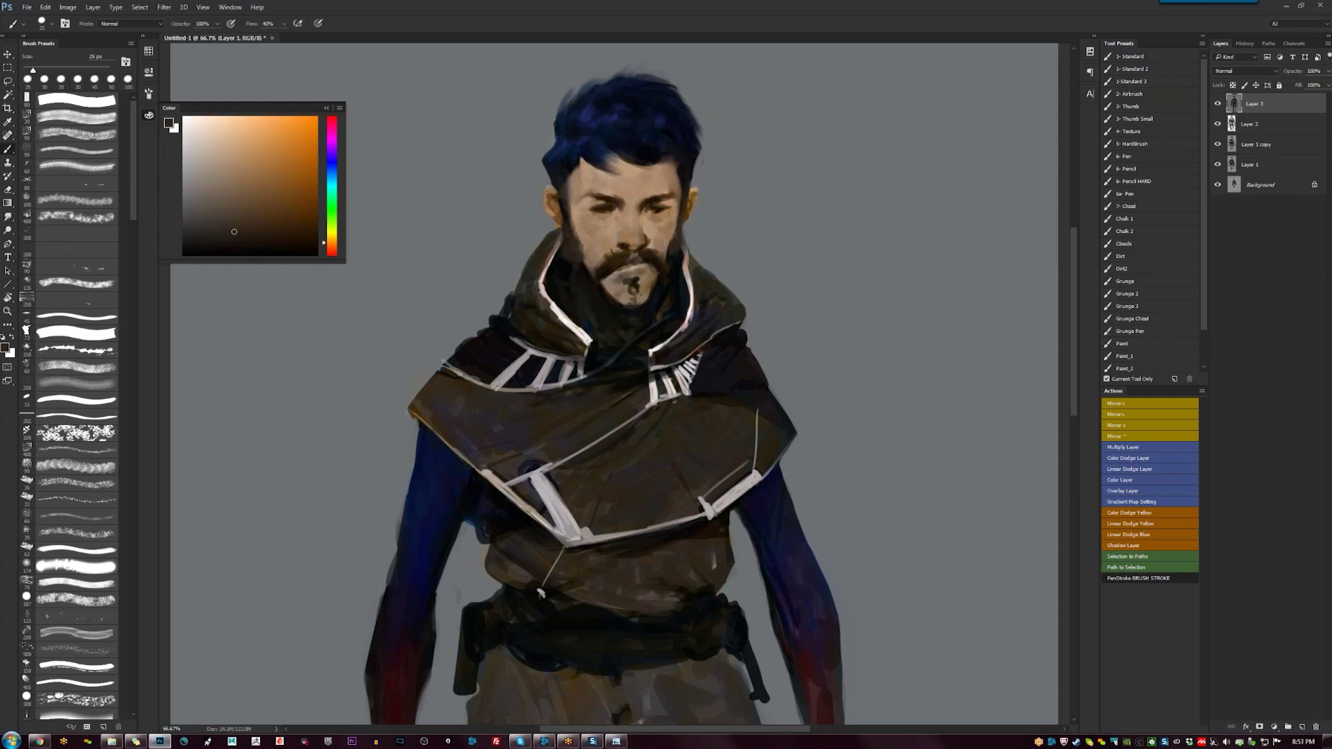
left_click(577, 254, "alt")
left_click(581, 256, "alt")
left_click_drag(585, 255, 584, 269)
left_click(588, 265, "alt")
left_click(576, 237, "alt")
left_click(575, 237, "alt")
Reshape the hair's outer edges with darker blue and sampled background grey
key("d")
key("d")
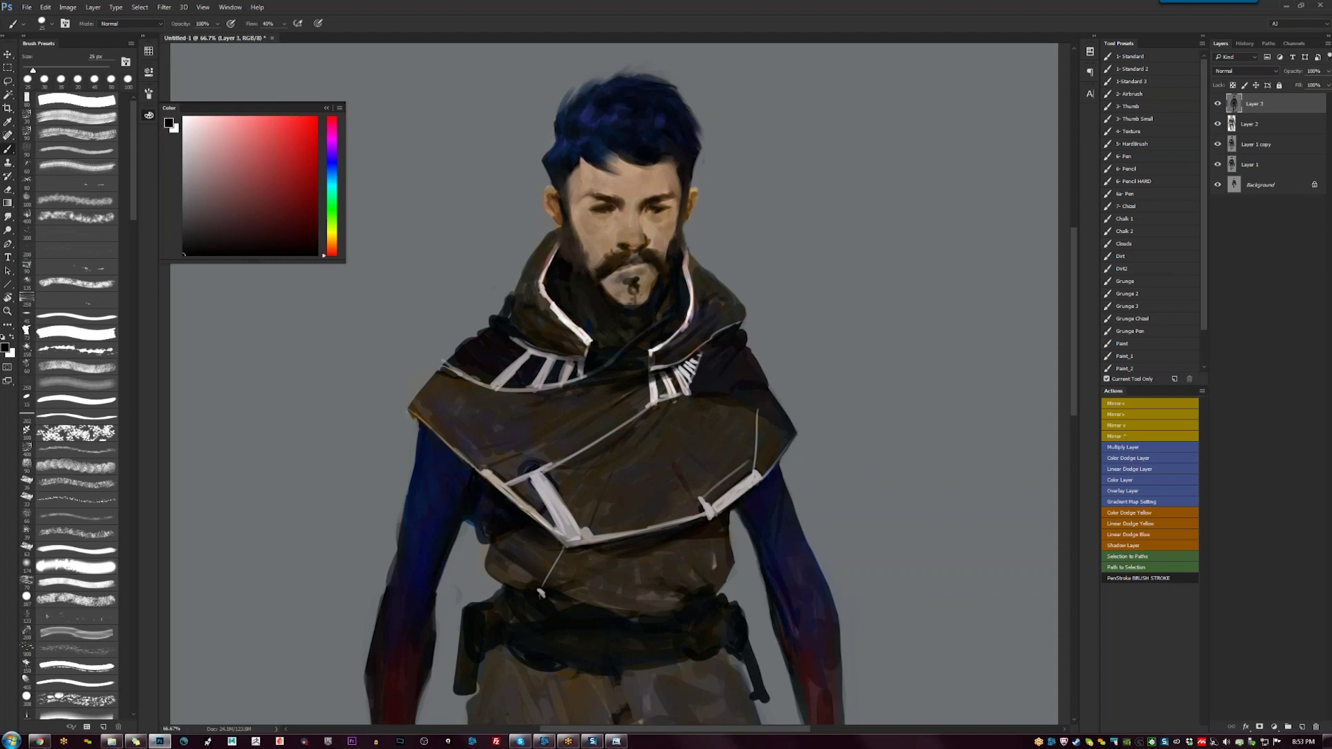
left_click(590, 105, "alt")
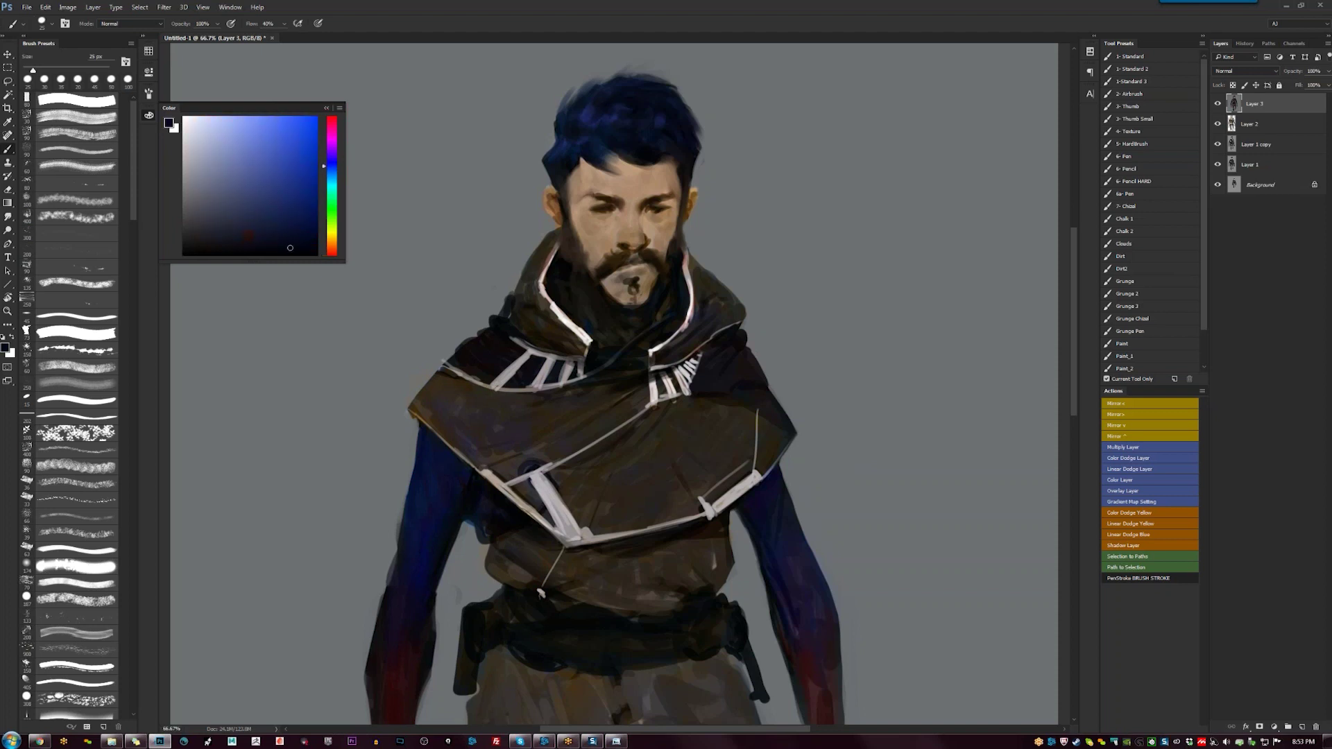
left_click(274, 205)
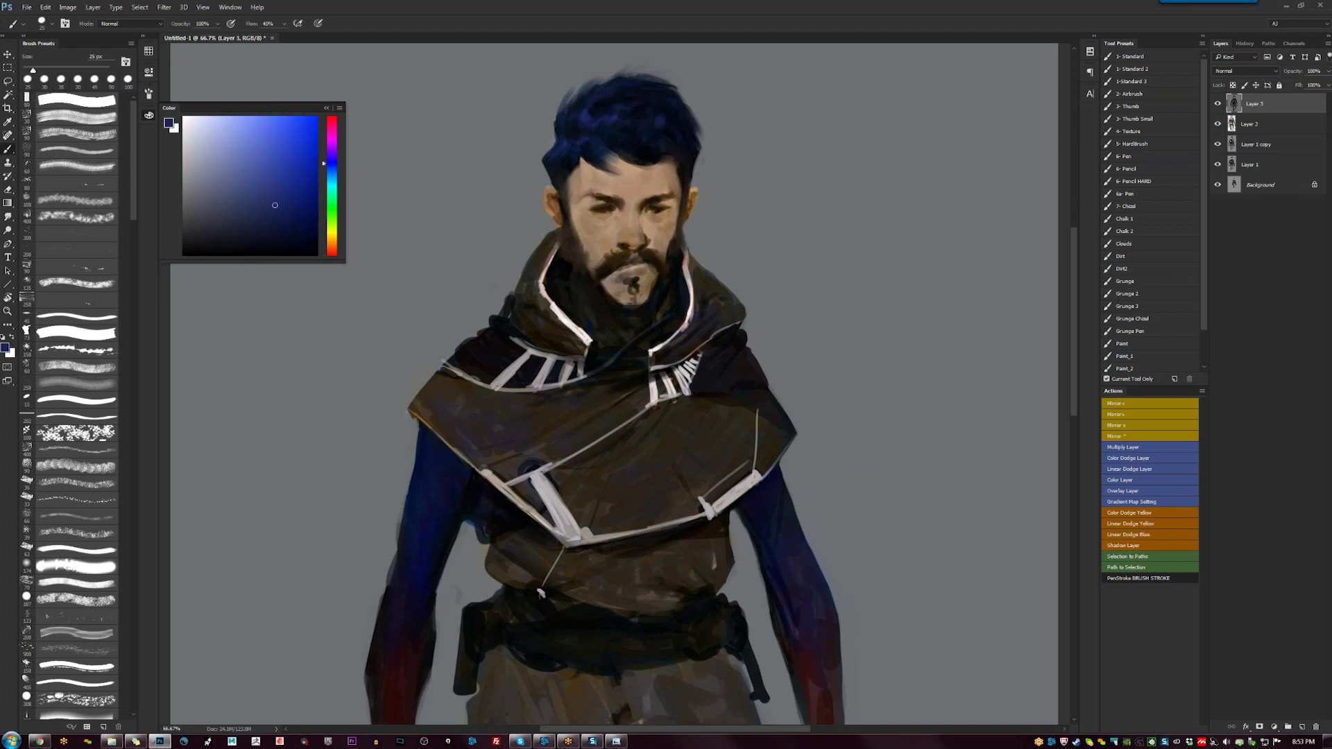
left_click(260, 241)
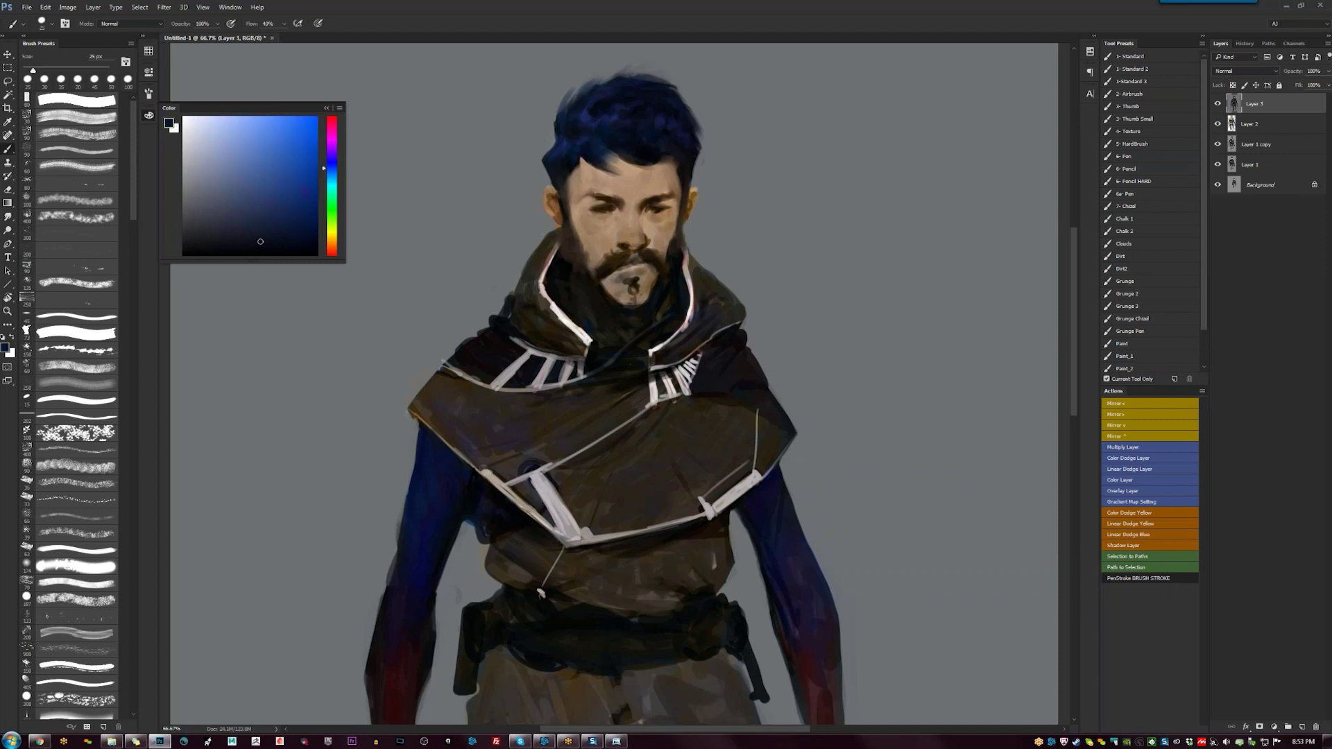
left_click(694, 96, "alt")
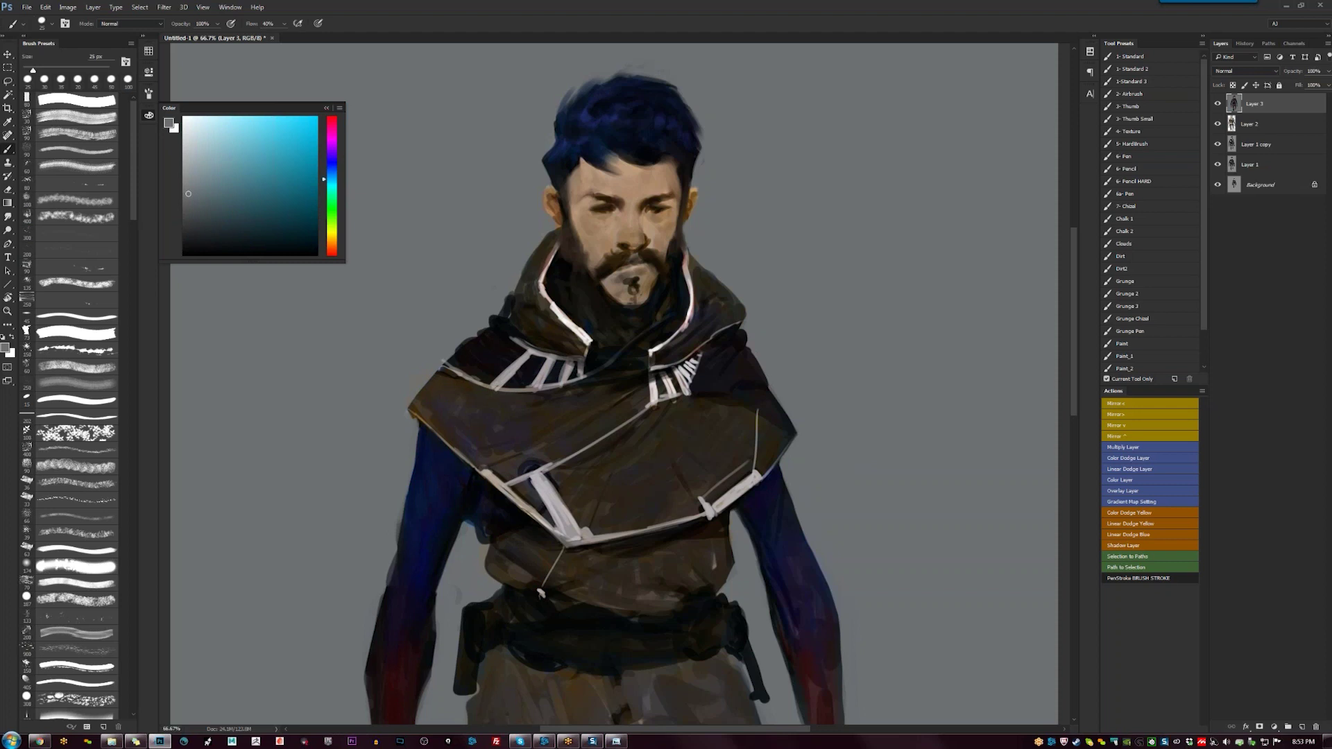
left_click(695, 144, "alt")
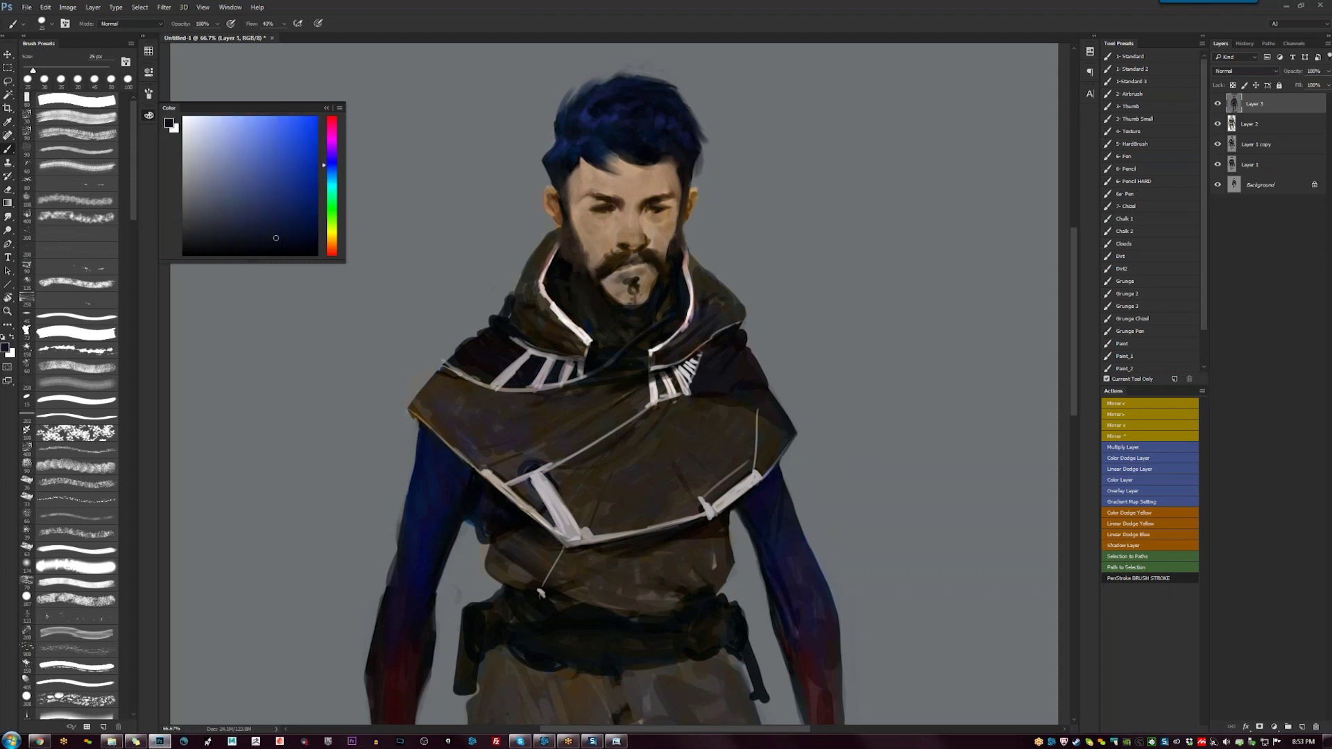
left_click_drag(699, 156, 695, 171)
left_click_drag(542, 163, 544, 179)
Refine the hairline and sideburn at the temple with black and sampled skin tone
key("d")
left_click(665, 173, "alt")
left_click_drag(666, 156, 677, 177)
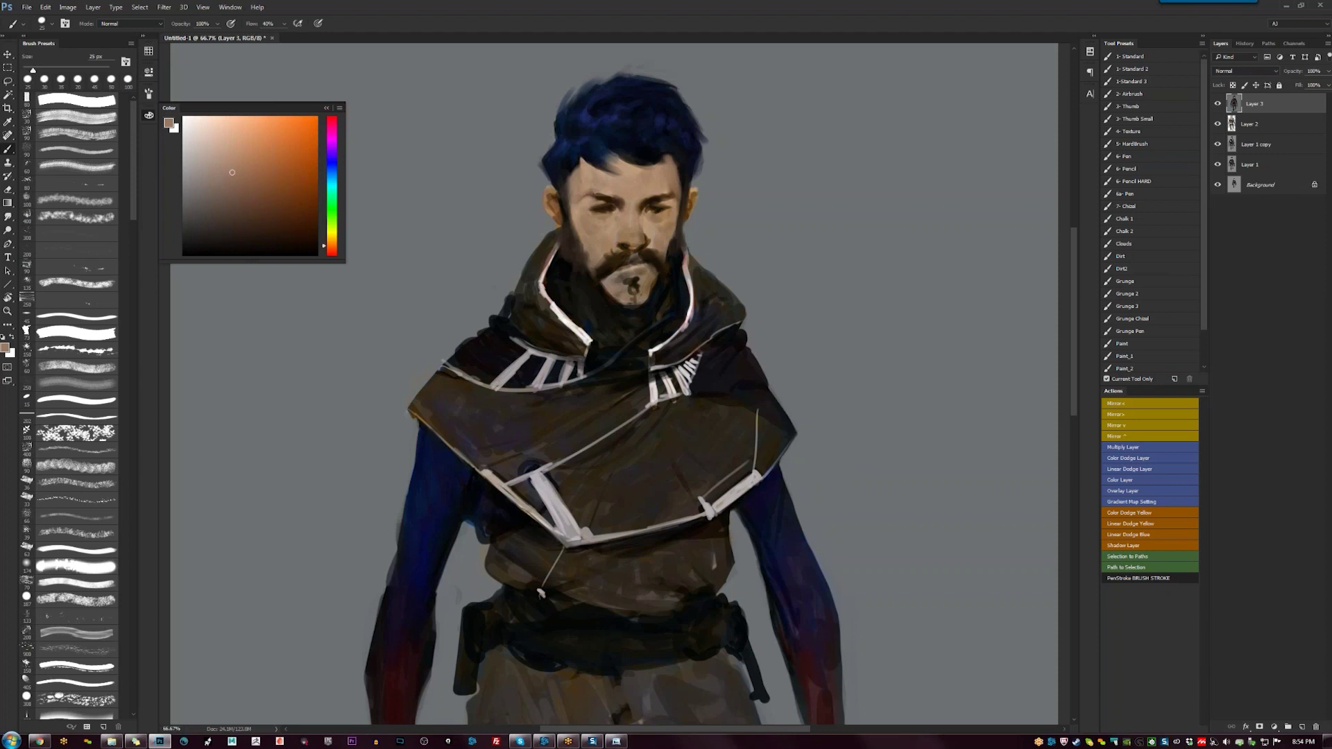
left_click(685, 178, "alt")
left_click(674, 178, "alt")
left_click_drag(681, 172, 681, 189)
Hide the panels and mirror the canvas to check the whole figure, then flip it back
key("ctrl+minus")
key("ctrl+minus")
key("Tab")
key("ctrl+minus")
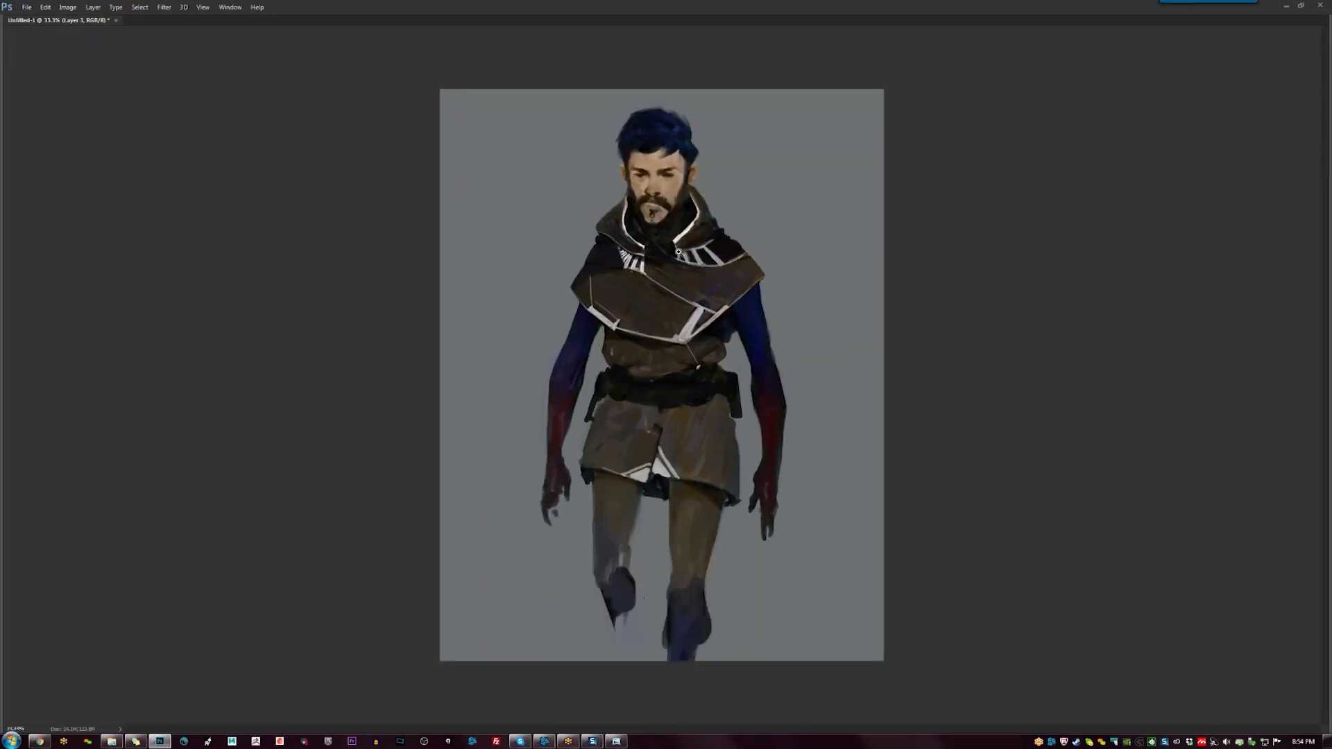
key("ctrl+plus")
key("ctrl+plus")
key("ctrl+plus")
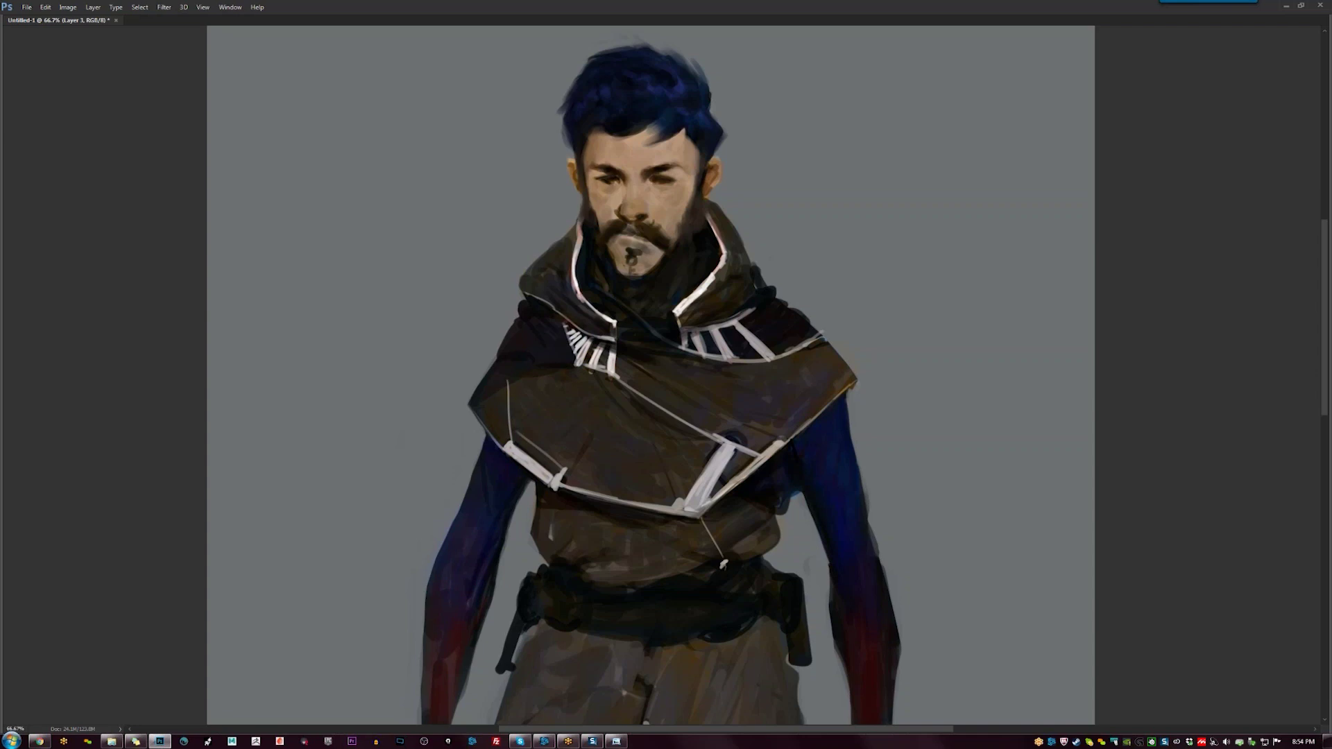
key("ctrl+shift+h")
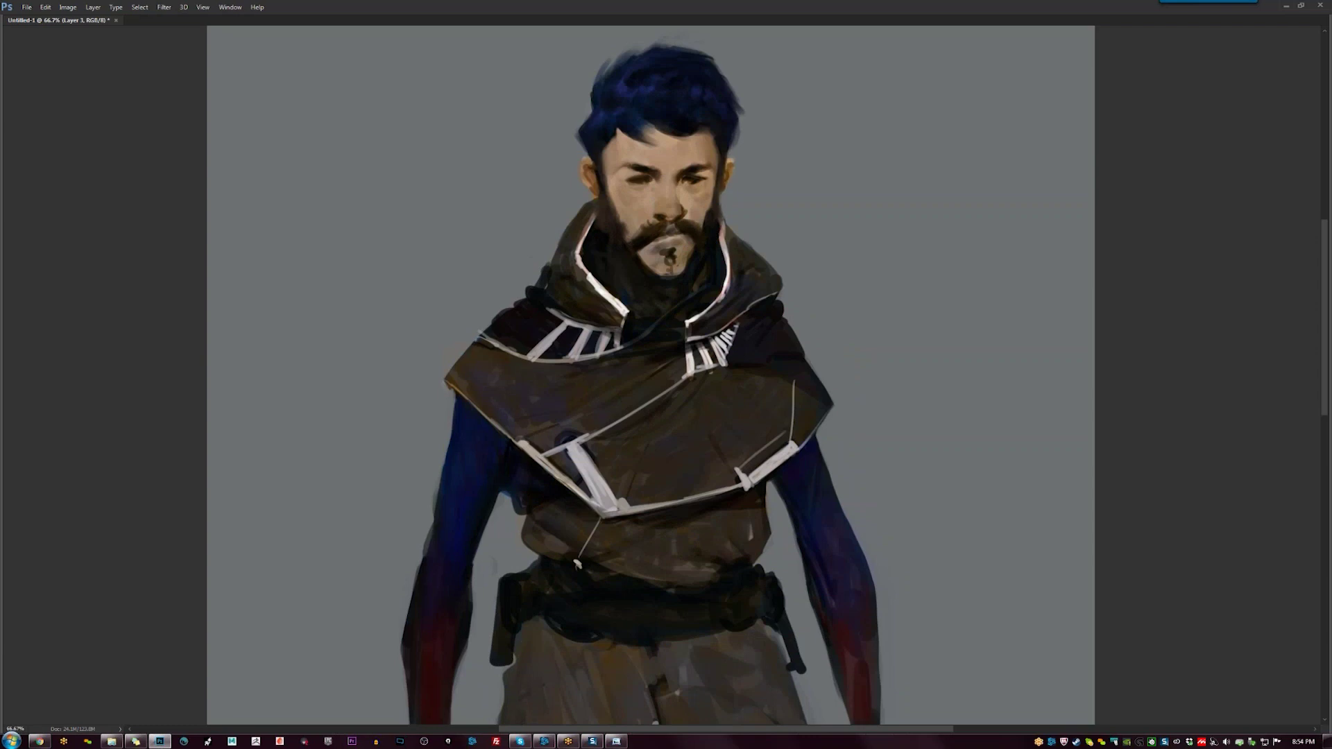
Darken the sideburn beside the ear and refine the opposite edge of the hair and beard
left_click_drag(604, 170, 610, 195)
left_click(750, 127, "alt")
left_click_drag(738, 127, 730, 148)
left_click(726, 243, "alt")
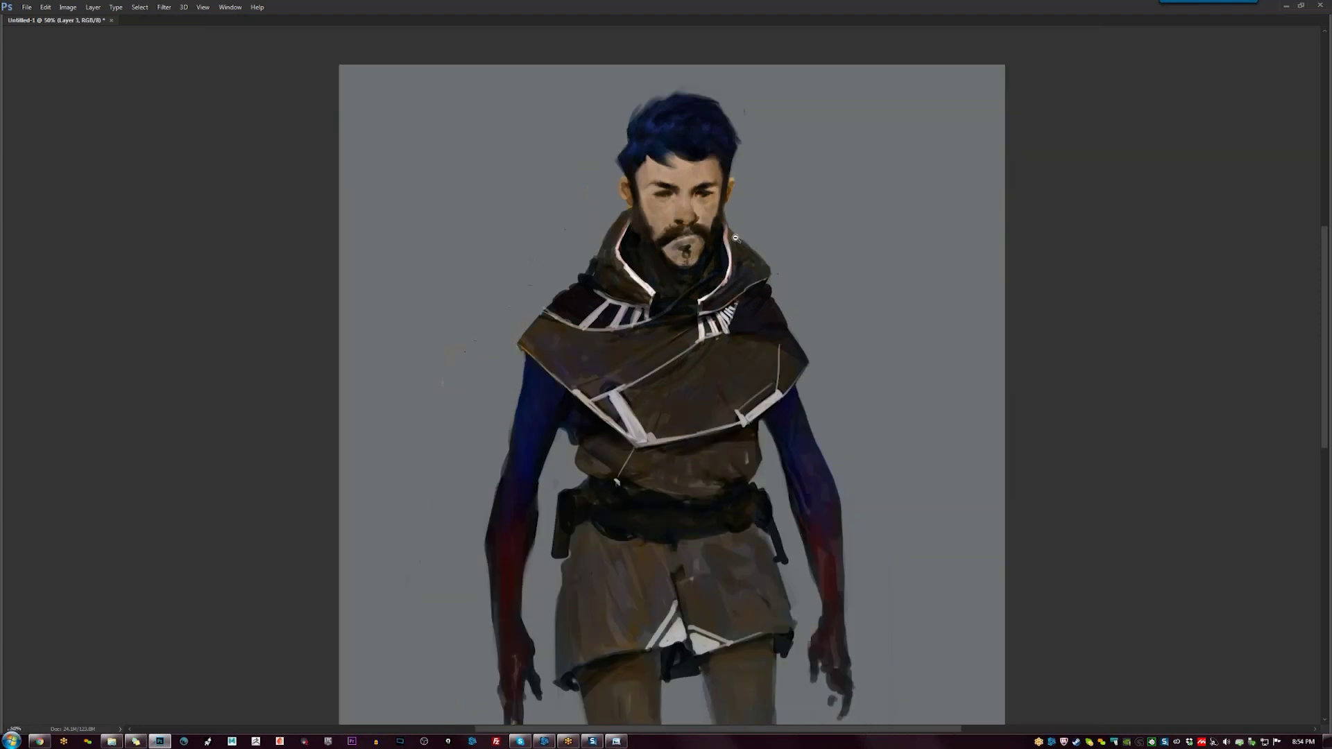
left_click(714, 246, "alt")
left_click(704, 250, "alt")
Check the mirrored canvas, then deepen the sideburns on both cheeks and touch up the beard below the lip
key("ctrl+shift+h")
scroll(705, 250, "up", 2)
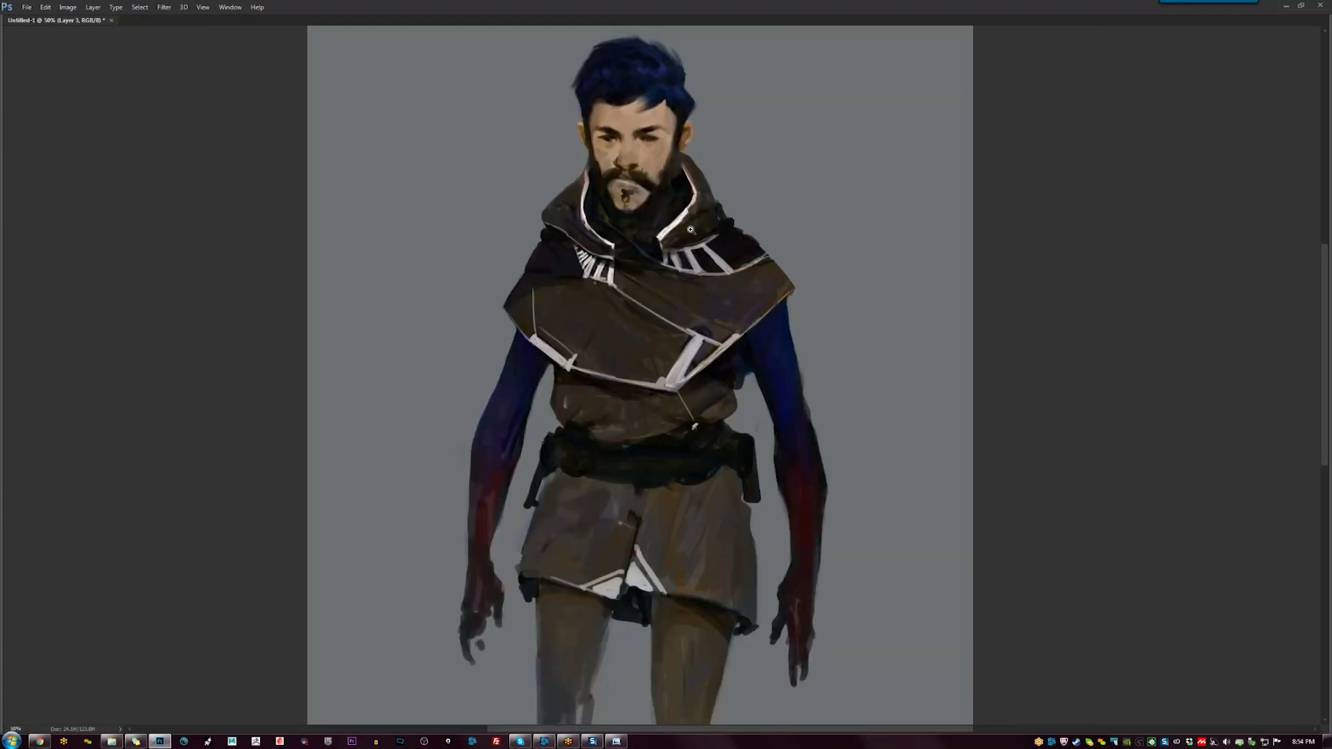
scroll(690, 229, "up", 1)
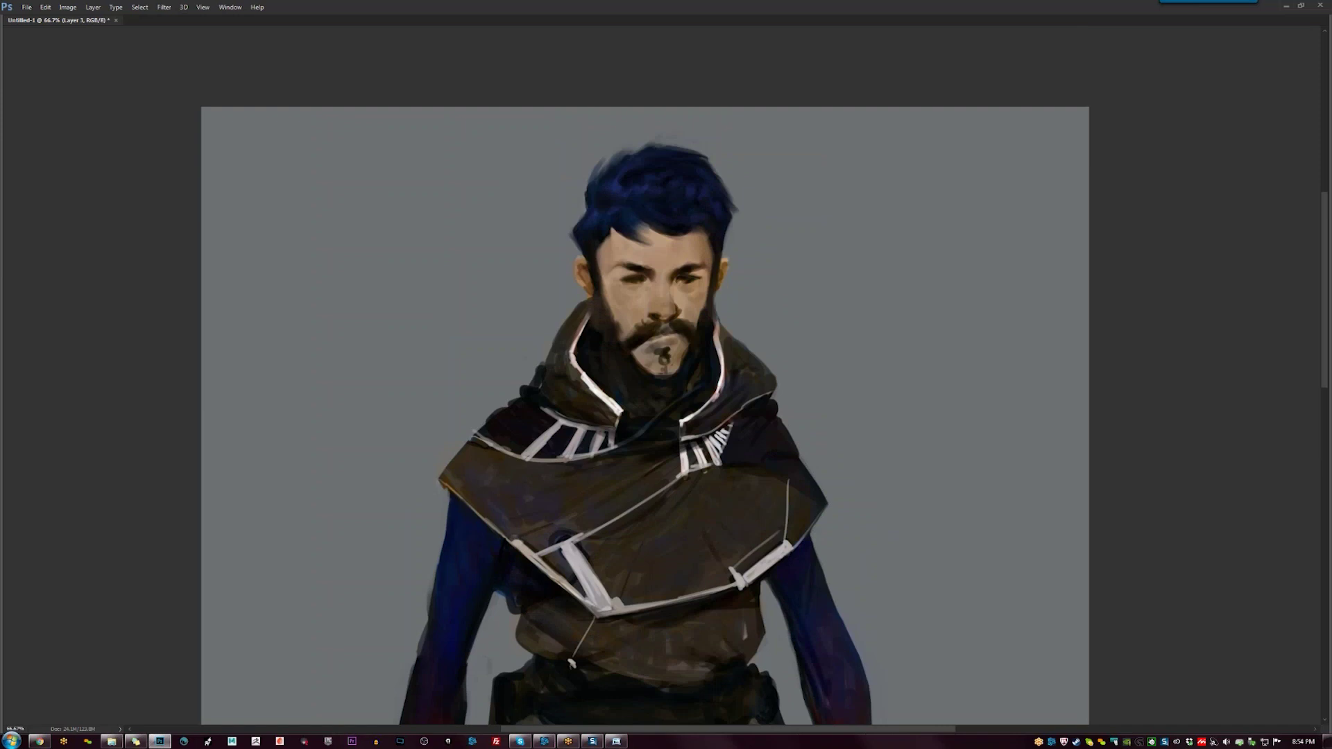
mouse_move(641, 145)
left_mouse_down()
mouse_move(761, 155)
mouse_move(777, 113)
left_mouse_up()
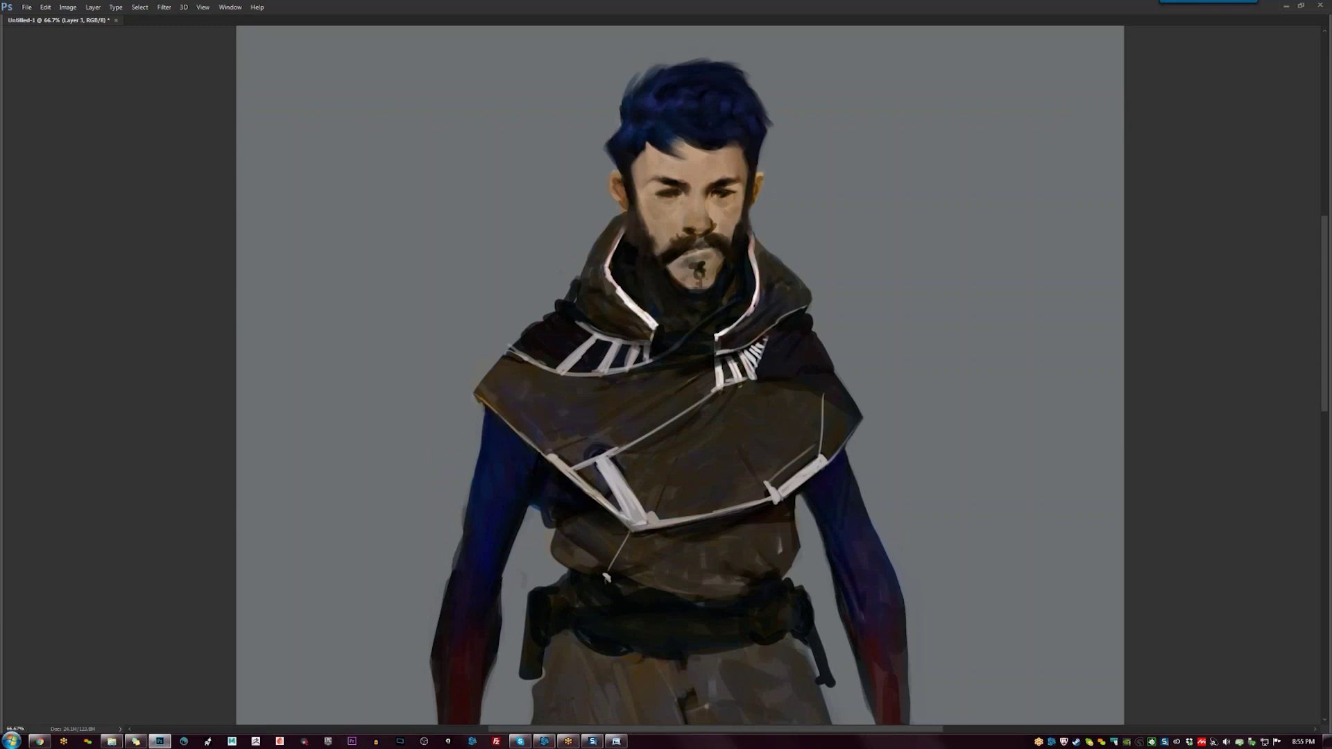
left_click_drag(637, 192, 644, 223)
left_click_drag(636, 190, 640, 214)
left_click_drag(746, 188, 743, 216)
left_click(708, 265, "ctrl+alt")
left_click(704, 267, "ctrl+alt")
left_click(696, 269, "ctrl+alt")
left_click(696, 269, "ctrl")
left_click(696, 269, "ctrl")
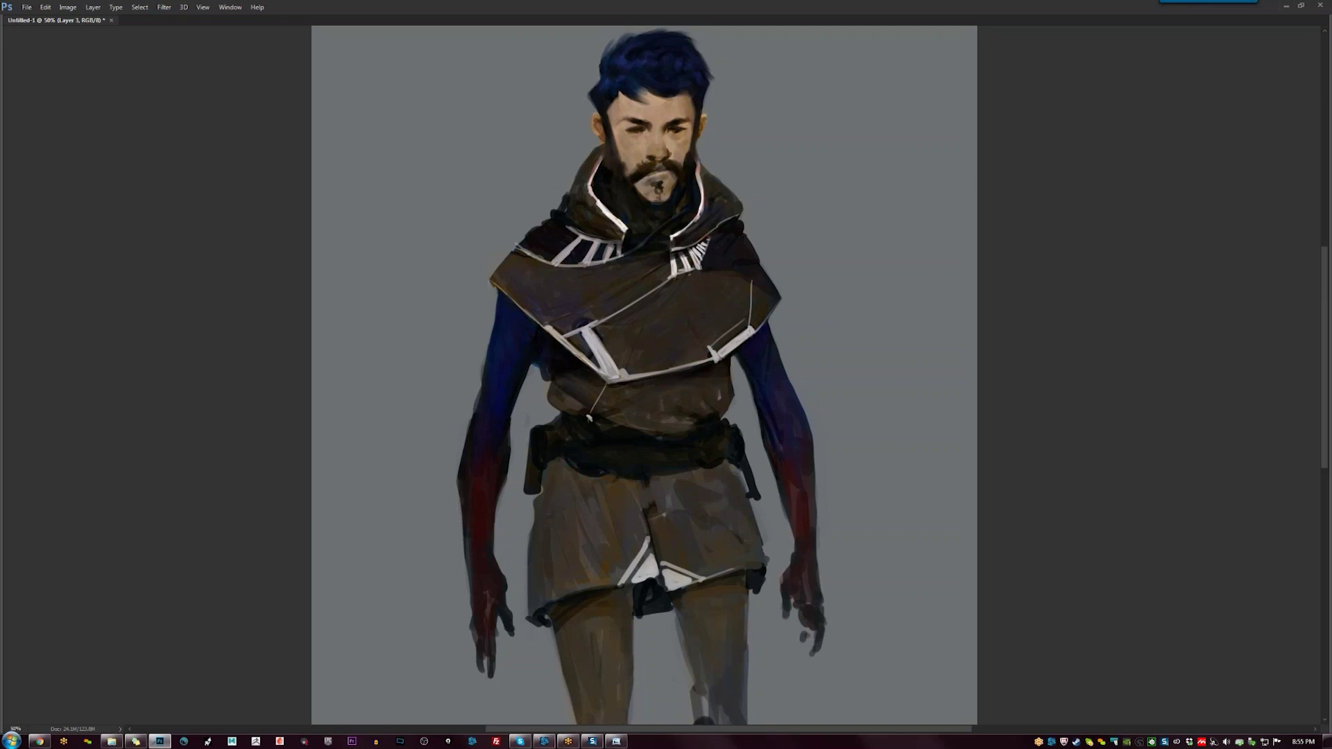
Smooth the brown shading across the front of the cape and add a soft dark fold
key("ctrl+minus")
left_click(659, 308, "ctrl")
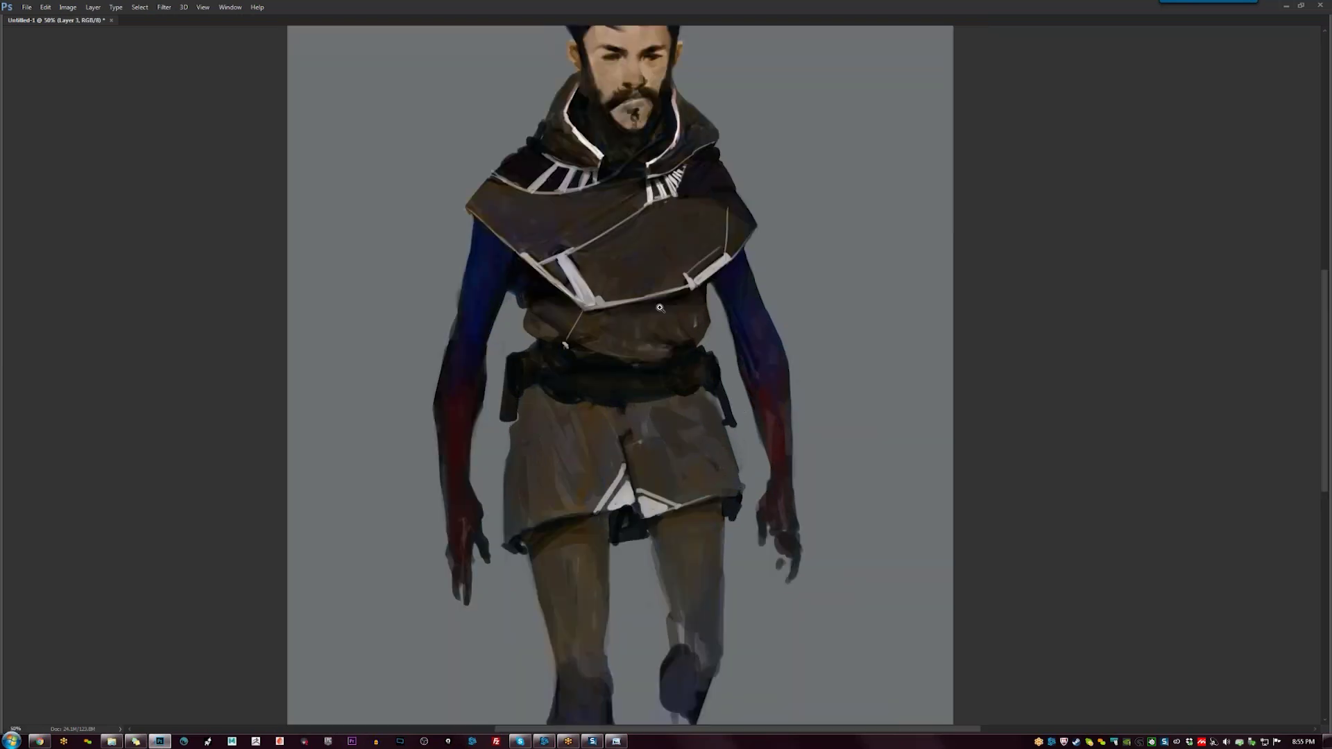
left_click_drag(659, 307, 678, 368)
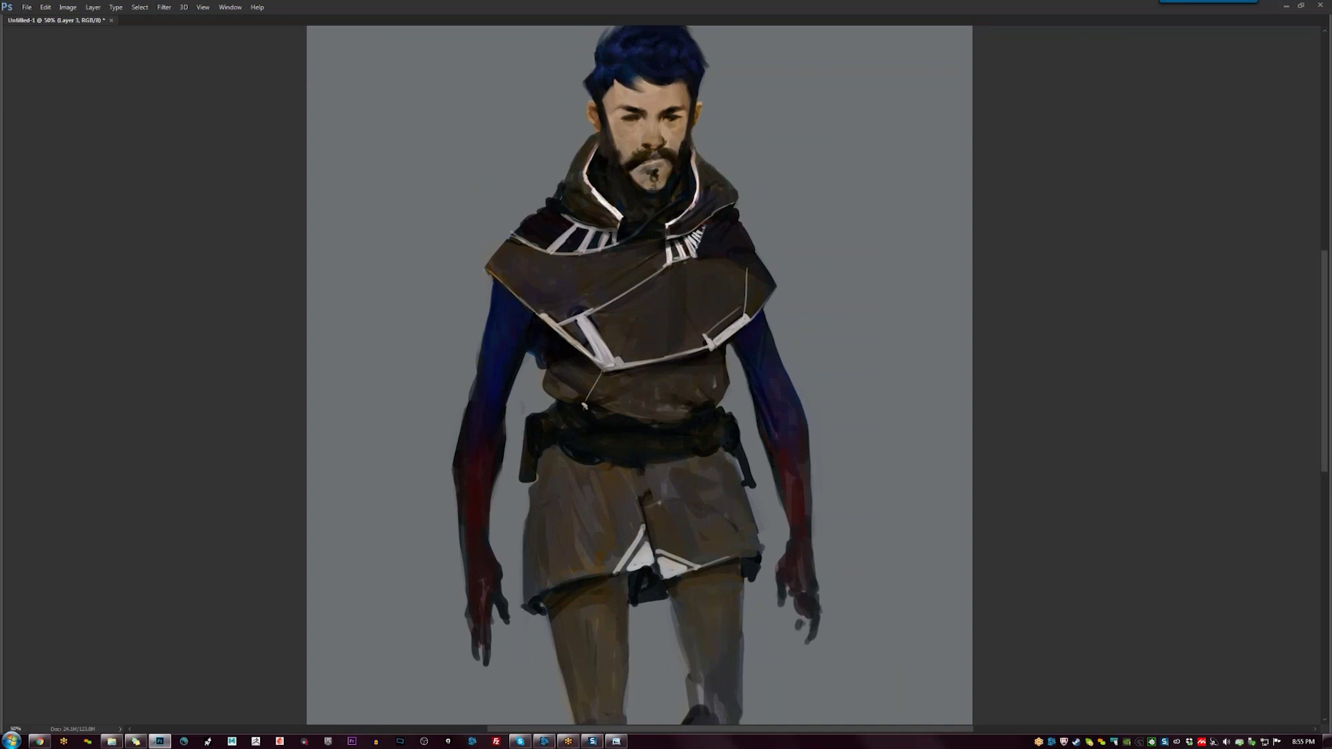
left_click(698, 409, "alt")
left_click(698, 402, "ctrl")
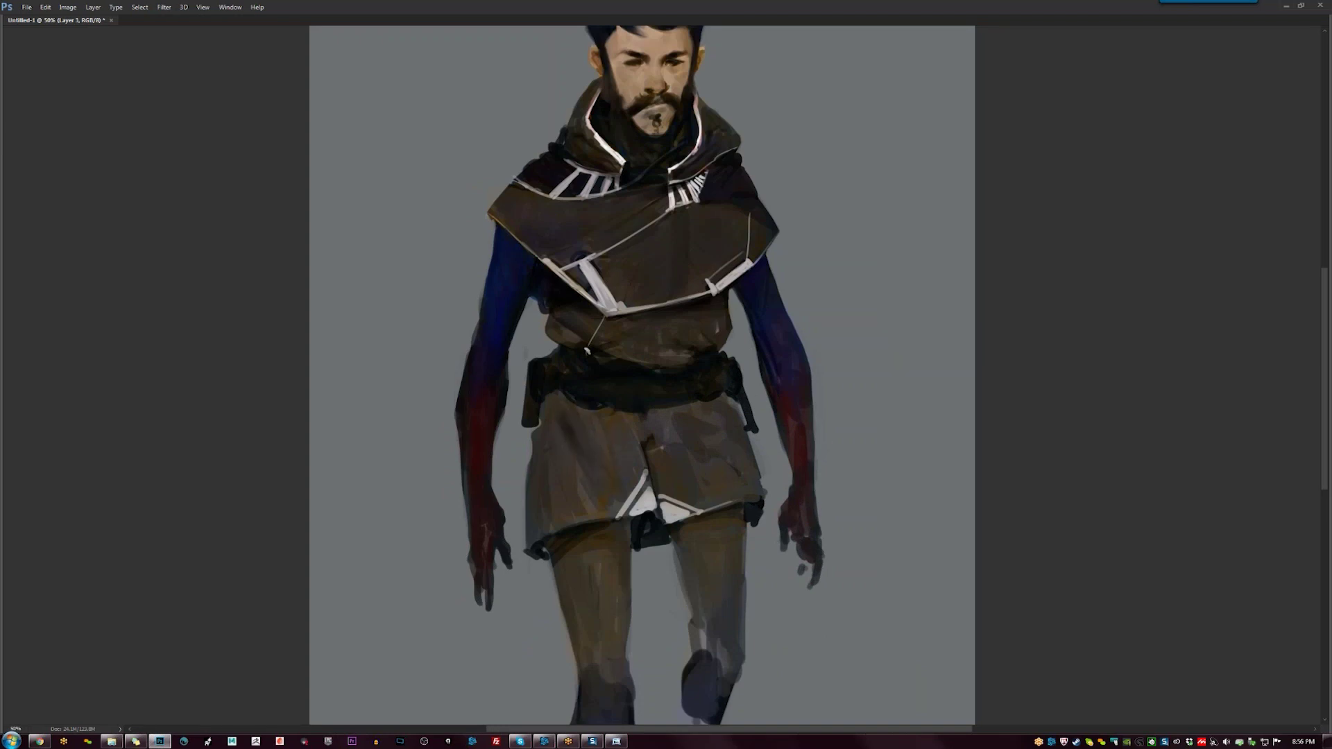
Blend the brown shading on the tunic skirt below the belt and near its hem
left_click_drag(566, 425, 574, 445)
left_click_drag(659, 411, 717, 431)
left_click(708, 495, "ctrl+alt")
left_click(707, 495, "ctrl+alt")
left_click(707, 495, "ctrl")
left_click(709, 493, "ctrl")
Refine the shading on the thigh and lower leg of the raised leg, then mirror the canvas to check the figure
left_click_drag(699, 614, 704, 591)
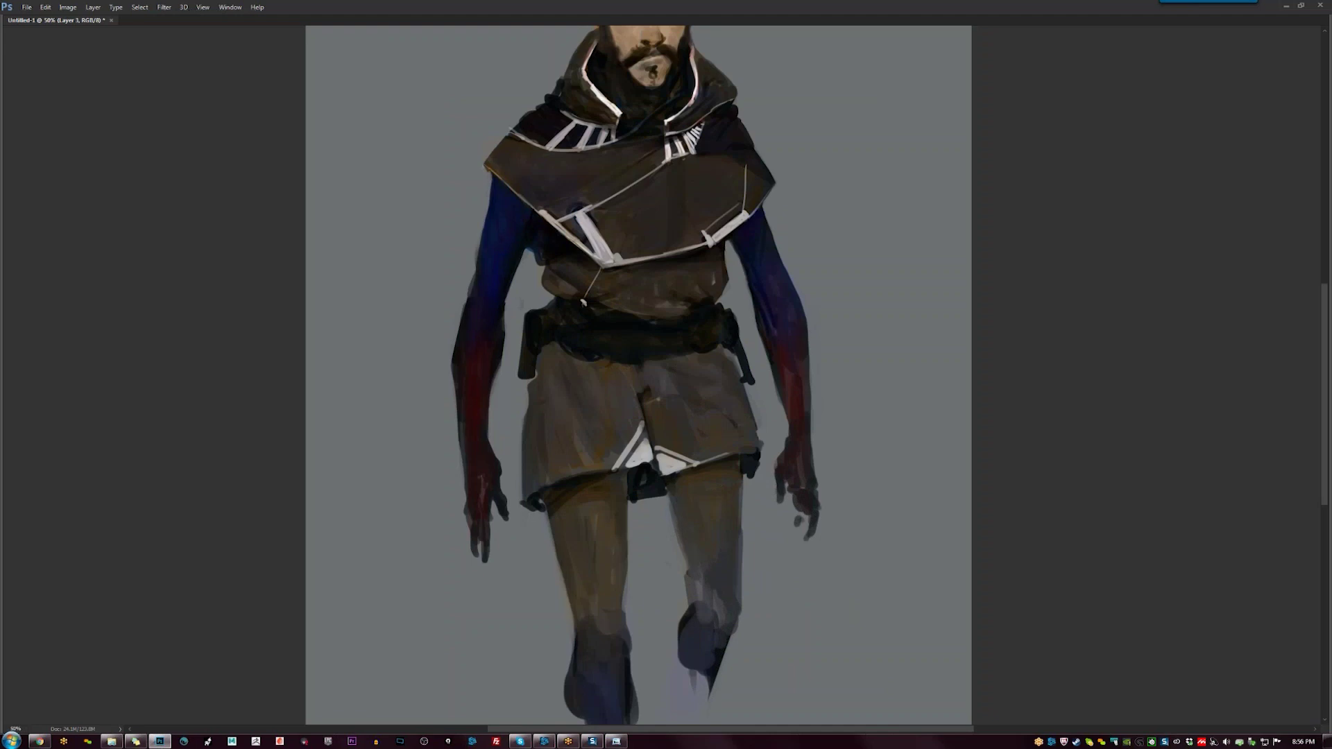
left_click_drag(678, 515, 701, 602)
left_click_drag(694, 657, 701, 683)
key("ctrl+minus")
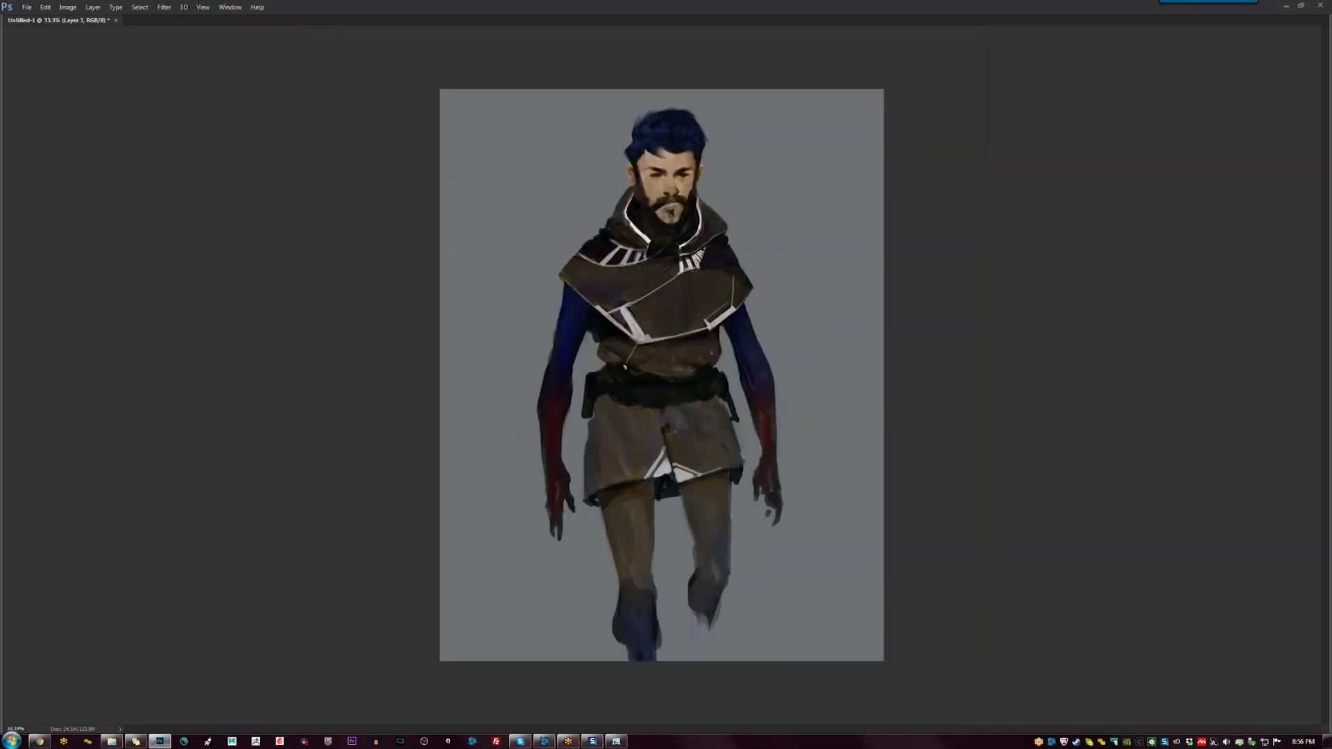
key("ctrl+shift+h")
key("h")
key("ctrl+plus")
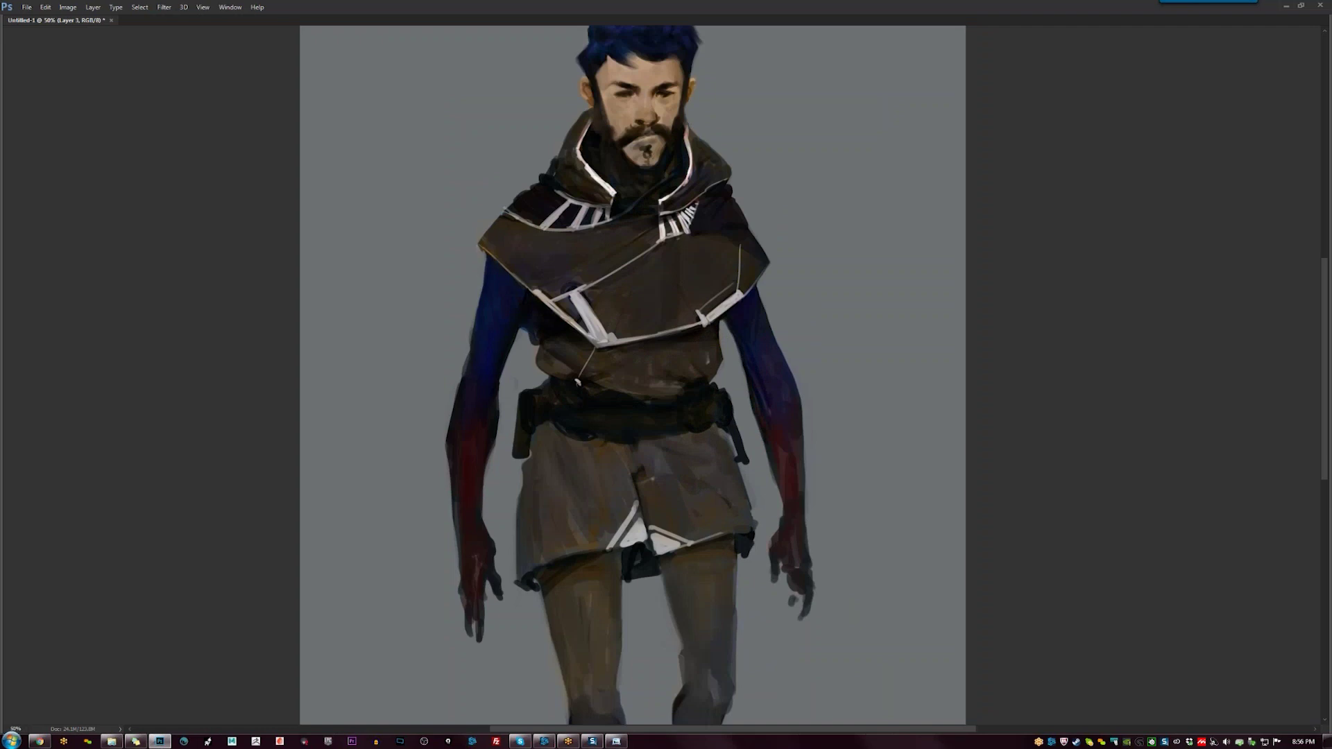
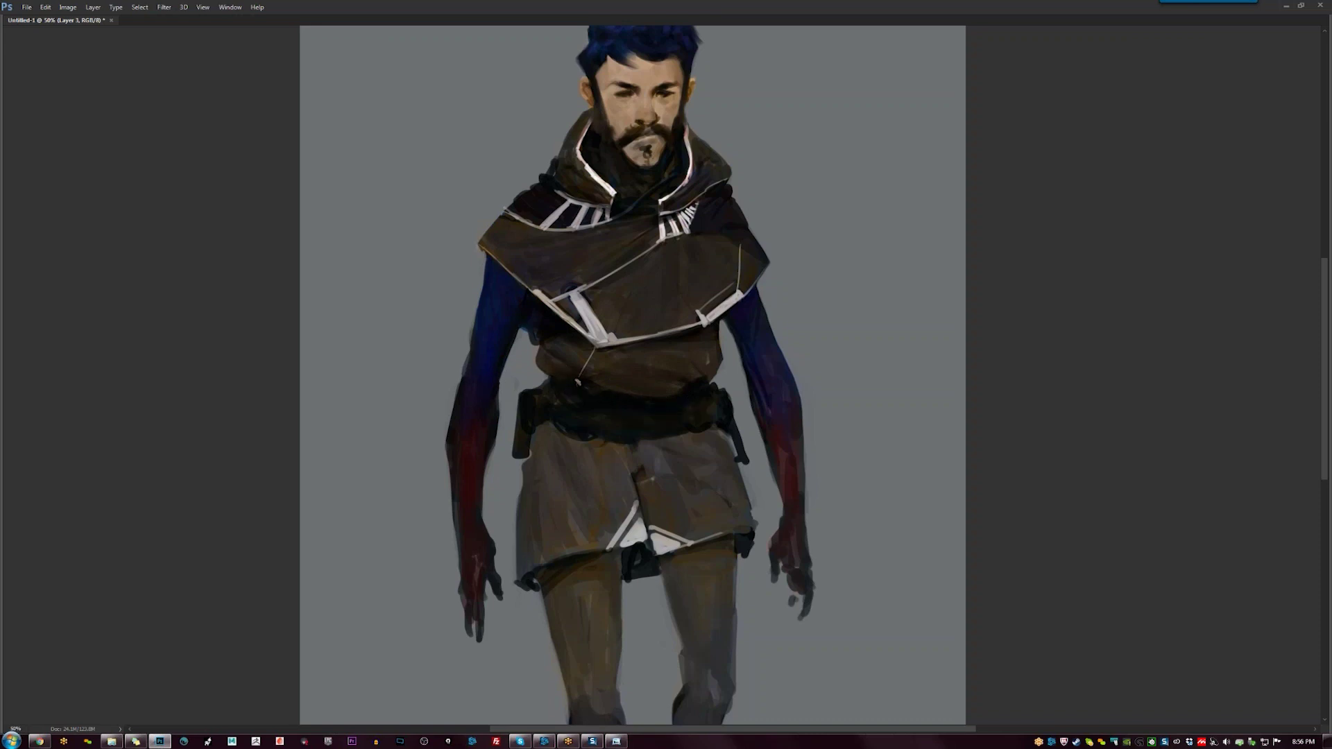
Paint dark pouch shapes along the lower edge of the belt and check the whole figure
mouse_move(567, 436)
left_mouse_down()
mouse_move(554, 430)
mouse_move(584, 440)
left_mouse_up()
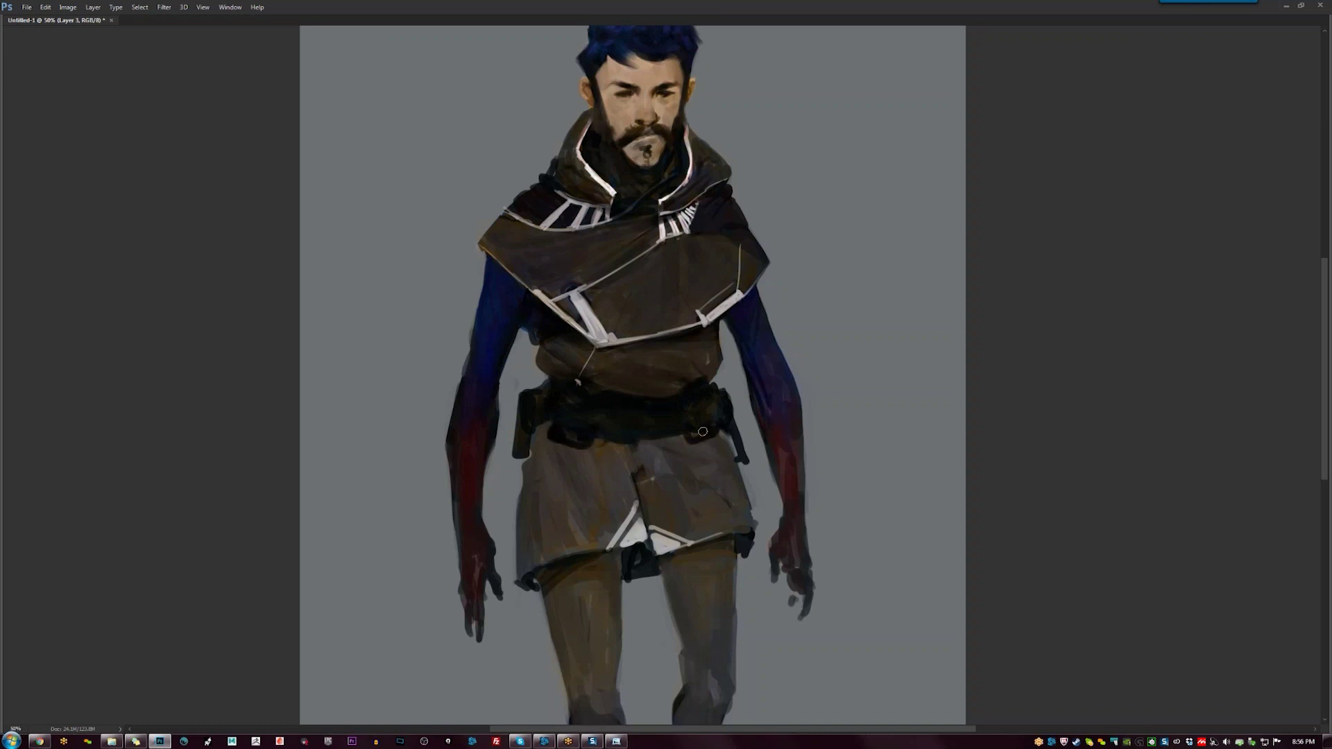
key("ctrl+minus")
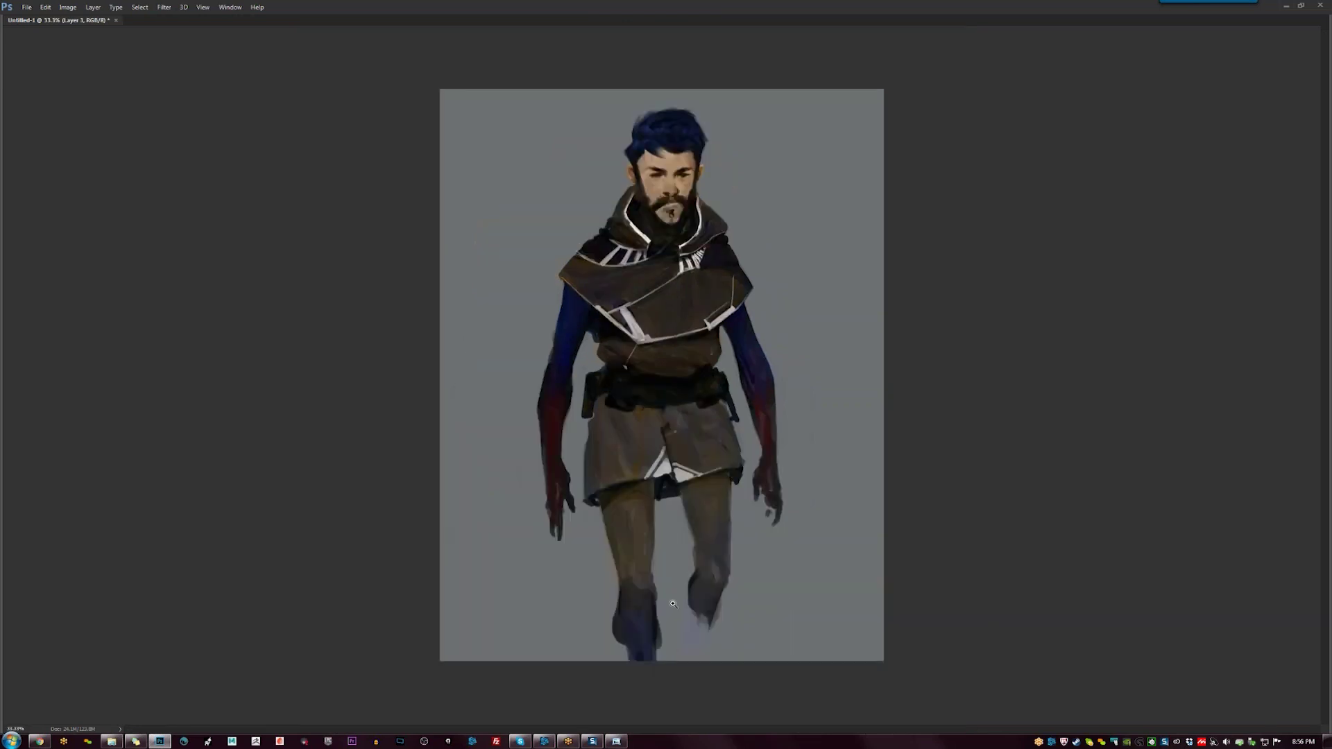
Refine the outlines and the blue-to-red shading of both arms down to the forearms
left_click(762, 385)
left_click(783, 399)
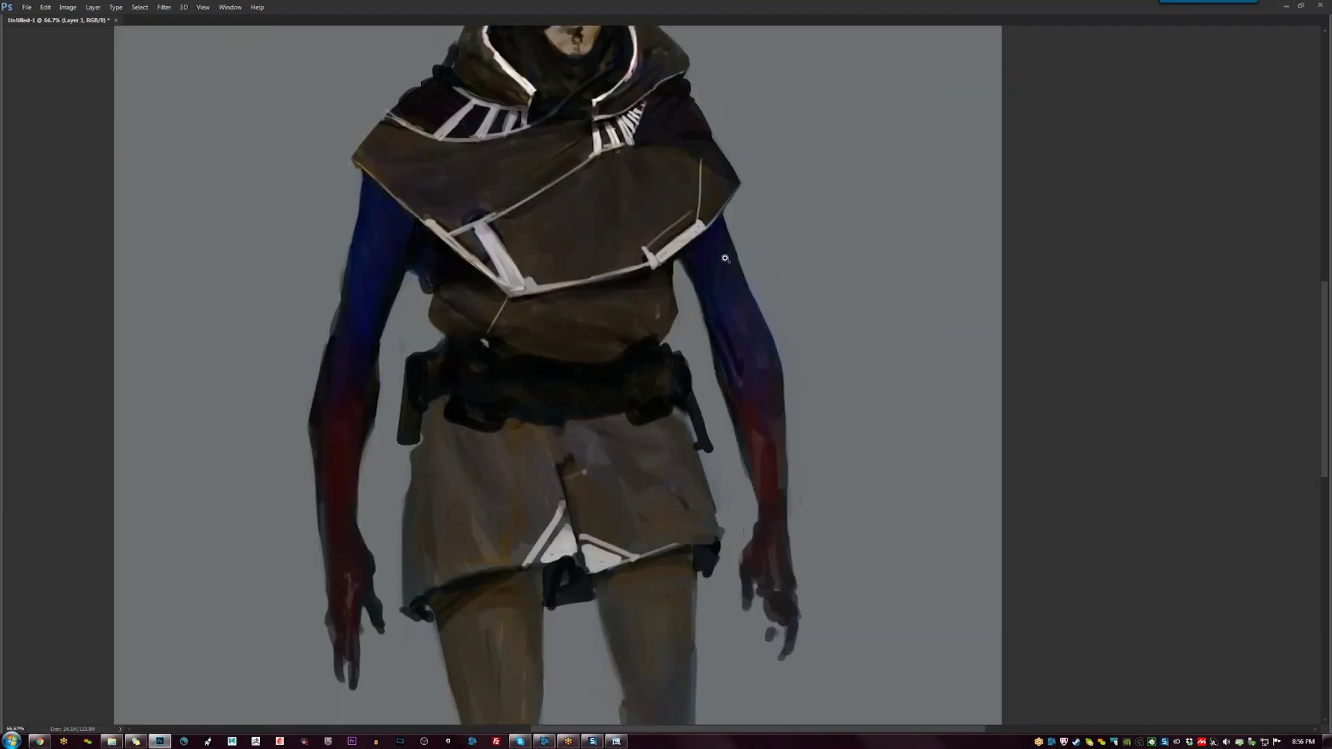
mouse_move(345, 246)
left_mouse_down()
mouse_move(337, 292)
mouse_move(338, 273)
left_mouse_up()
left_click_drag(354, 214, 328, 337)
left_click_drag(381, 427, 377, 377)
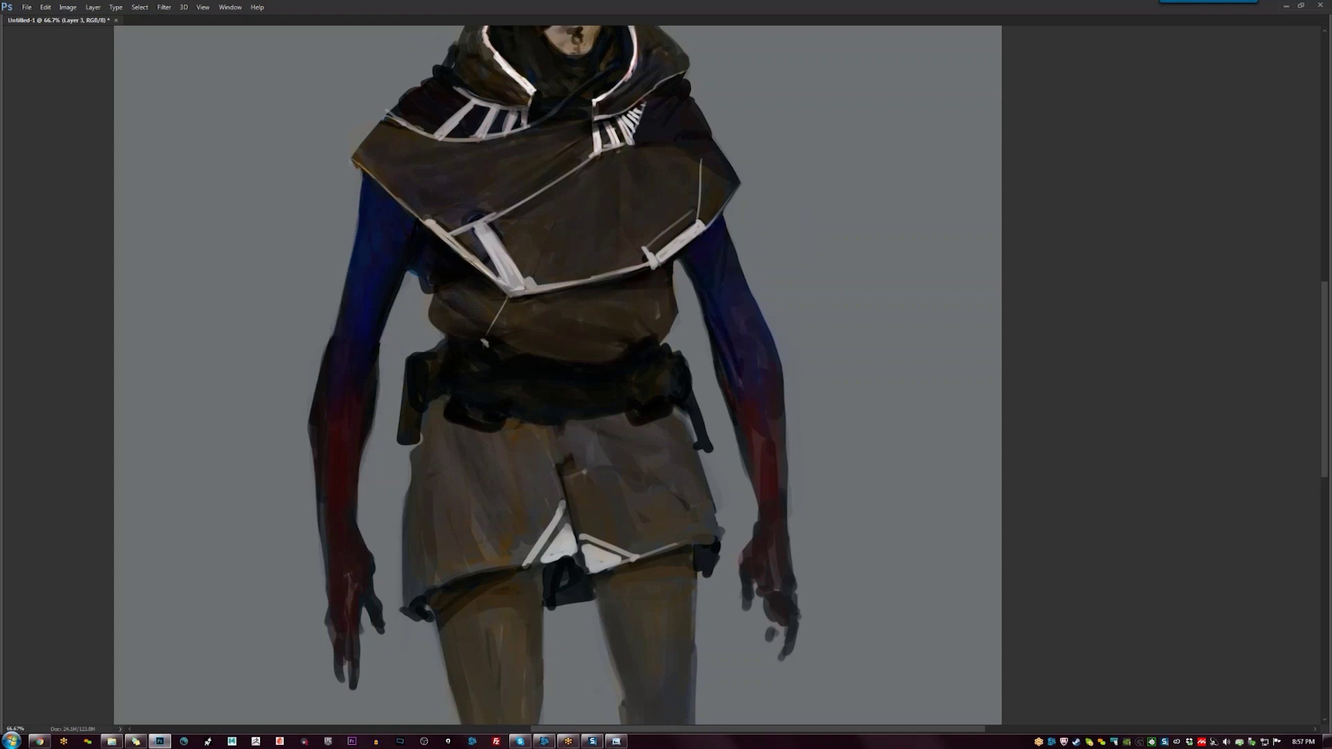
left_click_drag(312, 410, 304, 496)
left_click_drag(310, 395, 314, 456)
left_click(783, 484, "alt")
left_click(783, 483, "alt")
left_click(783, 483)
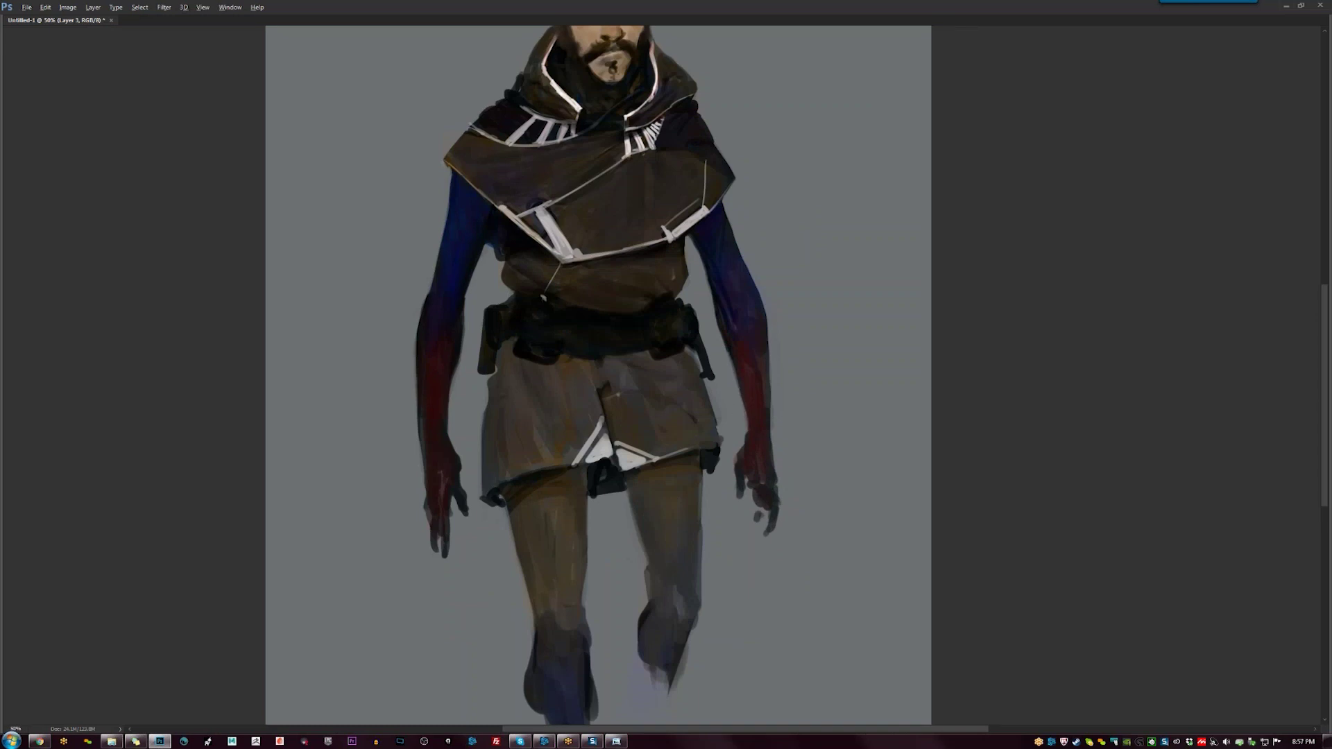
left_click_drag(448, 355, 452, 293)
key("ctrl+z")
left_click(46, 742)
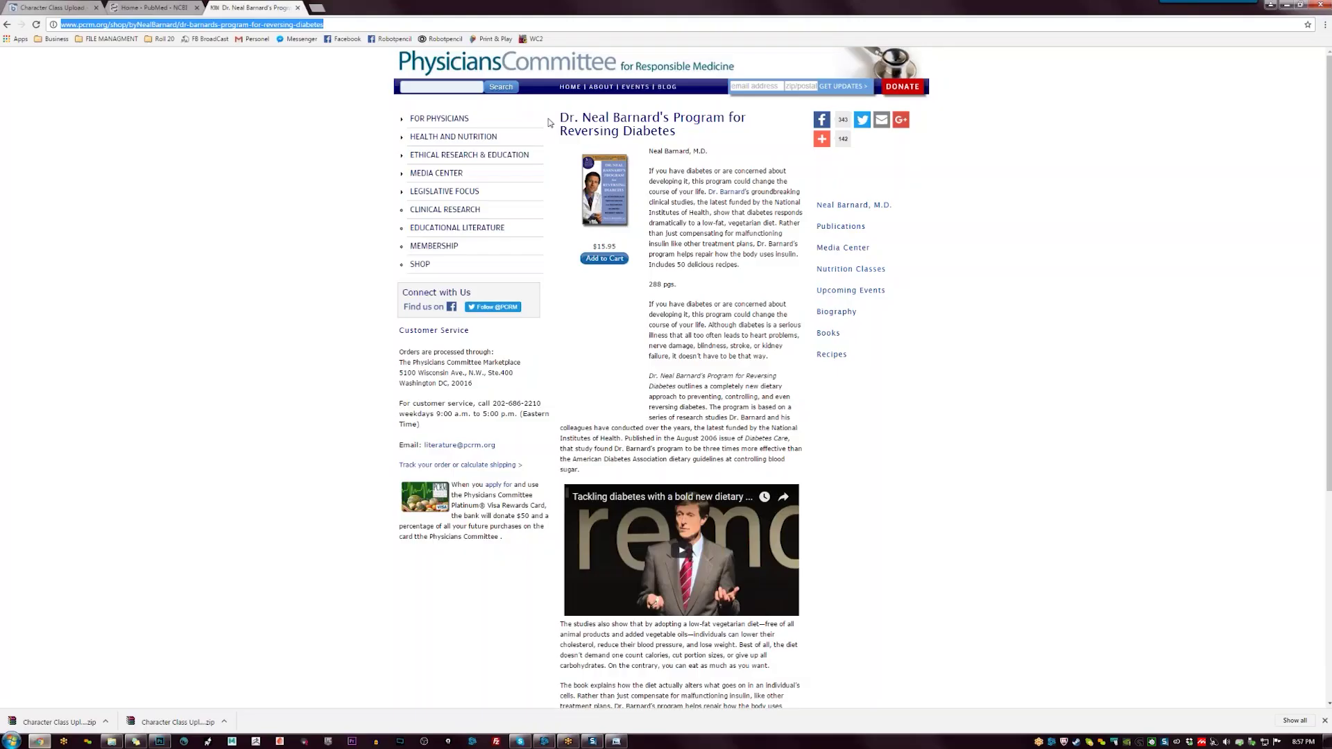
left_click(311, 8)
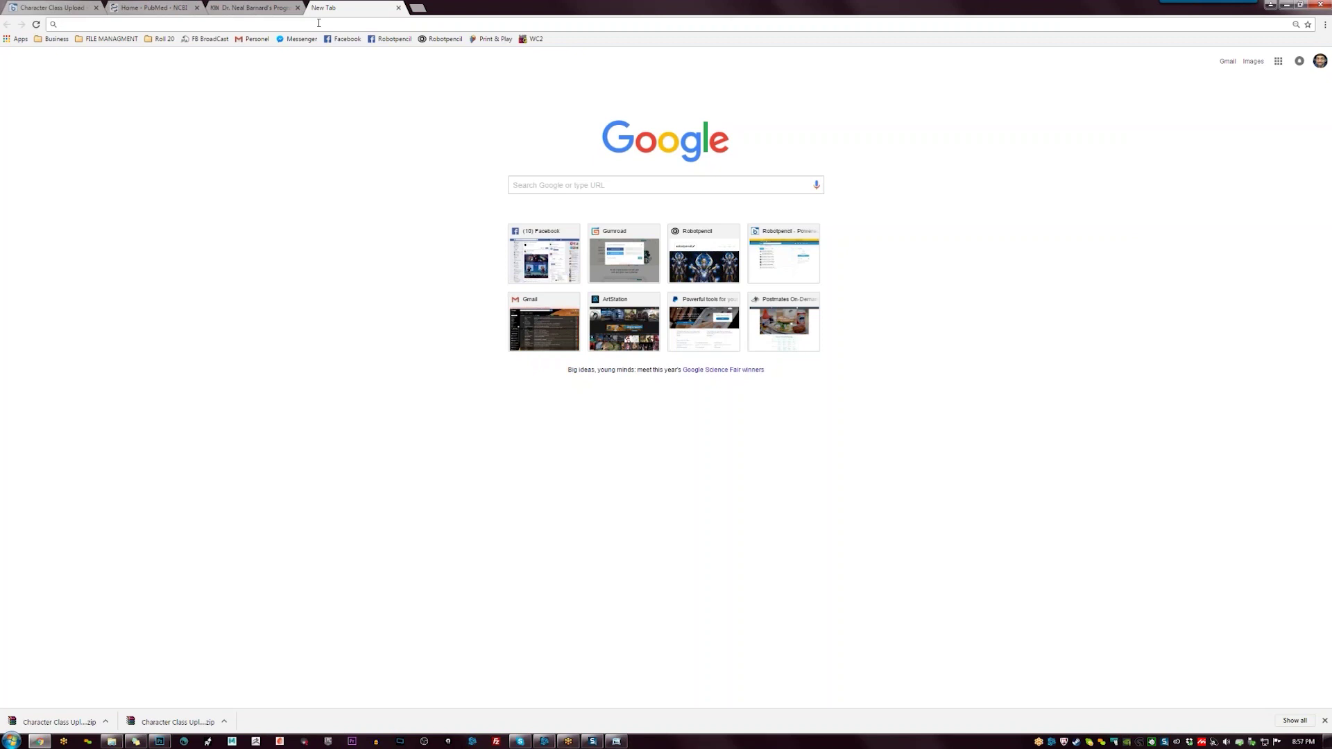
left_click(398, 8)
left_click_drag(814, 6, 752, 125)
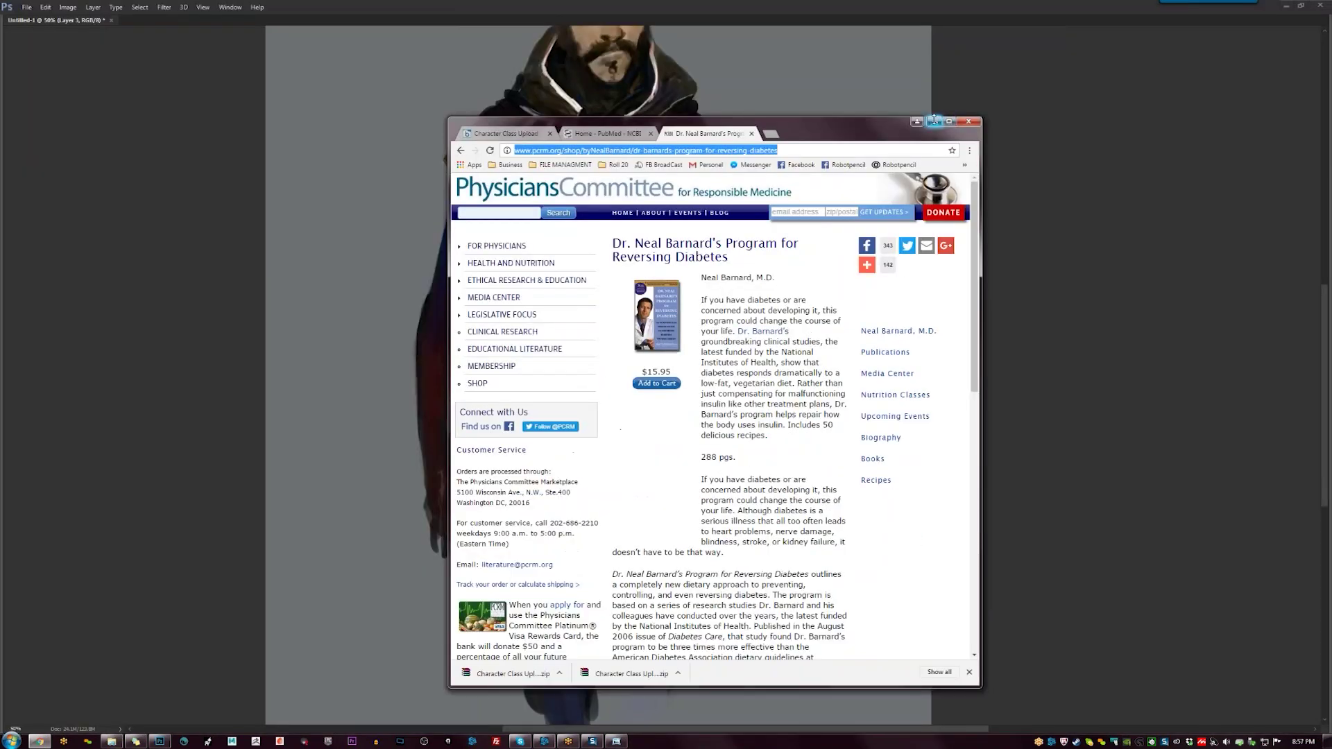
left_click(933, 122)
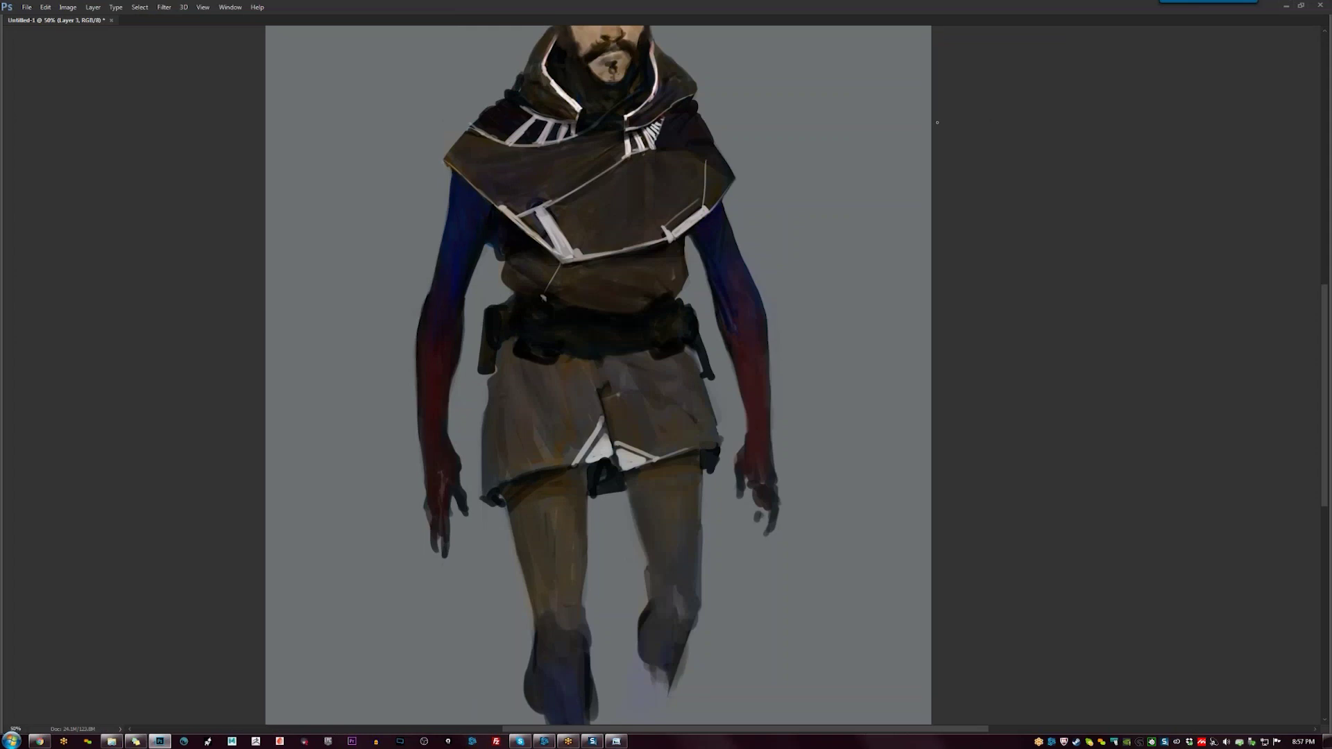
Touch up the shading on both arms and the pale diagonal trim line across the cape front
left_click_drag(451, 172, 448, 191)
left_click_drag(709, 297, 720, 387)
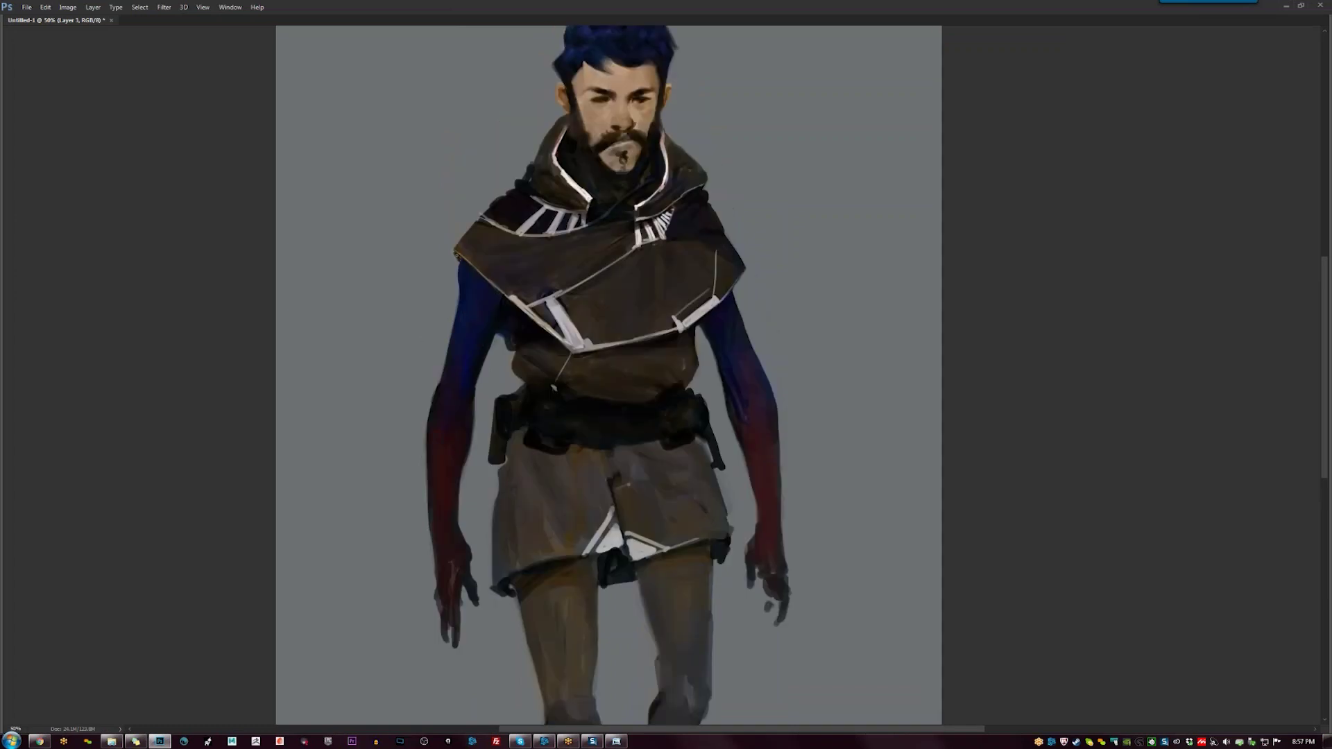
left_click_drag(564, 291, 614, 263)
scroll(687, 319, "down", 2)
scroll(686, 319, "up", 3)
mouse_move(676, 225)
left_mouse_down()
mouse_move(578, 267)
mouse_move(575, 285)
mouse_move(672, 224)
left_mouse_up()
key("ctrl+z")
key("ctrl+z")
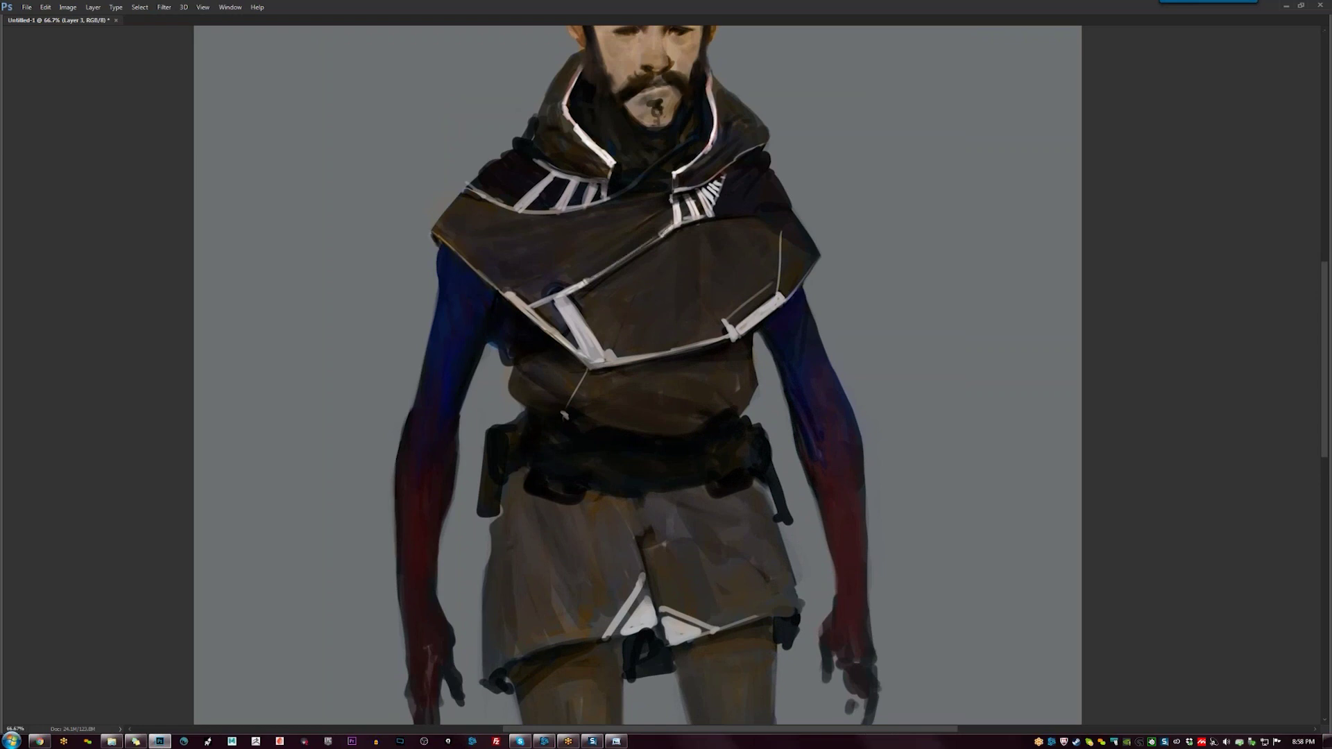
Paint small pale stripes across the cape's neckline between the two striped trim bands, and check the whole figure
left_click_drag(663, 195, 635, 207)
left_click_drag(632, 196, 621, 208)
left_click_drag(617, 198, 616, 209)
left_click(691, 219, "alt")
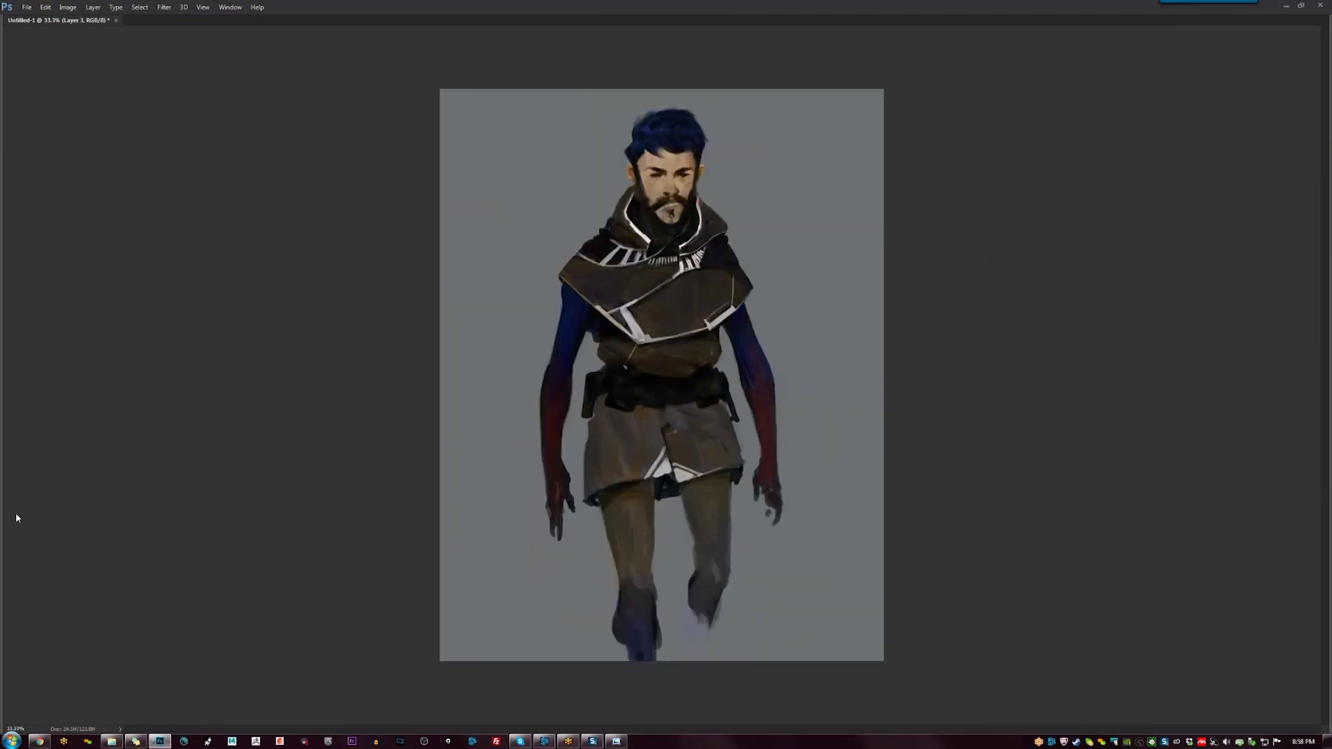
Switch to Chrome, maximize its window and preview the spear-carrying creature painting in the Simon Stålenhag image results
key("alt+Tab")
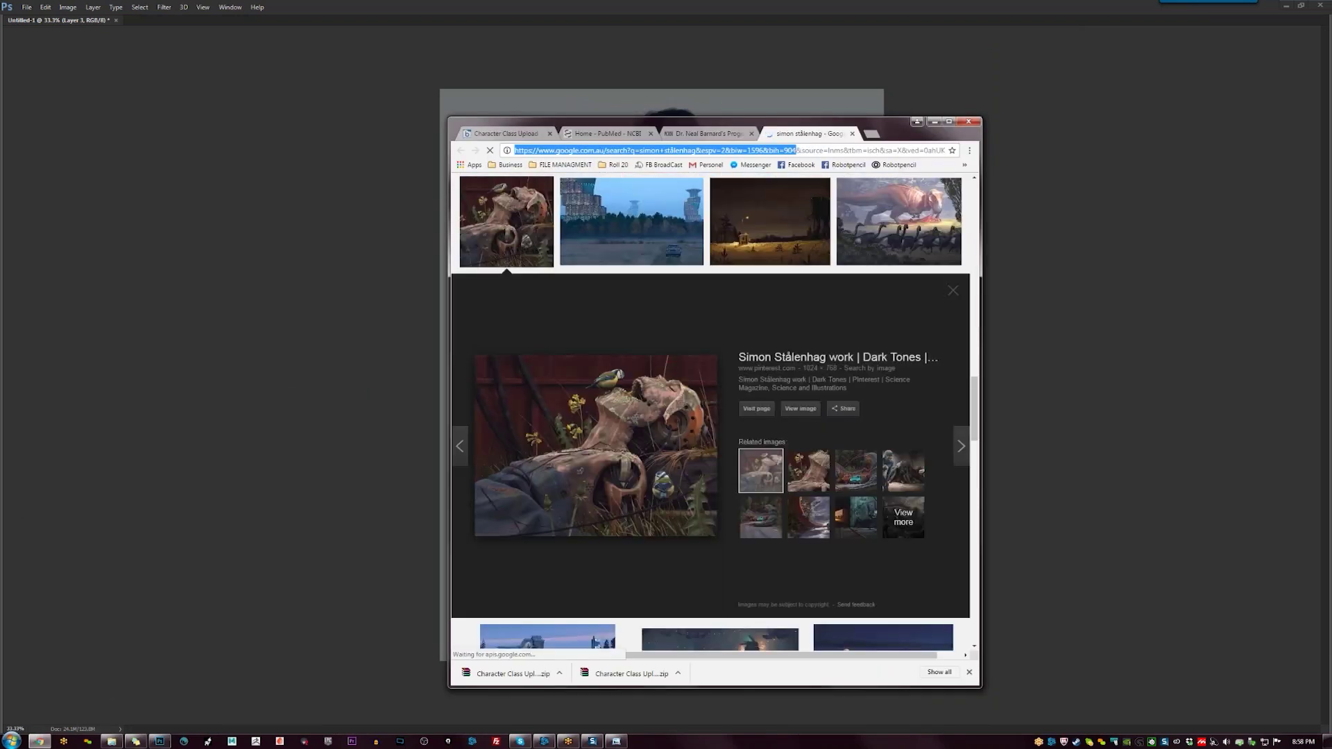
left_click(949, 122)
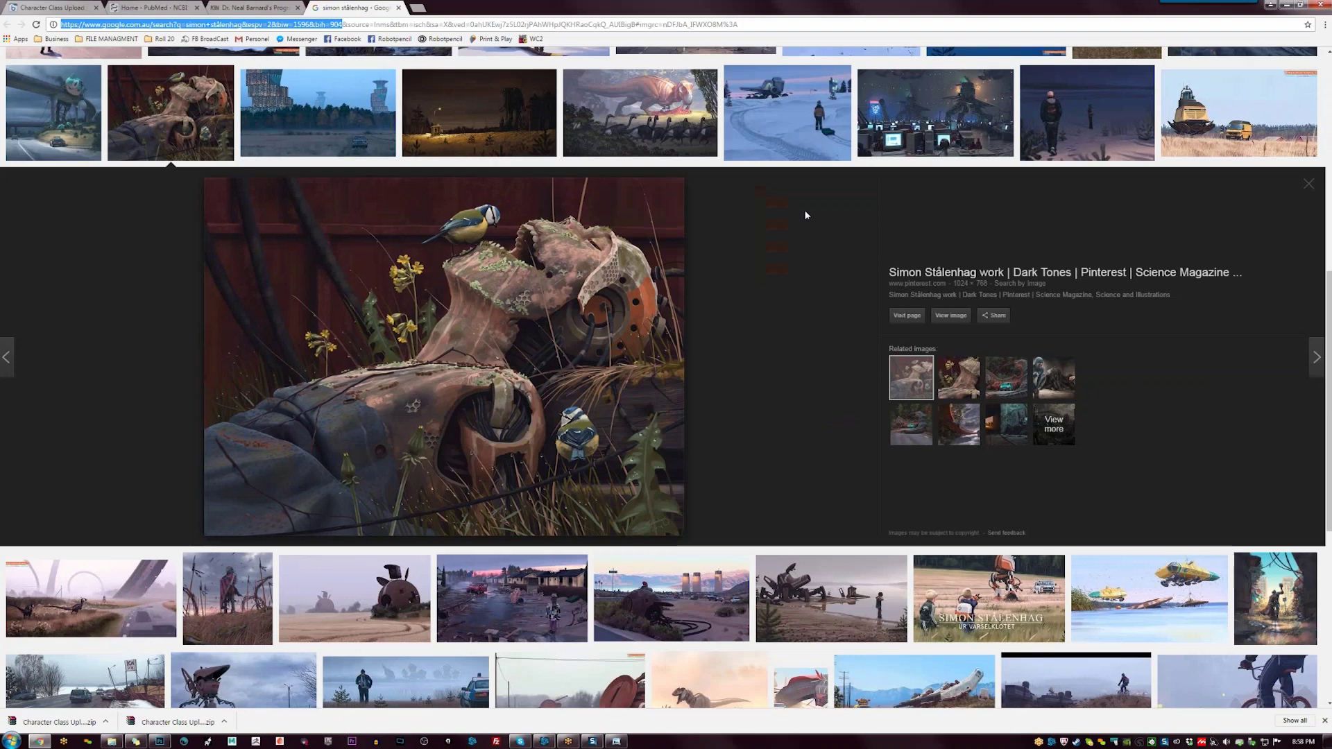
scroll(731, 309, "up", 10)
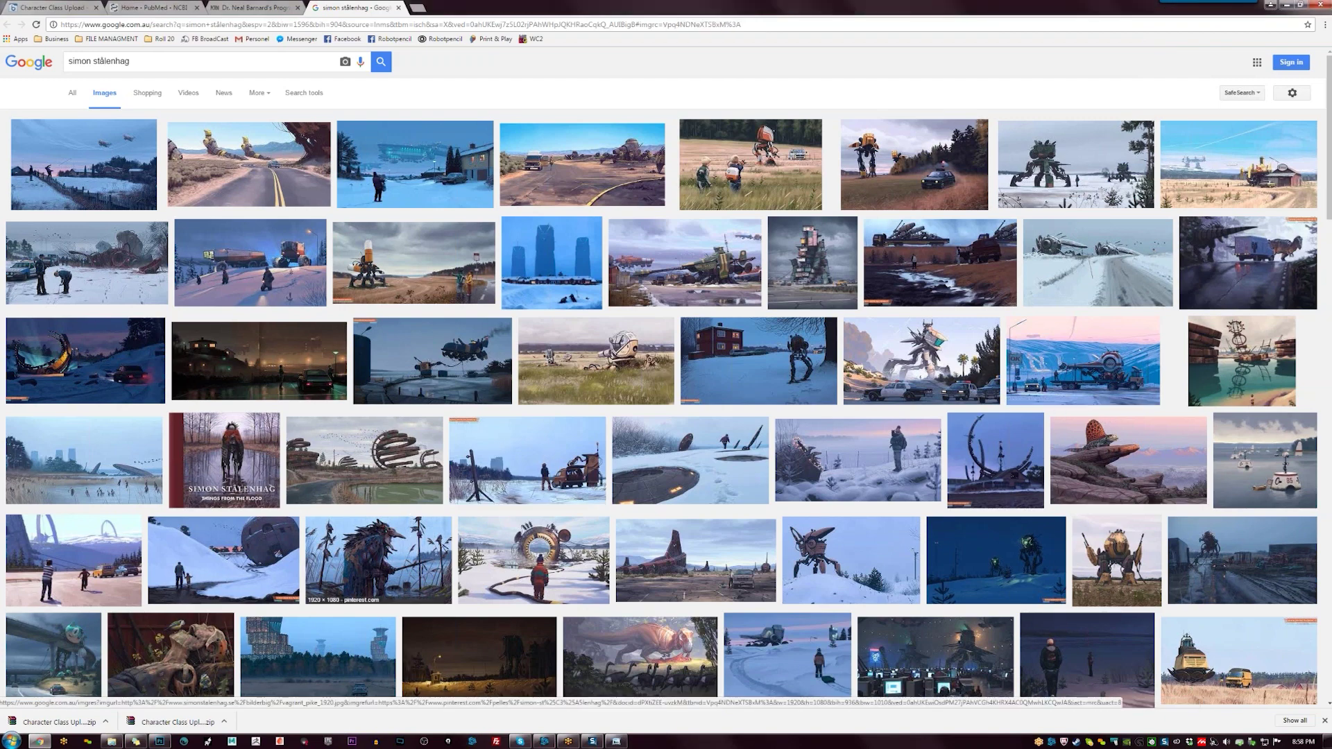
left_click(378, 560)
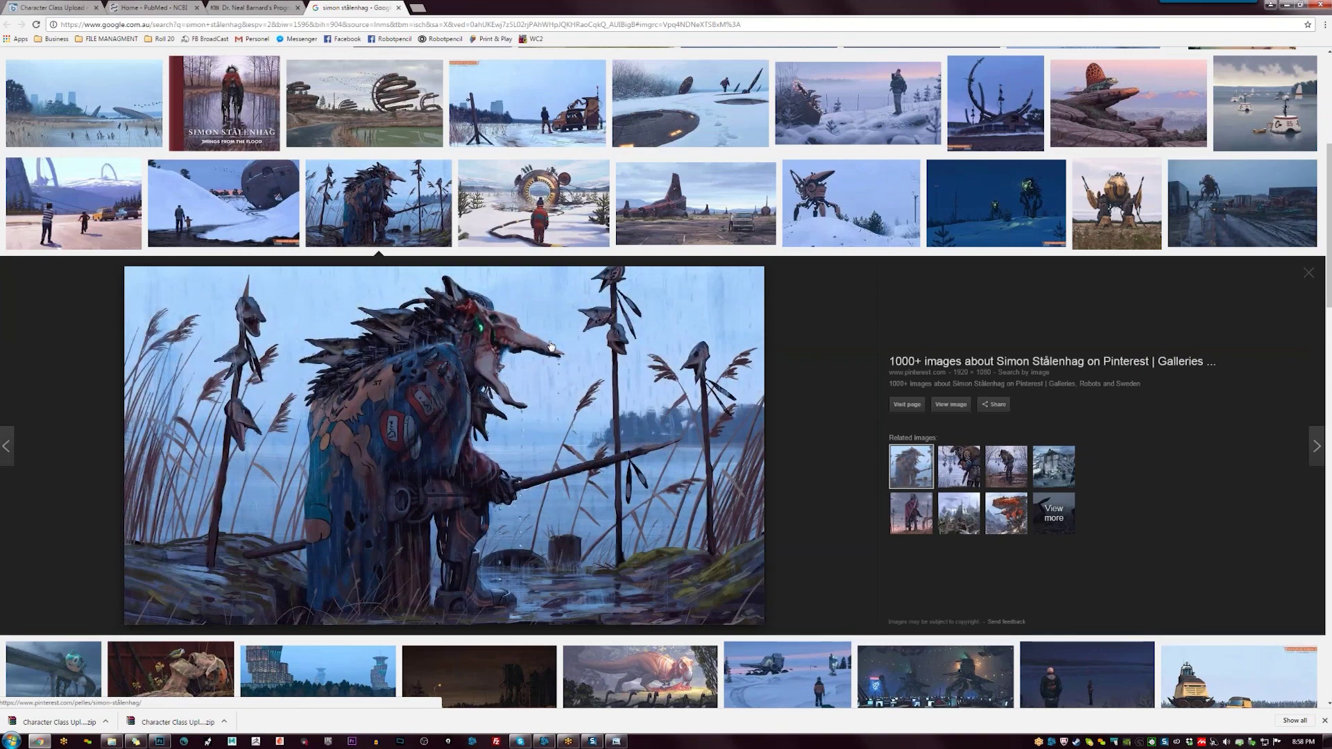
scroll(550, 345, "down", 2)
scroll(551, 326, "up", 2)
scroll(559, 290, "up", 3)
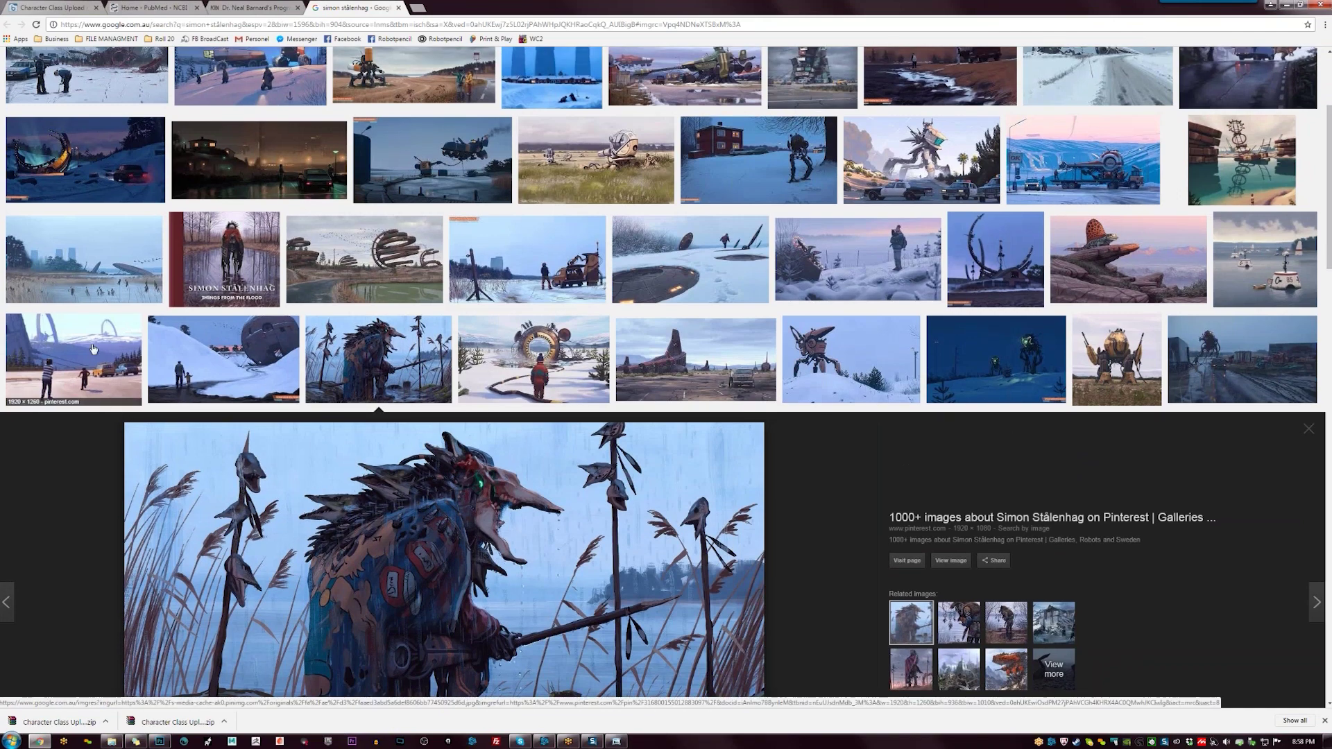
Preview the parking-lot scene with two running figures and the dinosaur painting among the Simon Stålenhag image results
left_click(93, 348)
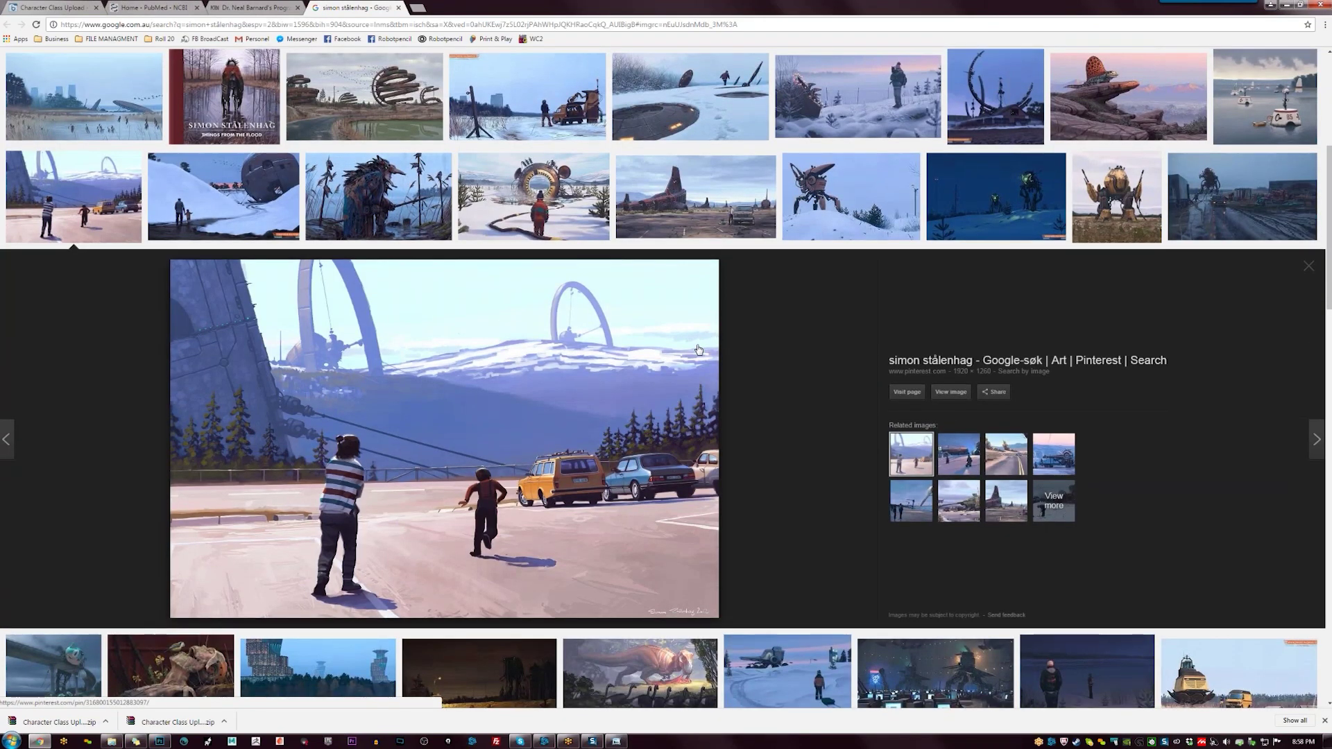
scroll(698, 349, "down", 1)
scroll(693, 367, "down", 1)
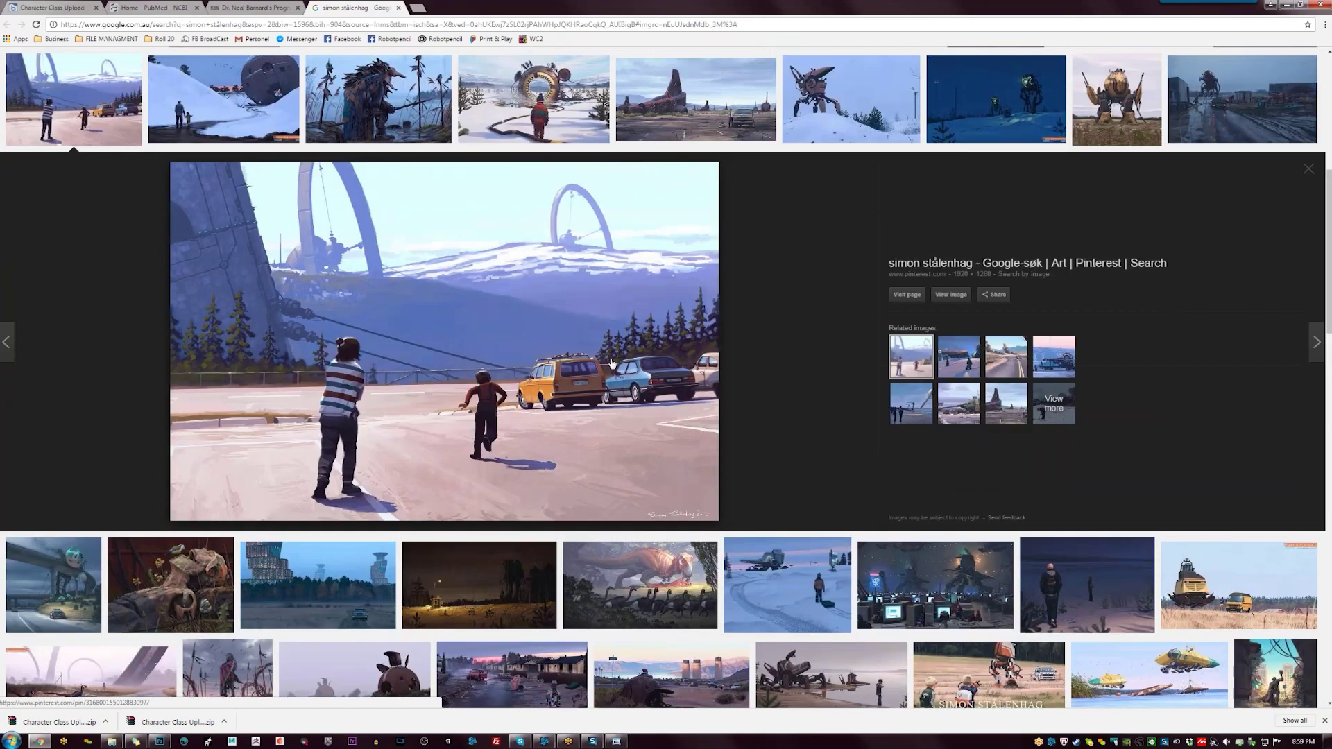
scroll(675, 422, "down", 4)
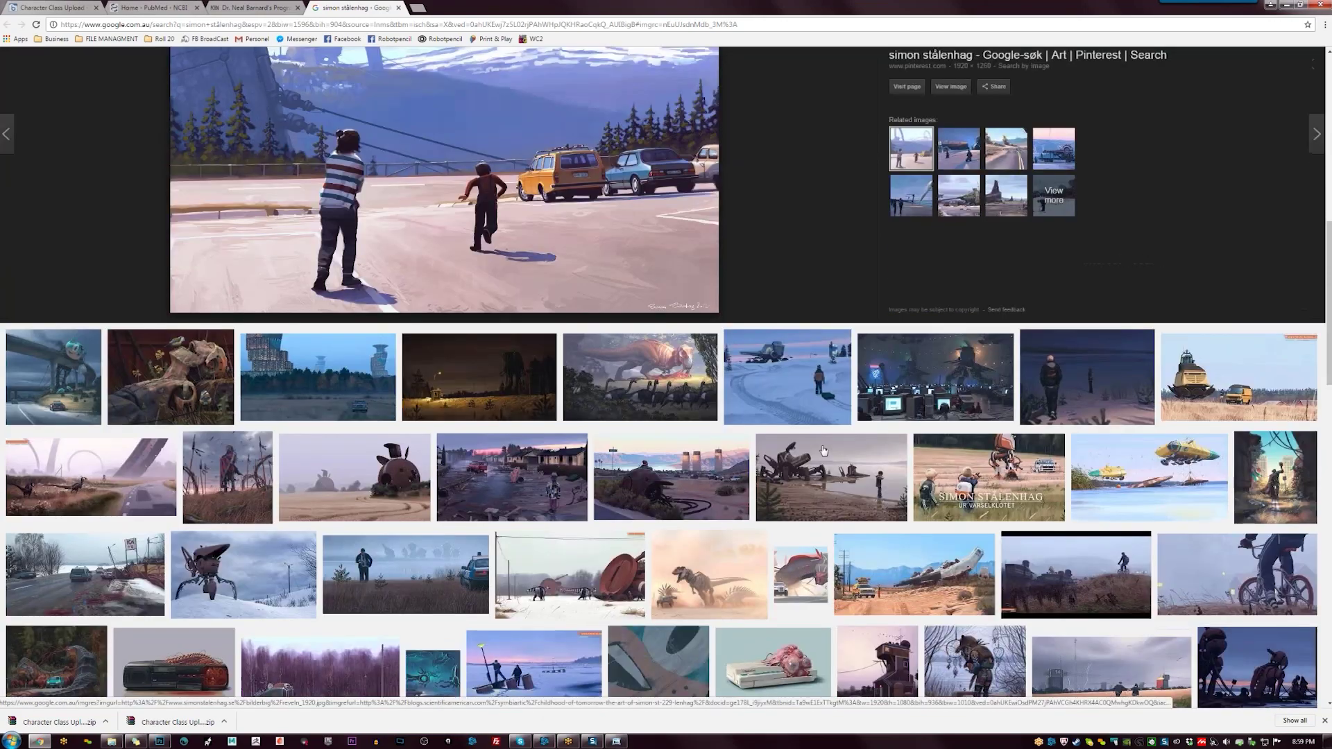
left_click(675, 417)
scroll(1121, 460, "up", 8)
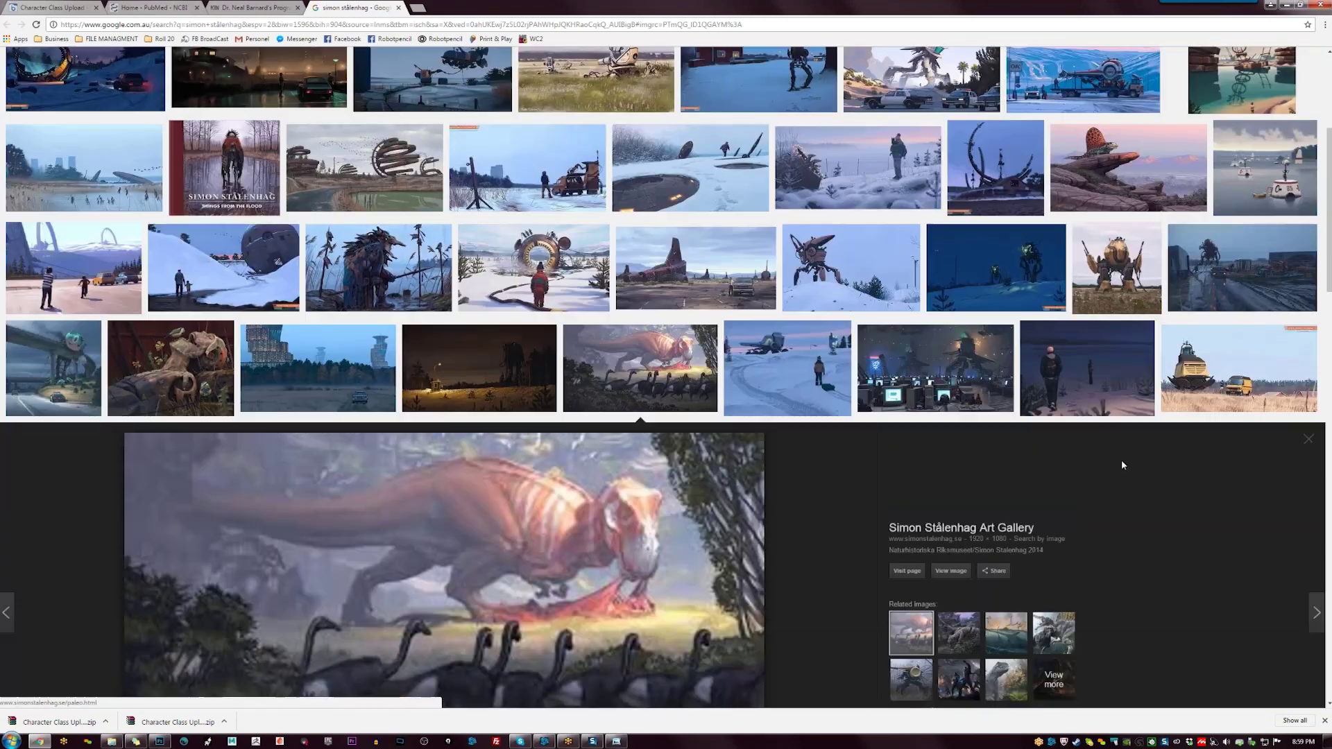
scroll(1125, 465, "up", 2)
scroll(1125, 465, "down", 10)
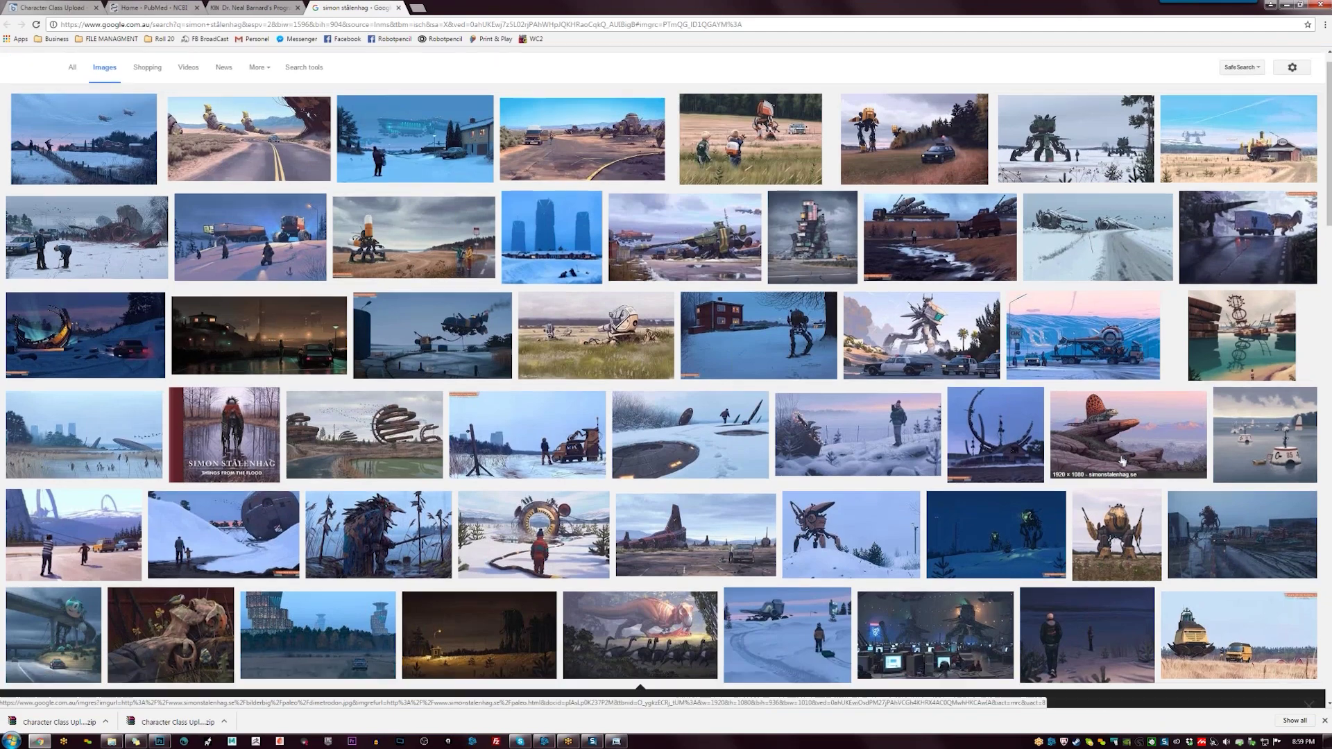
Look through more of the image results and preview the desert scene with the parked van
scroll(1105, 452, "down", 6)
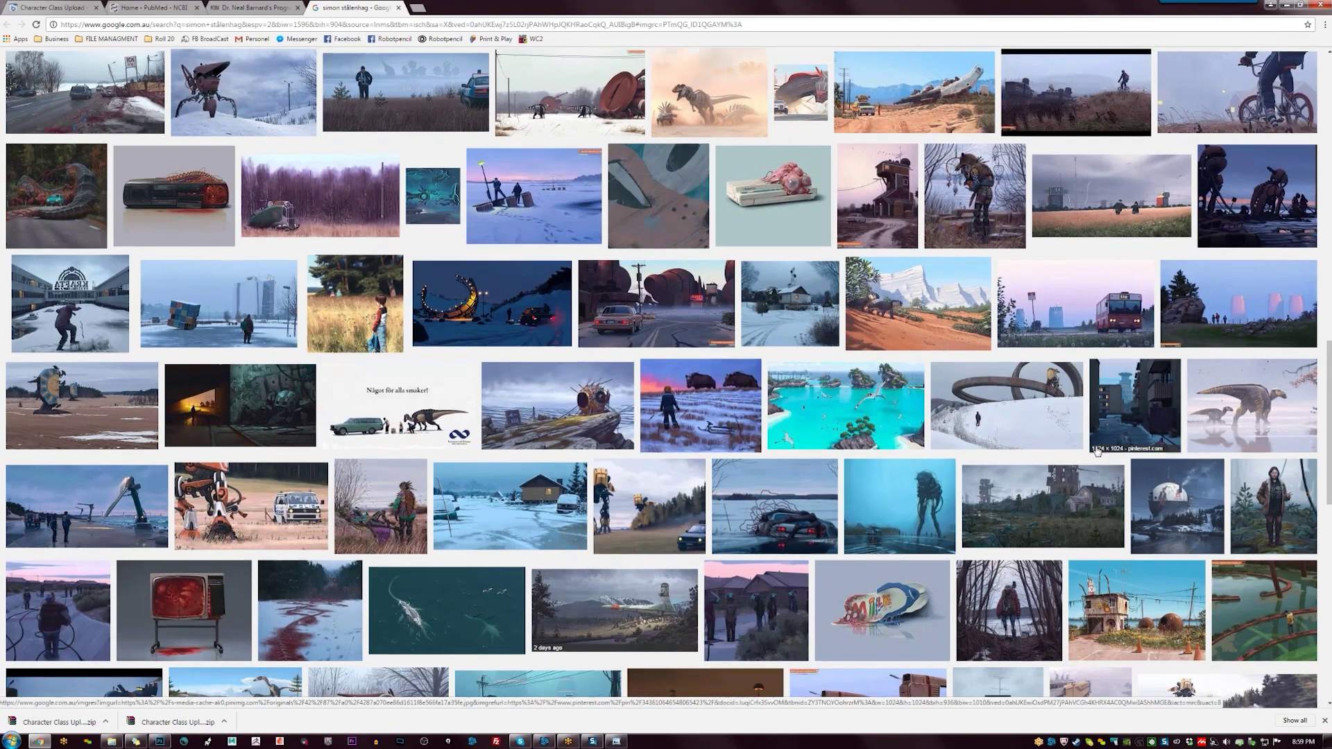
scroll(1099, 451, "down", 2)
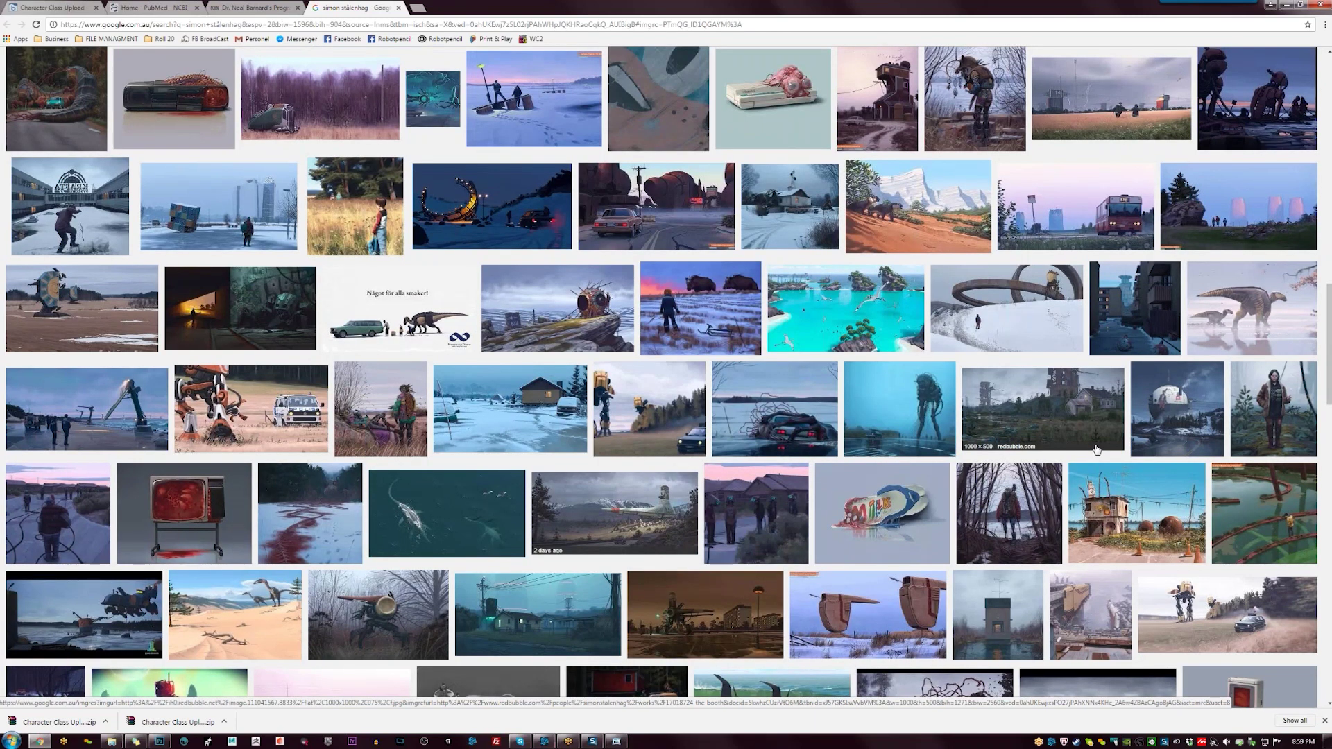
scroll(1096, 449, "up", 3)
scroll(1094, 450, "up", 15)
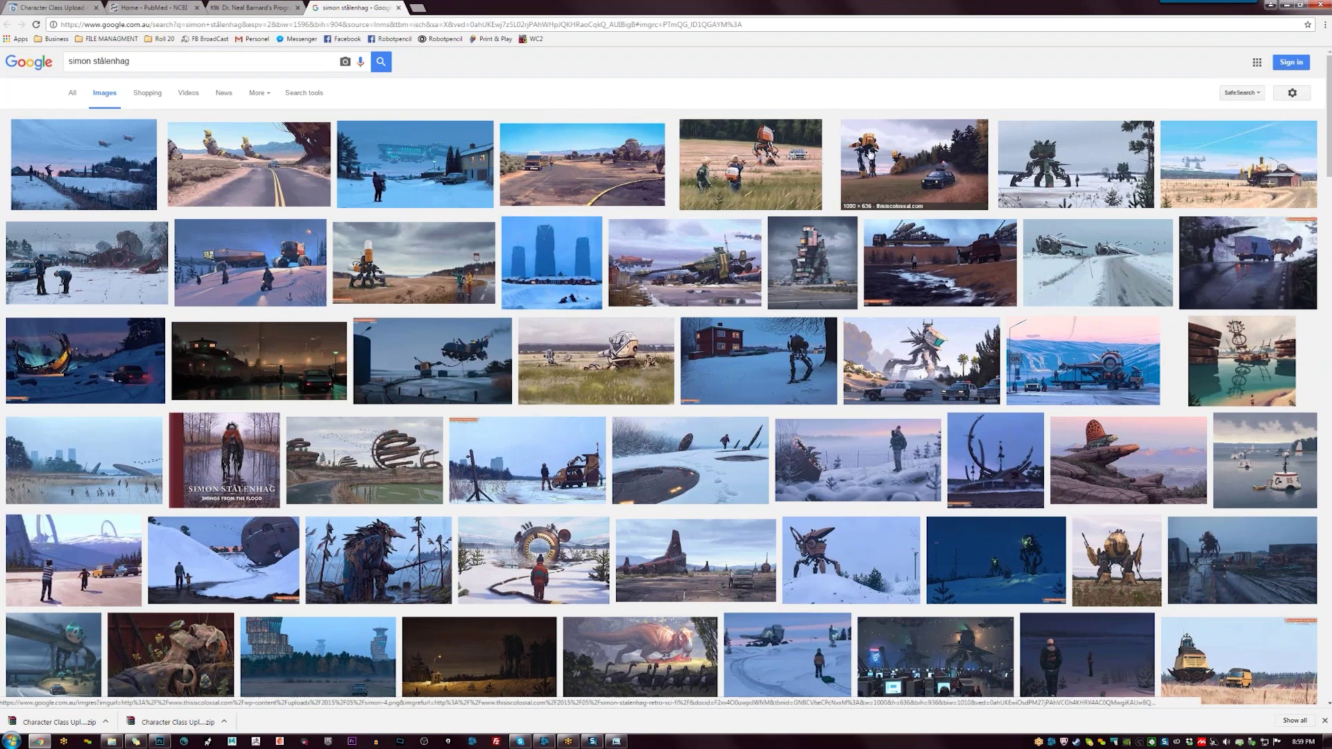
left_click(582, 164)
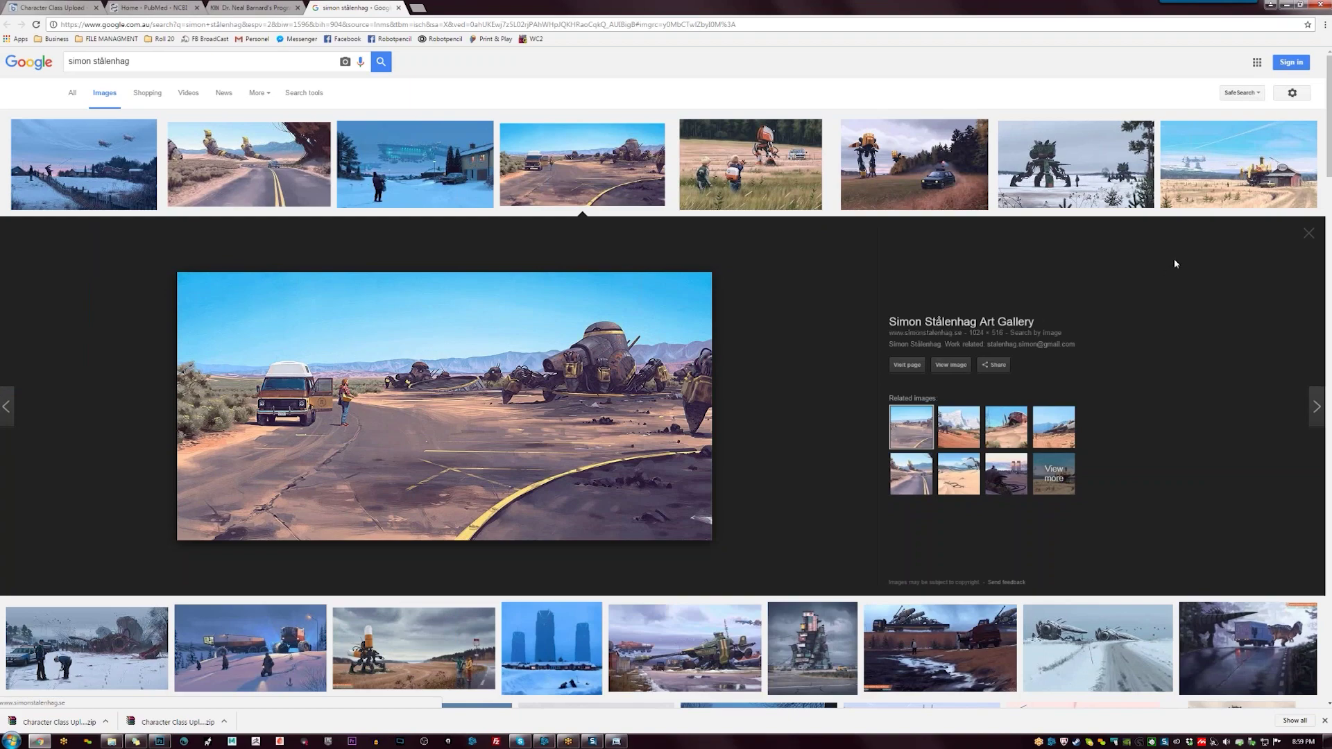
Browse deeper into the image results and preview the snowy painting of giant robots above red-cloaked people
scroll(1164, 223, "down", 8)
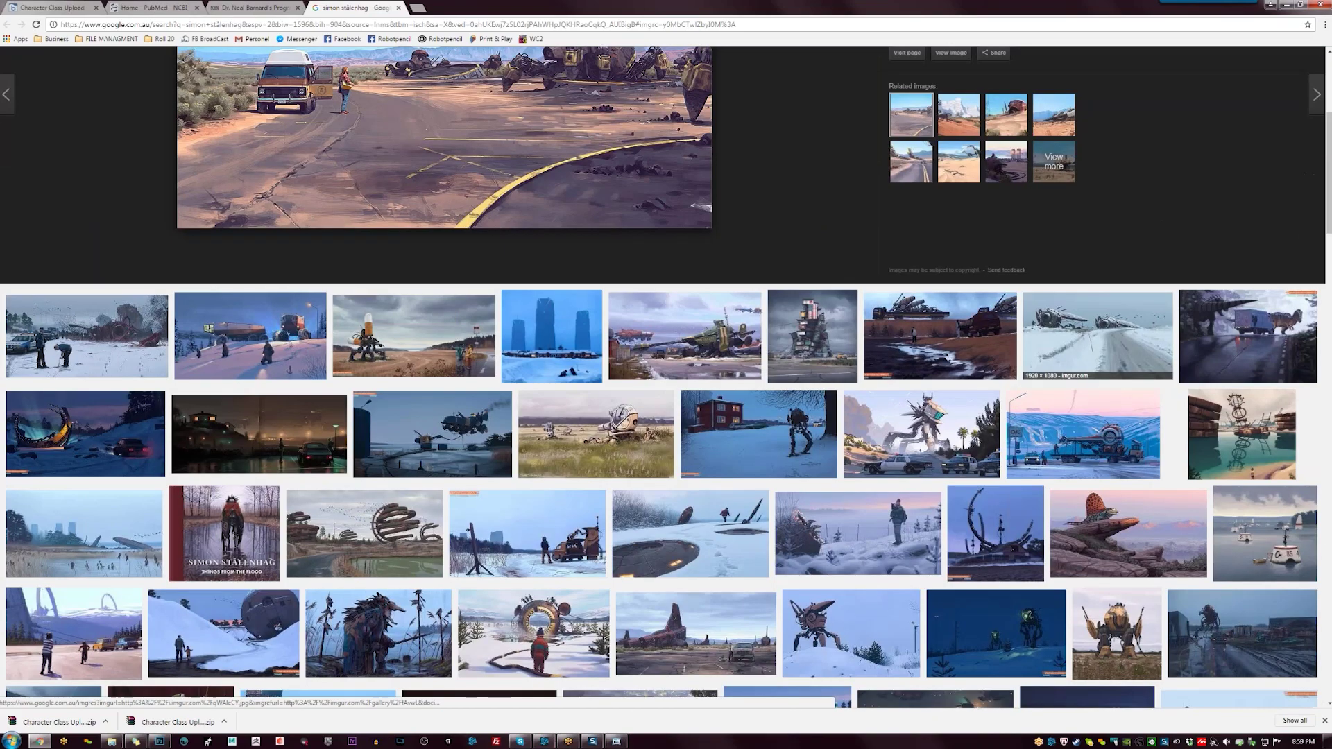
scroll(1125, 351, "down", 6)
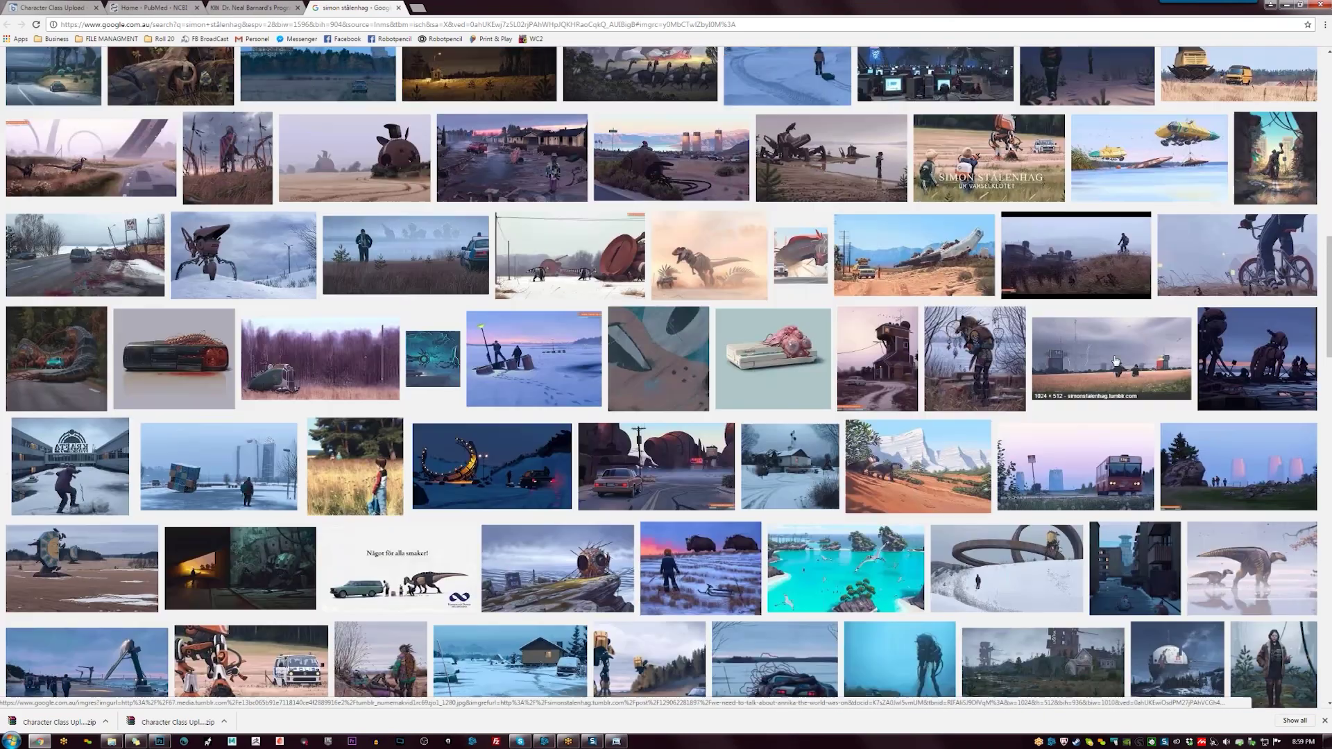
scroll(1125, 351, "down", 2)
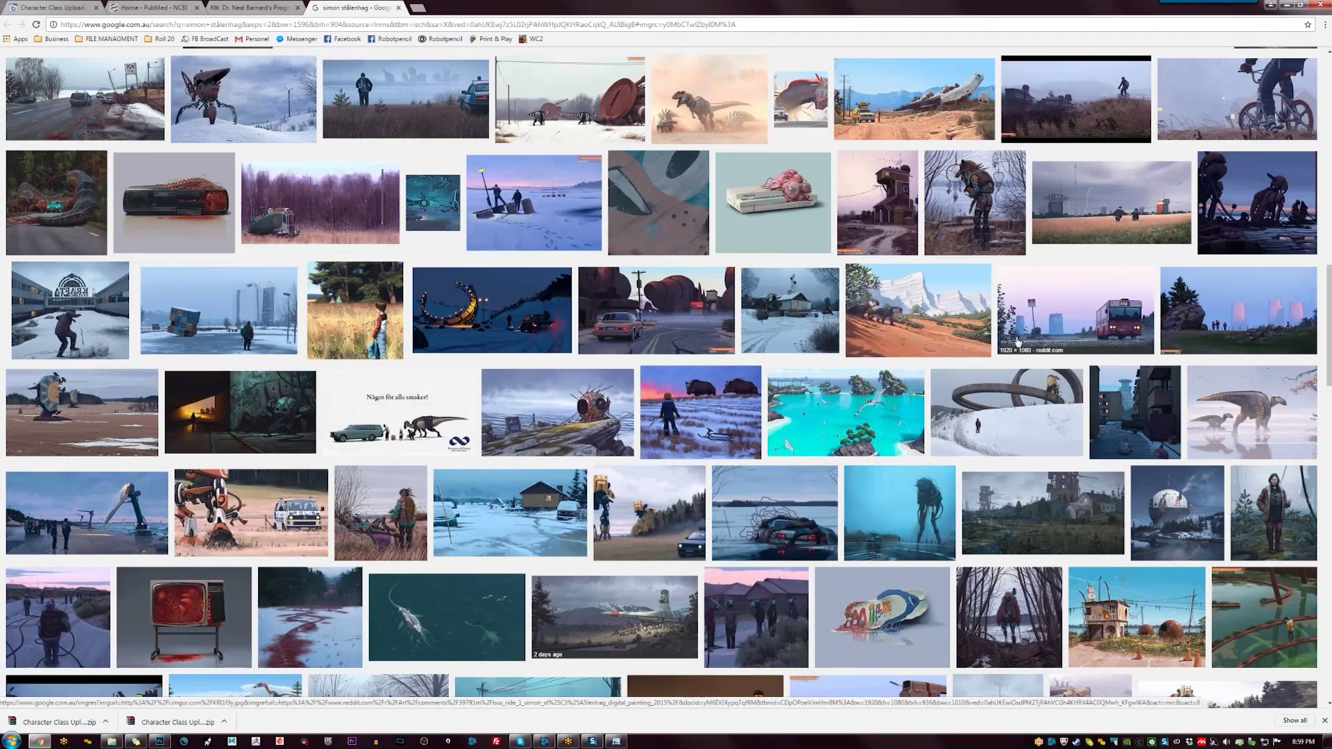
scroll(1017, 338, "down", 5)
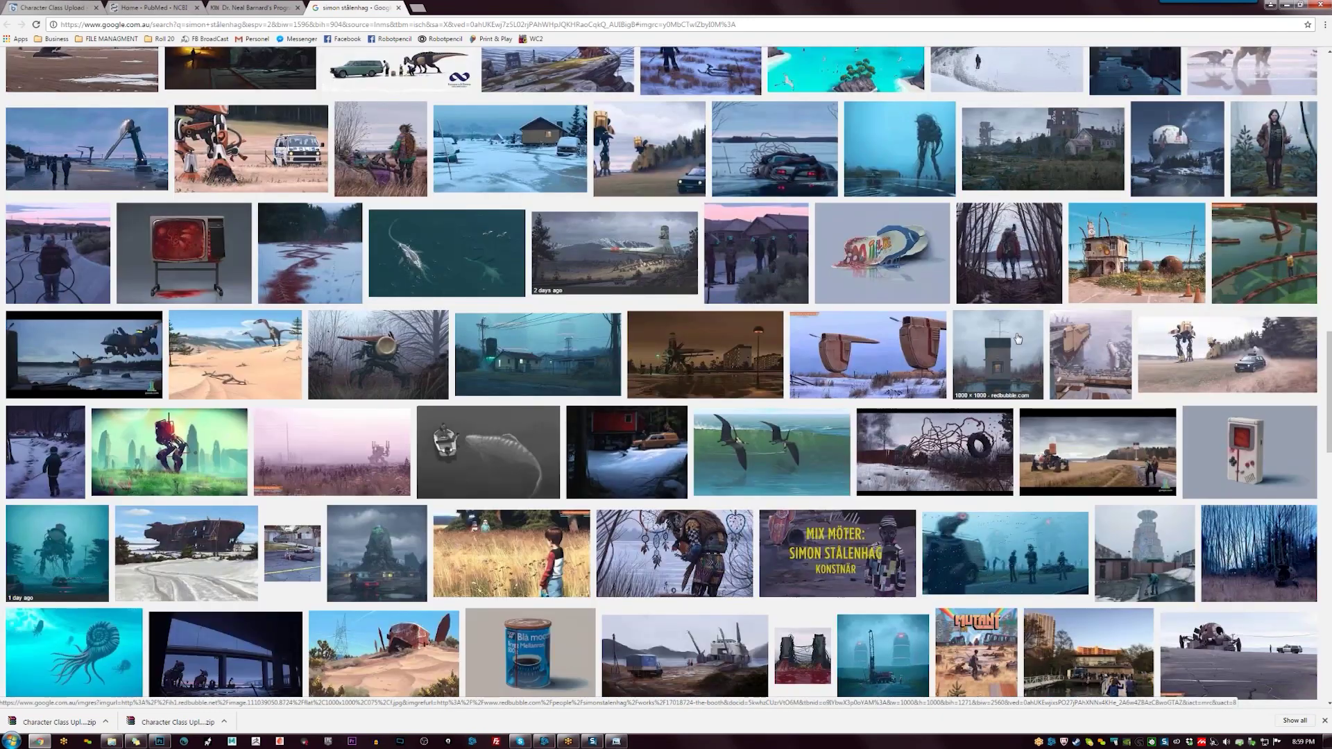
scroll(1017, 337, "down", 1)
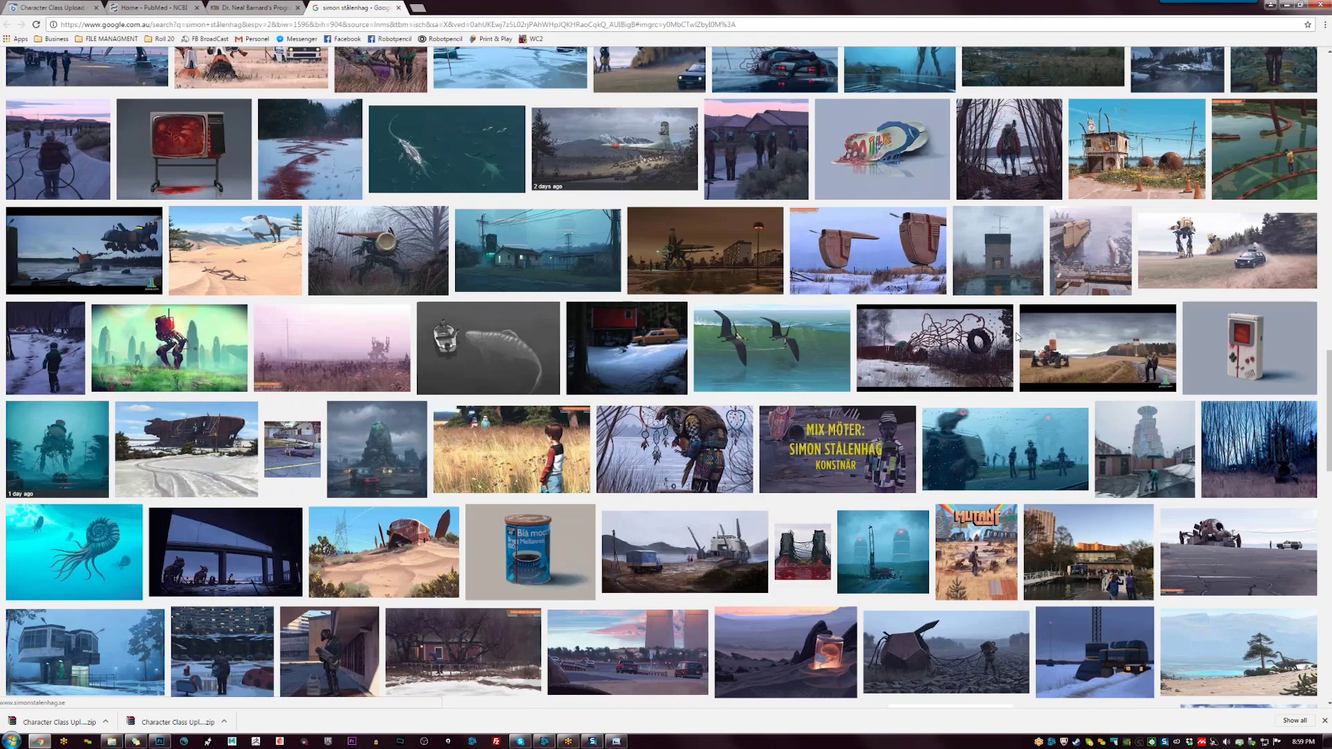
scroll(1017, 338, "down", 3)
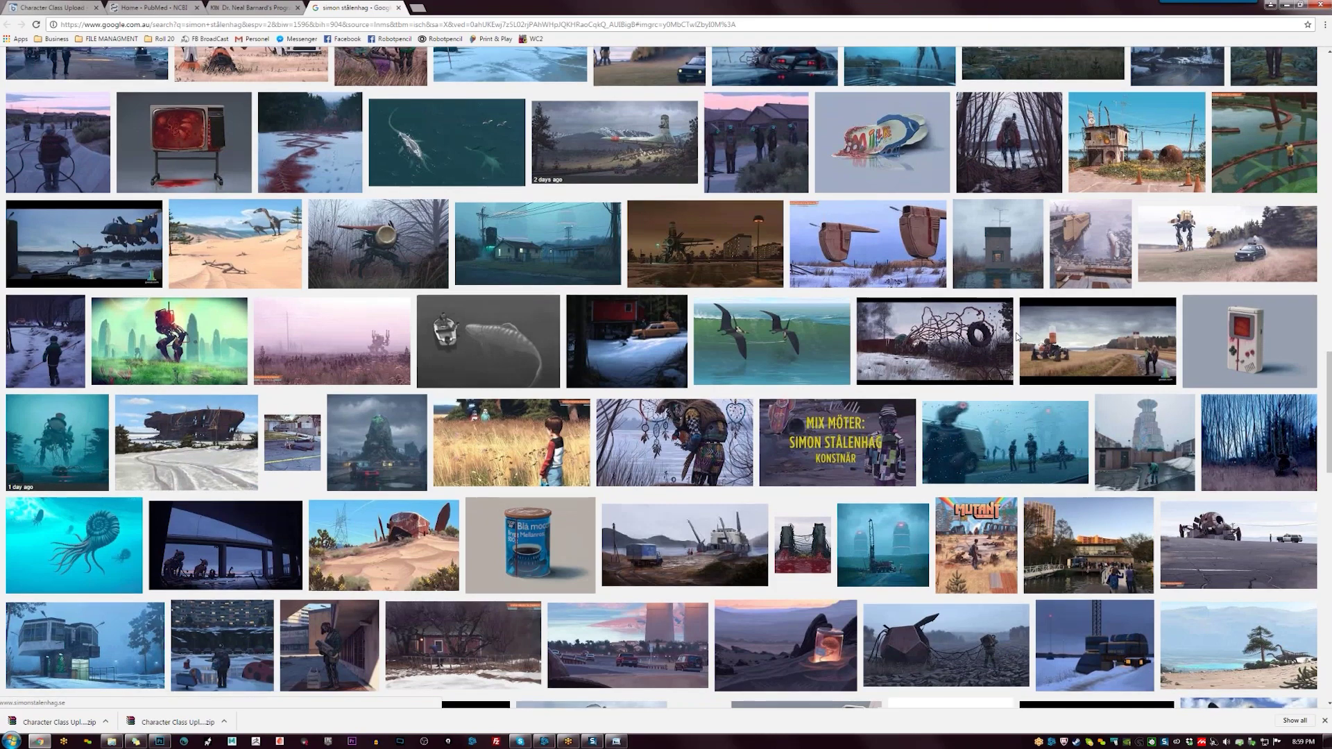
scroll(978, 298, "down", 1)
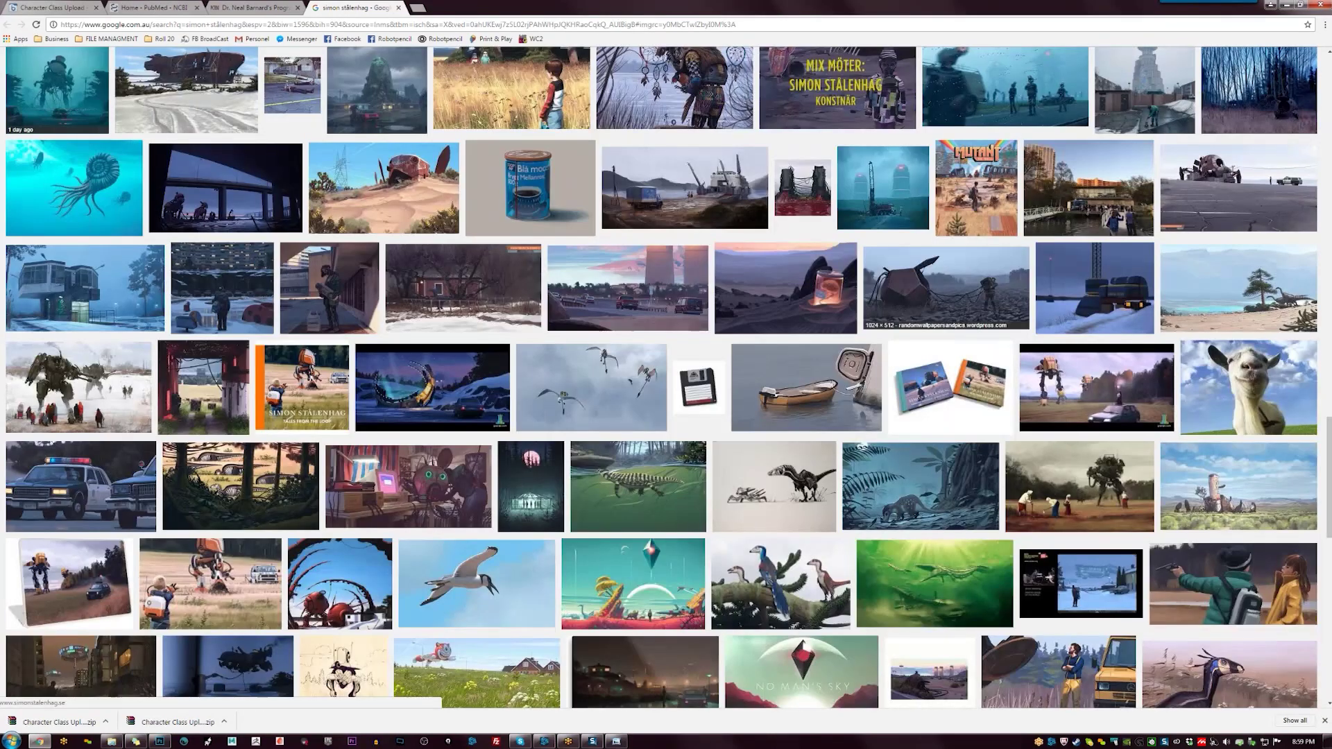
scroll(56, 201, "down", 2)
left_click(55, 201)
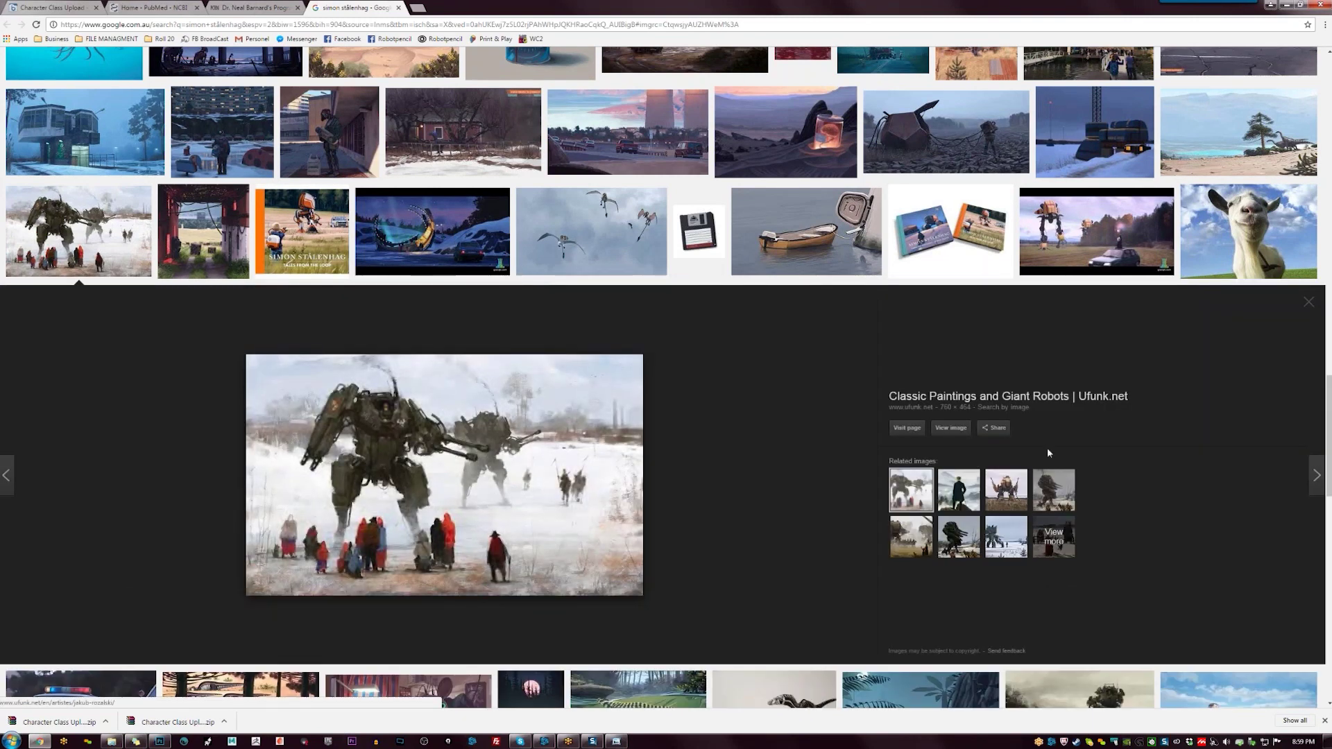
scroll(793, 377, "down", 8)
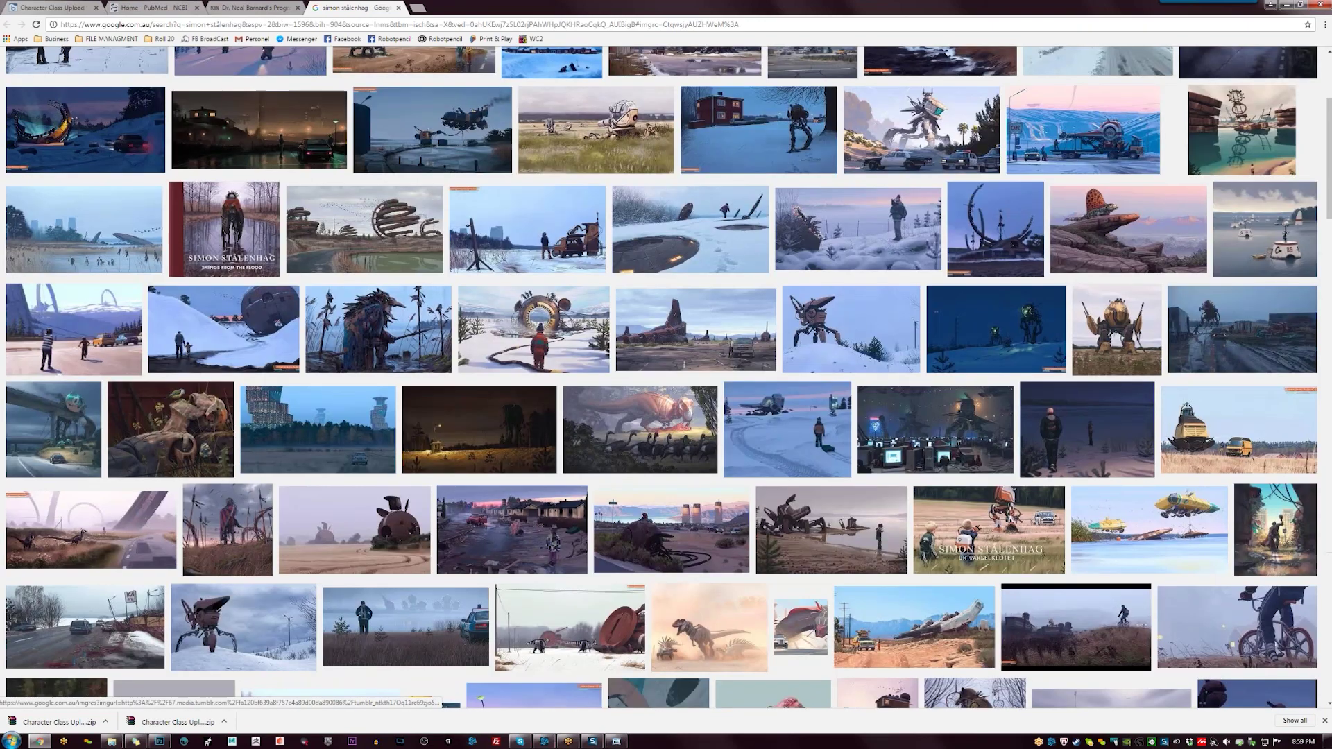
Search Google Images for "jamie jones" and narrow the results to the Art category
scroll(666, 377, "up", 4)
triple_click(115, 61)
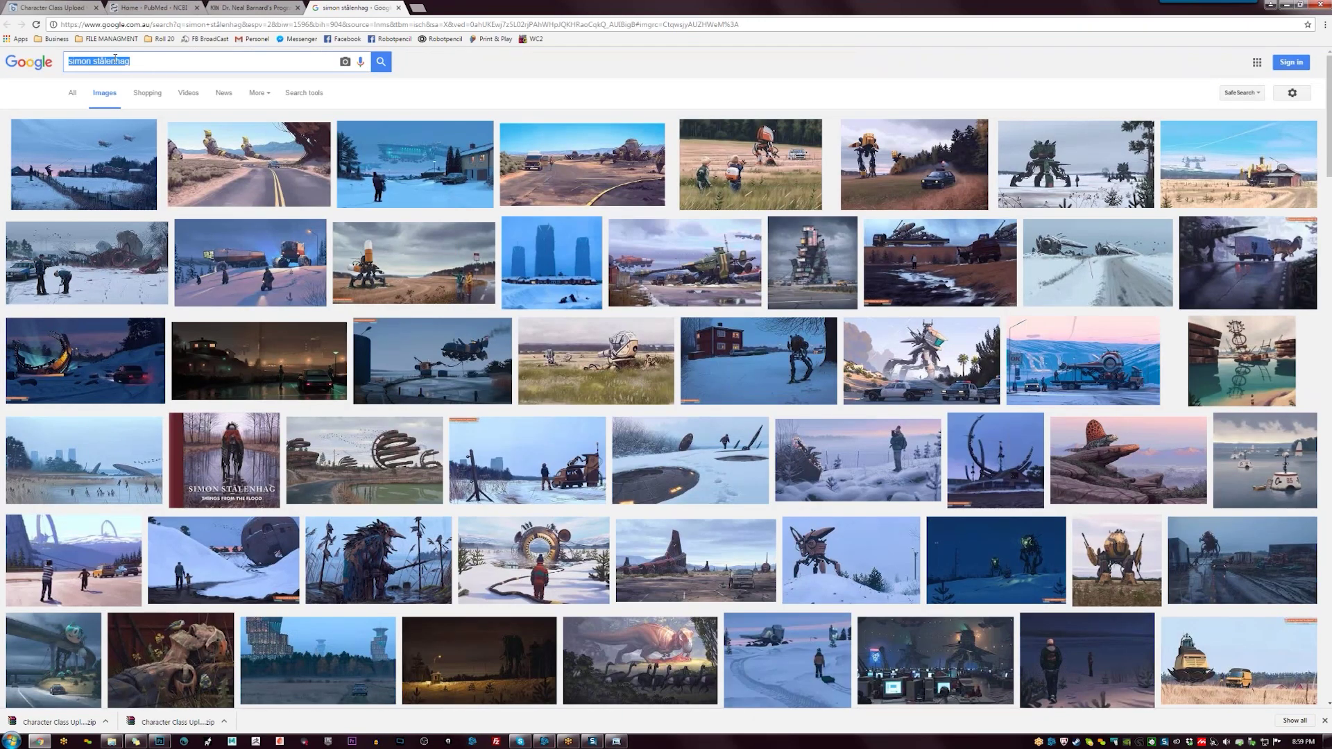
type("jamie jones")
key("Return")
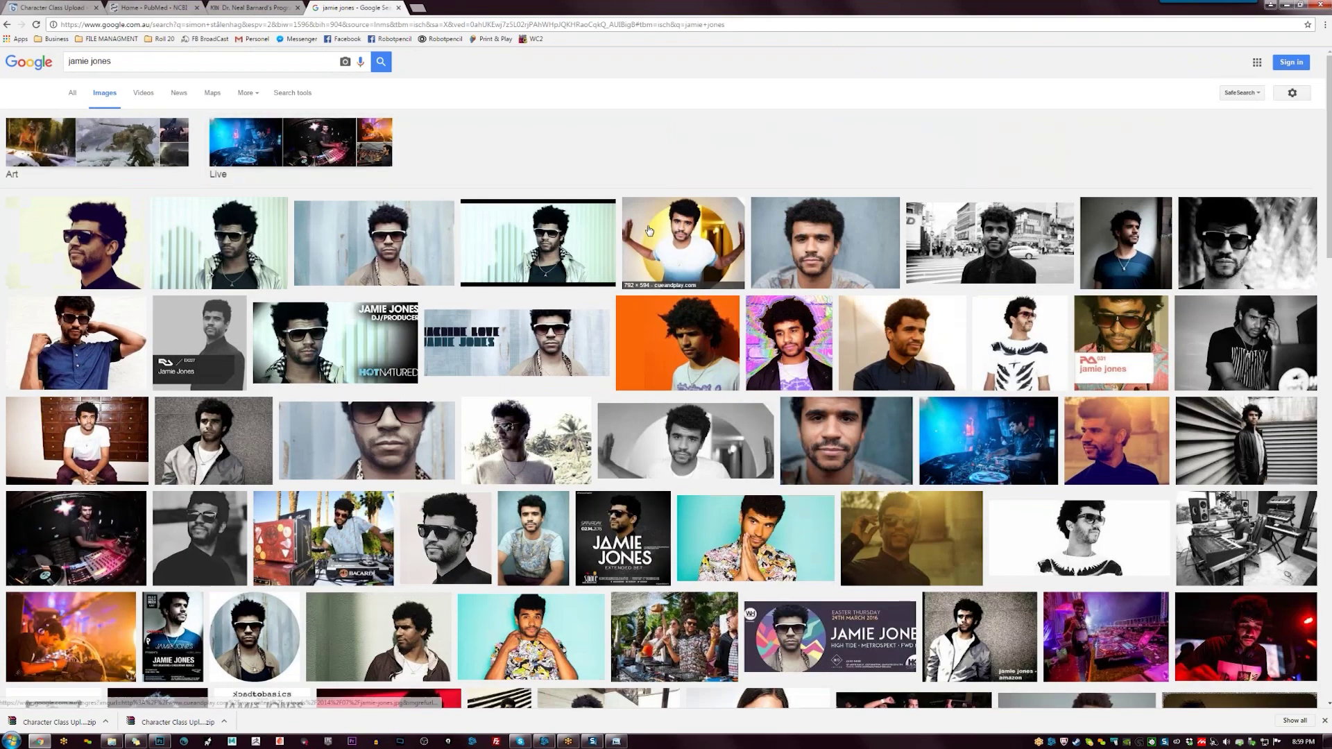
left_click(97, 142)
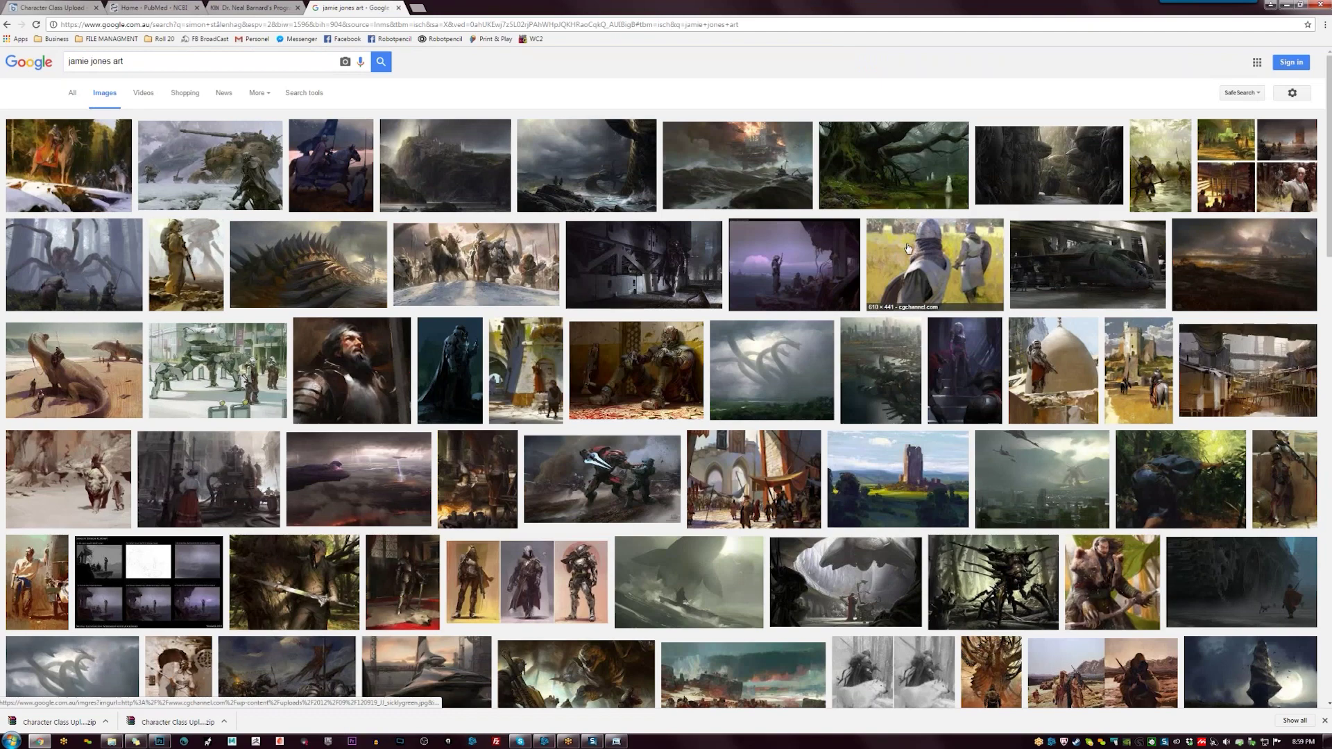
Browse deep into the Jamie Jones art results and preview the dark grey full-length female figure from robotpencil.org
scroll(544, 407, "down", 2)
scroll(544, 407, "down", 6)
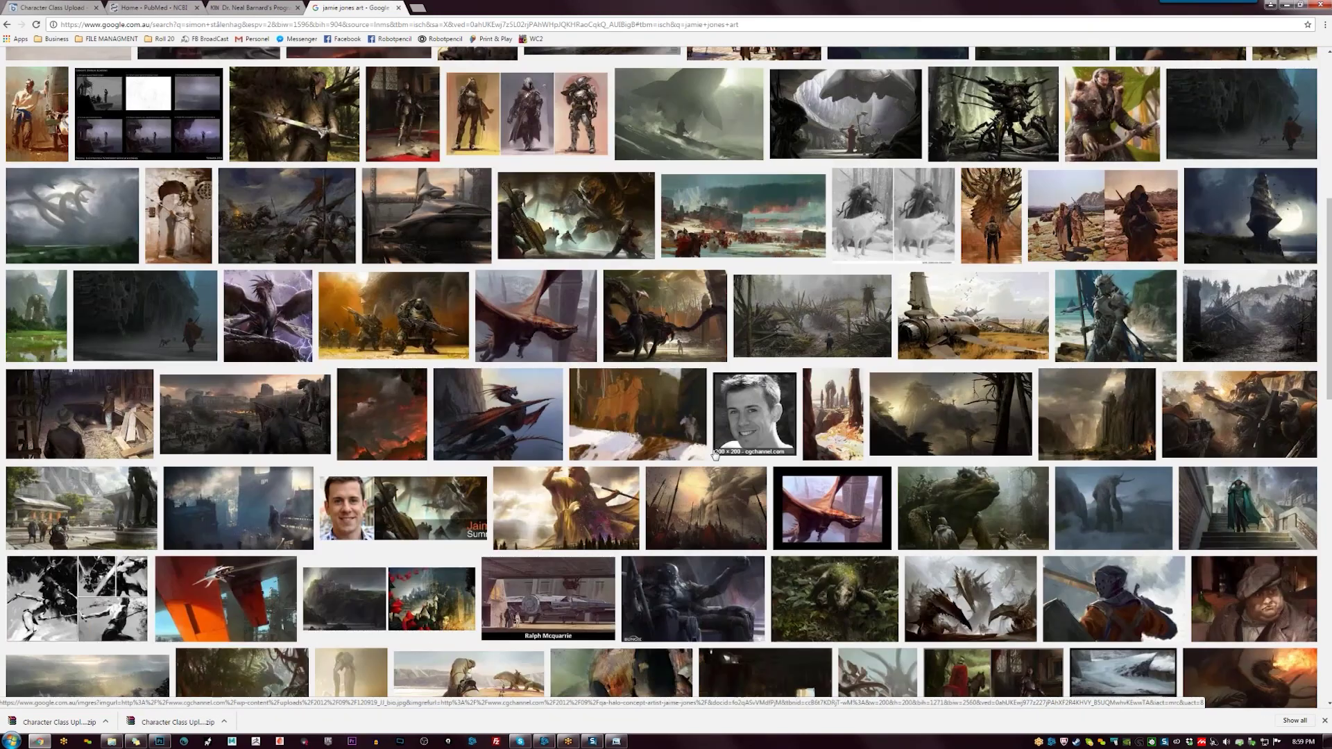
scroll(716, 444, "down", 2)
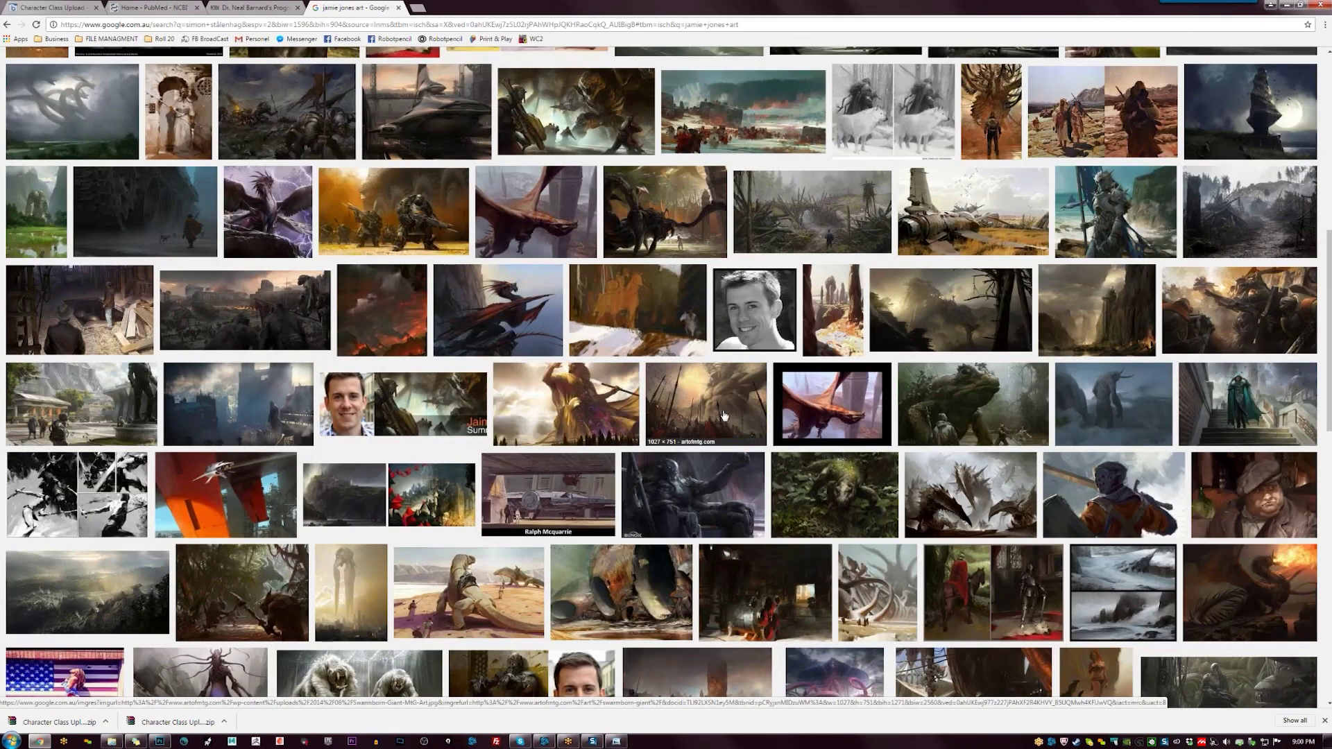
scroll(724, 415, "down", 3)
scroll(728, 412, "down", 3)
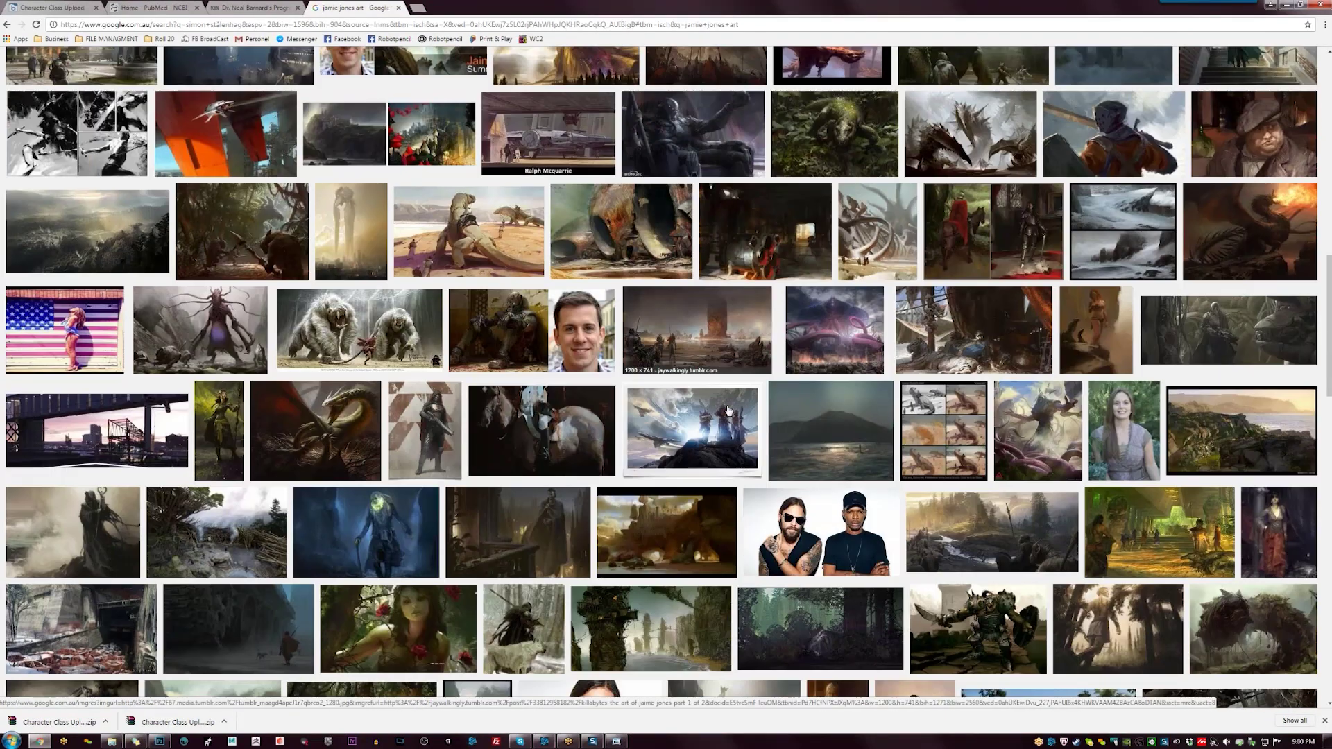
scroll(728, 411, "down", 4)
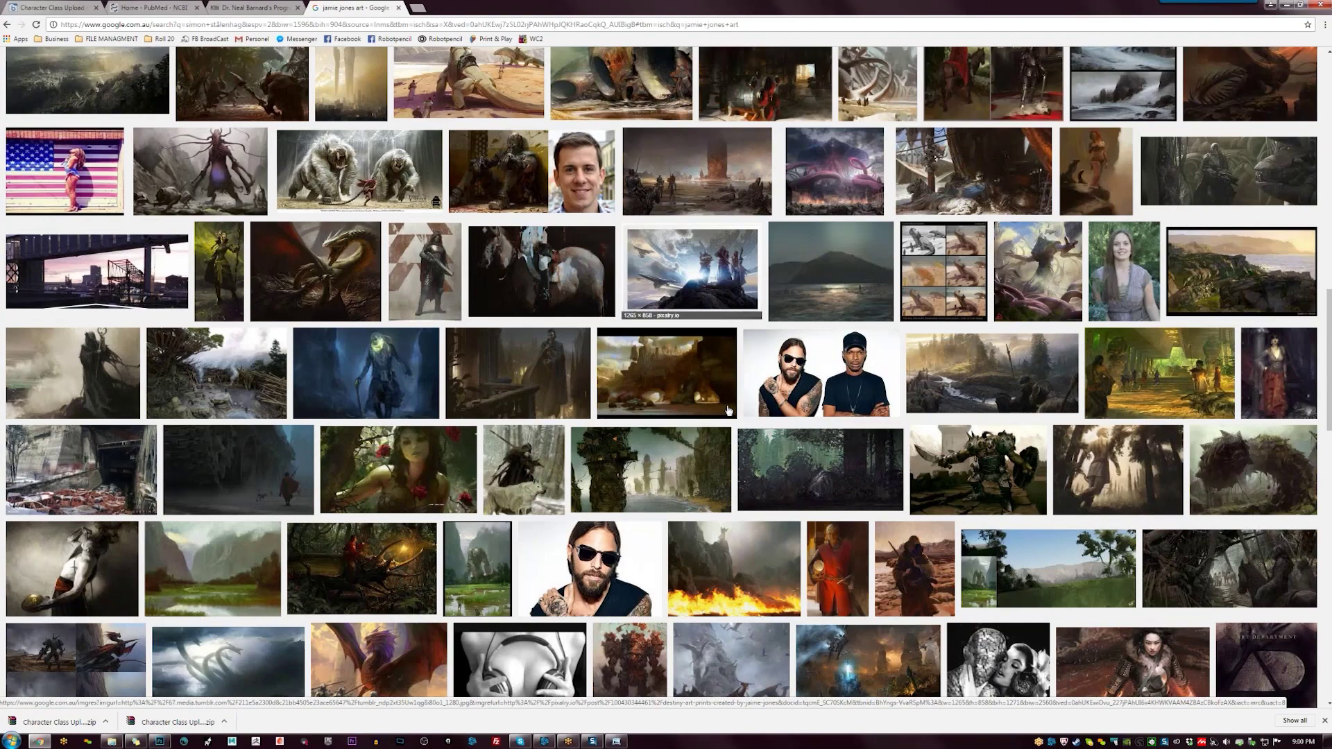
scroll(728, 408, "down", 3)
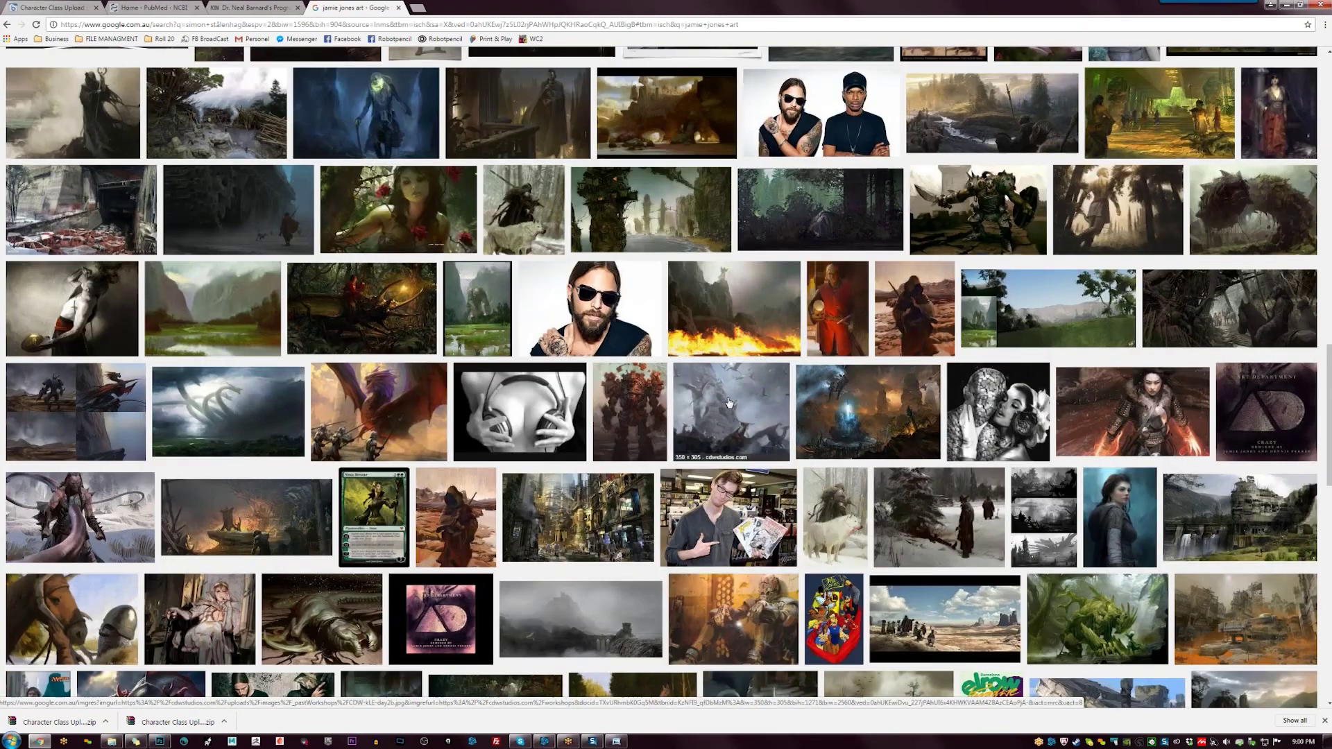
scroll(728, 402, "down", 2)
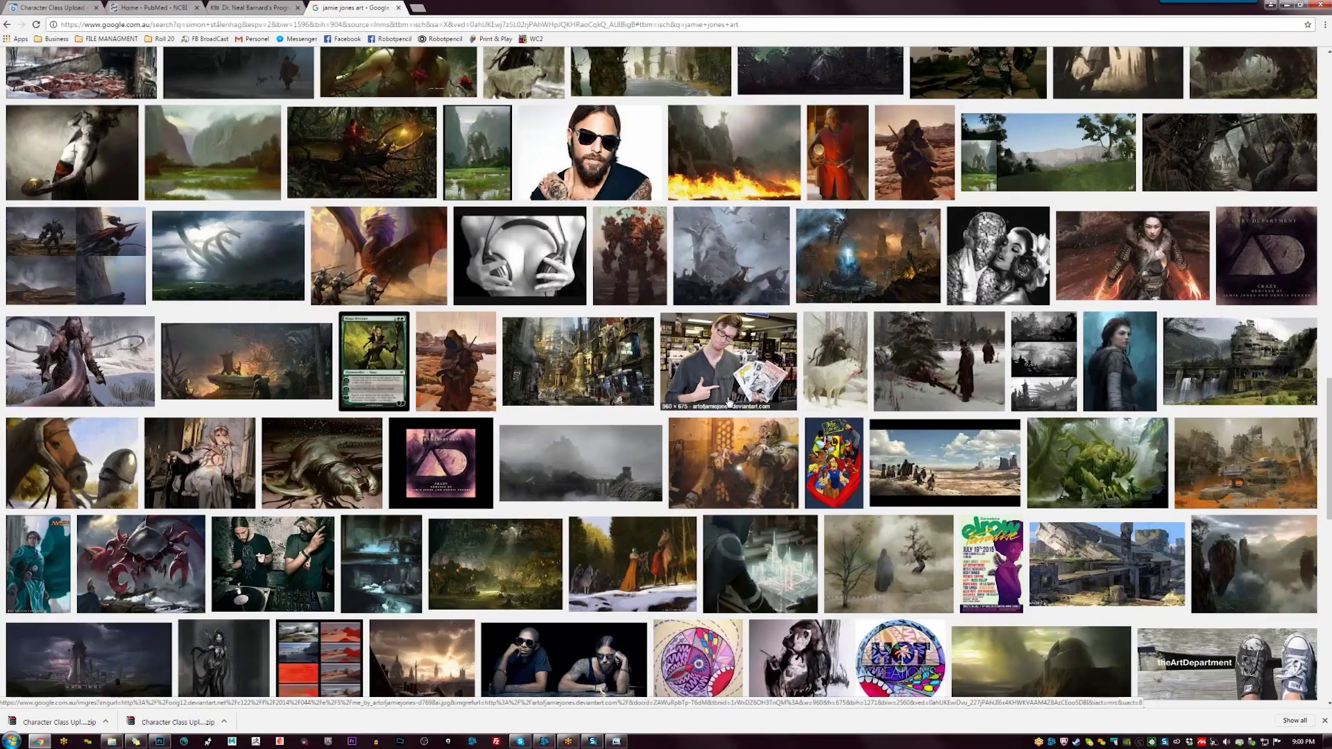
scroll(764, 402, "down", 3)
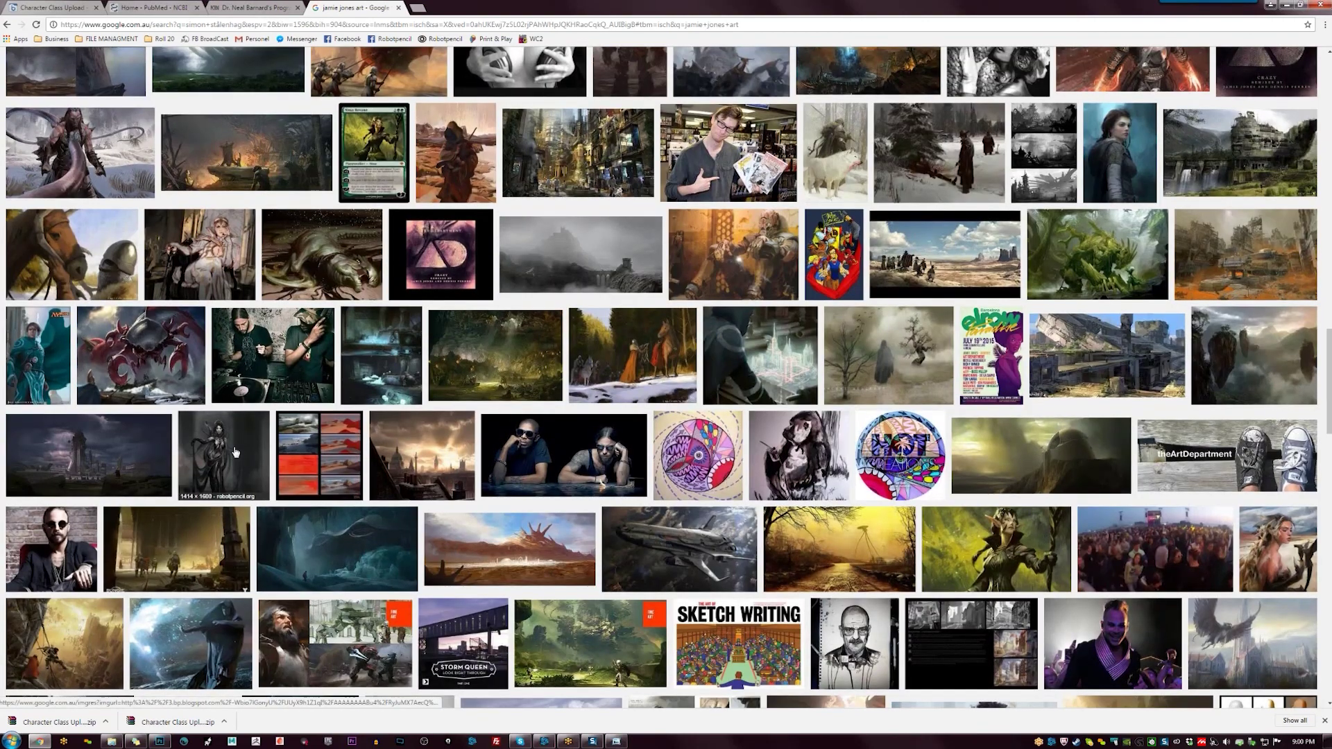
scroll(234, 452, "down", 2)
left_click(235, 335)
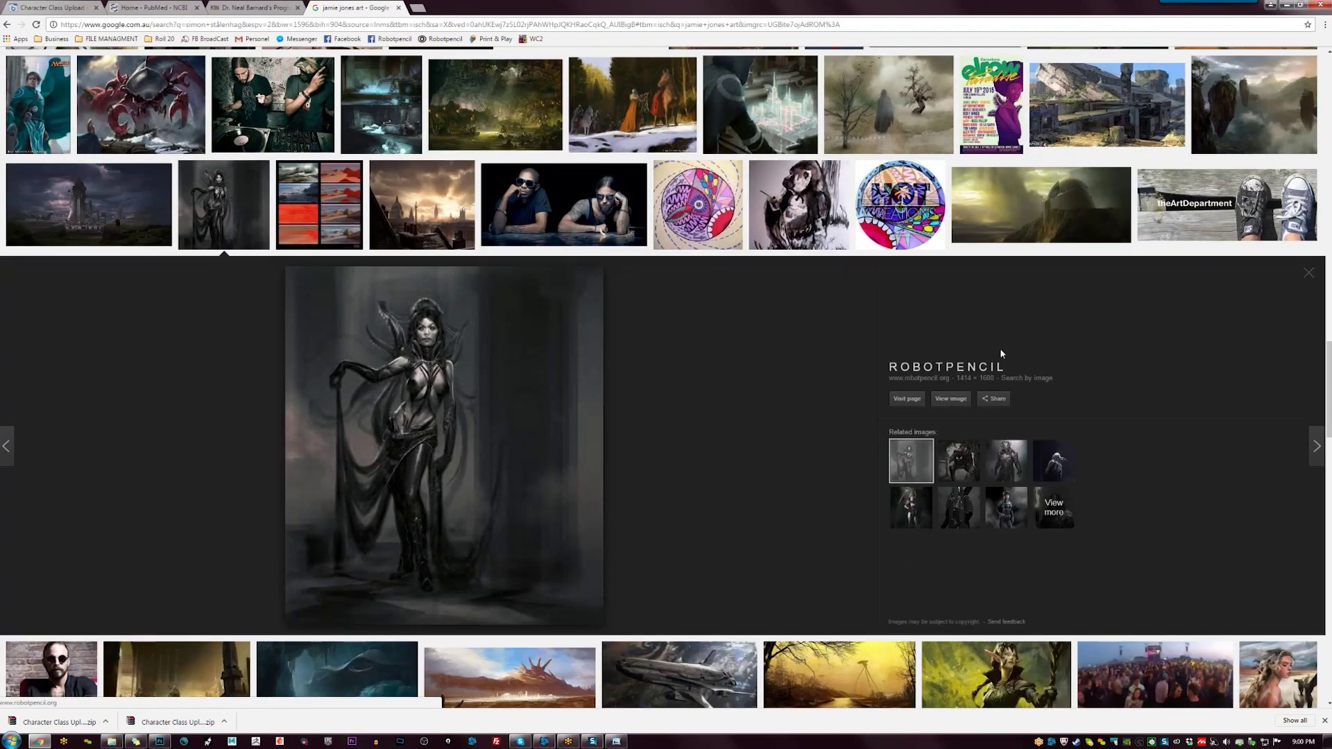
Preview the green Nissa elf painting and open the castle-by-the-lake result in a new tab
scroll(1011, 337, "down", 8)
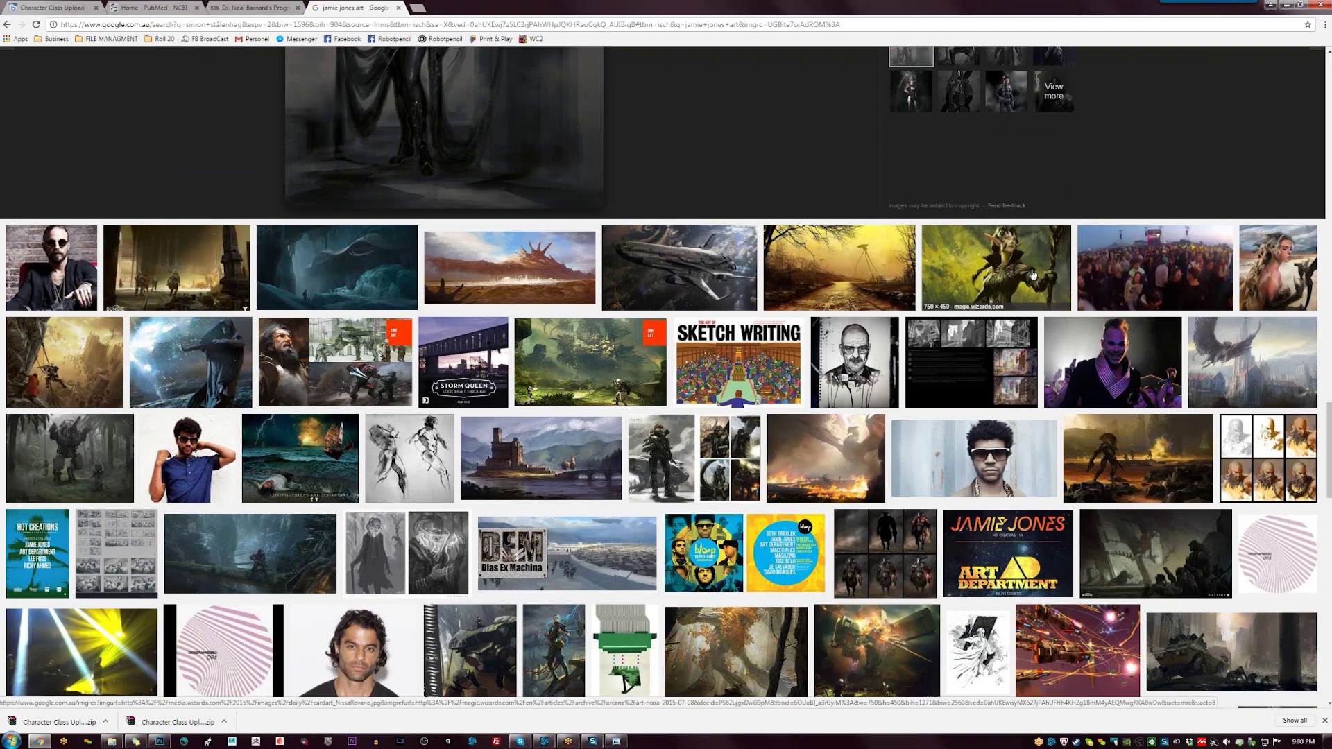
left_click(1032, 275)
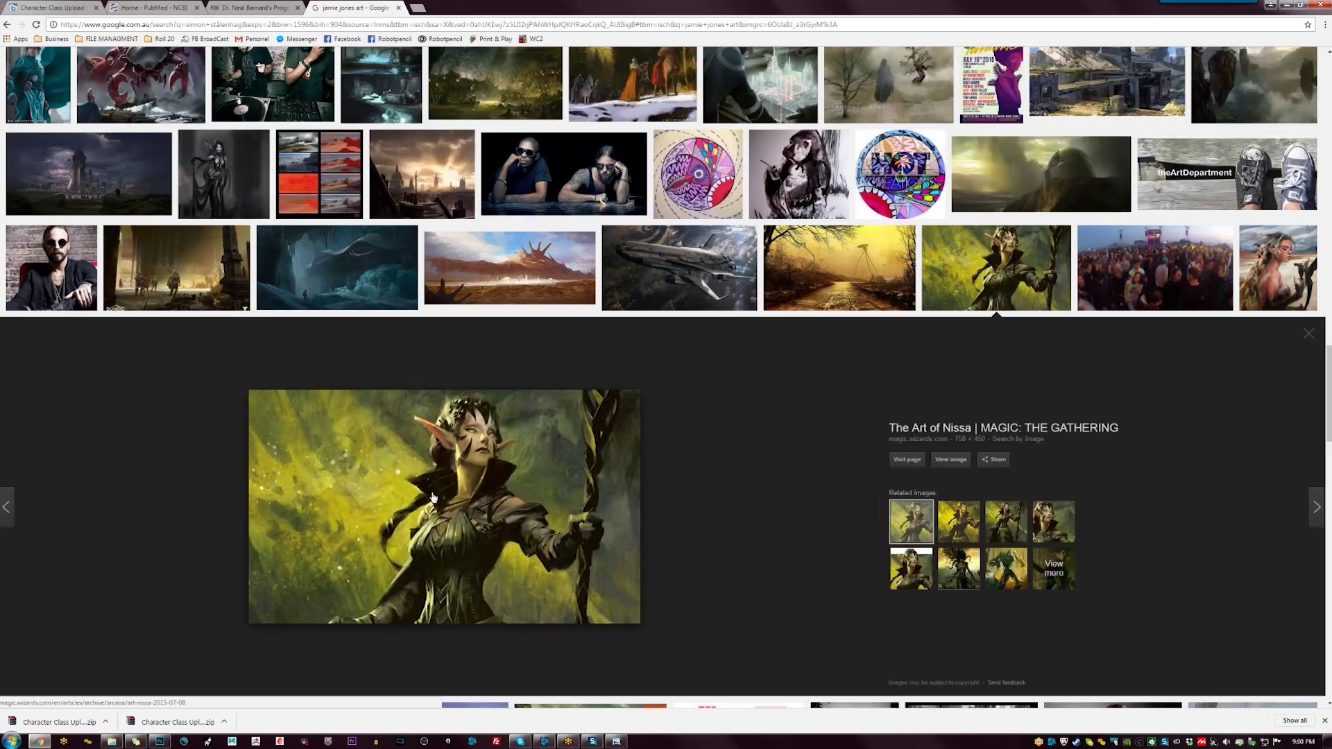
scroll(433, 497, "down", 5)
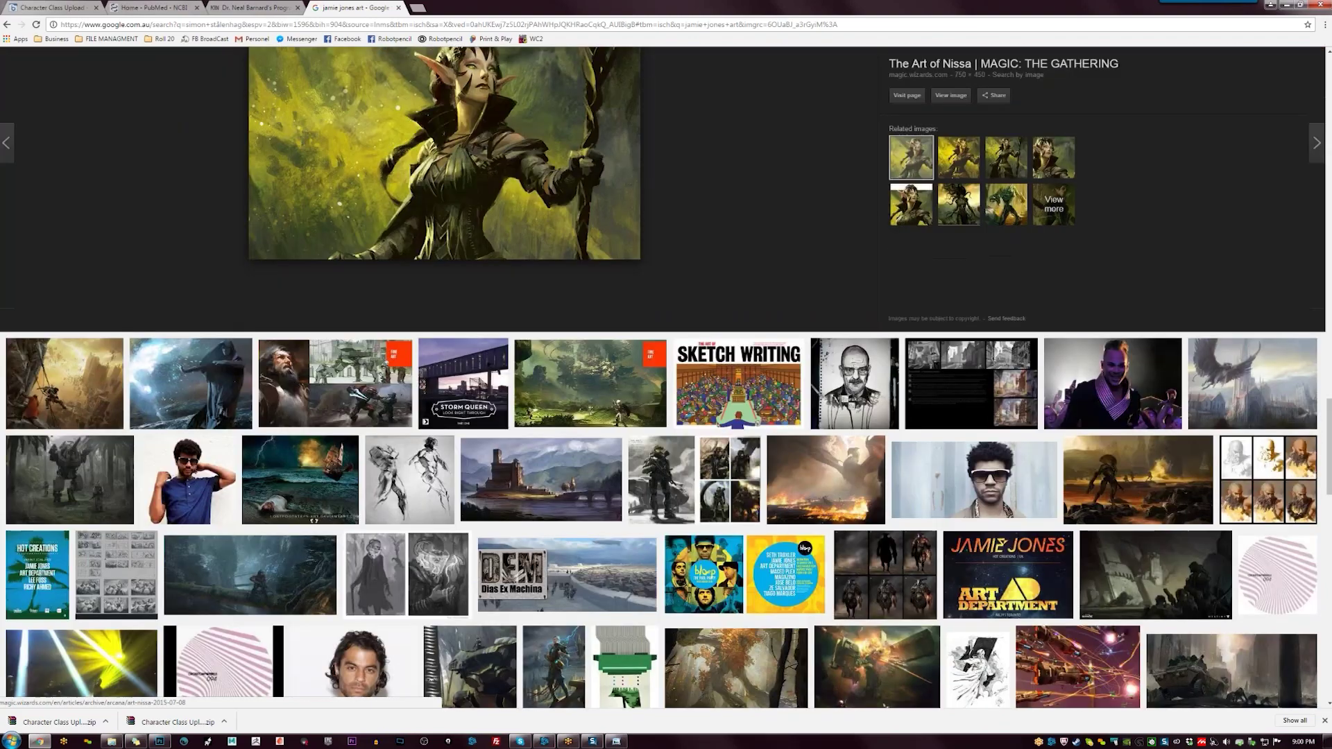
scroll(588, 293, "down", 3)
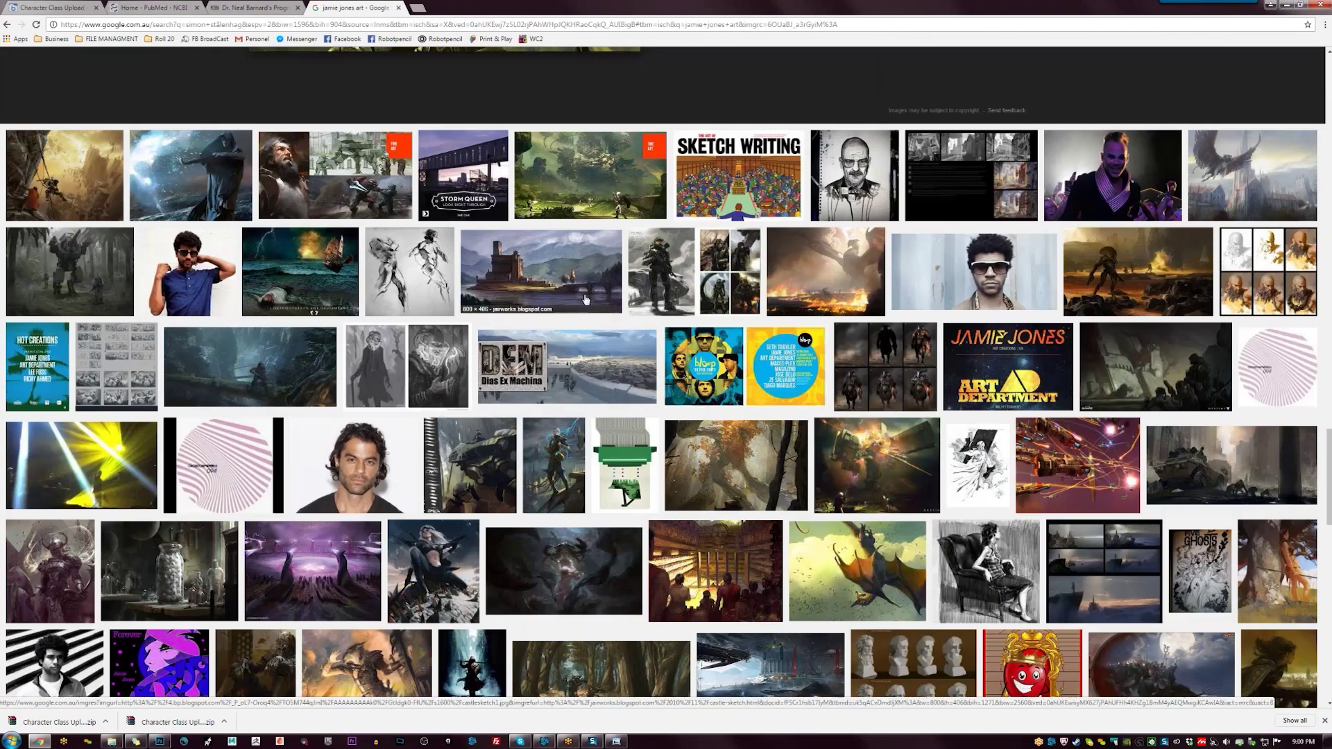
scroll(581, 307, "up", 20)
middle_click(582, 305)
Preview the dark caped armoured figure near the start of the Jamie Jones art results and look through further results
scroll(581, 305, "down", 3)
scroll(582, 305, "up", 3)
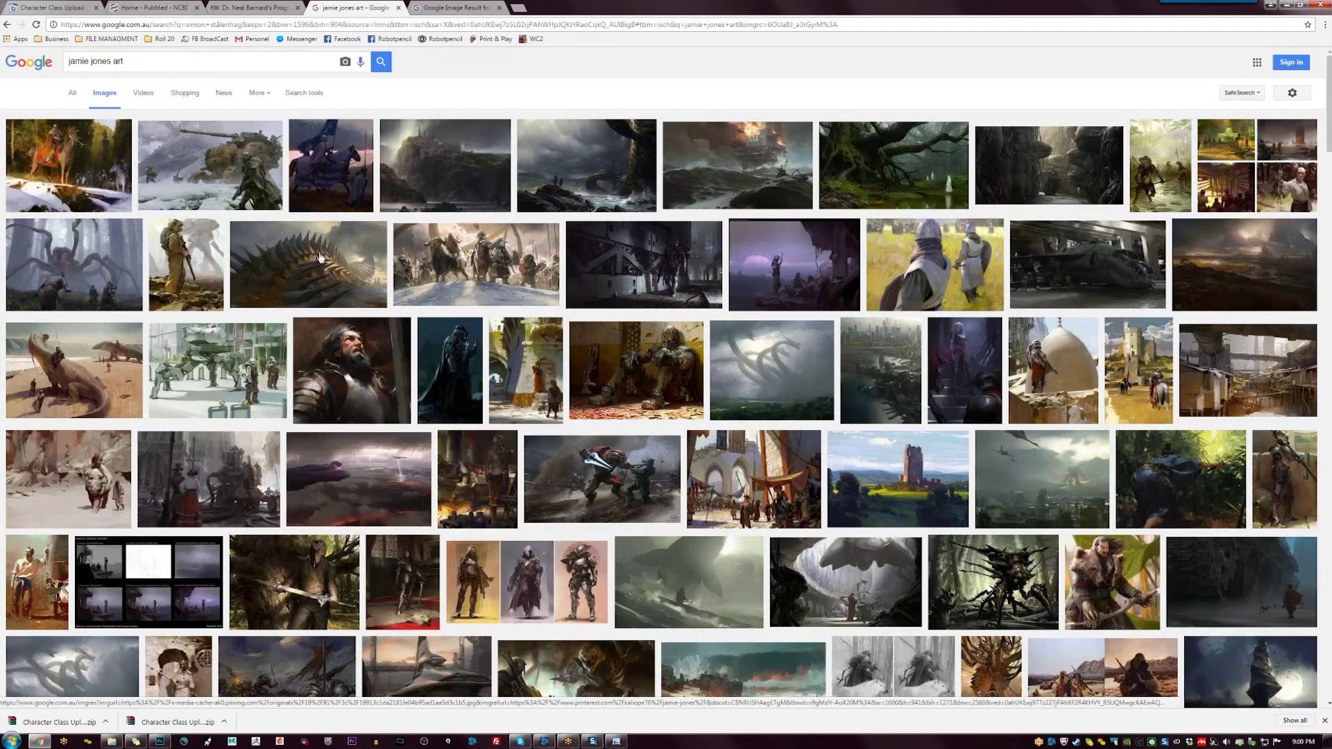
left_click(447, 370)
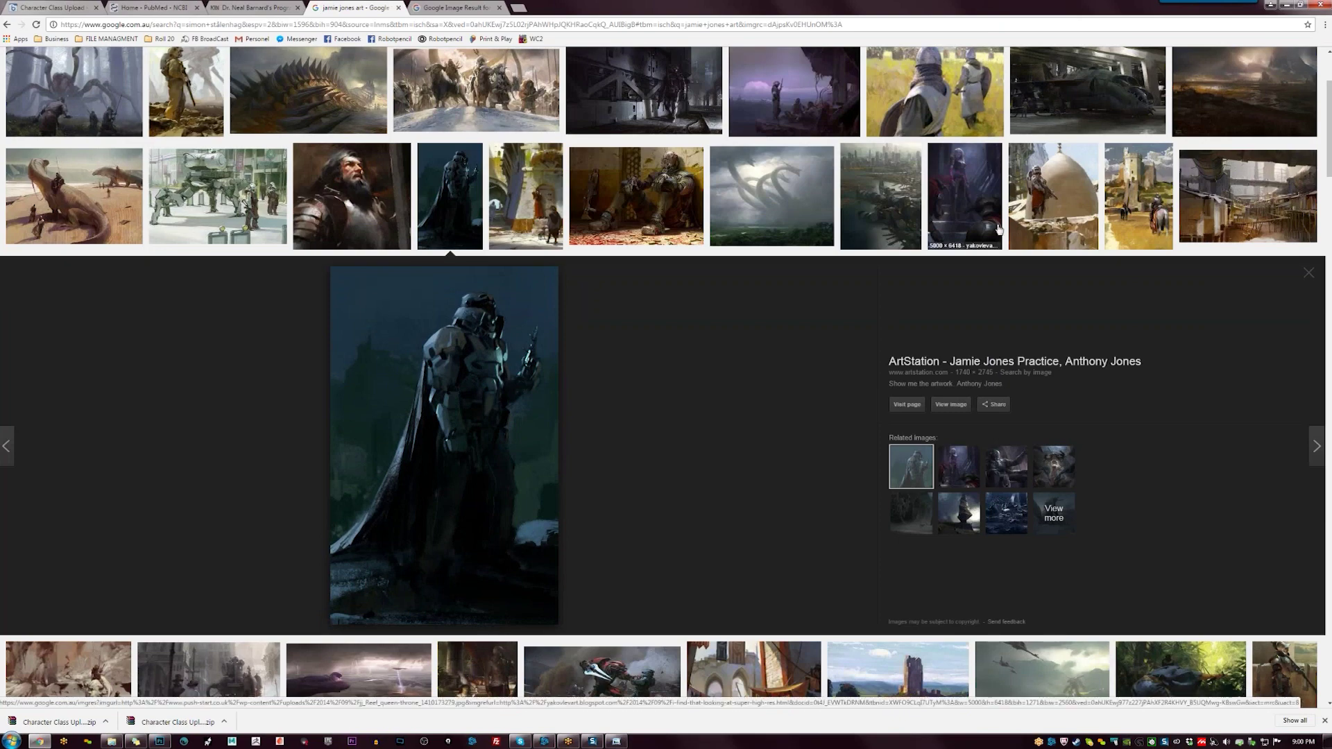
scroll(998, 231, "down", 10)
scroll(991, 76, "down", 4)
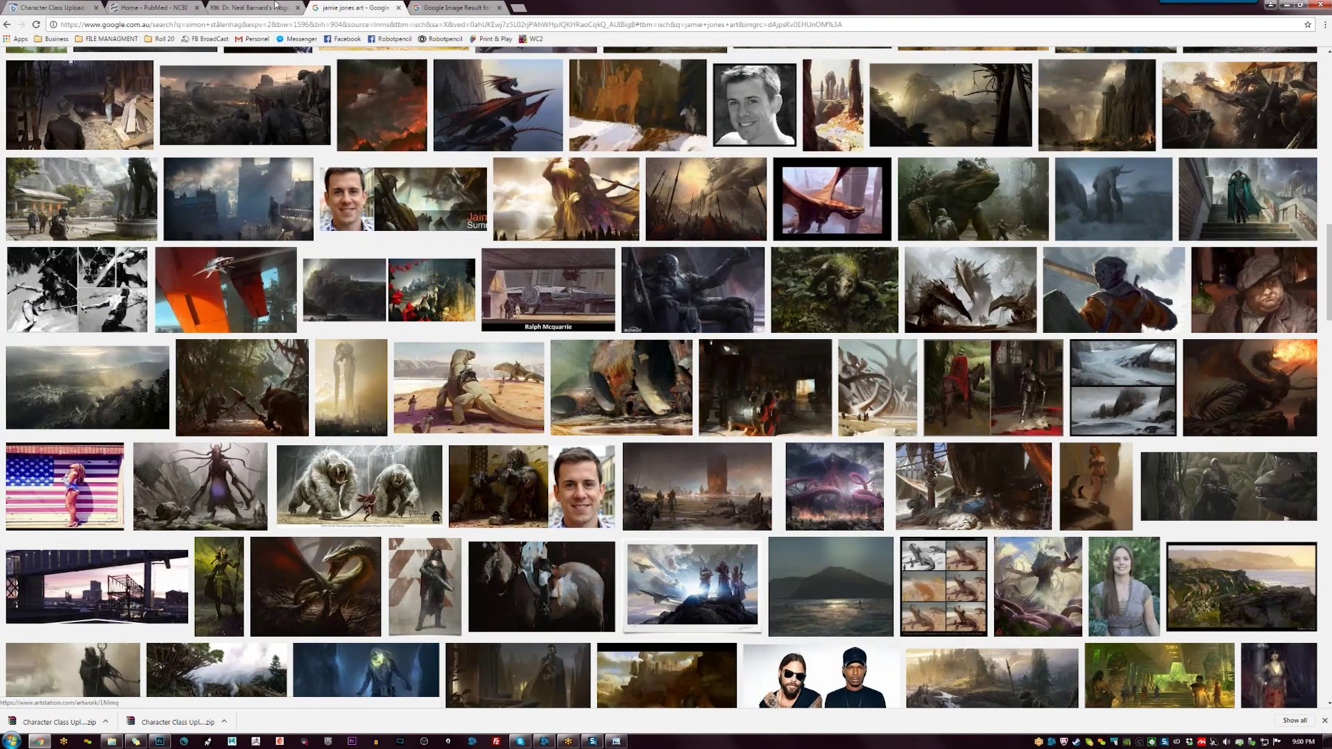
Return to the Simon Stålenhag image results, browse to their end and preview the giant mechanical owls painting
left_click(7, 24)
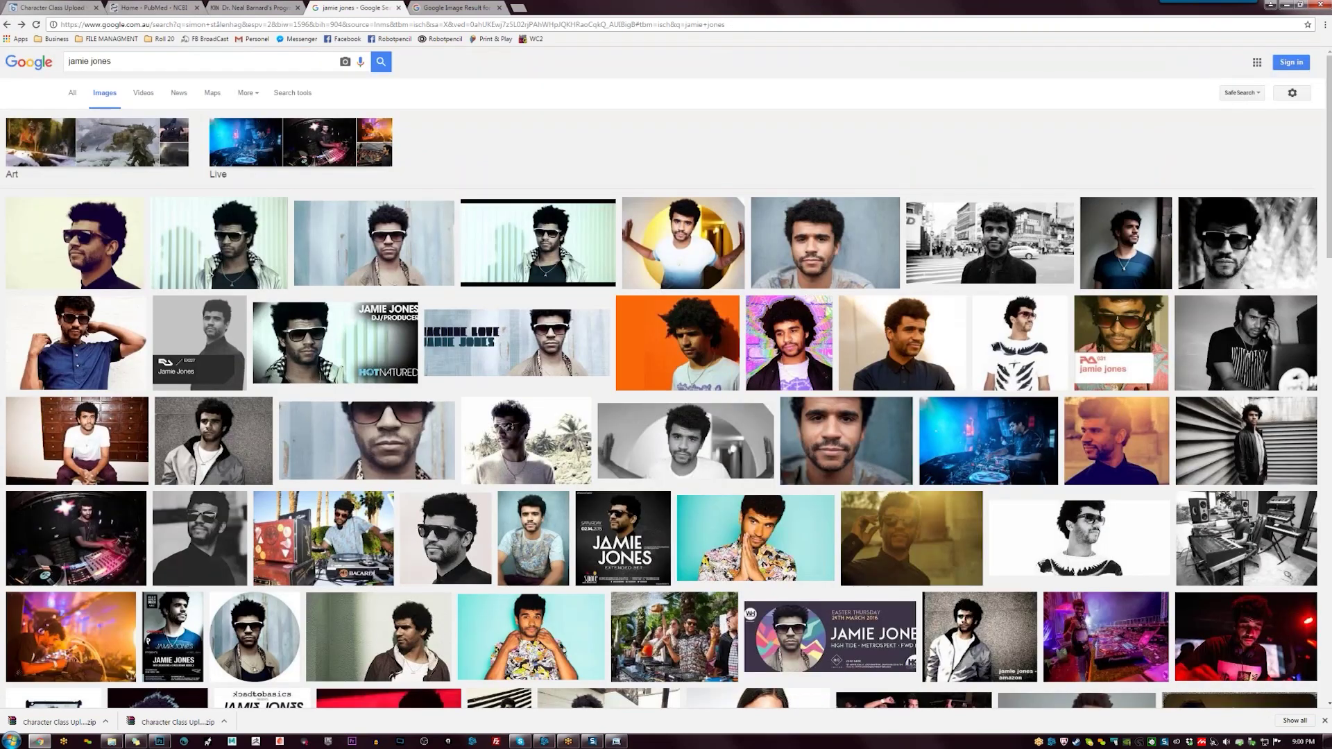
left_click(7, 25)
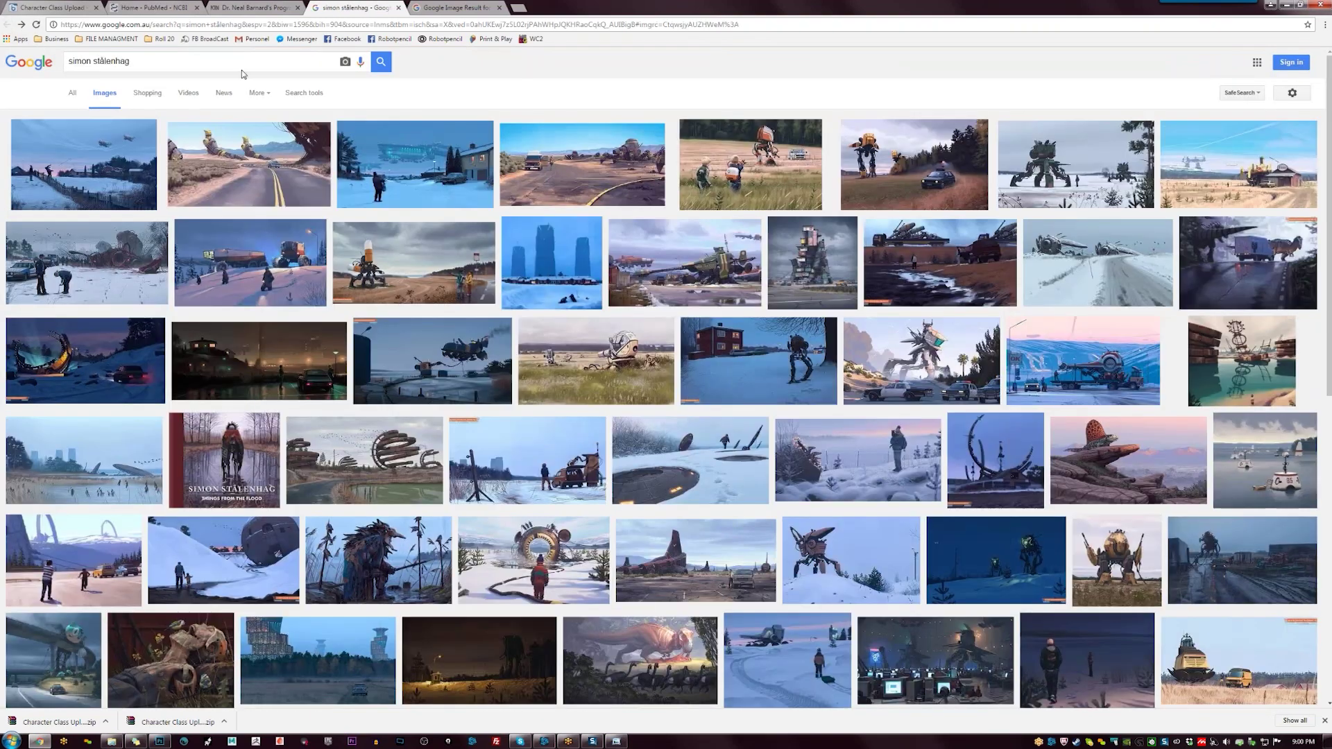
scroll(792, 395, "down", 10)
scroll(805, 394, "down", 2)
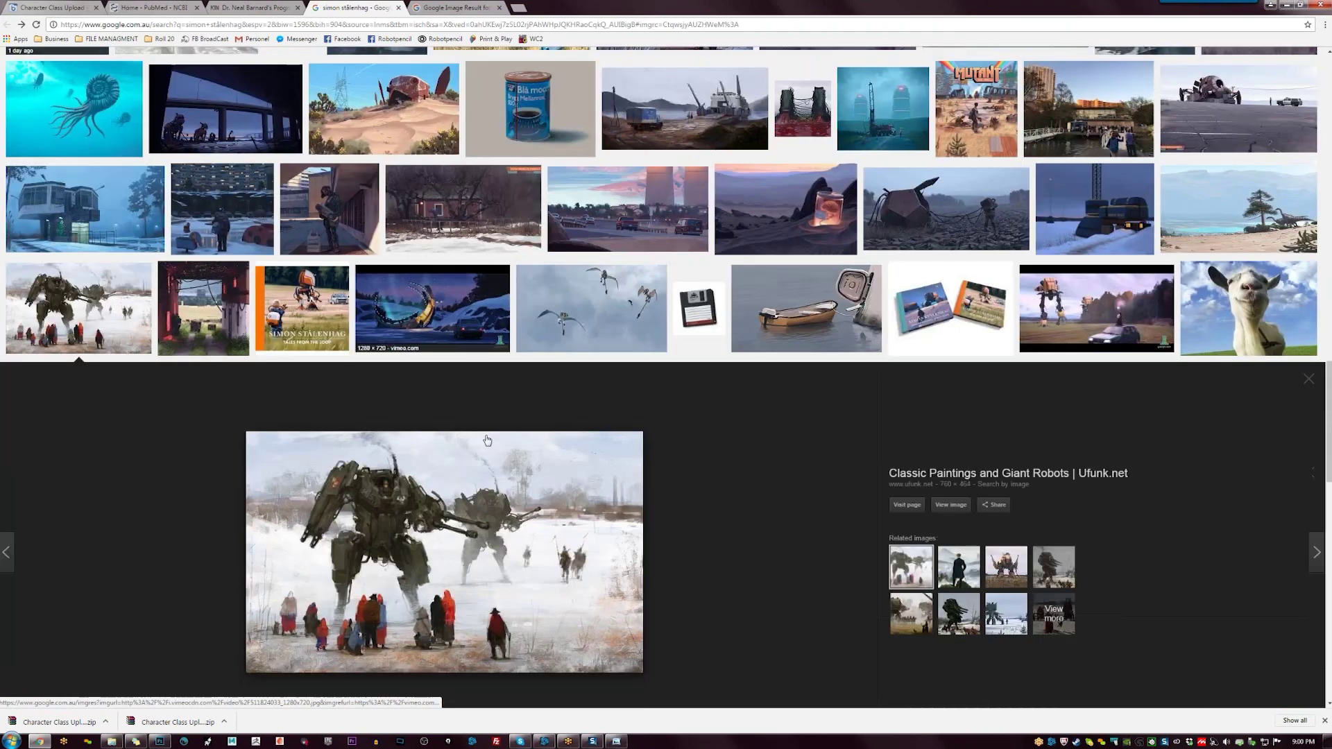
scroll(485, 438, "down", 7)
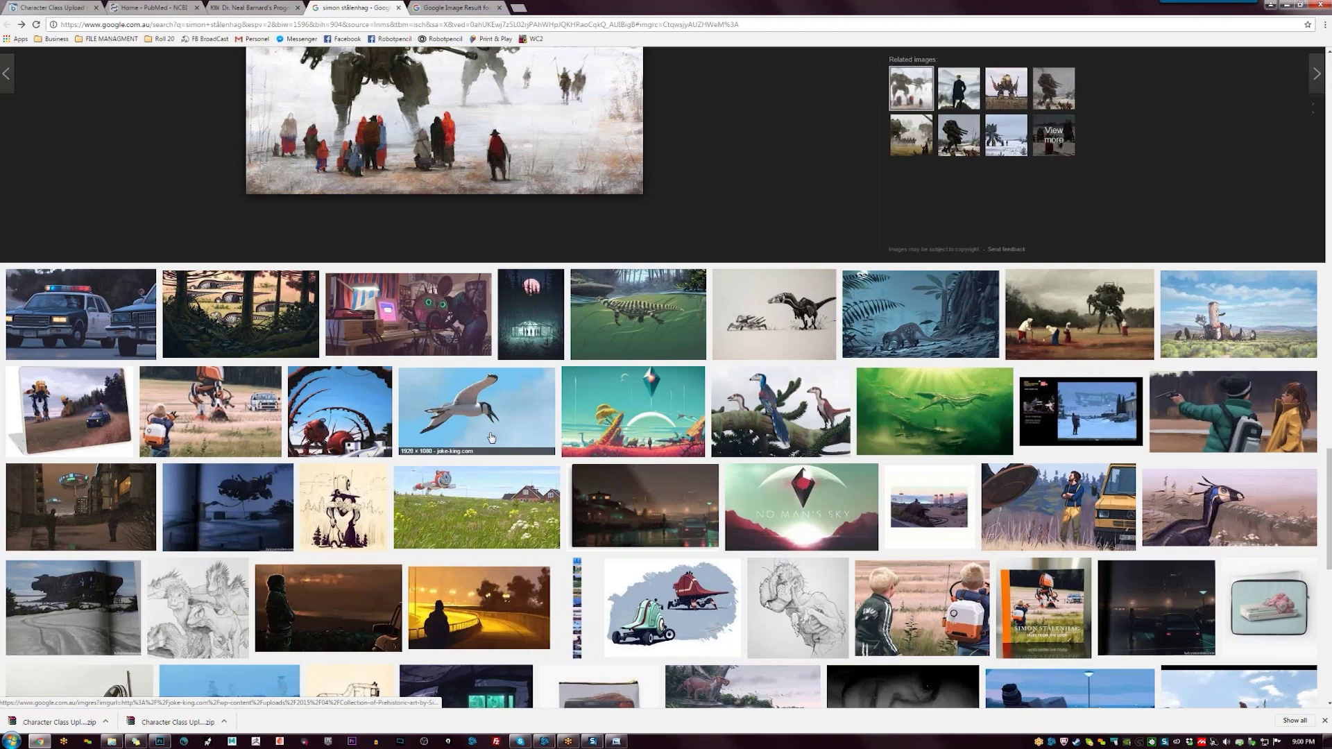
scroll(491, 436, "down", 4)
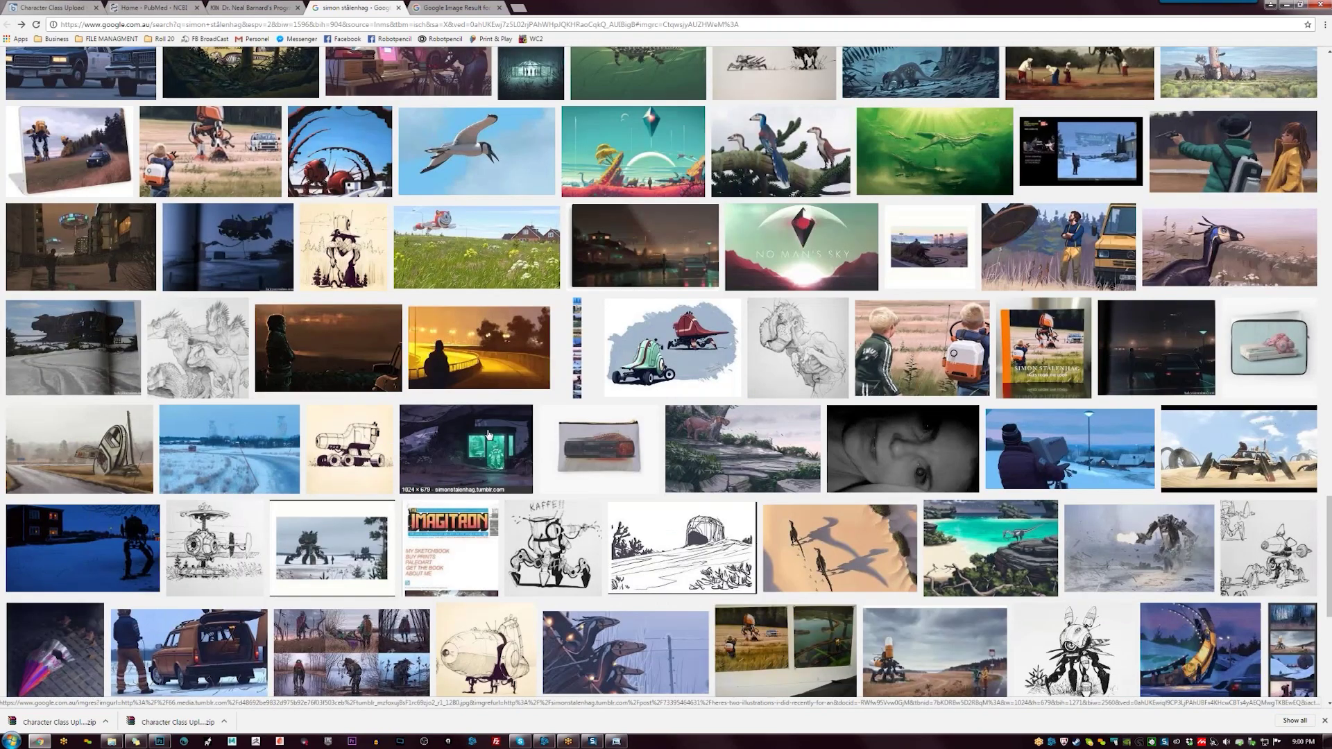
scroll(487, 433, "down", 3)
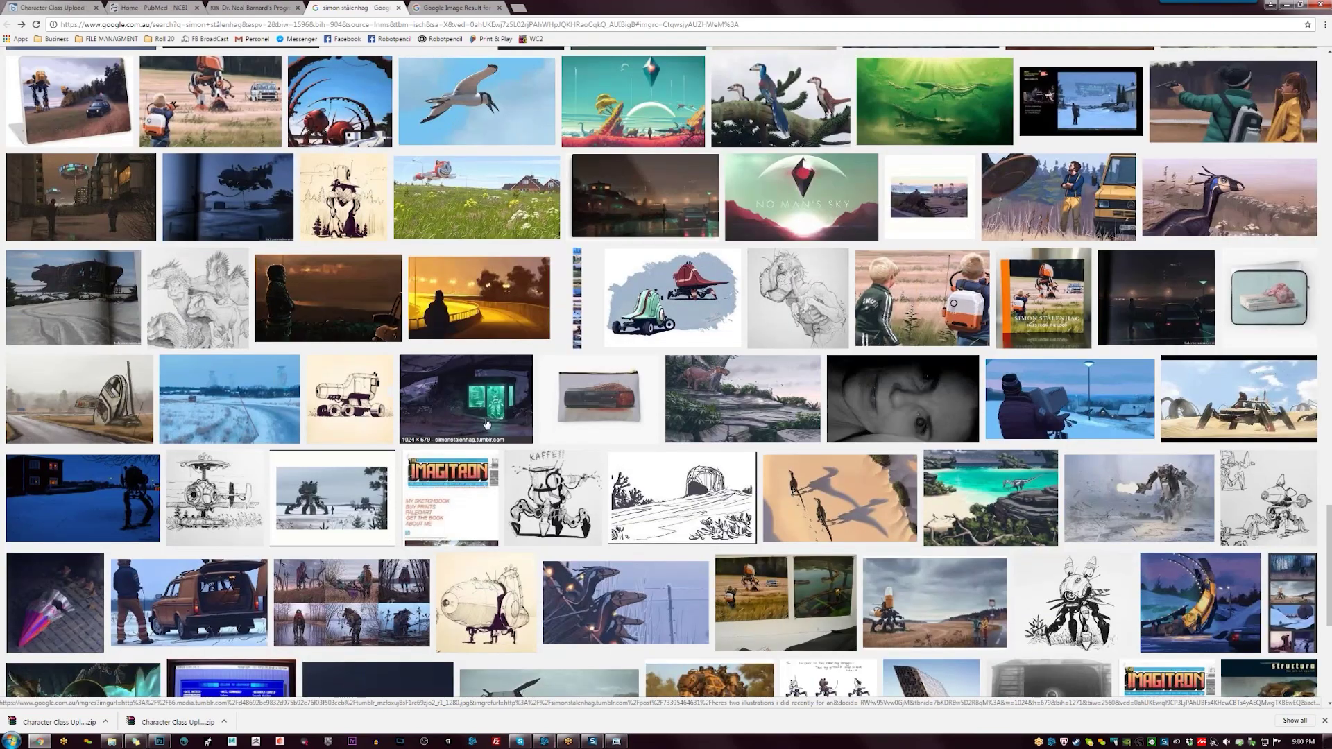
scroll(483, 424, "down", 2)
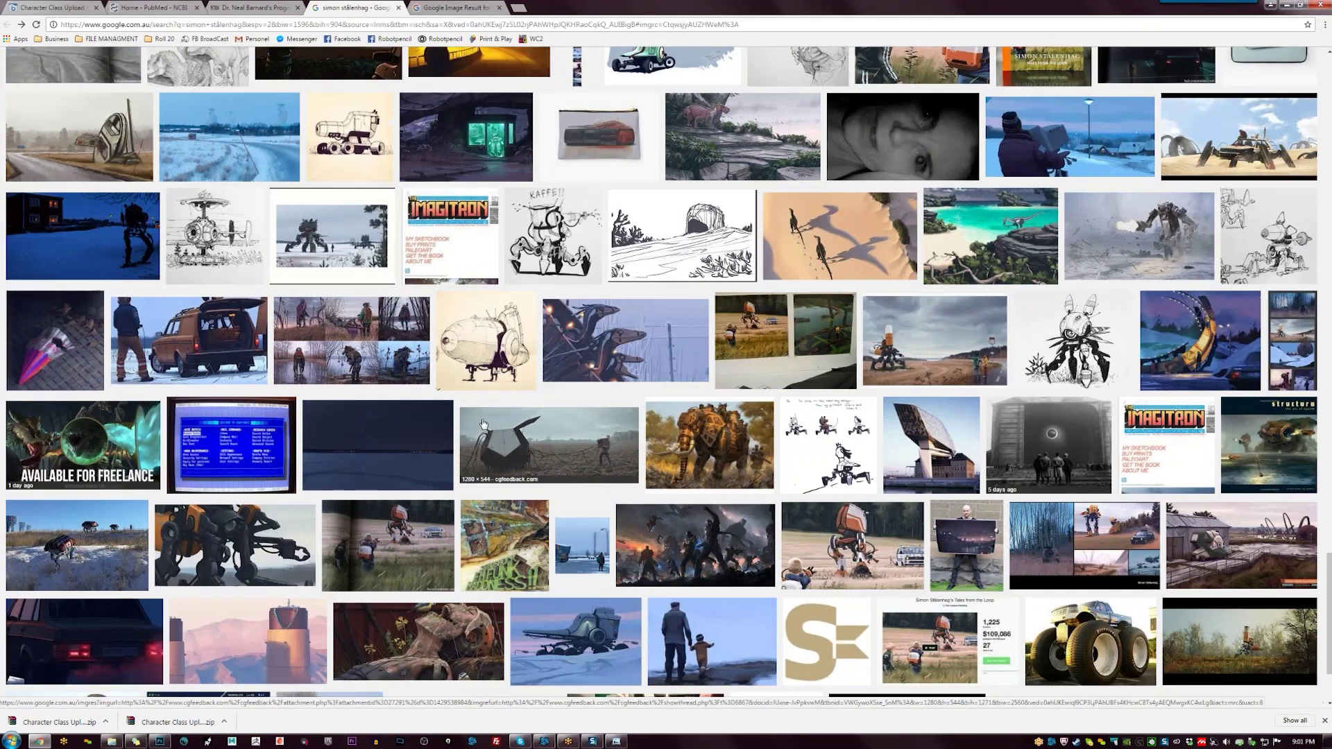
scroll(483, 425, "down", 2)
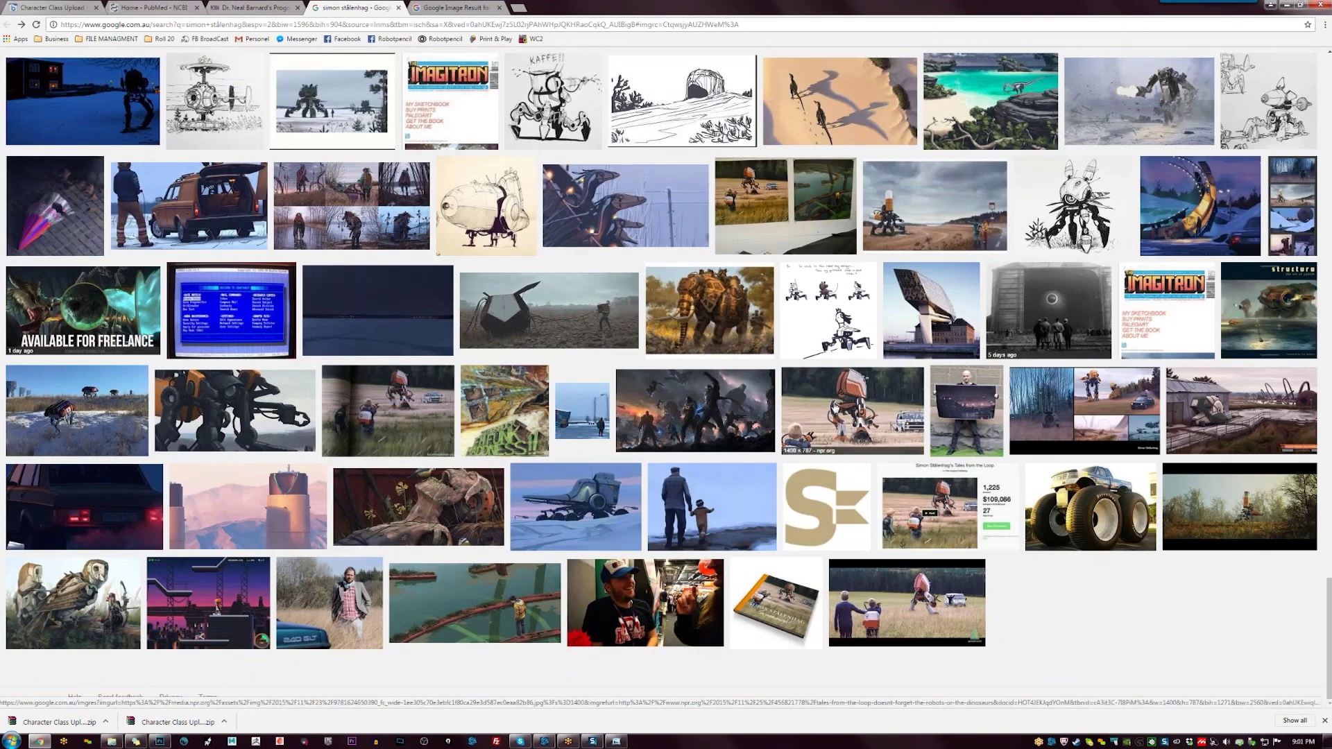
left_click(103, 615)
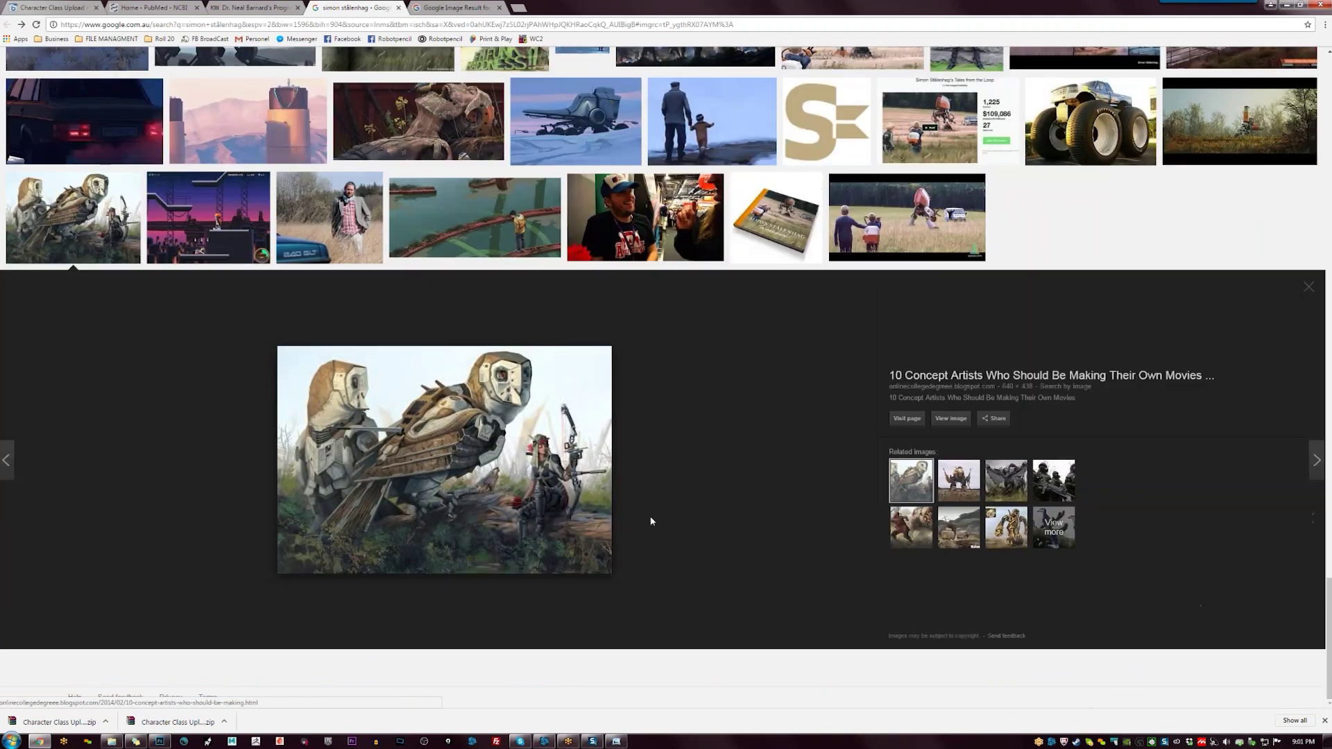
Preview the green long-barrelled machine and the two children facing the red robot from the first Simon Stålenhag results
scroll(643, 526, "up", 10)
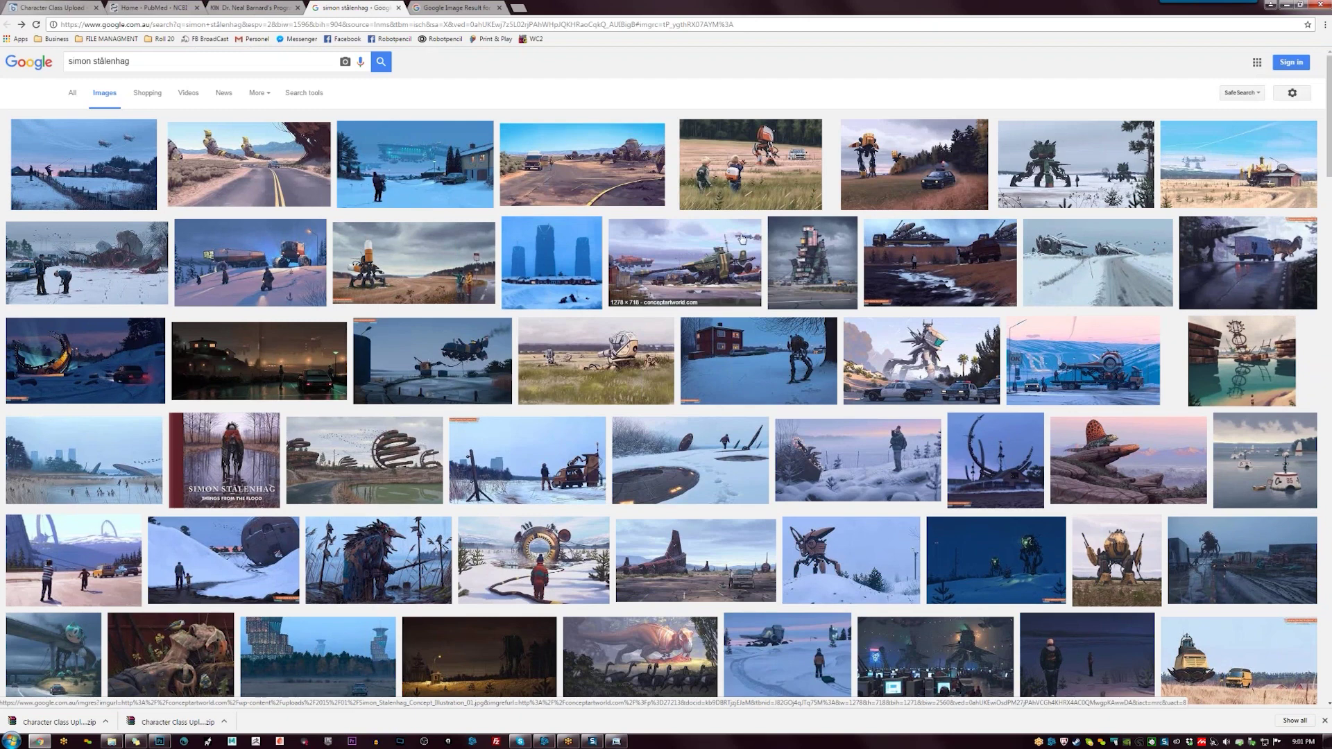
left_click(702, 251)
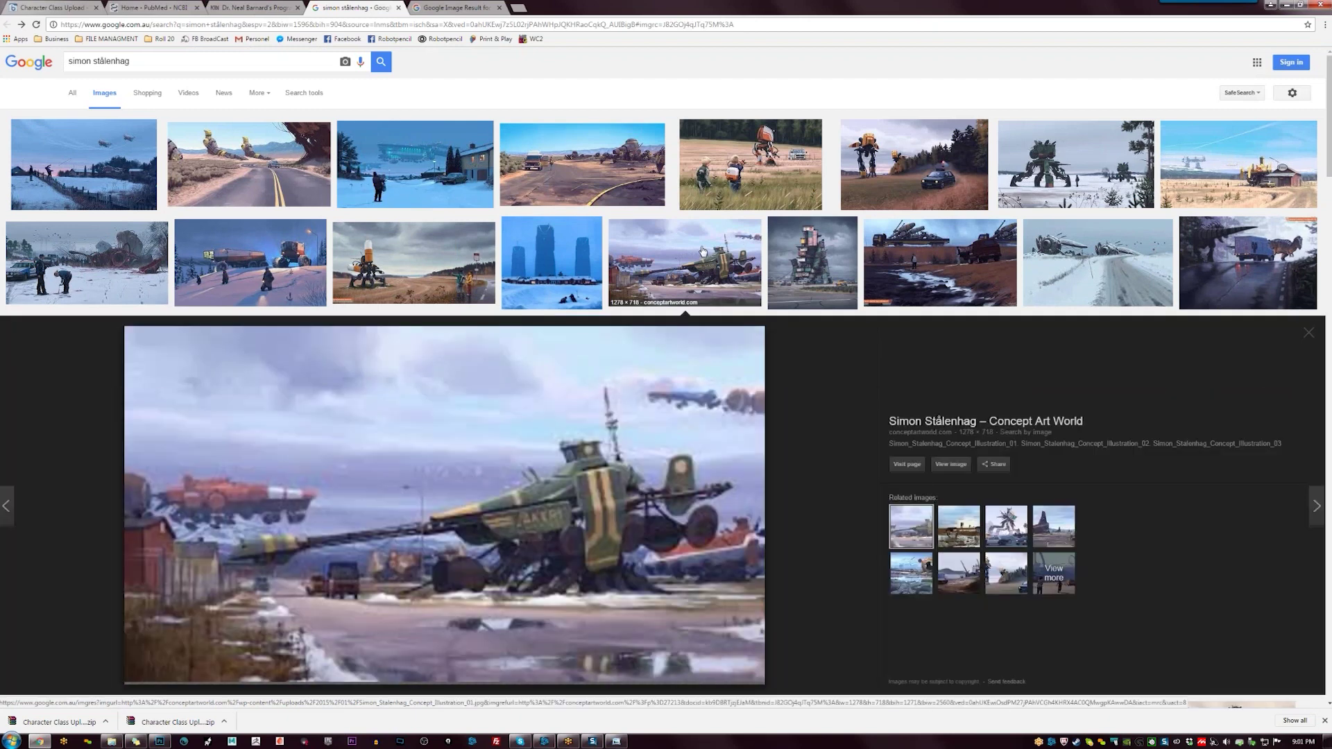
left_click(766, 174)
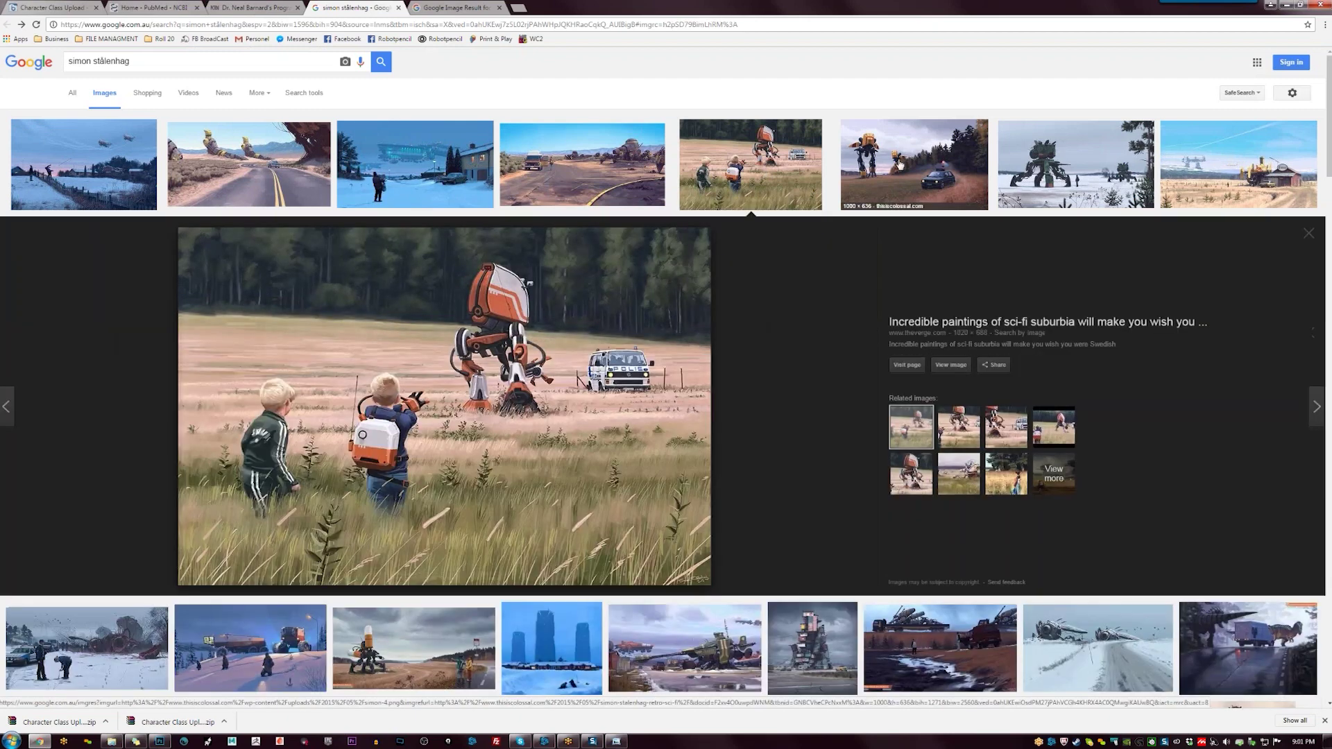
Preview the last three paintings of the first row, from the yellow robots behind a car to the Esso station scene
left_click(911, 198)
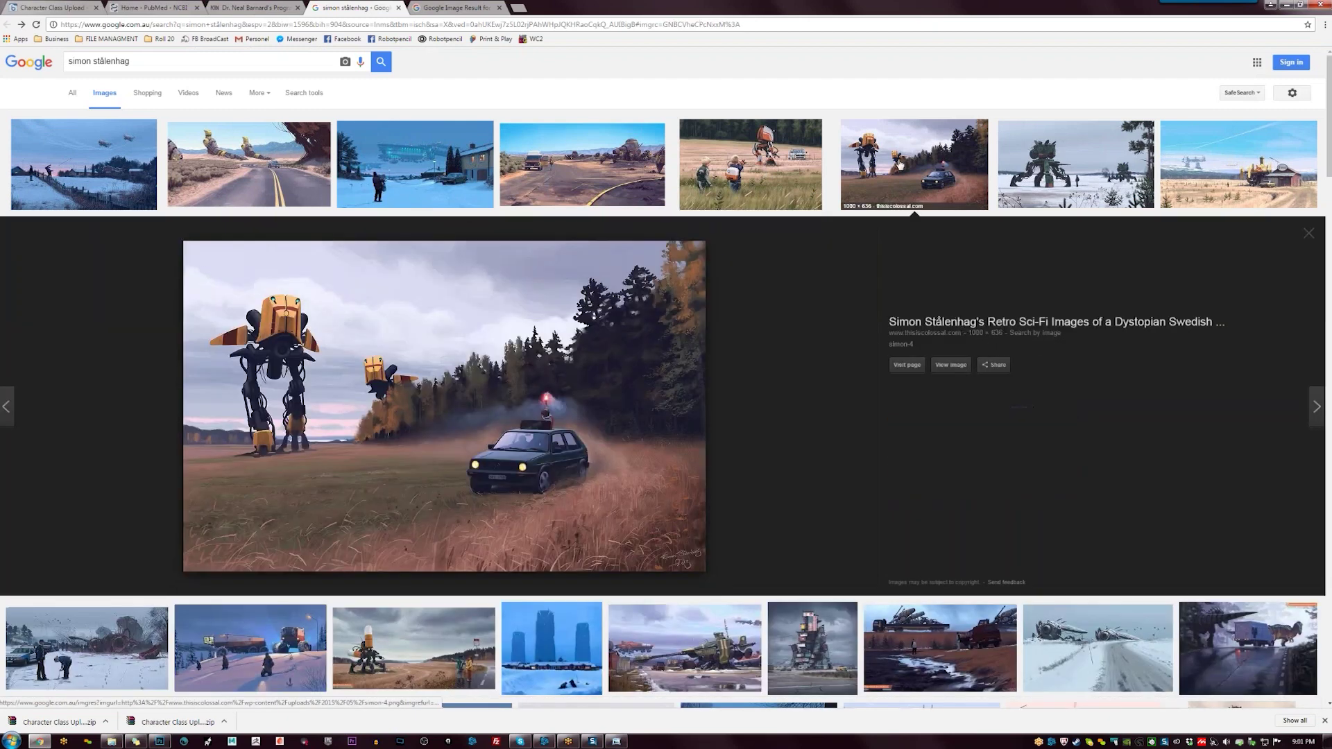
left_click(1082, 163)
left_click(1238, 166)
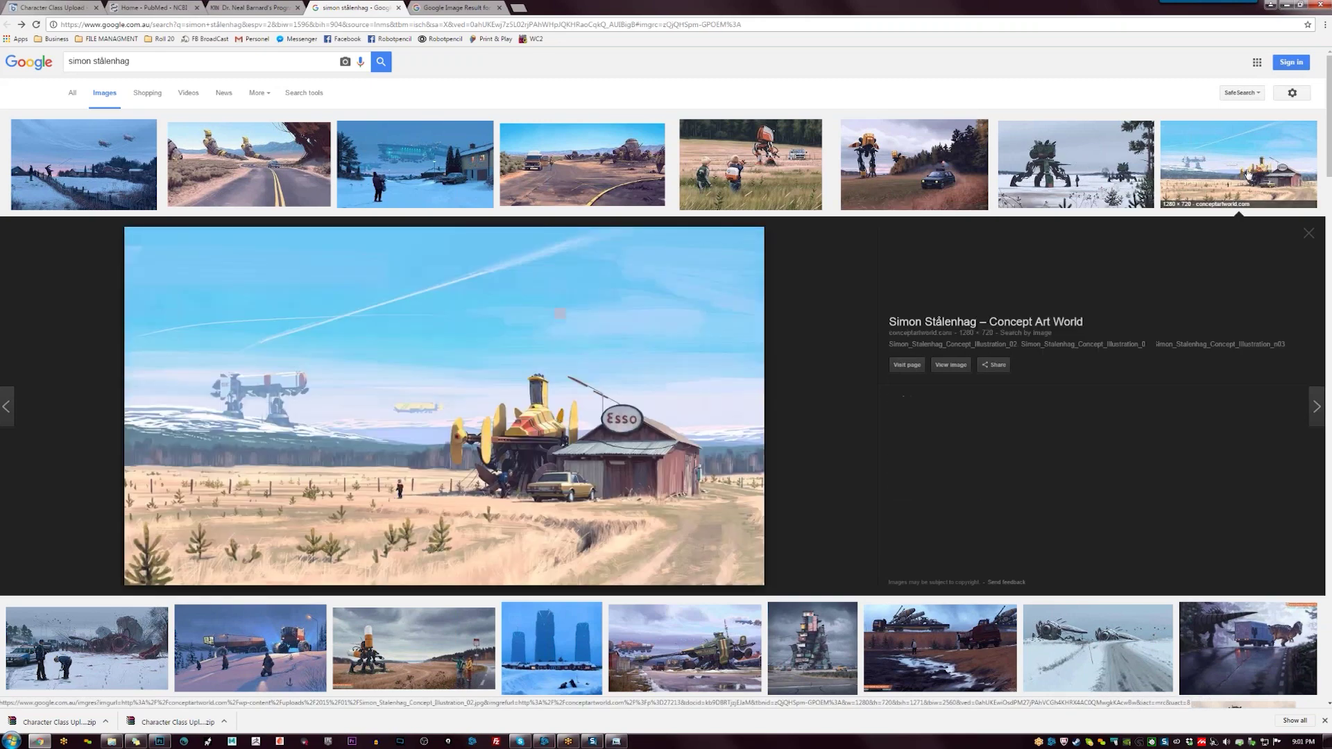
Preview the snowy police scene with the wrecked red machine and look over the neighbouring results
scroll(775, 360, "down", 3)
left_click(86, 492)
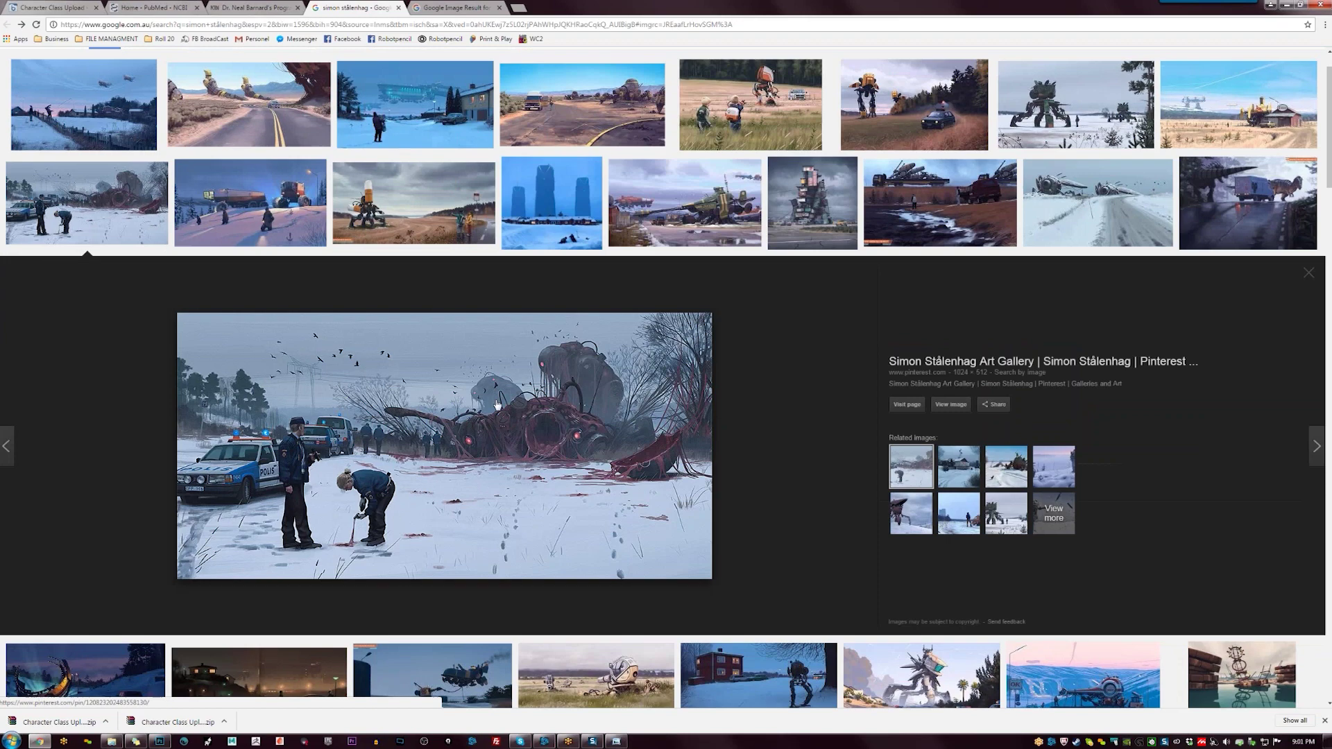
scroll(497, 404, "down", 2)
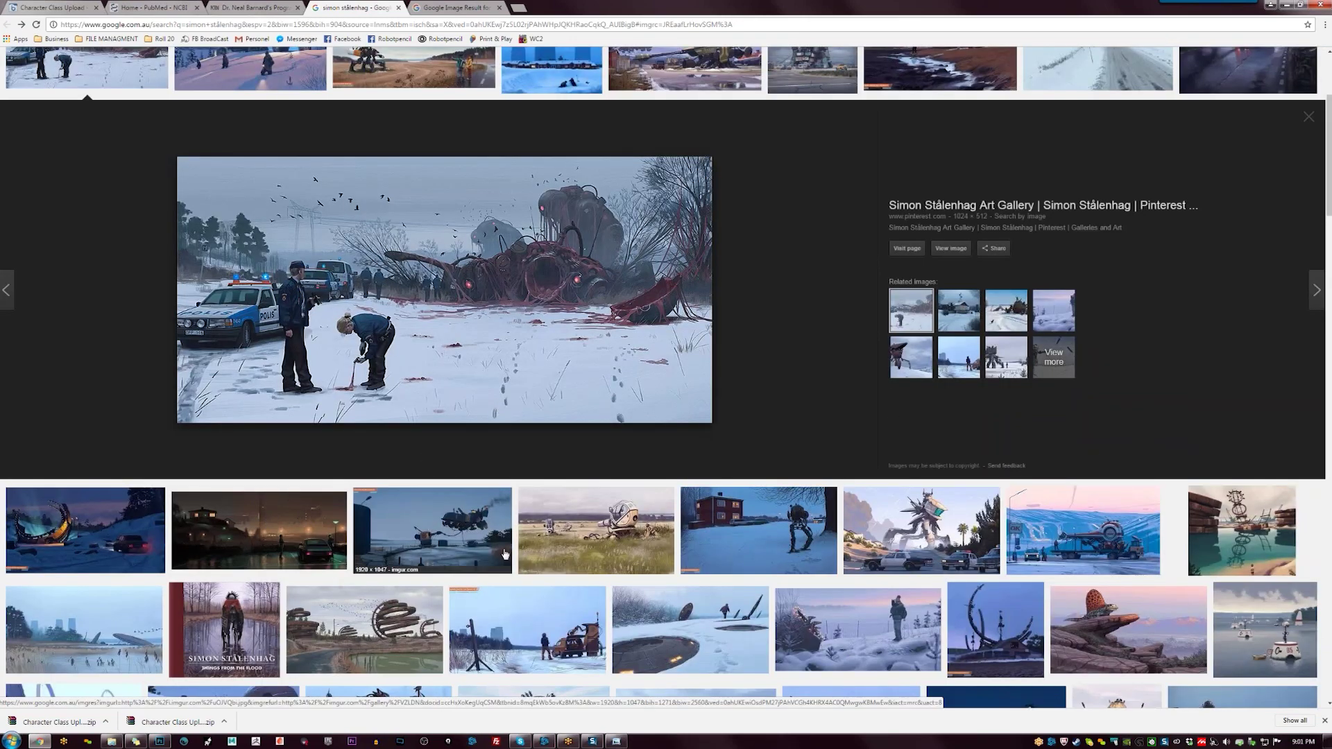
scroll(268, 521, "up", 3)
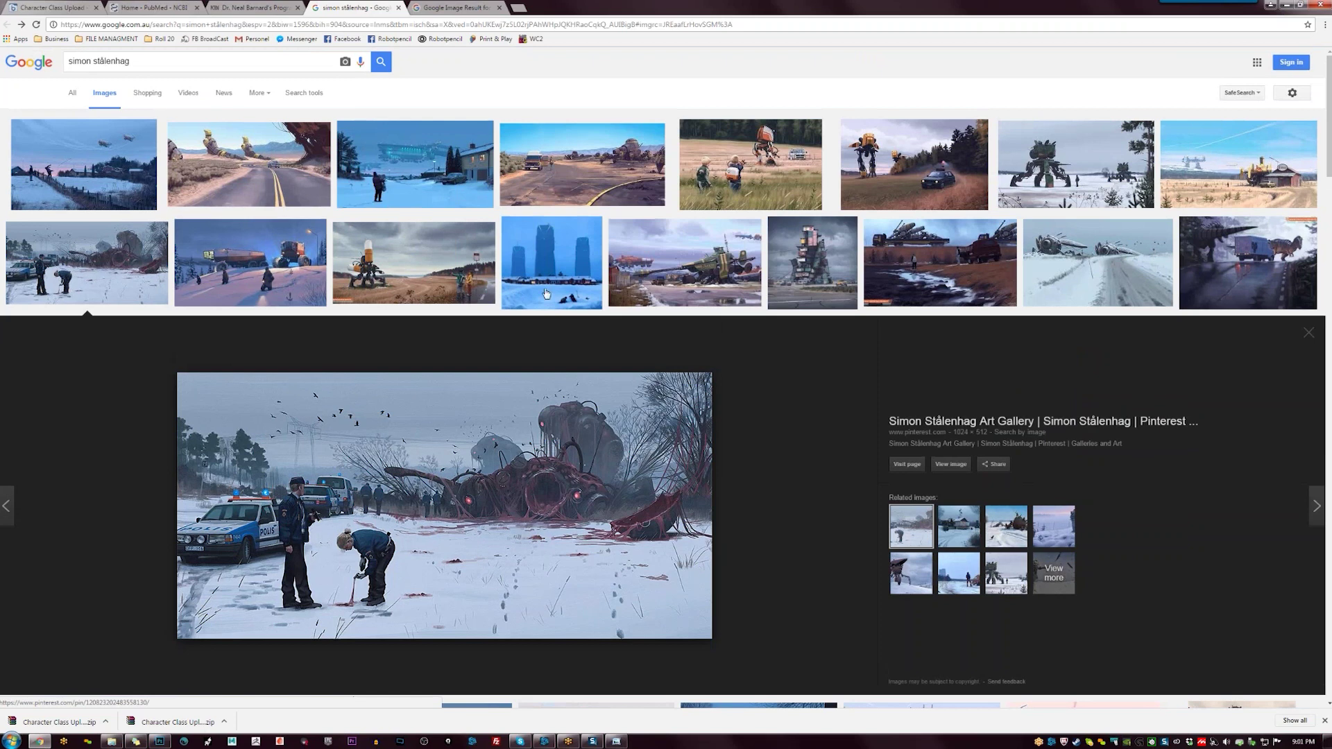
Preview the paintings of trucks hauling machinery past a red van and of dinosaurs around a van on a wet road
left_click(933, 251)
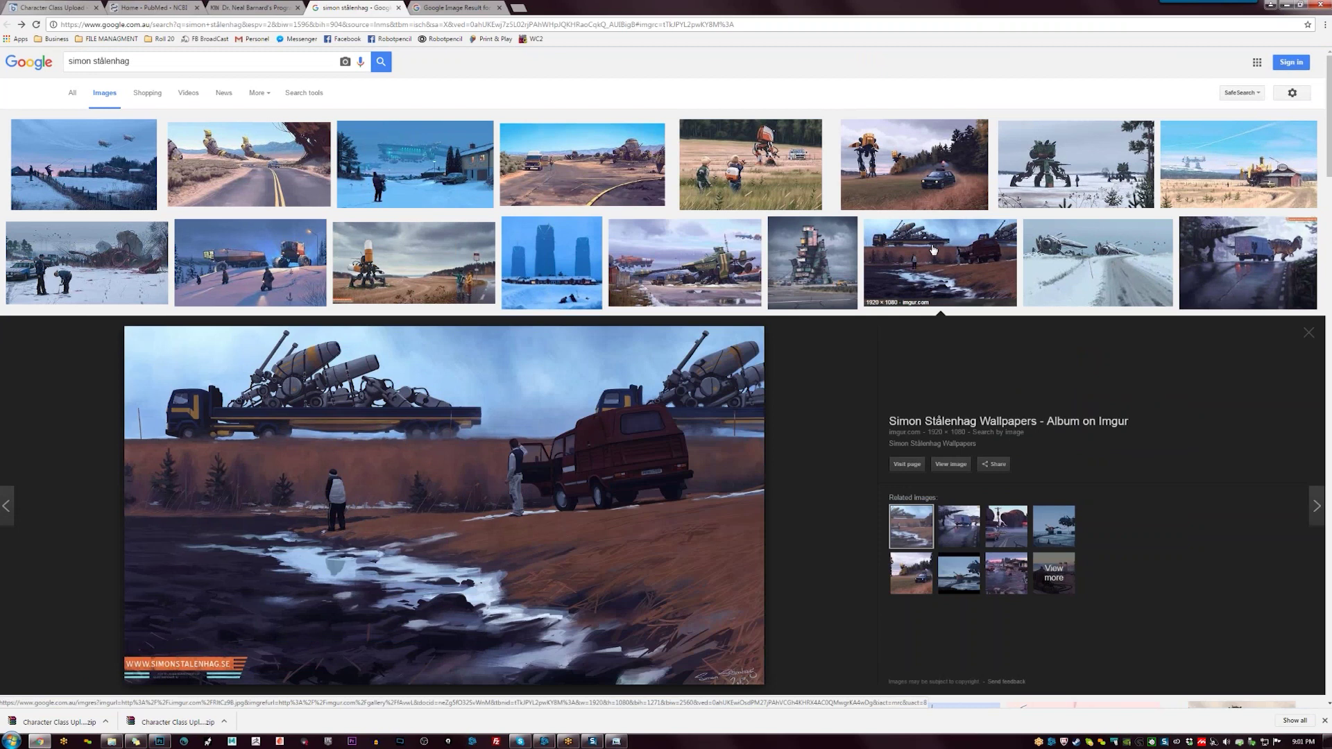
left_click(1240, 277)
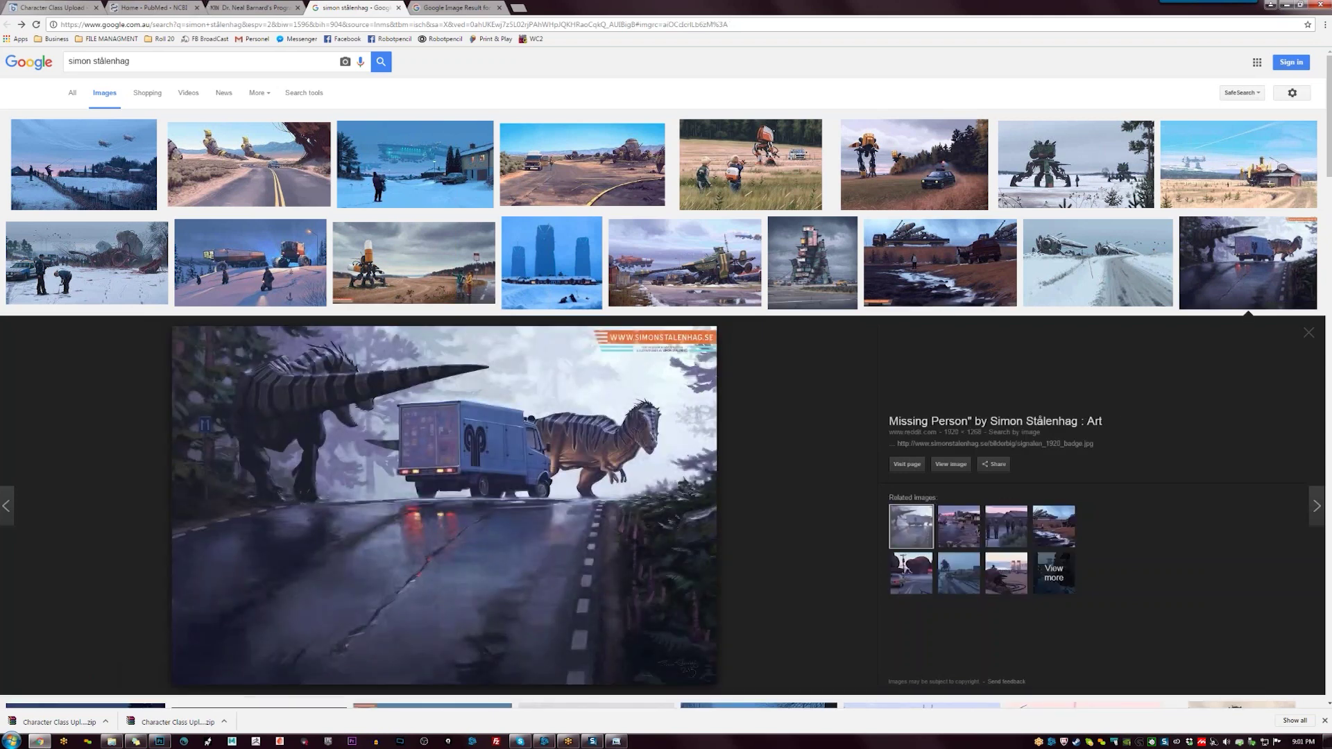
Search Google for "dr. gregor"
left_click(242, 28)
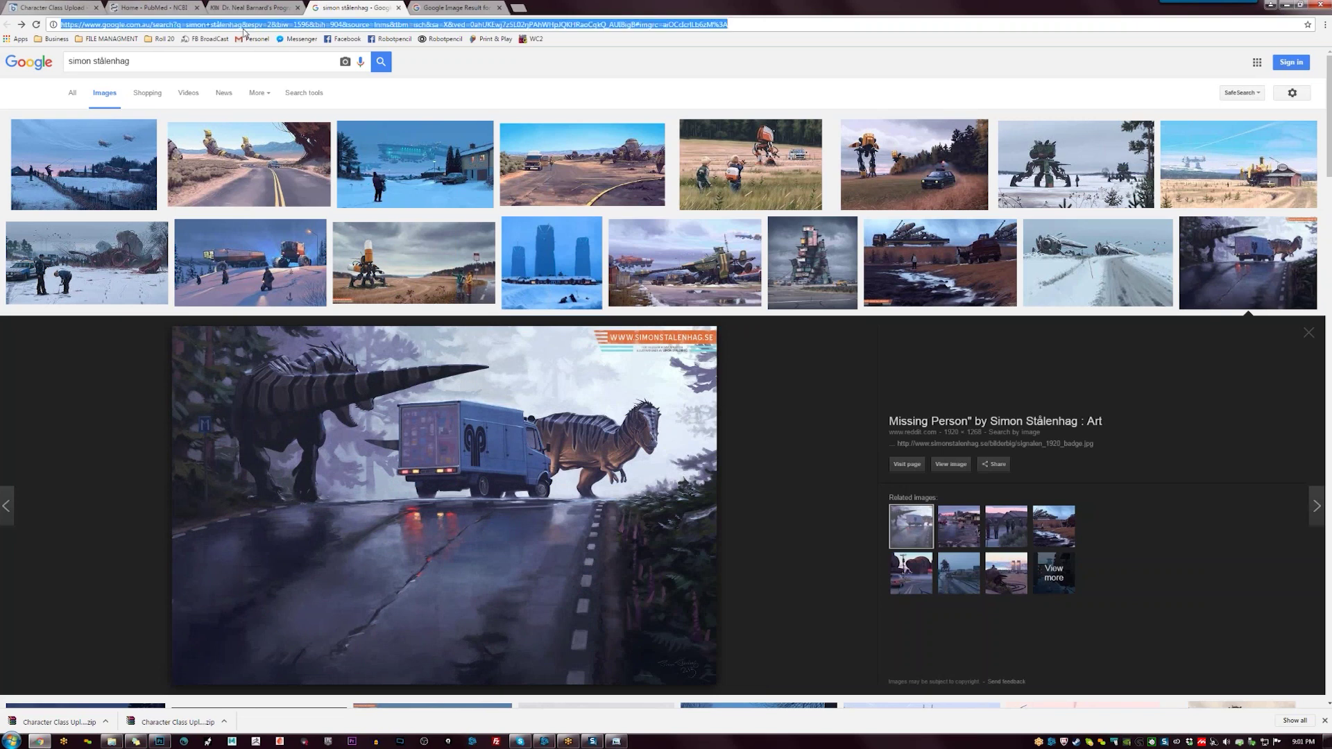
type("d")
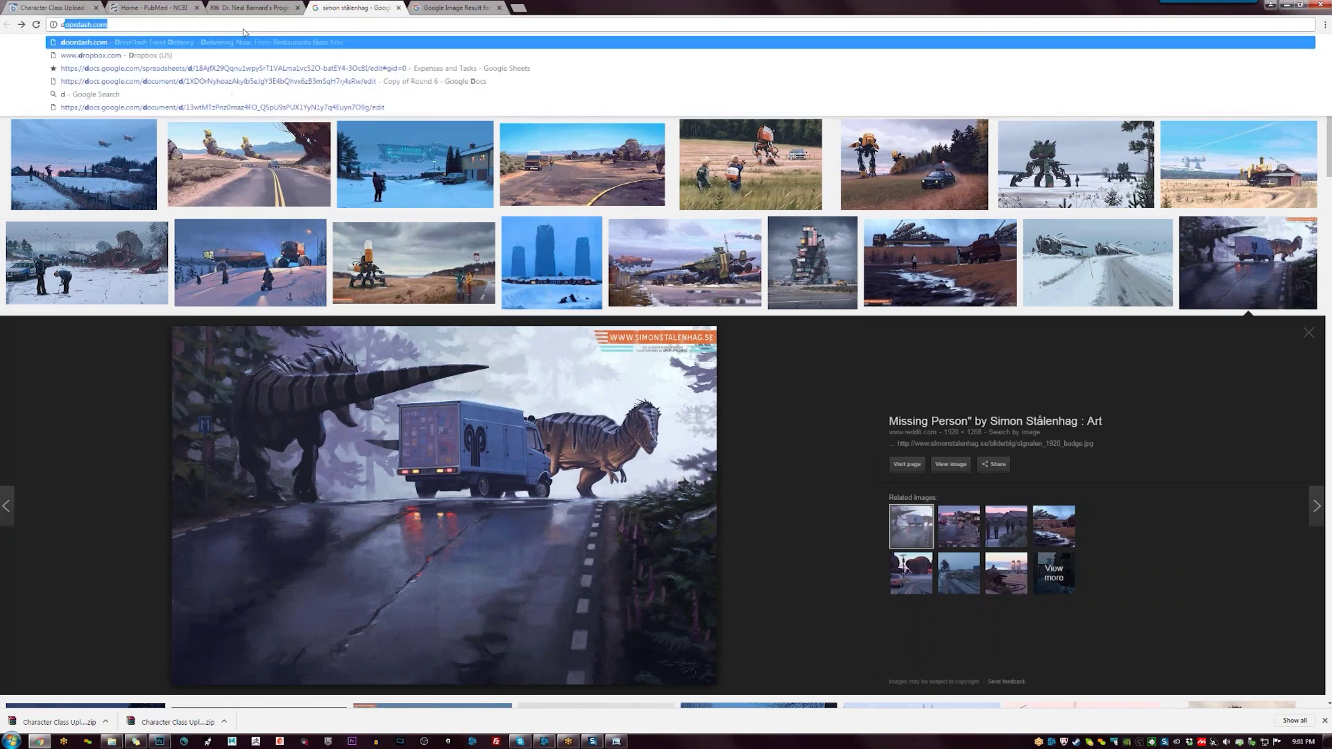
type("r. mc")
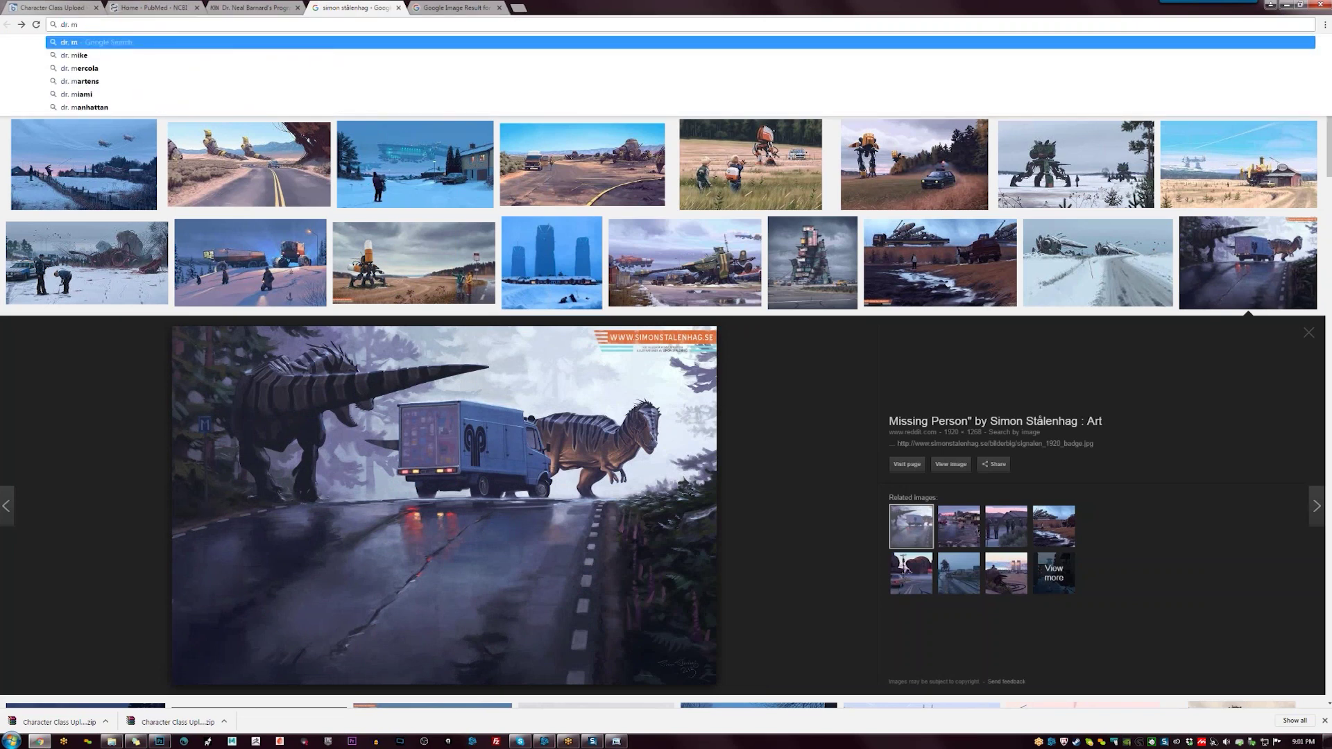
key("BackSpace")
key("BackSpace")
type("grego")
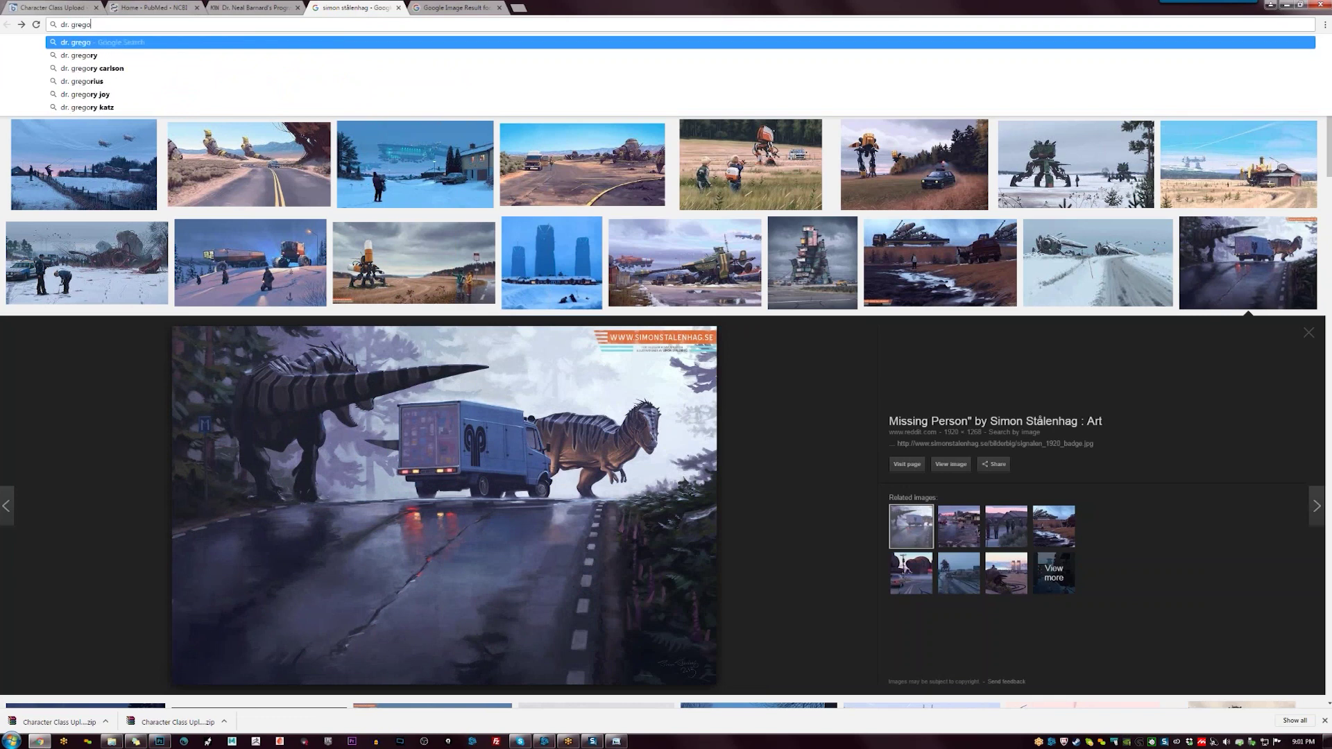
key("BackSpace")
type("r")
key("Return")
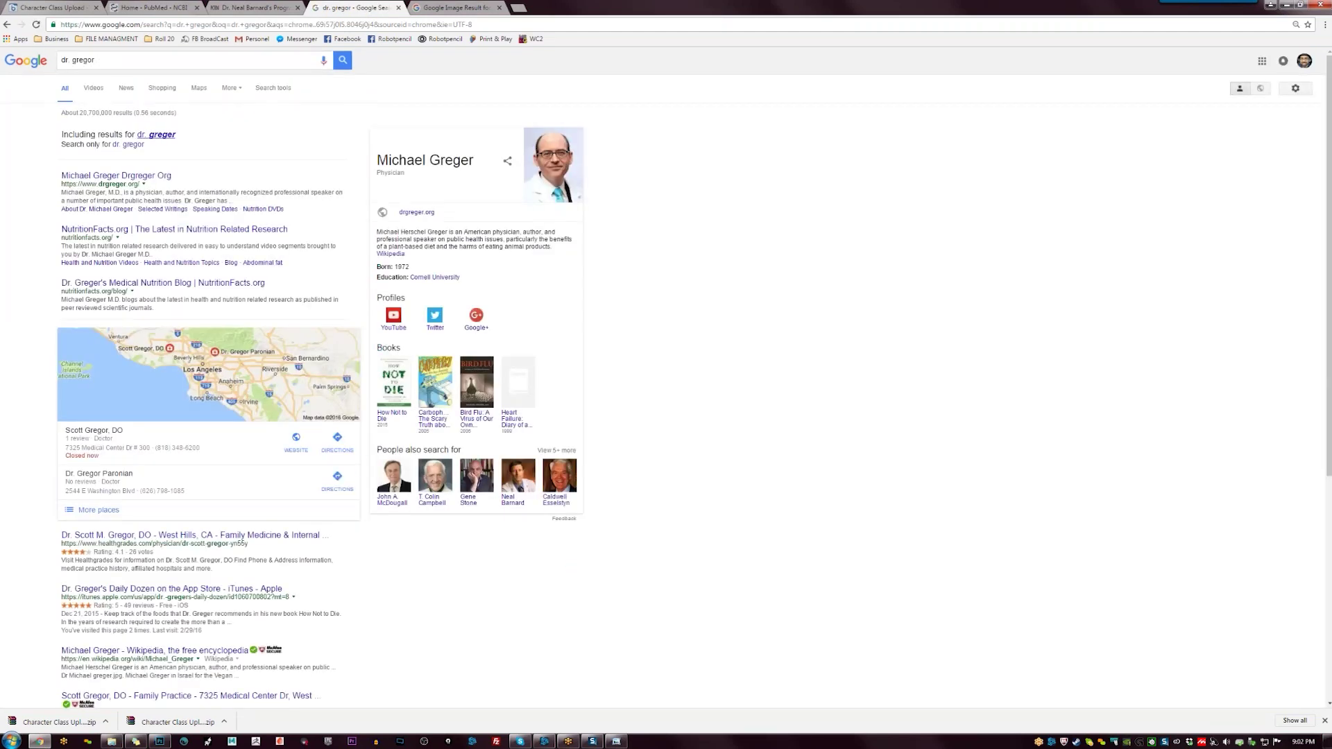
Narrow the results to videos, open "Uprooting the Leading Causes of Death! Dr Greger!" on YouTube and pause it
left_click(111, 100)
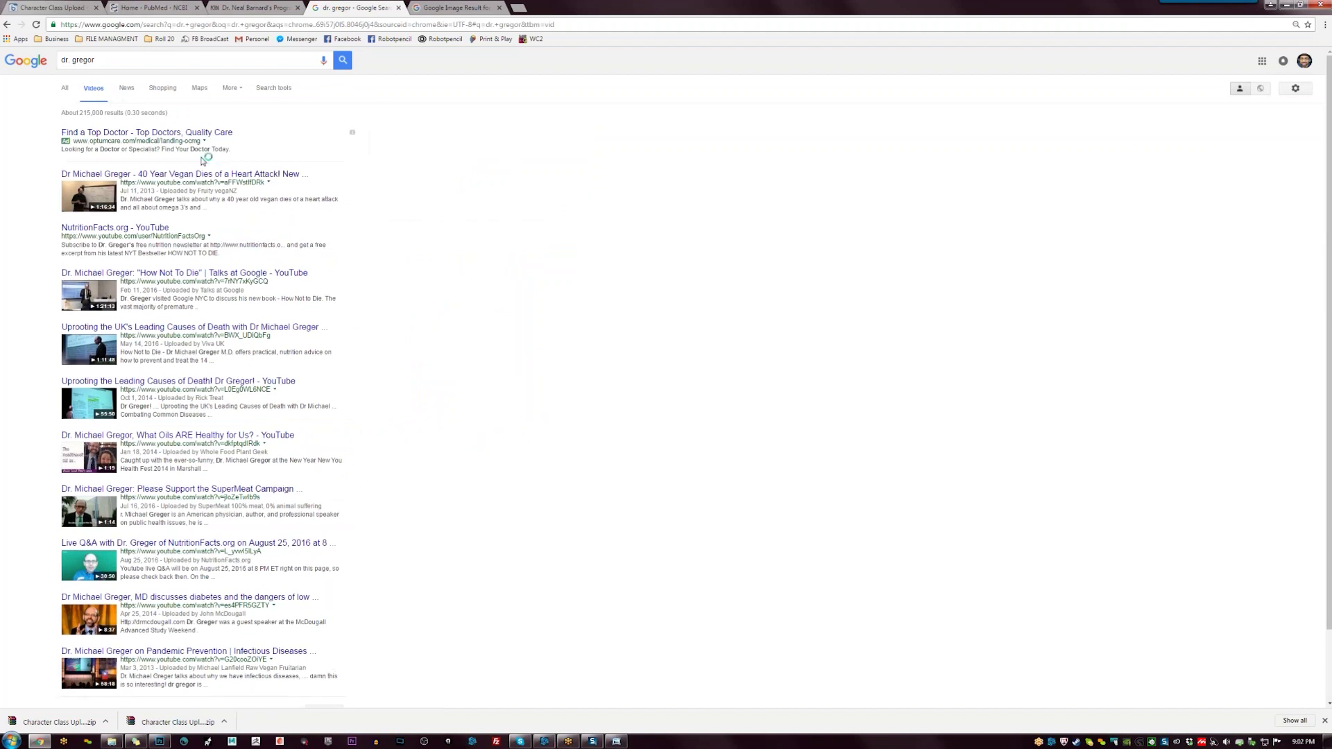
scroll(497, 342, "down", 1)
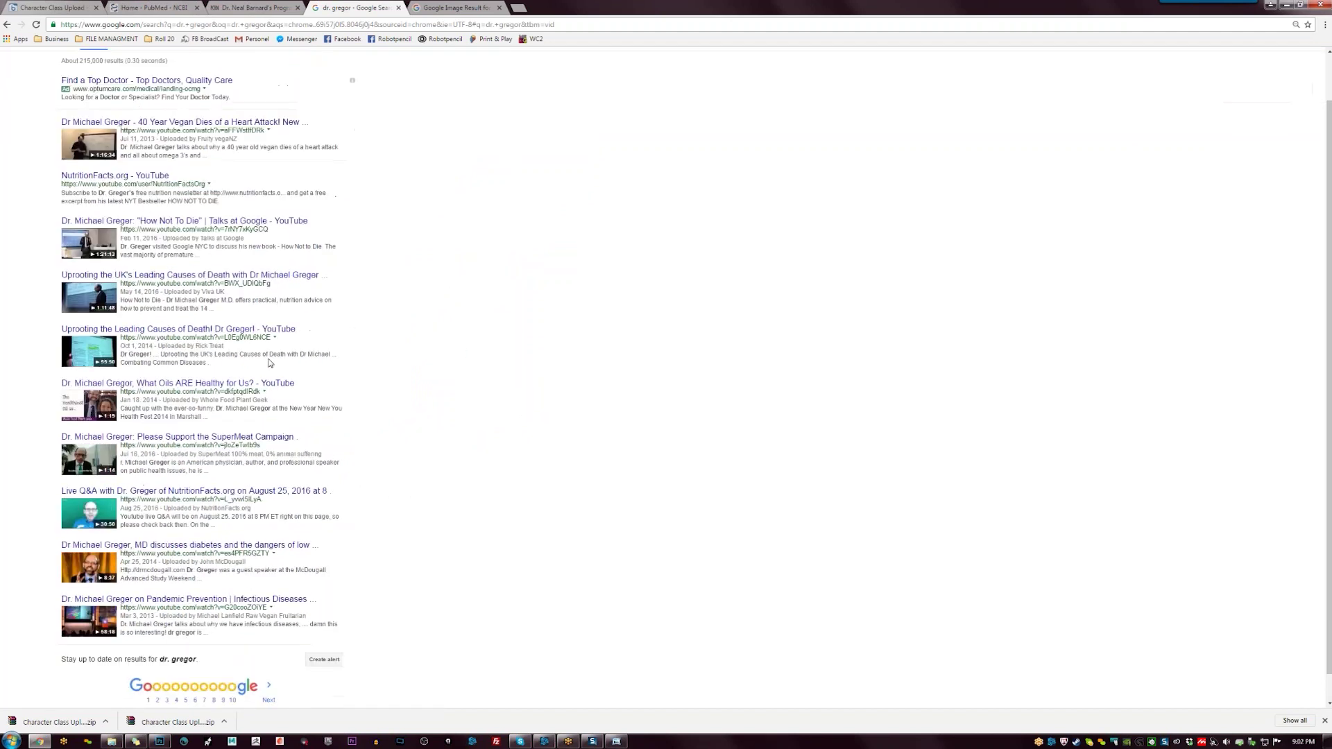
left_click(265, 330)
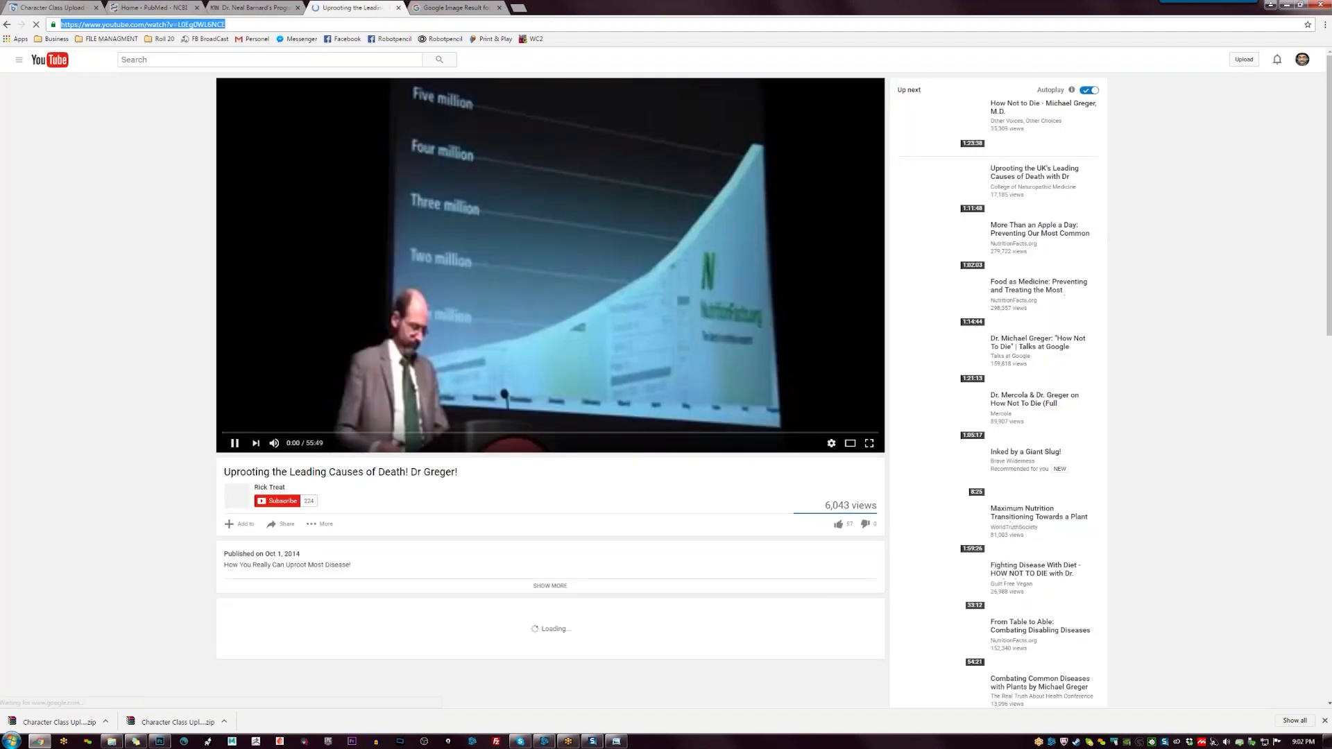
left_click(312, 401)
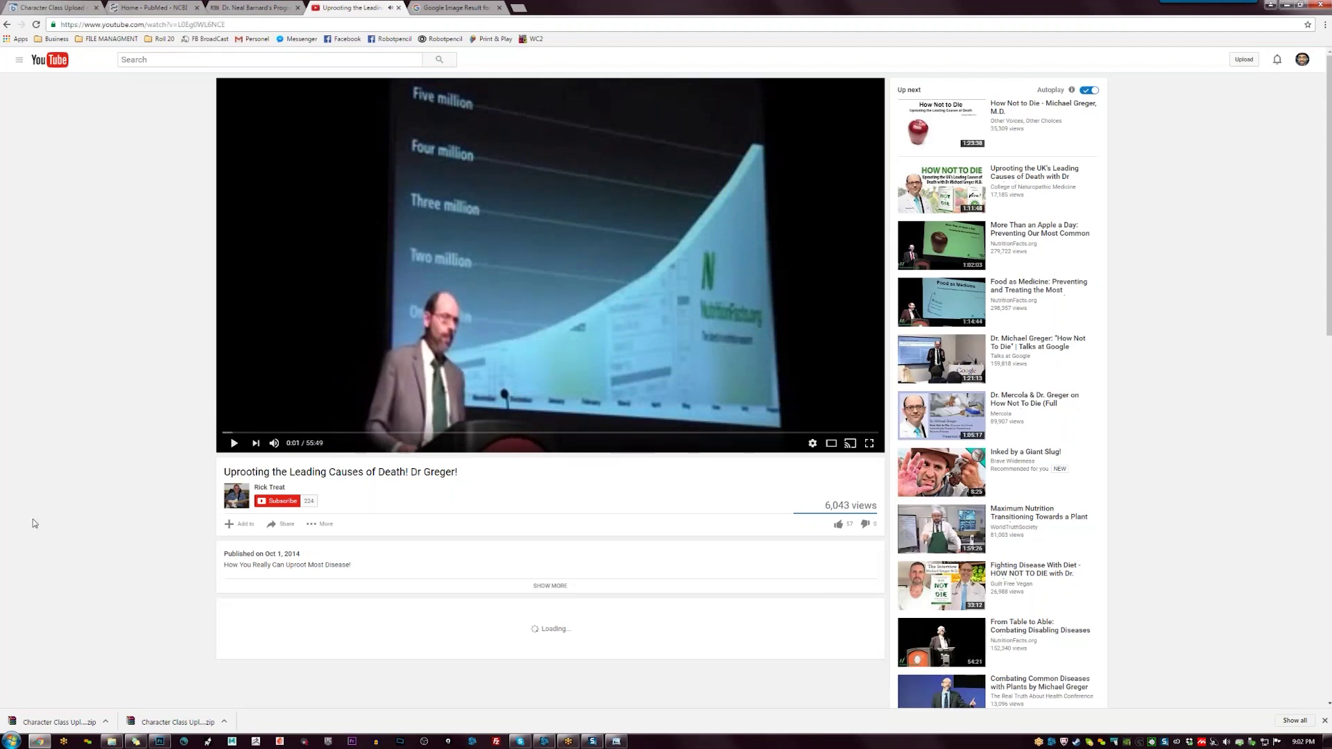
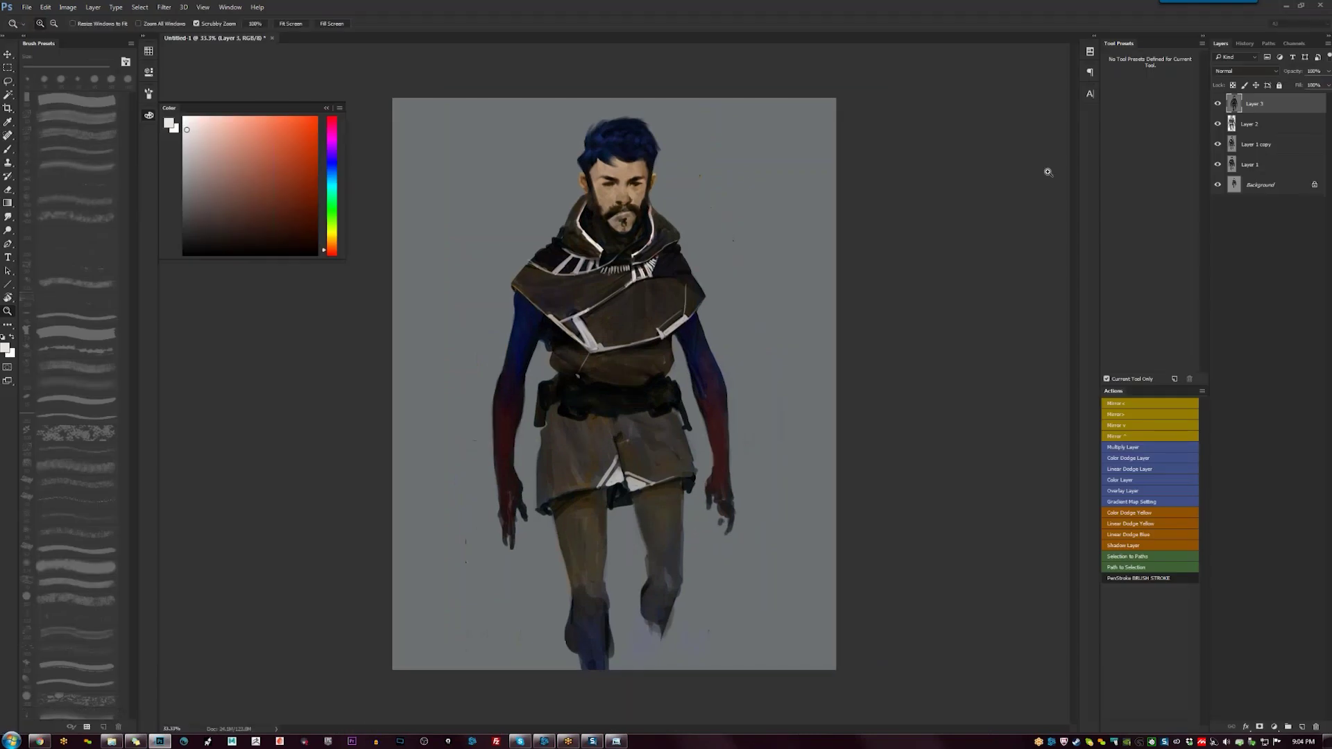
Hide Layer 3 and Layer 2, compare the painting with and without Layer 1 copy and Layer 2, and collapse the color picker
left_click(1216, 103)
left_click(1216, 124)
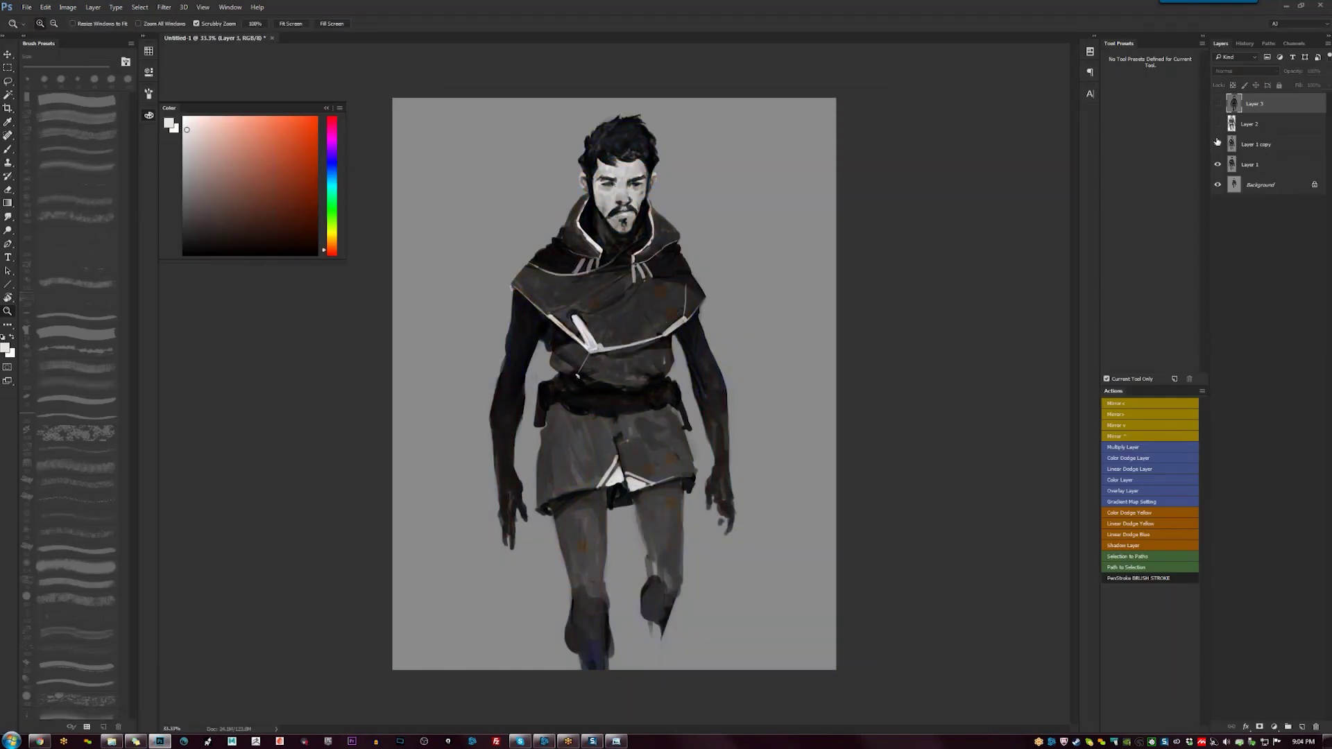
left_click(1217, 144)
left_click(1216, 144)
left_click(1217, 124)
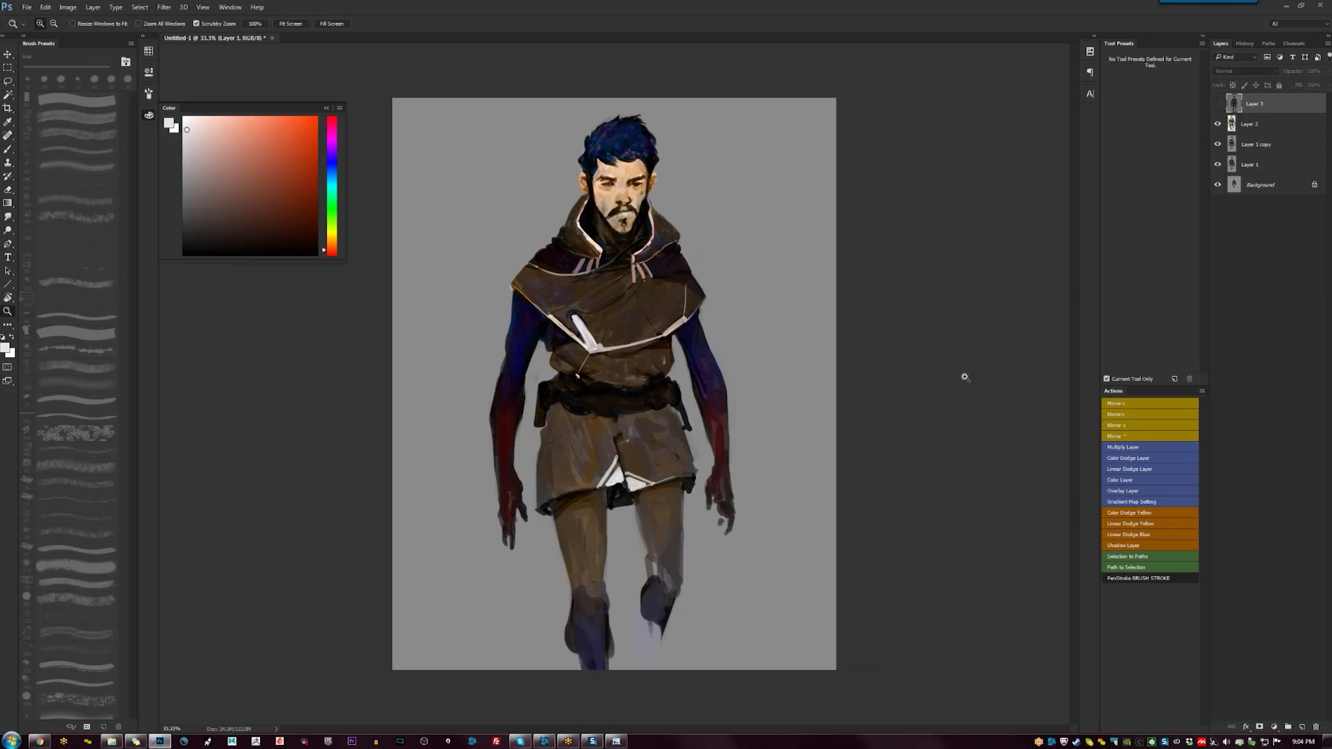
left_click(1217, 124)
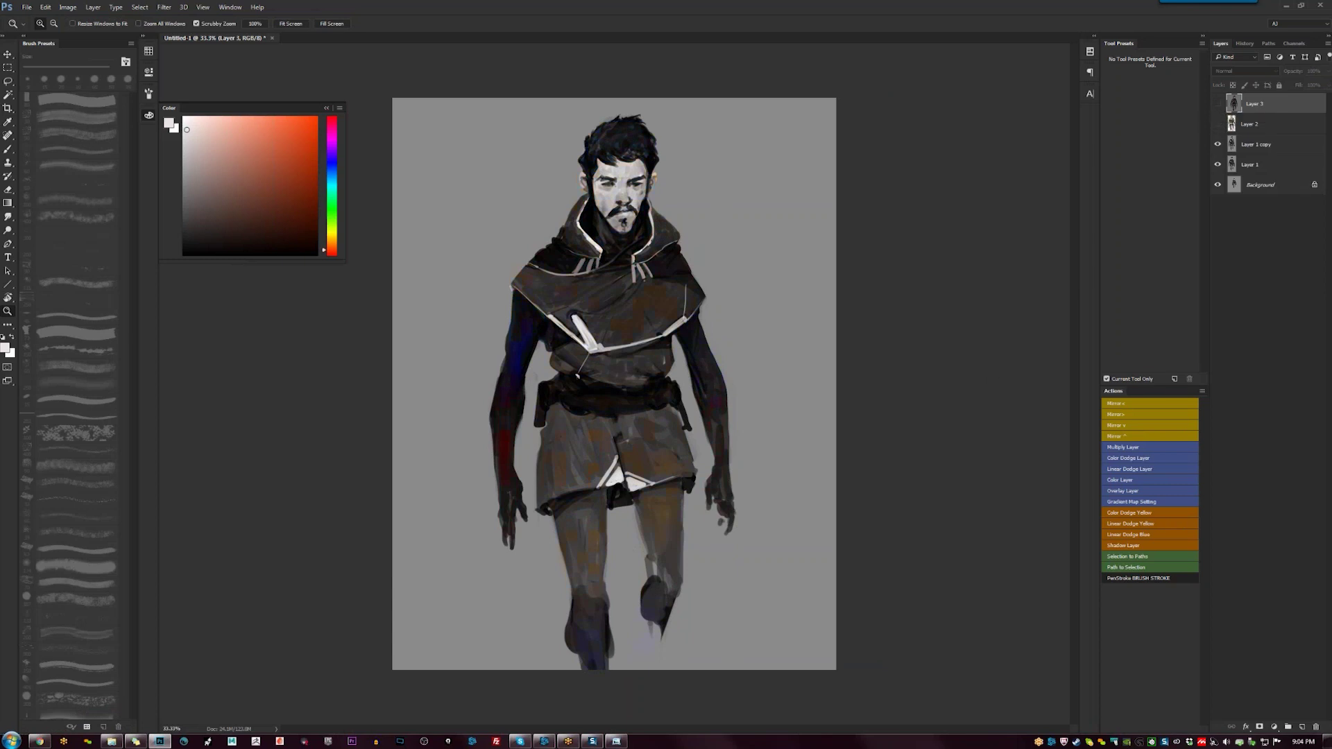
left_click(152, 117)
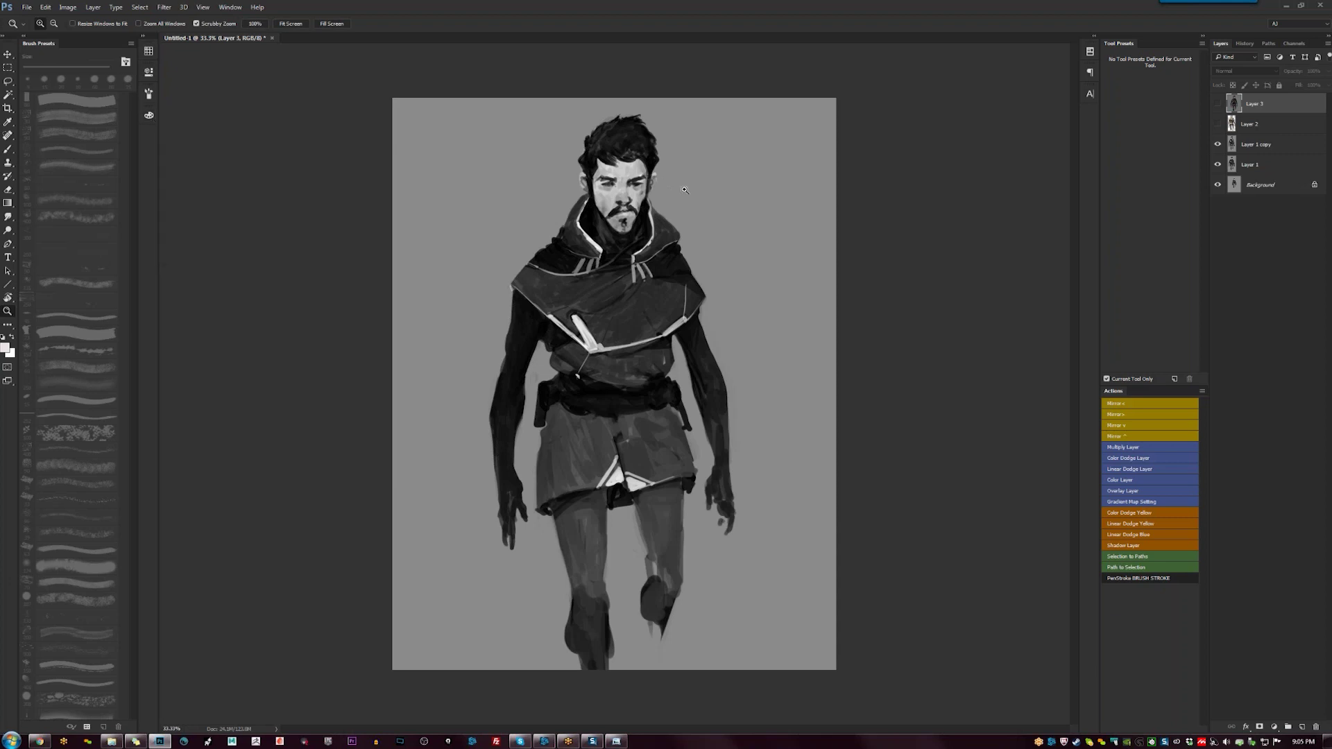
Show Layer 2 and Layer 3 again, switching them off and on to compare the grayscale and colored stages of the figure
left_click(1217, 124)
left_click(1217, 124)
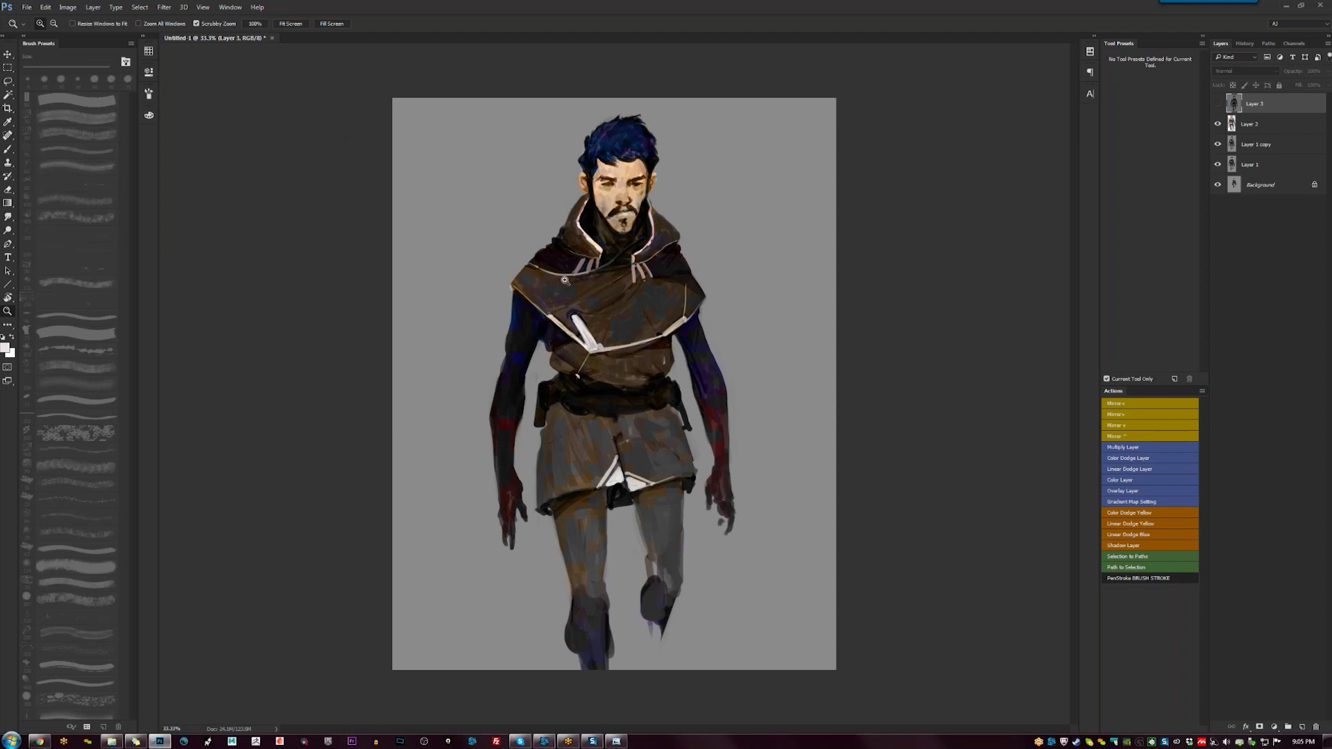
left_click(1217, 125)
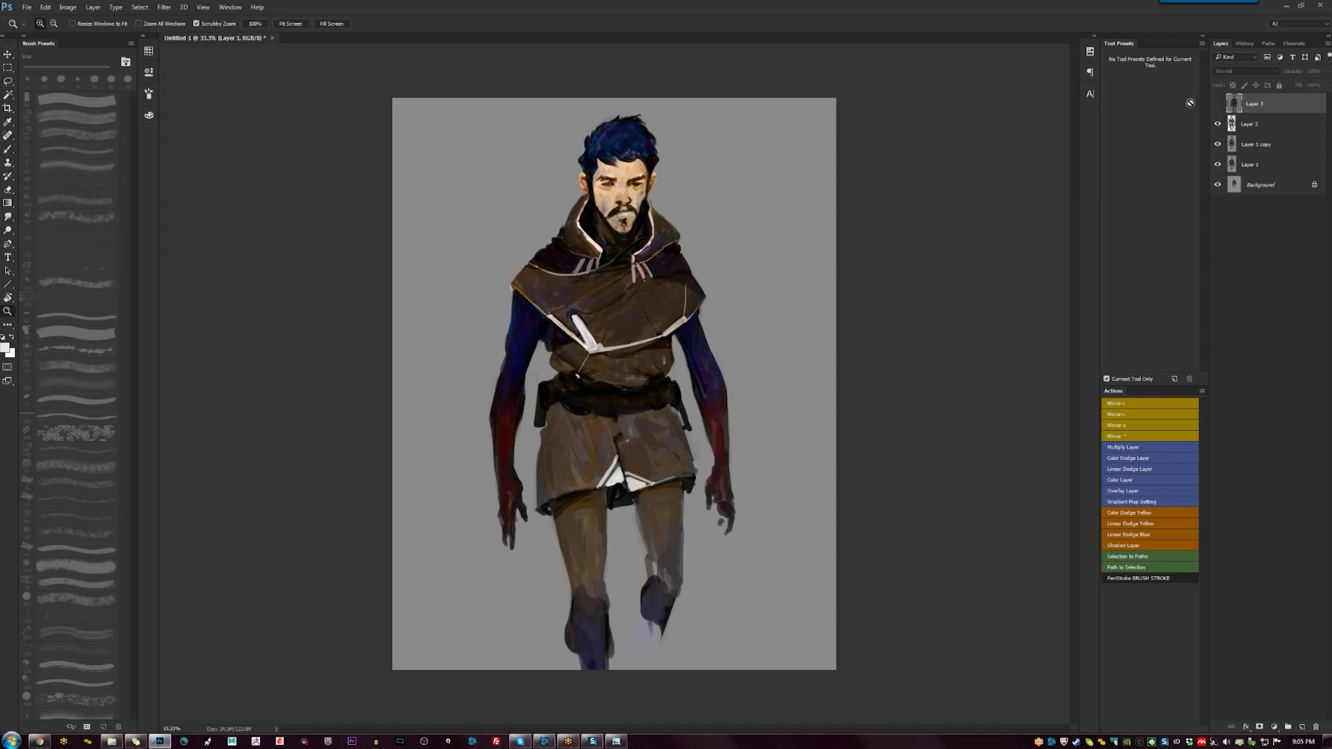
left_click(1217, 103)
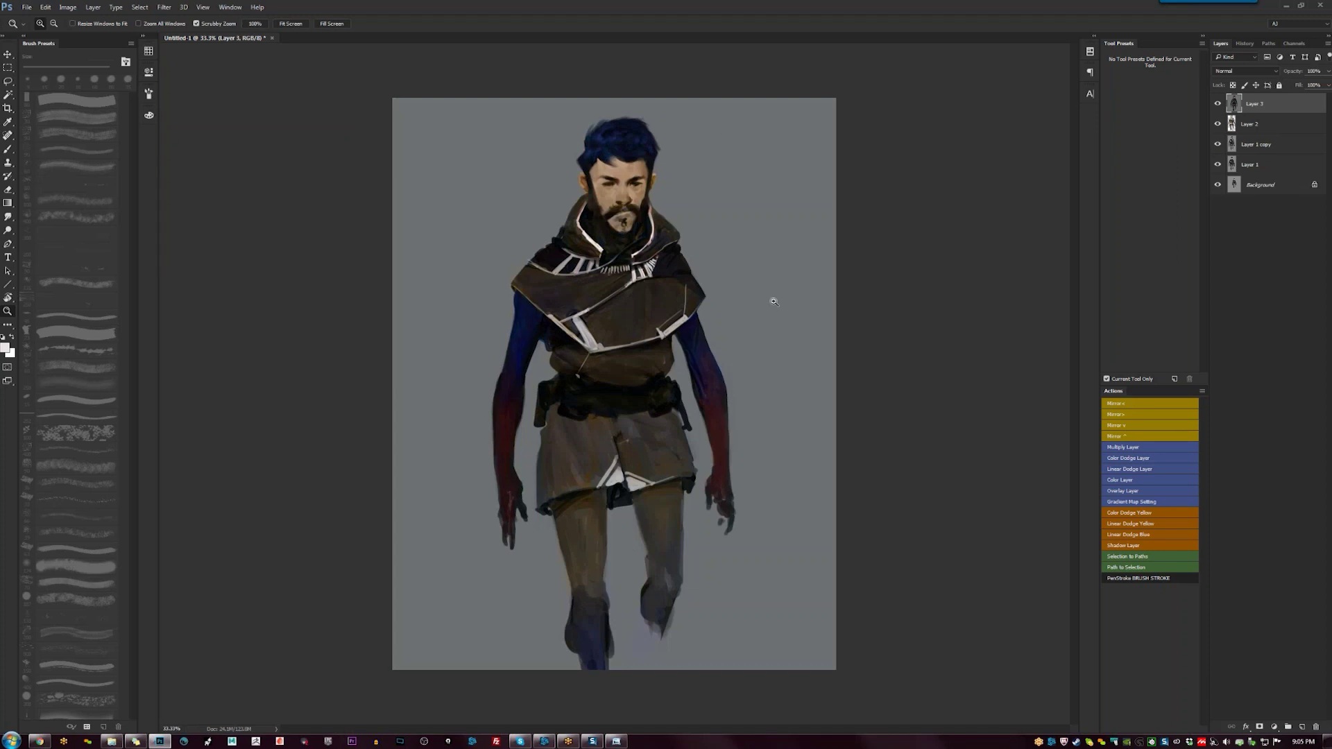
left_click(1219, 103)
left_click(1219, 124)
left_click(1218, 124)
left_click(1218, 104)
Add a Color blend mode layer above Layer 3, fill it with neutral gray, and compare the painting with and without it
left_click(1137, 479)
key("shift+g")
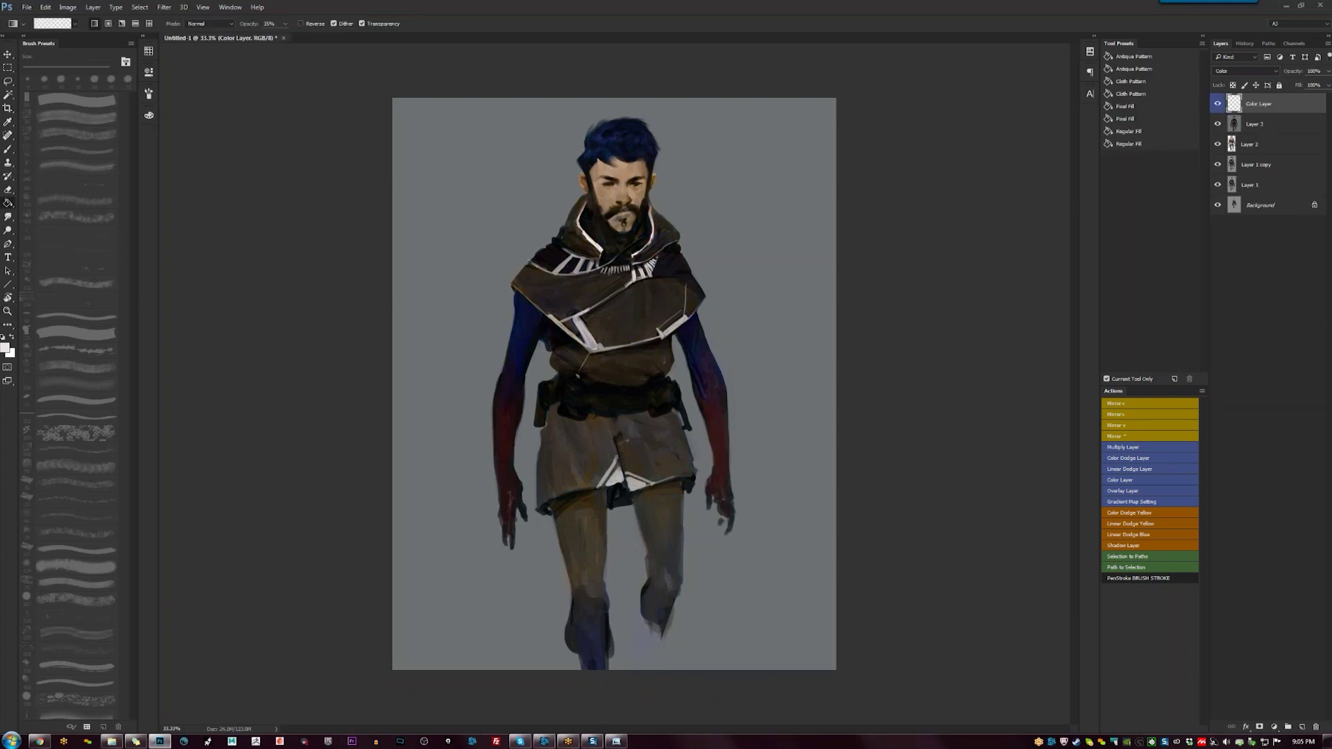
left_click(756, 262)
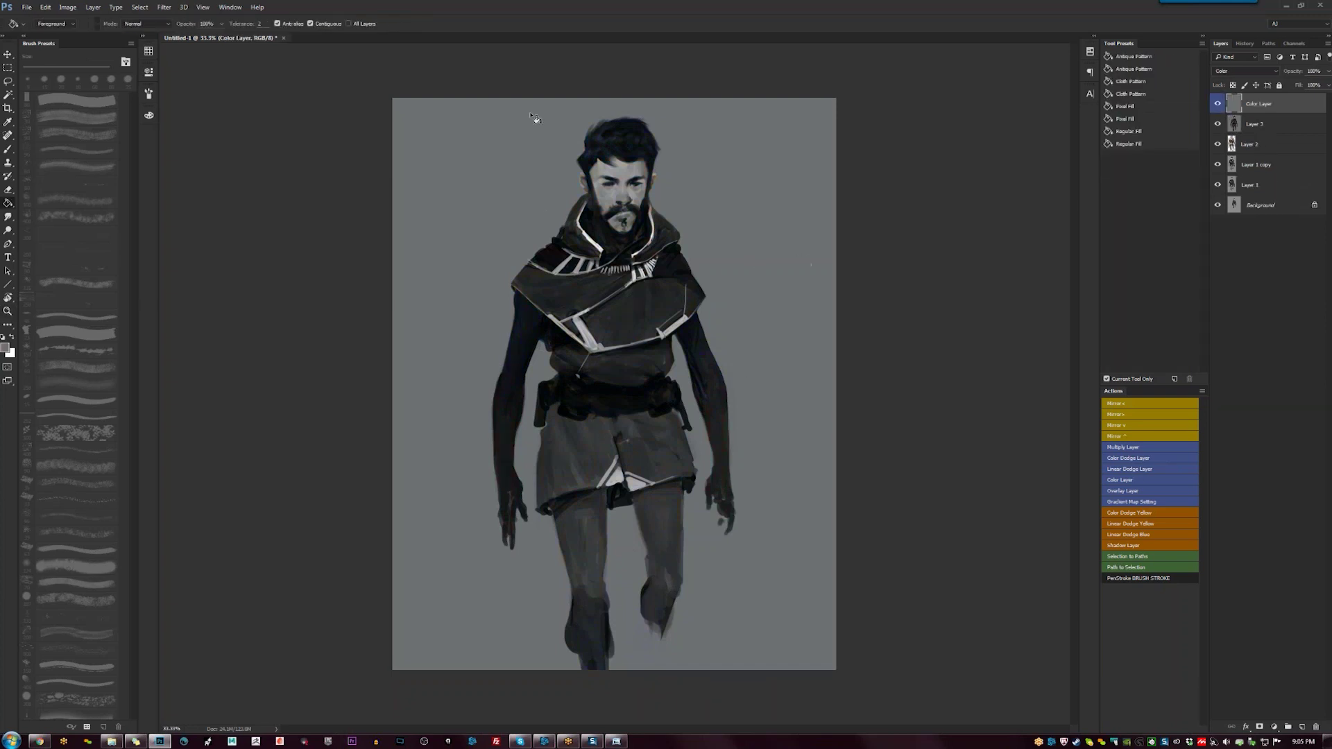
left_click(1218, 103)
left_click(1218, 104)
Refill the Color layer with black, check the painting's values with it on and off, and leave it hidden
key("d")
left_click(809, 213)
left_click(1218, 104)
left_click(1218, 104)
left_click(1218, 103)
left_click(1218, 103)
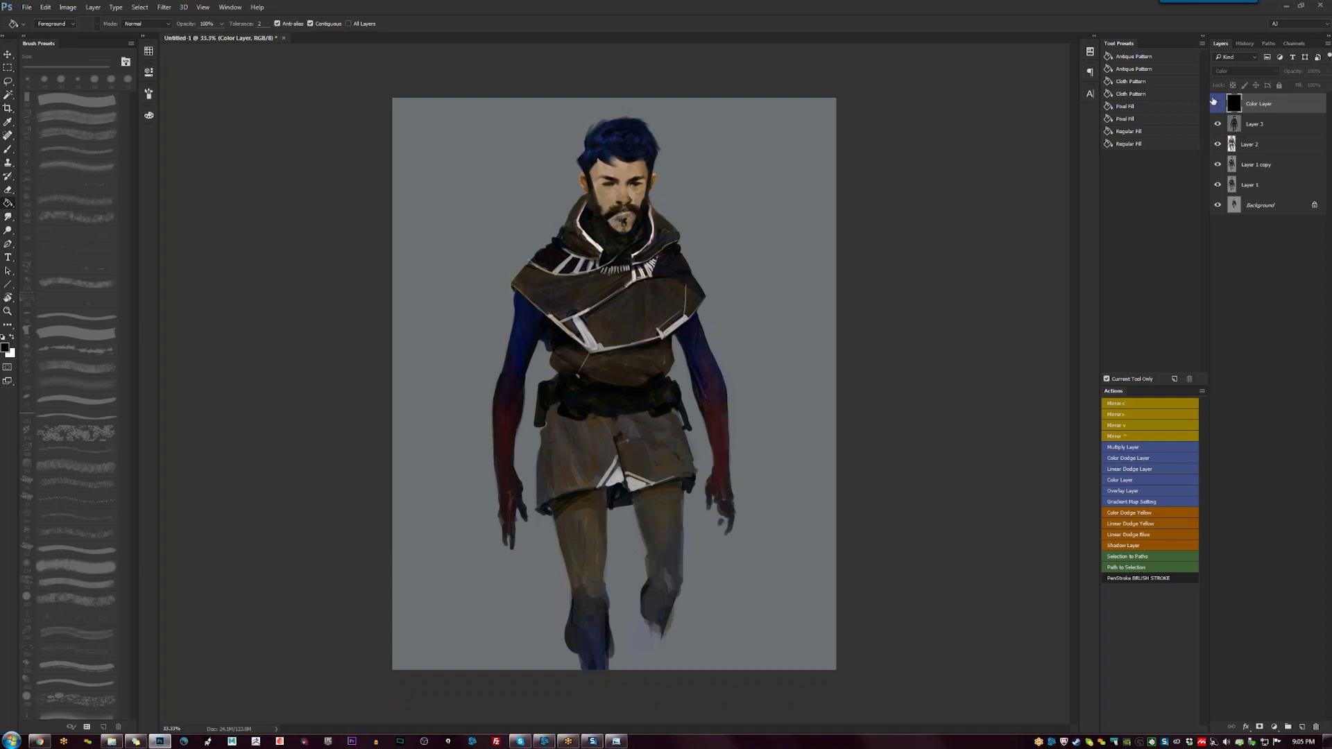
key("z")
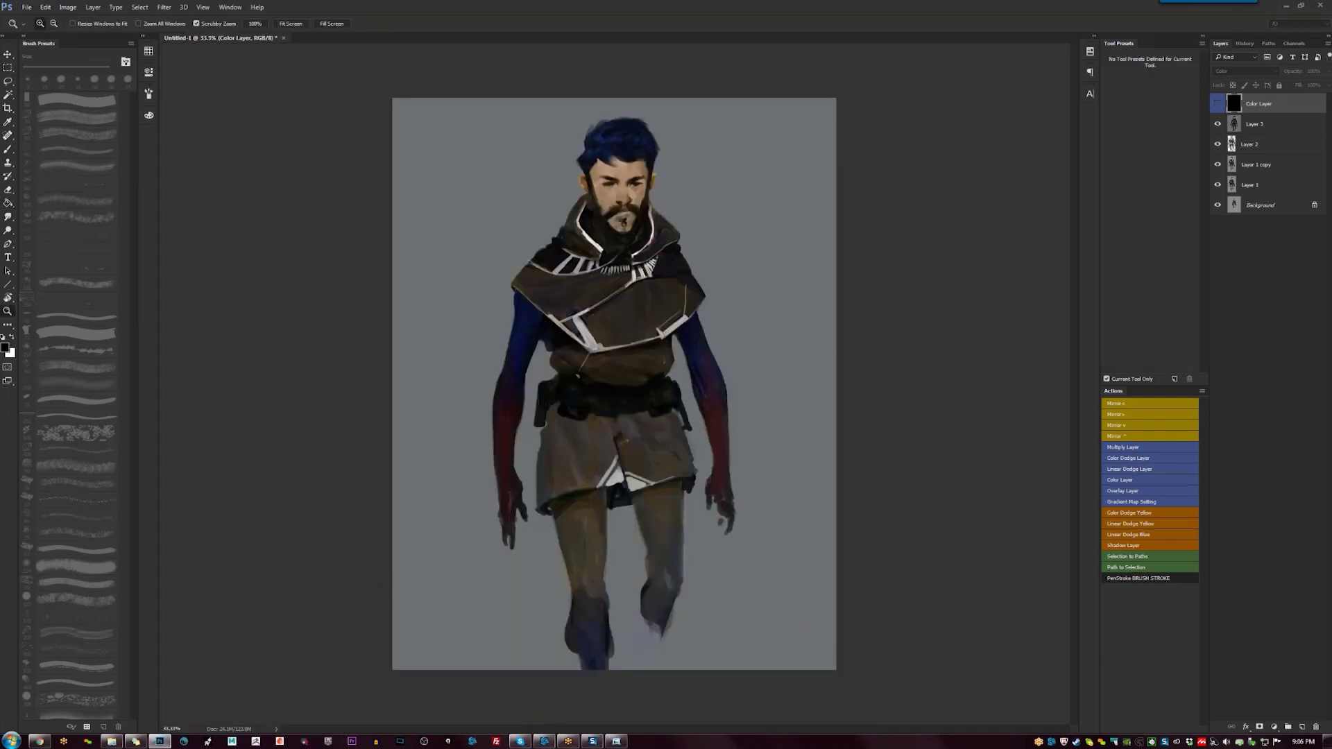
Save the painting as a Photoshop file named 030 in the folder called New
key("ctrl+s")
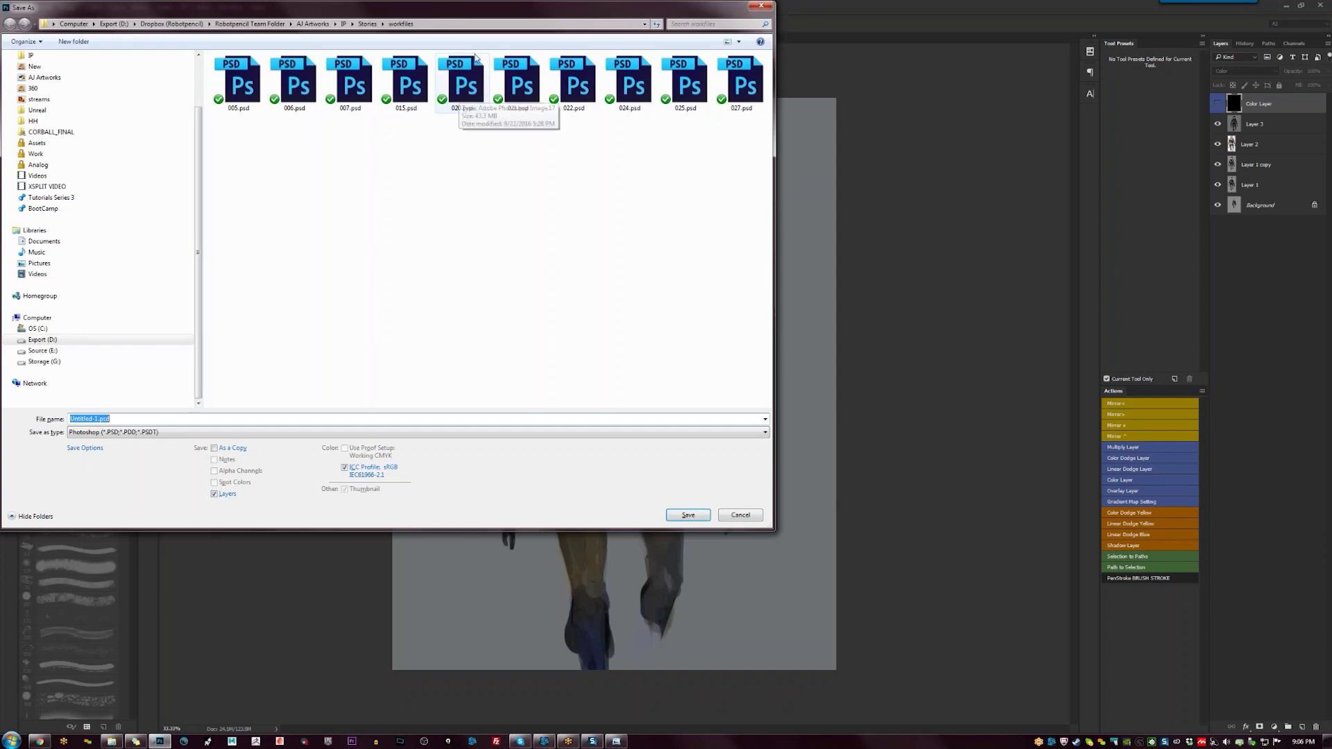
left_click(34, 66)
left_click(156, 420)
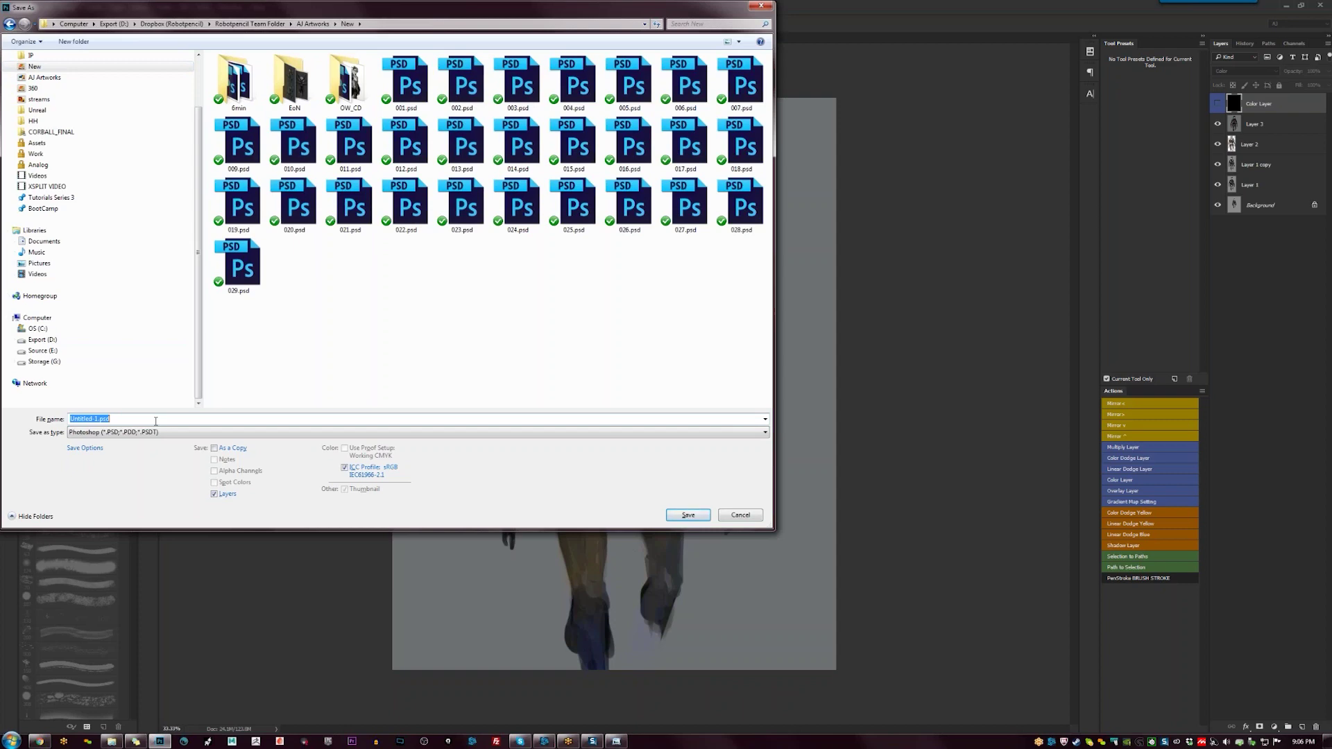
type("030")
key("Return")
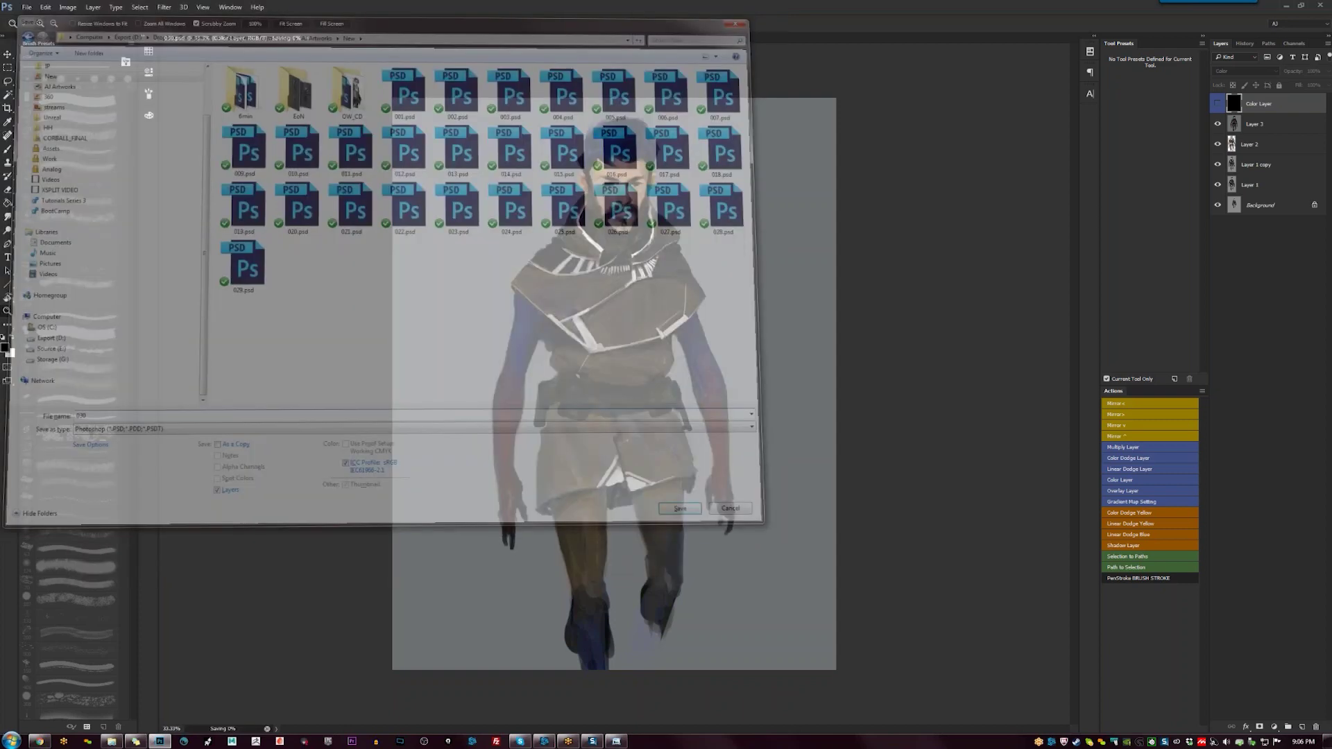